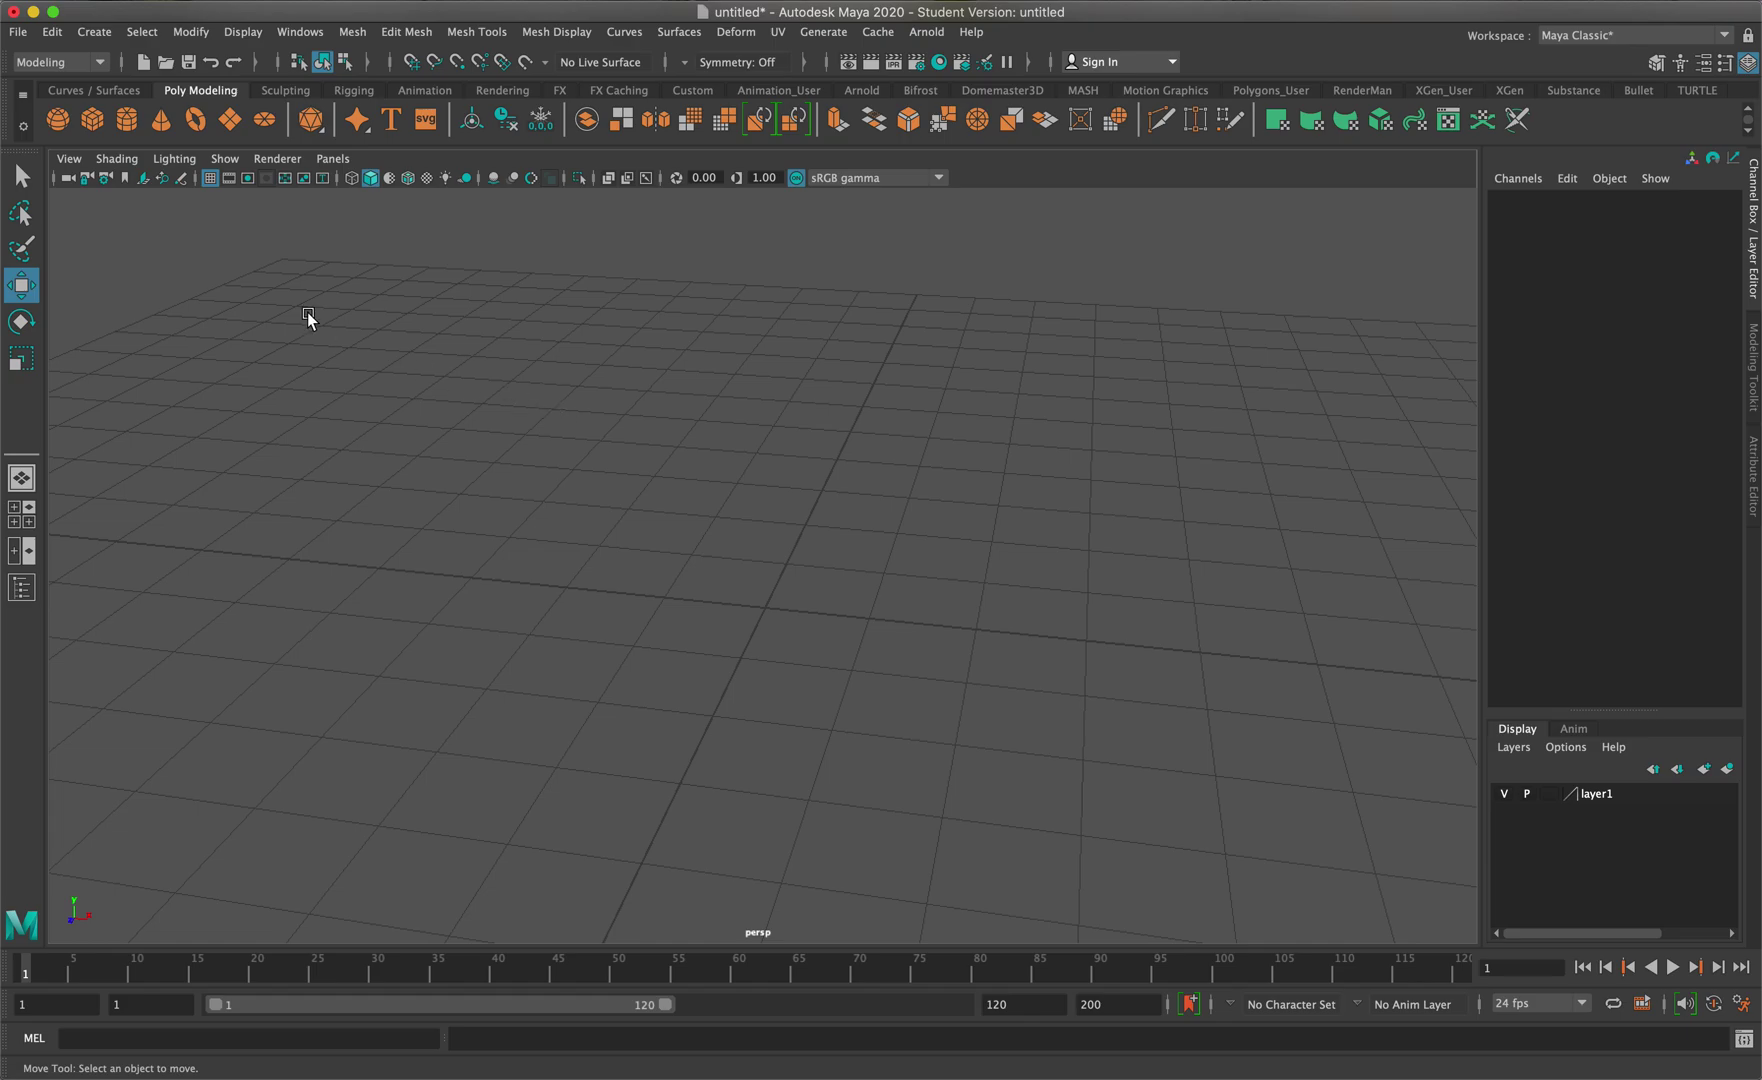
Create a default NURBS sphere at the grid origin and switch to the Select tool
click(106, 32)
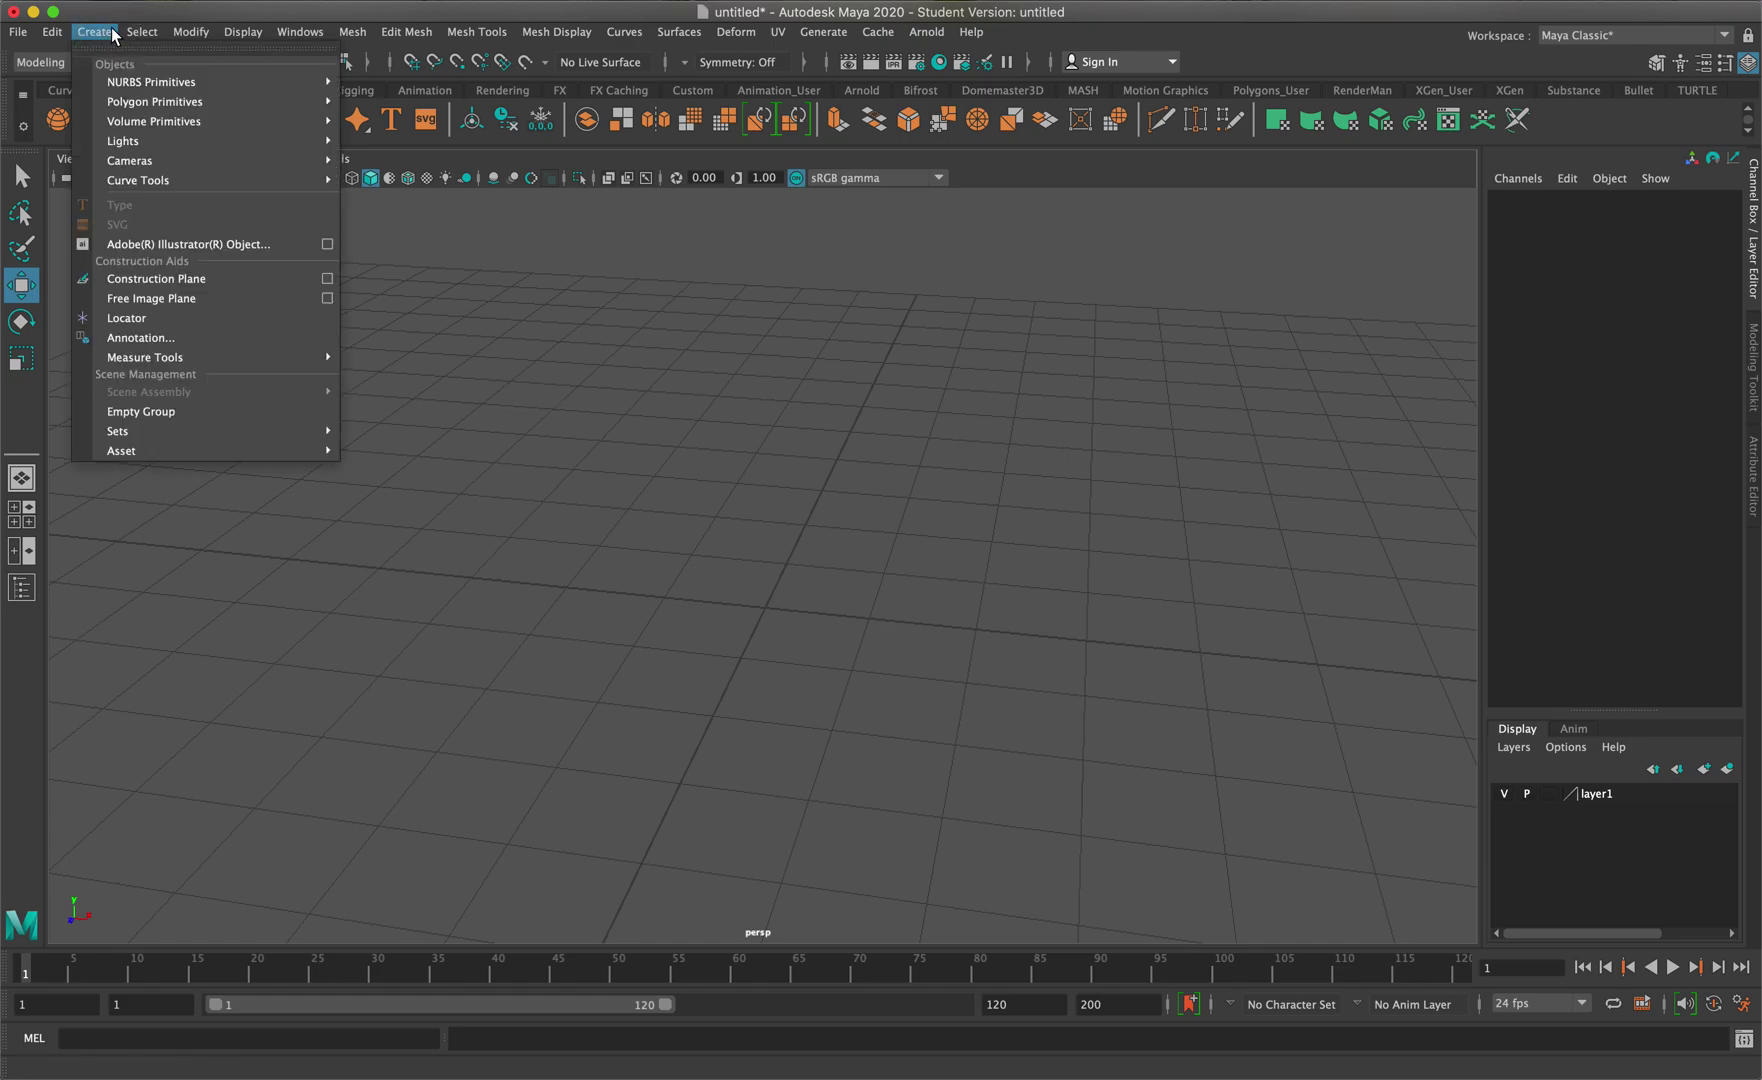
mouse_move(210, 111)
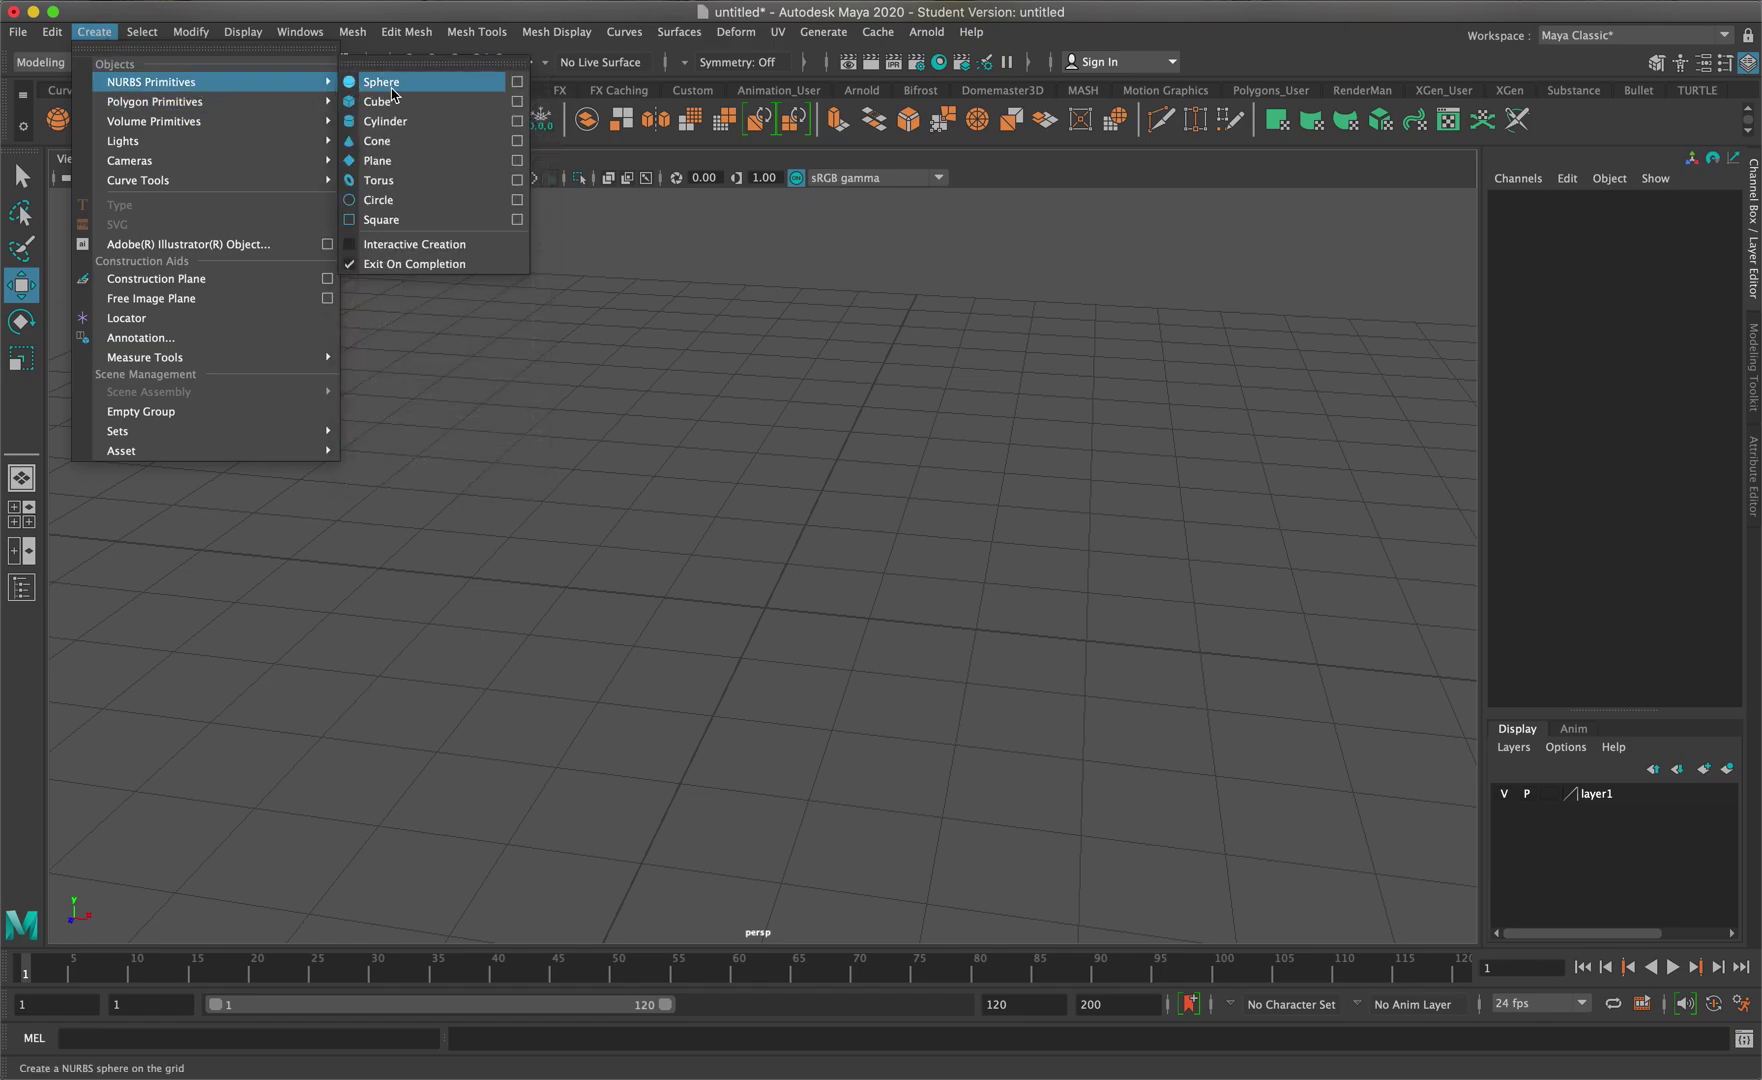
click(395, 88)
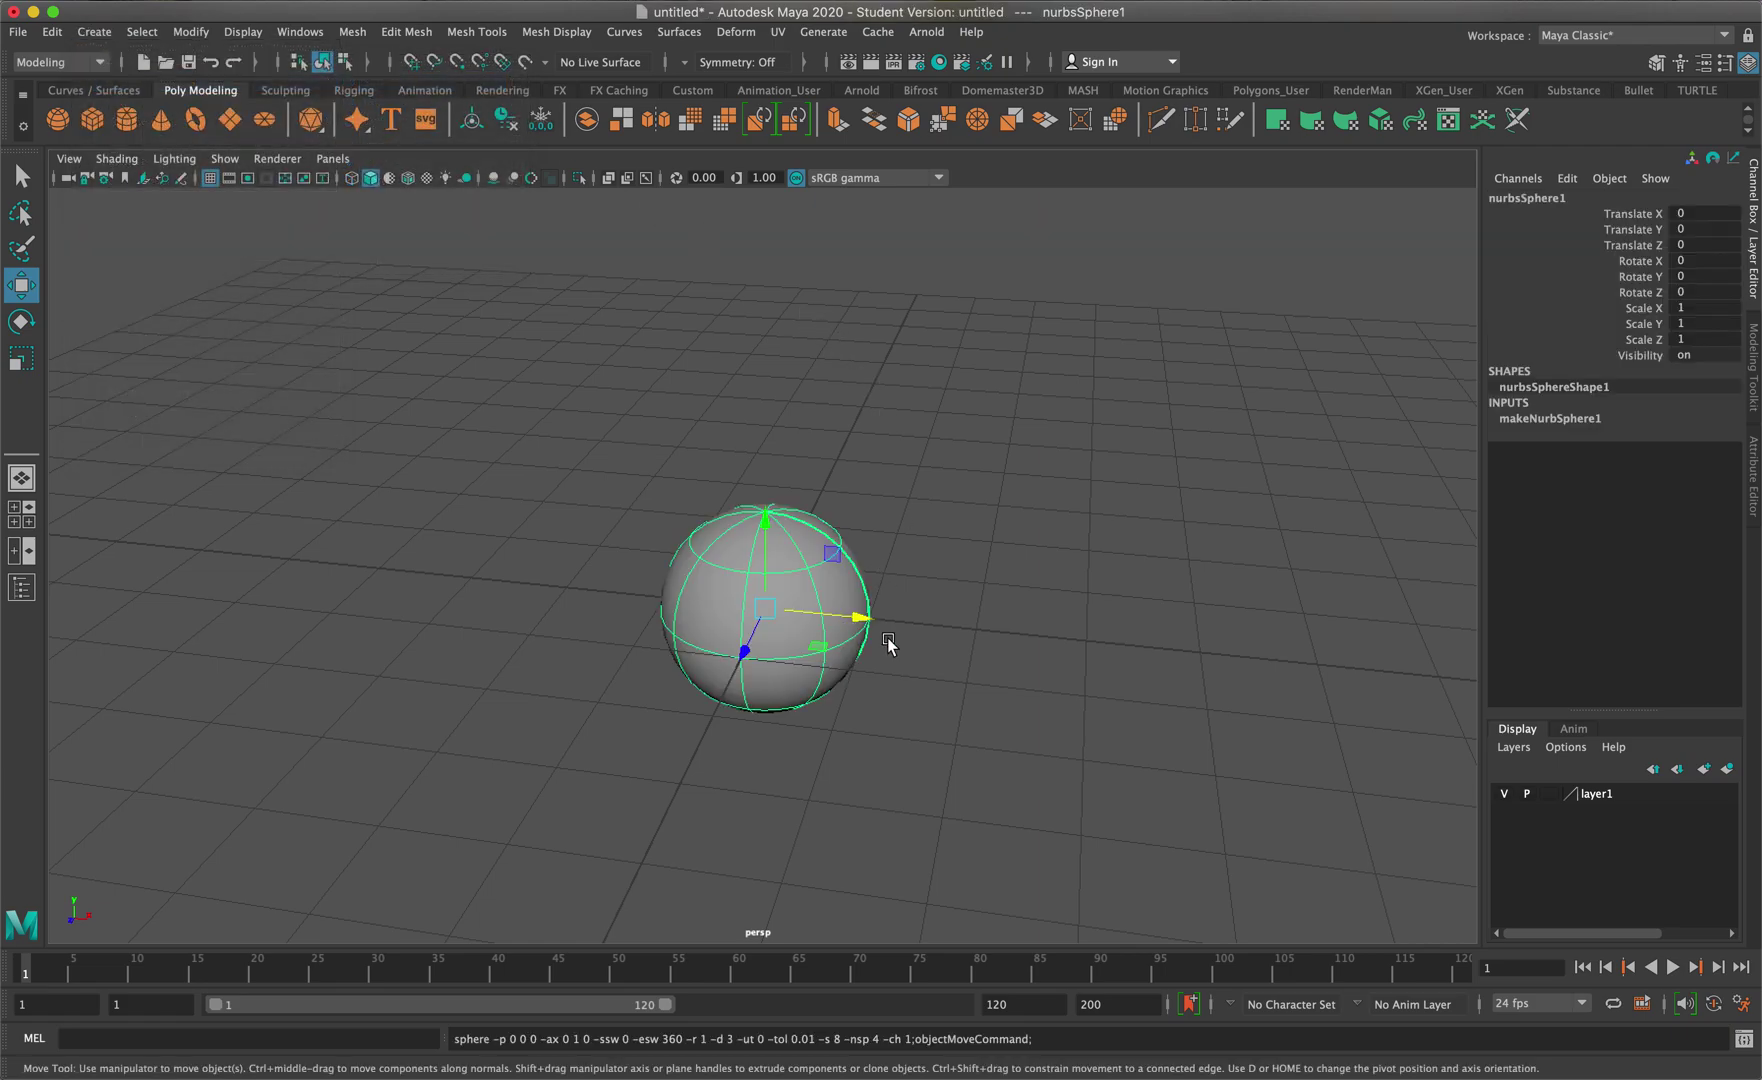
click(957, 646)
click(830, 625)
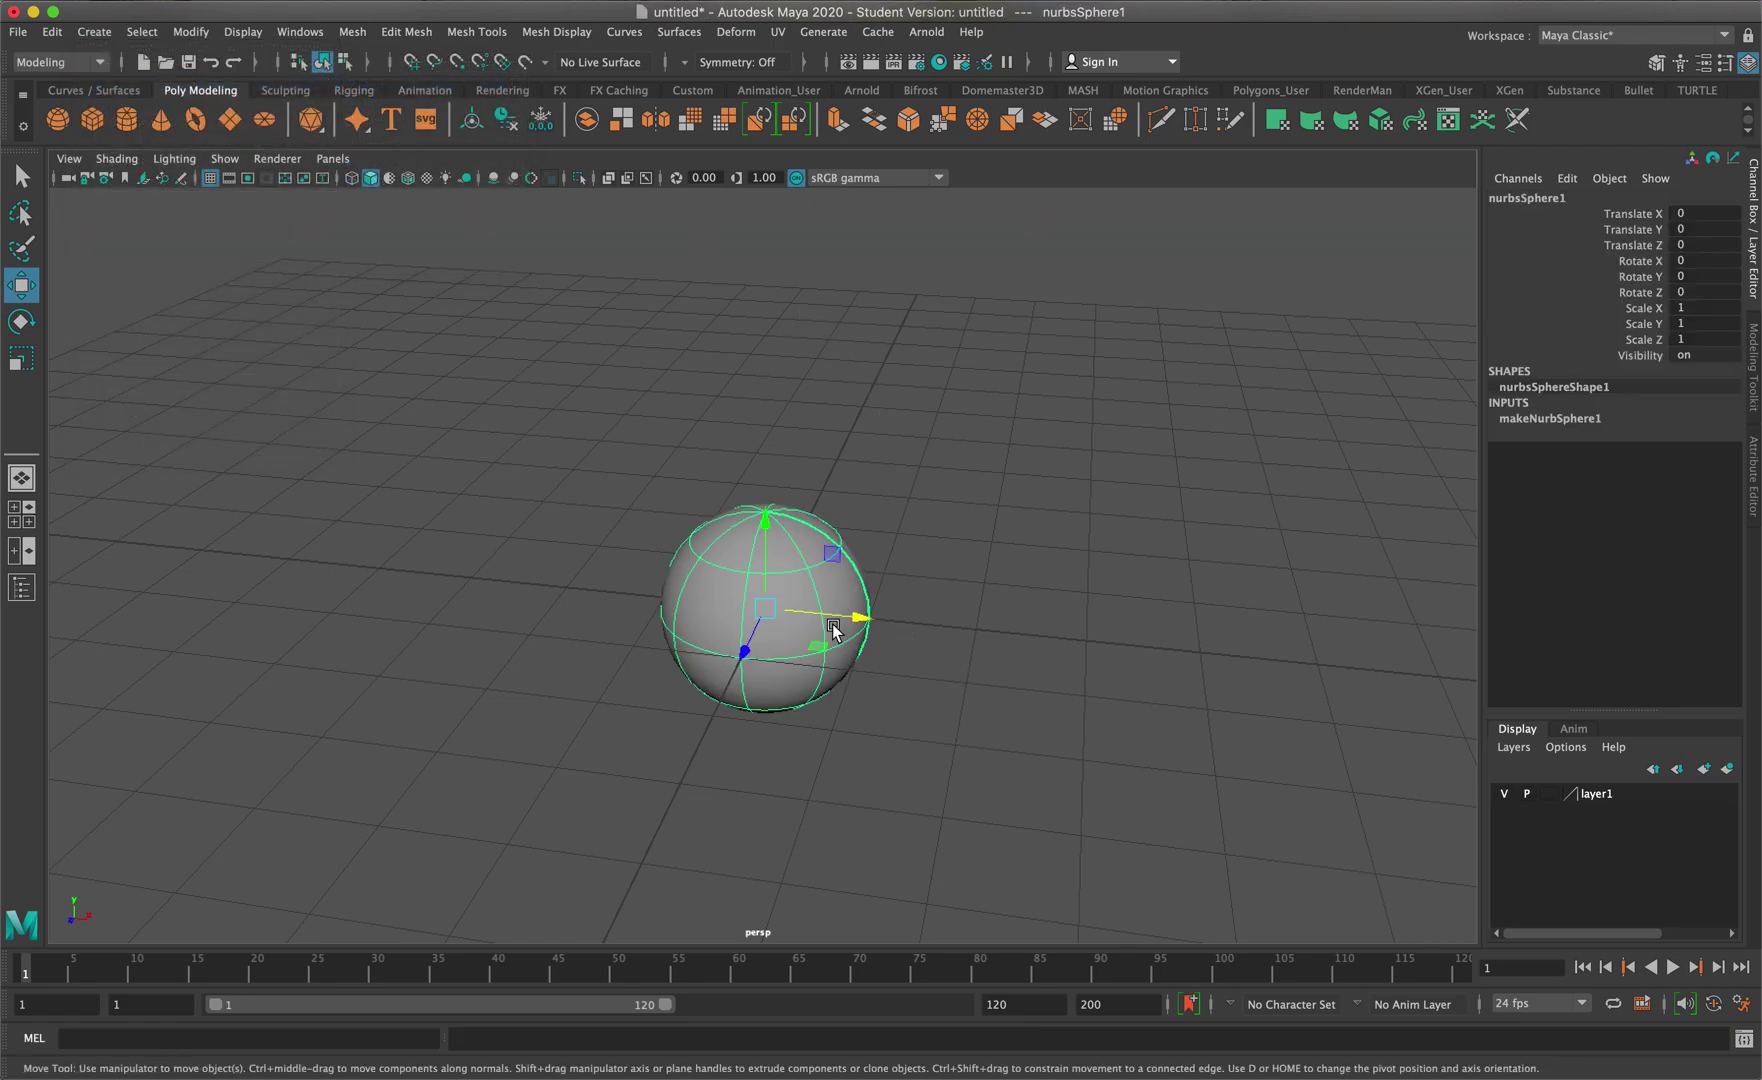
key(q)
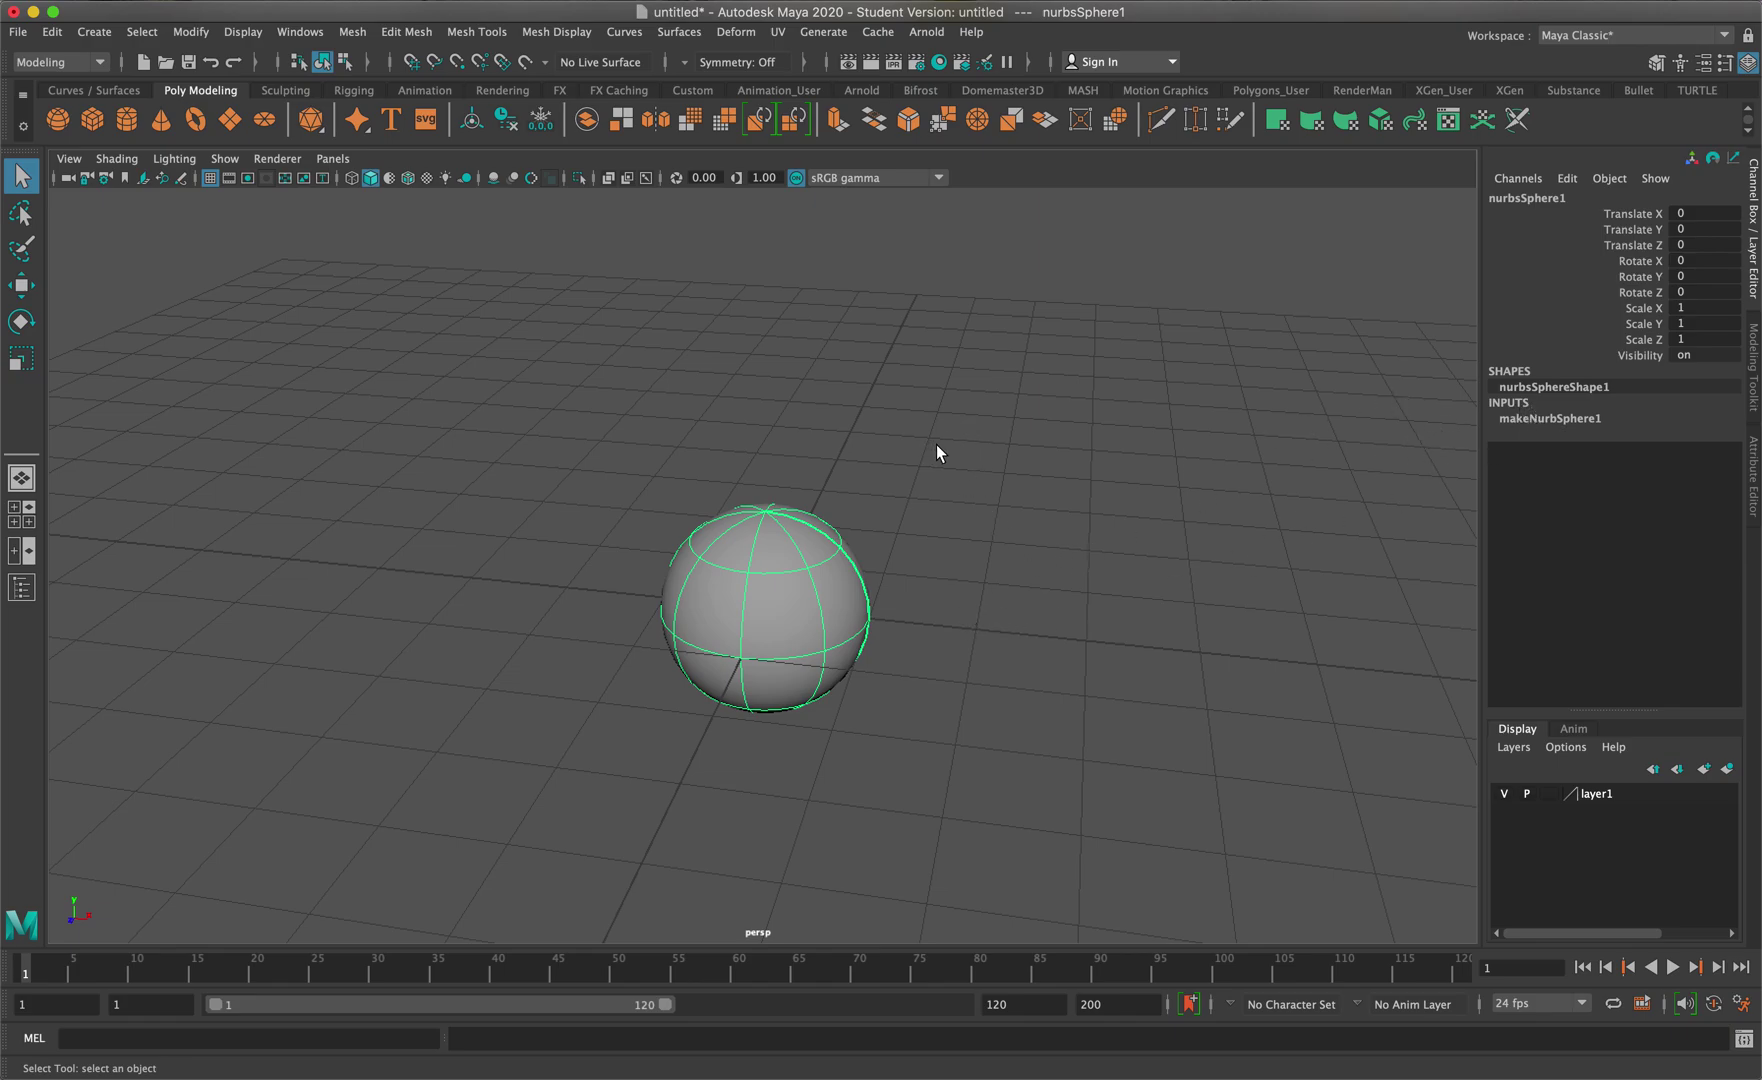
Set the NURBS sphere's End Sweep to 1
scroll(935, 577, up, 5)
alt+drag(1058, 578, 921, 539)
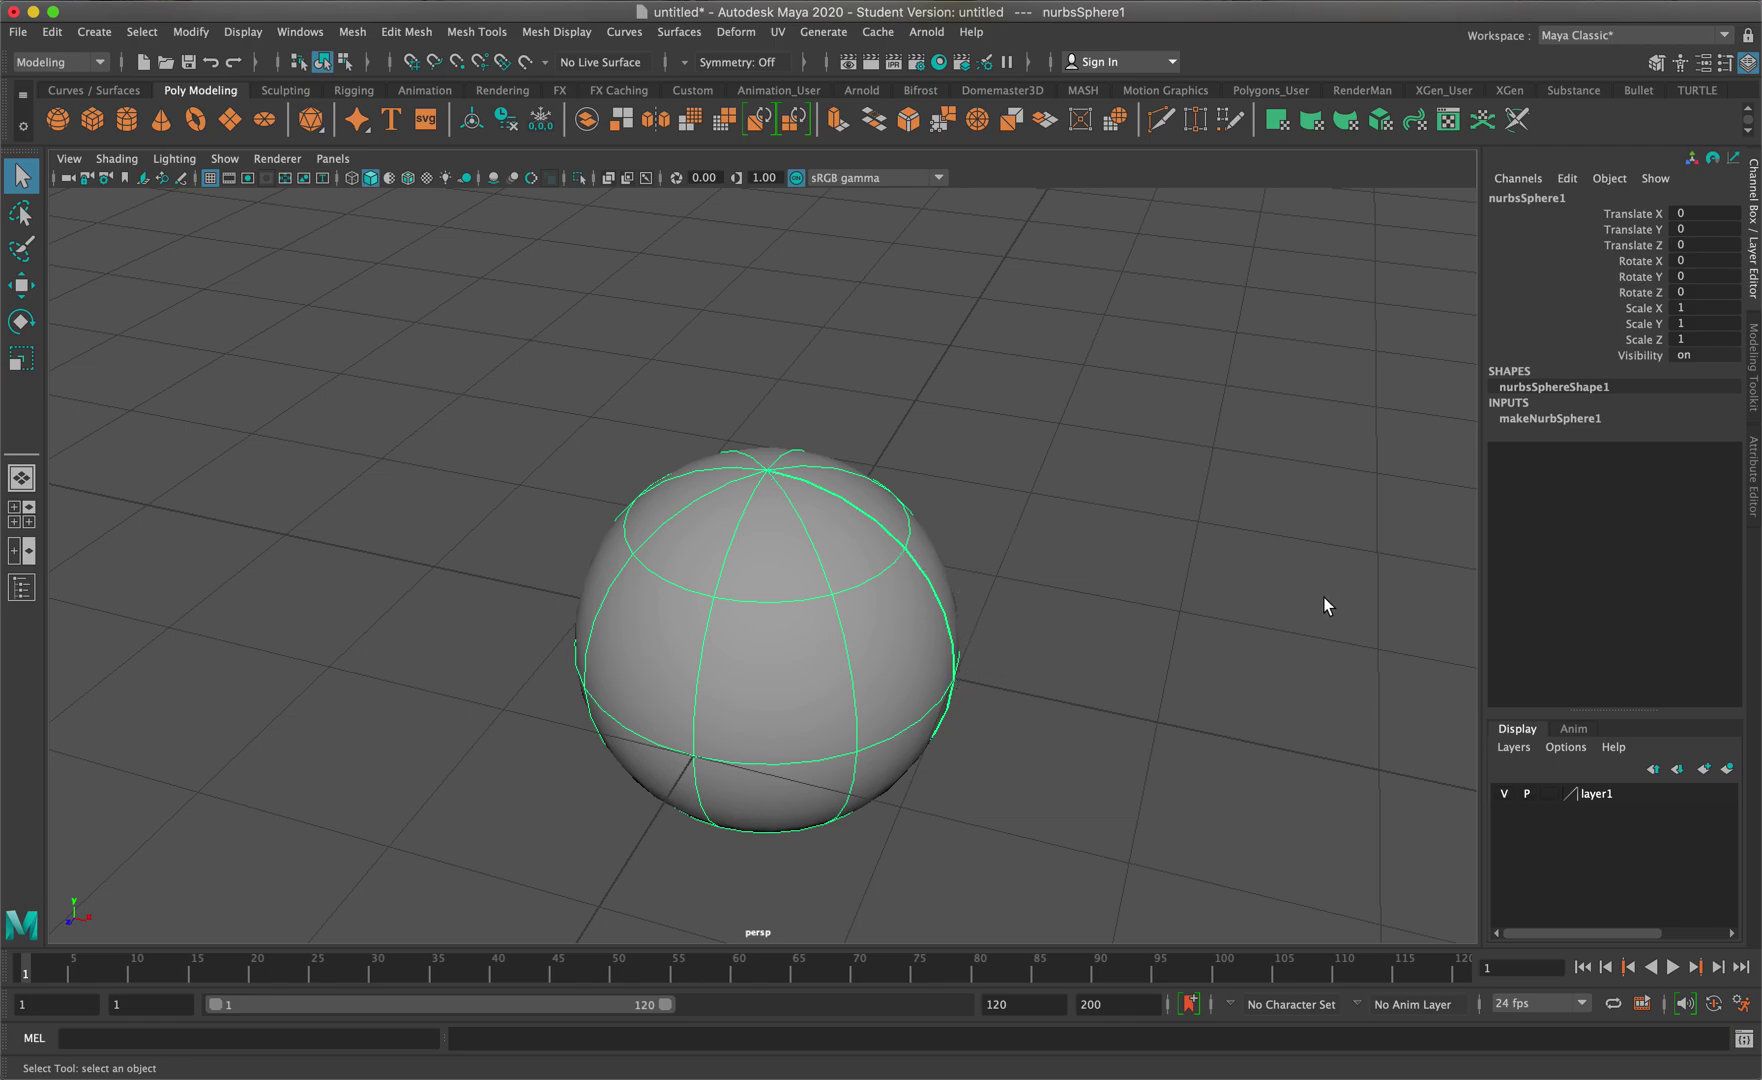
click(1553, 420)
double_click(1707, 464)
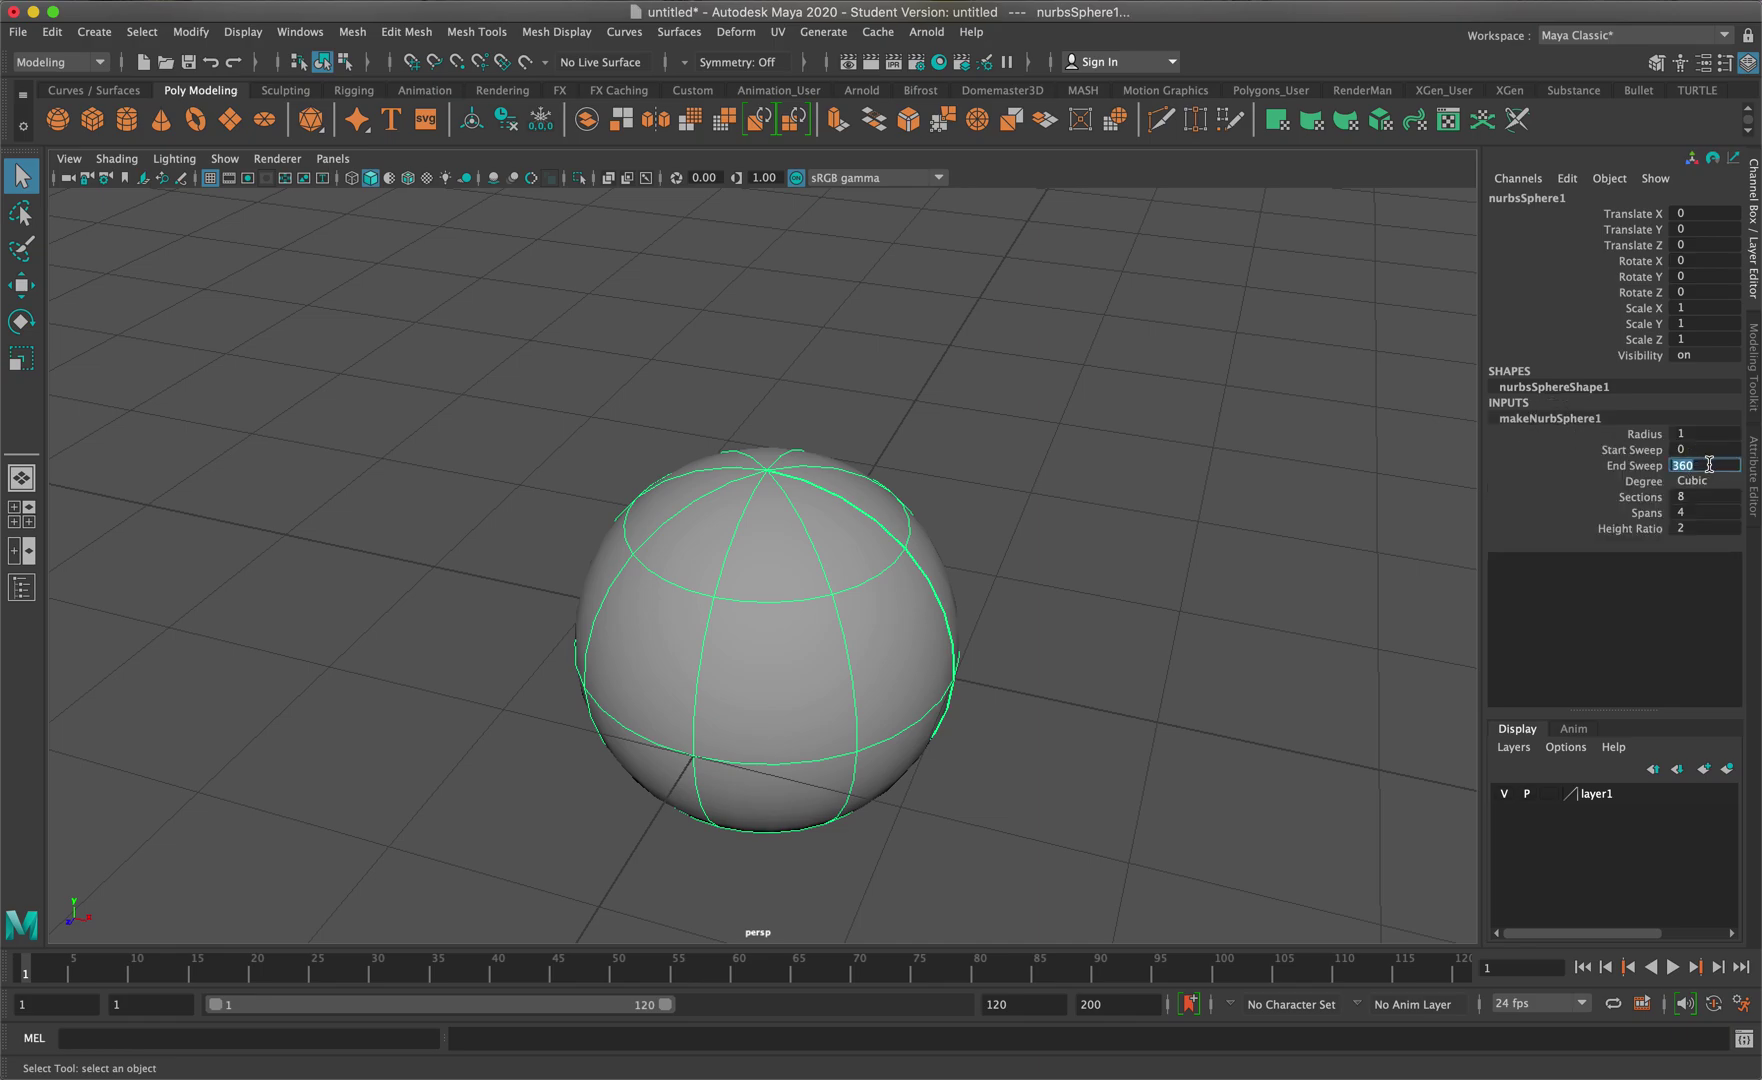
text(1)
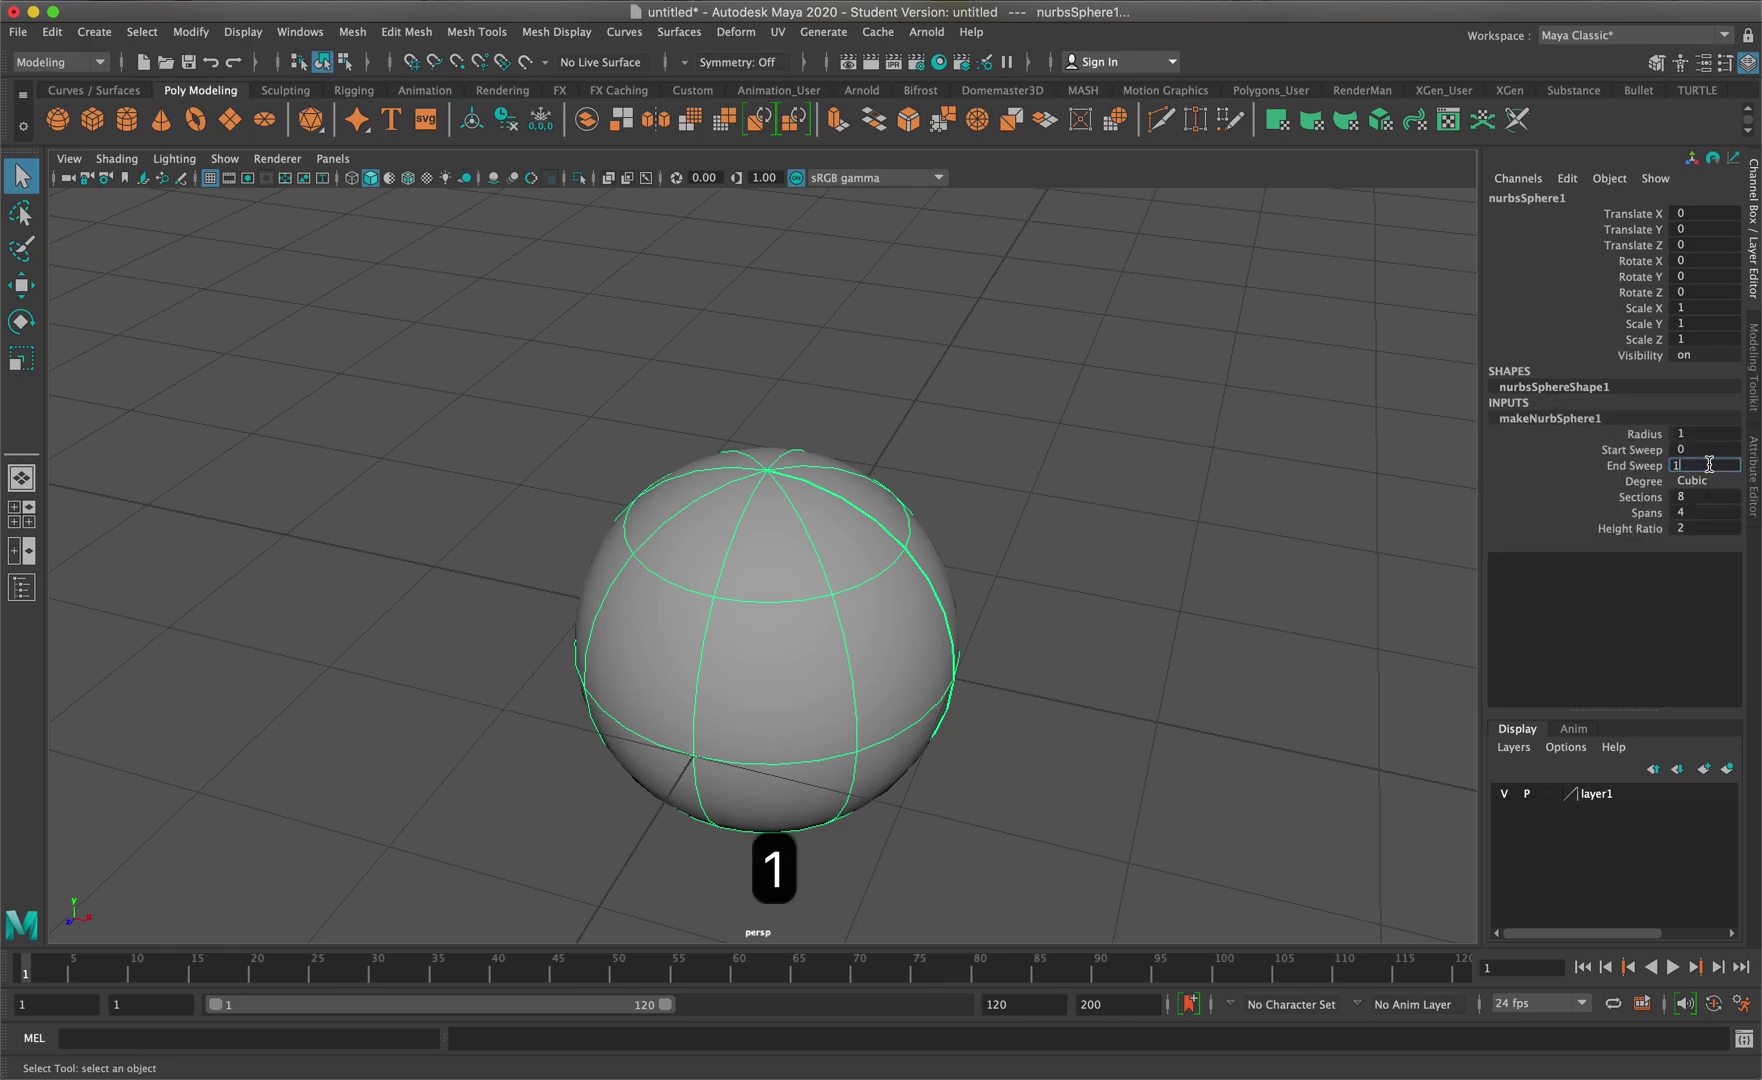
key(Return)
Show the control vertices of the single remaining arc, and return it to object mode
alt+drag(1213, 598, 1265, 539)
click(959, 697)
right_click(959, 696)
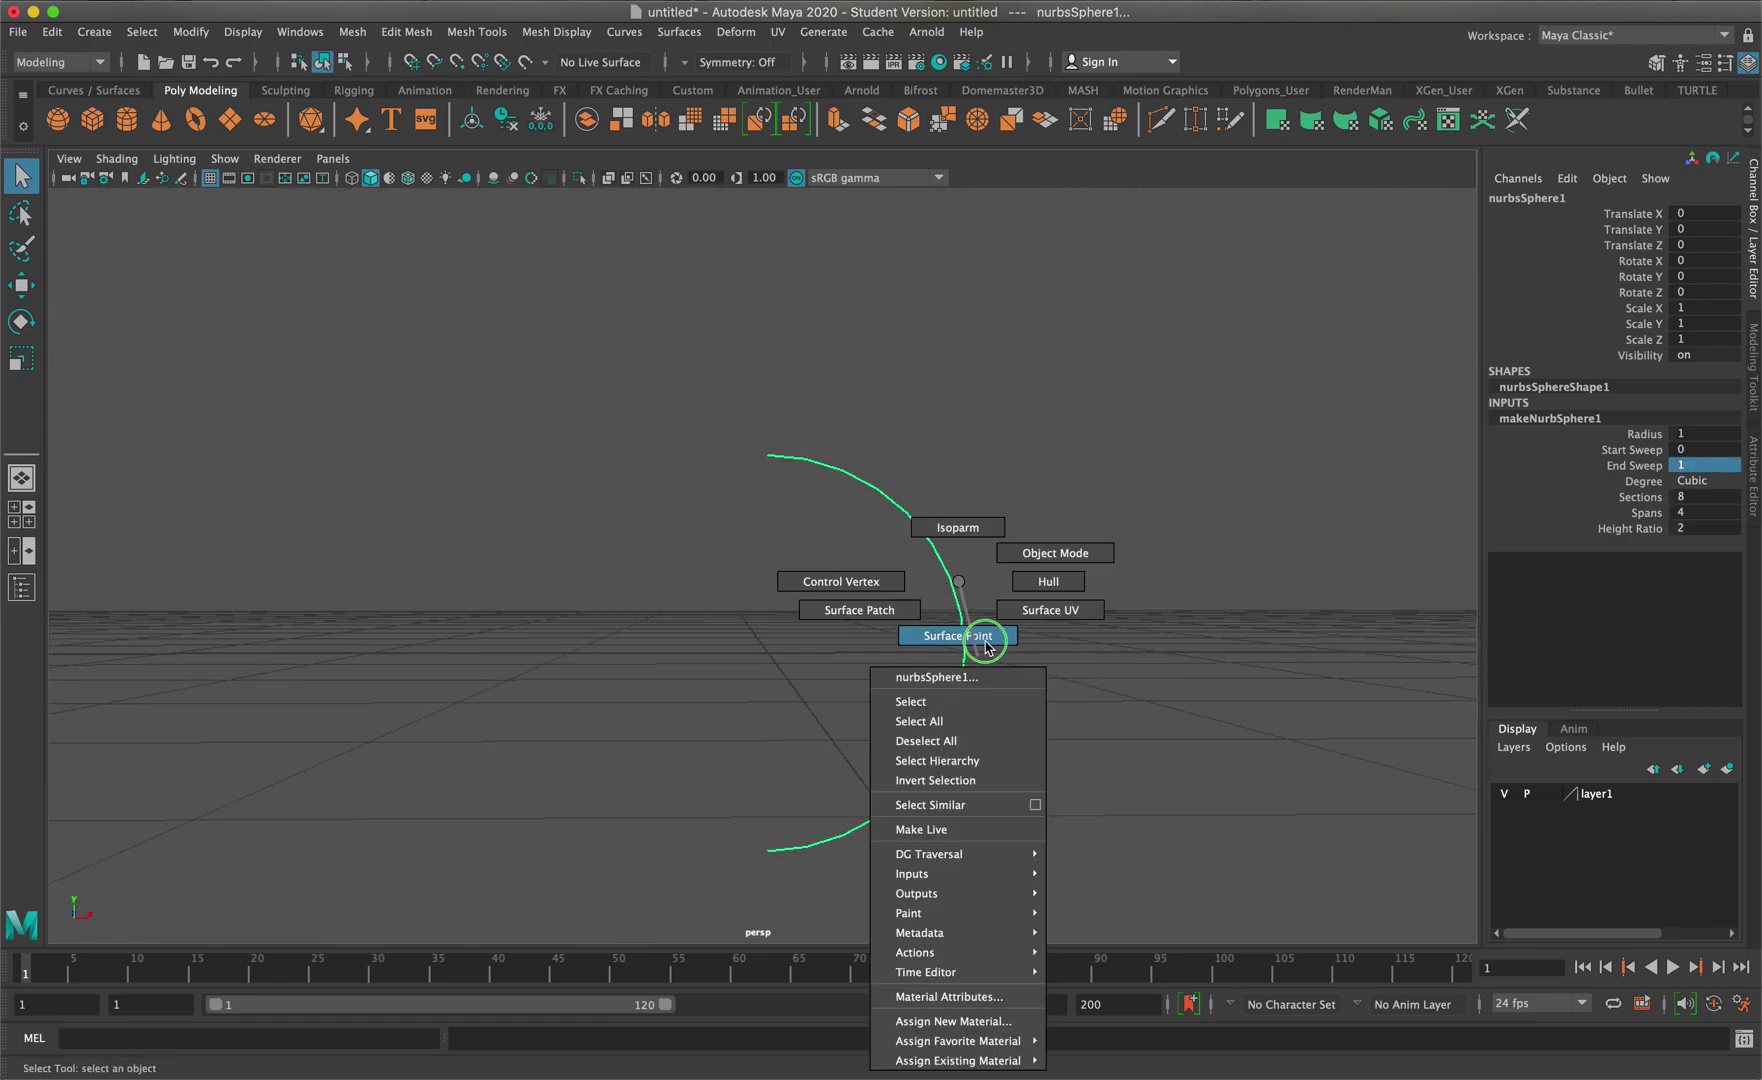
click(866, 584)
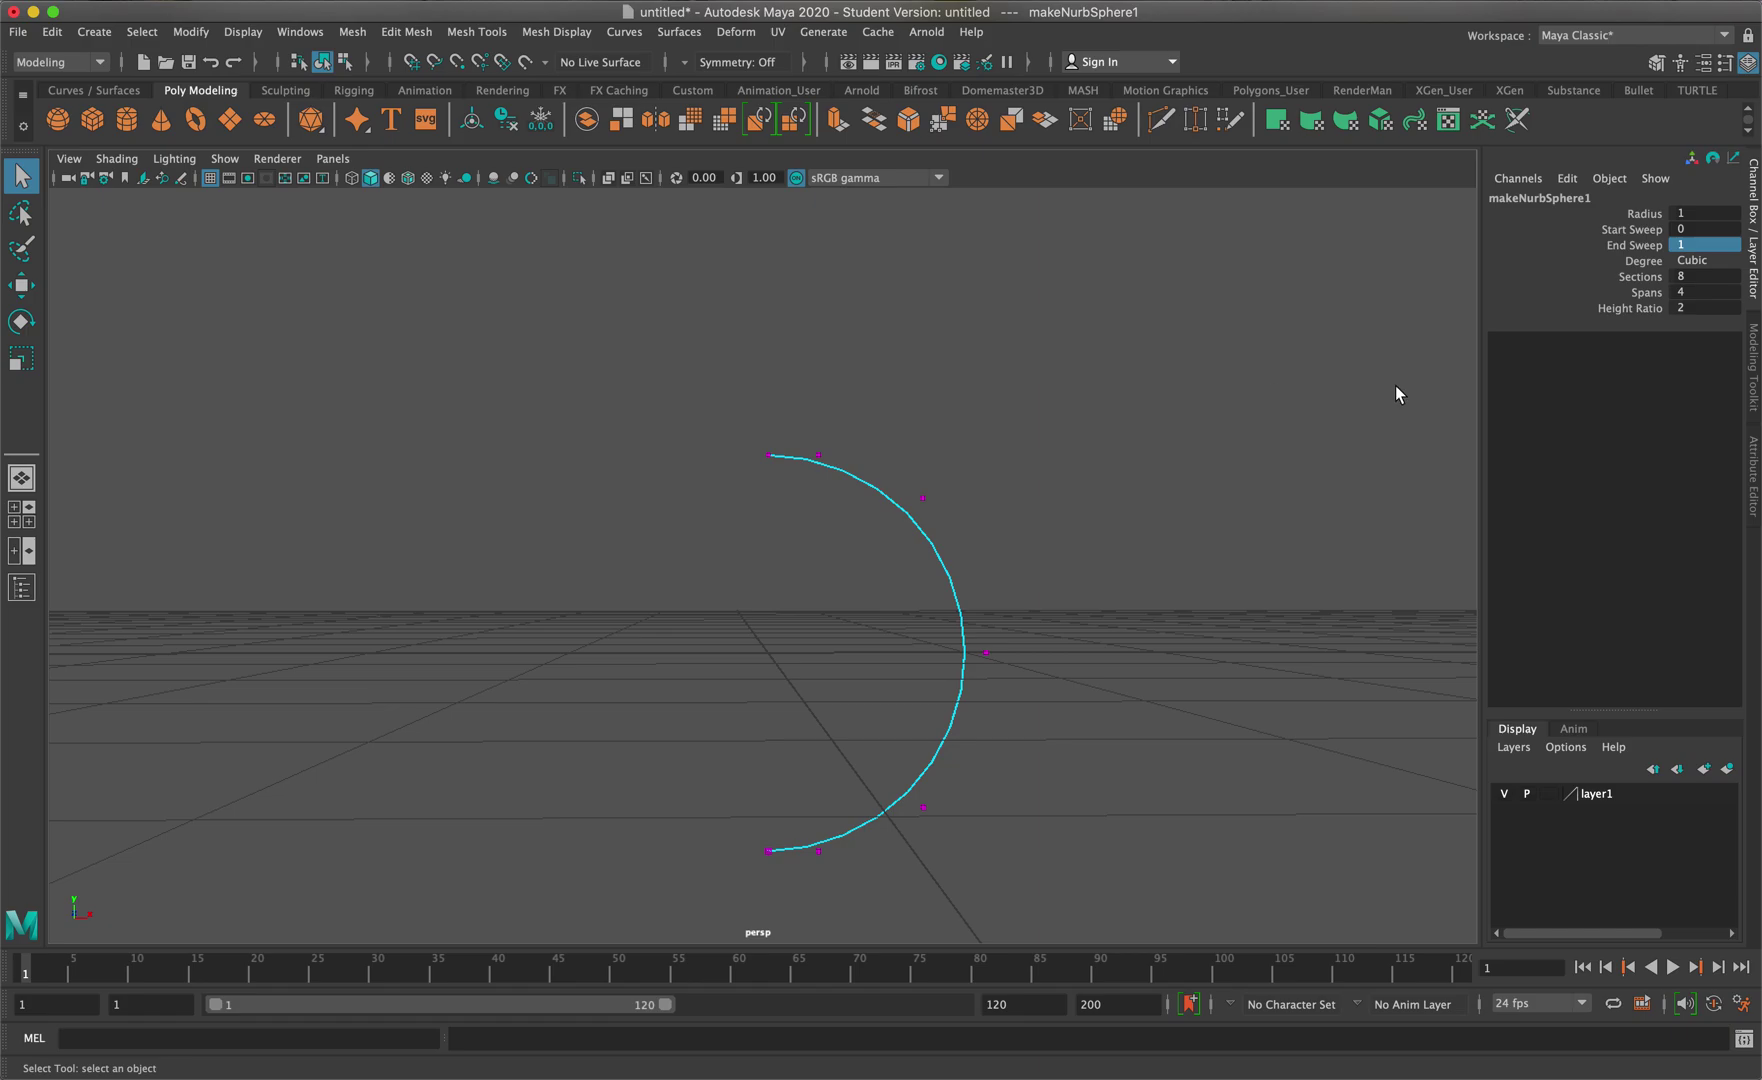
right_drag(921, 524, 973, 496)
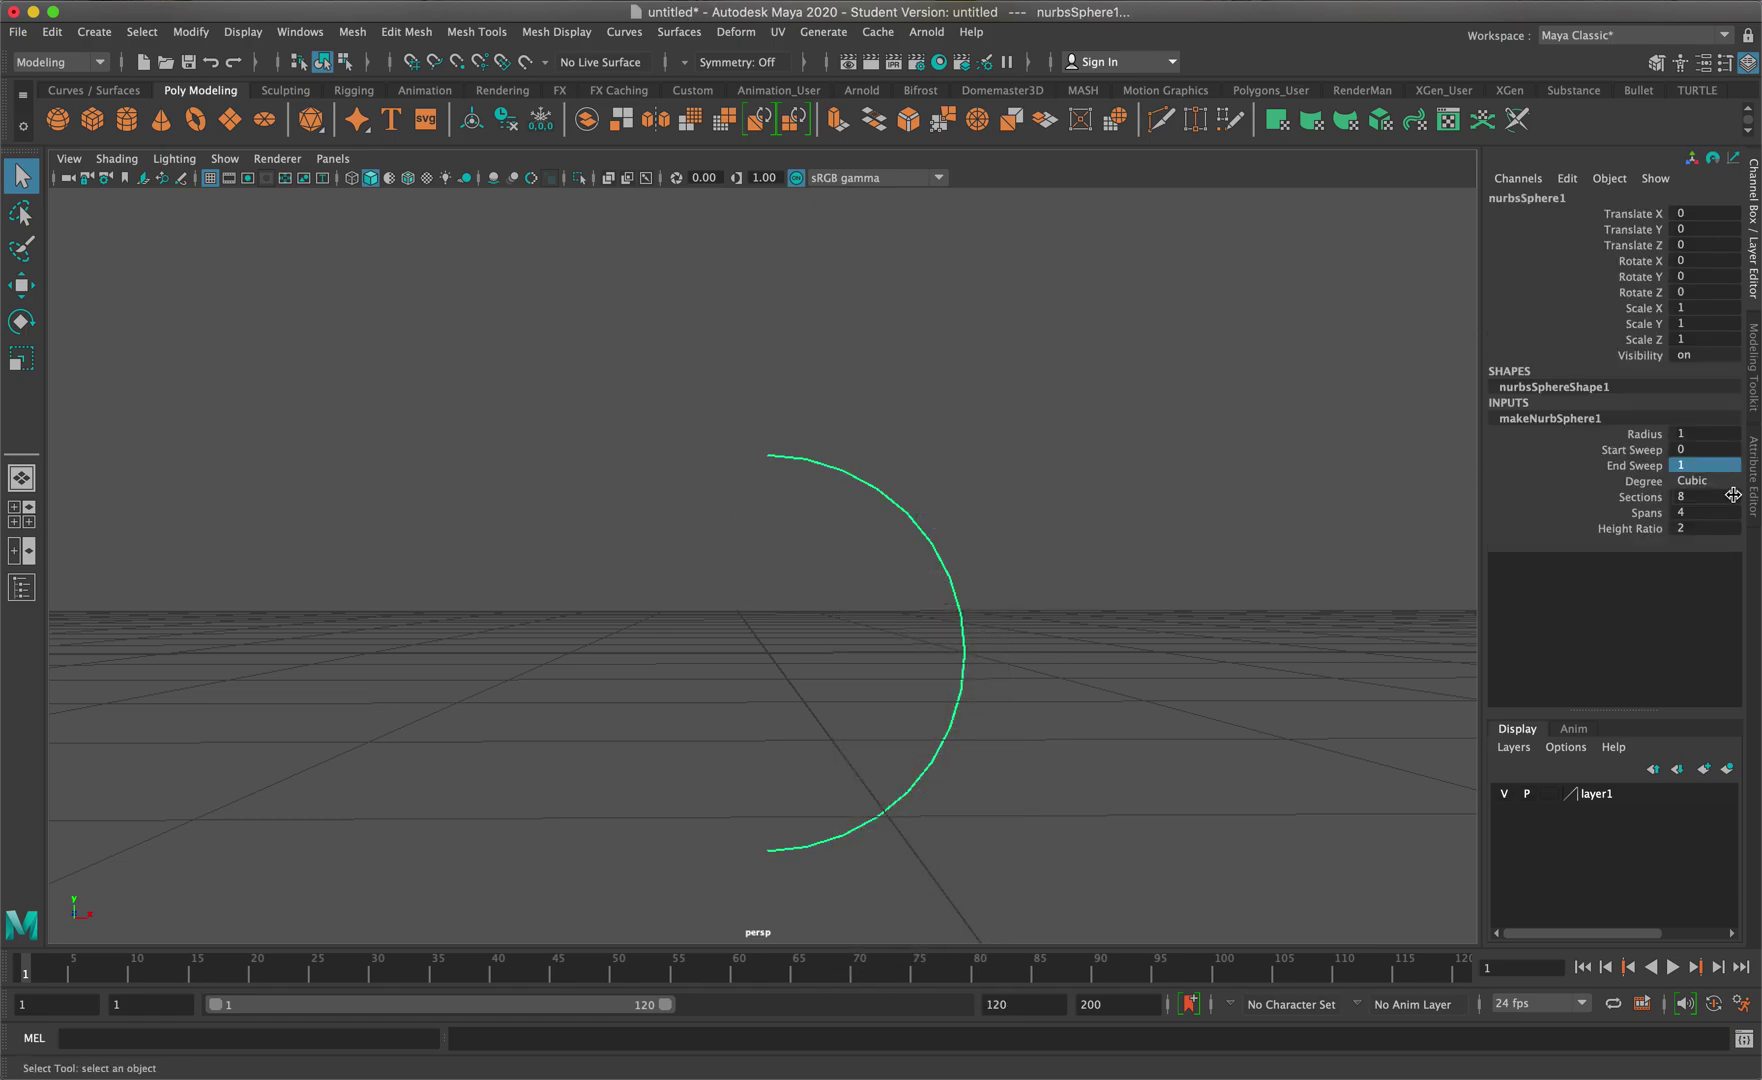
Sweep the arc back around into a full sphere by raising End Sweep to 360
click(1641, 466)
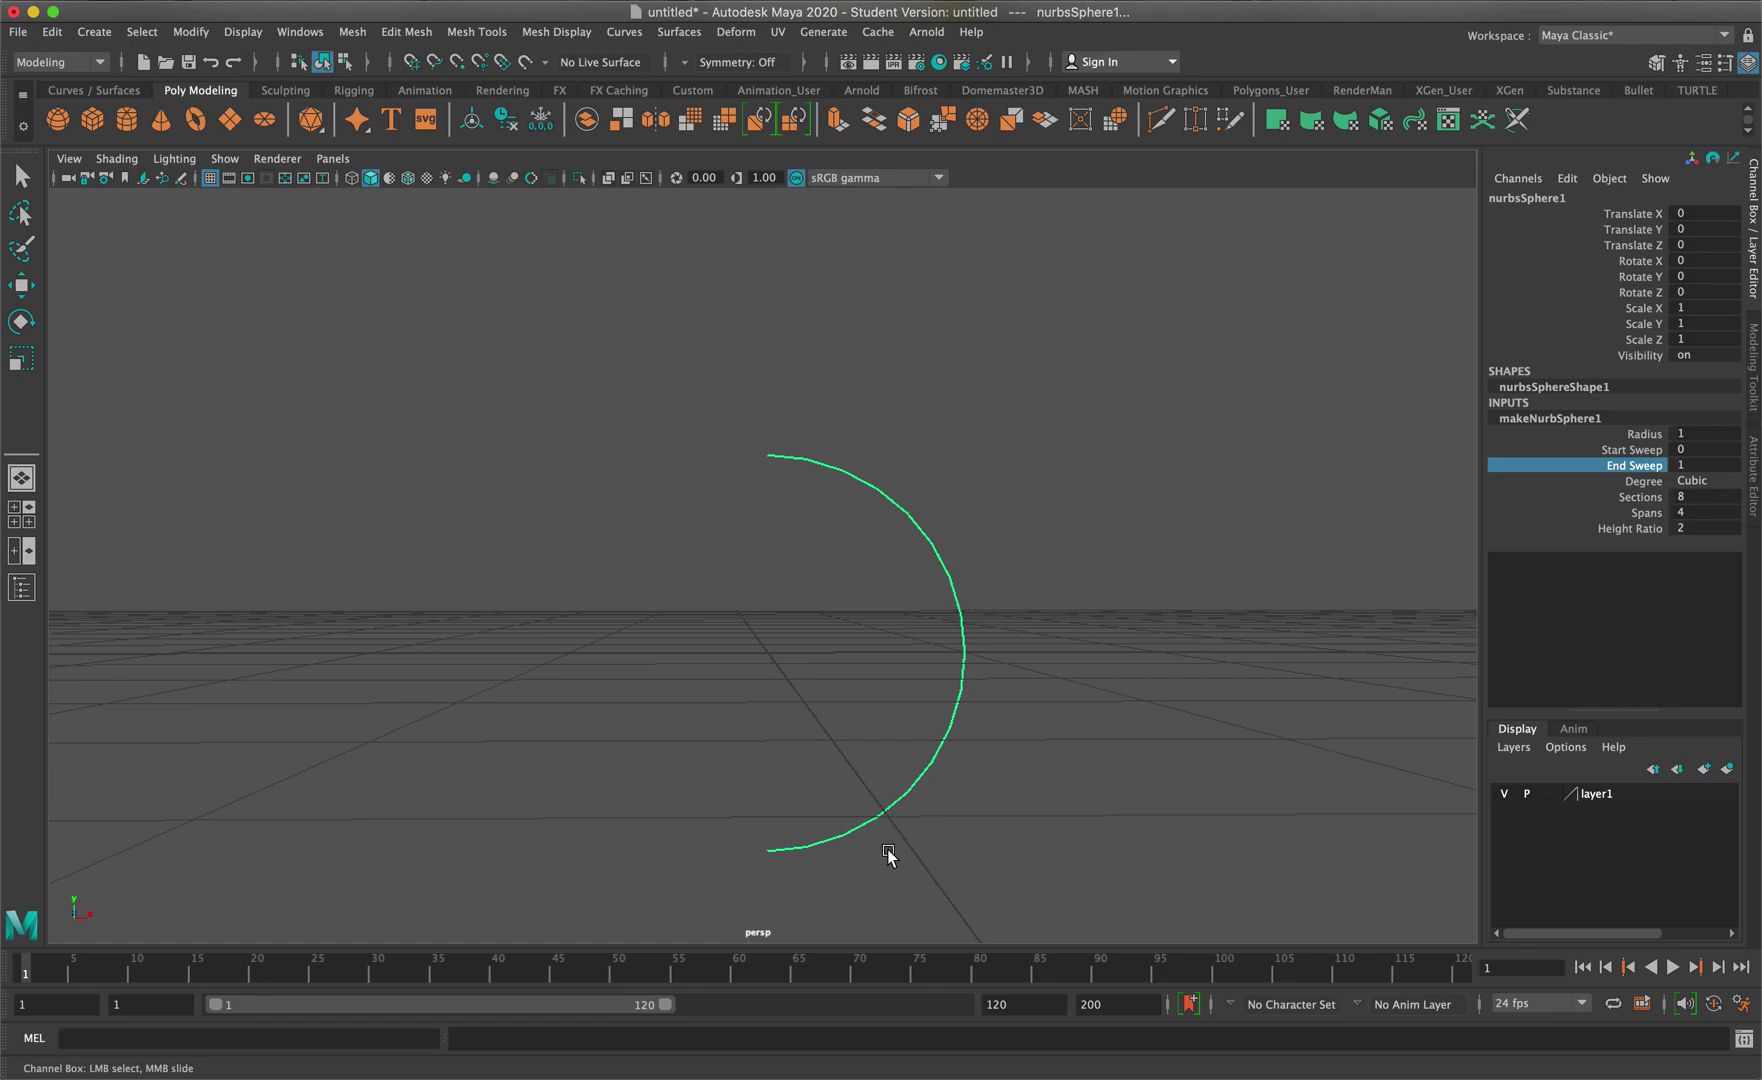
mouse_move(911, 385)
middle_down()
mouse_move(896, 382)
mouse_move(912, 381)
middle_up()
alt+drag(912, 381, 930, 415)
middle_drag(931, 415, 1251, 472)
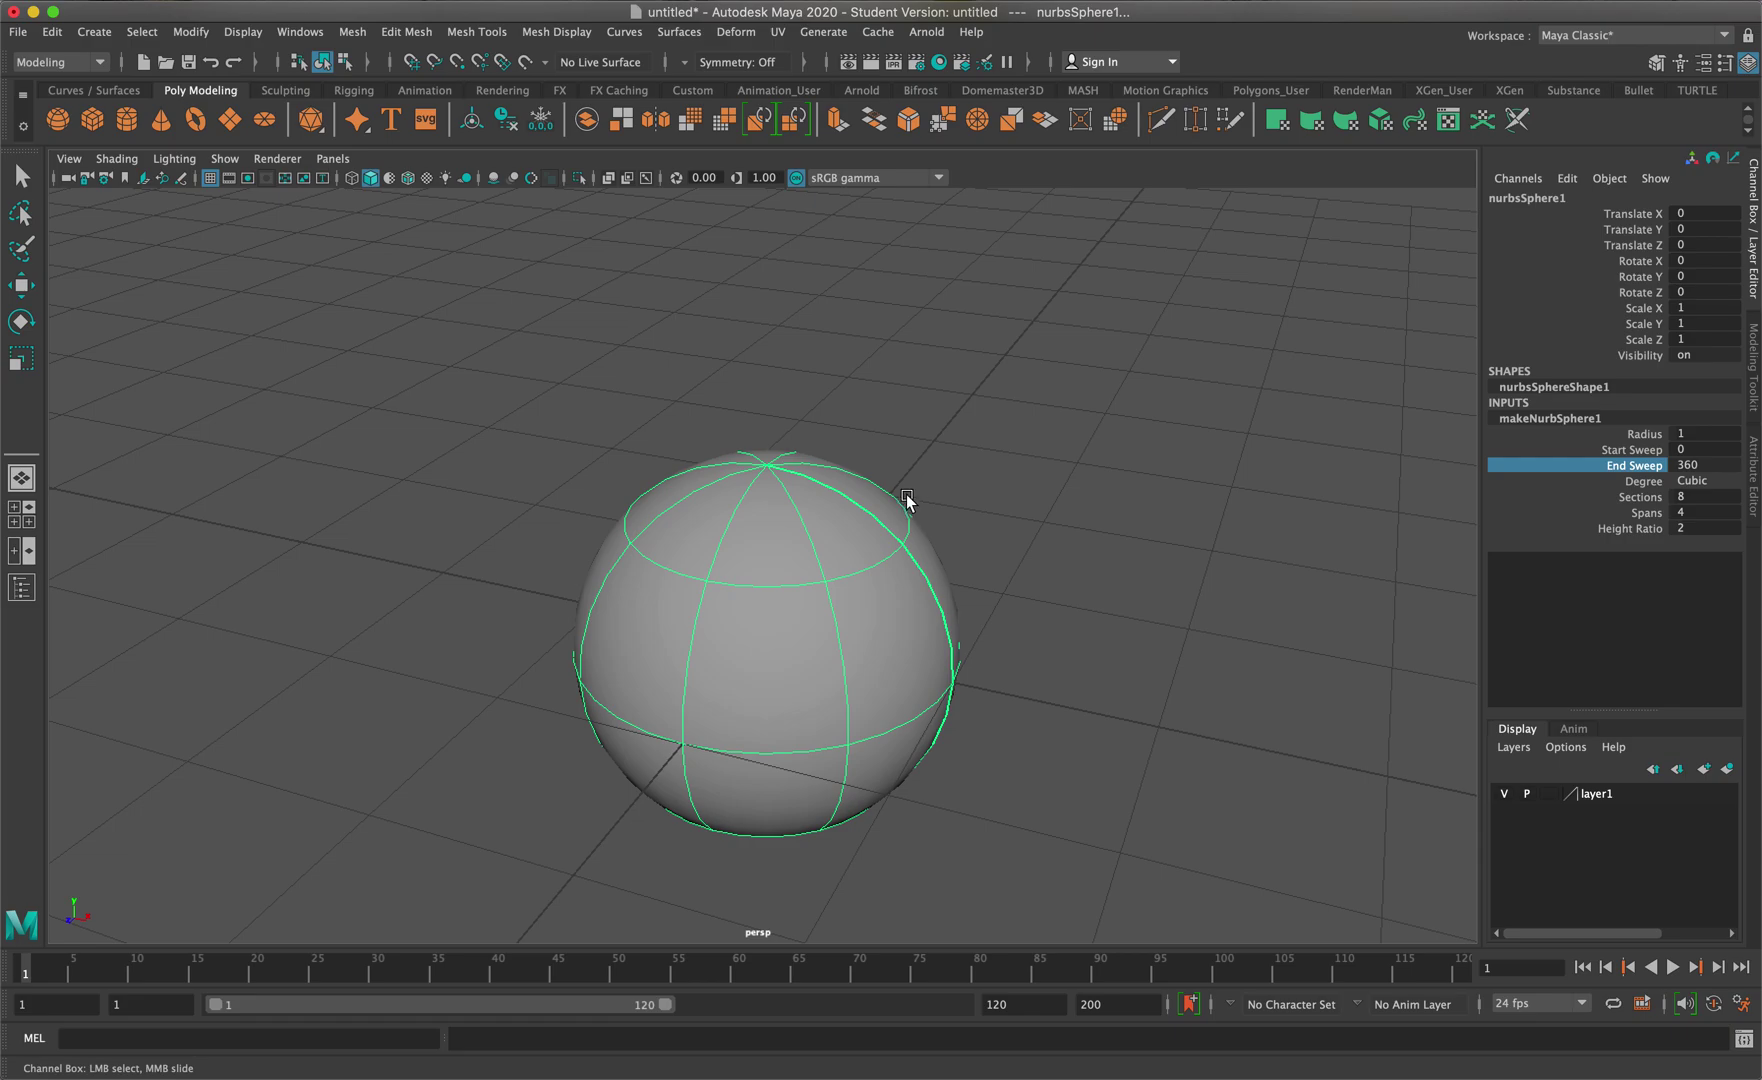
Try setting the NURBS sphere's Spans to 6 and undo the change
alt+drag(1105, 546, 1152, 511)
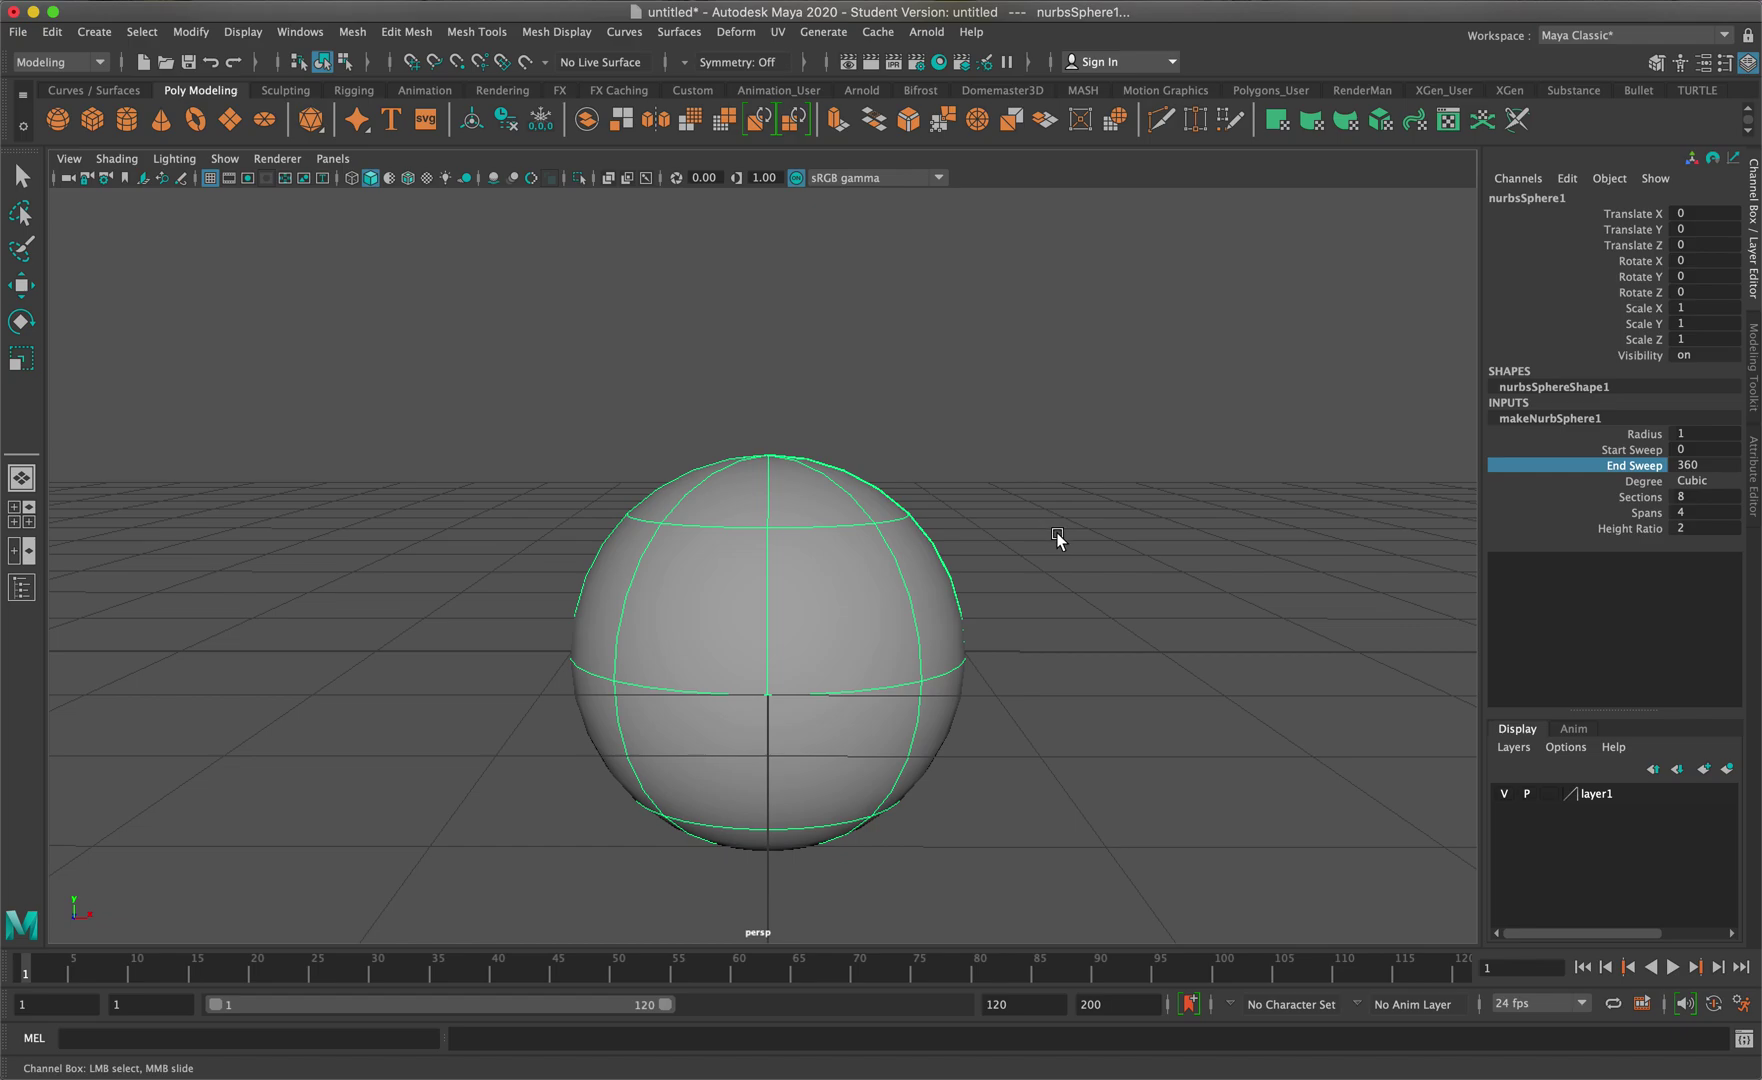
mouse_move(1042, 531)
alt+mouse_down()
mouse_move(1061, 519)
mouse_move(1029, 525)
alt+mouse_up()
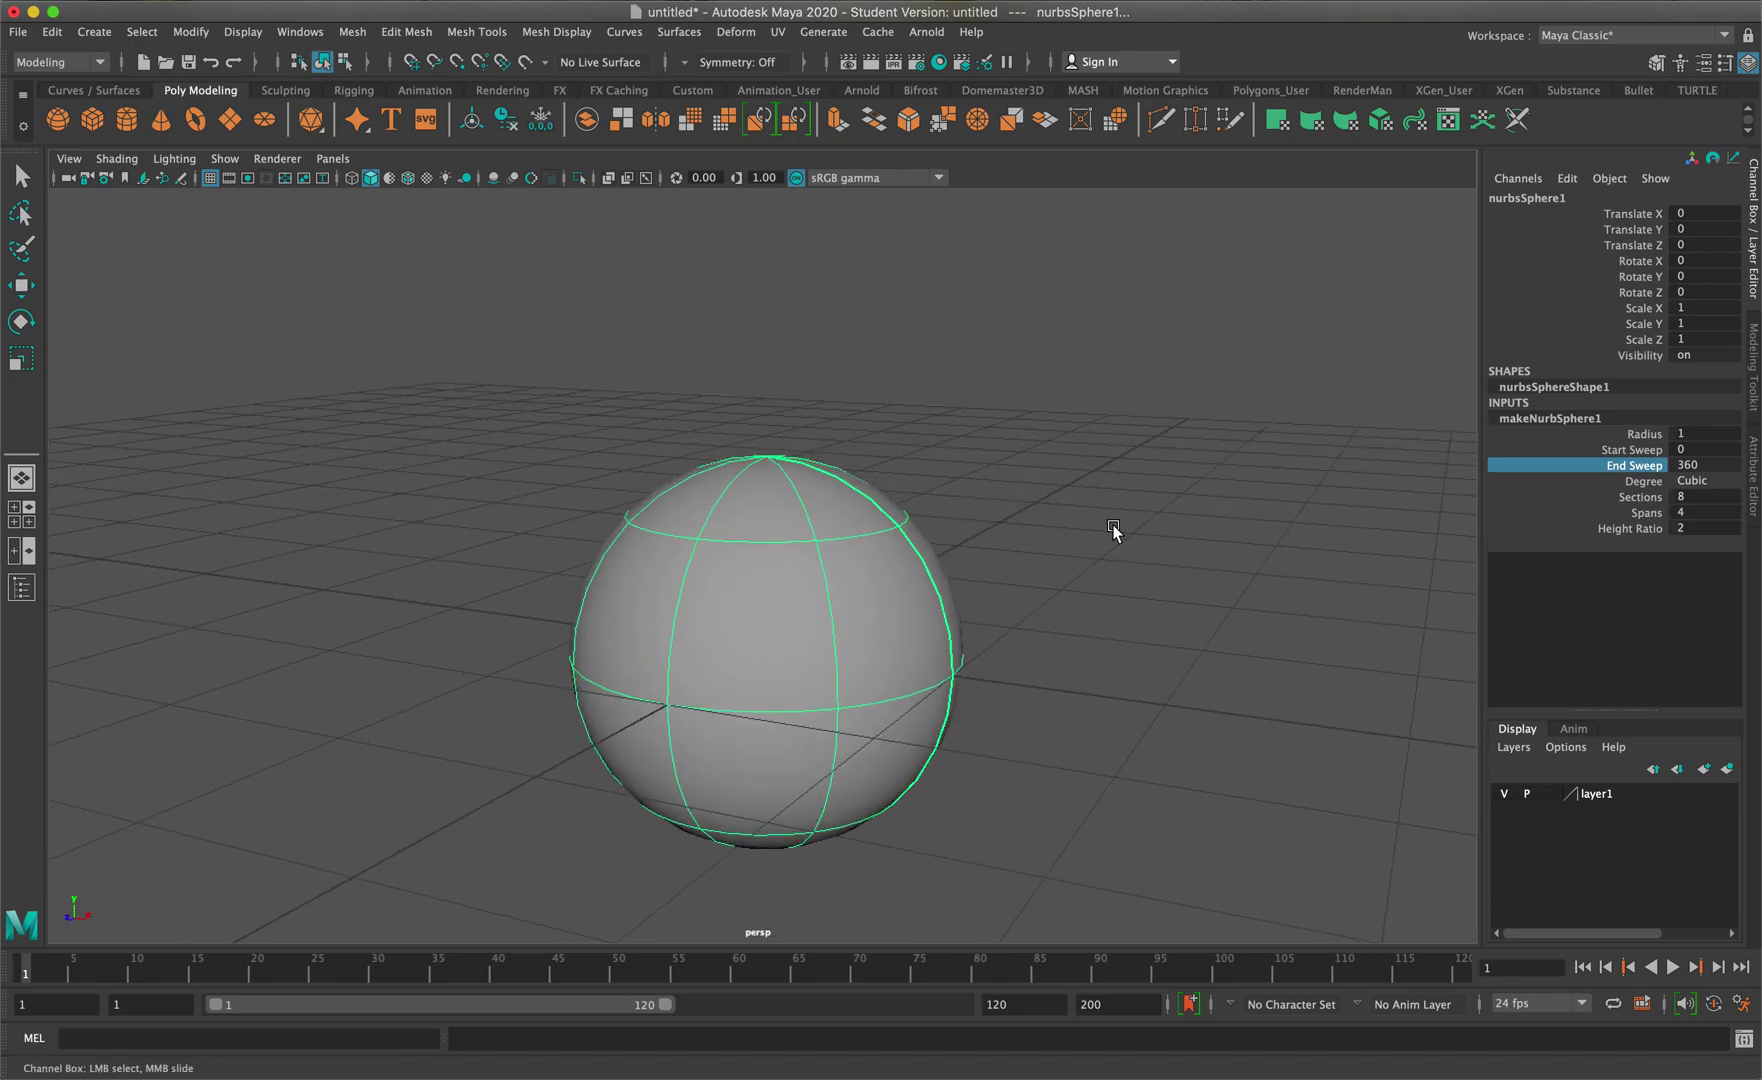
alt+drag(542, 568, 585, 560)
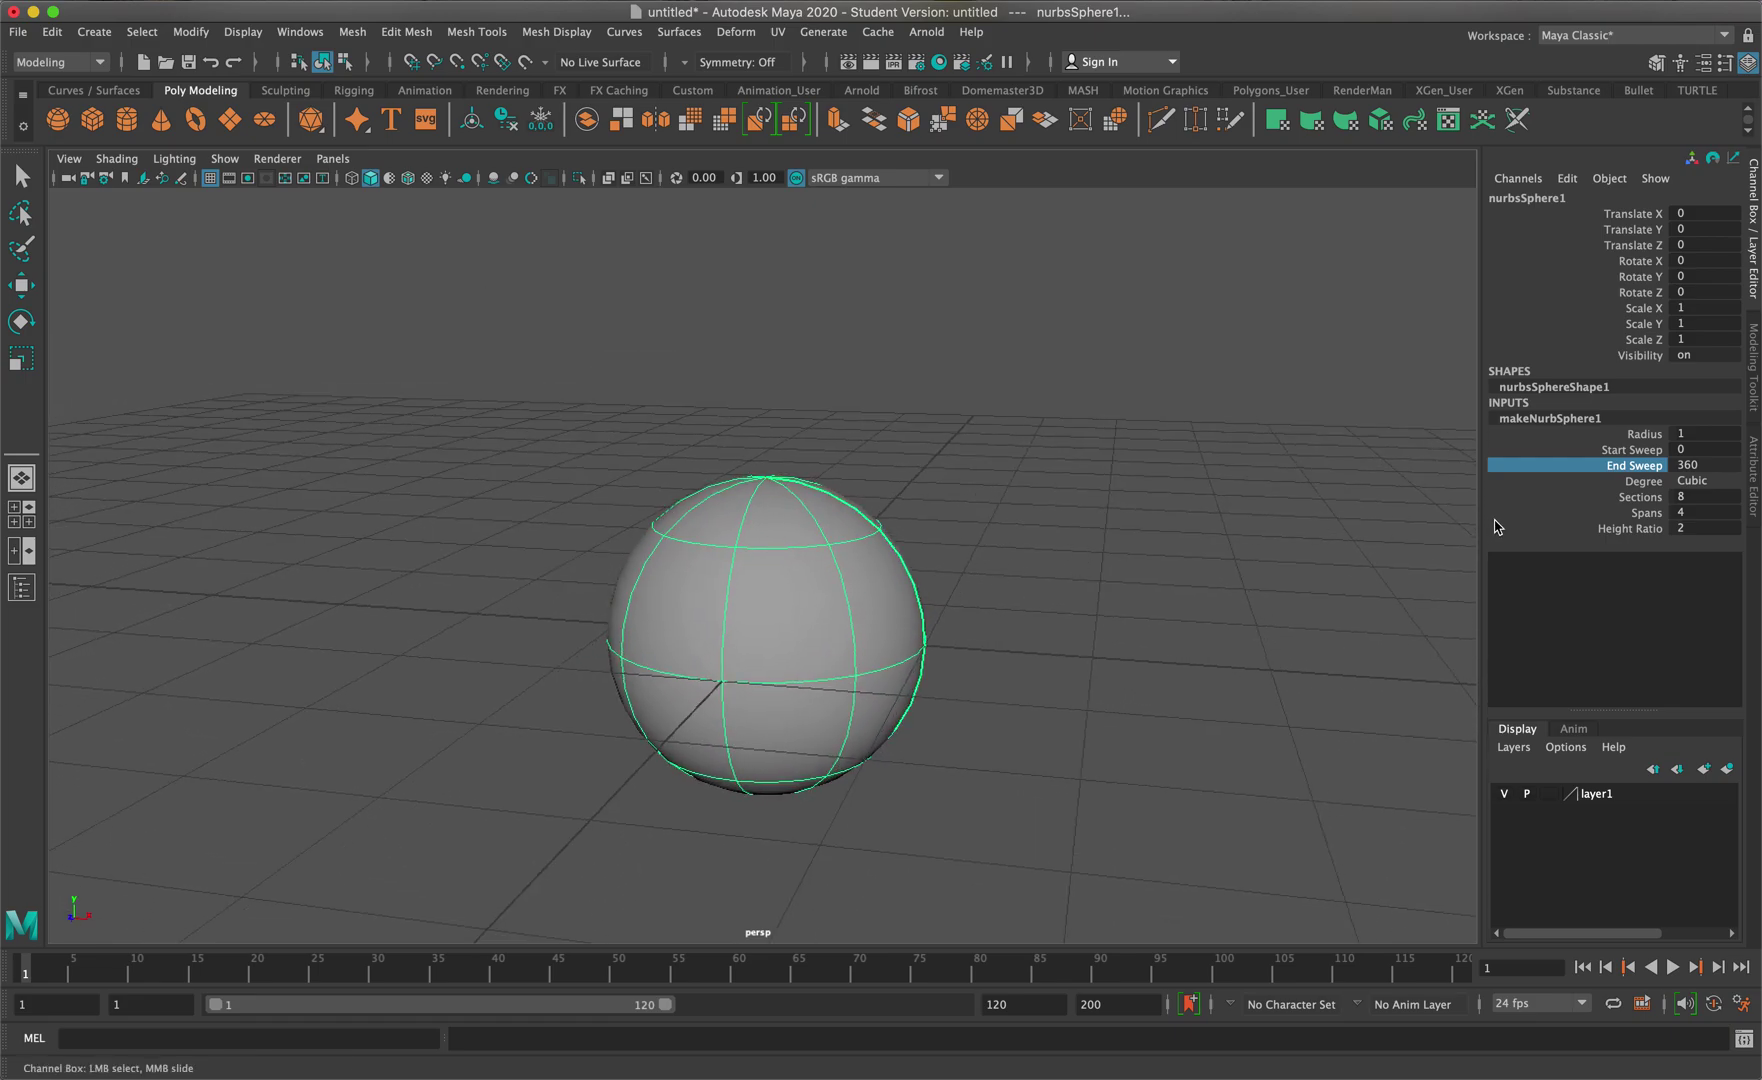
alt+drag(1143, 523, 1145, 456)
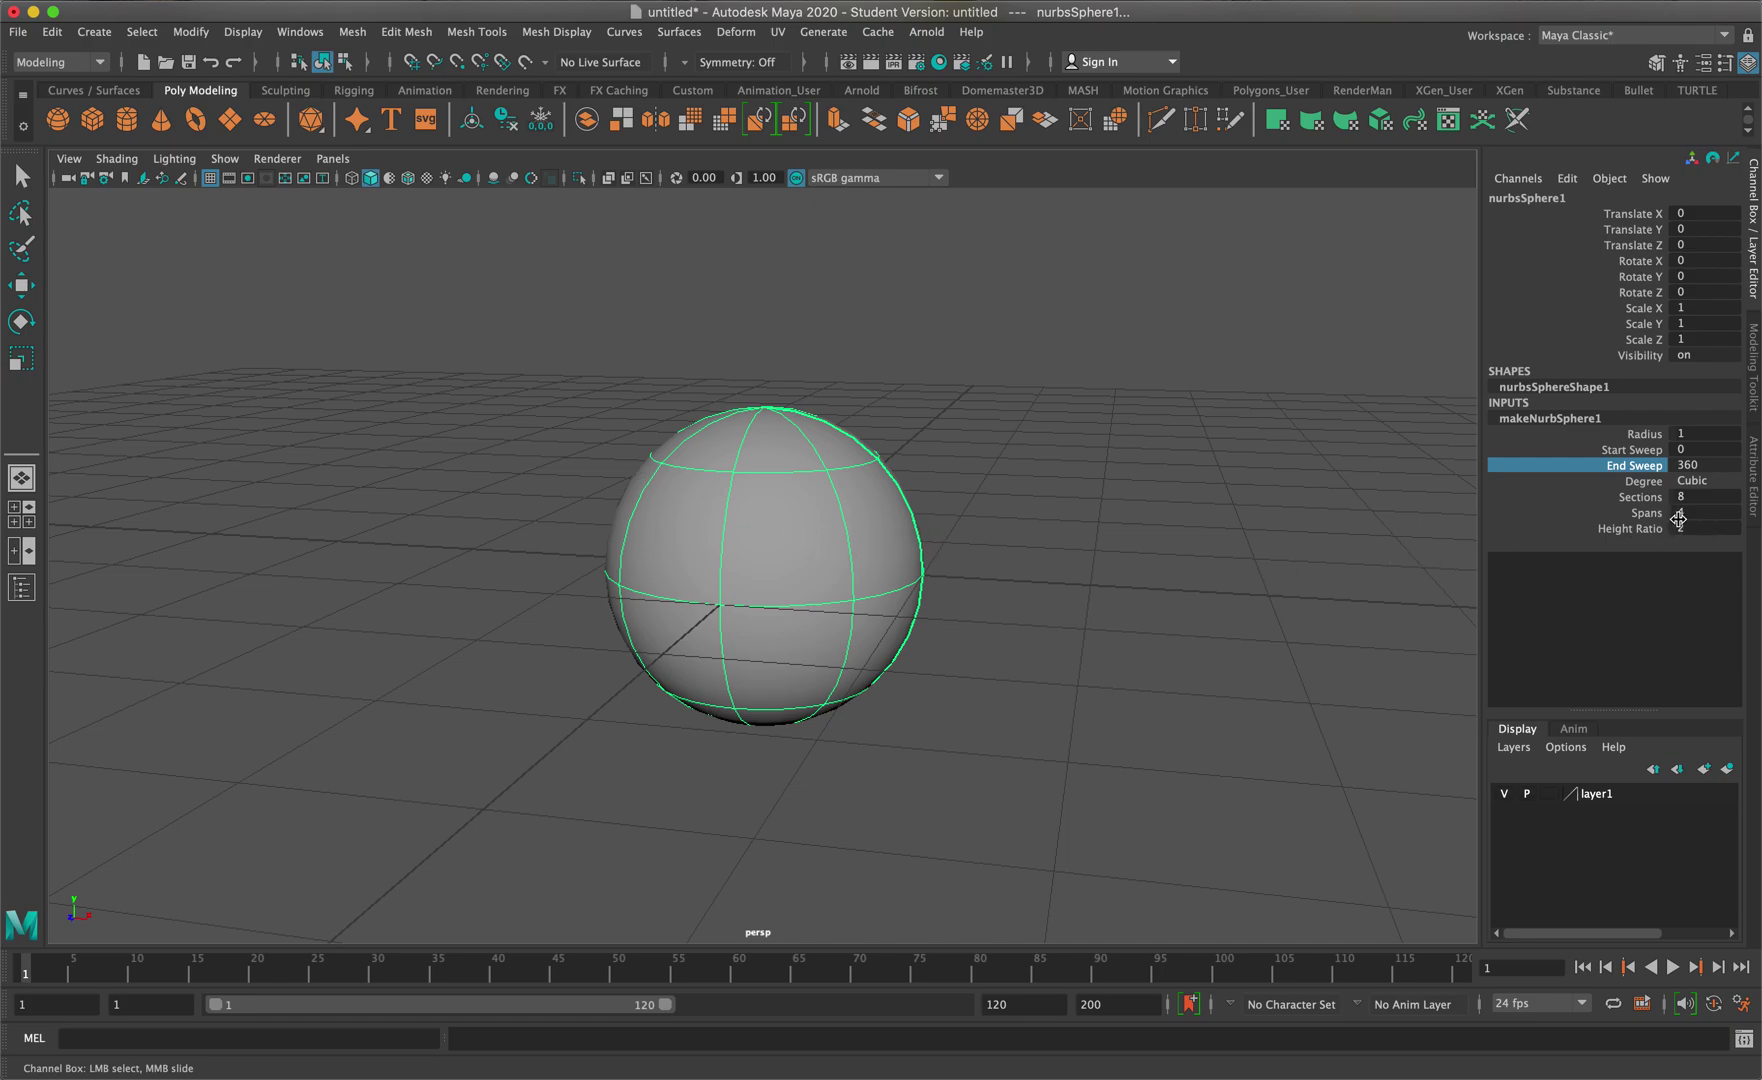
click(1645, 514)
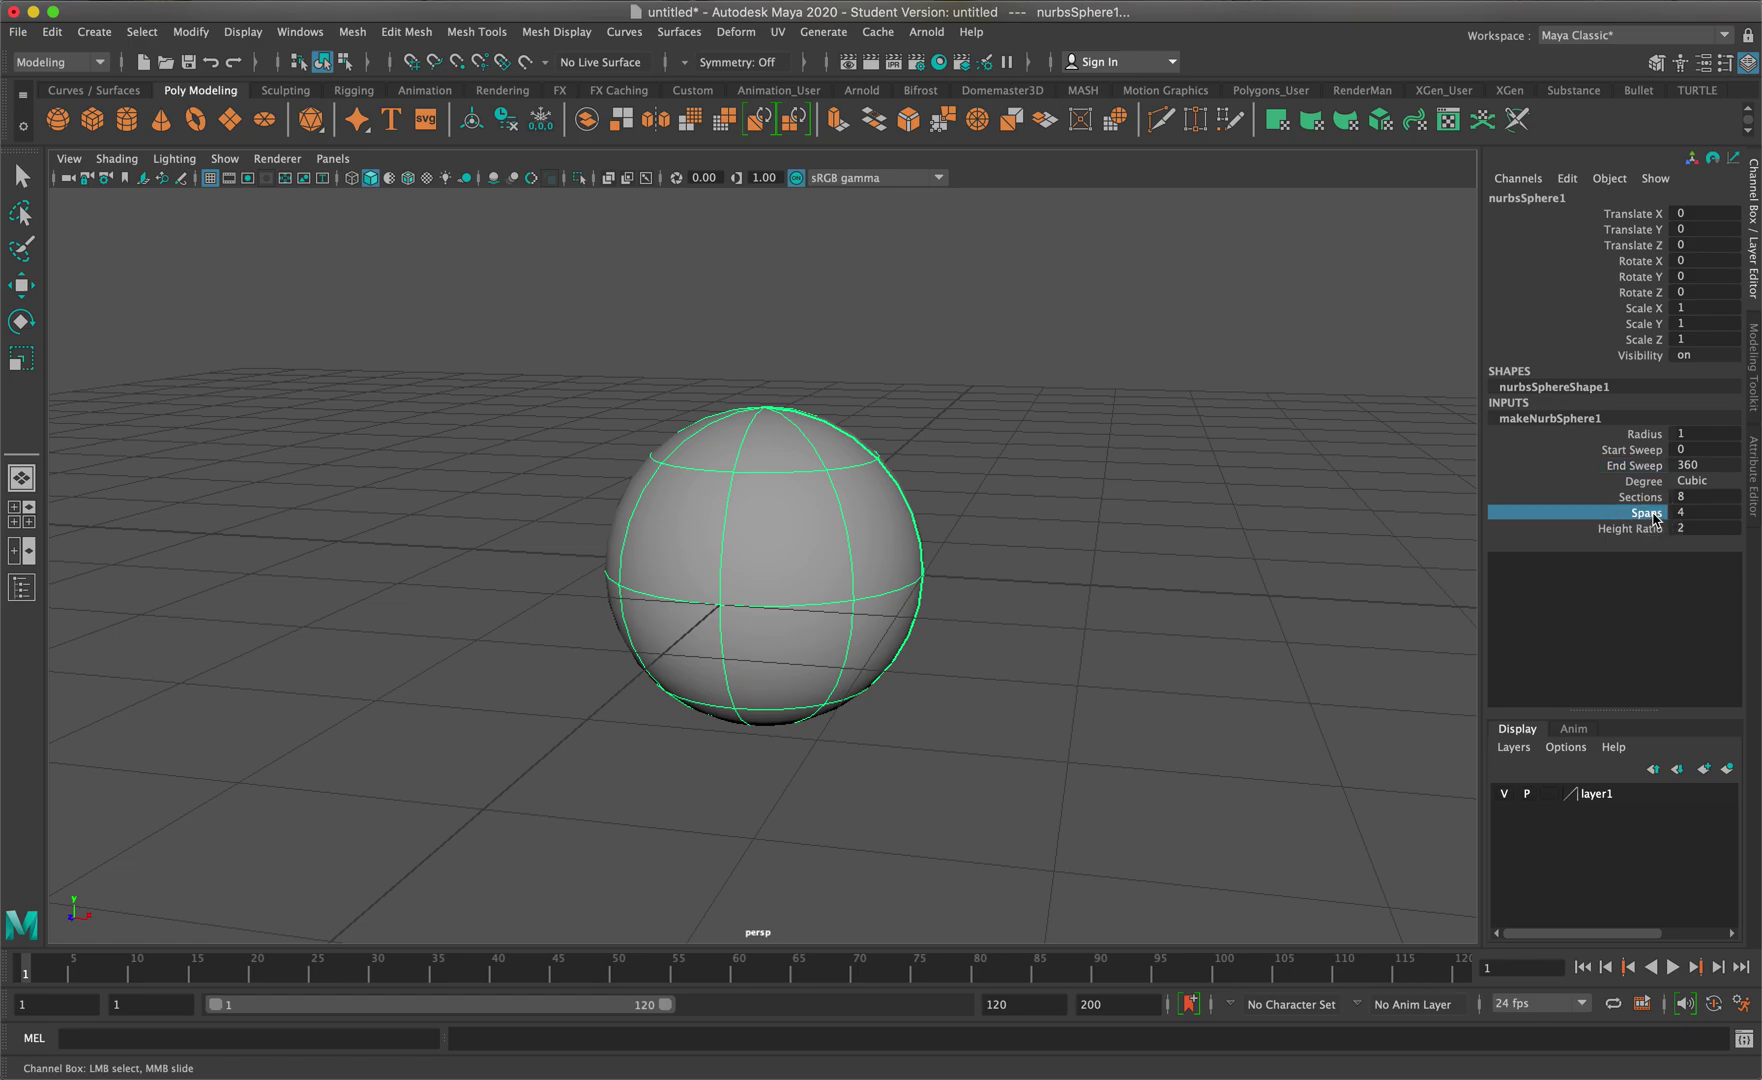
double_click(1713, 513)
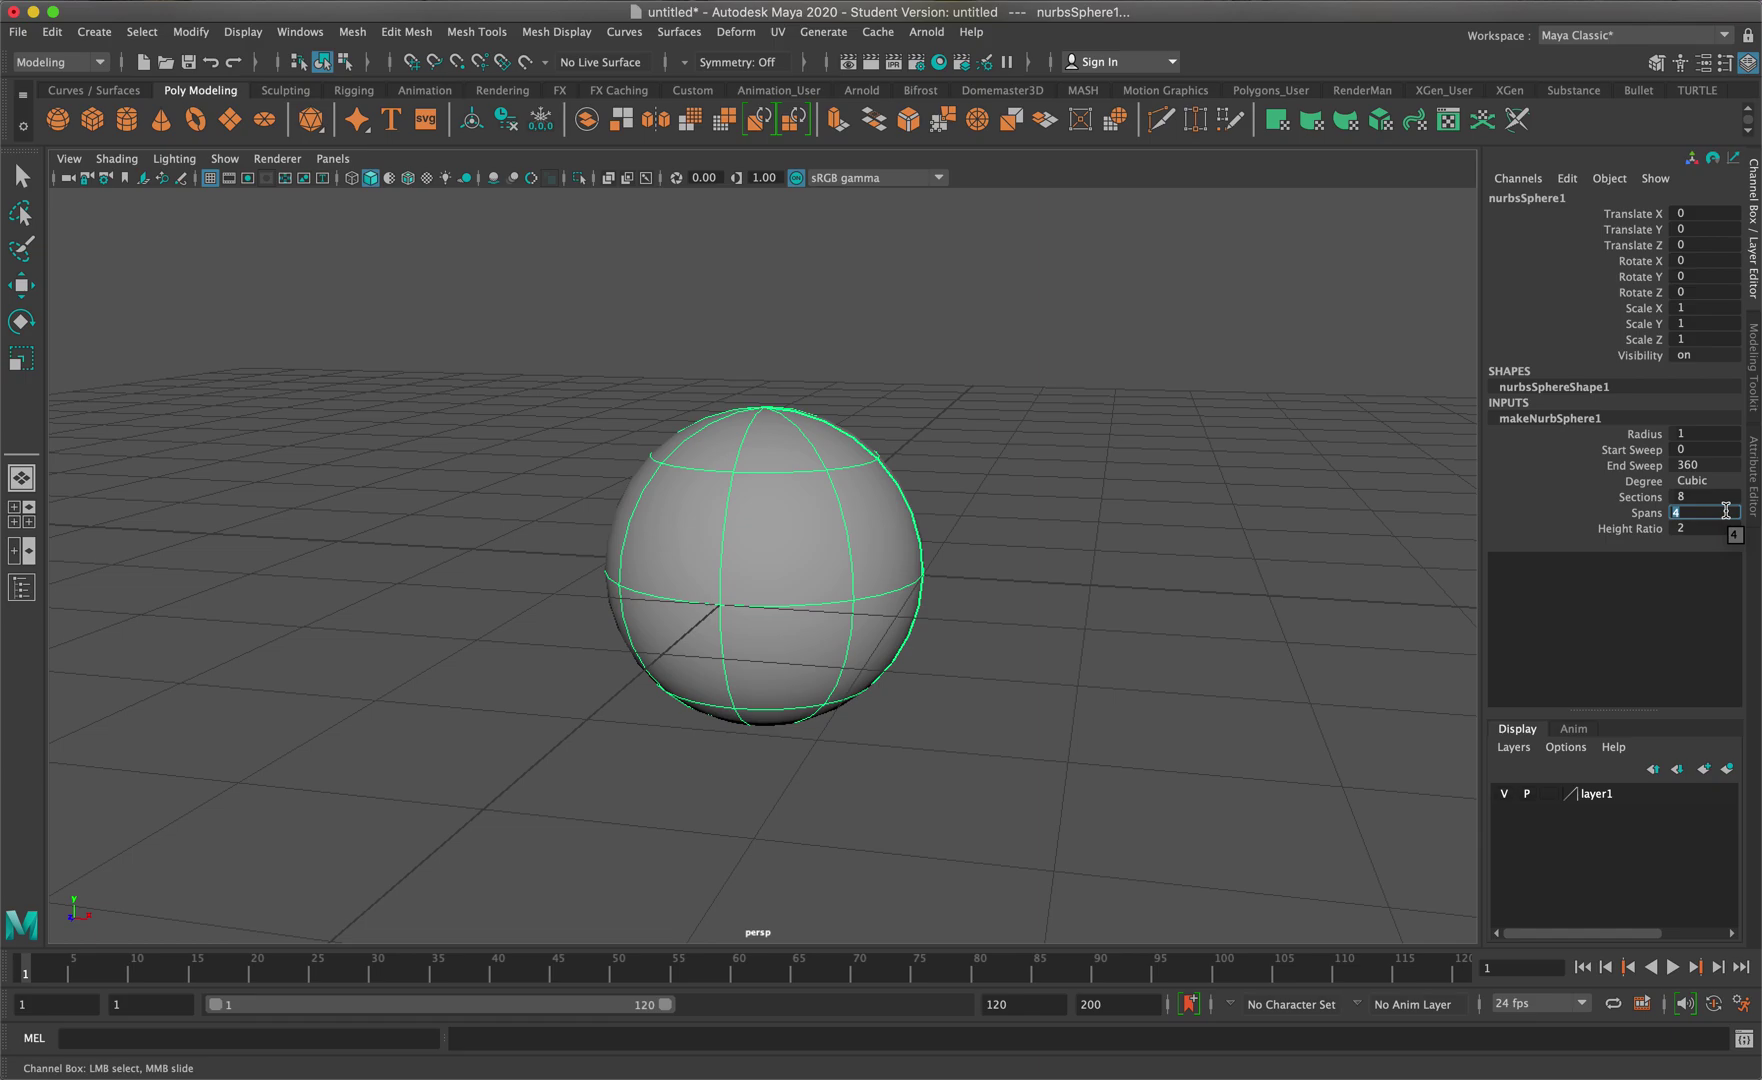
text(6)
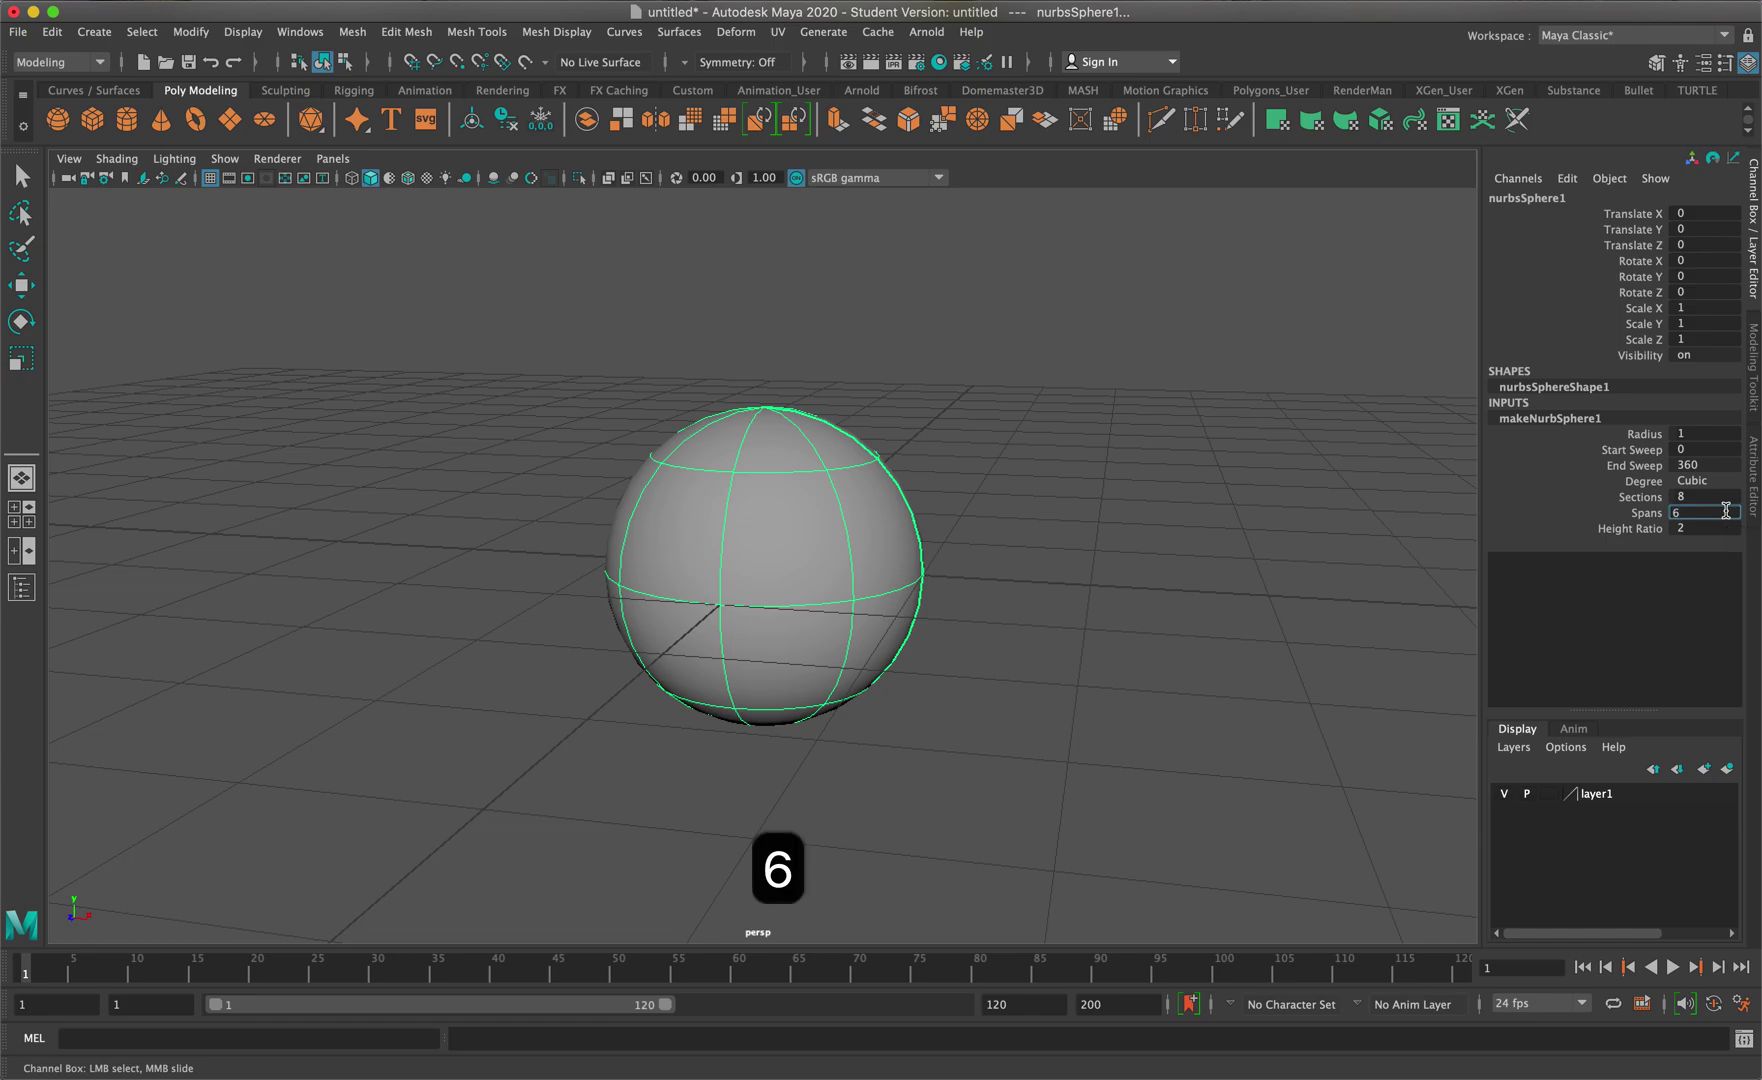
key(Return)
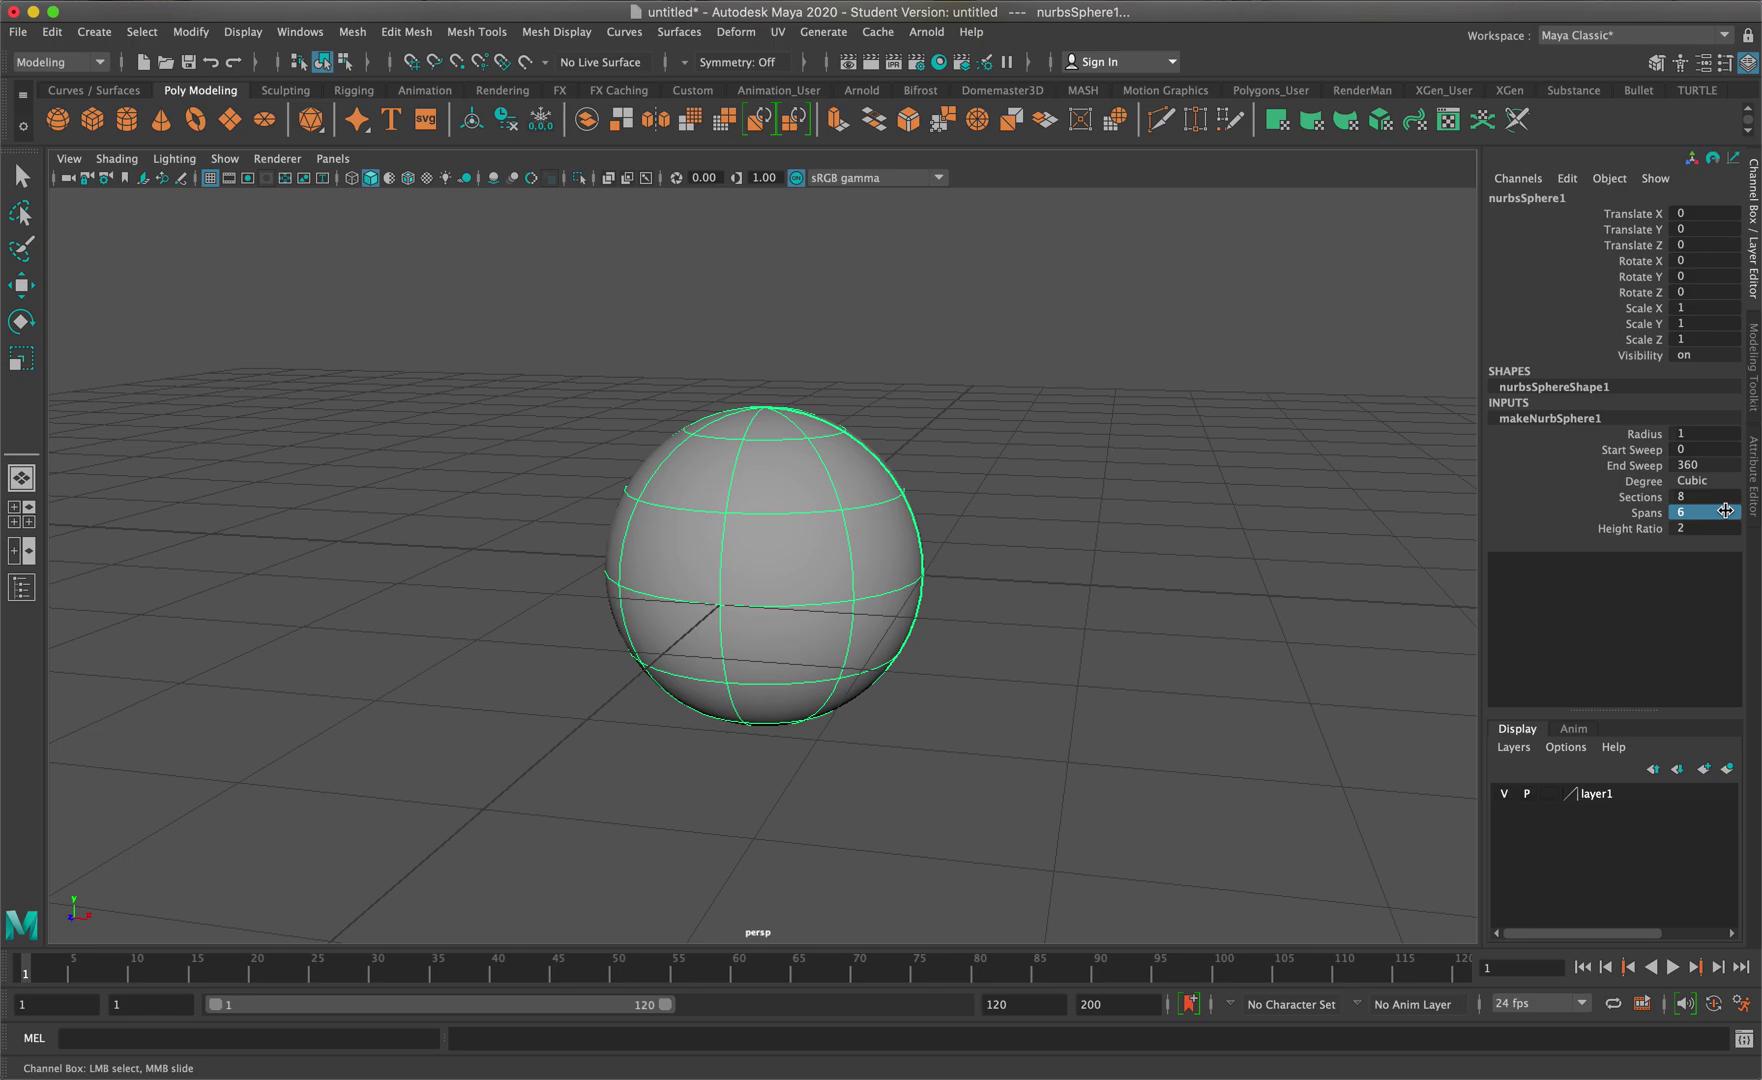
key(super+z)
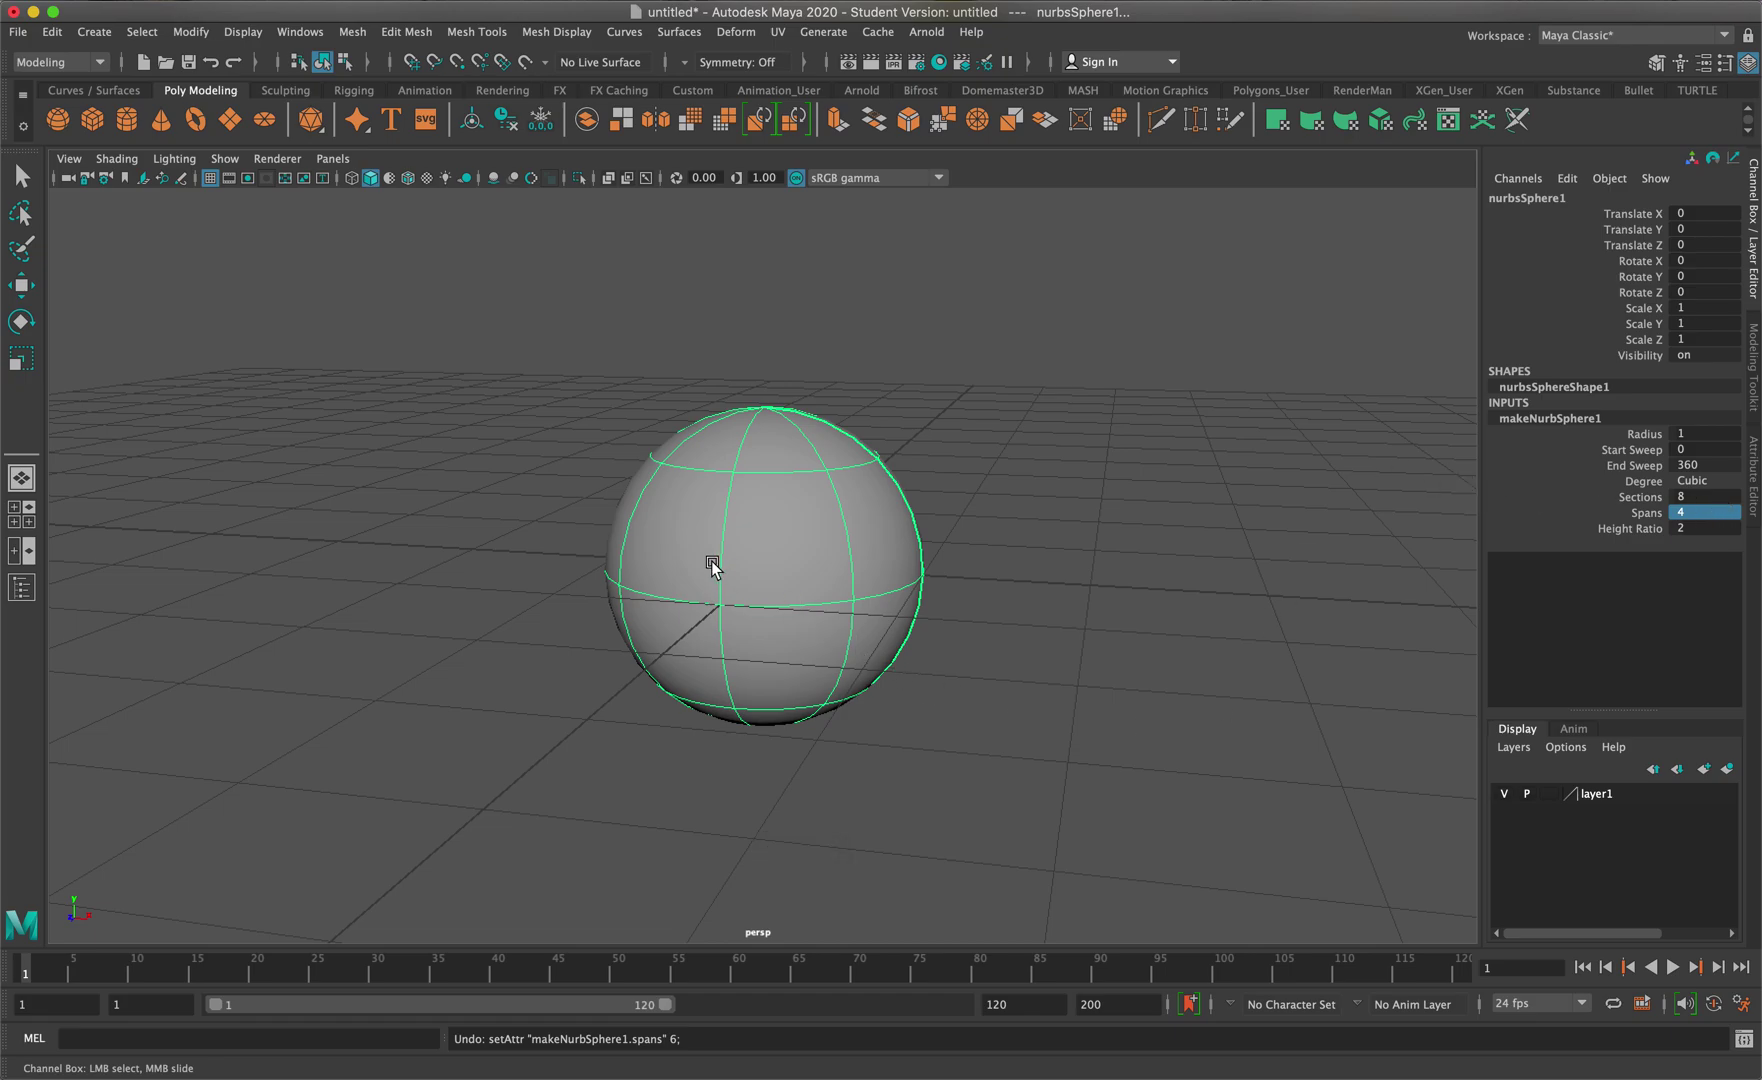
Deselect the NURBS sphere and select it again in object mode
click(1006, 641)
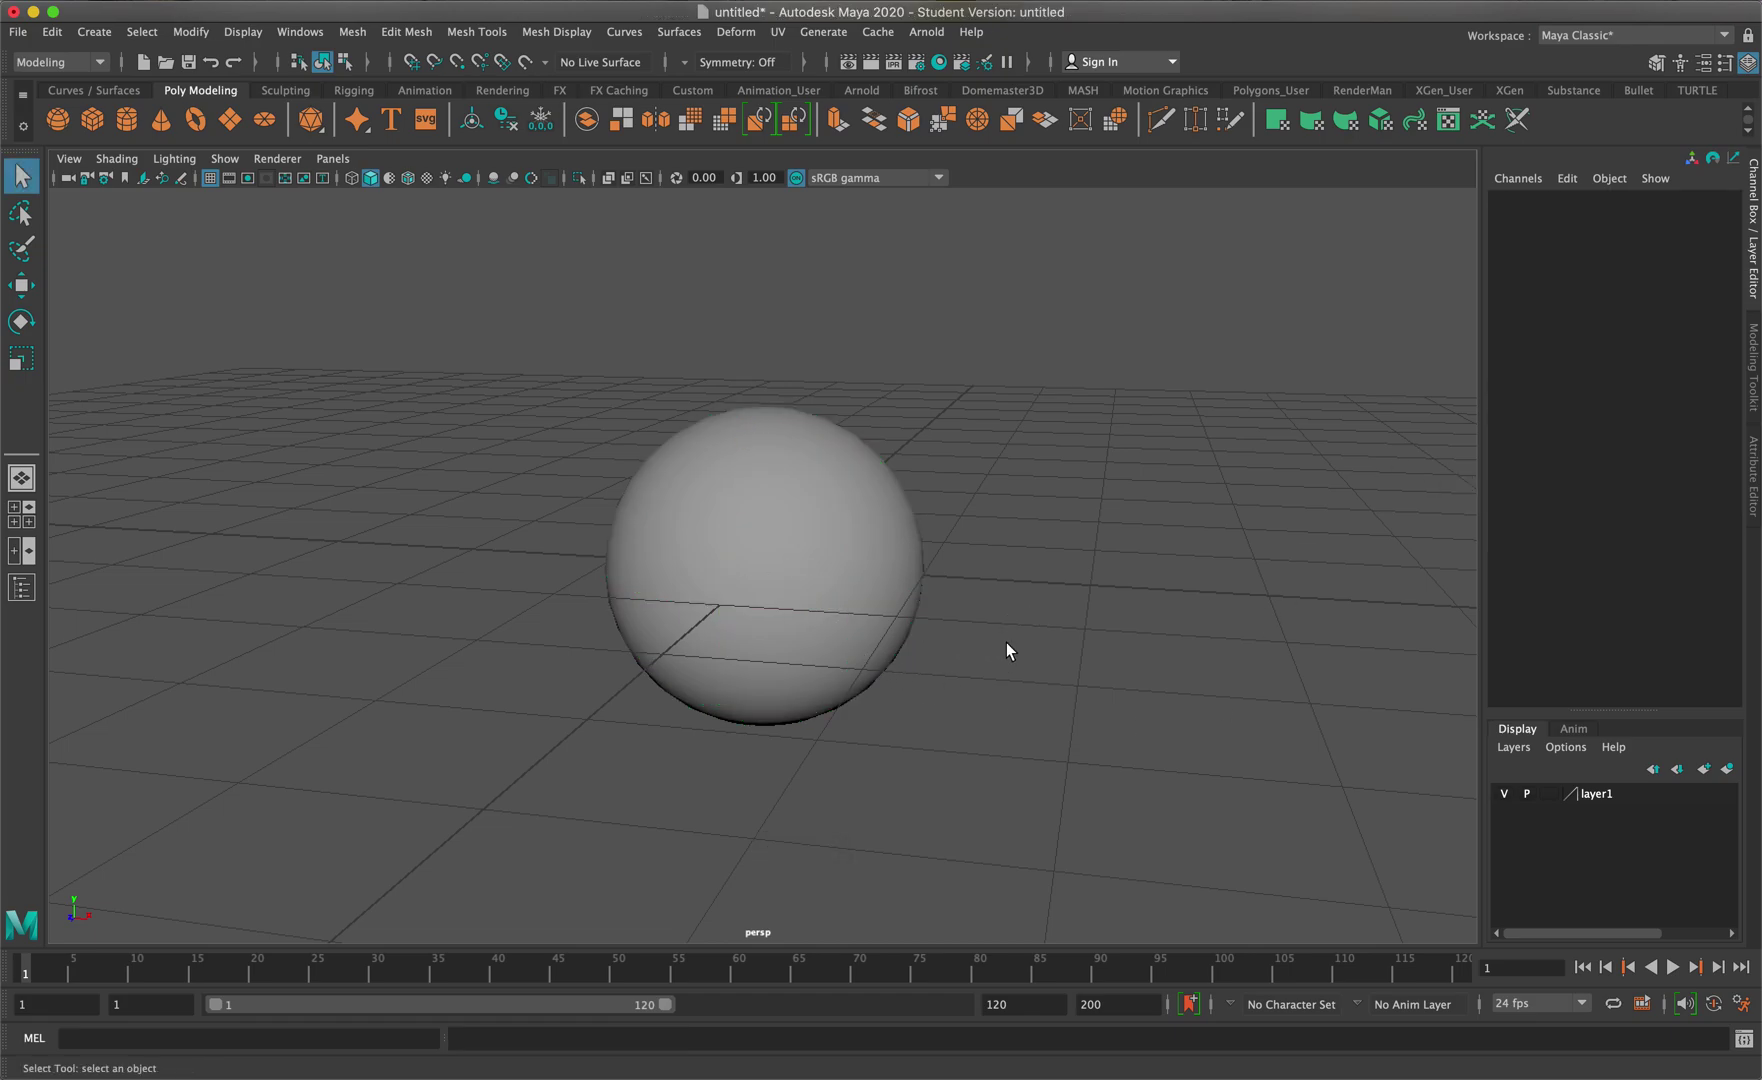
click(790, 572)
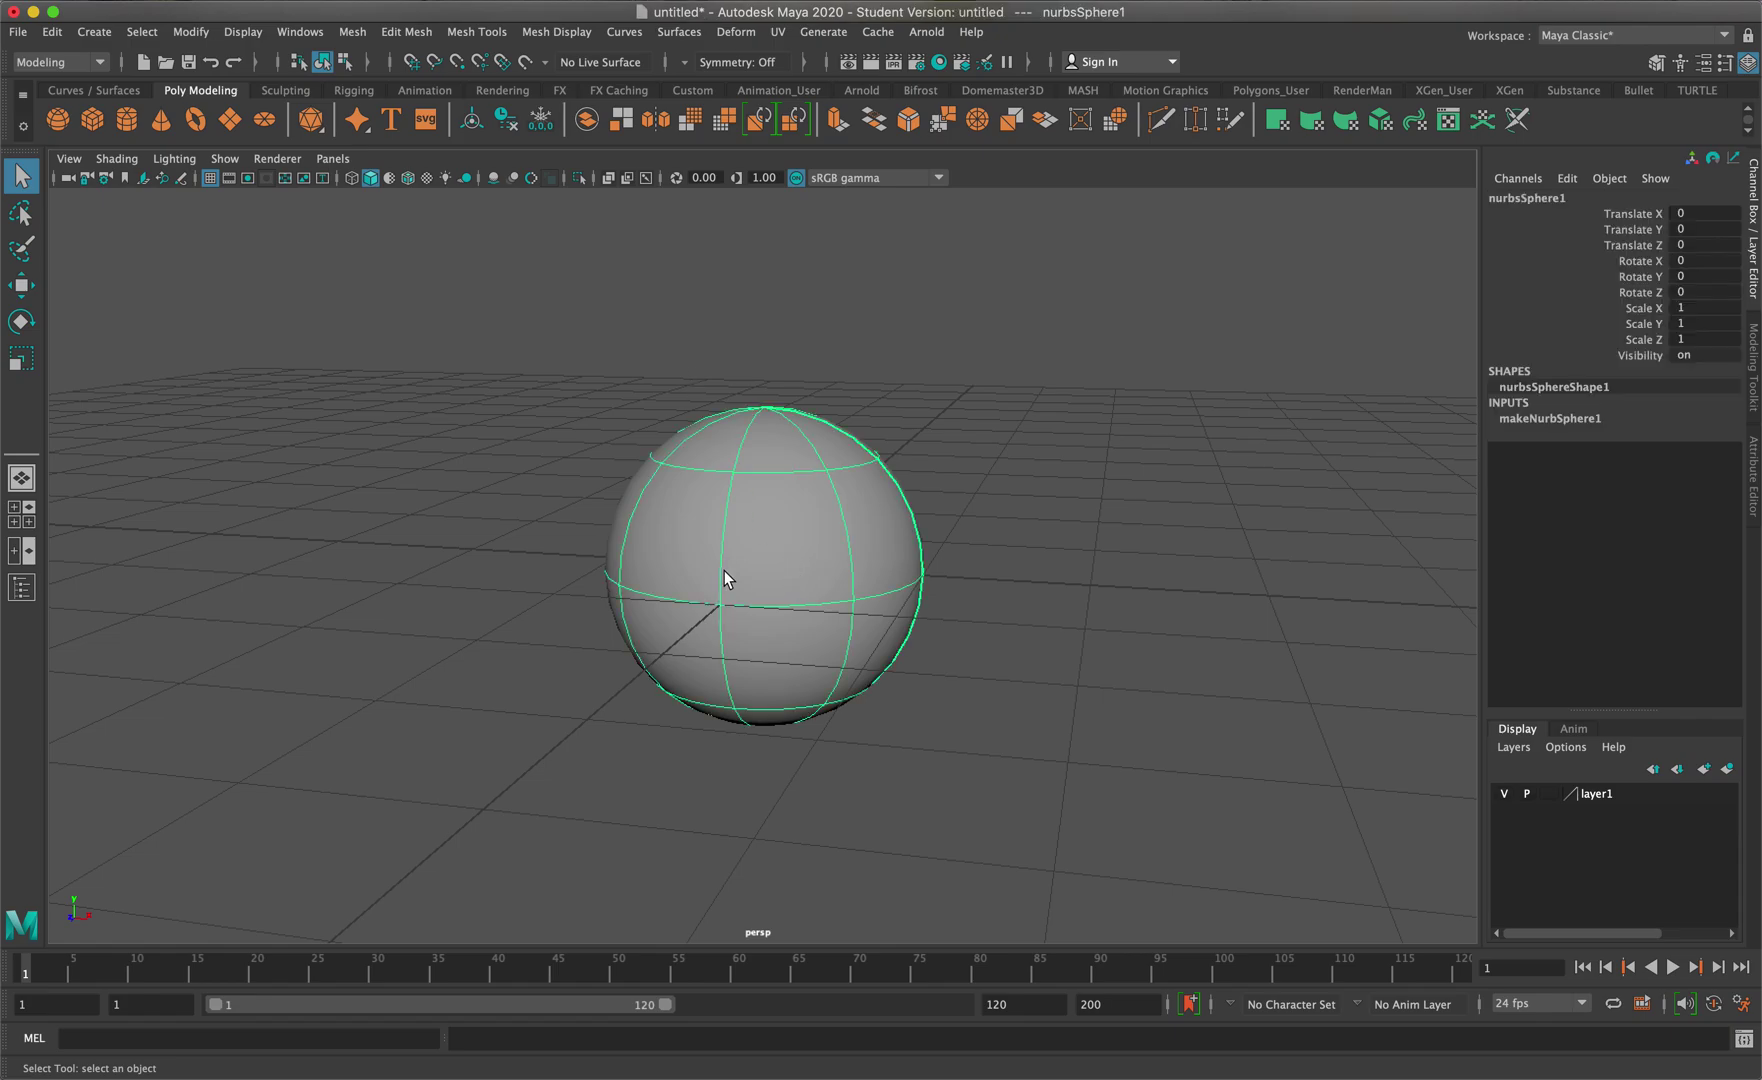
alt+drag(787, 531, 814, 466)
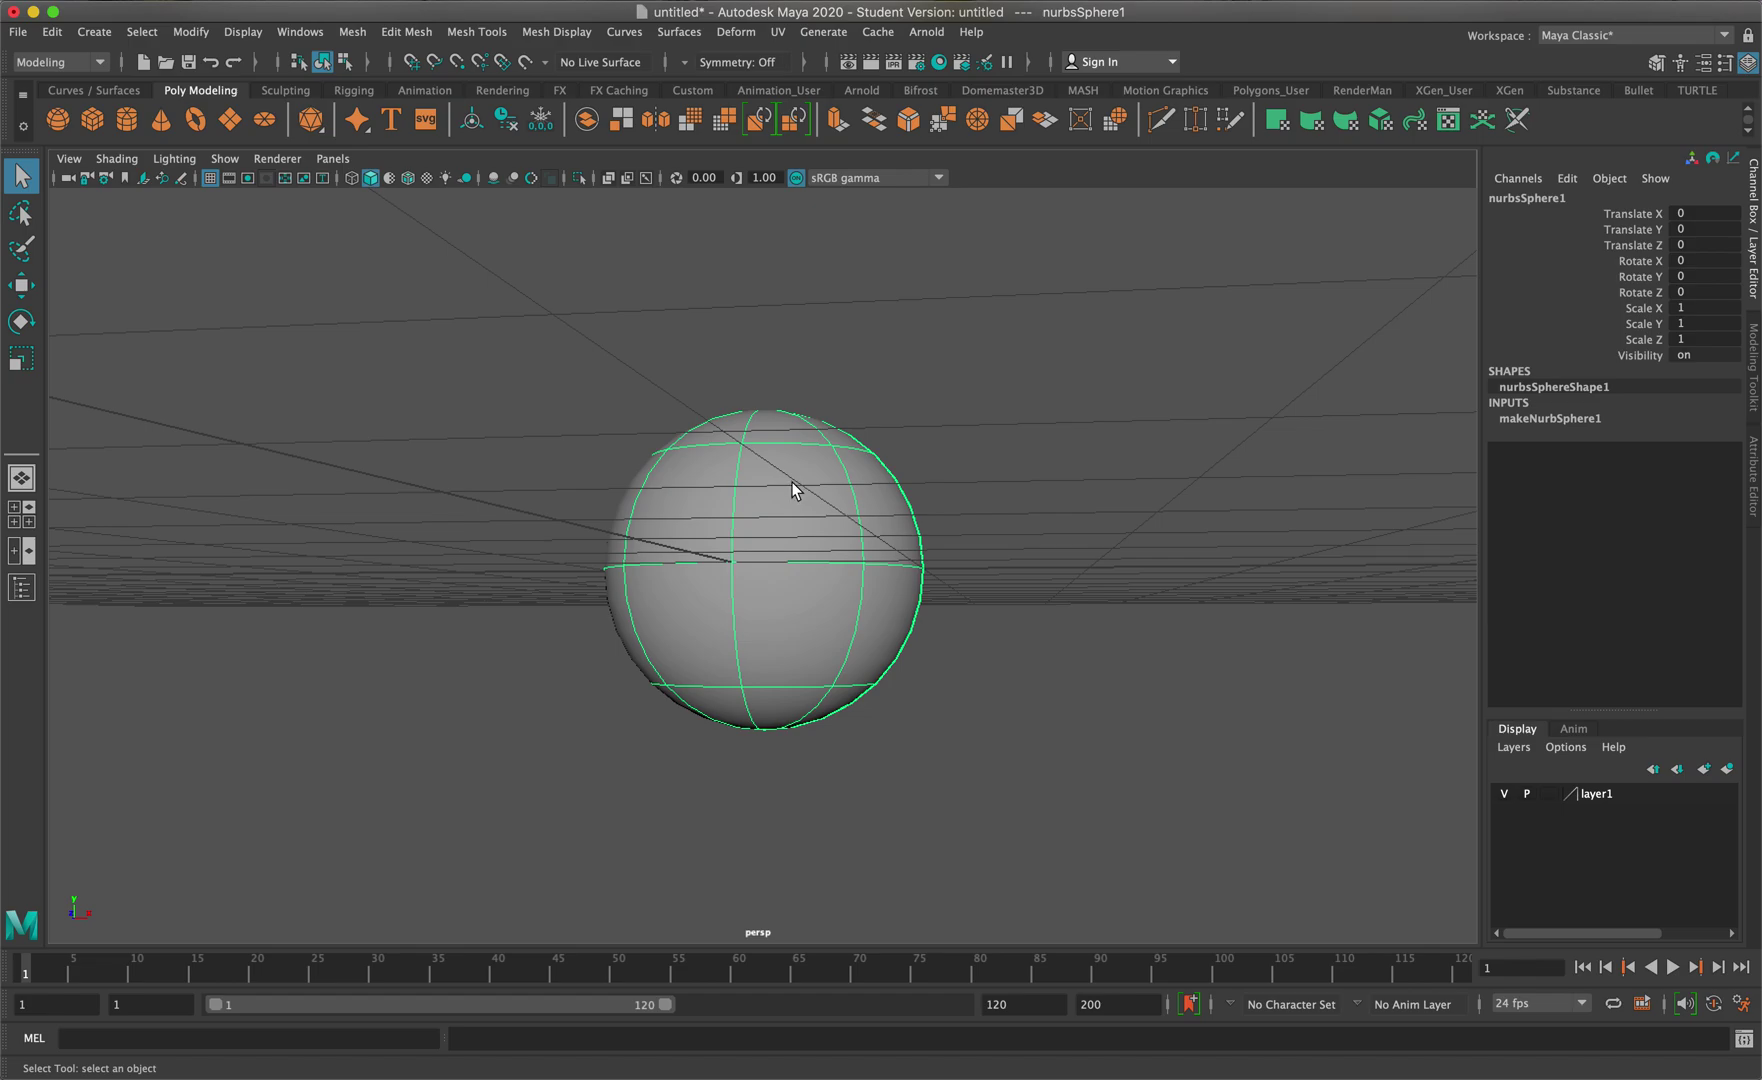
right_click(790, 470)
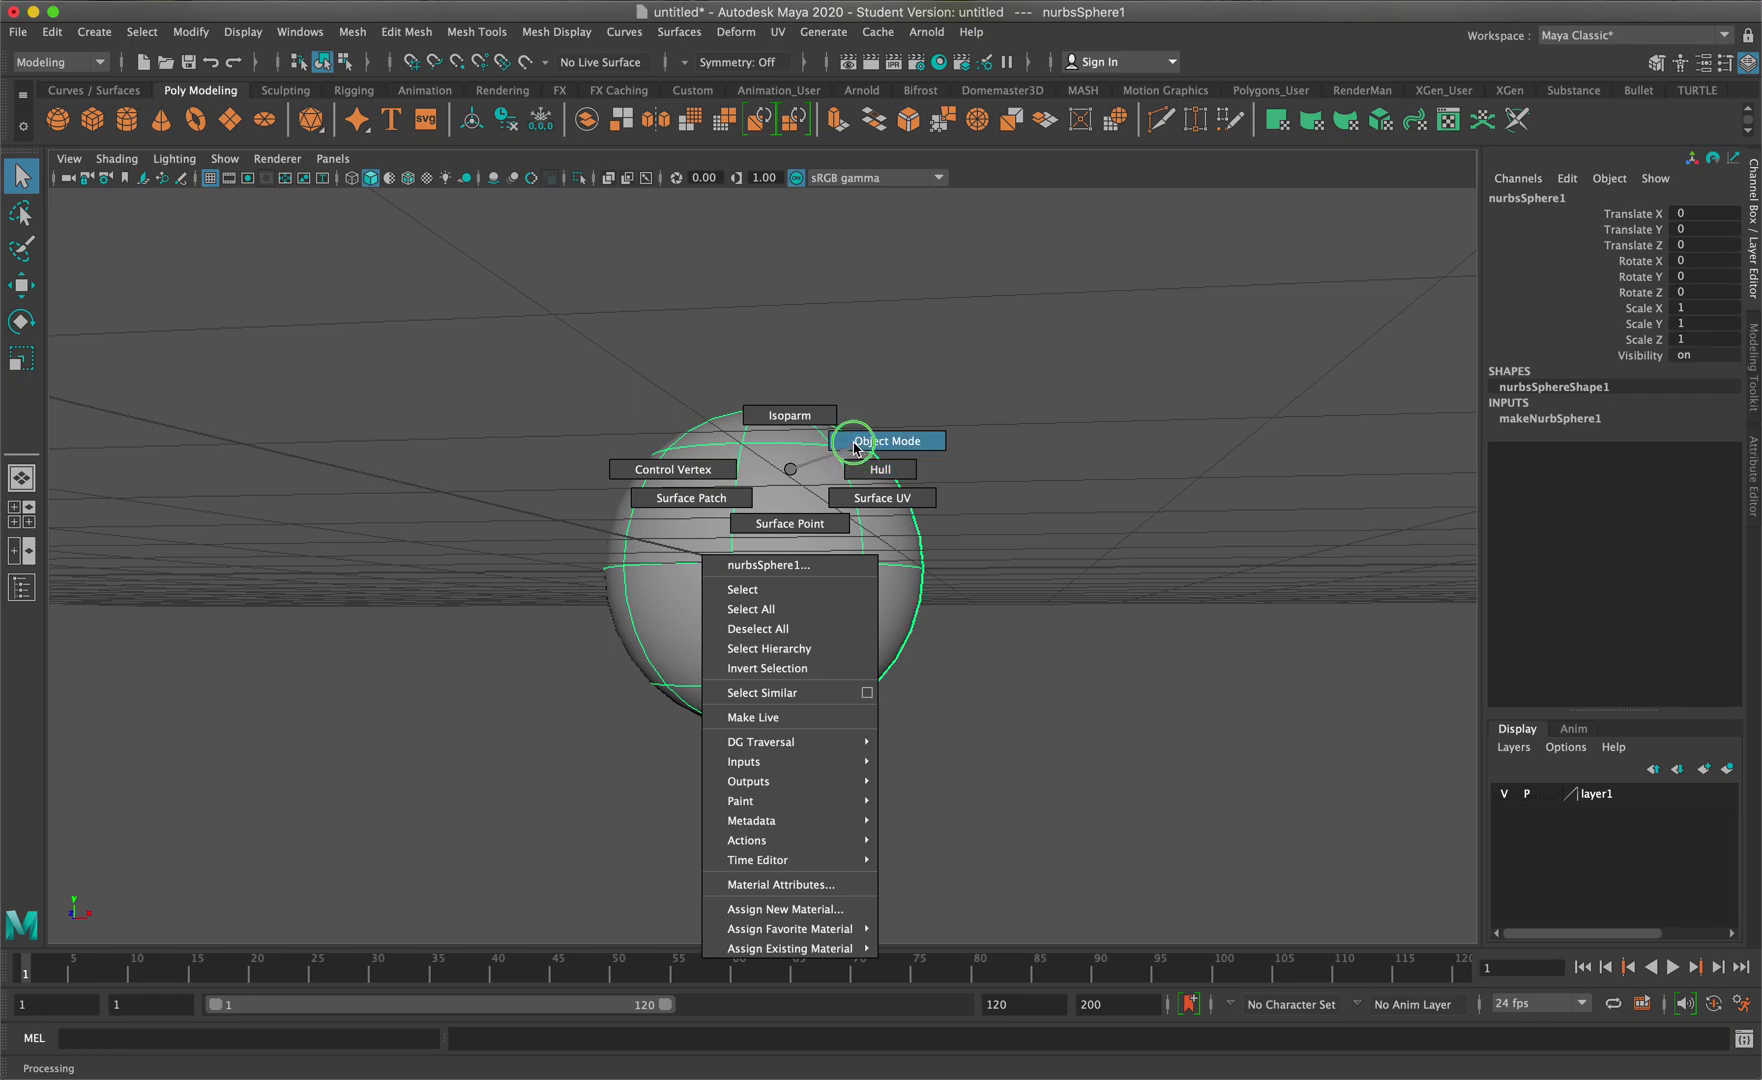
right_drag(828, 437, 915, 420)
click(915, 417)
click(672, 618)
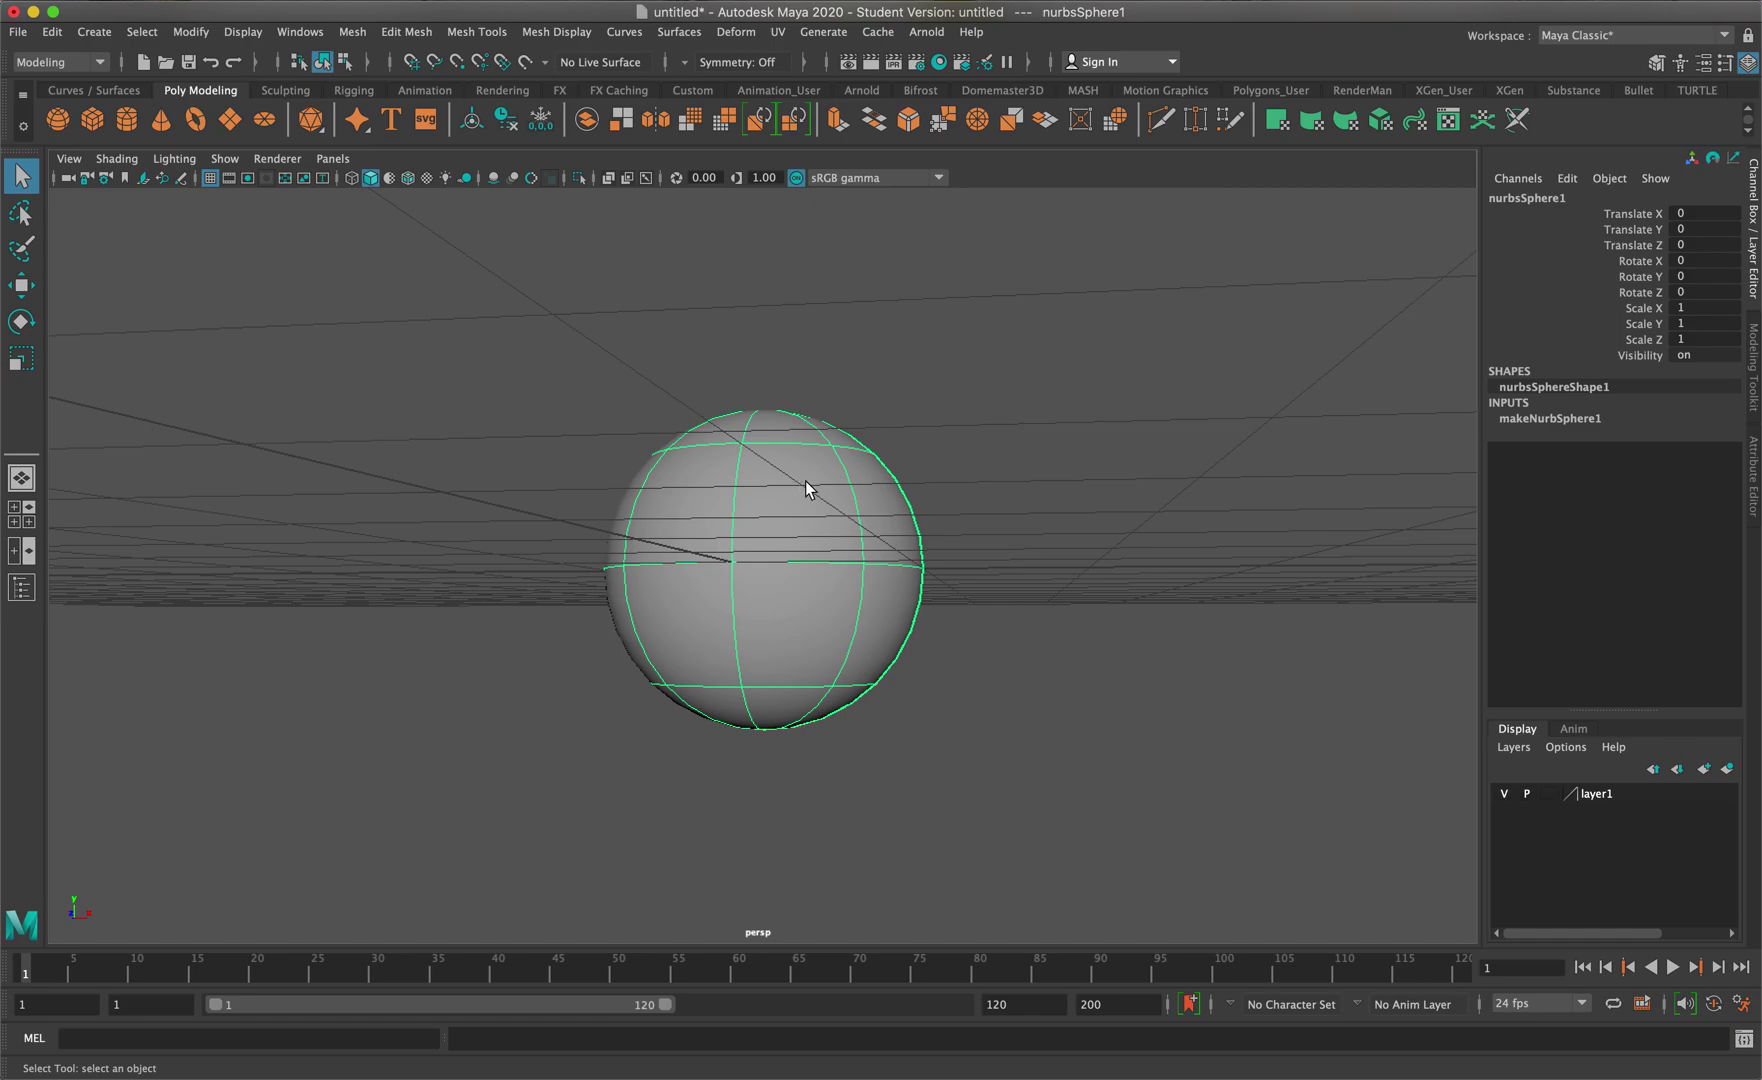
Display the sphere's control vertices, toggling to object mode and back to control vertex mode
right_drag(808, 487, 706, 484)
alt+drag(790, 496, 869, 546)
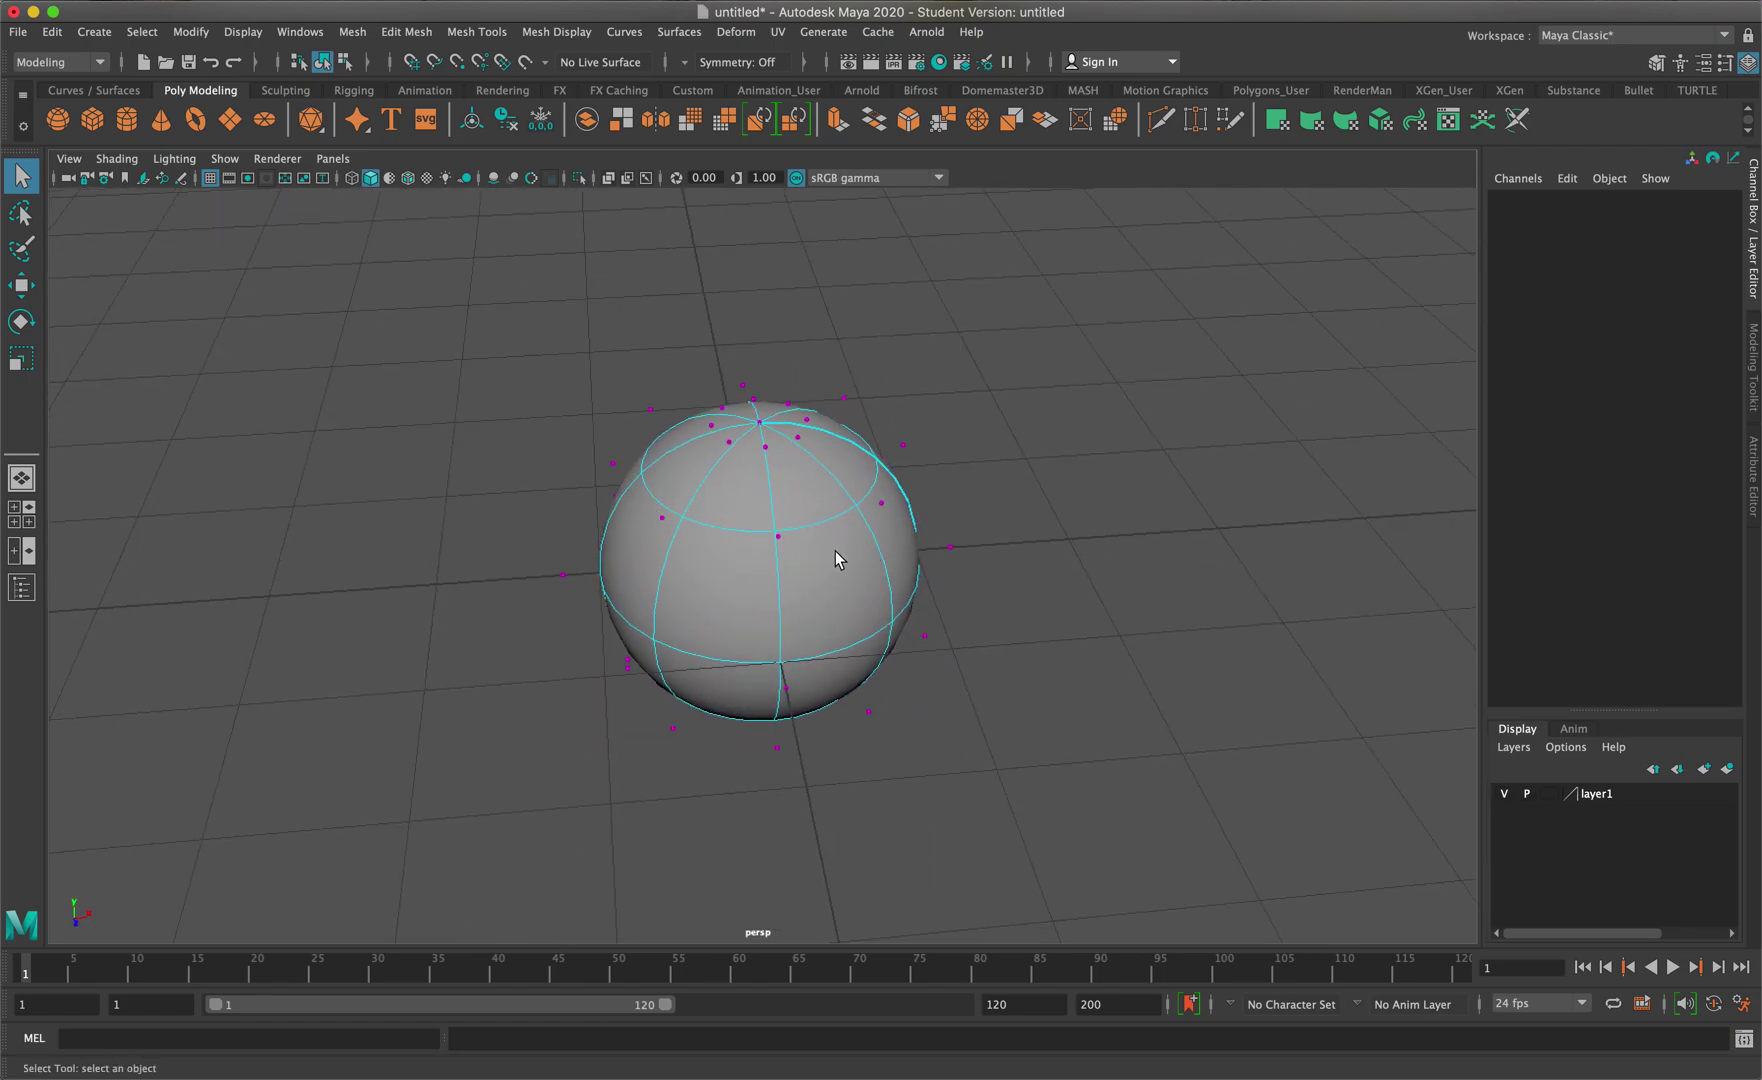
alt+drag(836, 551, 814, 498)
right_drag(814, 498, 884, 511)
right_drag(800, 492, 710, 495)
alt+drag(991, 452, 906, 455)
Try moving one control vertex on the sphere's upper side, and a group of three neighbouring ones, undoing each move
click(905, 446)
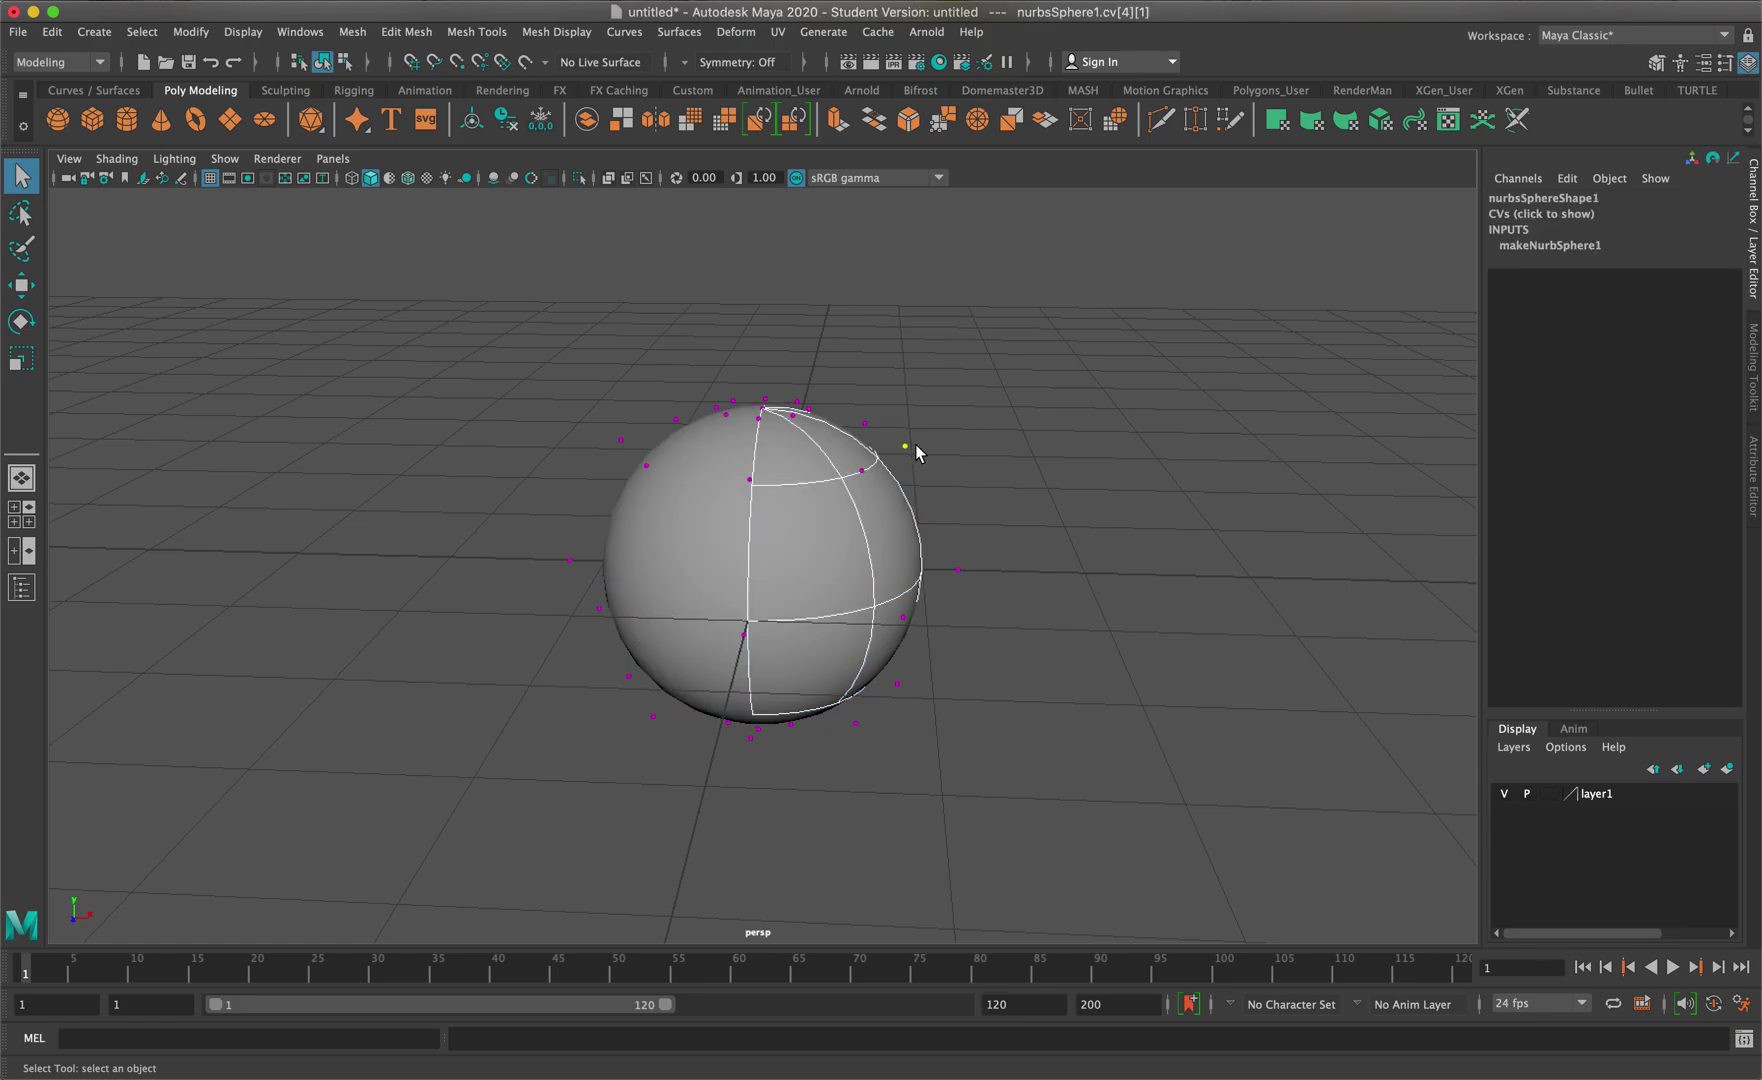
key(w)
drag(907, 448, 983, 340)
key(super+z)
drag(1003, 437, 1066, 409)
key(super+z)
drag(911, 381, 956, 267)
key(super+z)
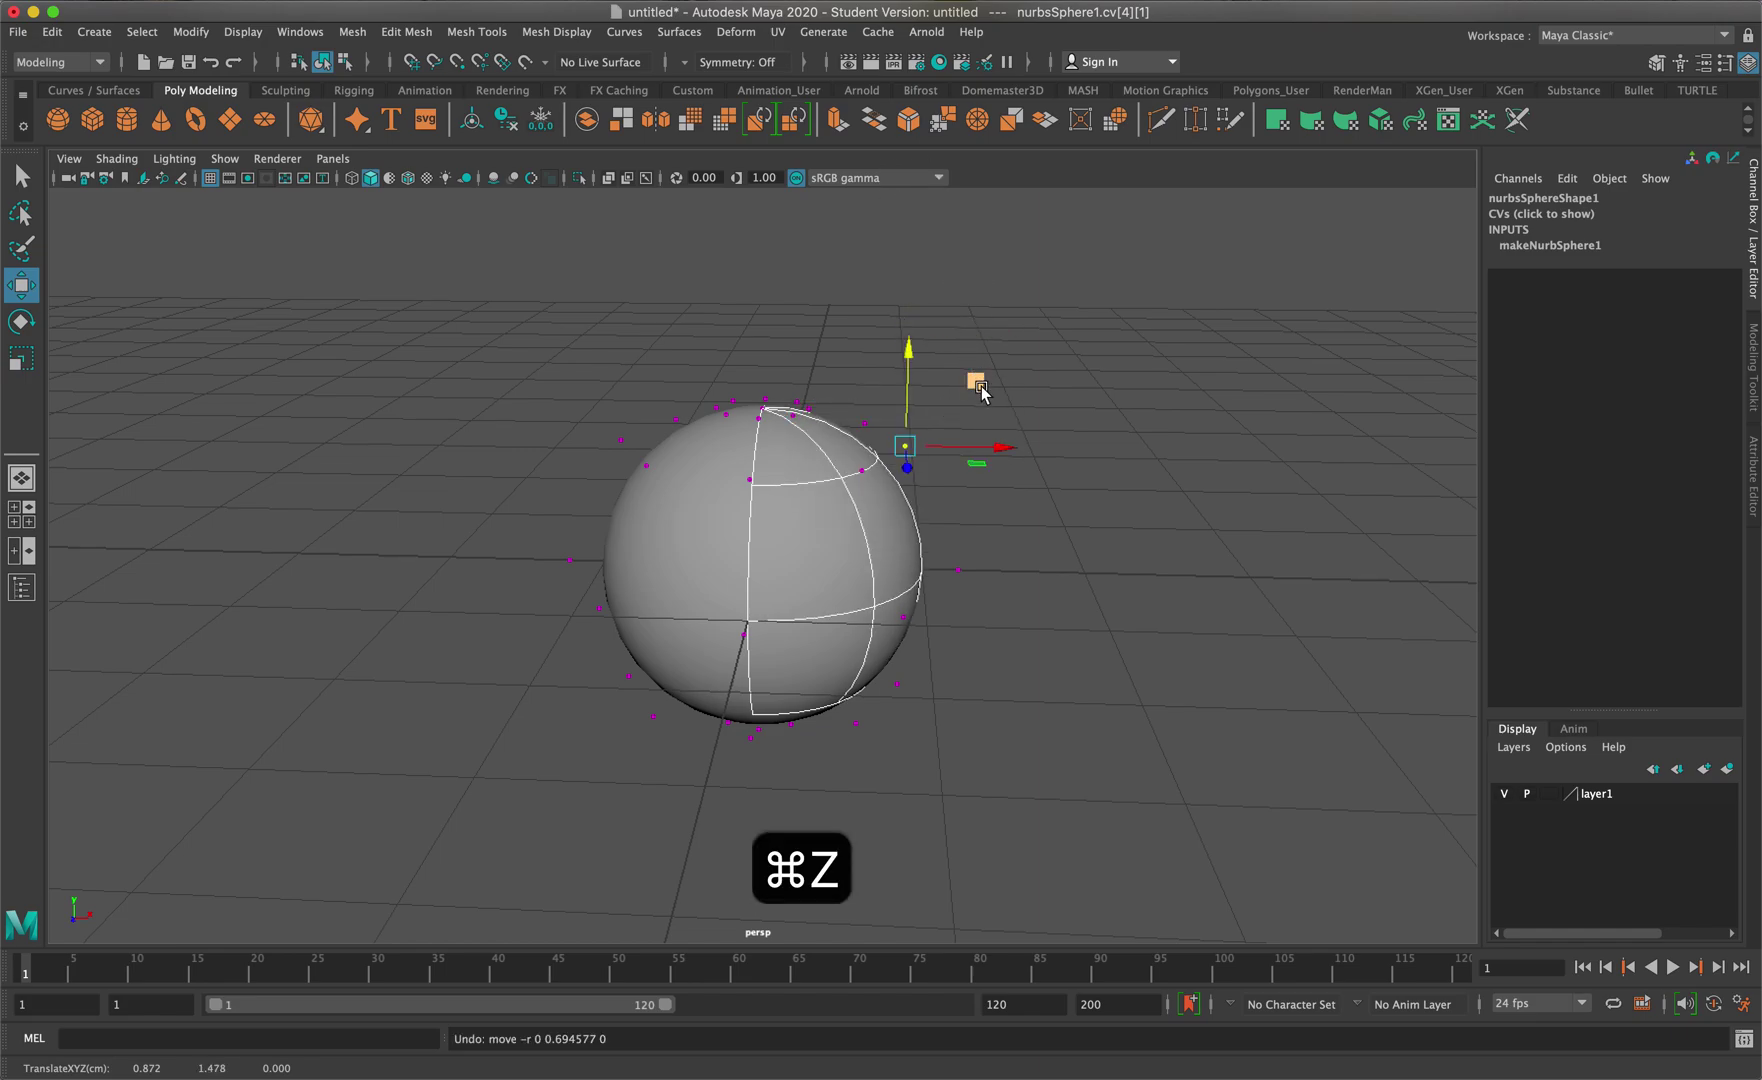
drag(962, 502, 889, 377)
key(super+z)
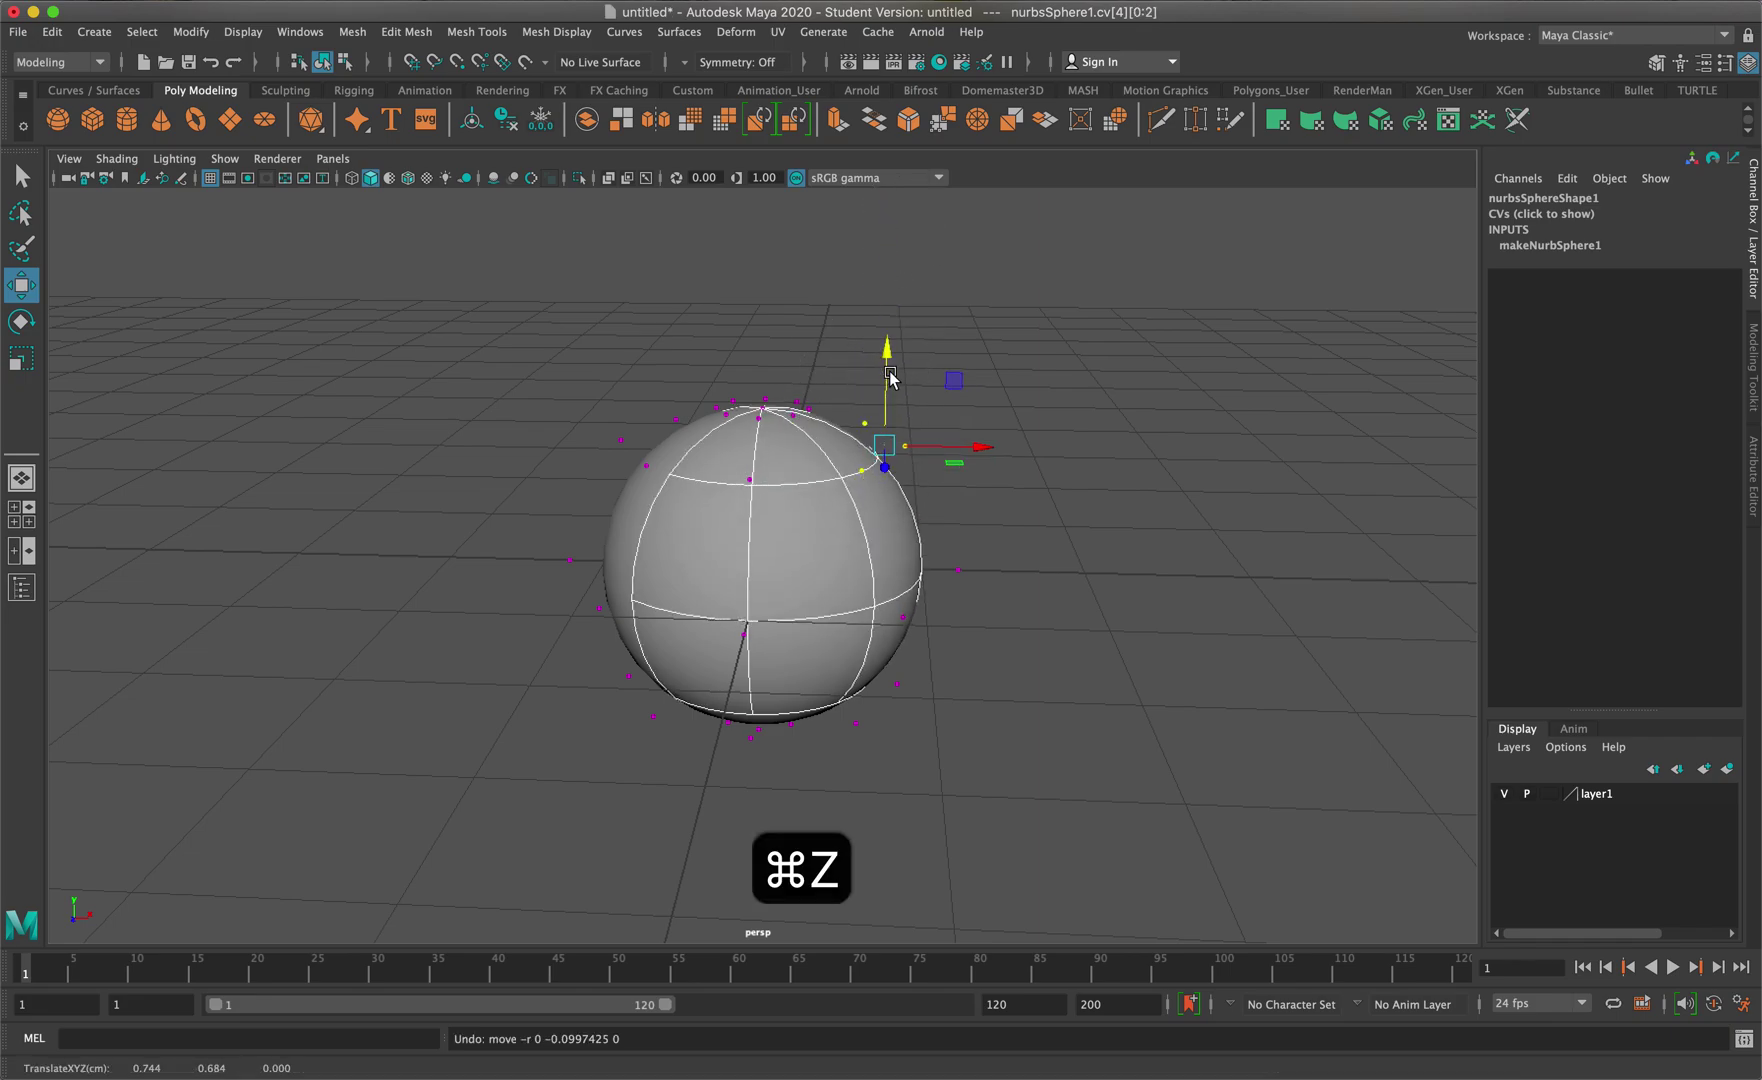
Select the middle control vertex of the group alone, try moving it outward about 1.46 units along X, and undo the move
mouse_move(1008, 498)
alt+mouse_down()
mouse_move(1021, 491)
mouse_move(990, 527)
alt+mouse_up()
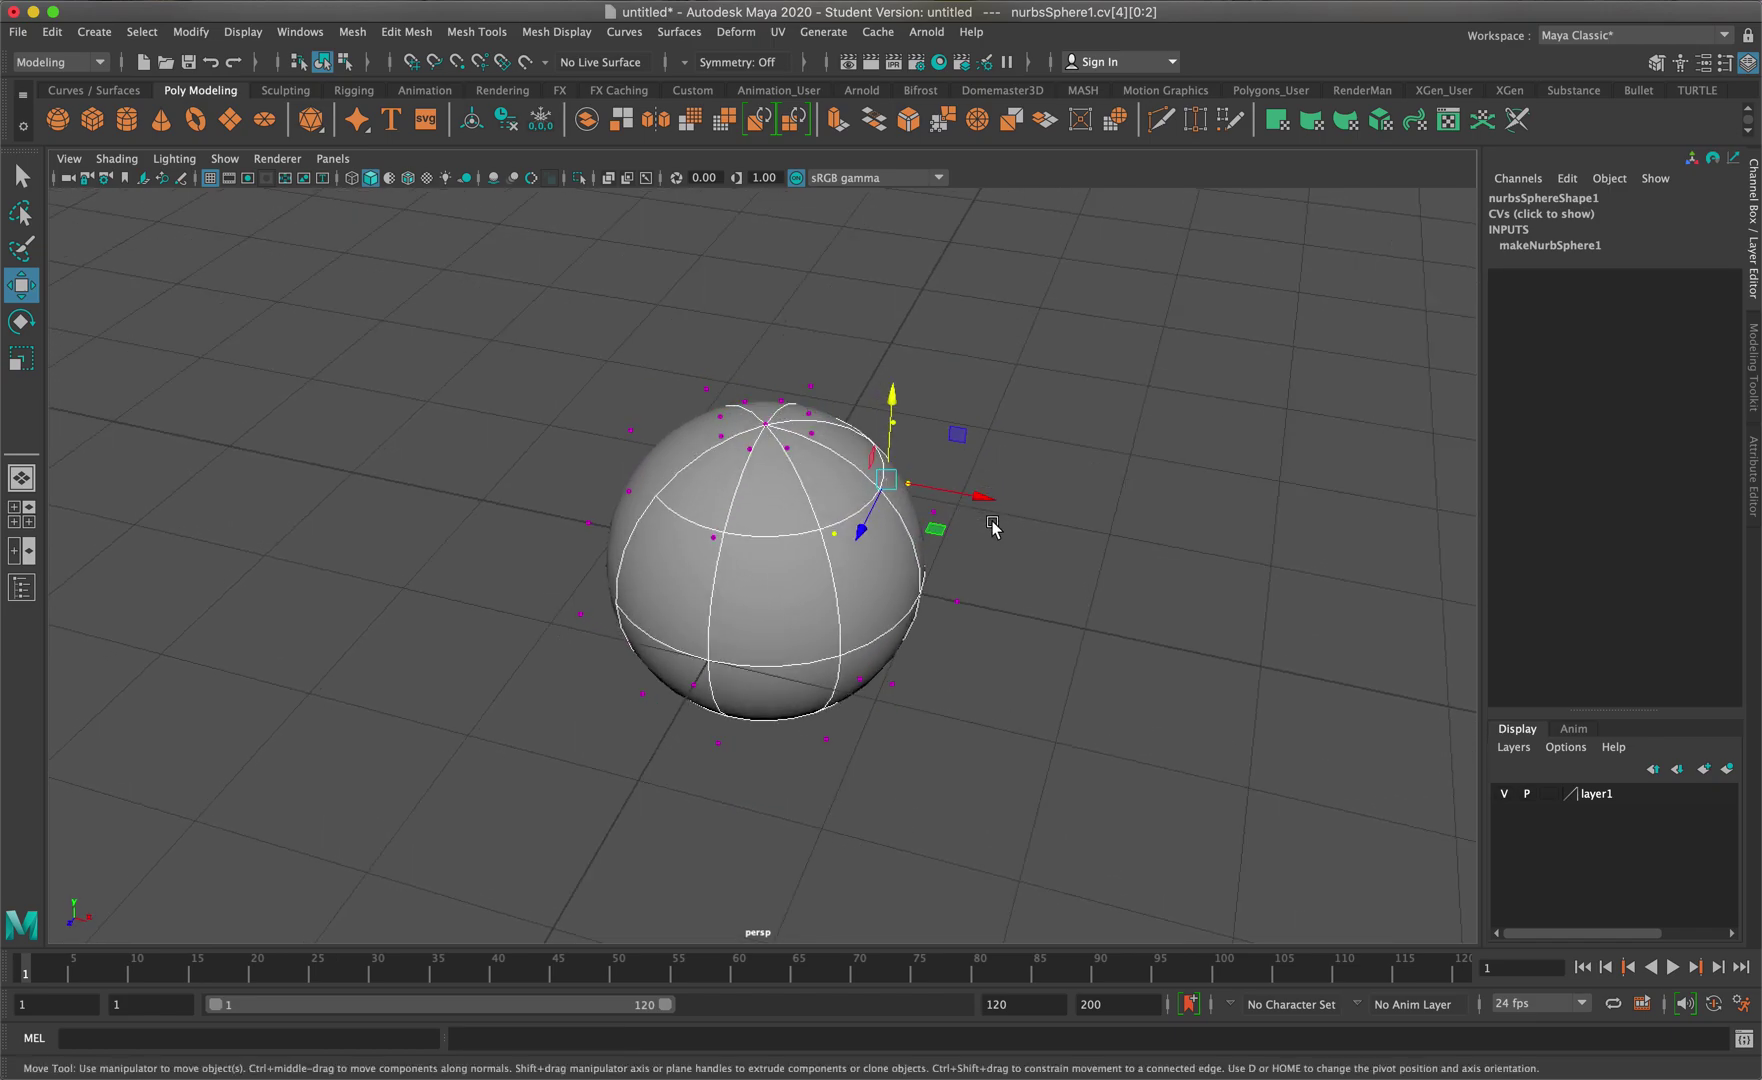
click(1001, 500)
click(908, 484)
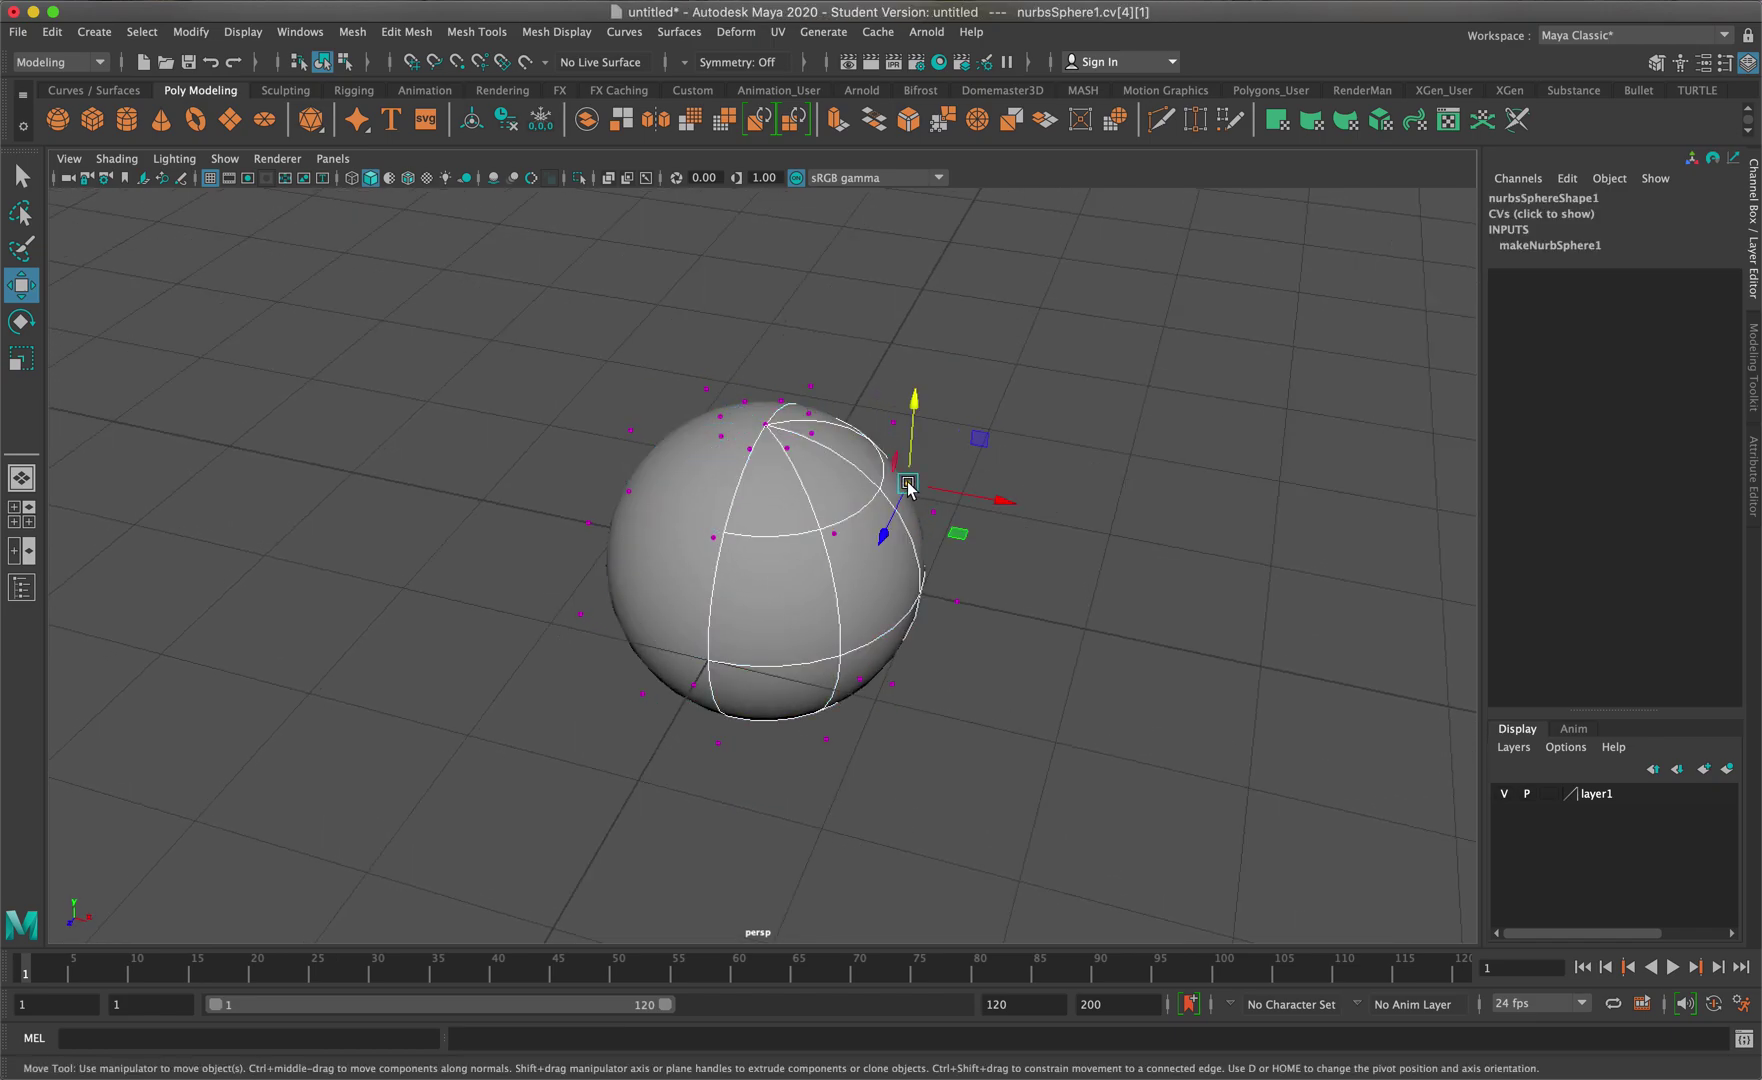
alt+drag(1113, 537, 1165, 520)
mouse_move(985, 441)
mouse_down()
mouse_move(1404, 487)
mouse_move(973, 459)
mouse_up()
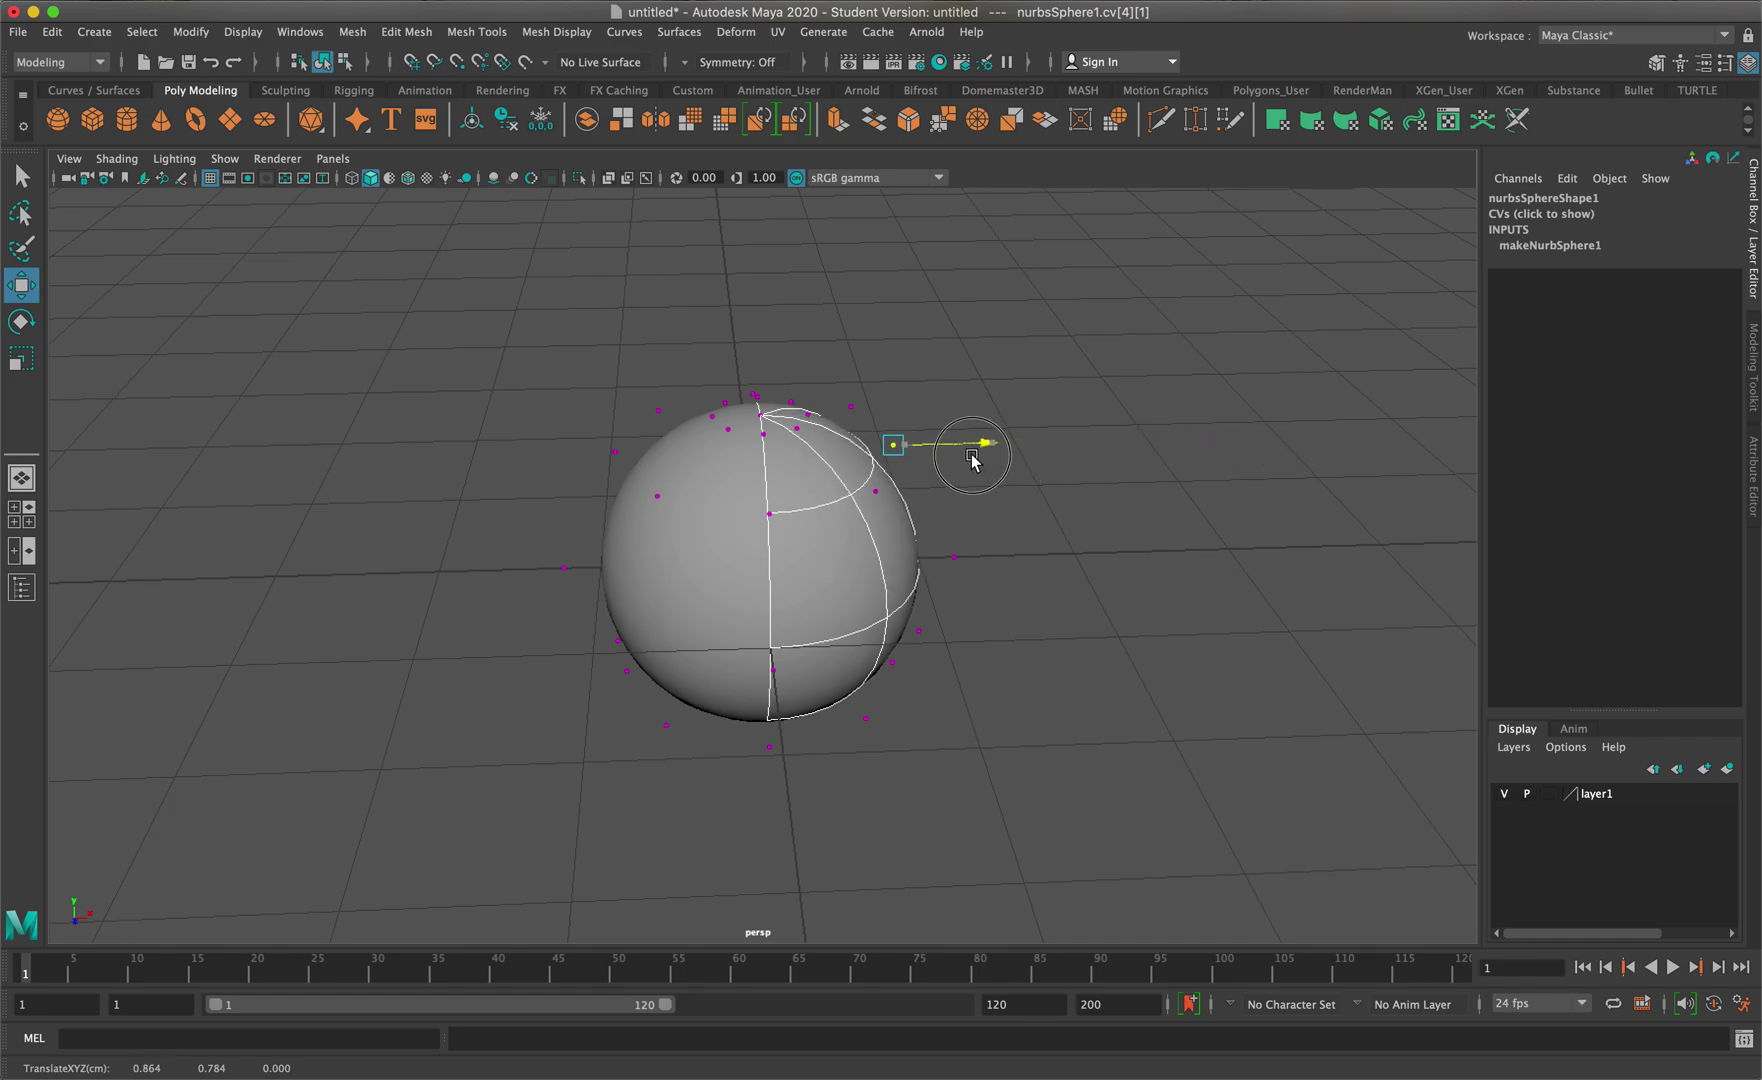
drag(822, 465, 1211, 460)
key(super+z)
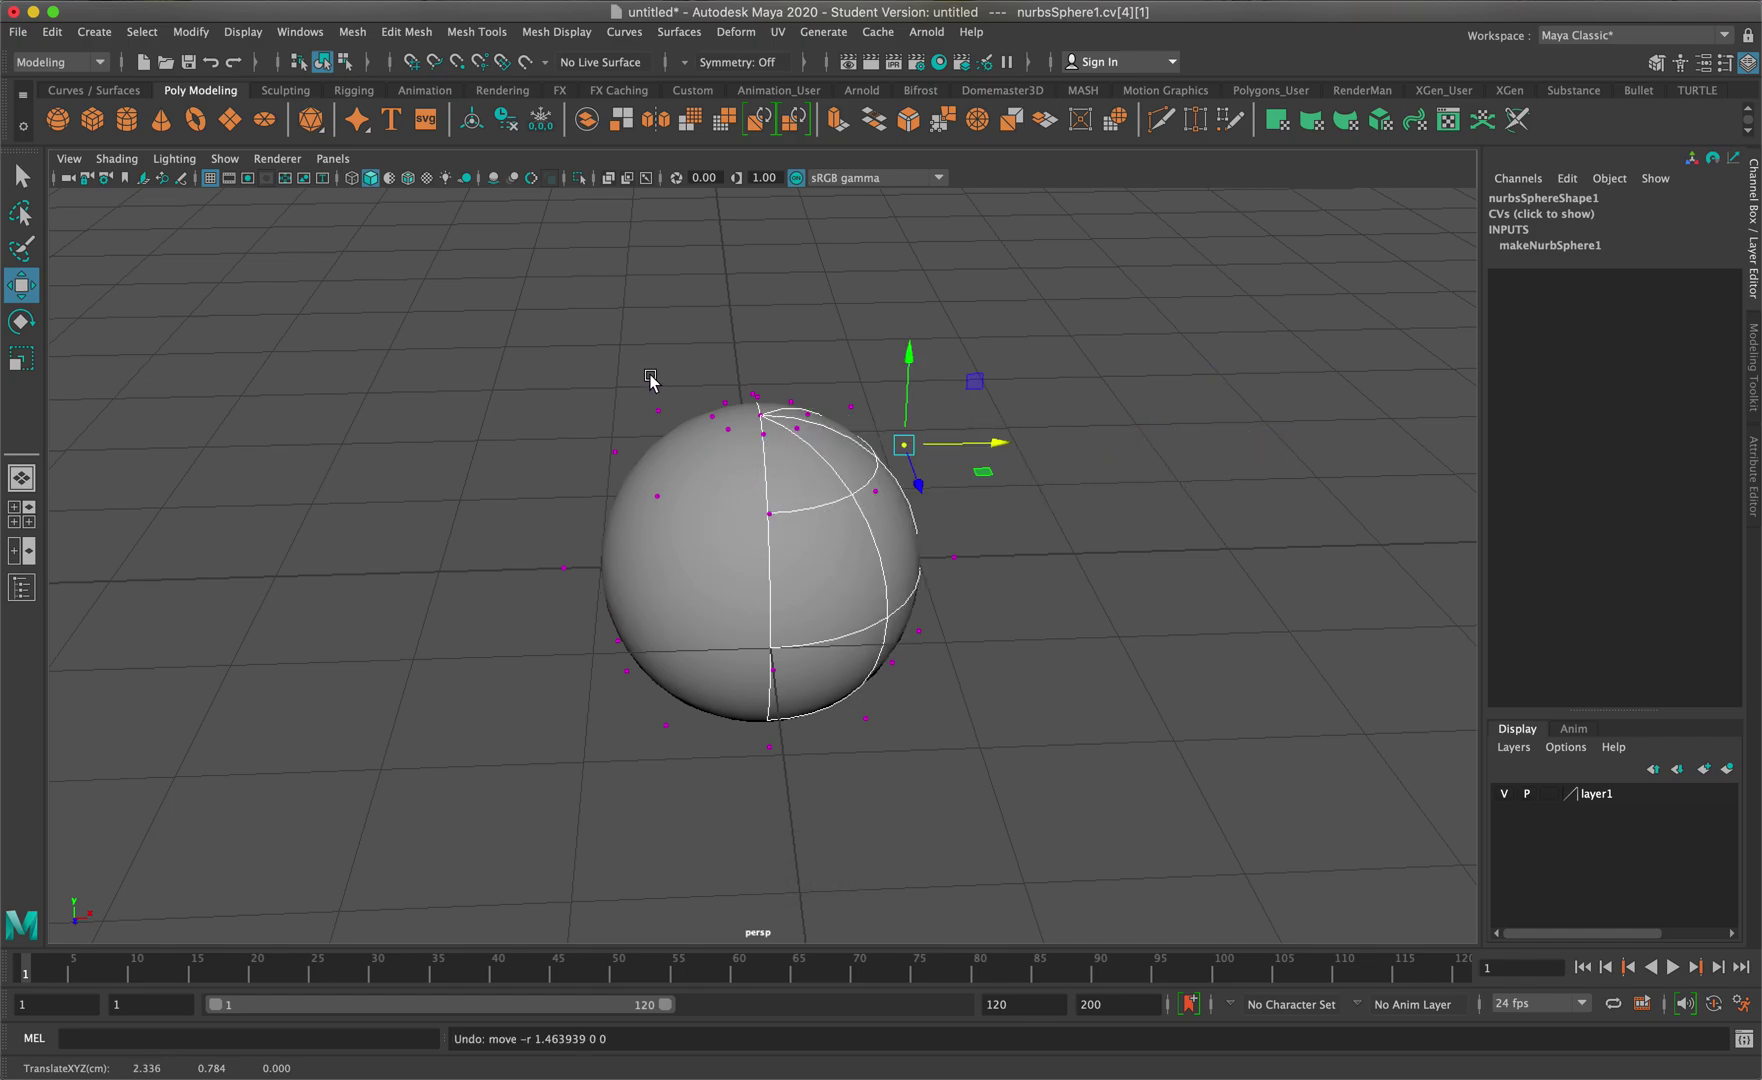
Display the hulls of the NURBS sphere instead of its control vertices
alt+drag(650, 578, 845, 508)
right_drag(846, 480, 917, 480)
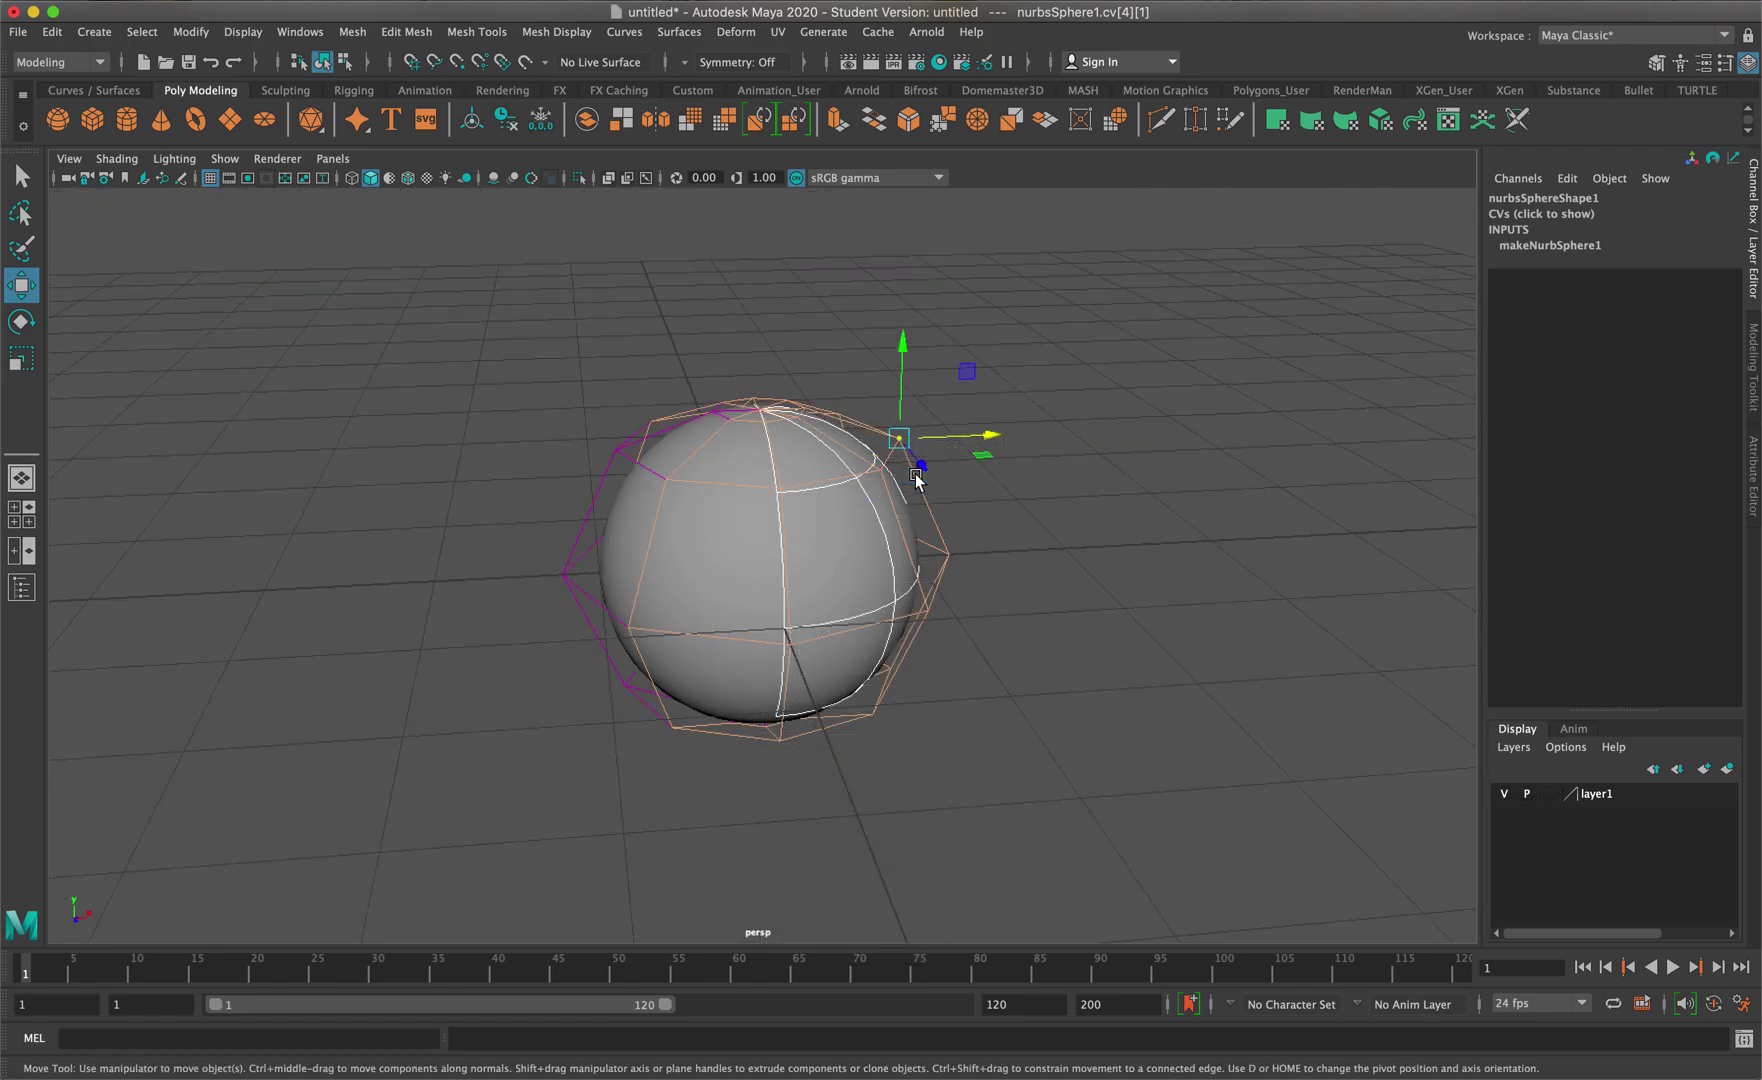
alt+drag(993, 512, 943, 481)
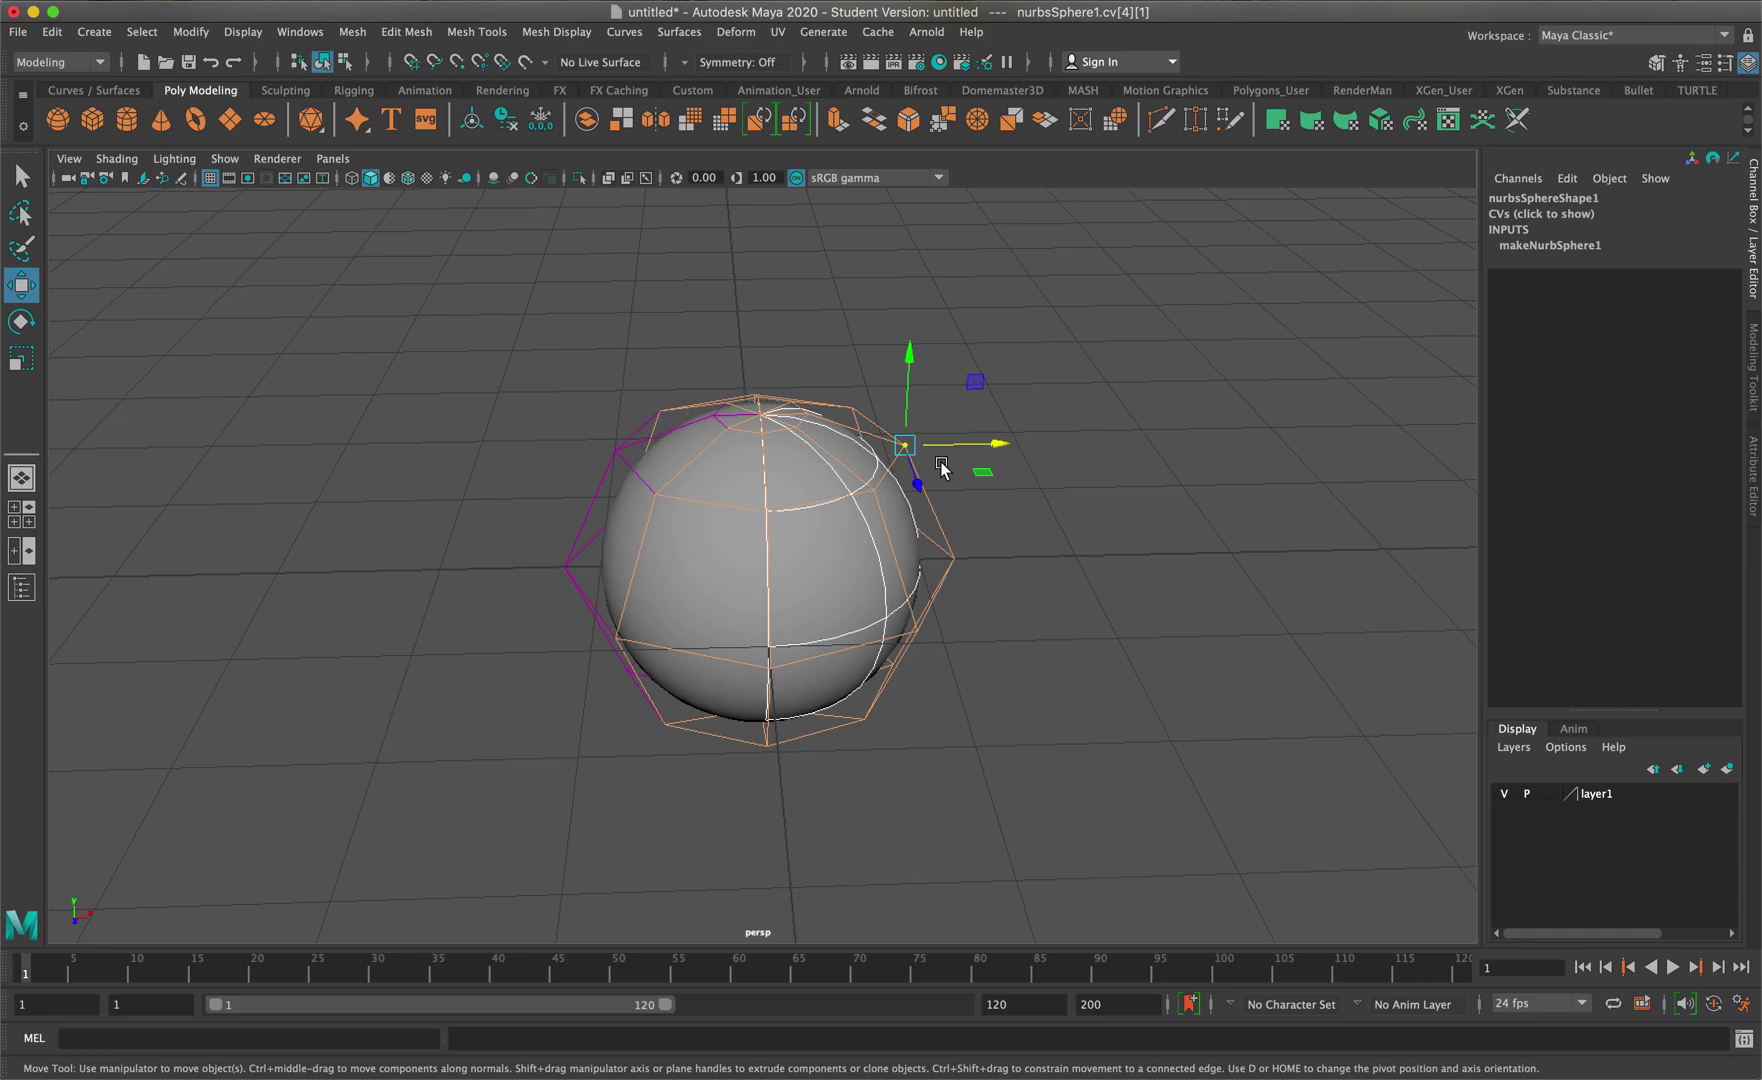
Select the hull ring near the sphere's top, try lowering and scaling it, and undo both changes
double_click(870, 495)
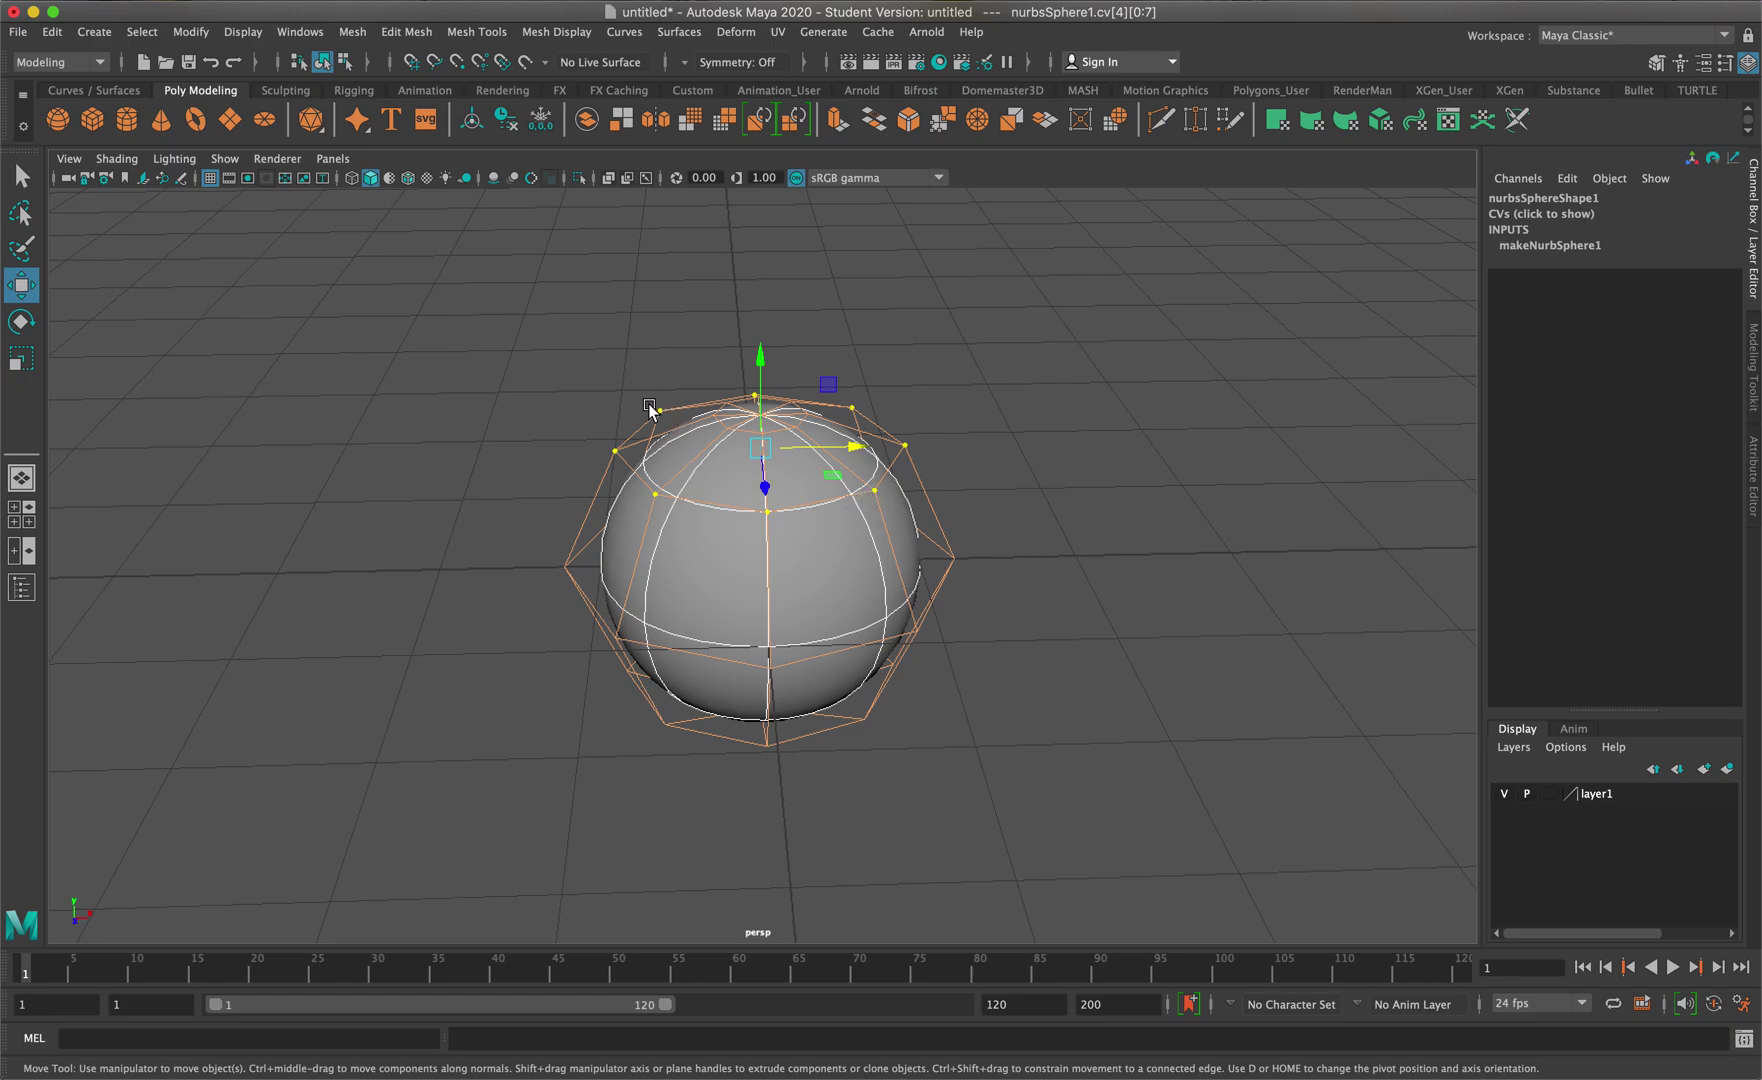
mouse_move(787, 366)
mouse_down()
mouse_move(782, 230)
mouse_move(779, 560)
mouse_move(814, 361)
mouse_move(810, 385)
mouse_up()
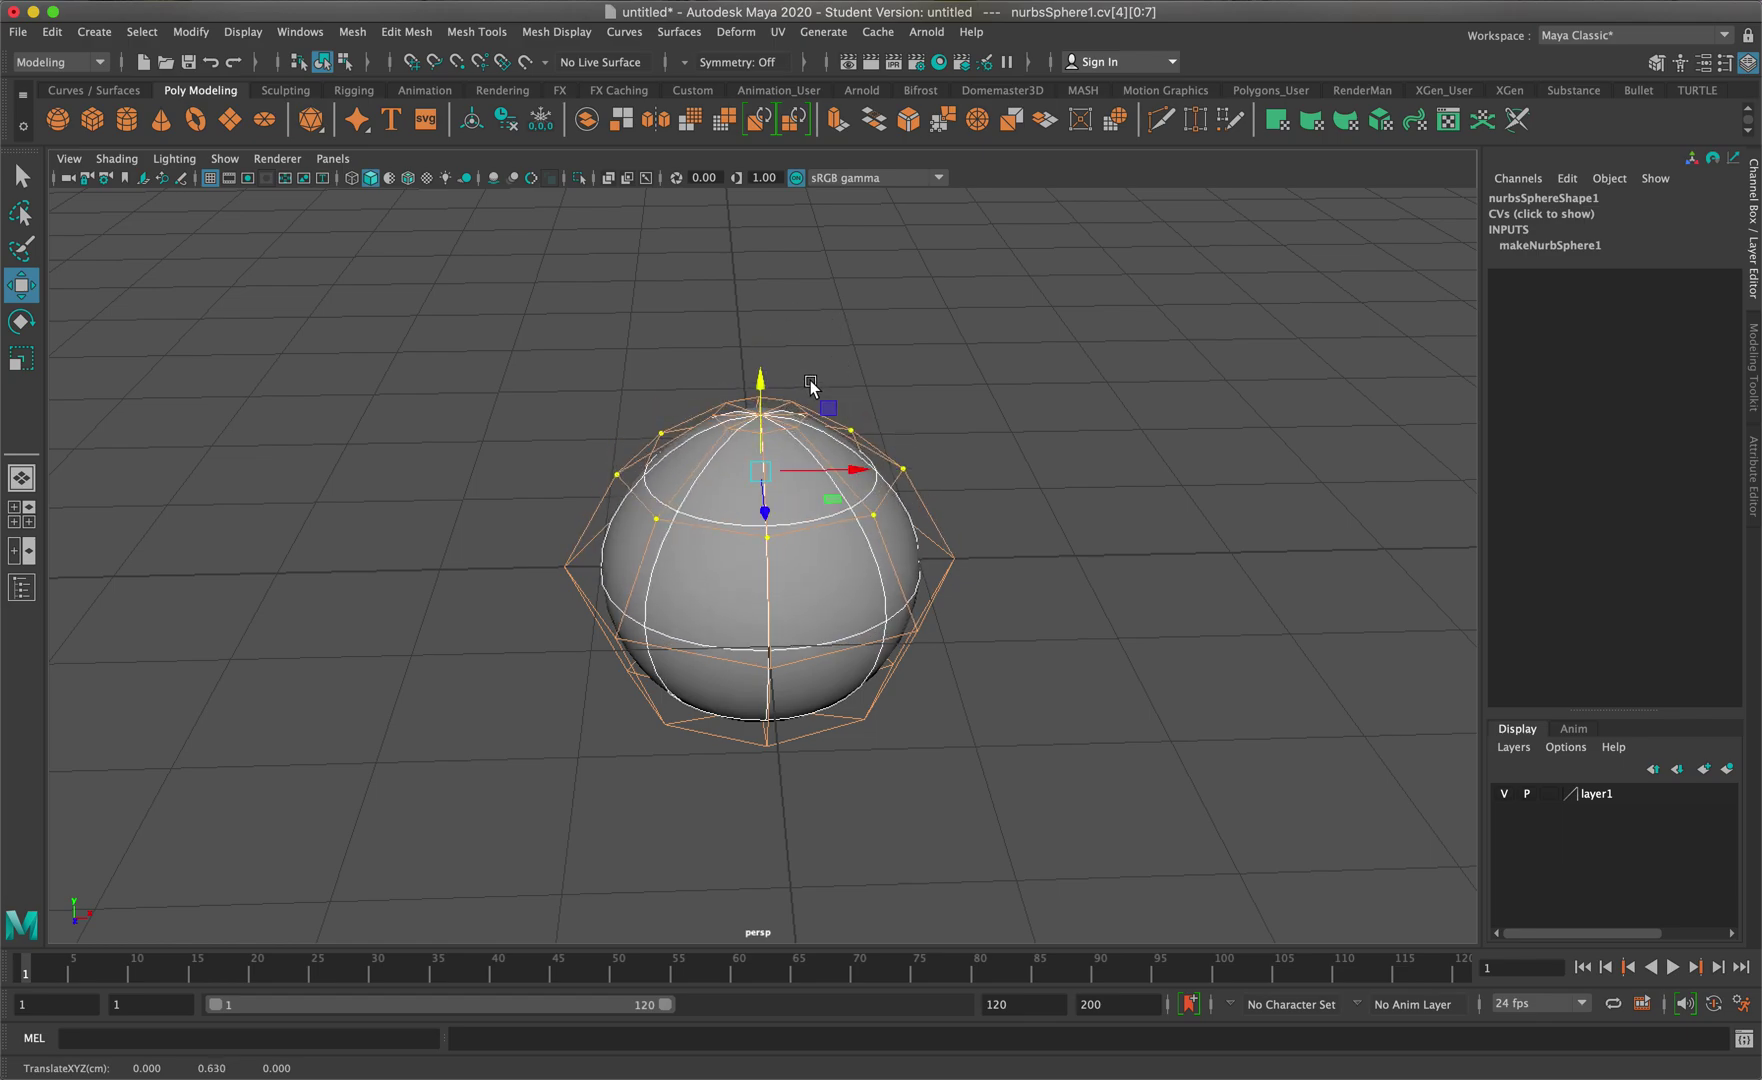
key(r)
drag(760, 478, 808, 458)
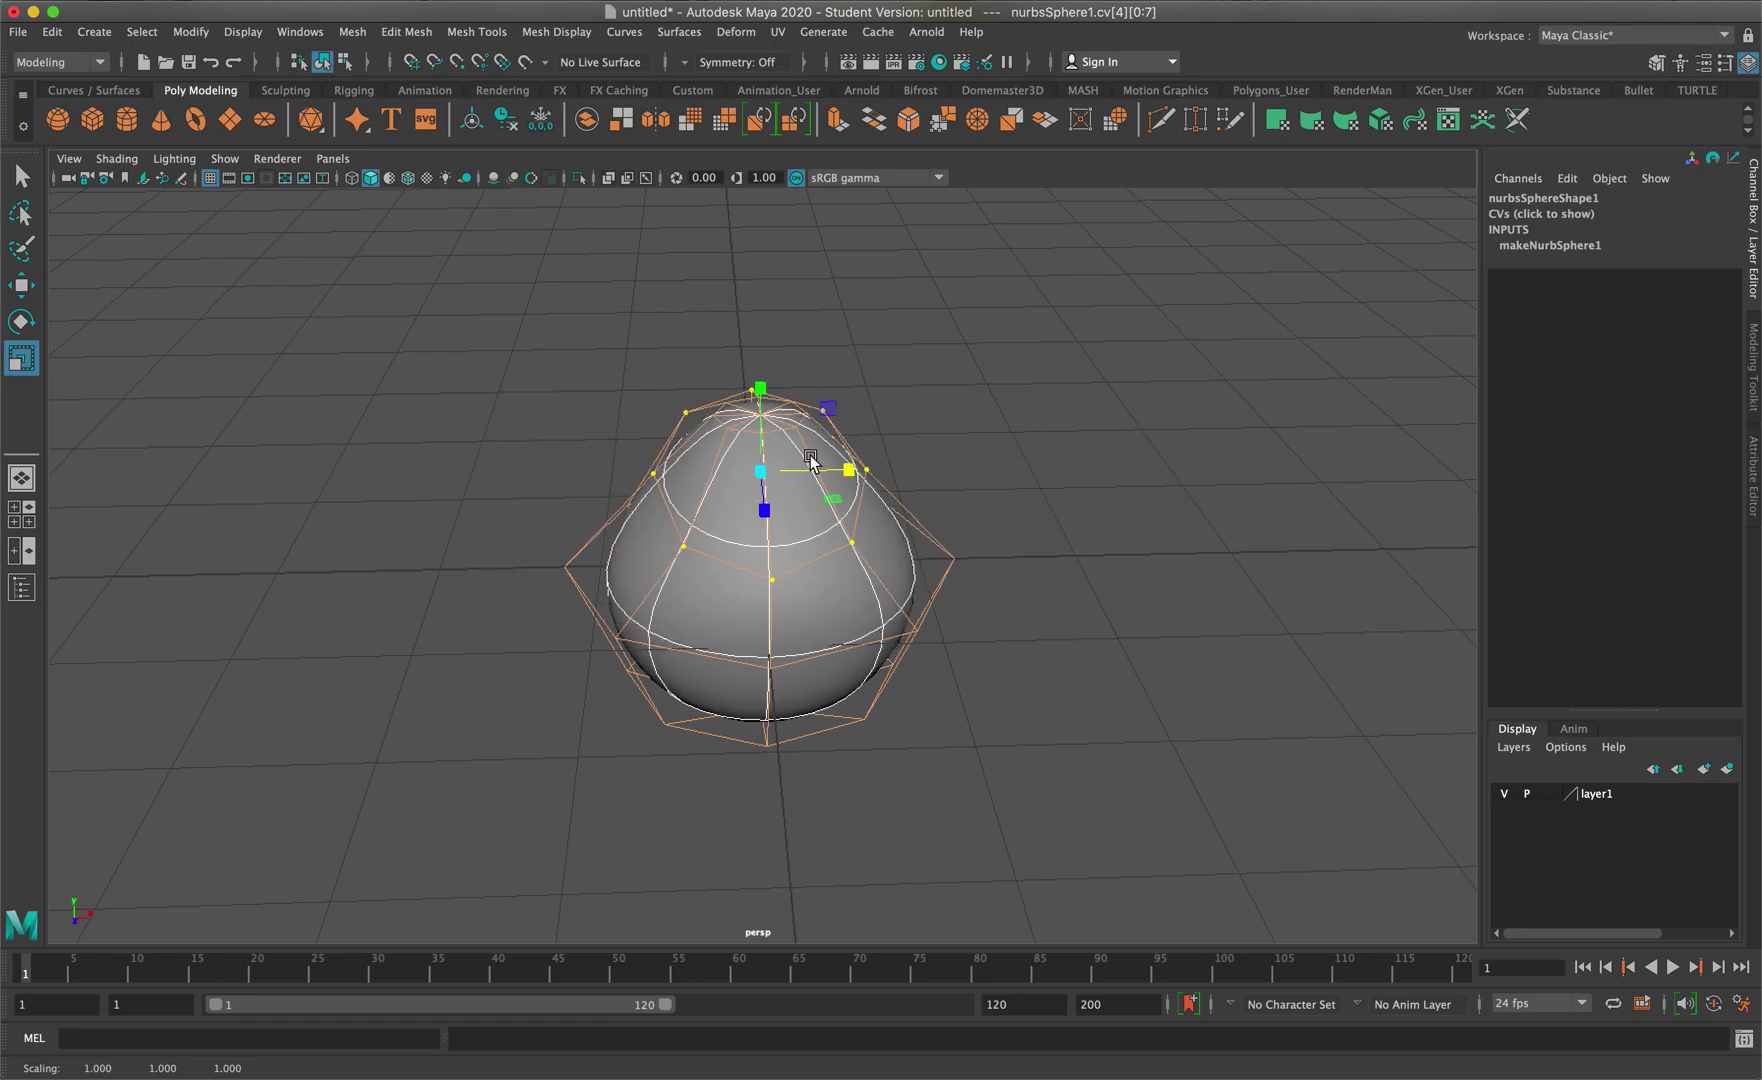
alt+drag(950, 465, 983, 498)
key(super+z)
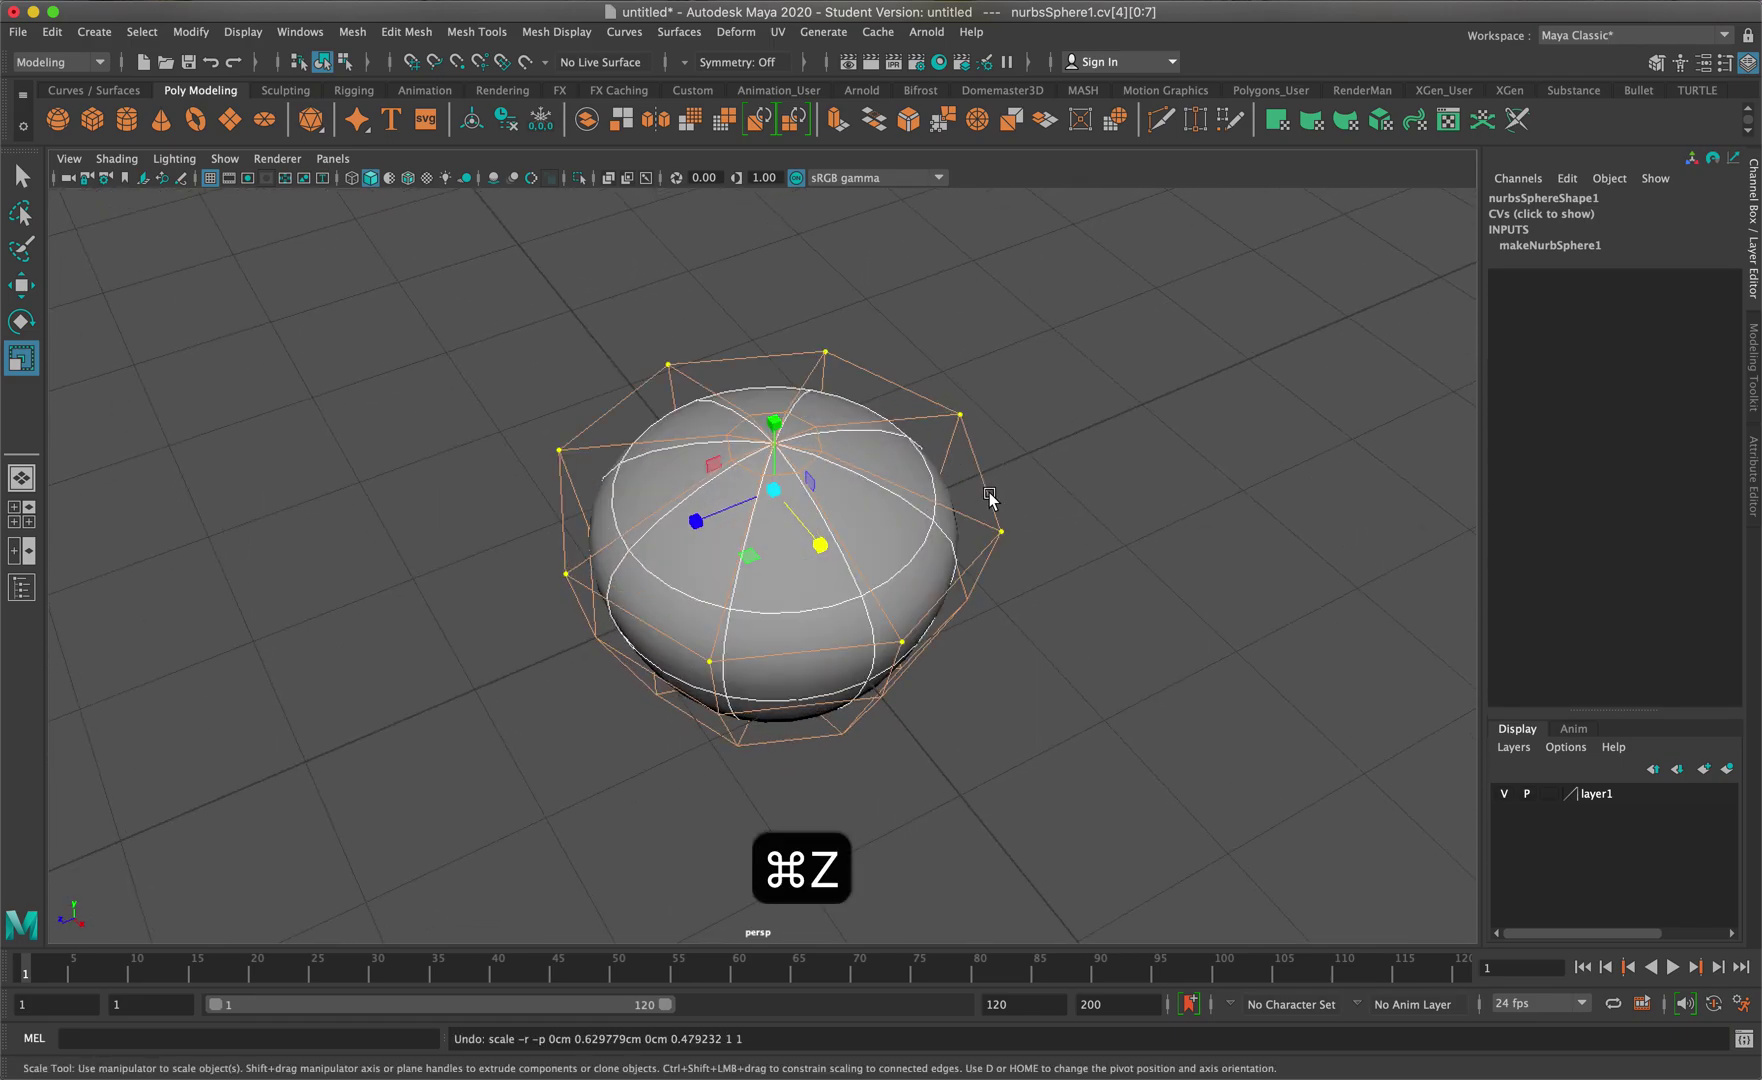
key(super+z)
key(super+z)
key(super+z)
key(super+z)
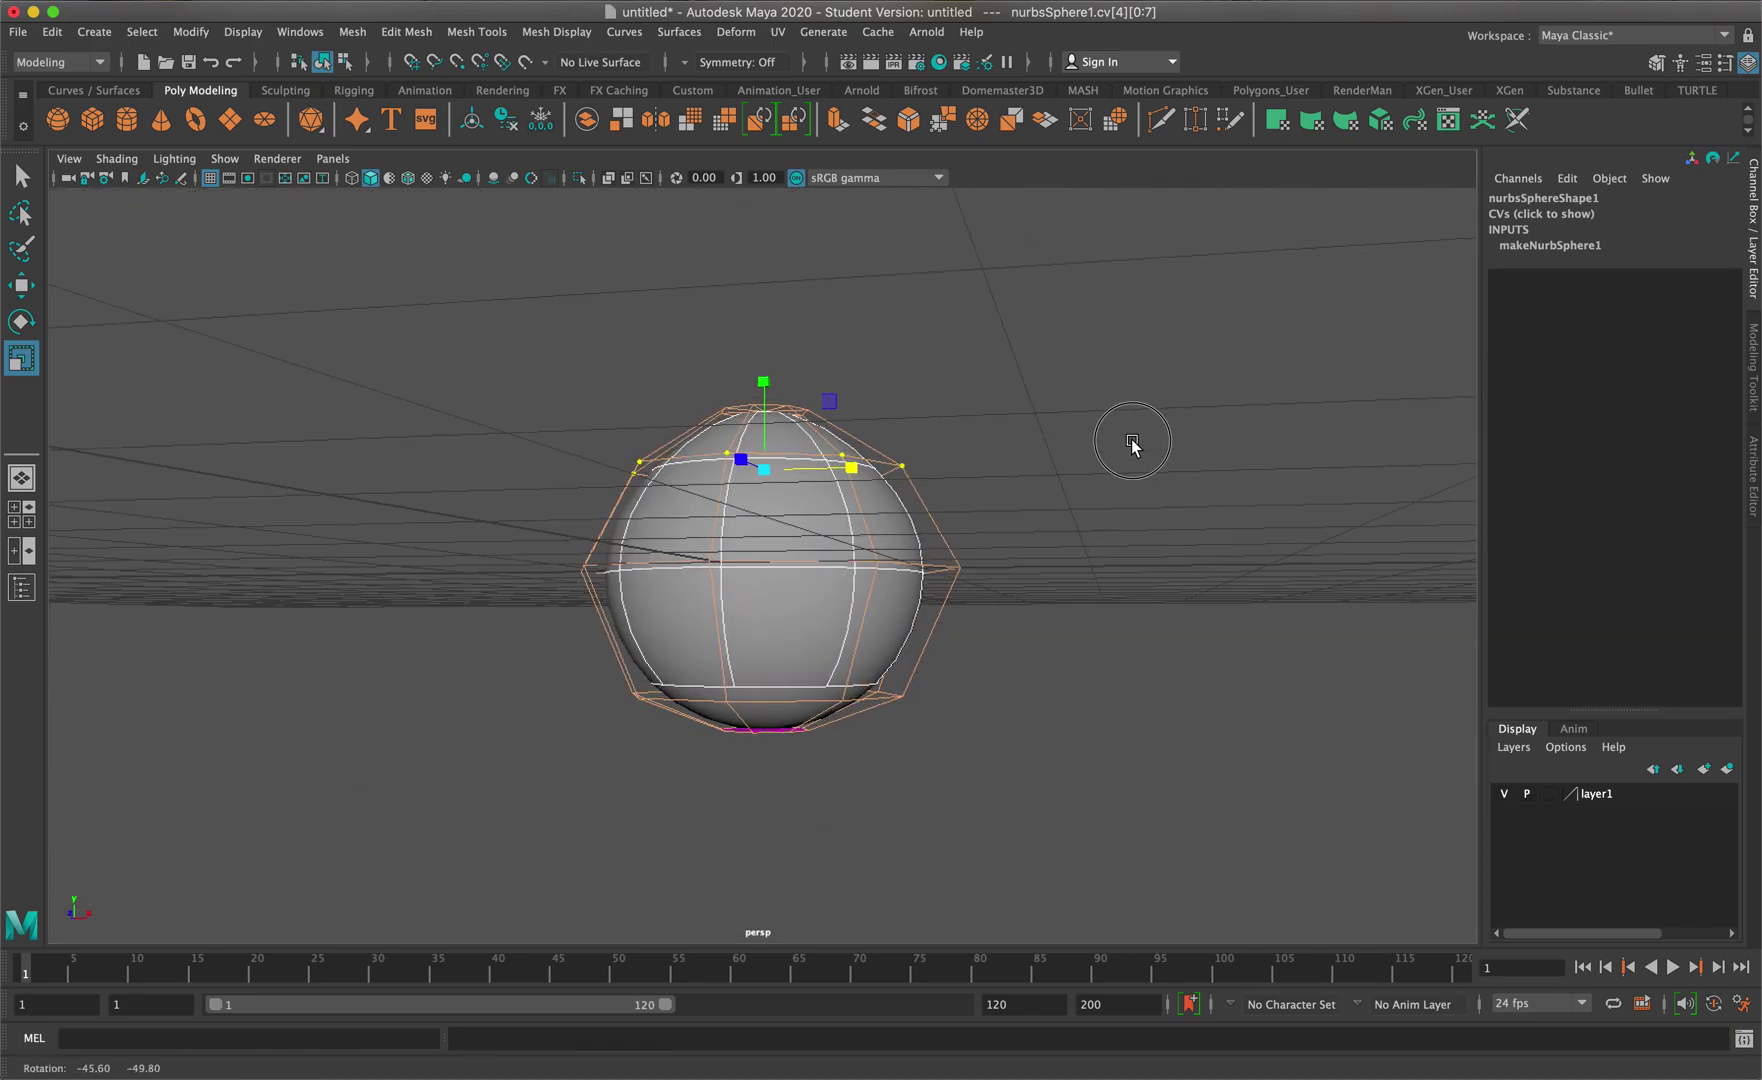
key(super+z)
key(super+z)
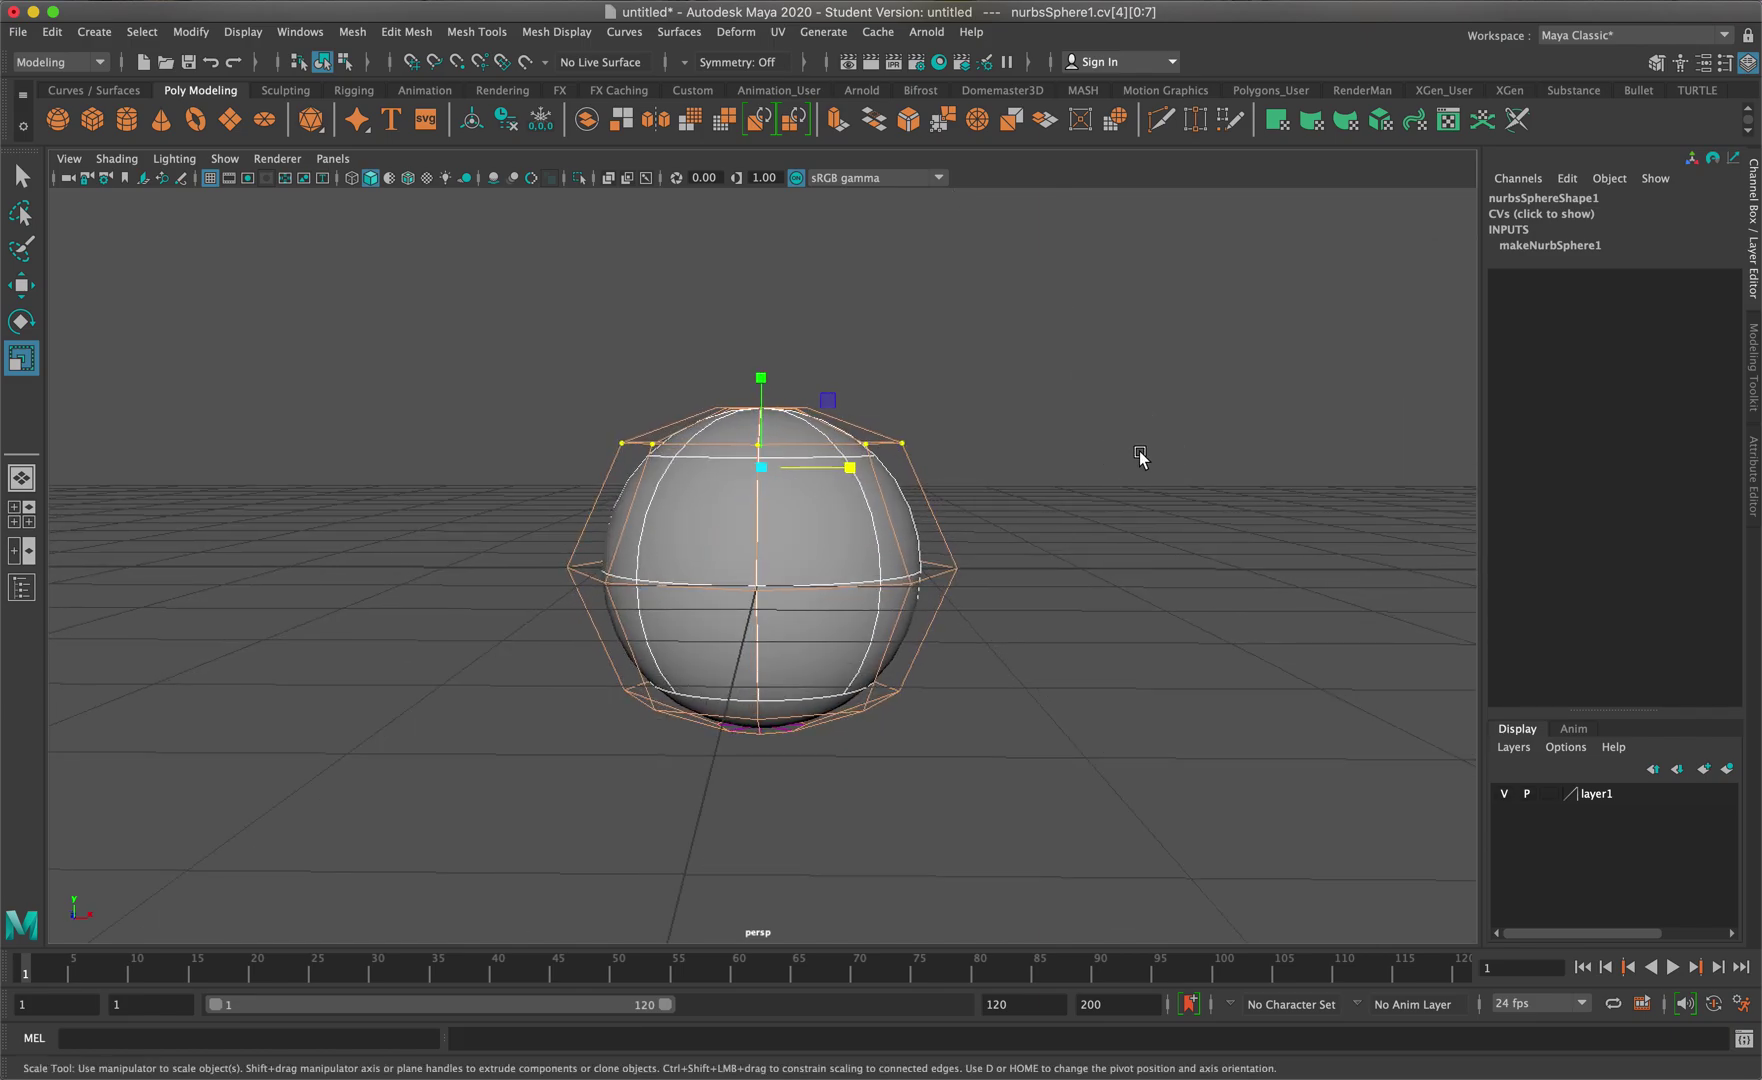
Return the sphere to object mode and display its control vertices again
key(q)
right_click(822, 562)
right_drag(822, 562, 953, 464)
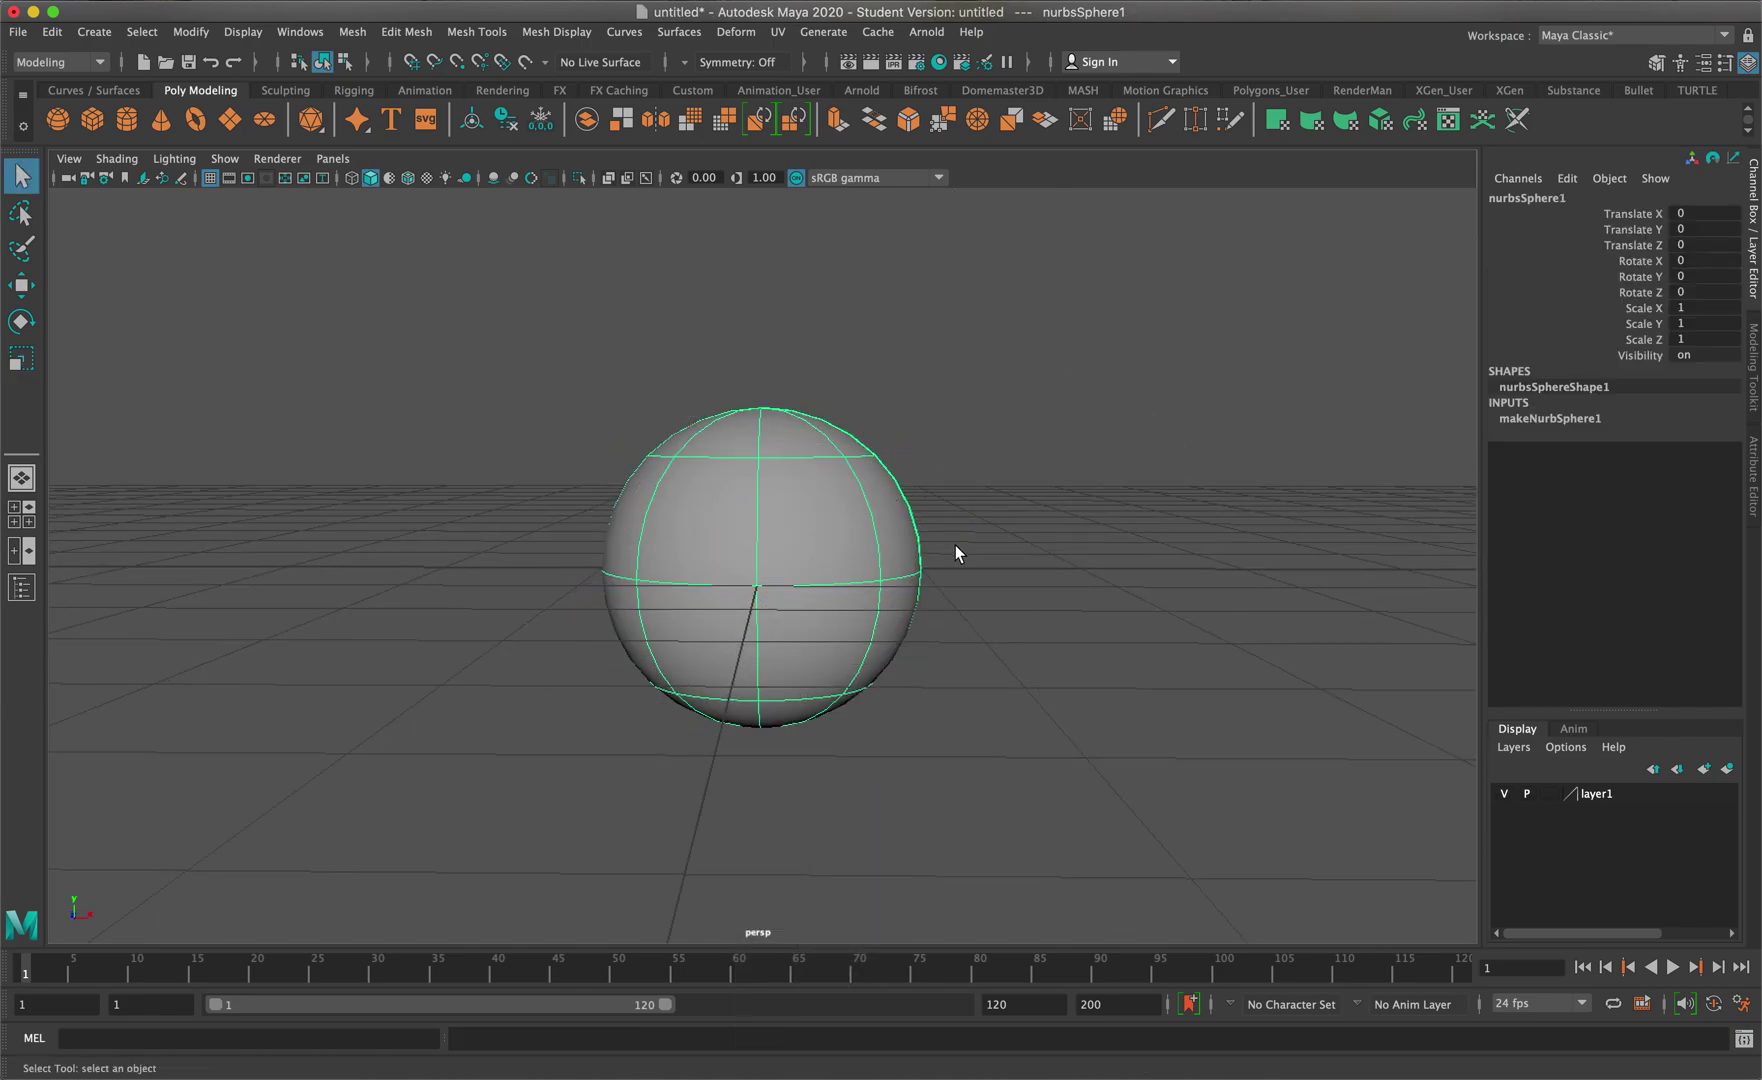
alt+drag(895, 565, 884, 462)
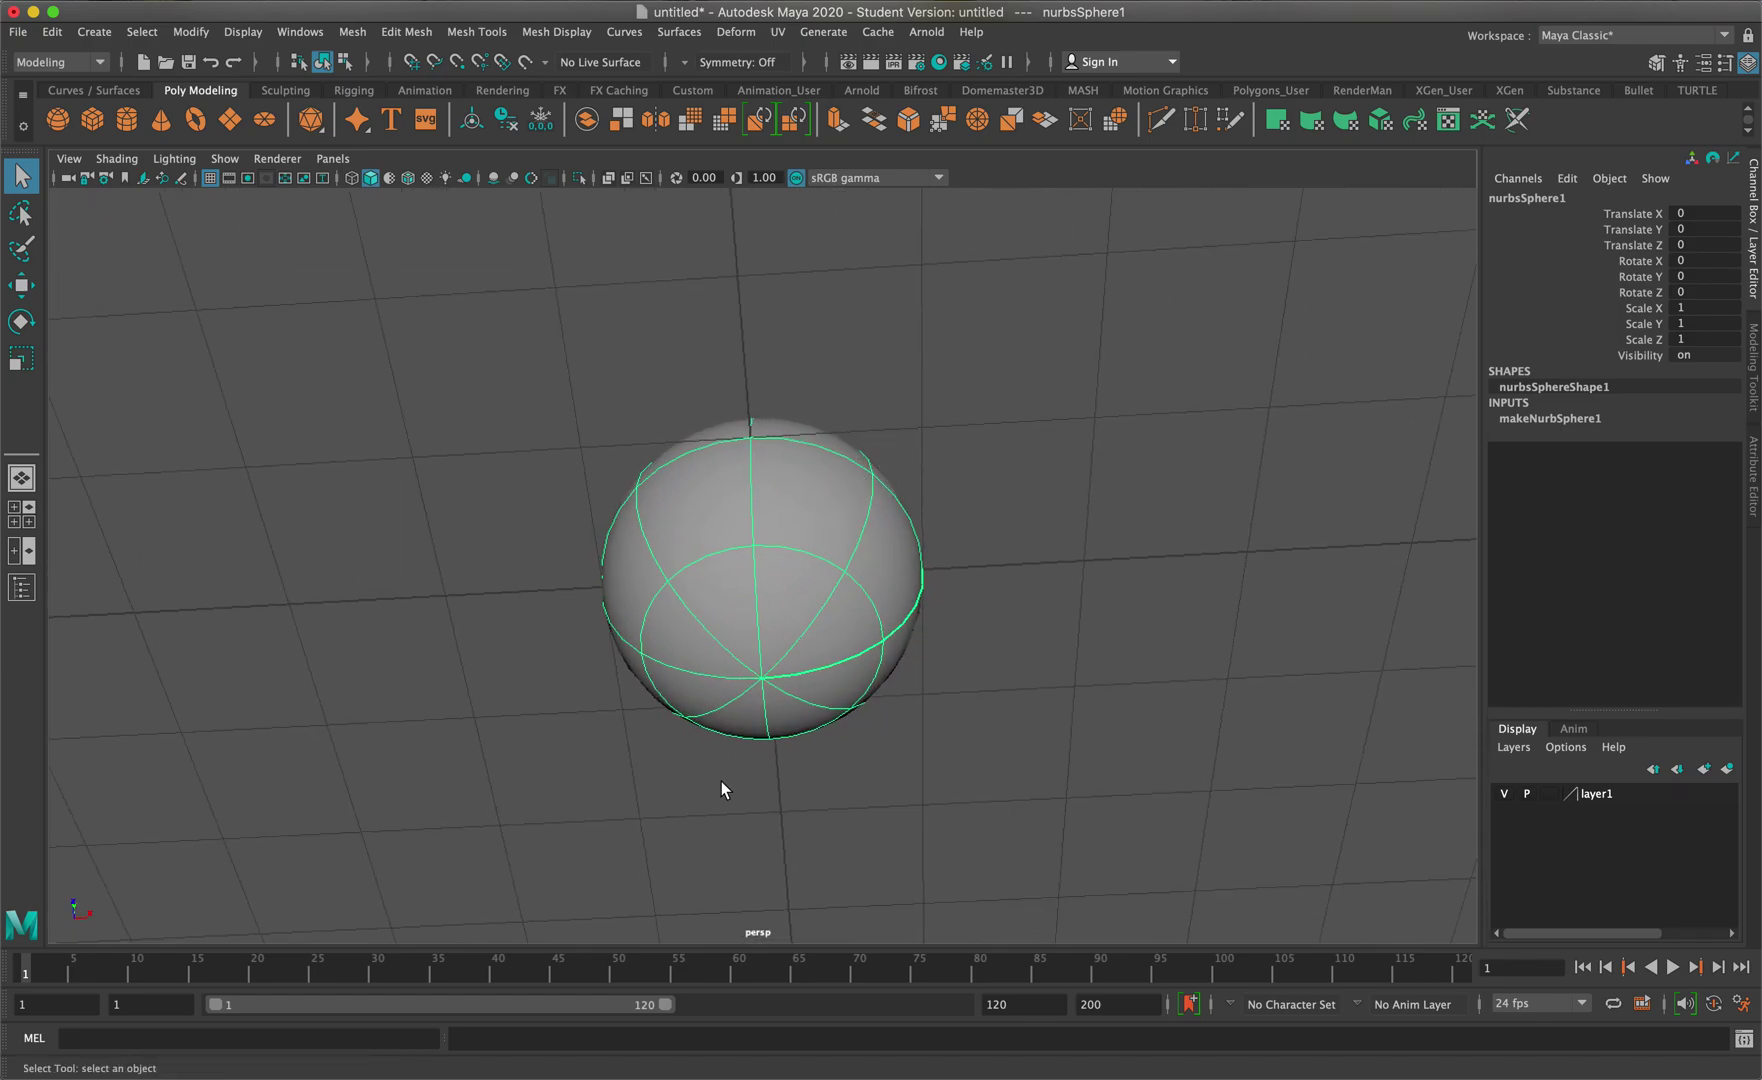
alt+drag(833, 577, 901, 572)
right_drag(895, 581, 793, 582)
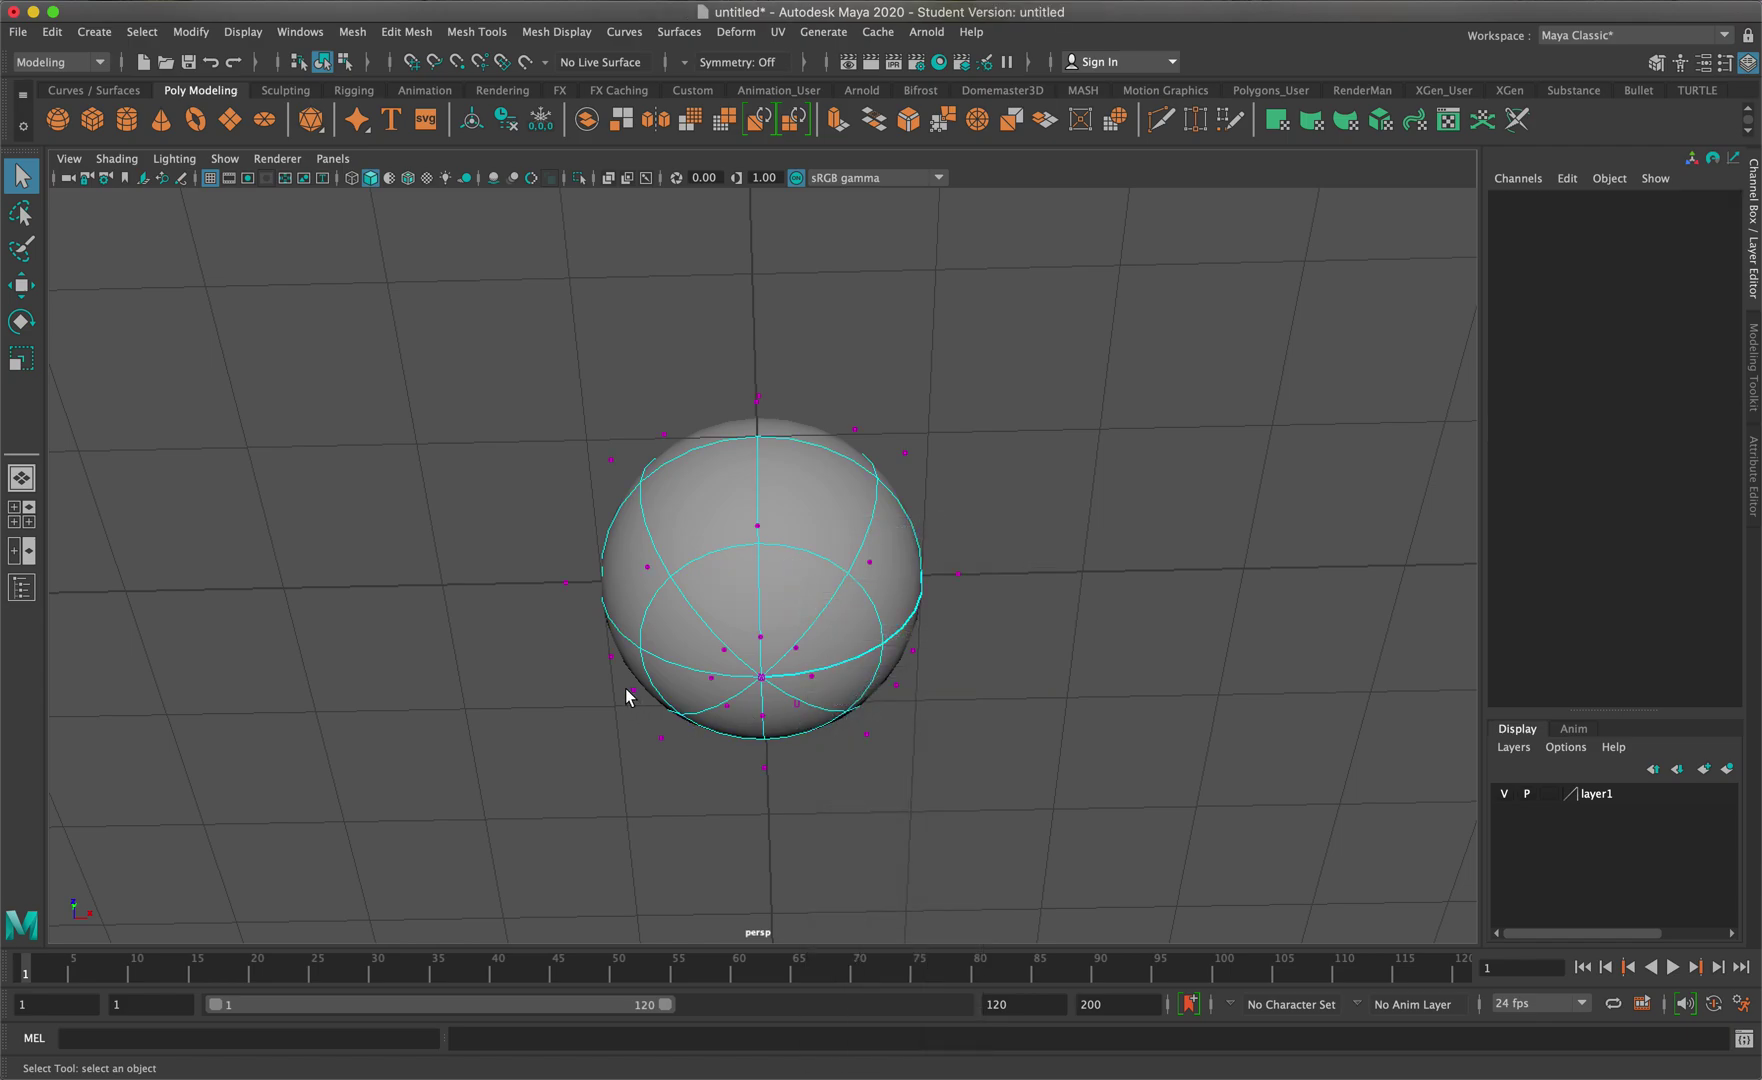
alt+drag(1129, 712, 1140, 658)
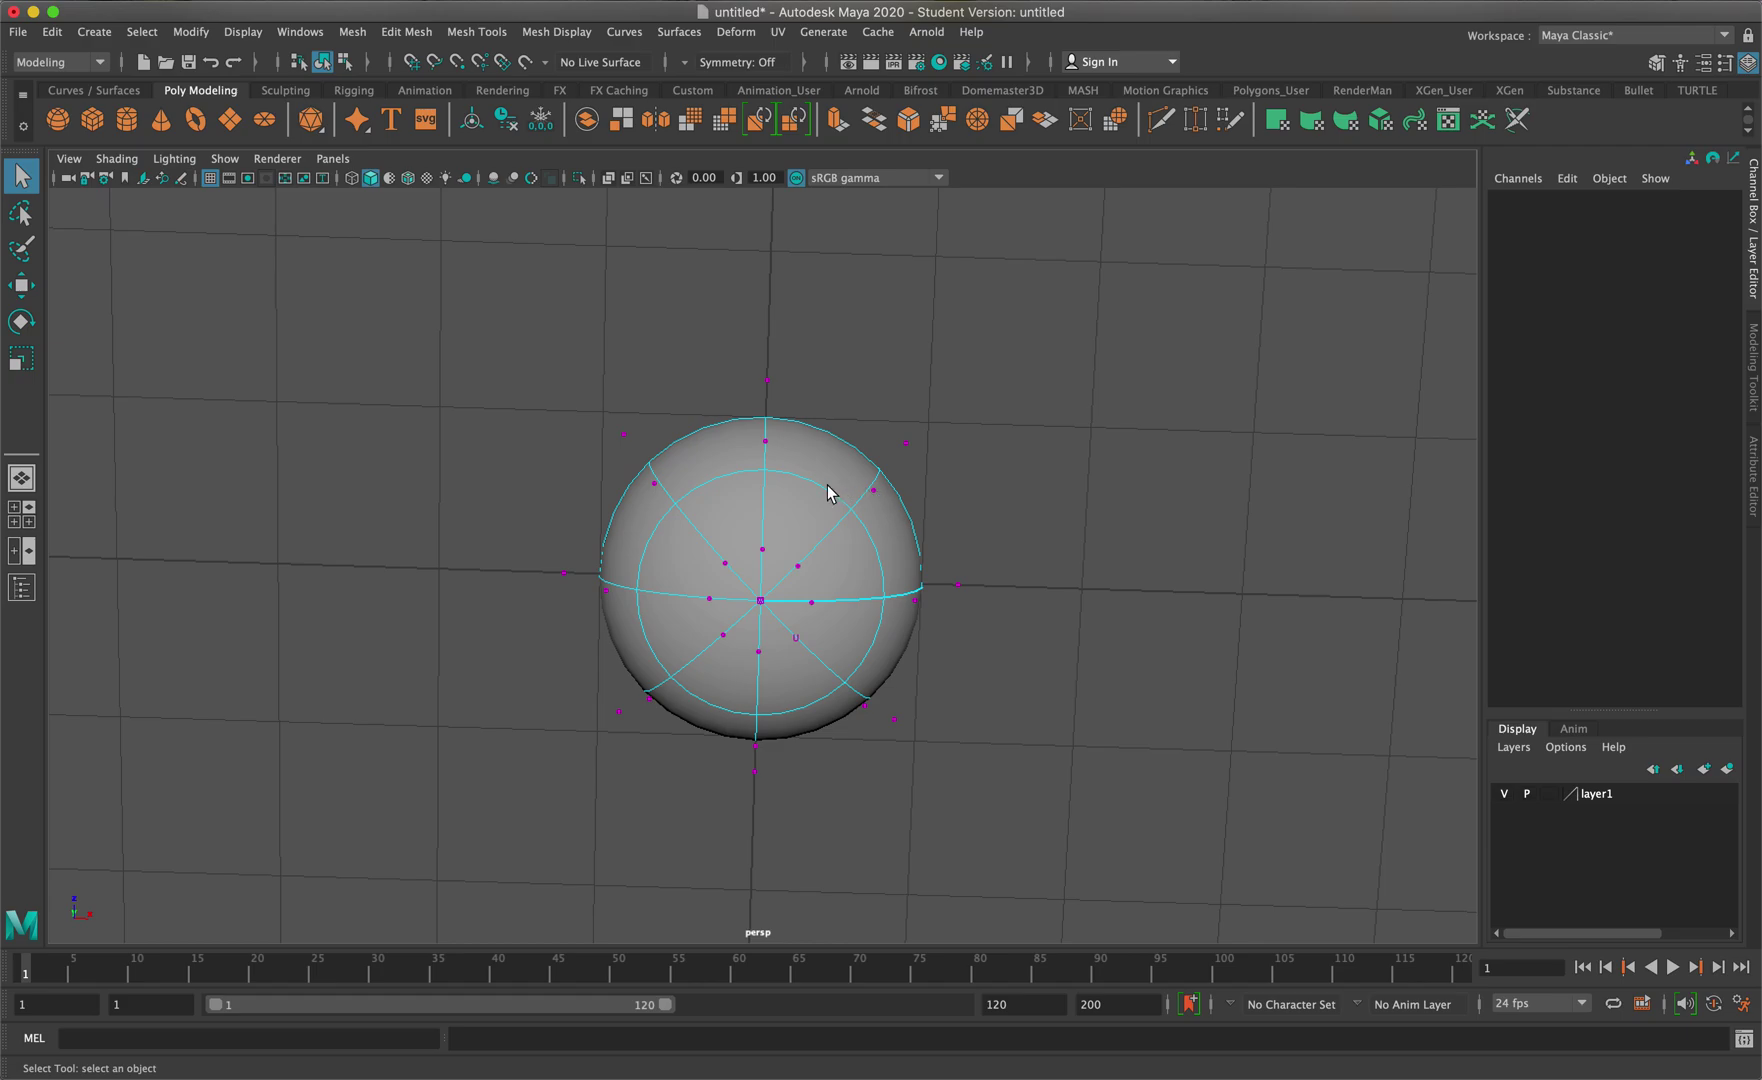
alt+drag(777, 455, 781, 530)
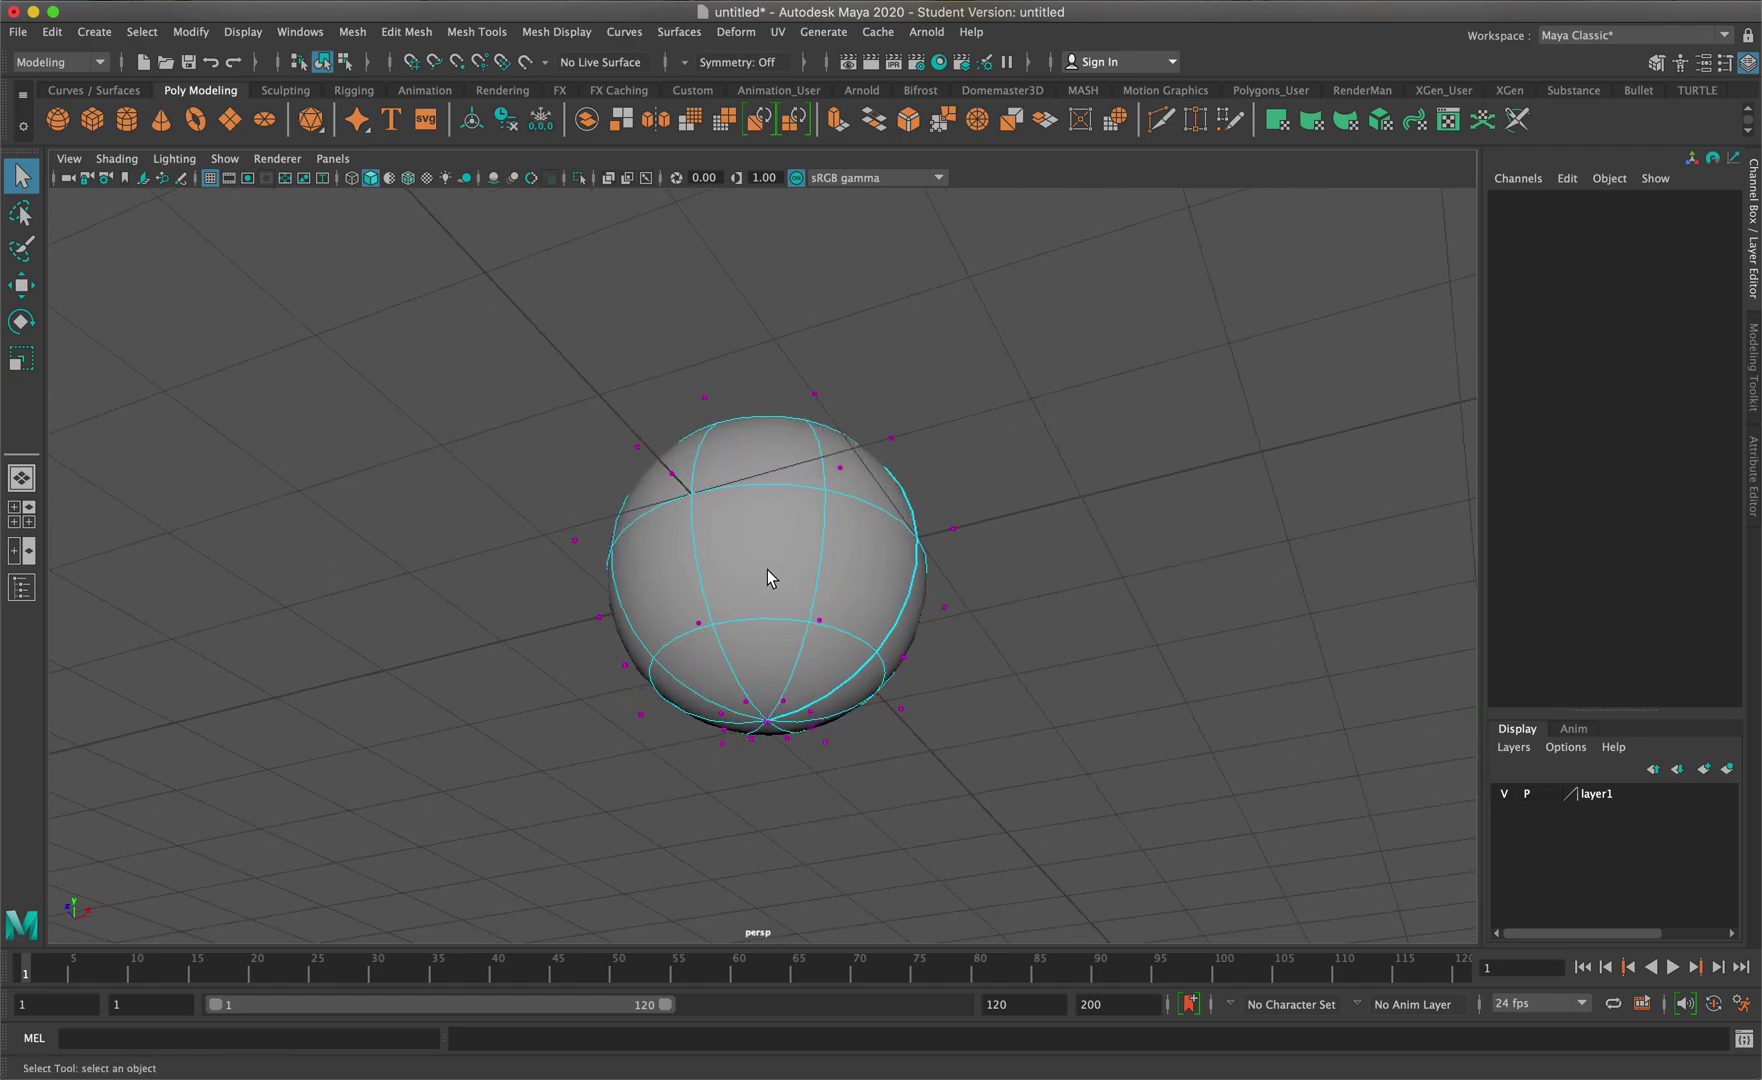
Select four alternate control vertices around the sphere's bottom pole, try moving them down about 1.03 units along Y, and undo the move
click(698, 624)
alt+drag(720, 628, 775, 628)
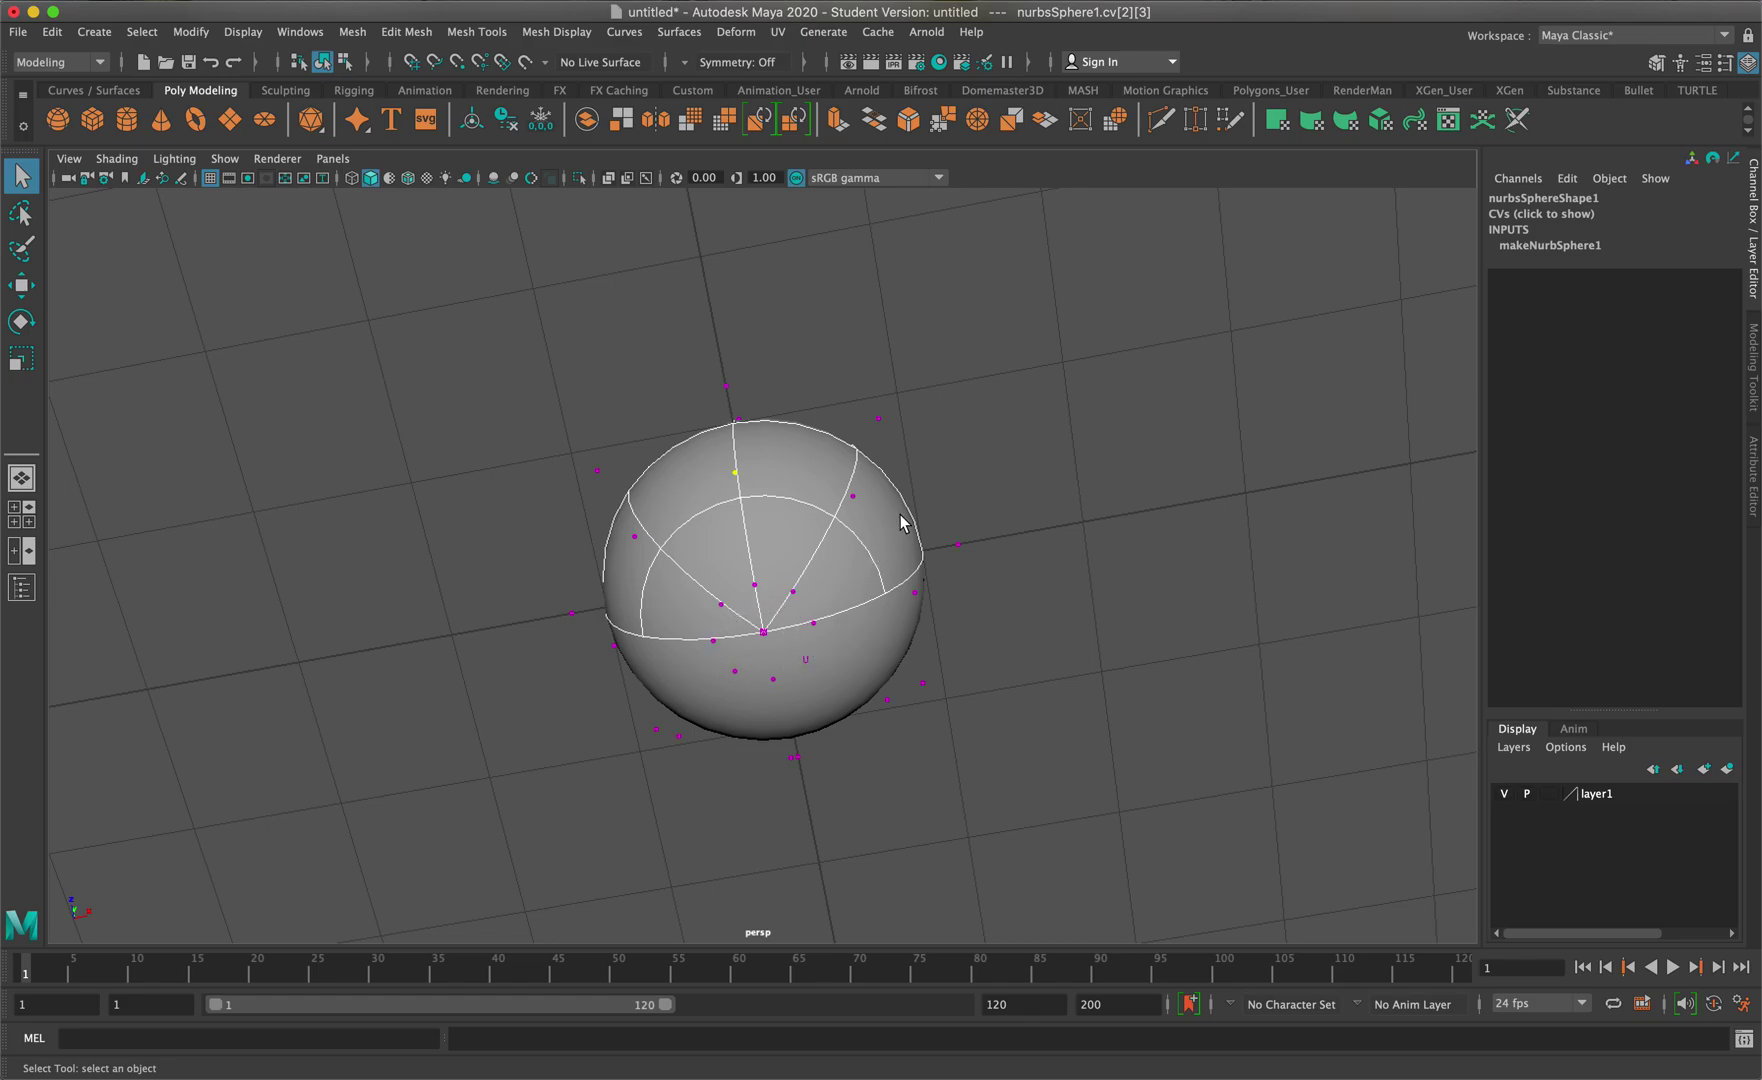
alt+drag(723, 596, 669, 558)
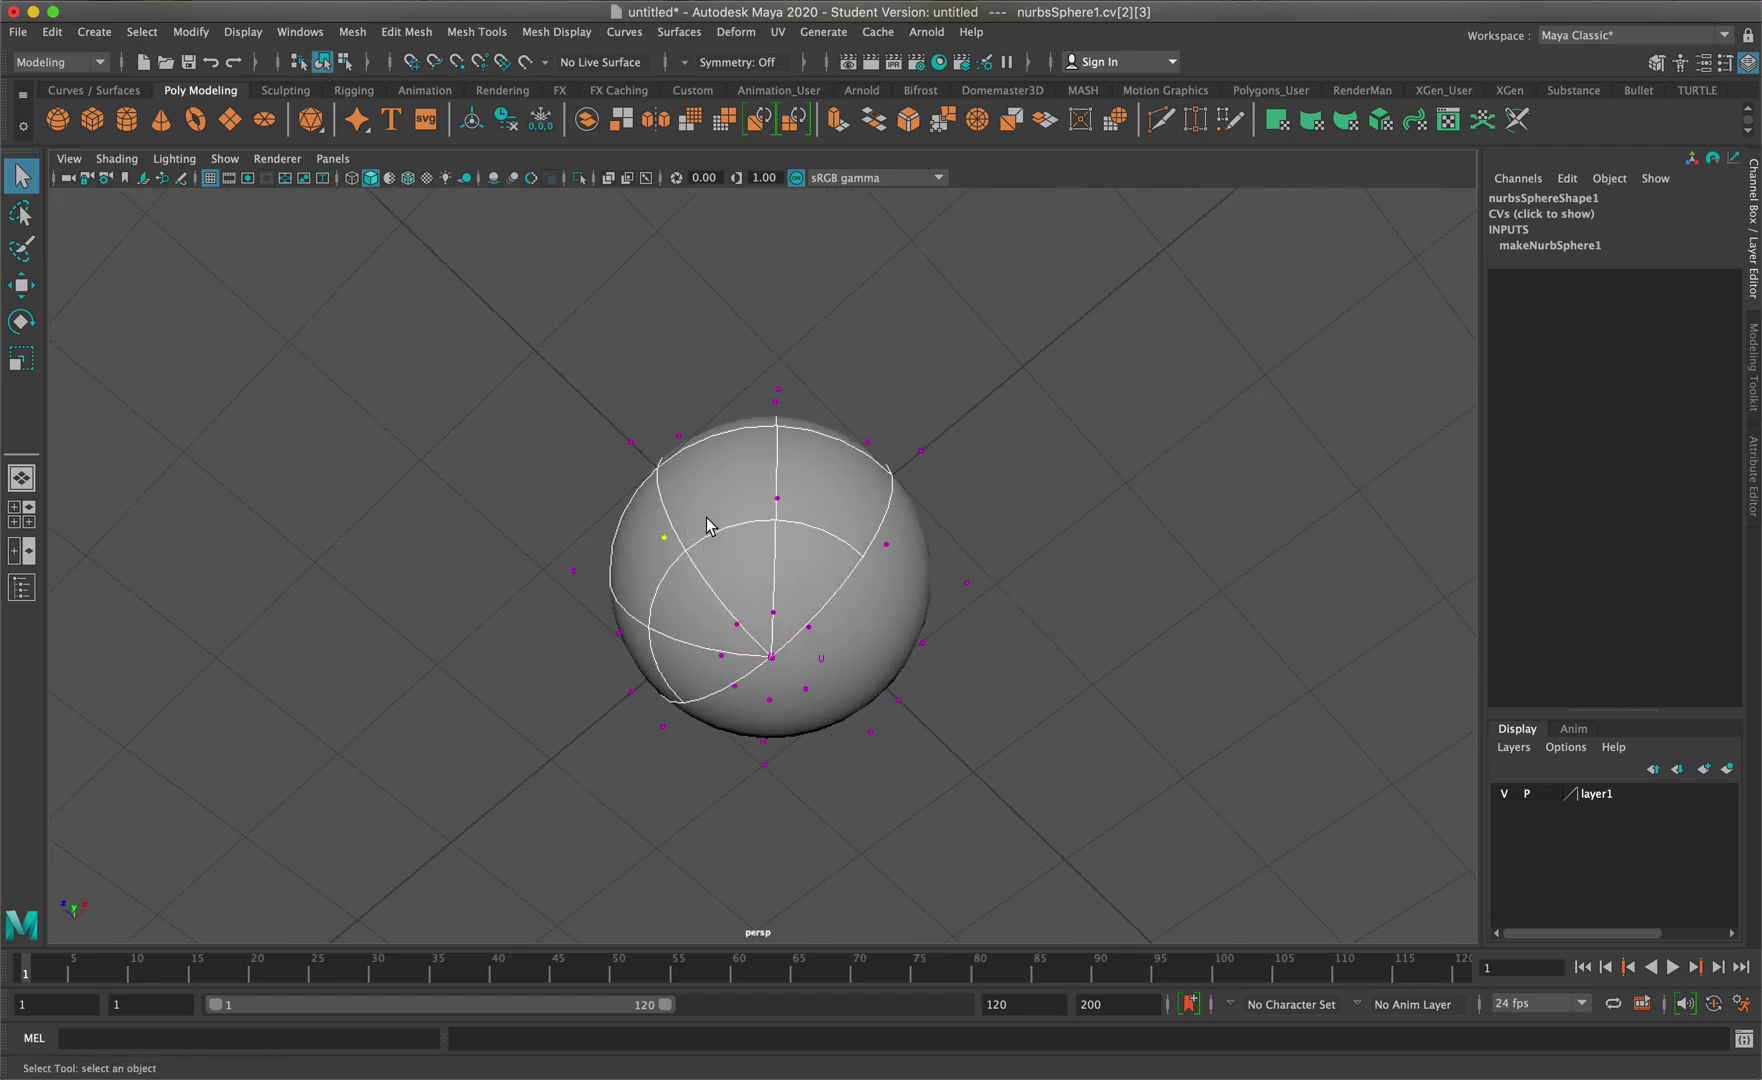
alt+drag(836, 545, 815, 492)
shift+click(810, 475)
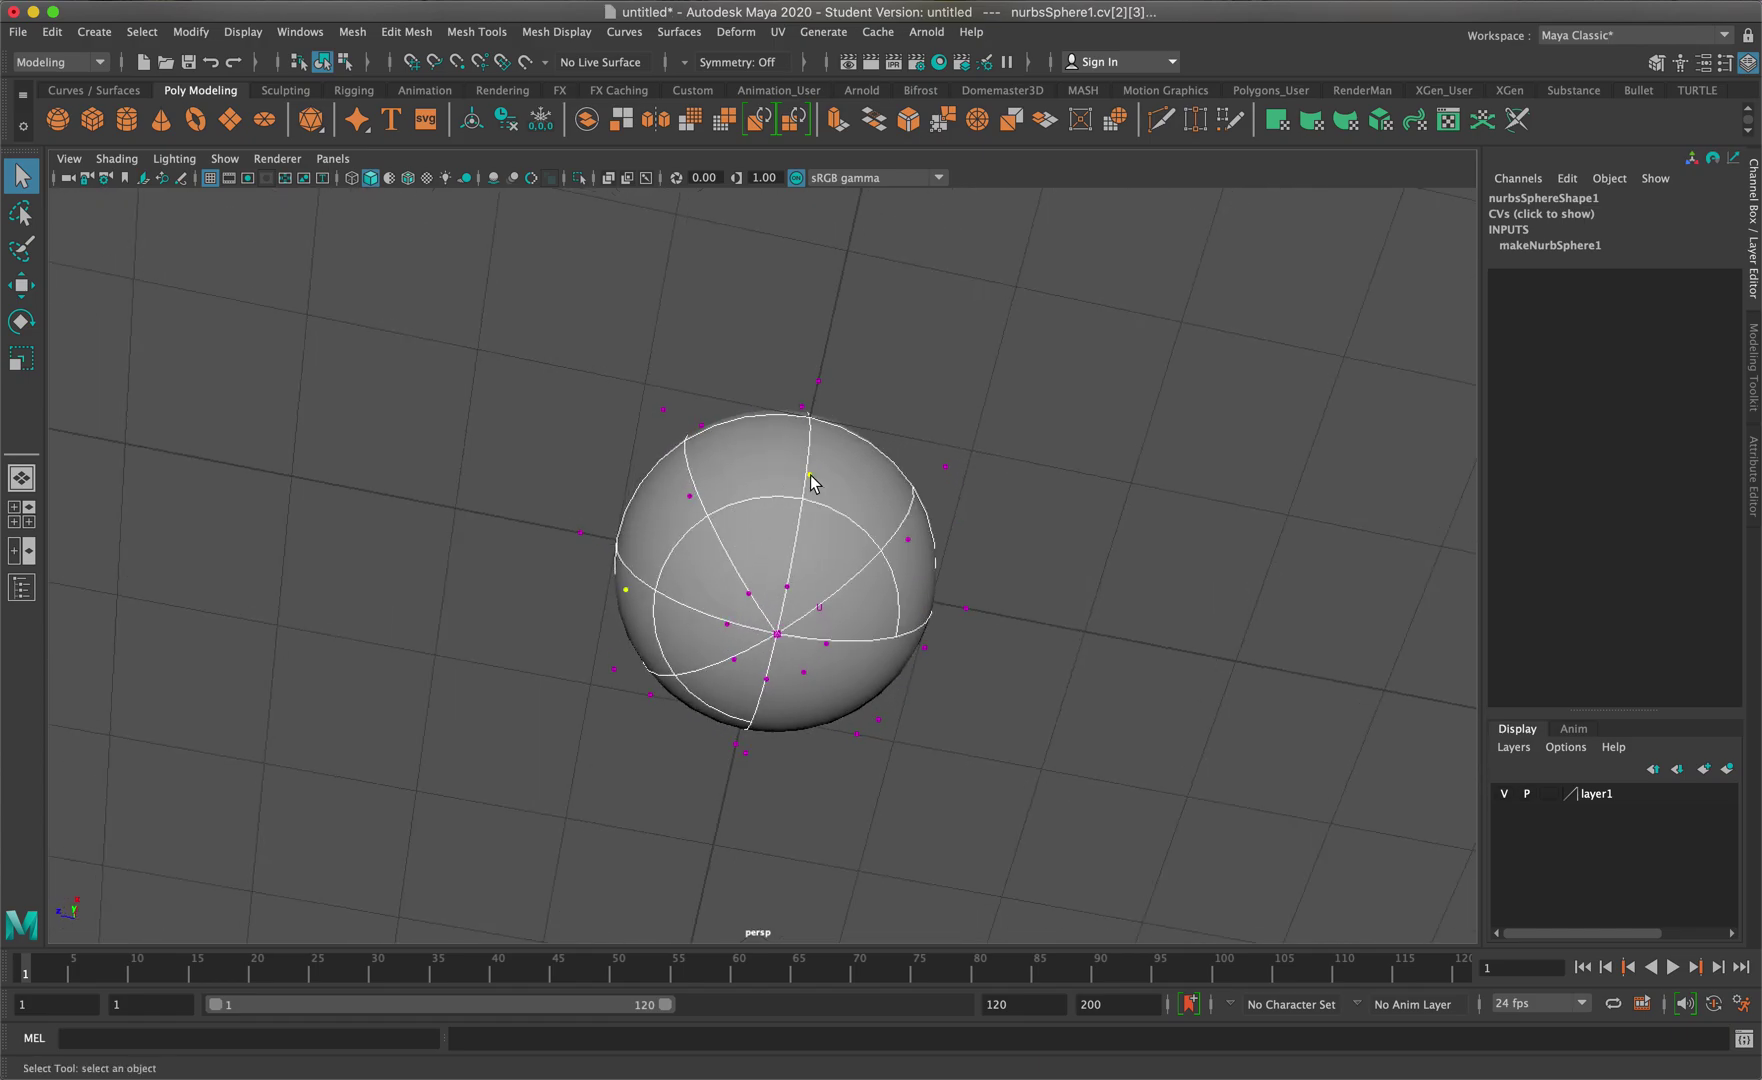
shift+click(924, 647)
mouse_move(936, 651)
alt+mouse_down()
mouse_move(956, 596)
mouse_move(948, 628)
alt+mouse_up()
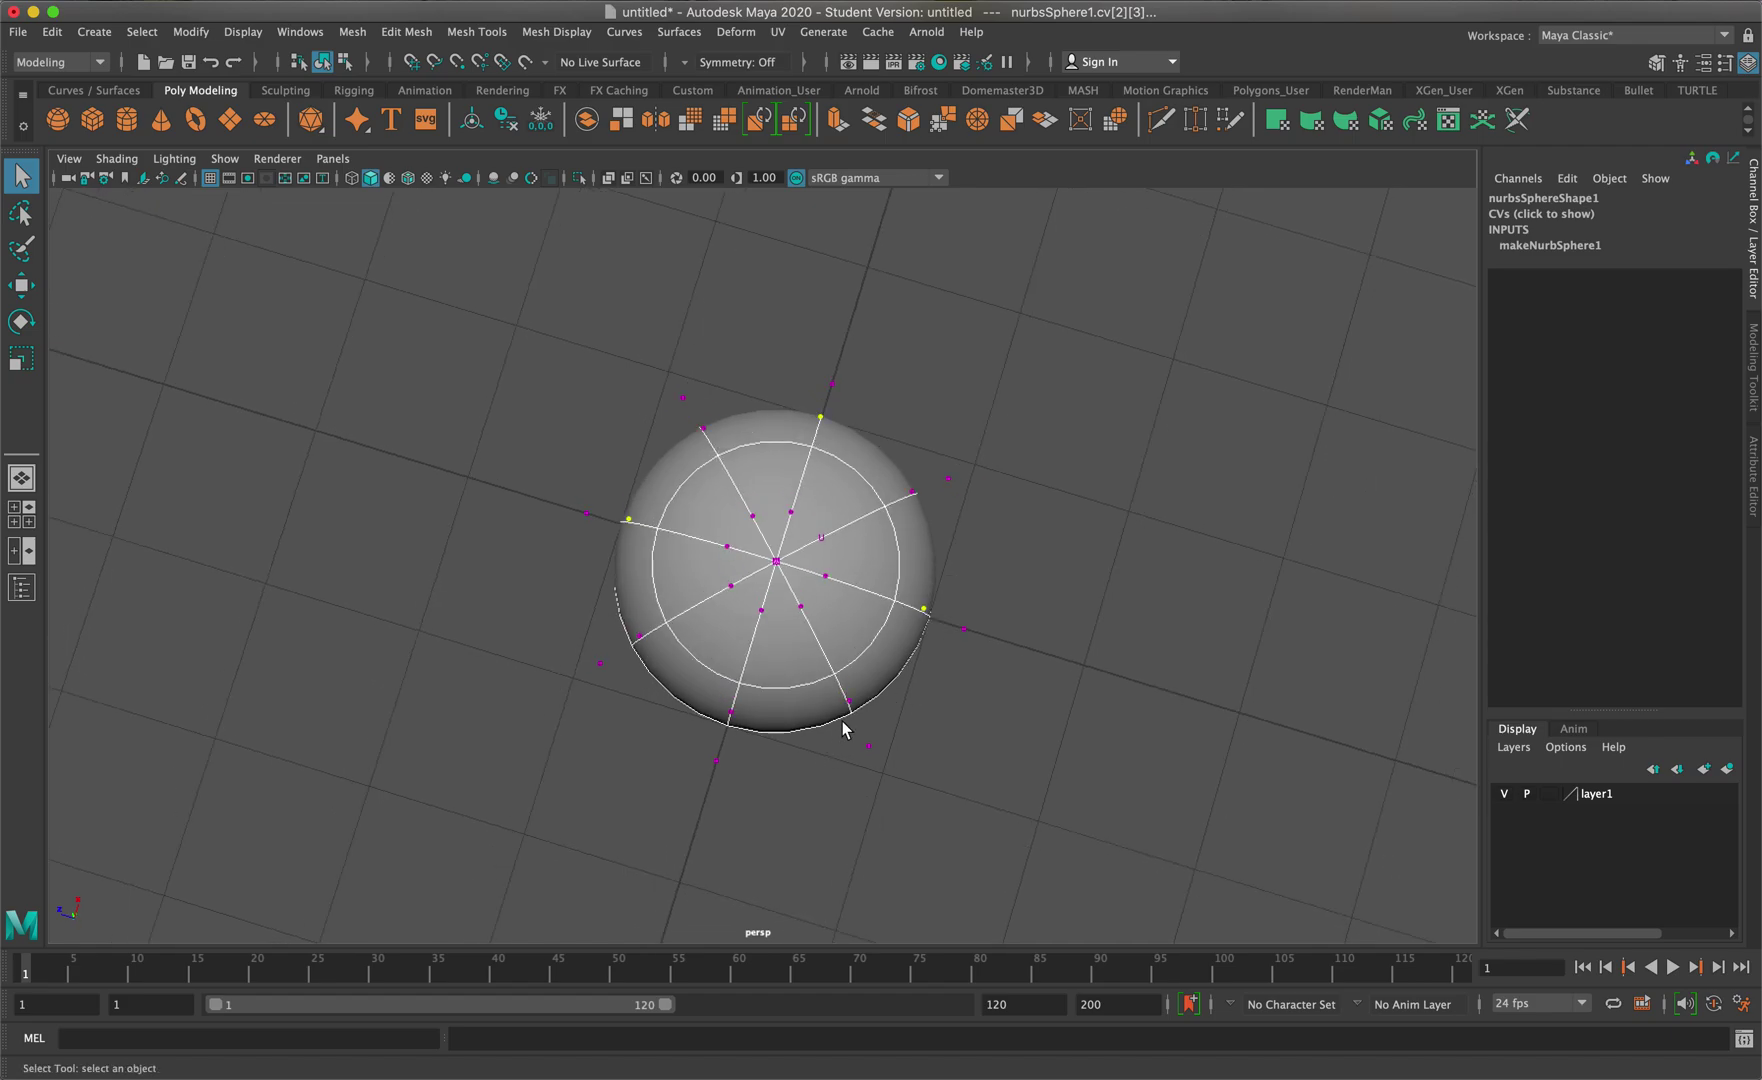
alt+drag(893, 652, 772, 784)
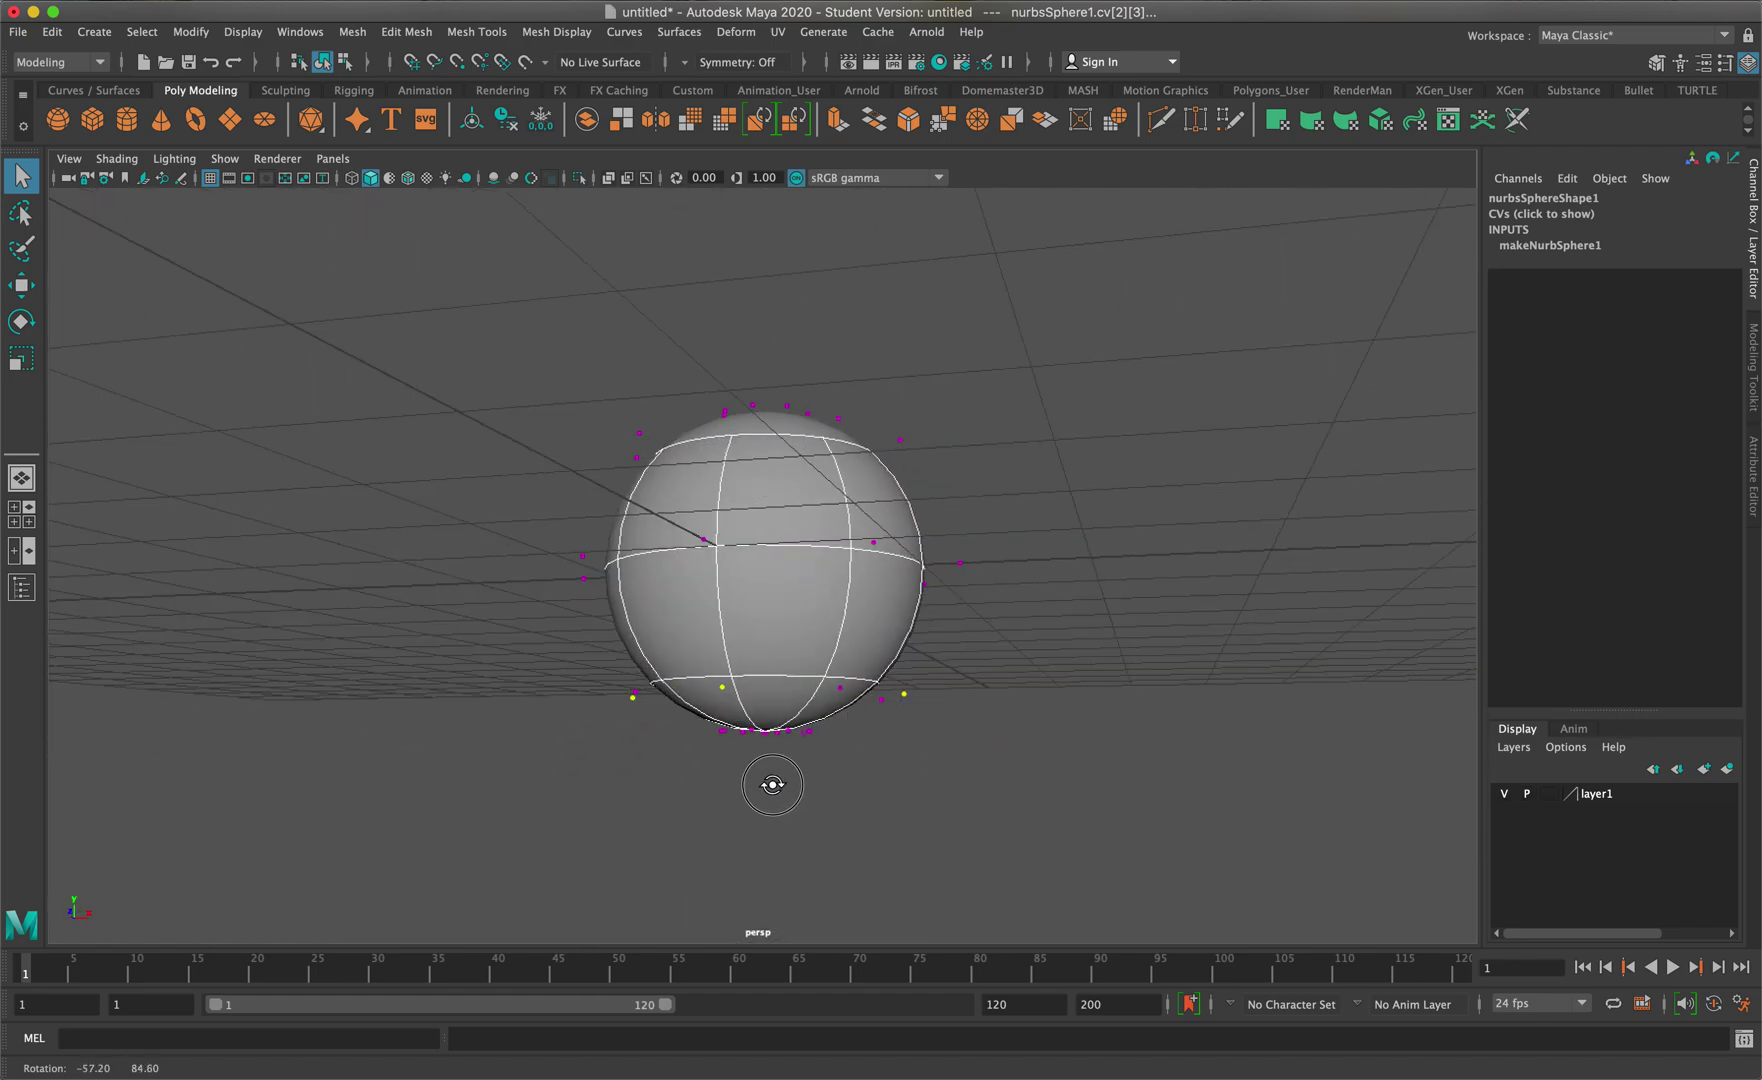
key(w)
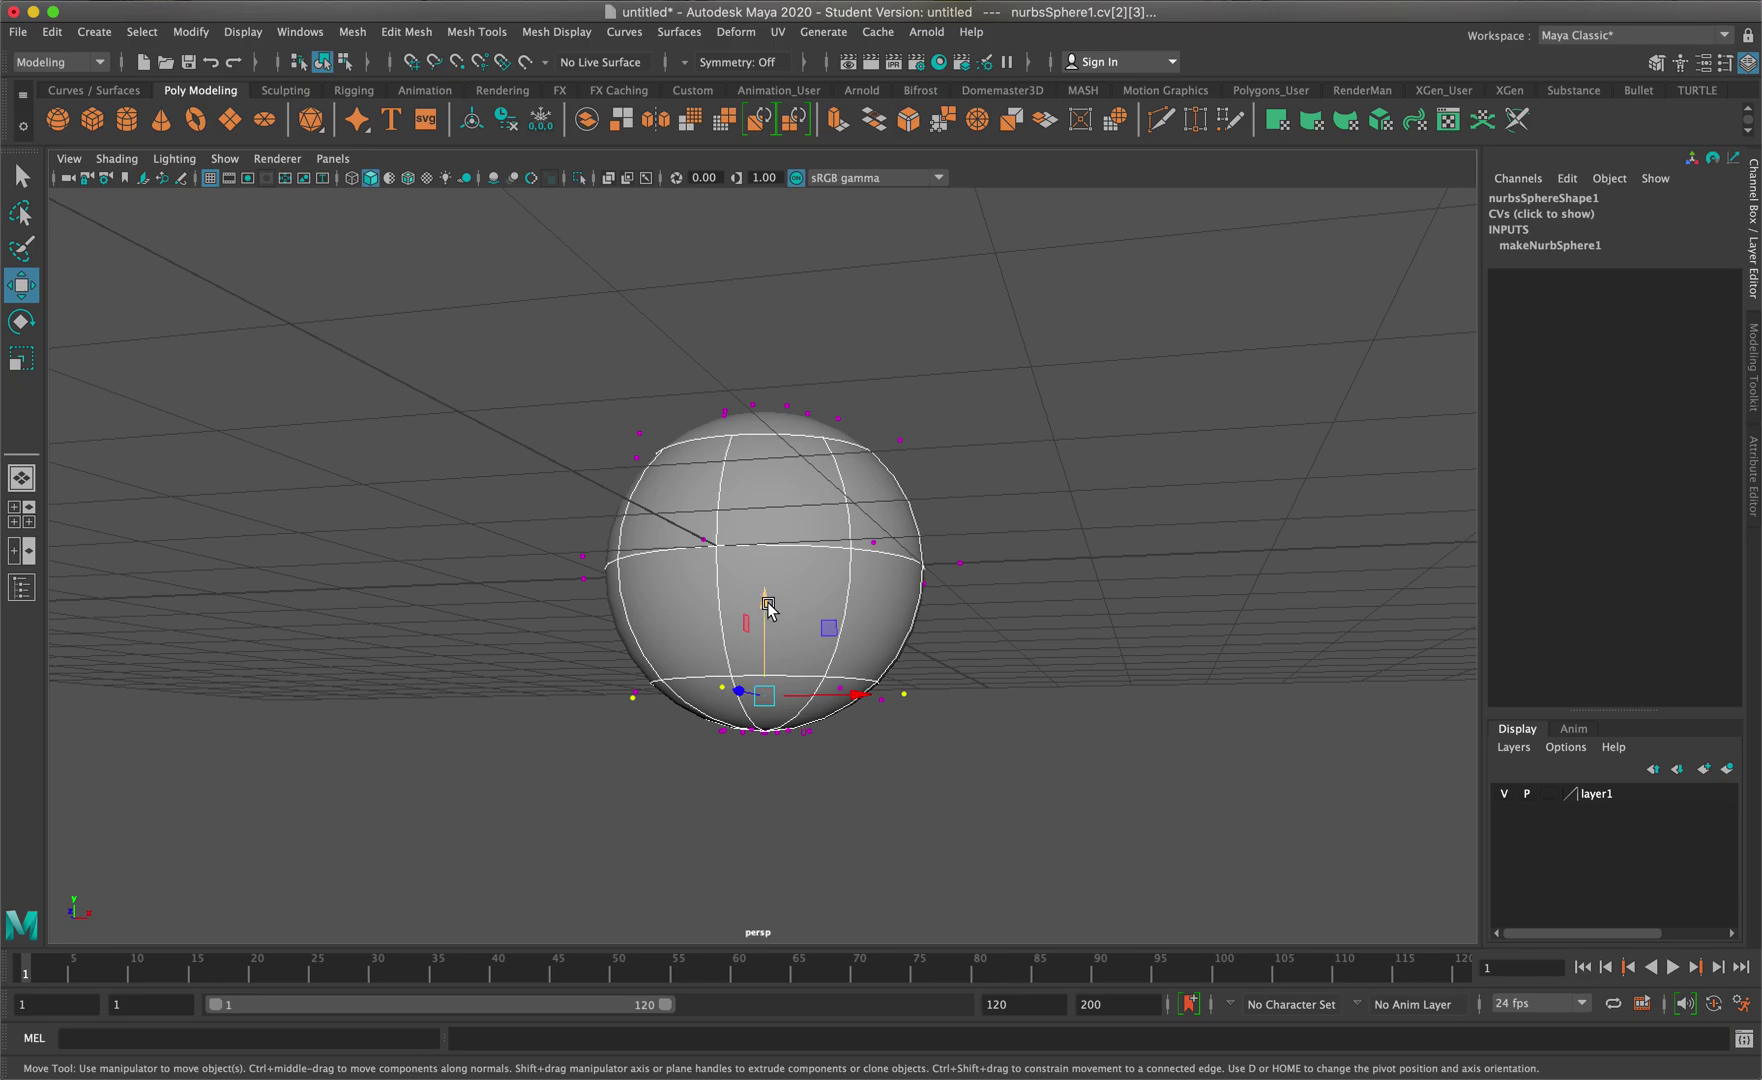
drag(766, 599, 778, 768)
alt+drag(1189, 617, 649, 614)
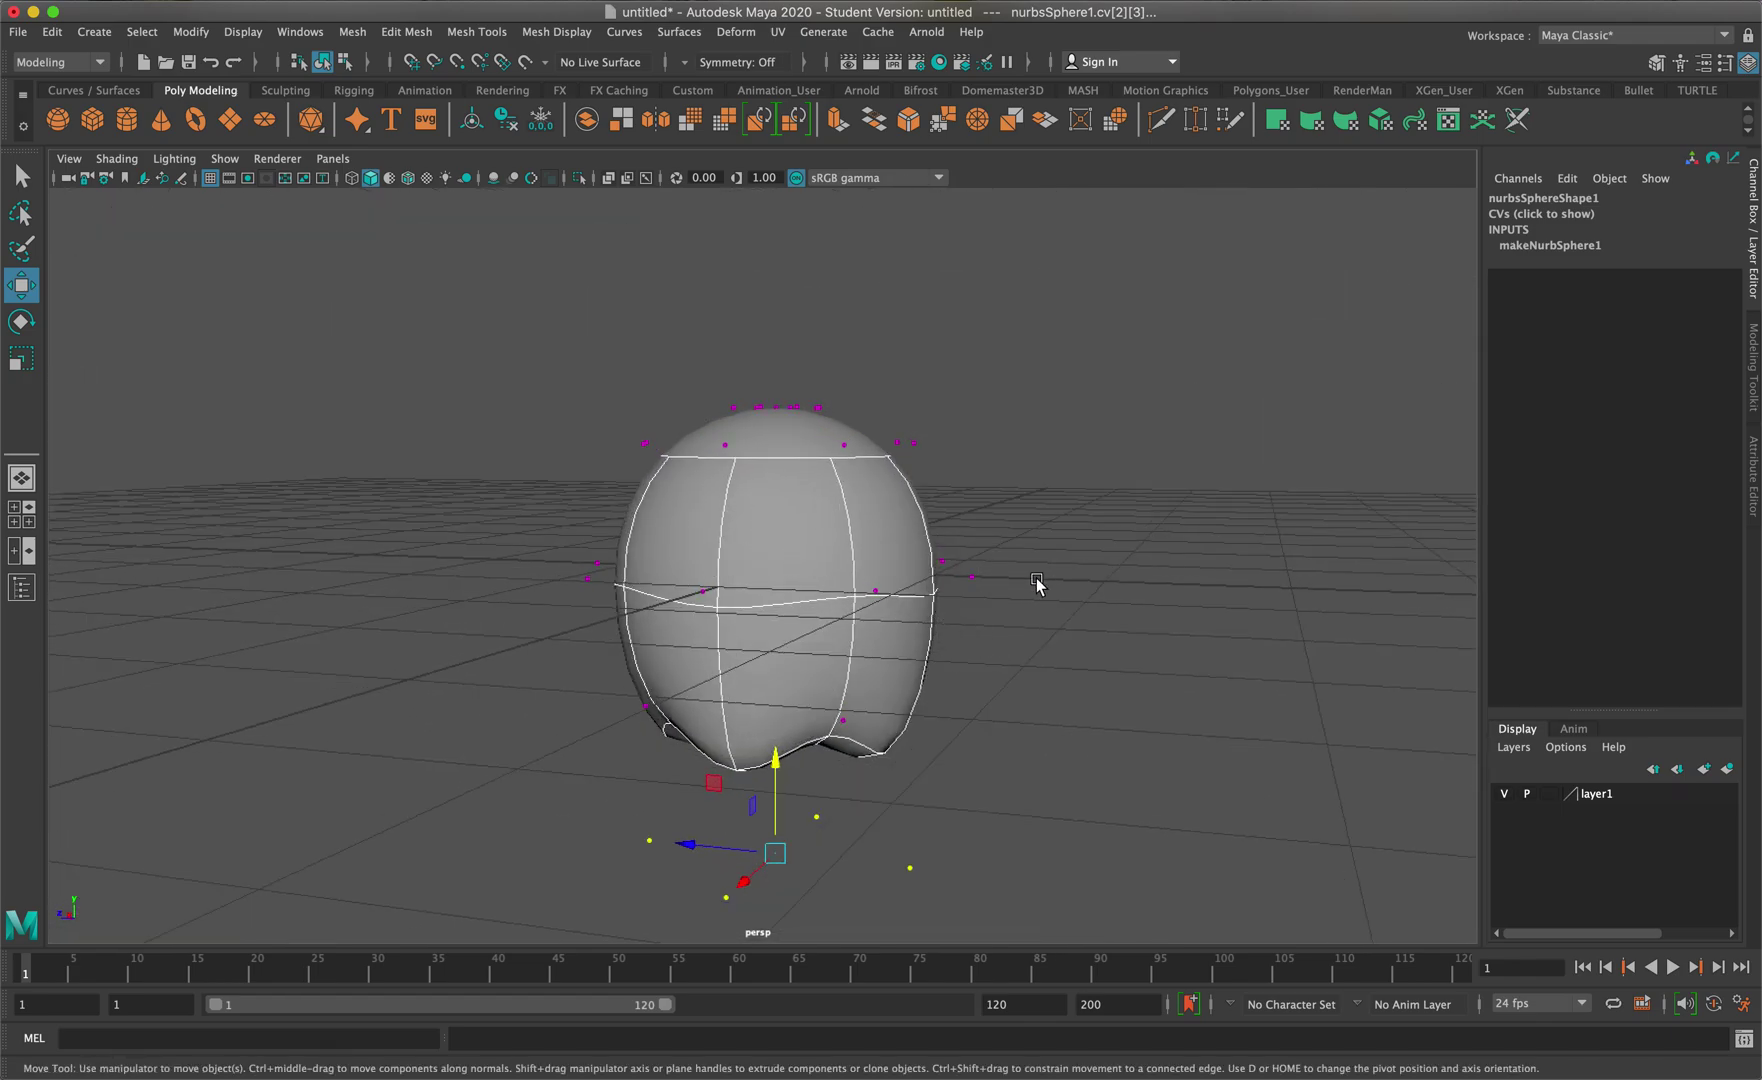
key(super+z)
Select the sphere in object mode and set its construction history's spans to 6
key(q)
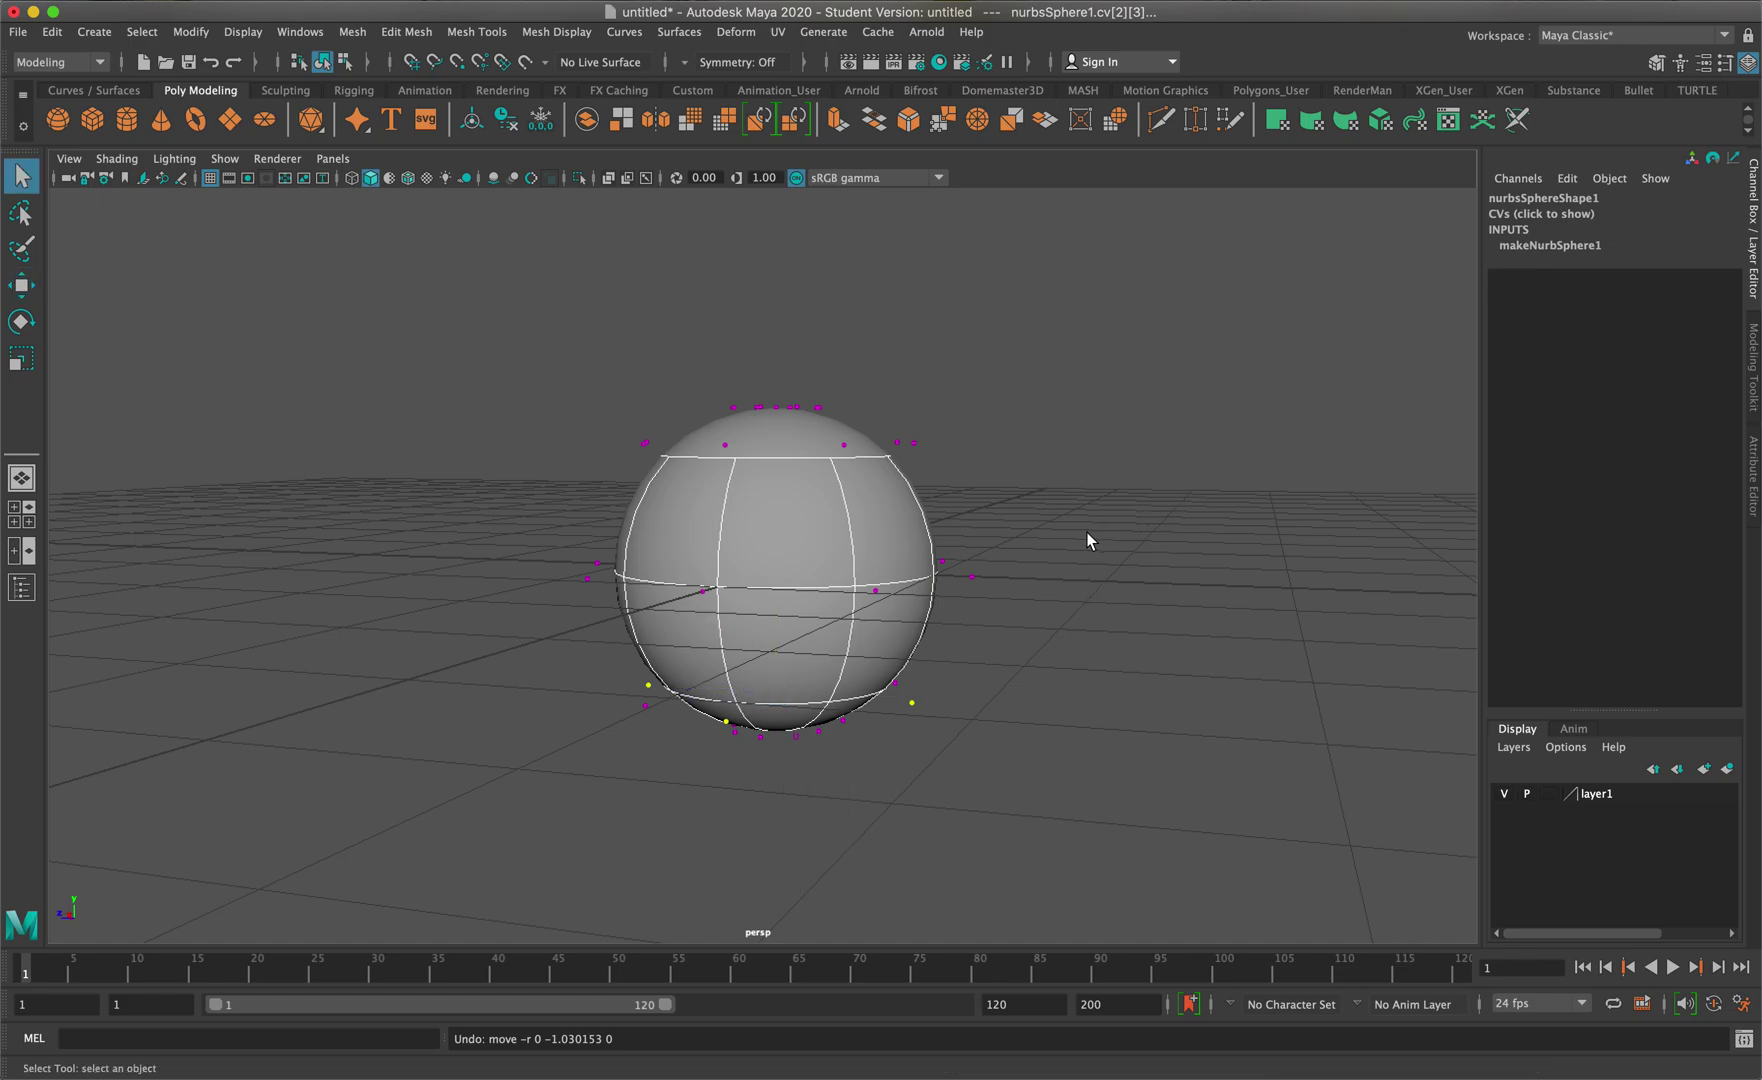
right_drag(865, 535, 963, 498)
click(837, 542)
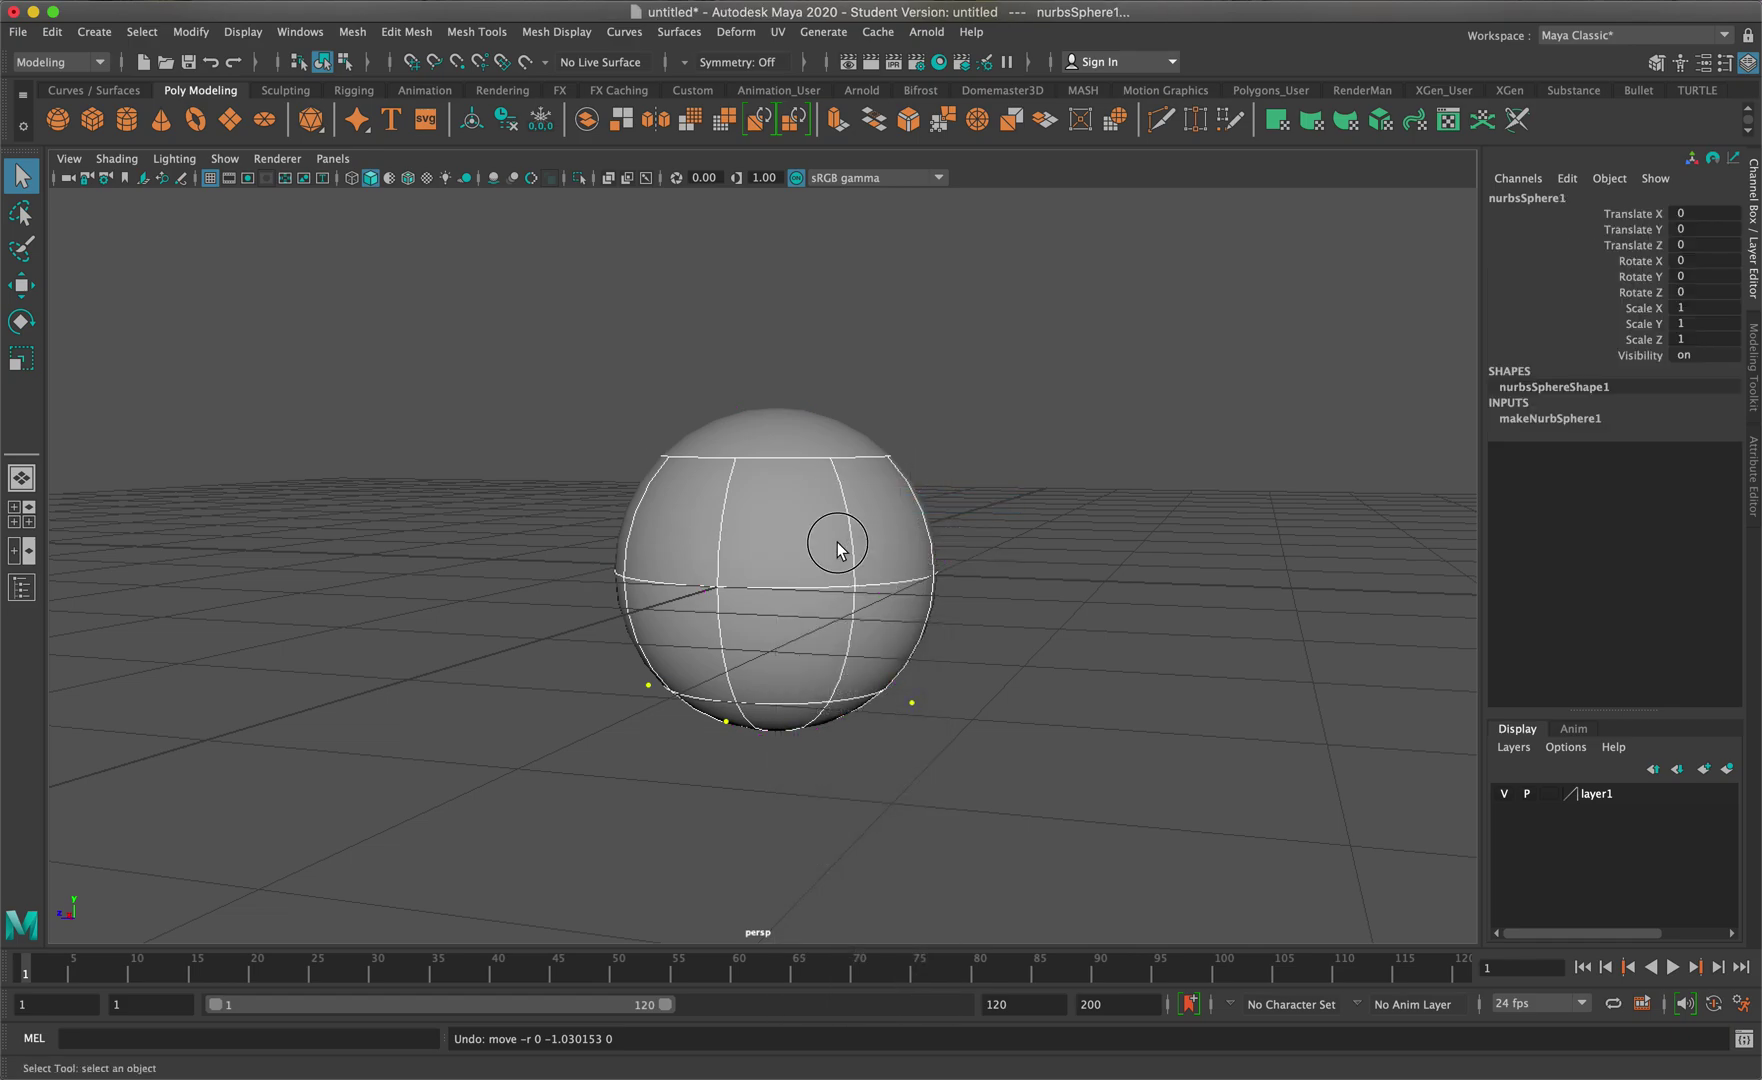
click(1539, 419)
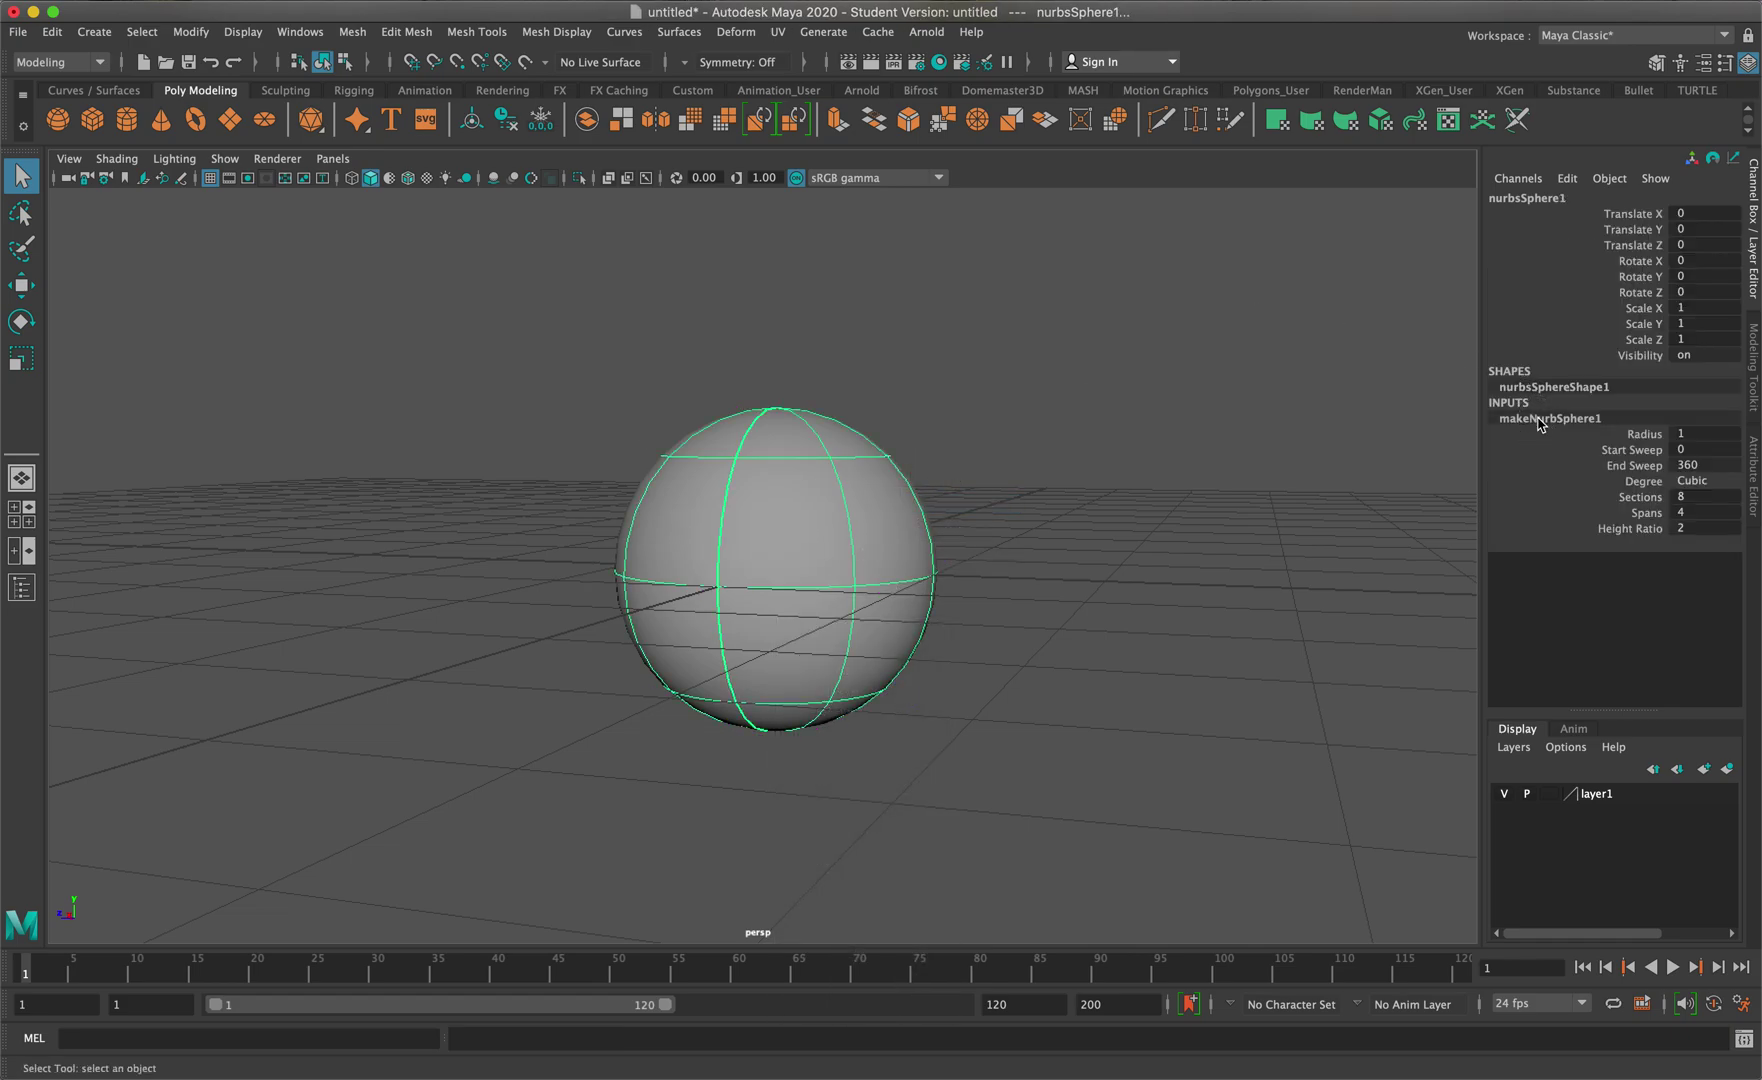
double_click(1700, 511)
text(6)
key(Return)
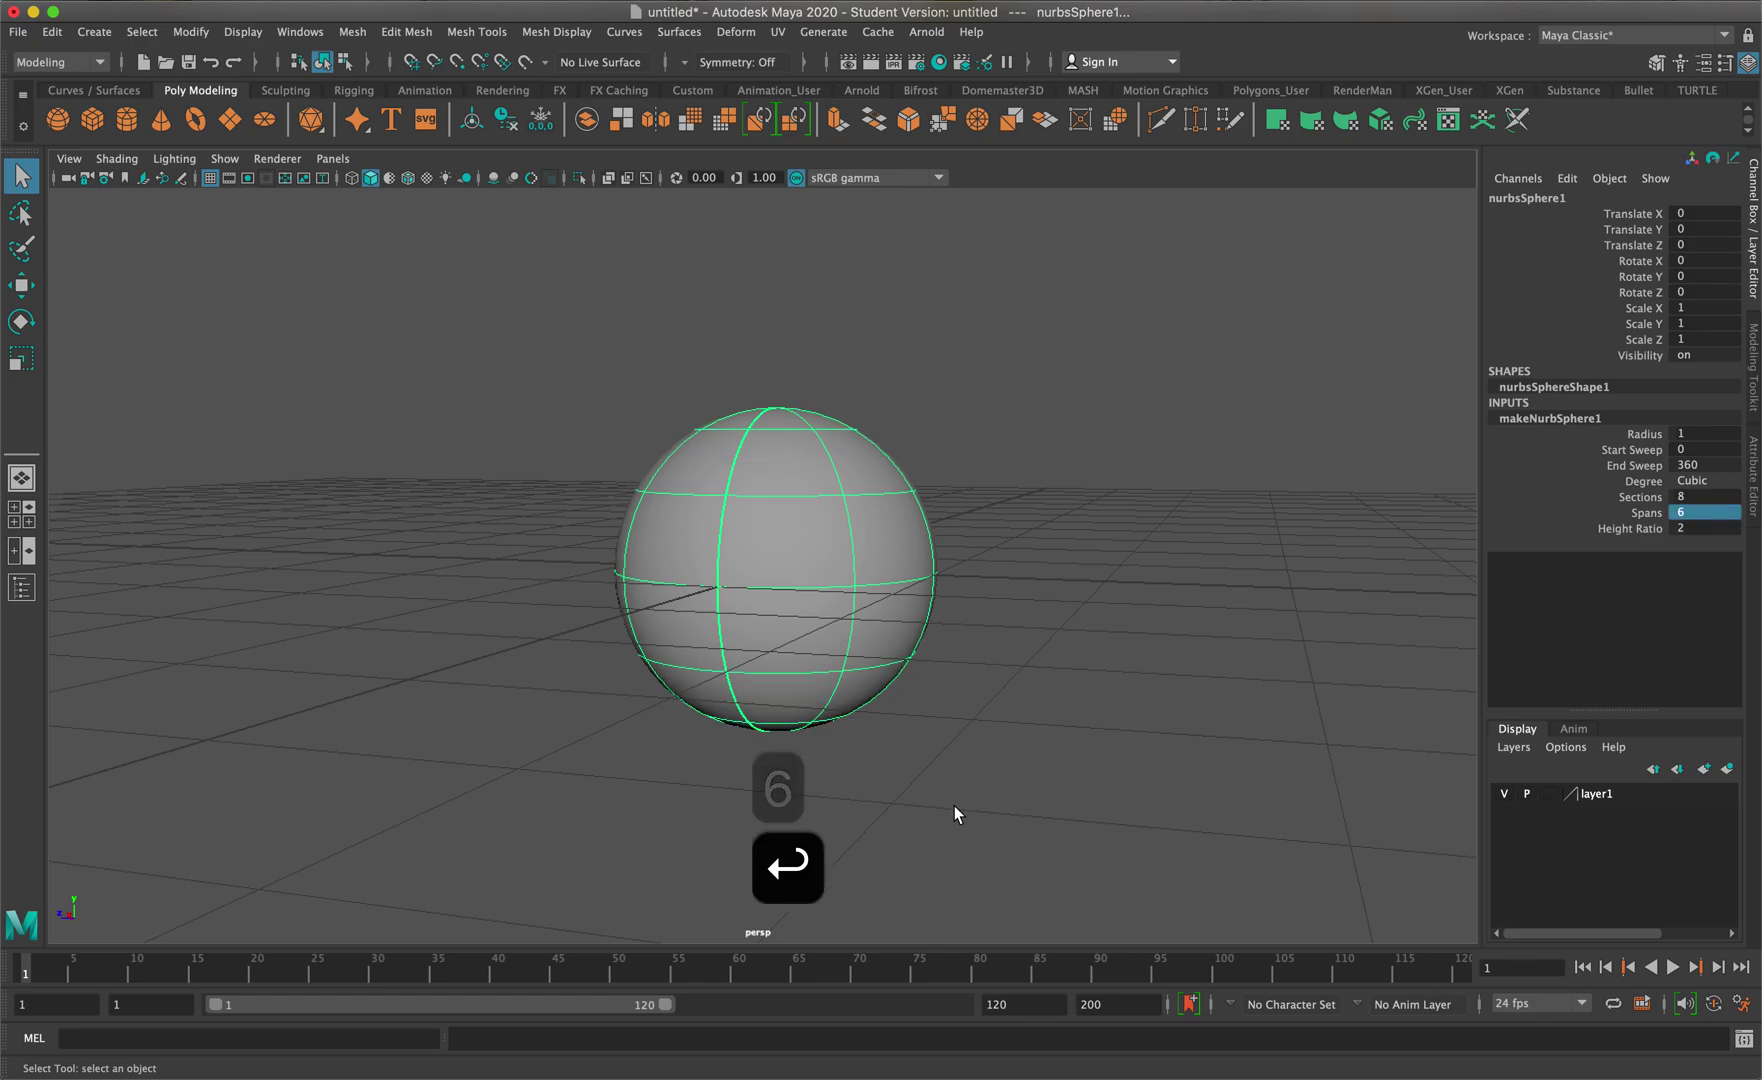
In control vertex mode, select four alternate vertices around the sphere's bottom pole and pull them straight down into root-like points
alt+drag(814, 585, 816, 455)
right_drag(793, 590, 760, 578)
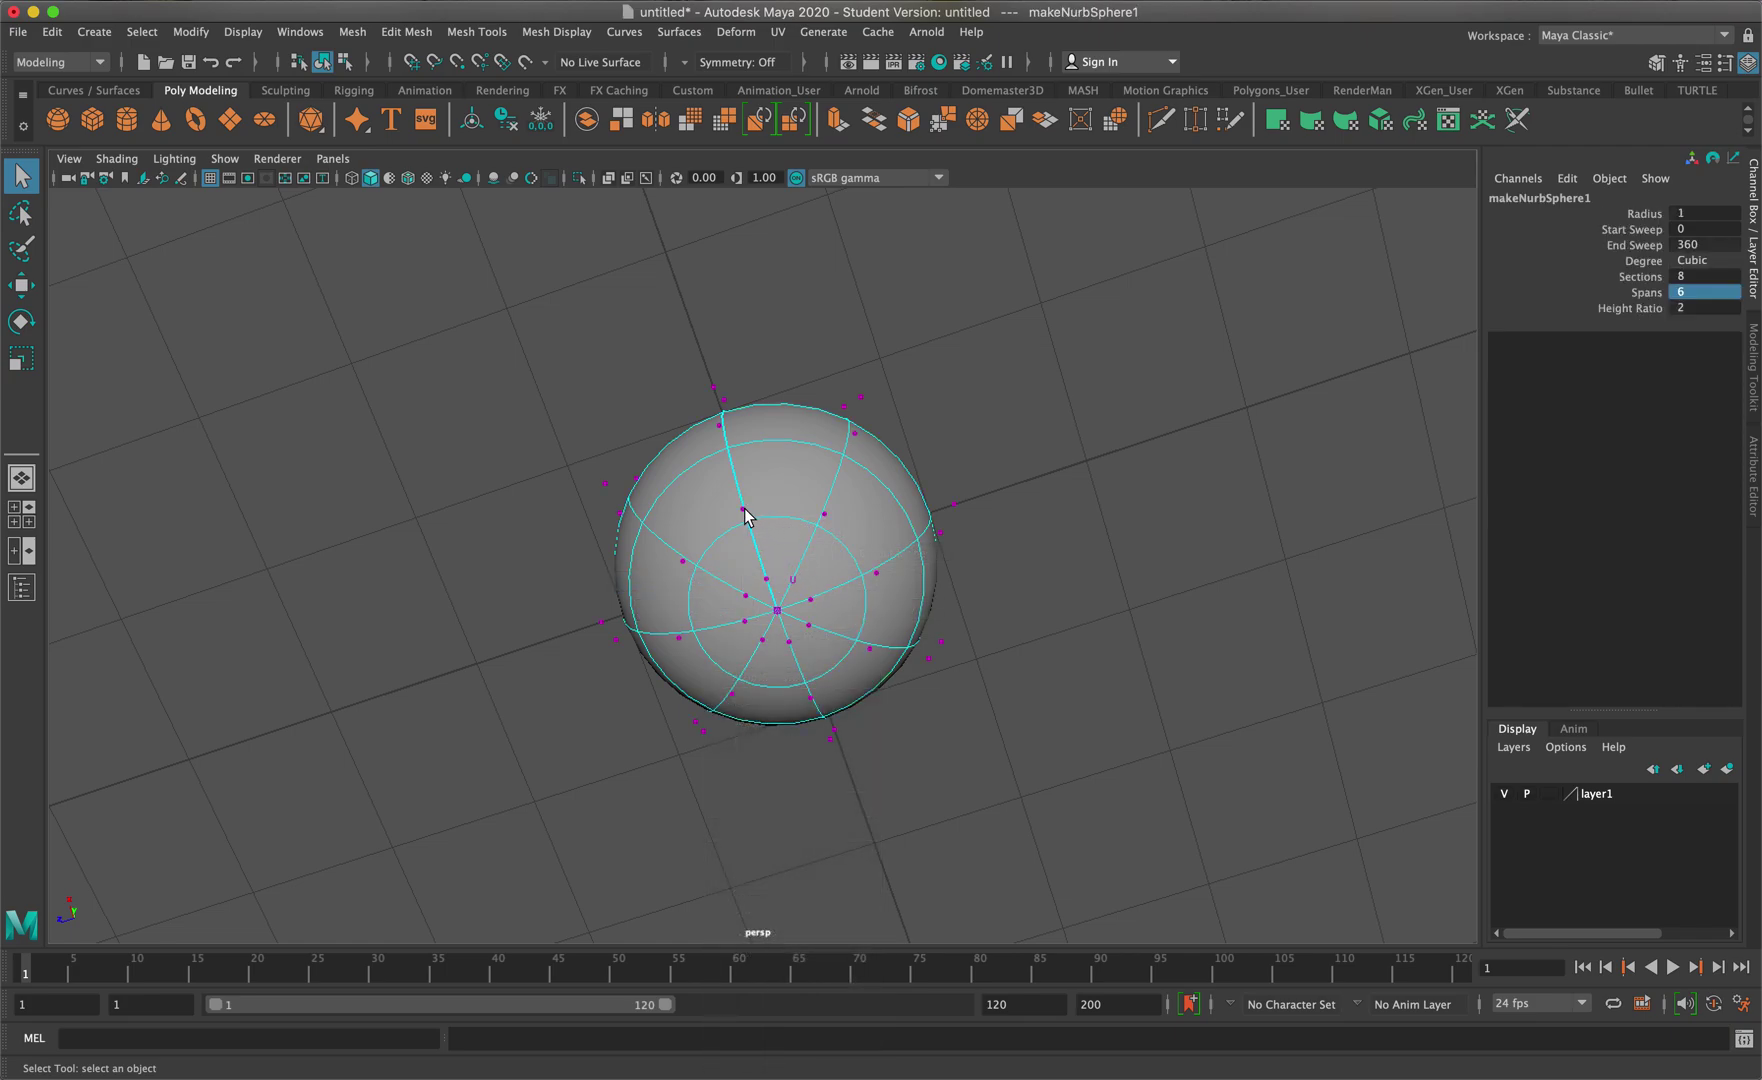
click(743, 511)
shift+click(877, 573)
shift+click(810, 698)
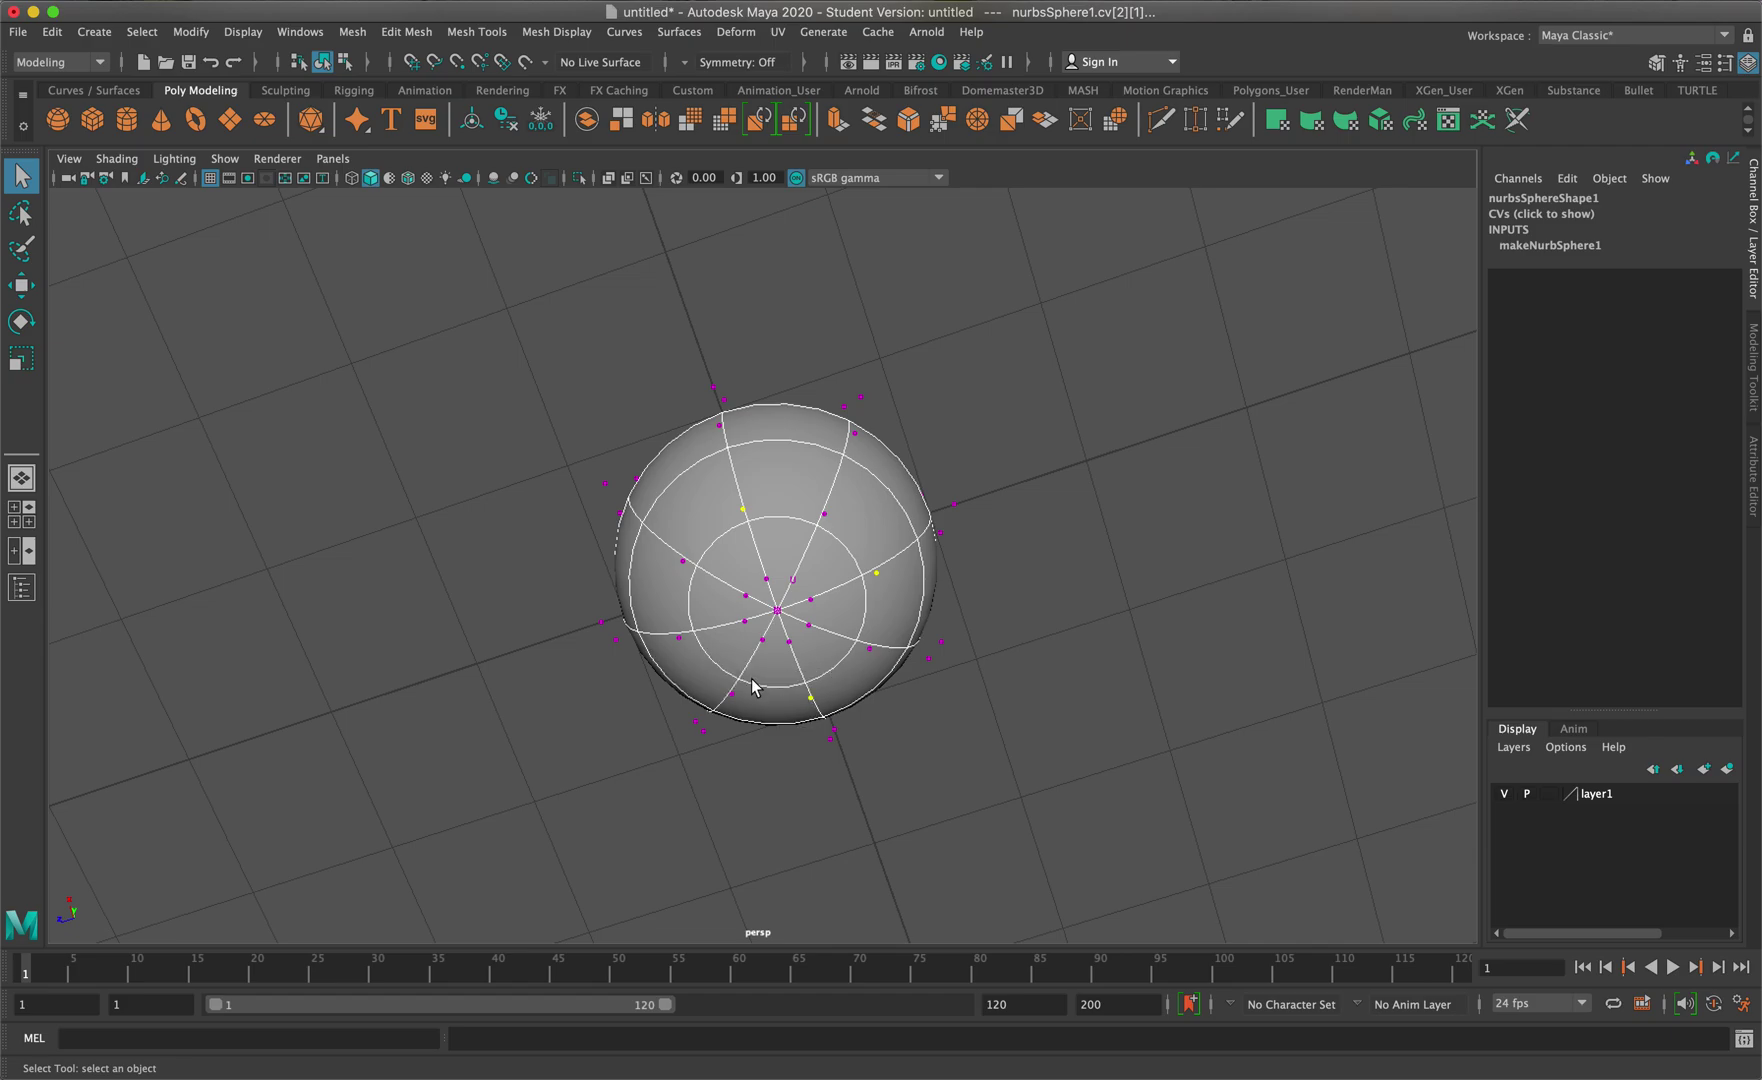
alt+drag(910, 630, 928, 738)
key(w)
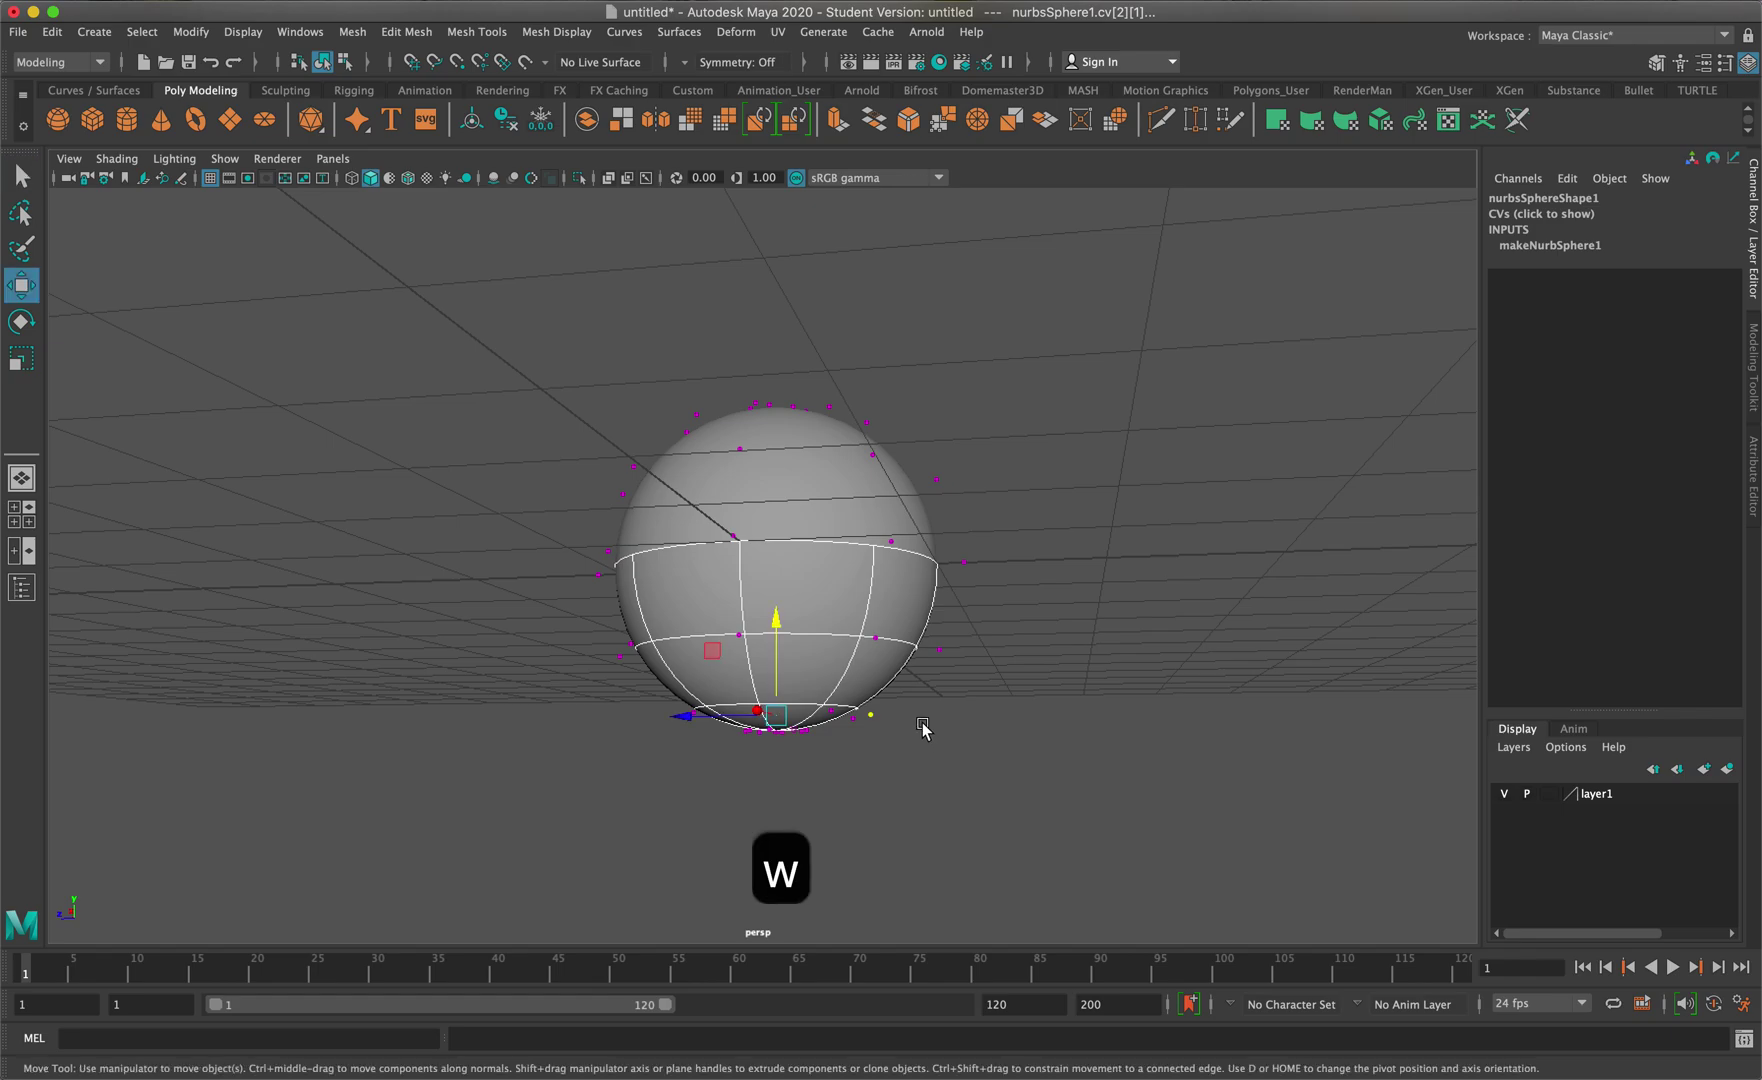
drag(777, 617, 778, 725)
alt+drag(1040, 650, 1090, 640)
drag(772, 723, 772, 722)
alt+drag(891, 625, 920, 667)
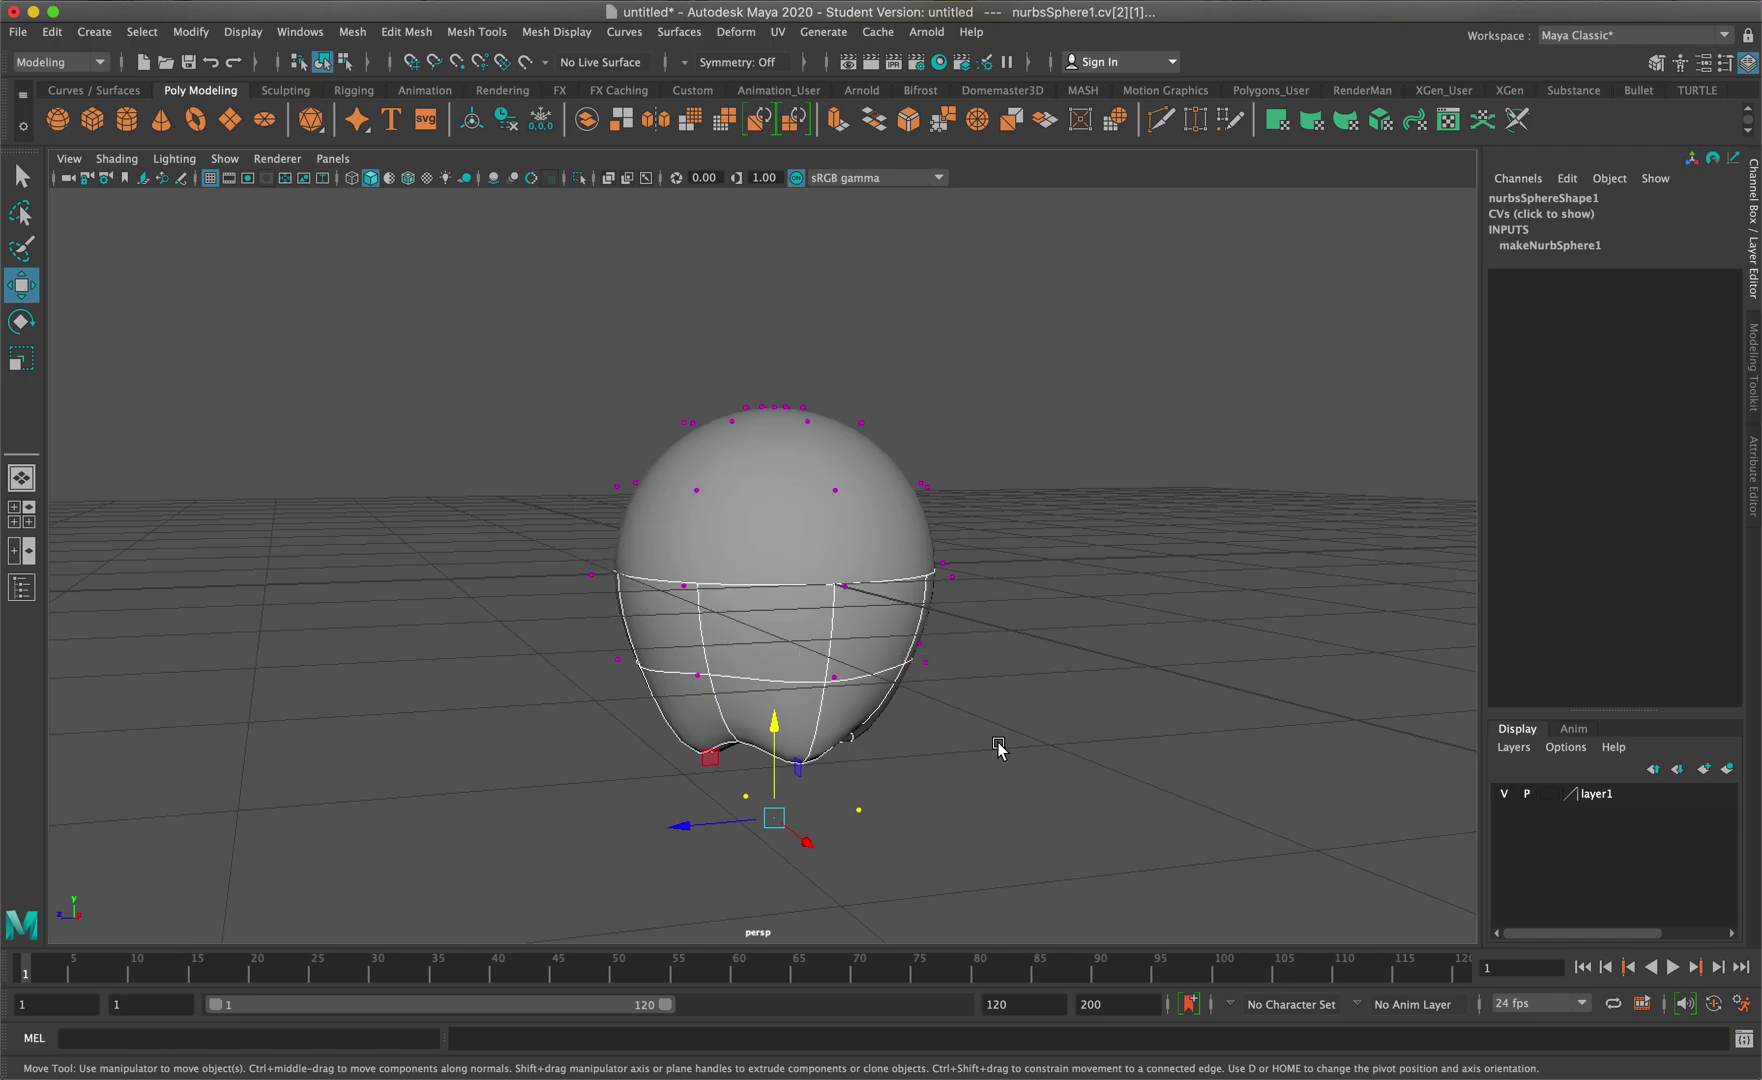
Switch to hull mode and scale the ring below the sphere's middle slightly outward in all directions
right_drag(881, 581, 944, 586)
click(890, 672)
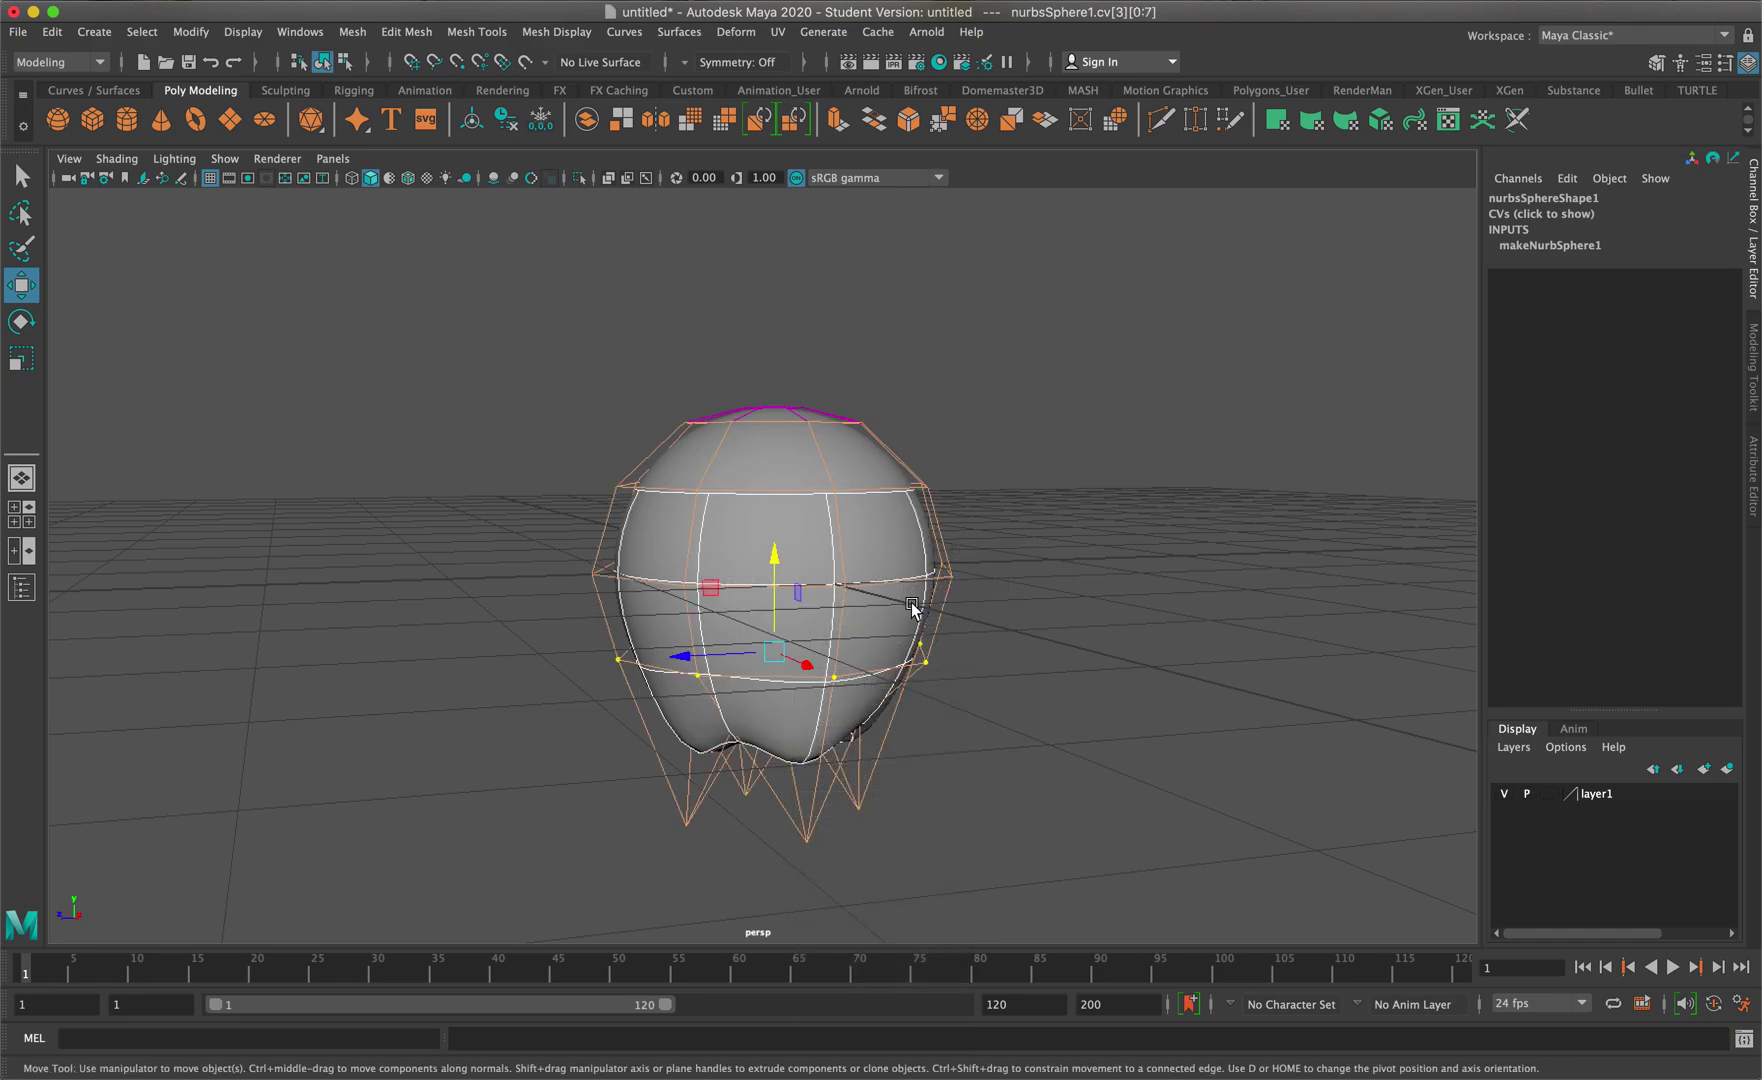
key(r)
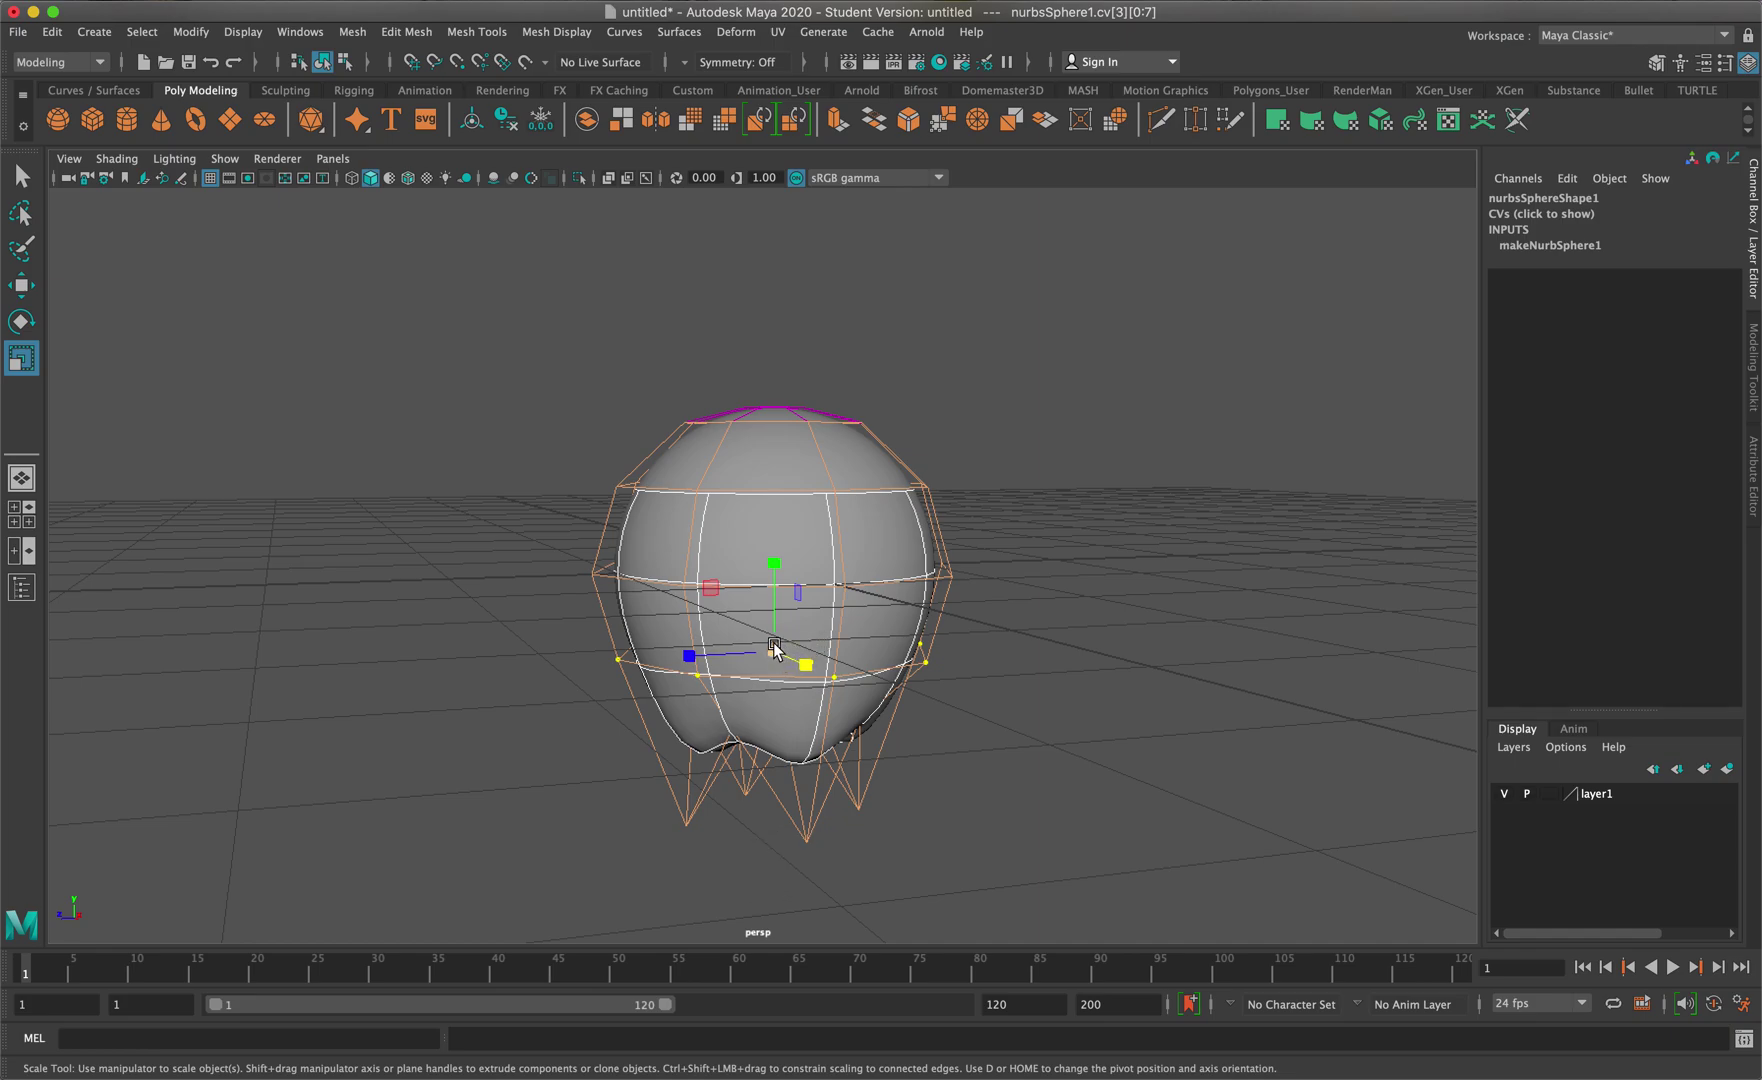
drag(775, 654, 780, 650)
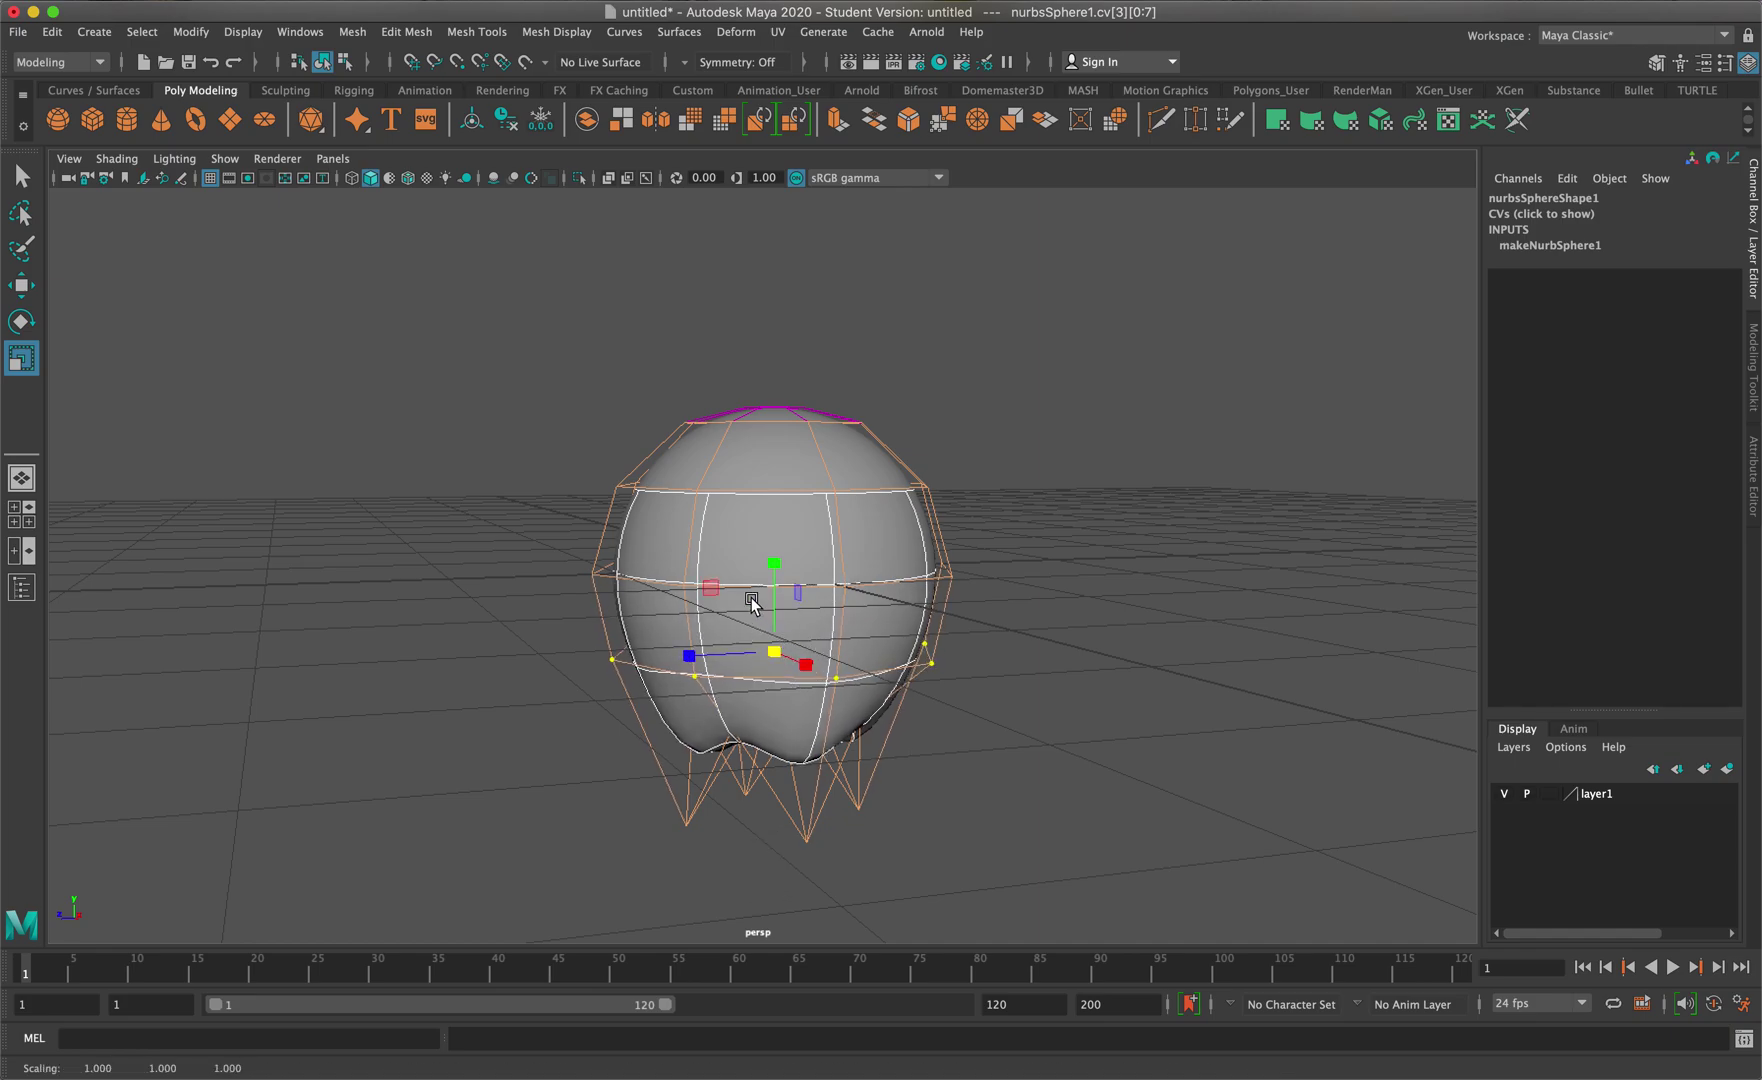
Scale the sphere's middle hull ring slightly inward, and the ring directly below it slightly inward as well
click(640, 578)
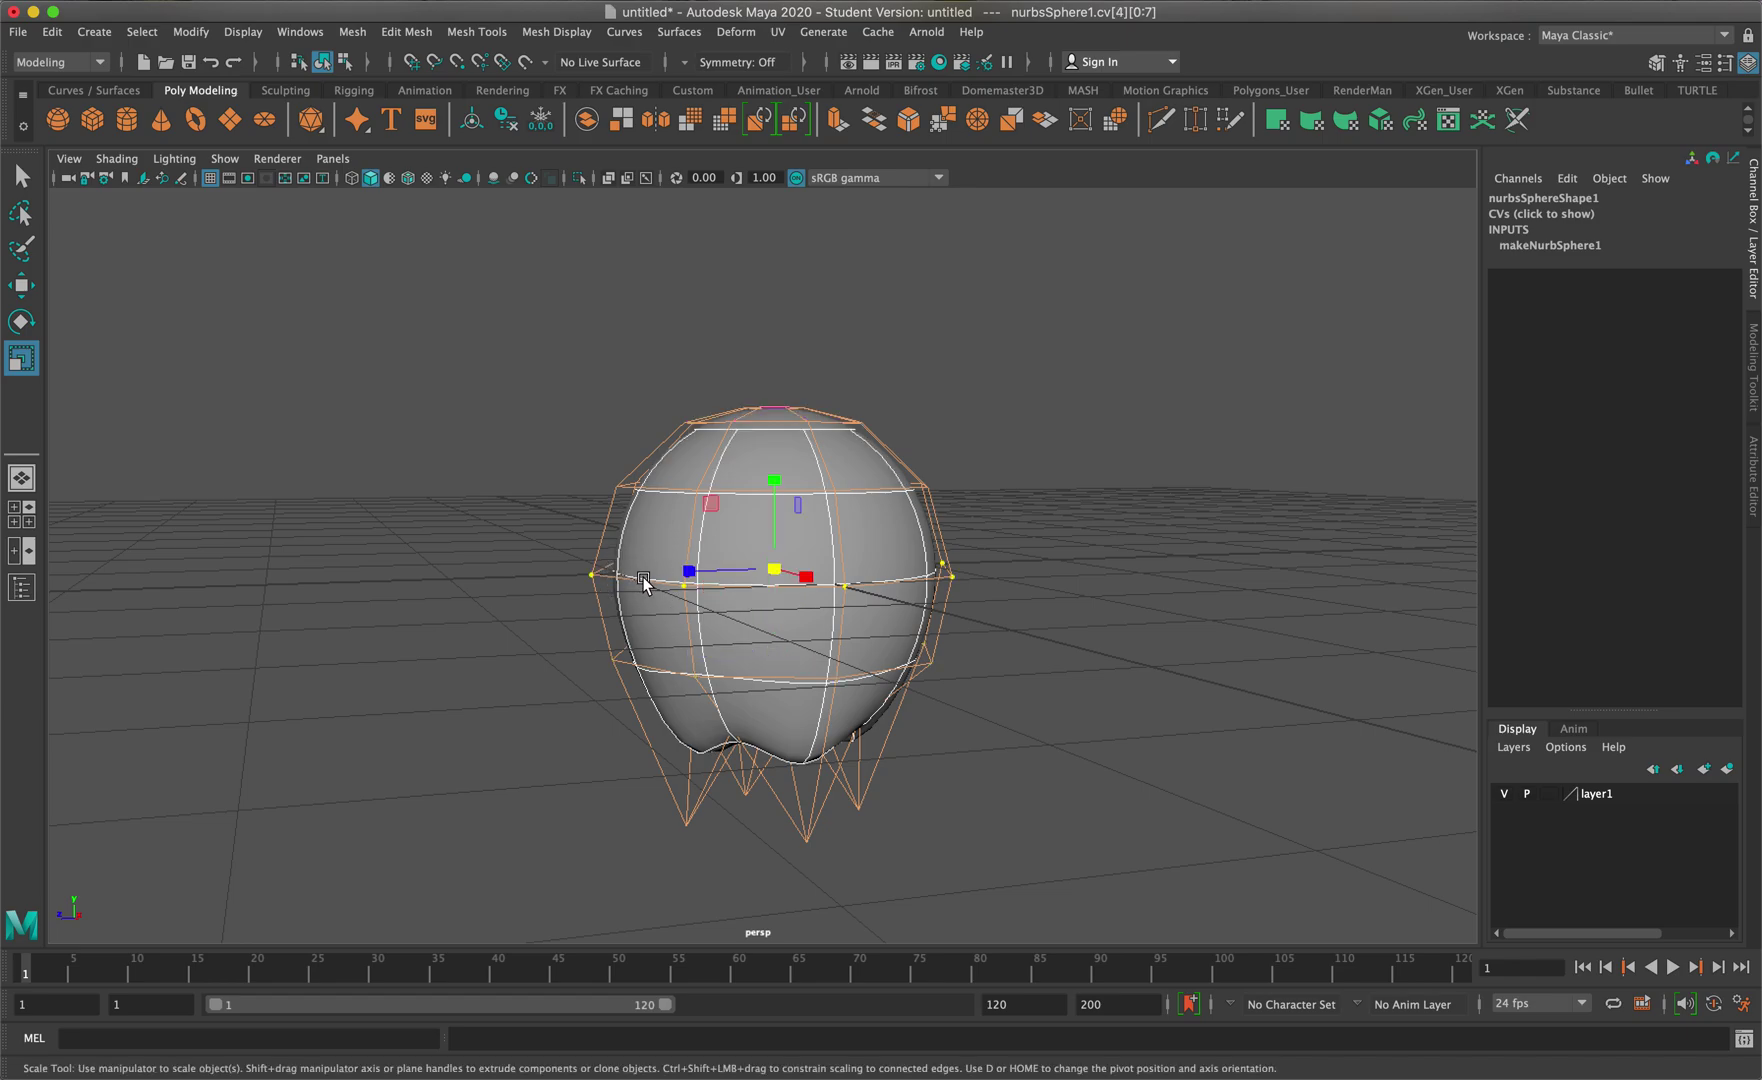
drag(772, 567, 766, 568)
click(787, 676)
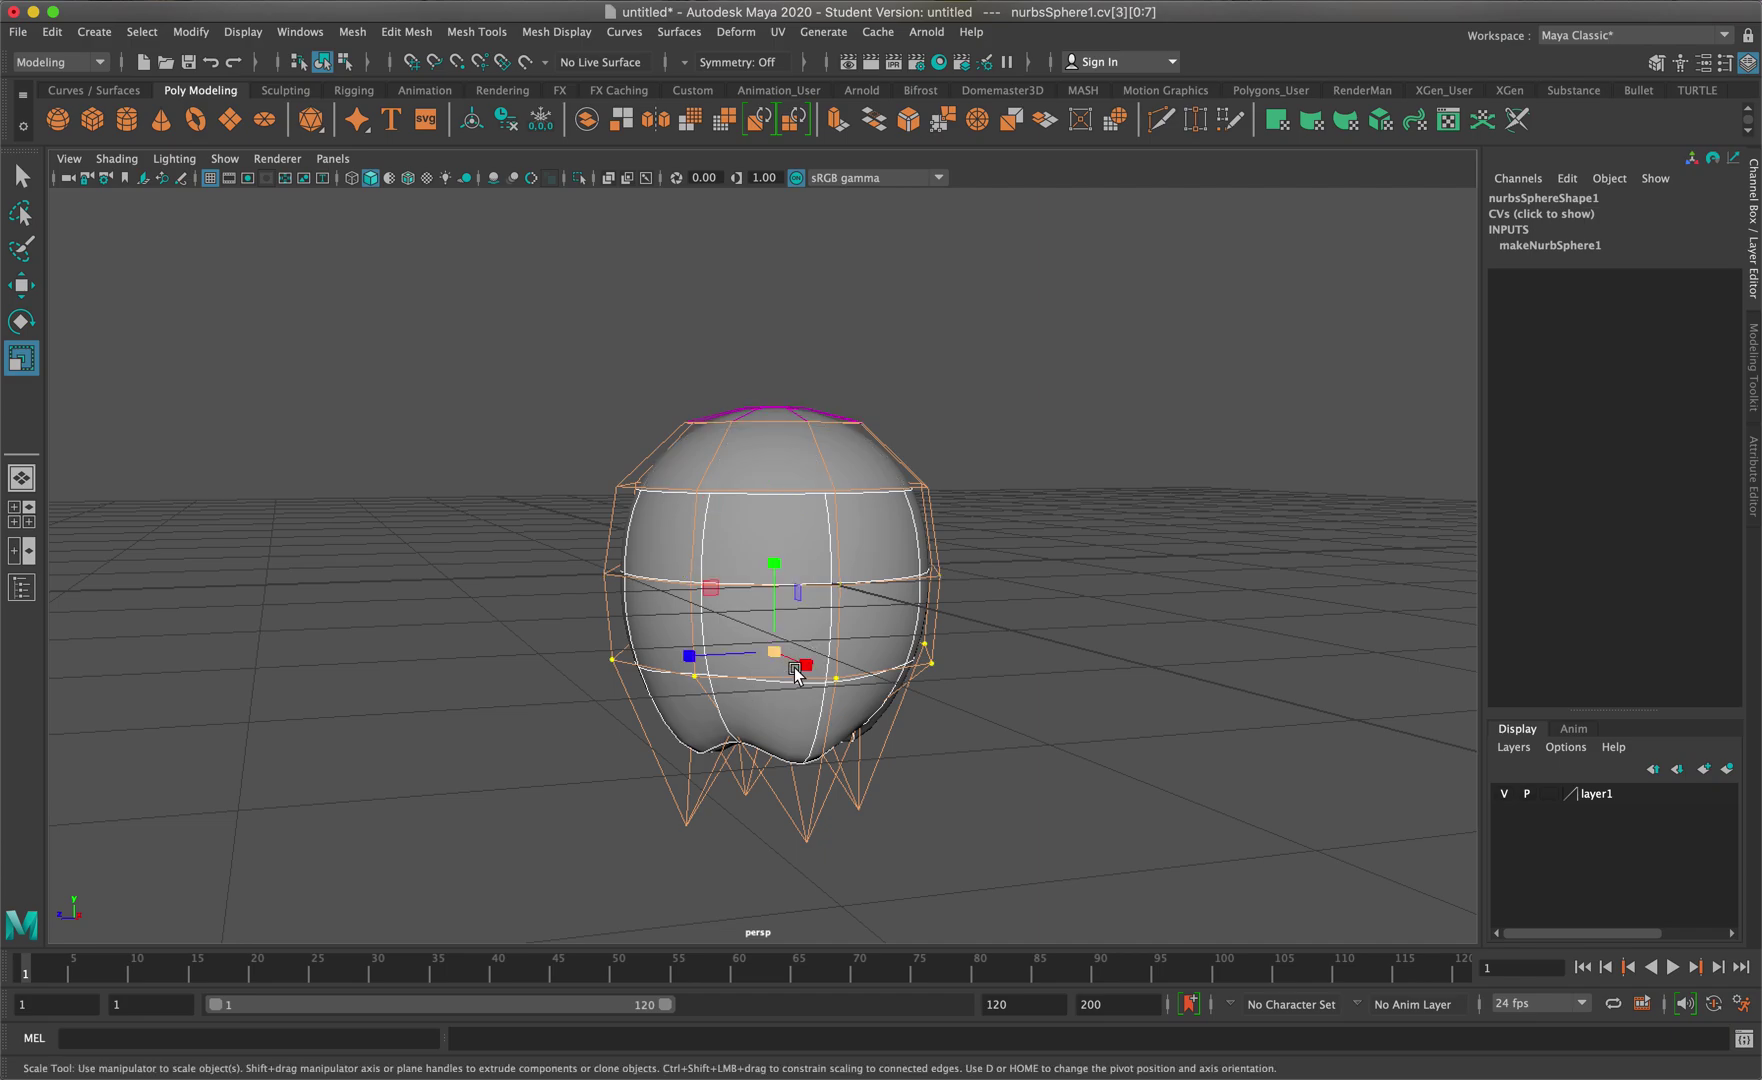
drag(778, 655, 775, 652)
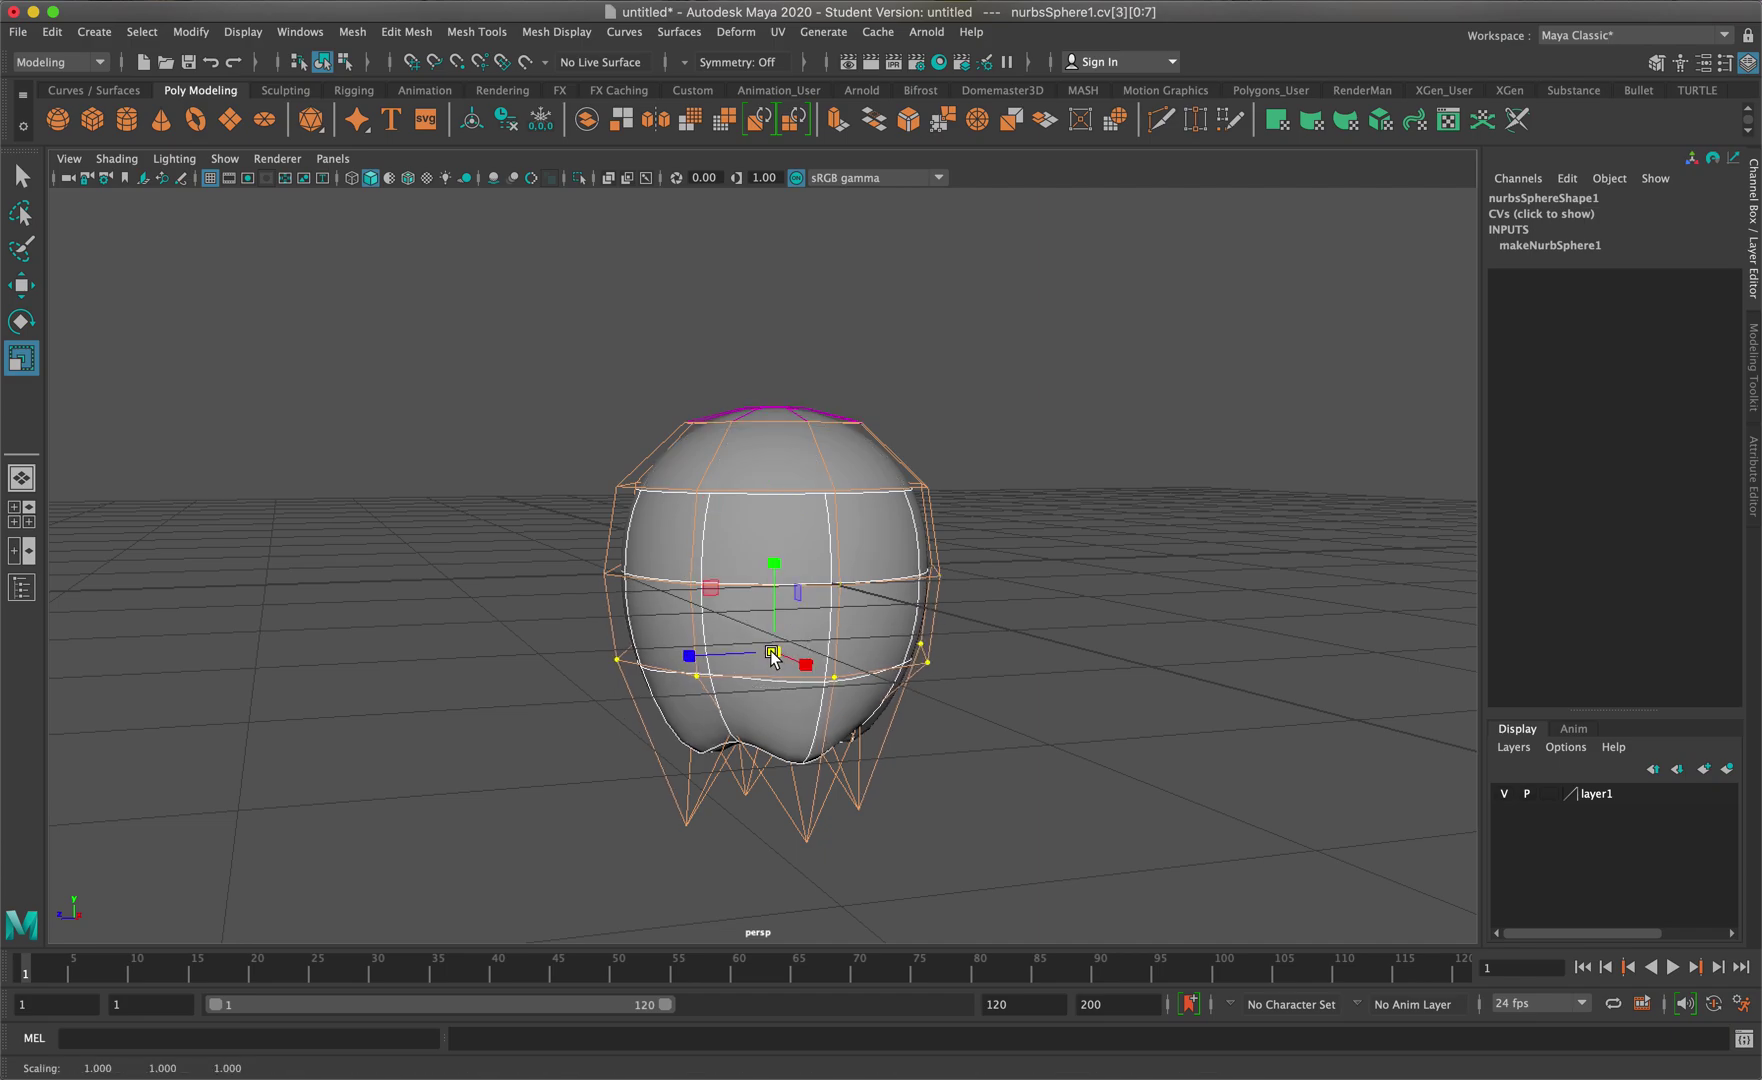
Scale the hull ring directly above the sphere's middle slightly outward in all directions
click(800, 487)
drag(788, 491, 816, 499)
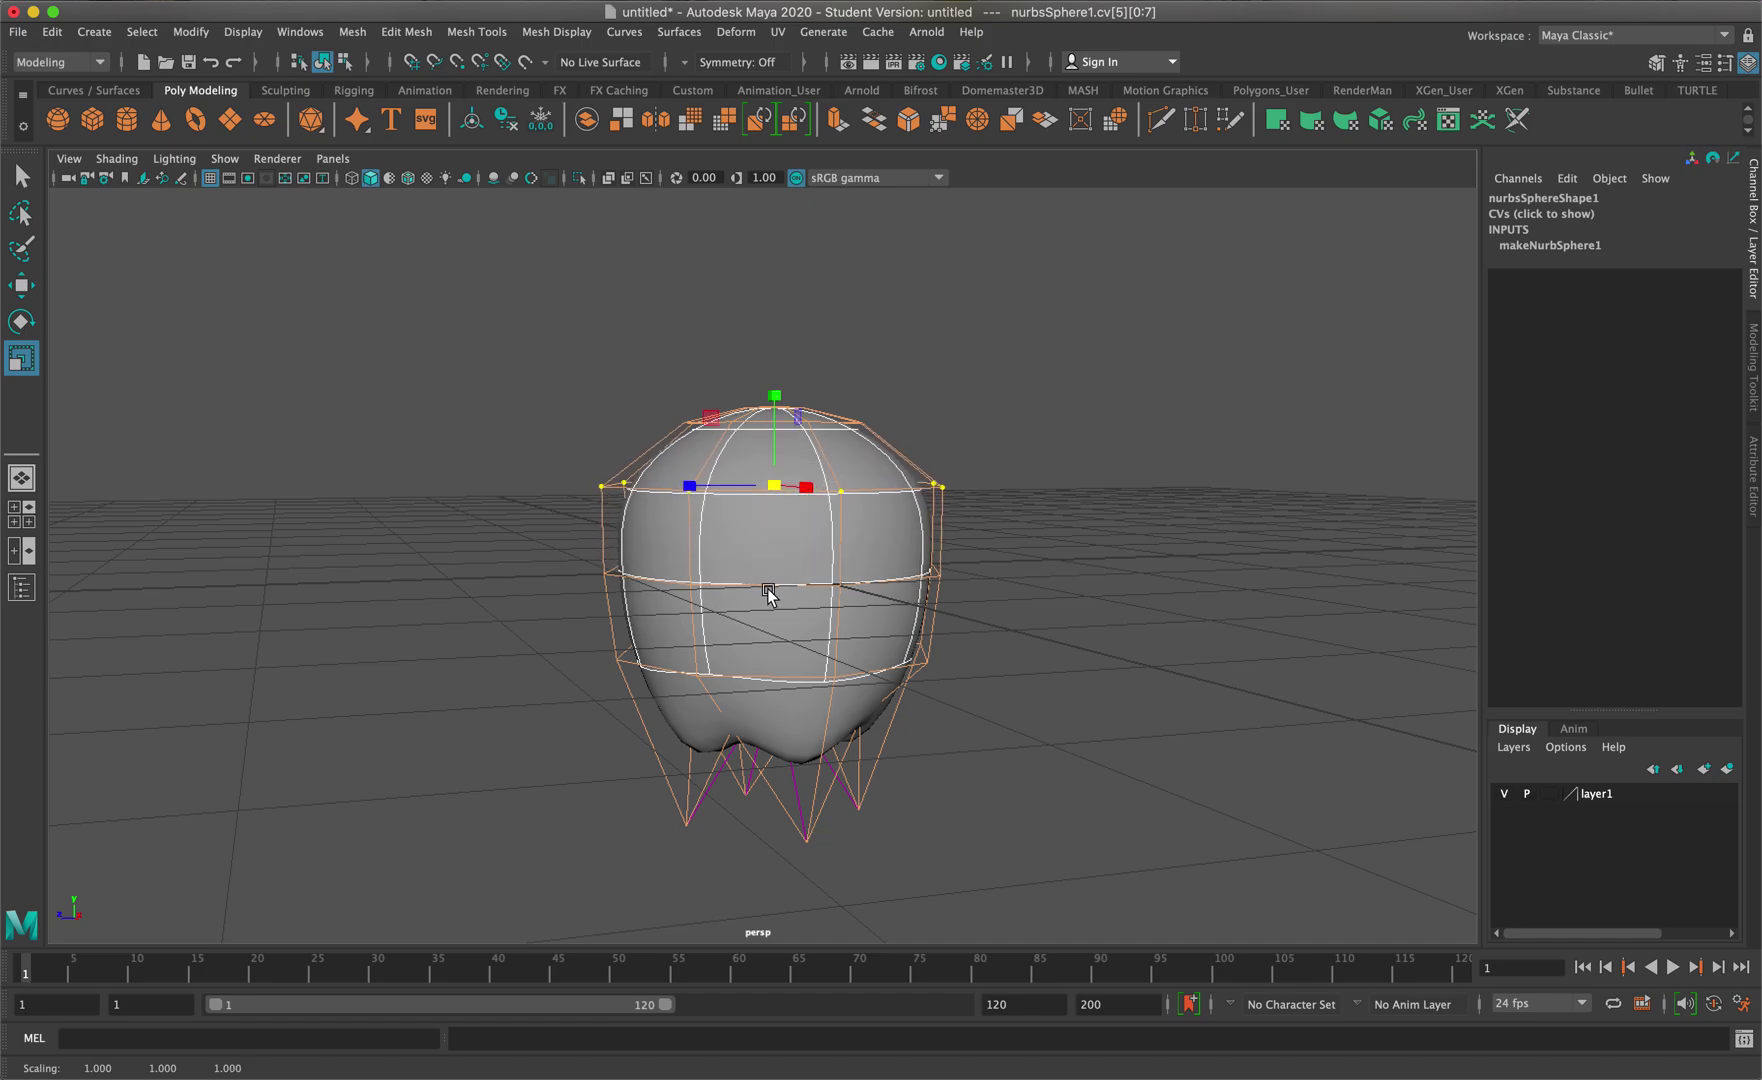
Return the sphere to object mode, clear the selection and examine the rounded shape from its side
right_drag(825, 518, 1032, 473)
click(971, 530)
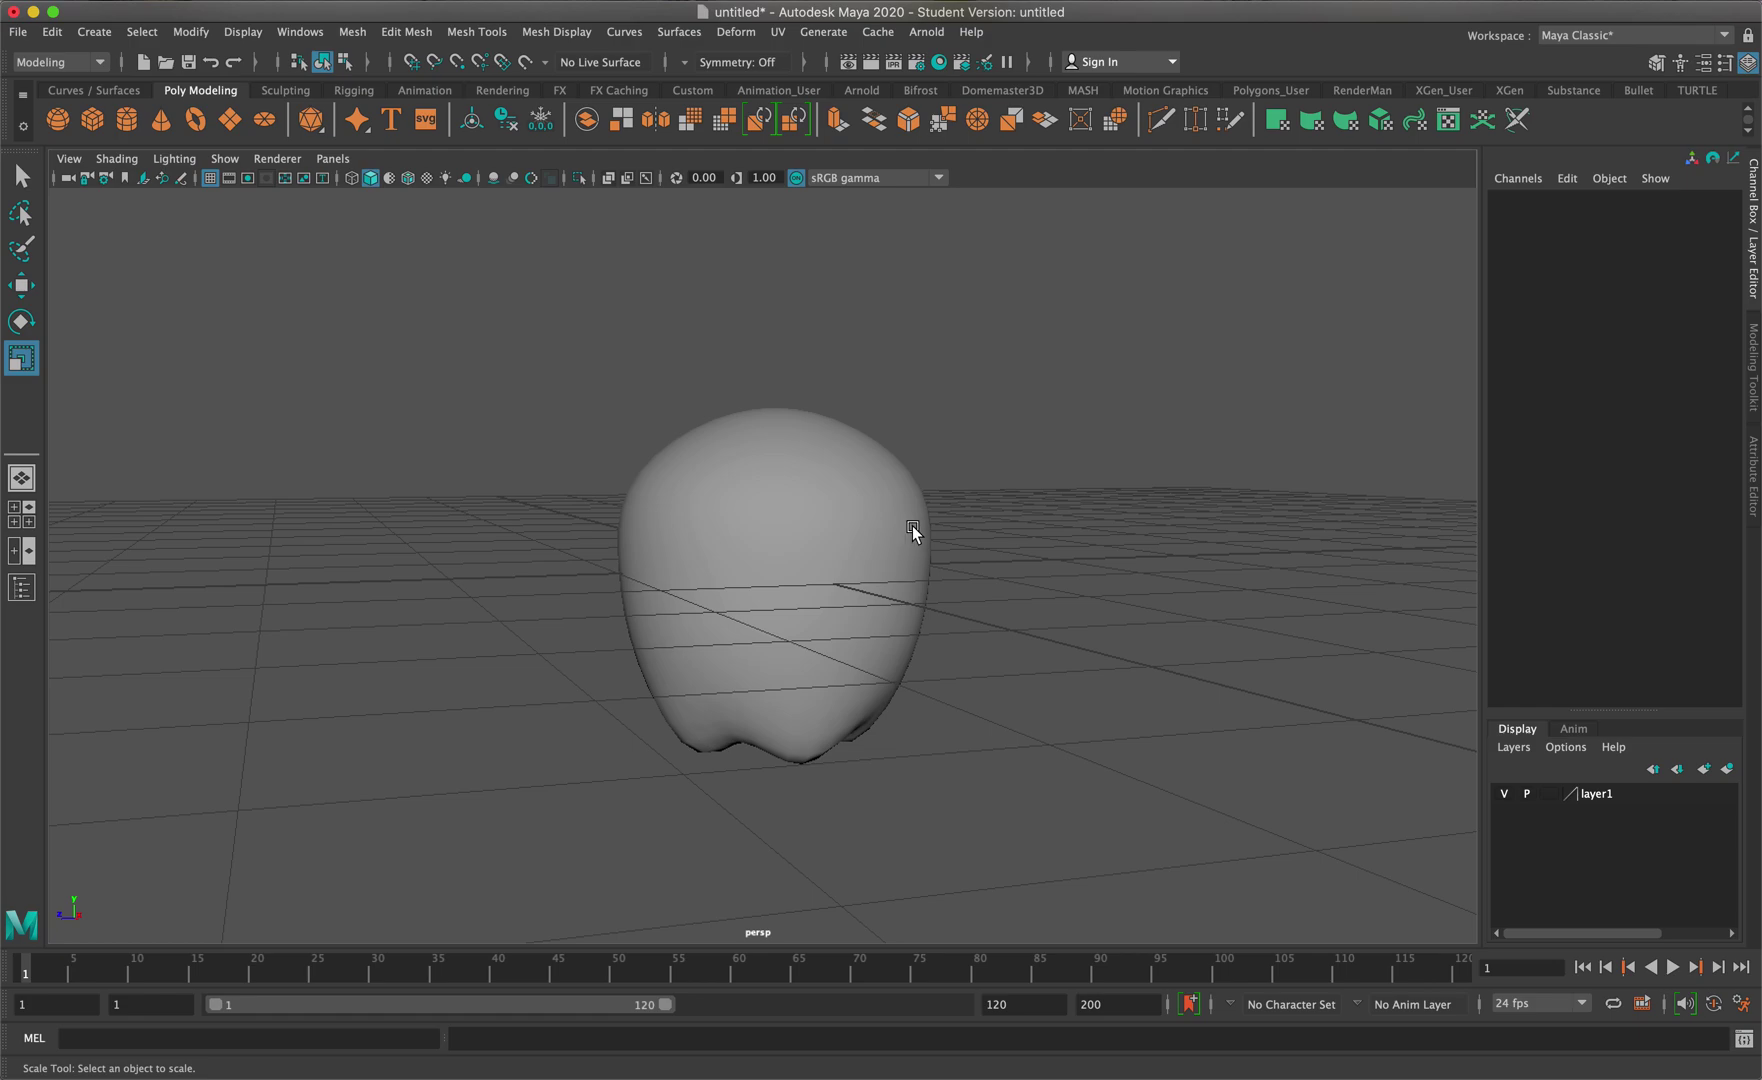
mouse_move(916, 522)
alt+mouse_down()
mouse_move(963, 522)
mouse_move(946, 536)
alt+mouse_up()
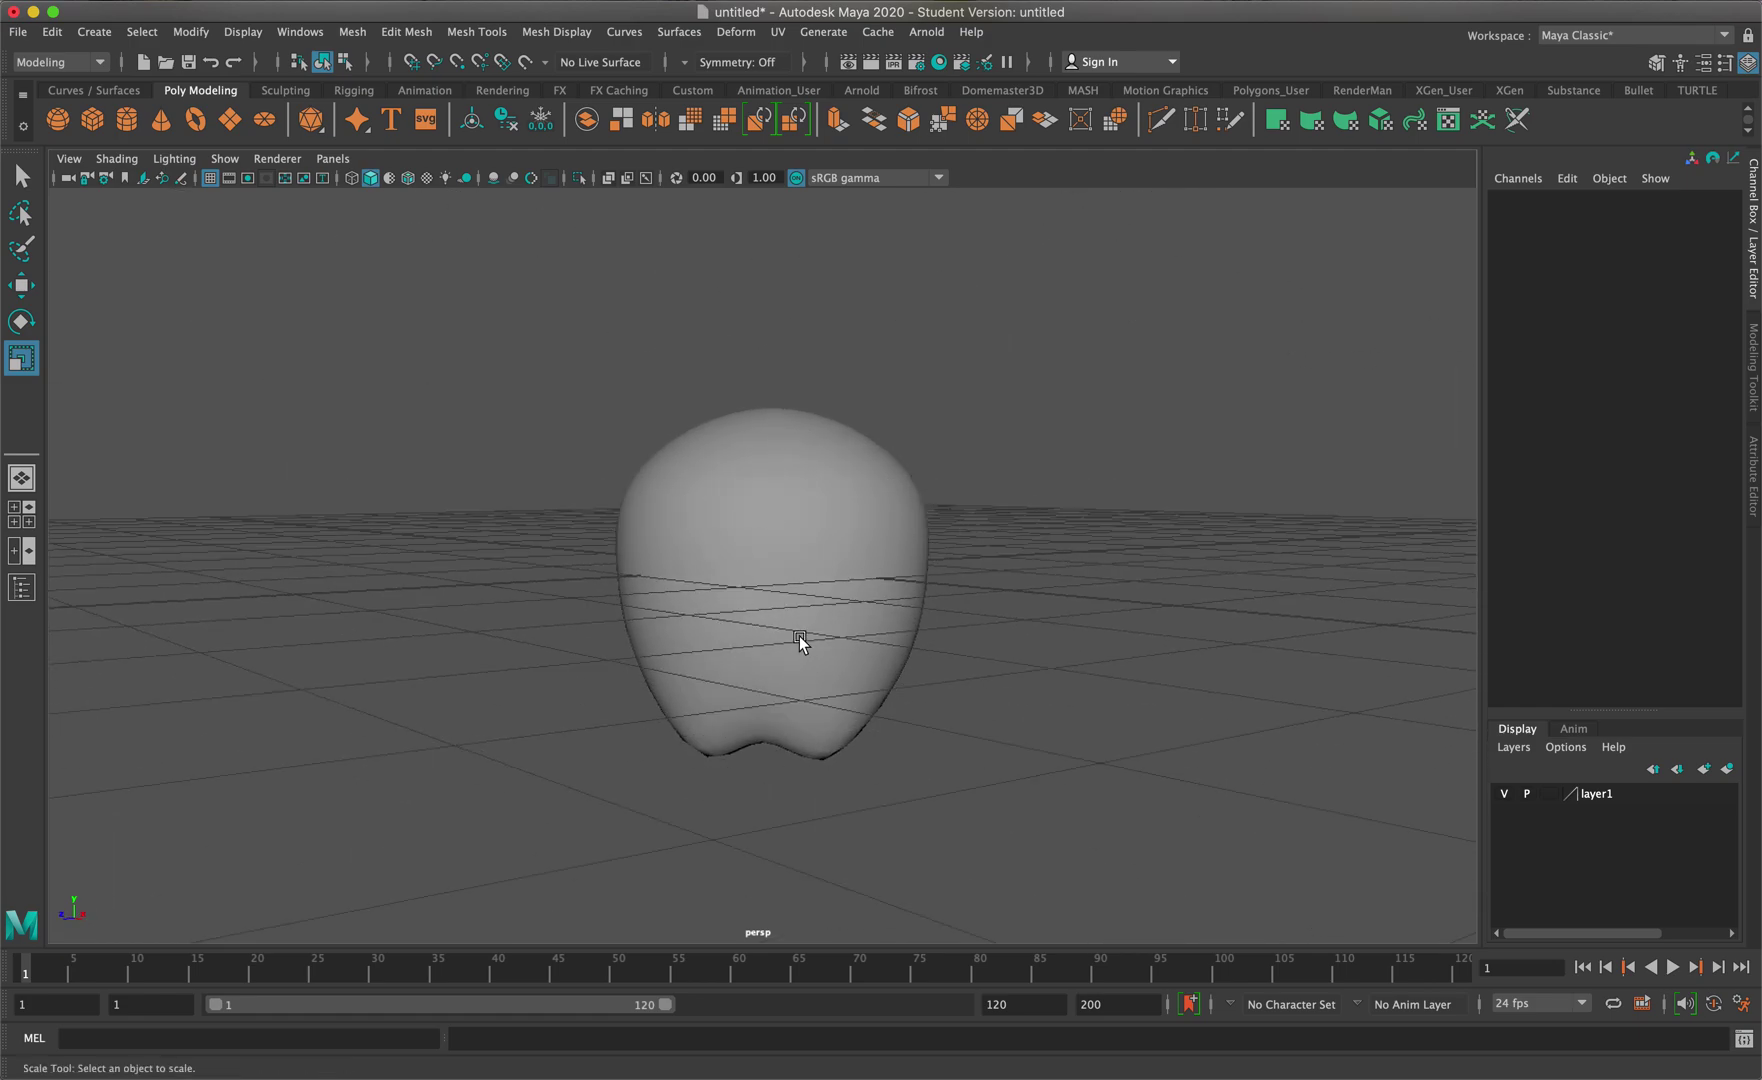
mouse_move(897, 570)
alt+mouse_down()
mouse_move(818, 605)
mouse_move(889, 563)
alt+mouse_up()
In control vertex mode, select four alternate vertices of the ring above the middle and raise them about 1.36 units in Y
click(820, 603)
right_drag(880, 536, 822, 531)
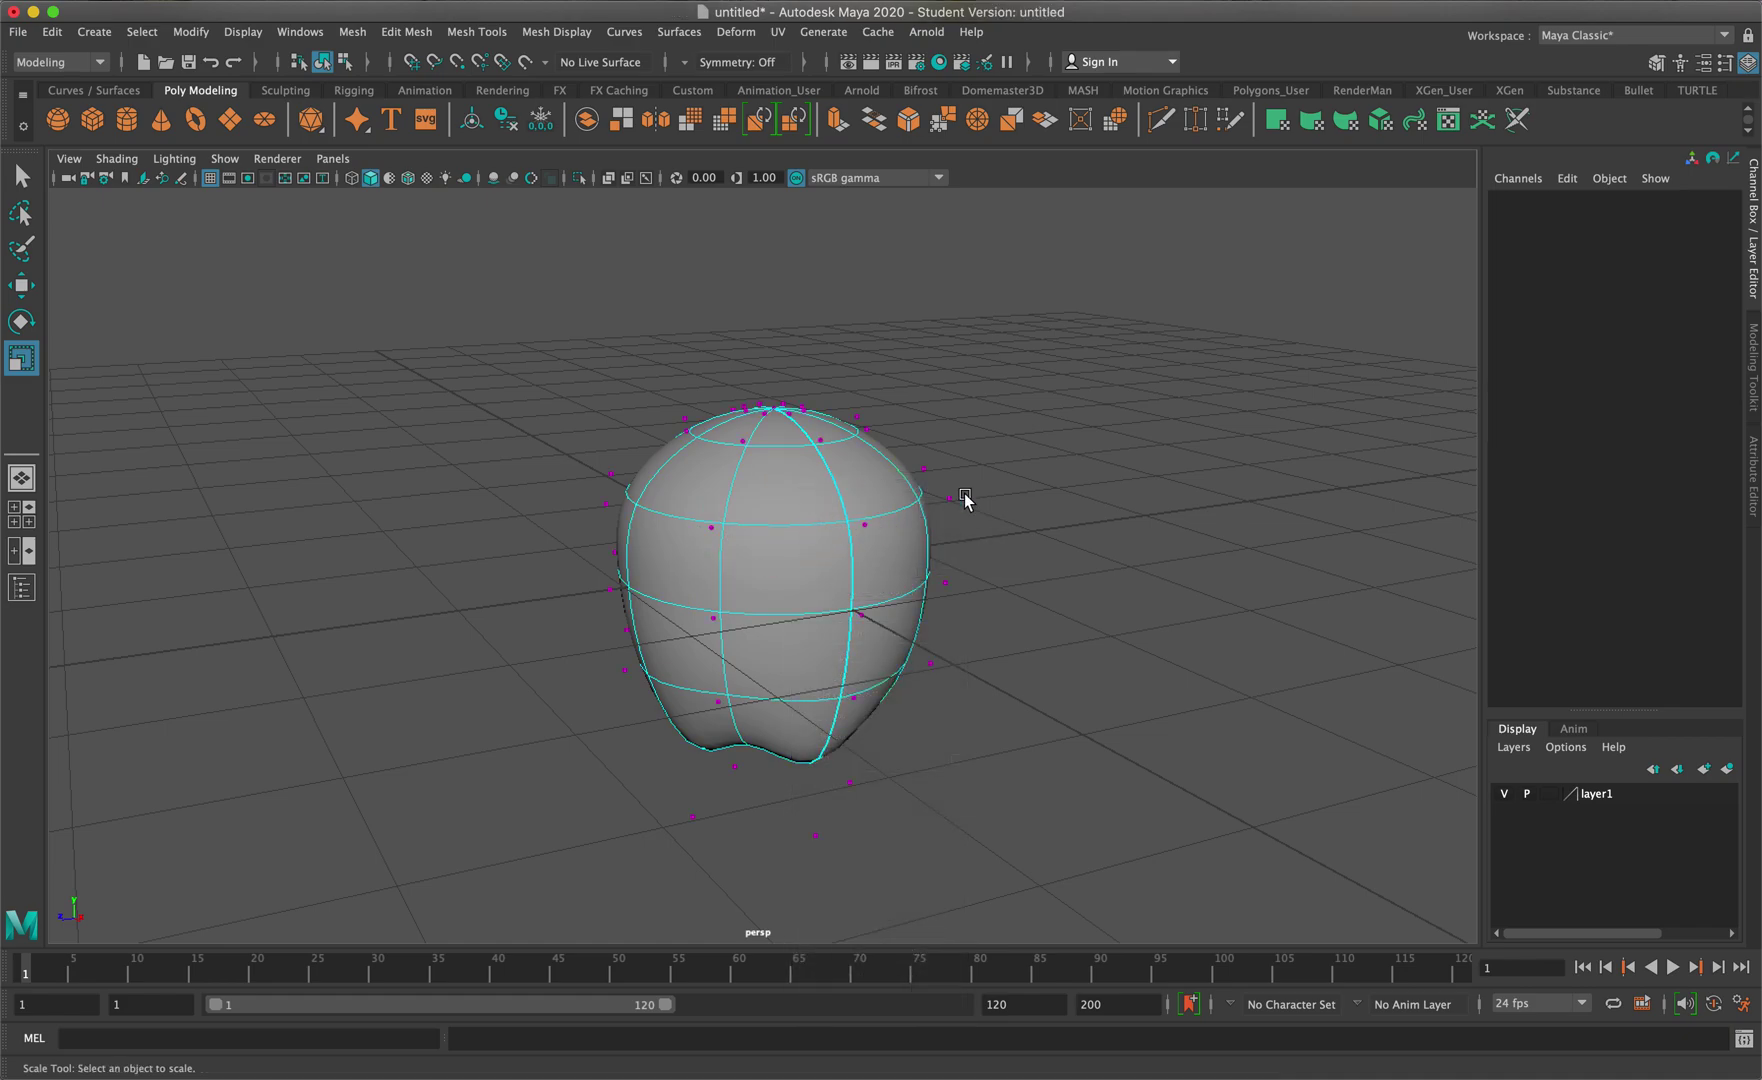
alt+drag(1025, 633, 1018, 585)
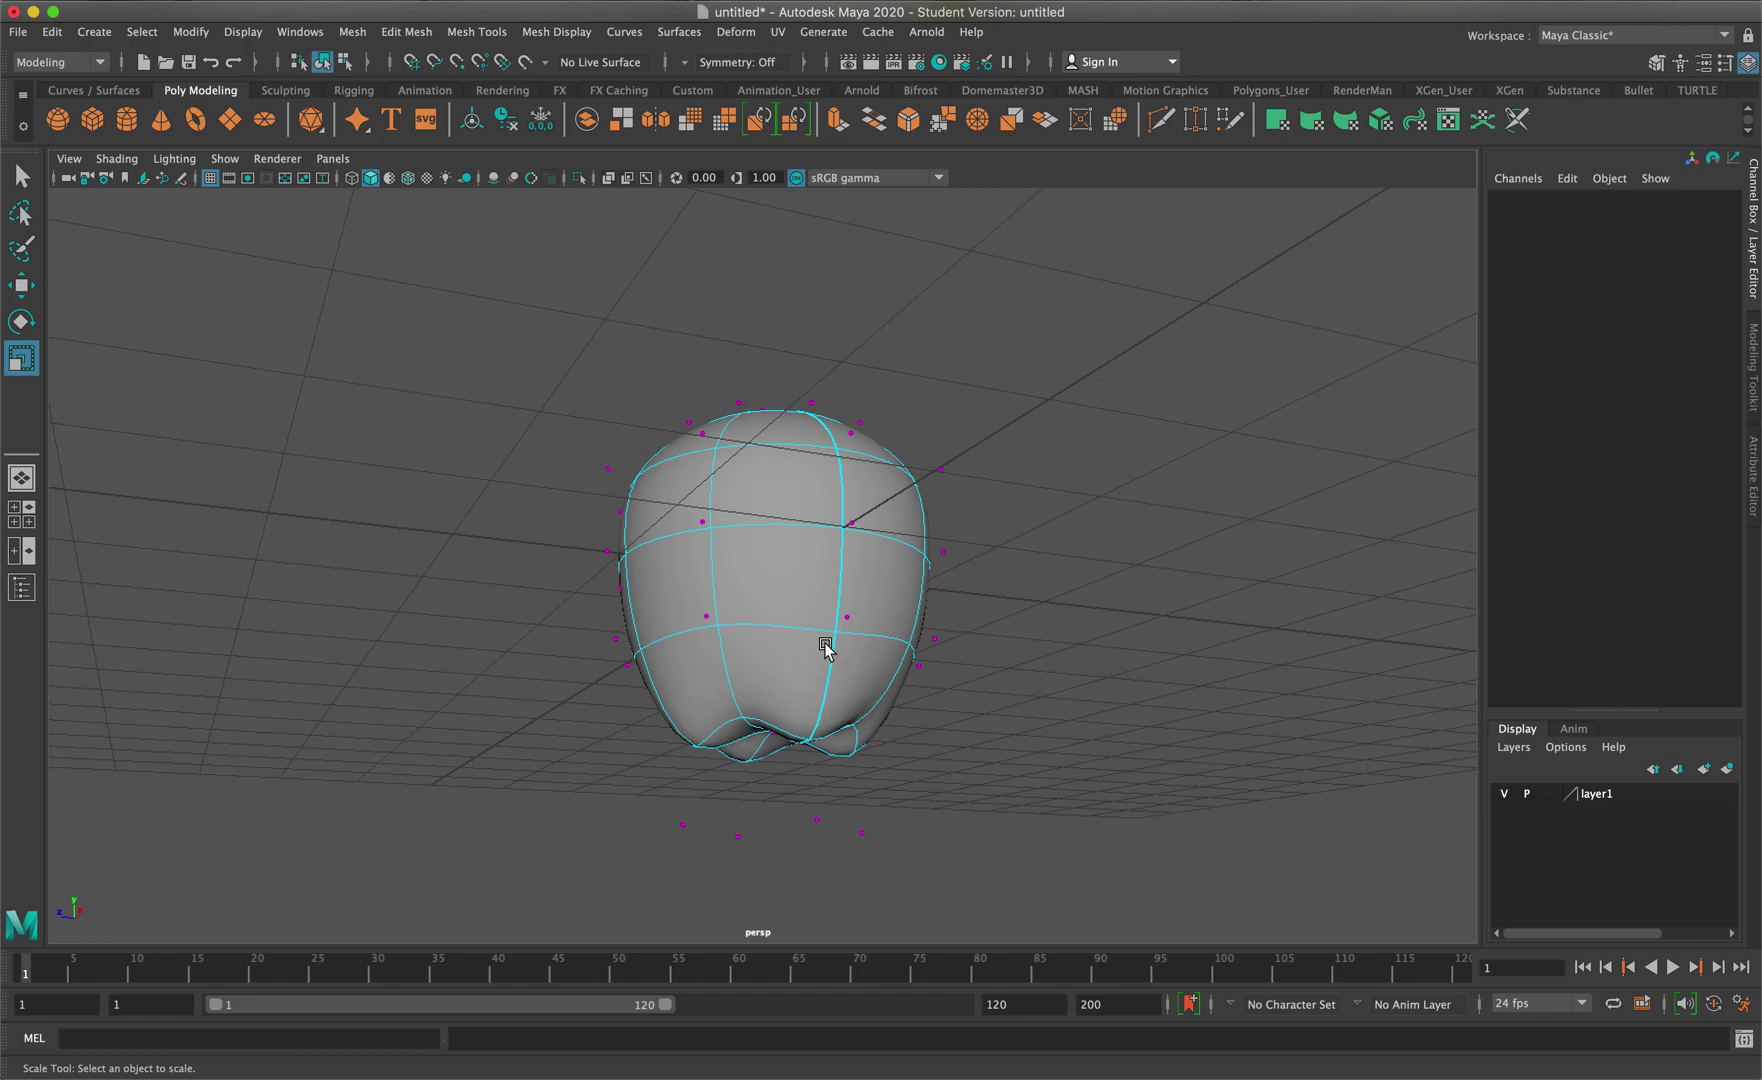
alt+drag(877, 517, 870, 568)
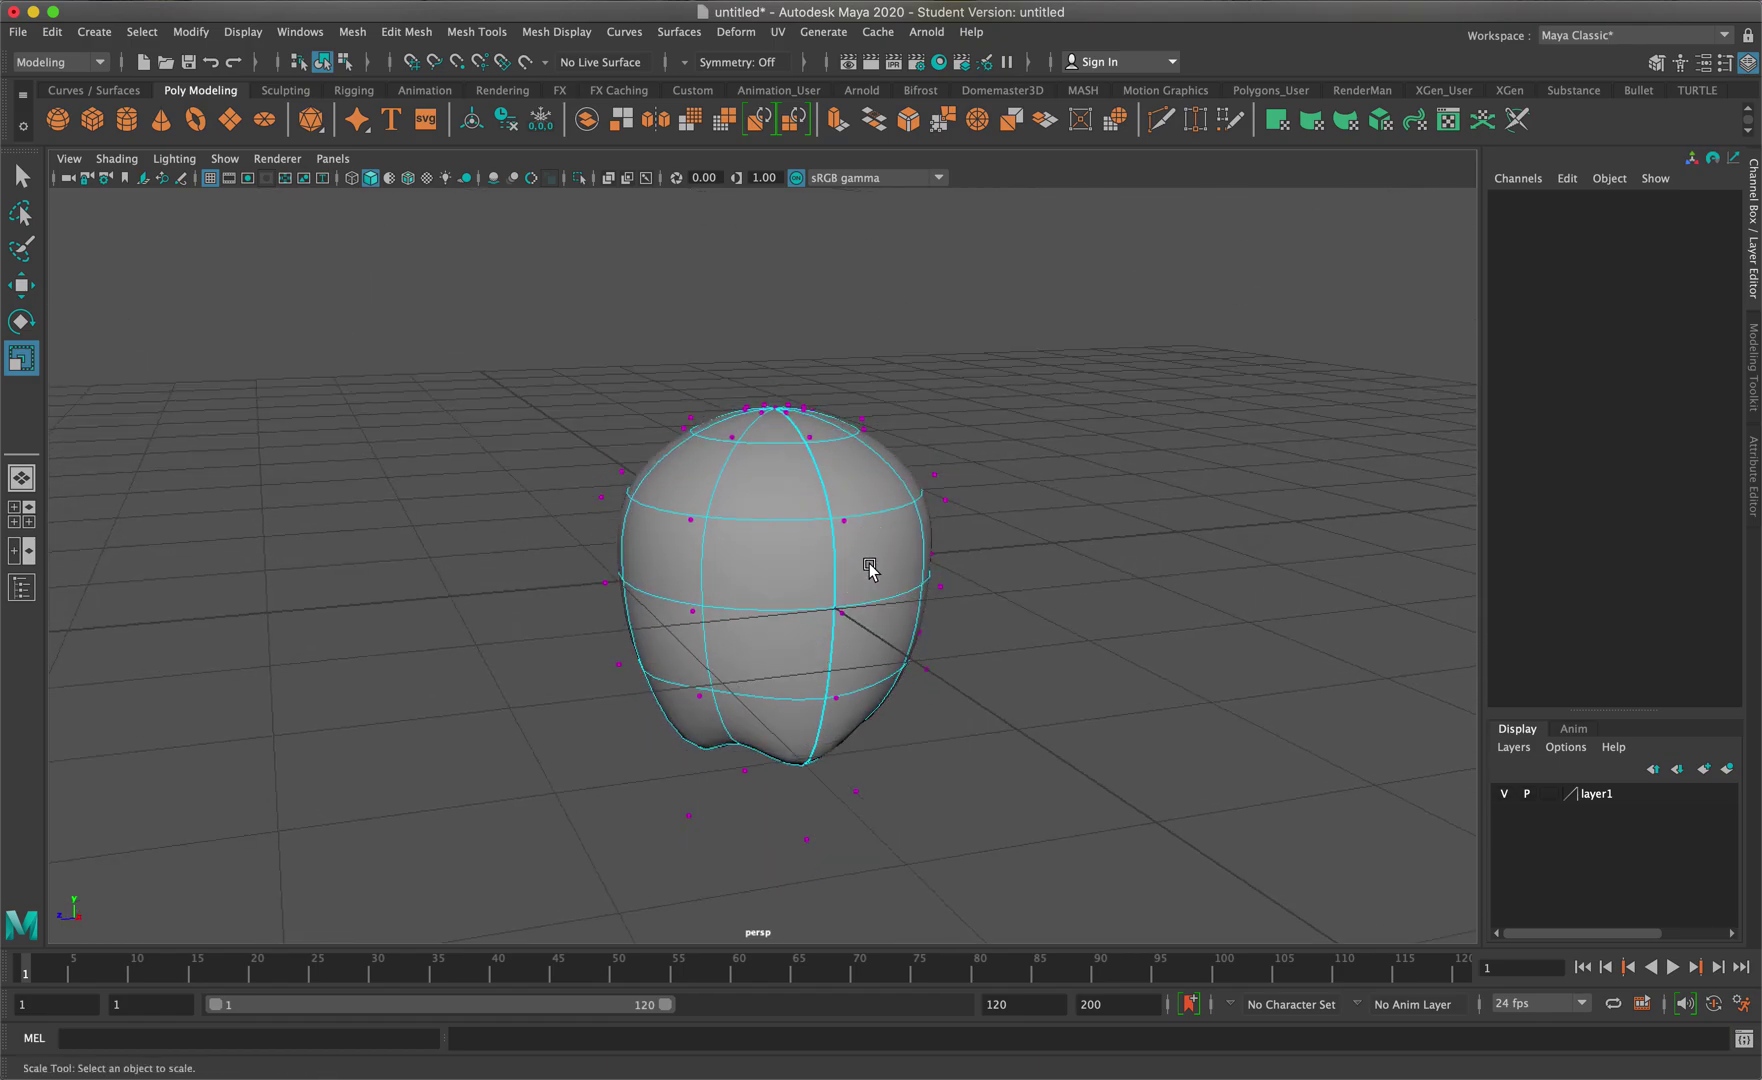
click(847, 522)
alt+drag(1152, 590, 1042, 683)
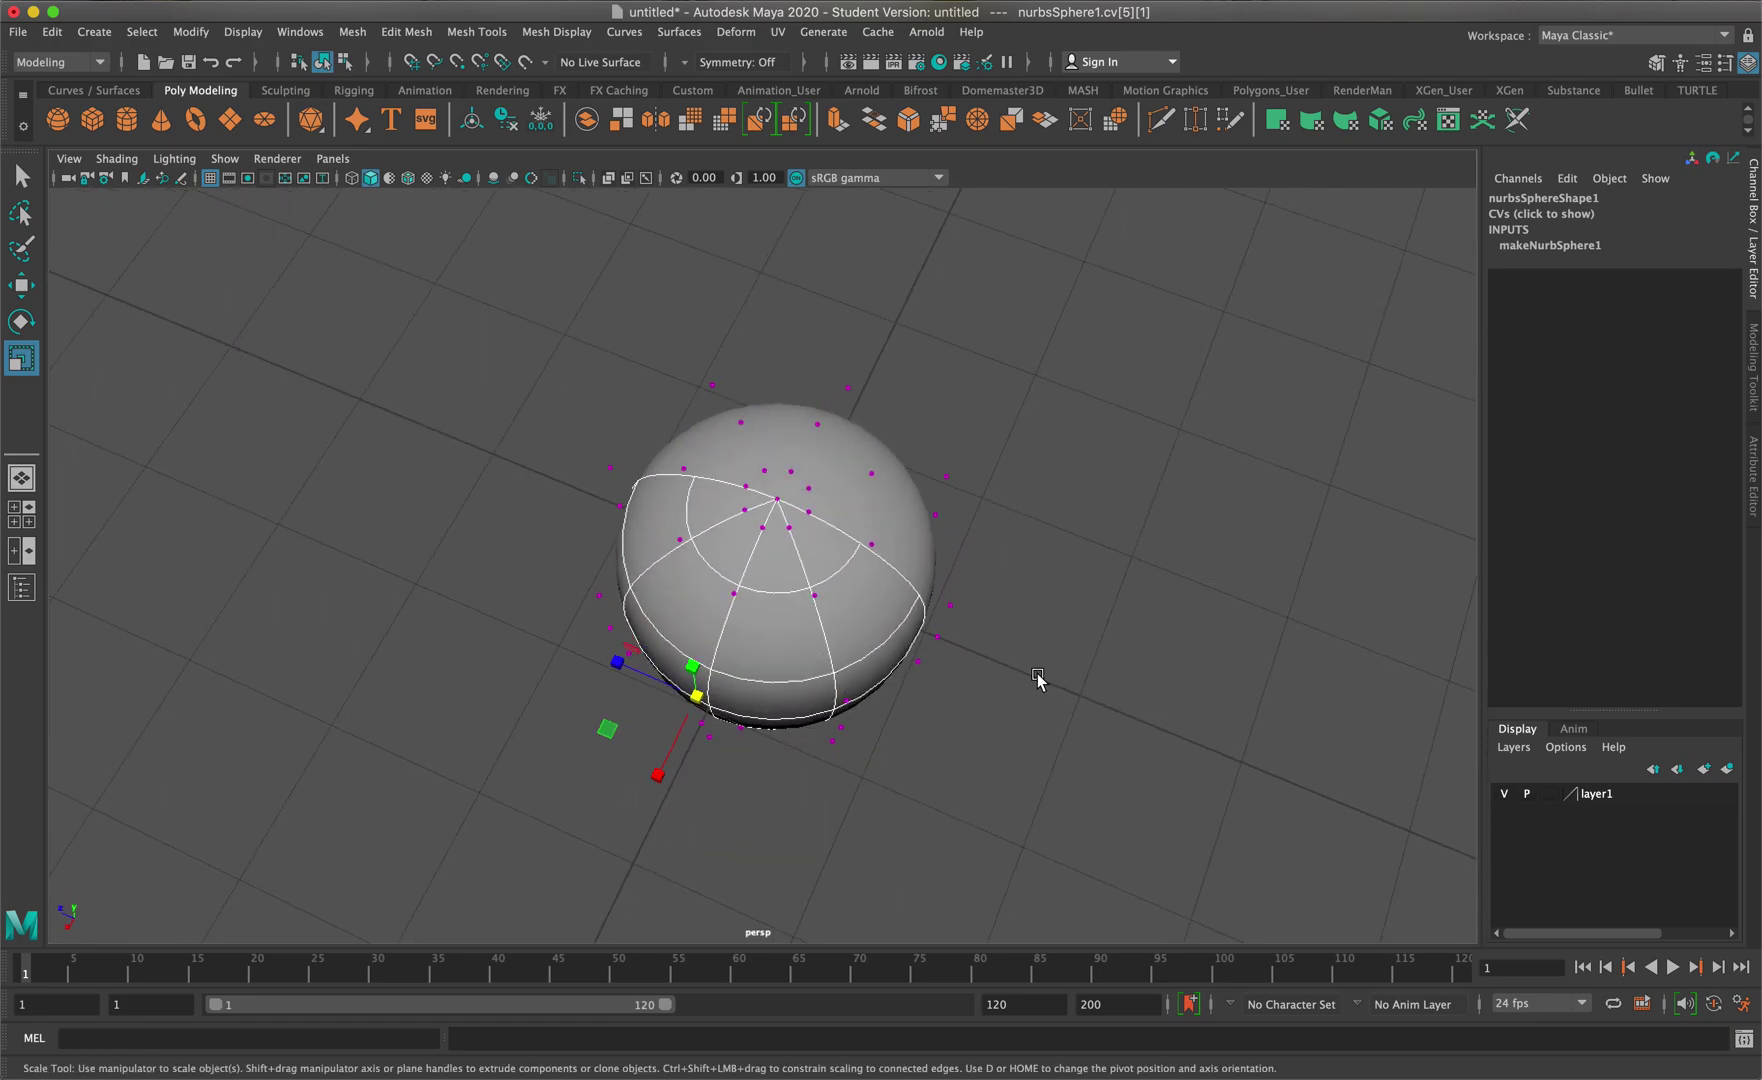
alt+drag(638, 583, 803, 548)
shift+click(828, 581)
alt+drag(1201, 553, 922, 568)
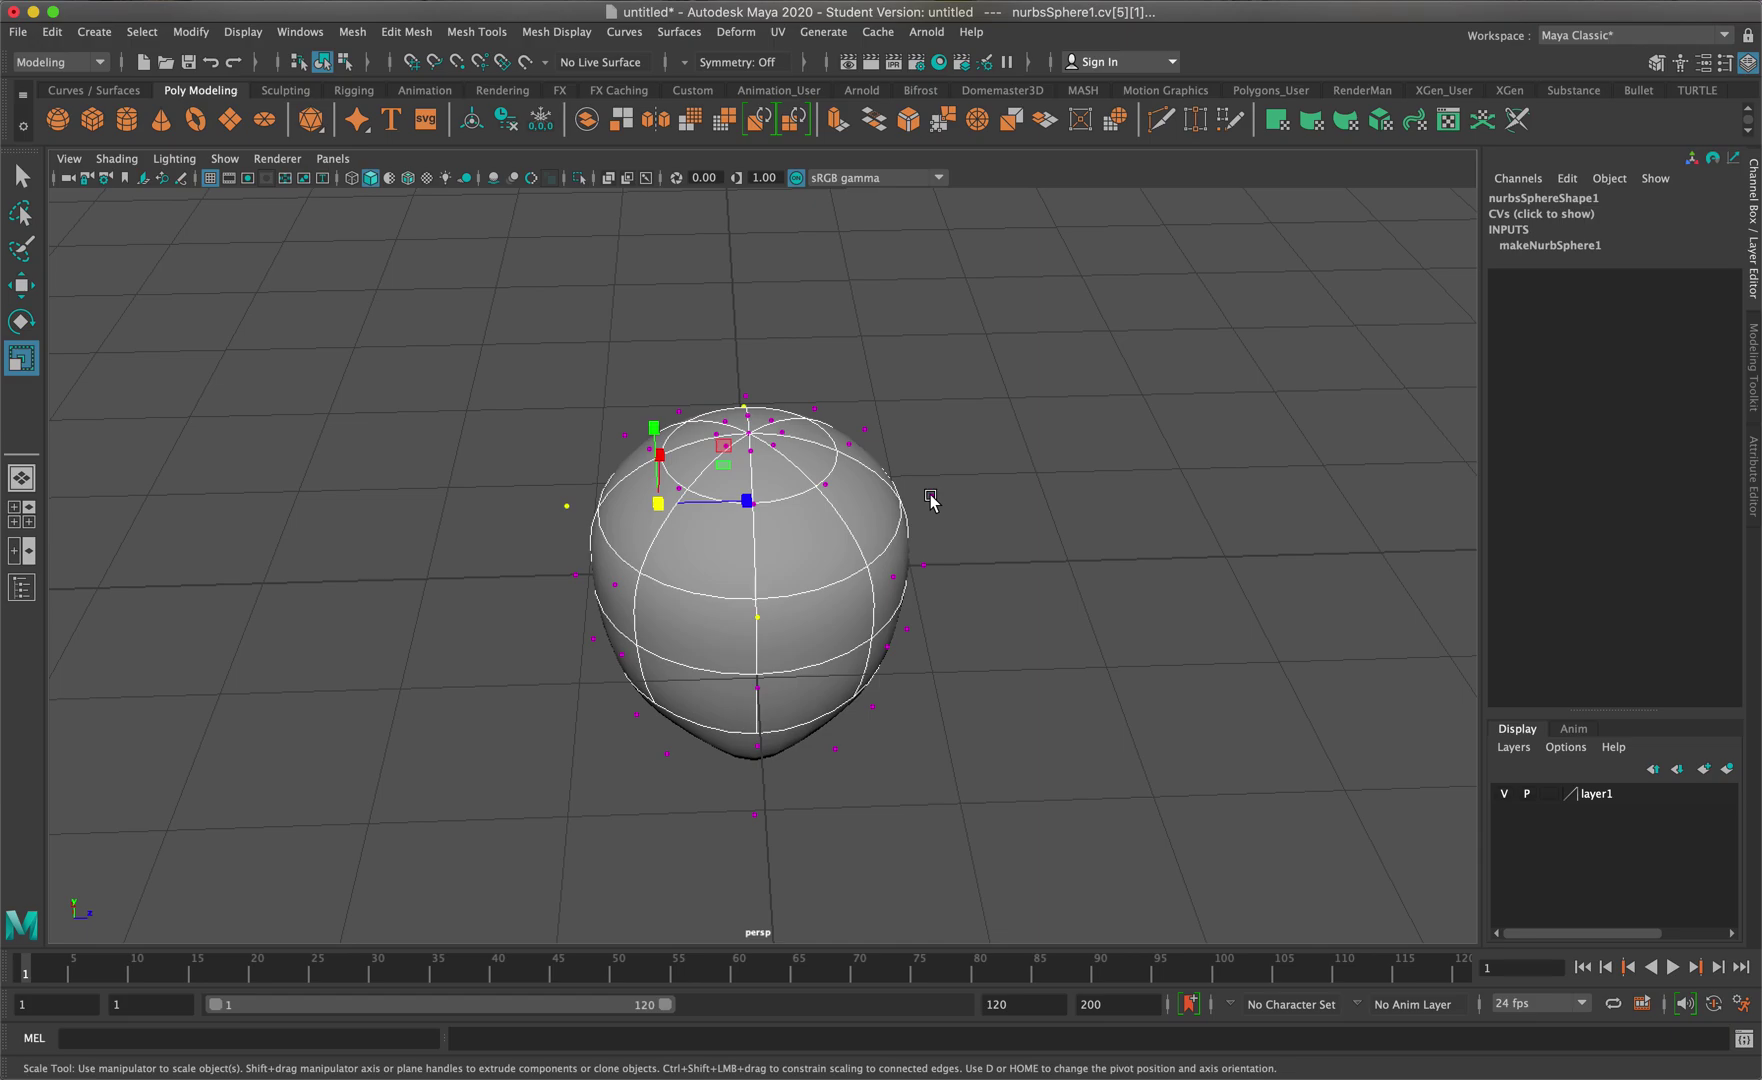
alt+drag(931, 498, 950, 452)
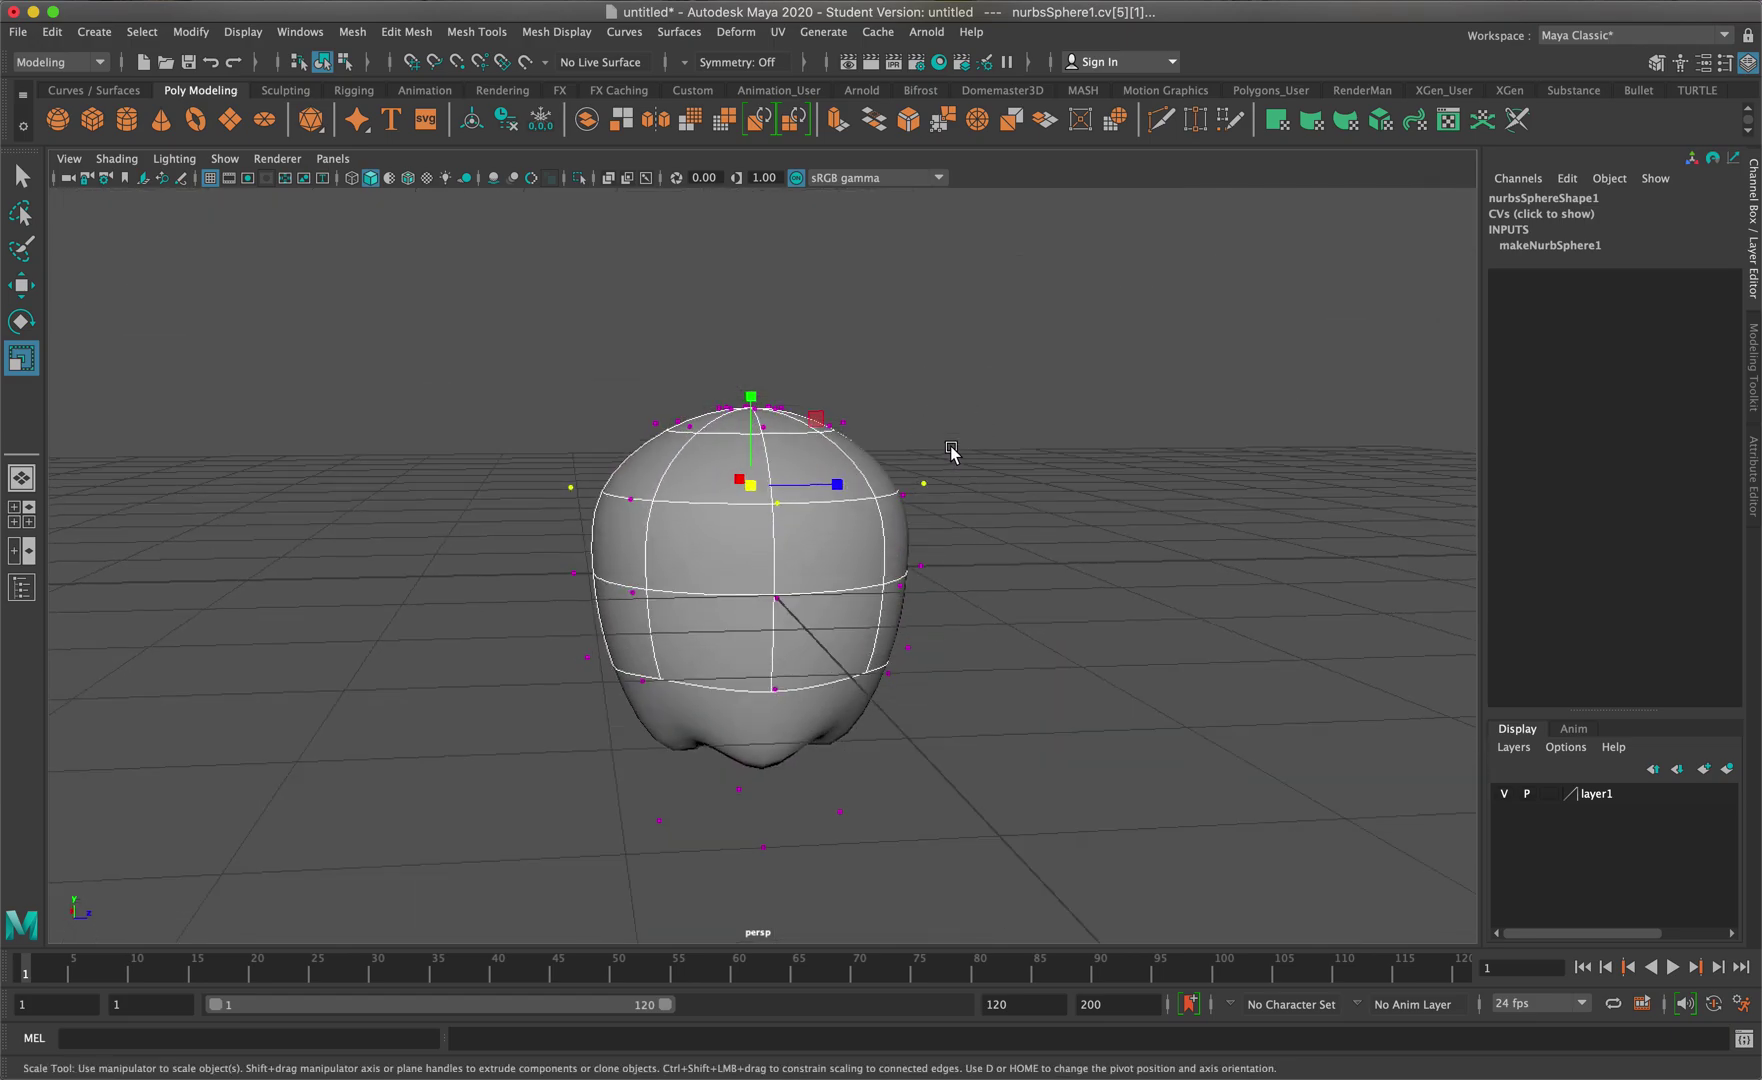
key(w)
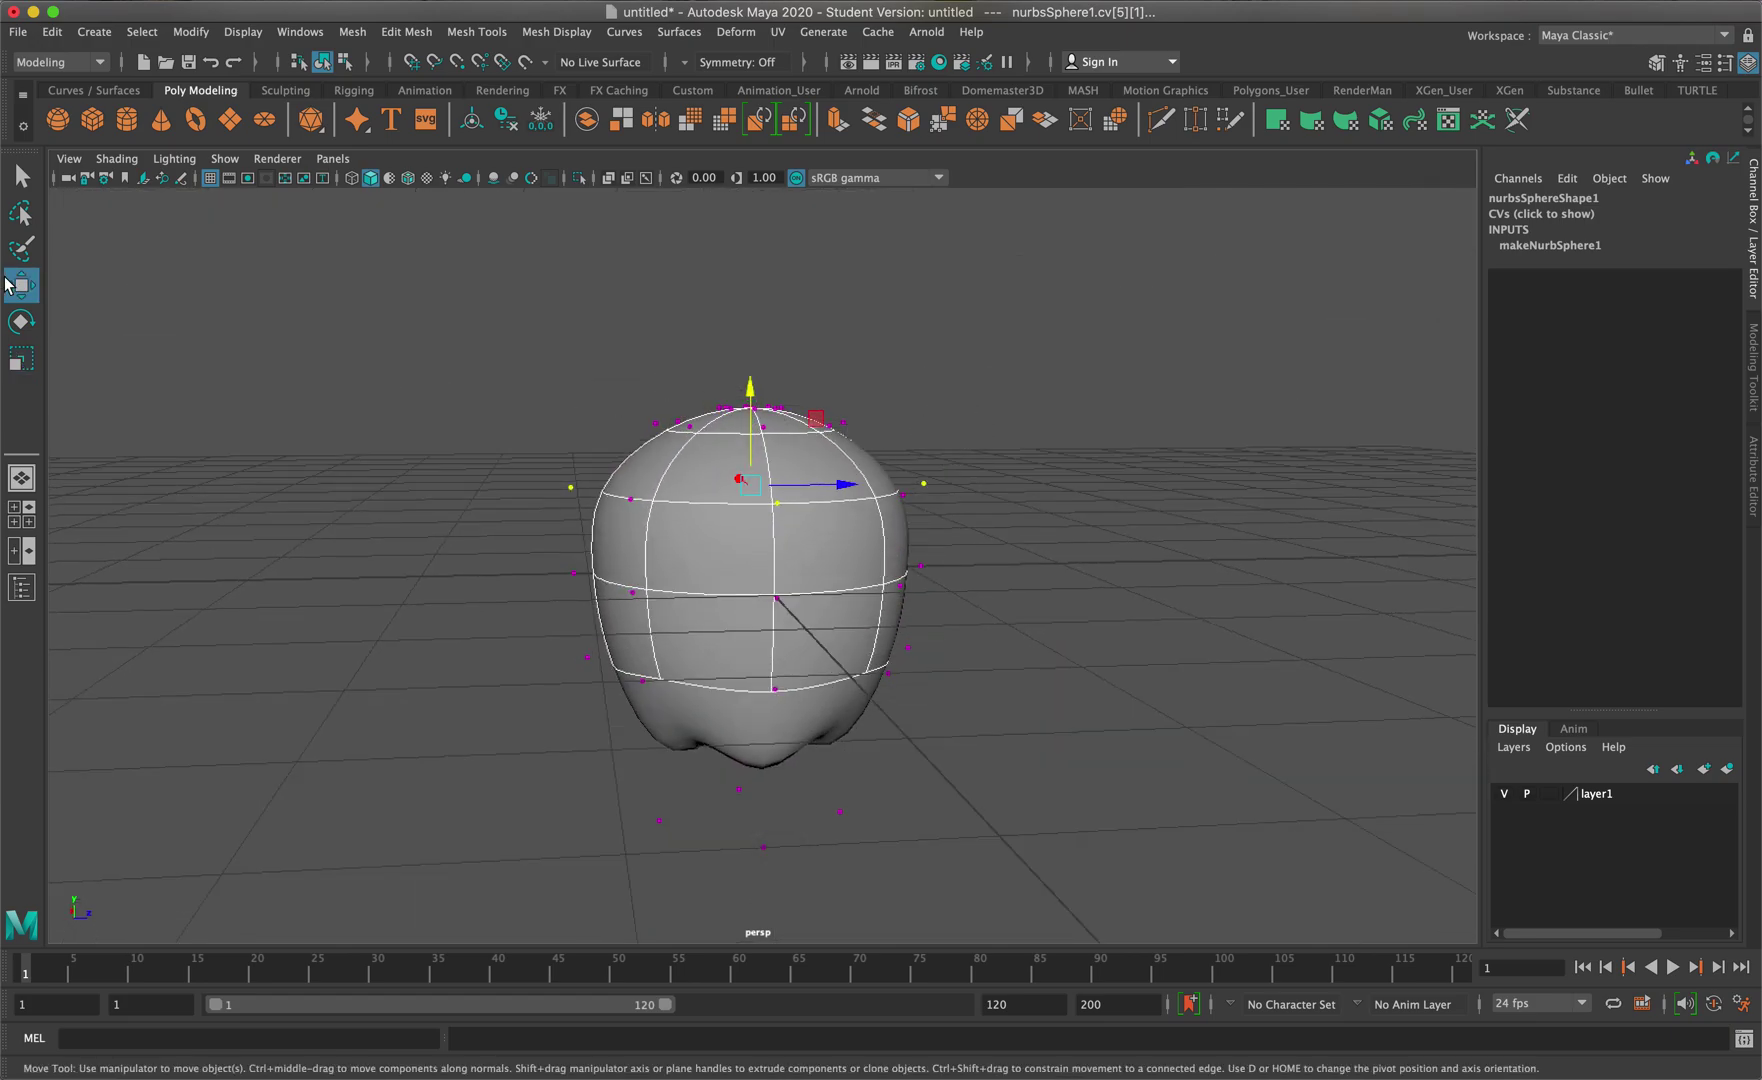
drag(756, 401, 811, 260)
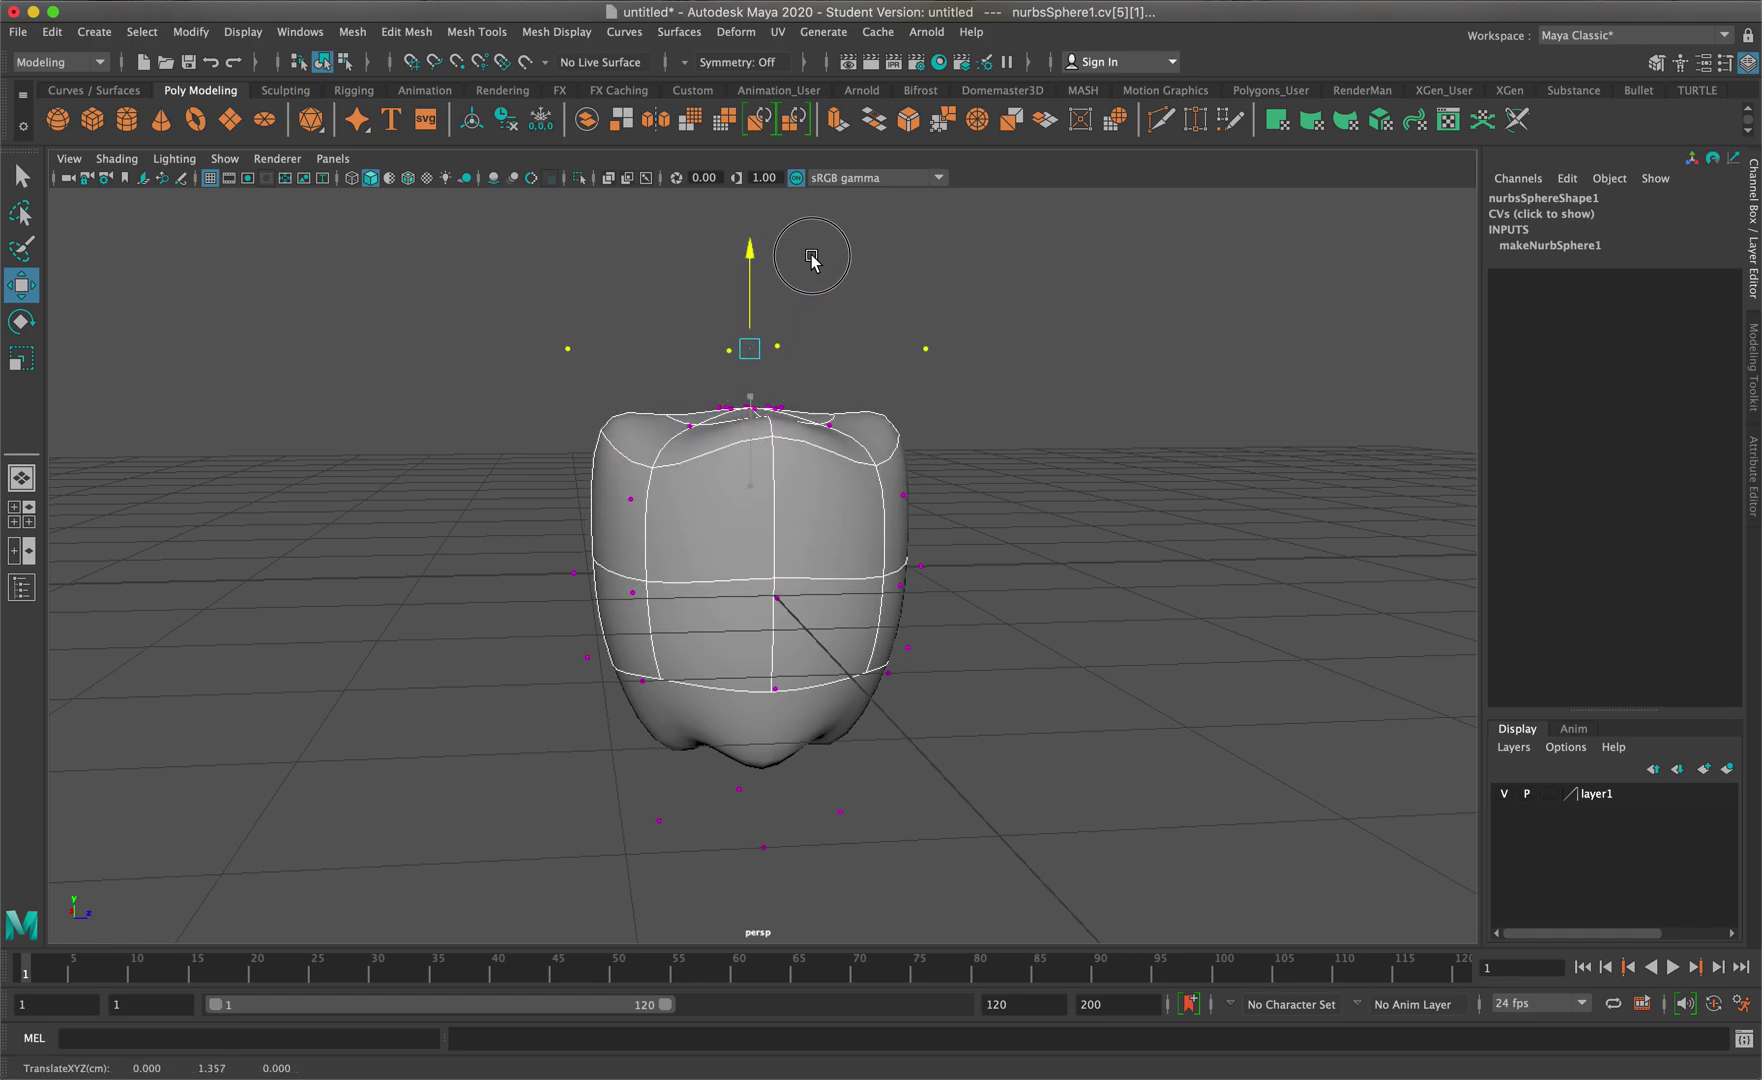
Try to move the single control vertex at the top pole slightly down, undo the move and deselect the vertex
key(r)
alt+drag(791, 388, 905, 385)
key(q)
alt+drag(1069, 435, 866, 464)
scroll(805, 460, up, 5)
scroll(806, 450, down, 3)
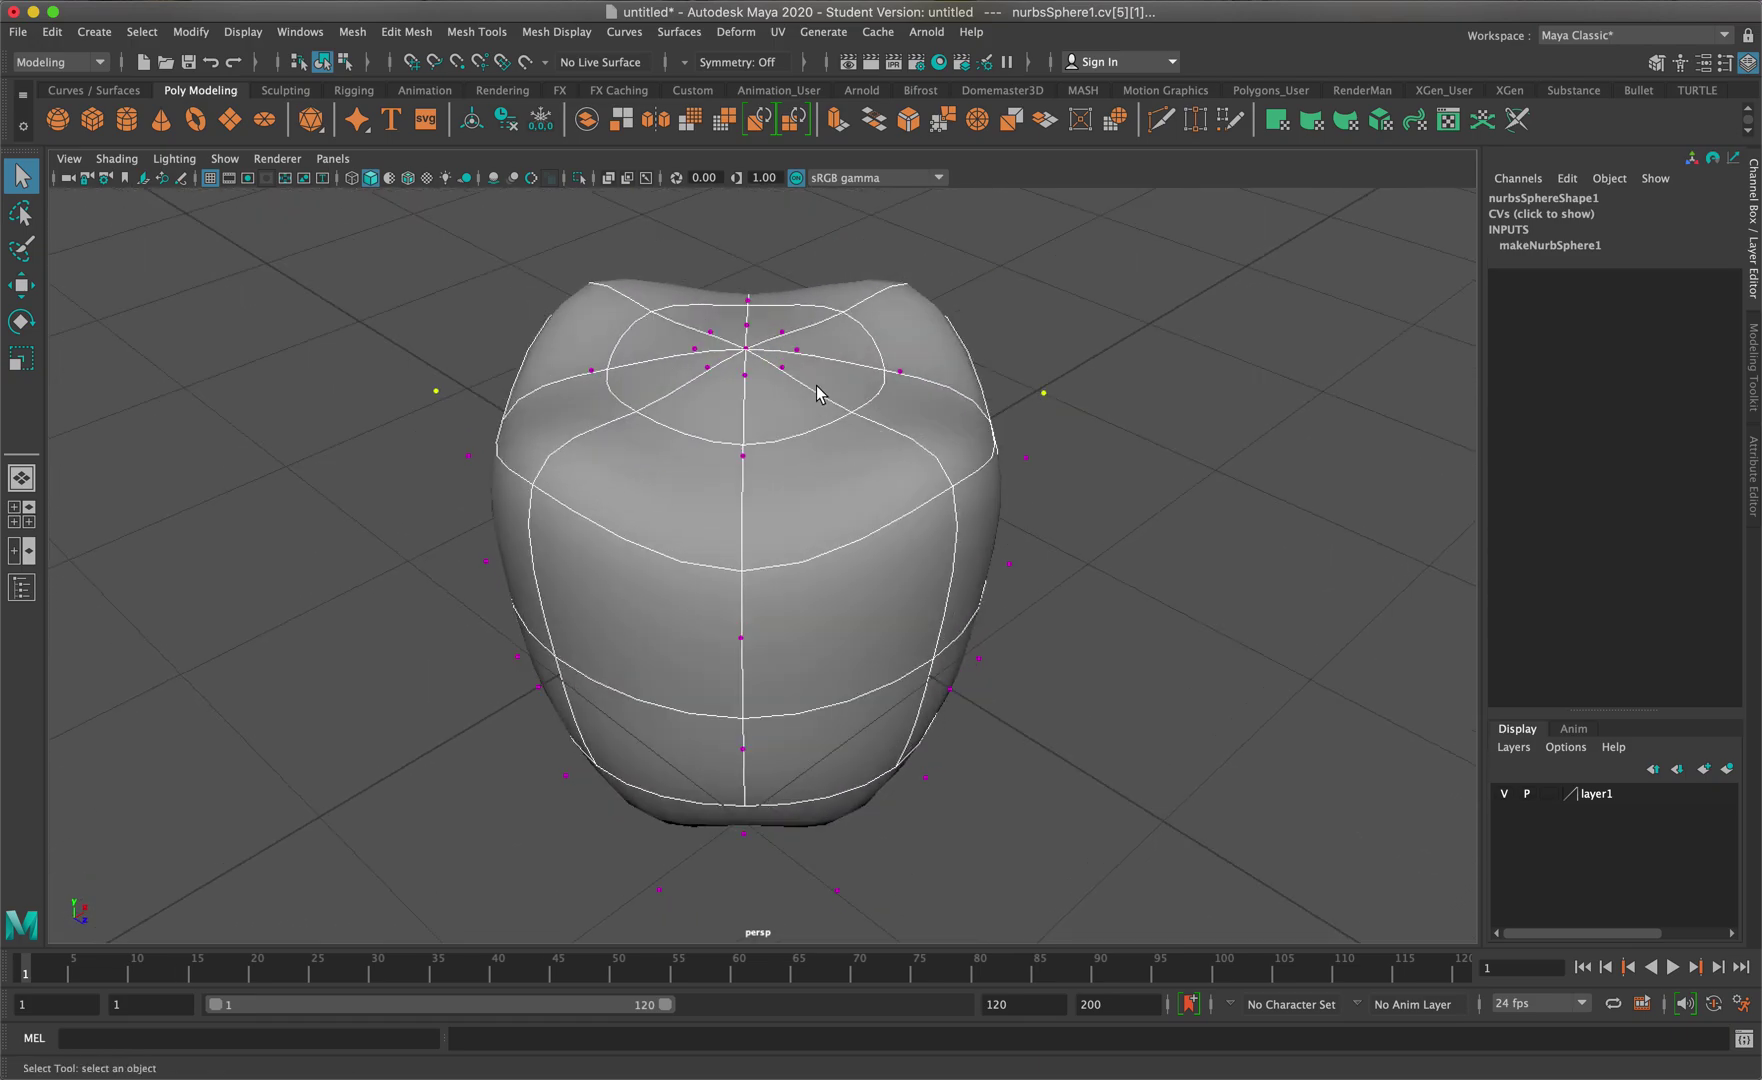
click(746, 350)
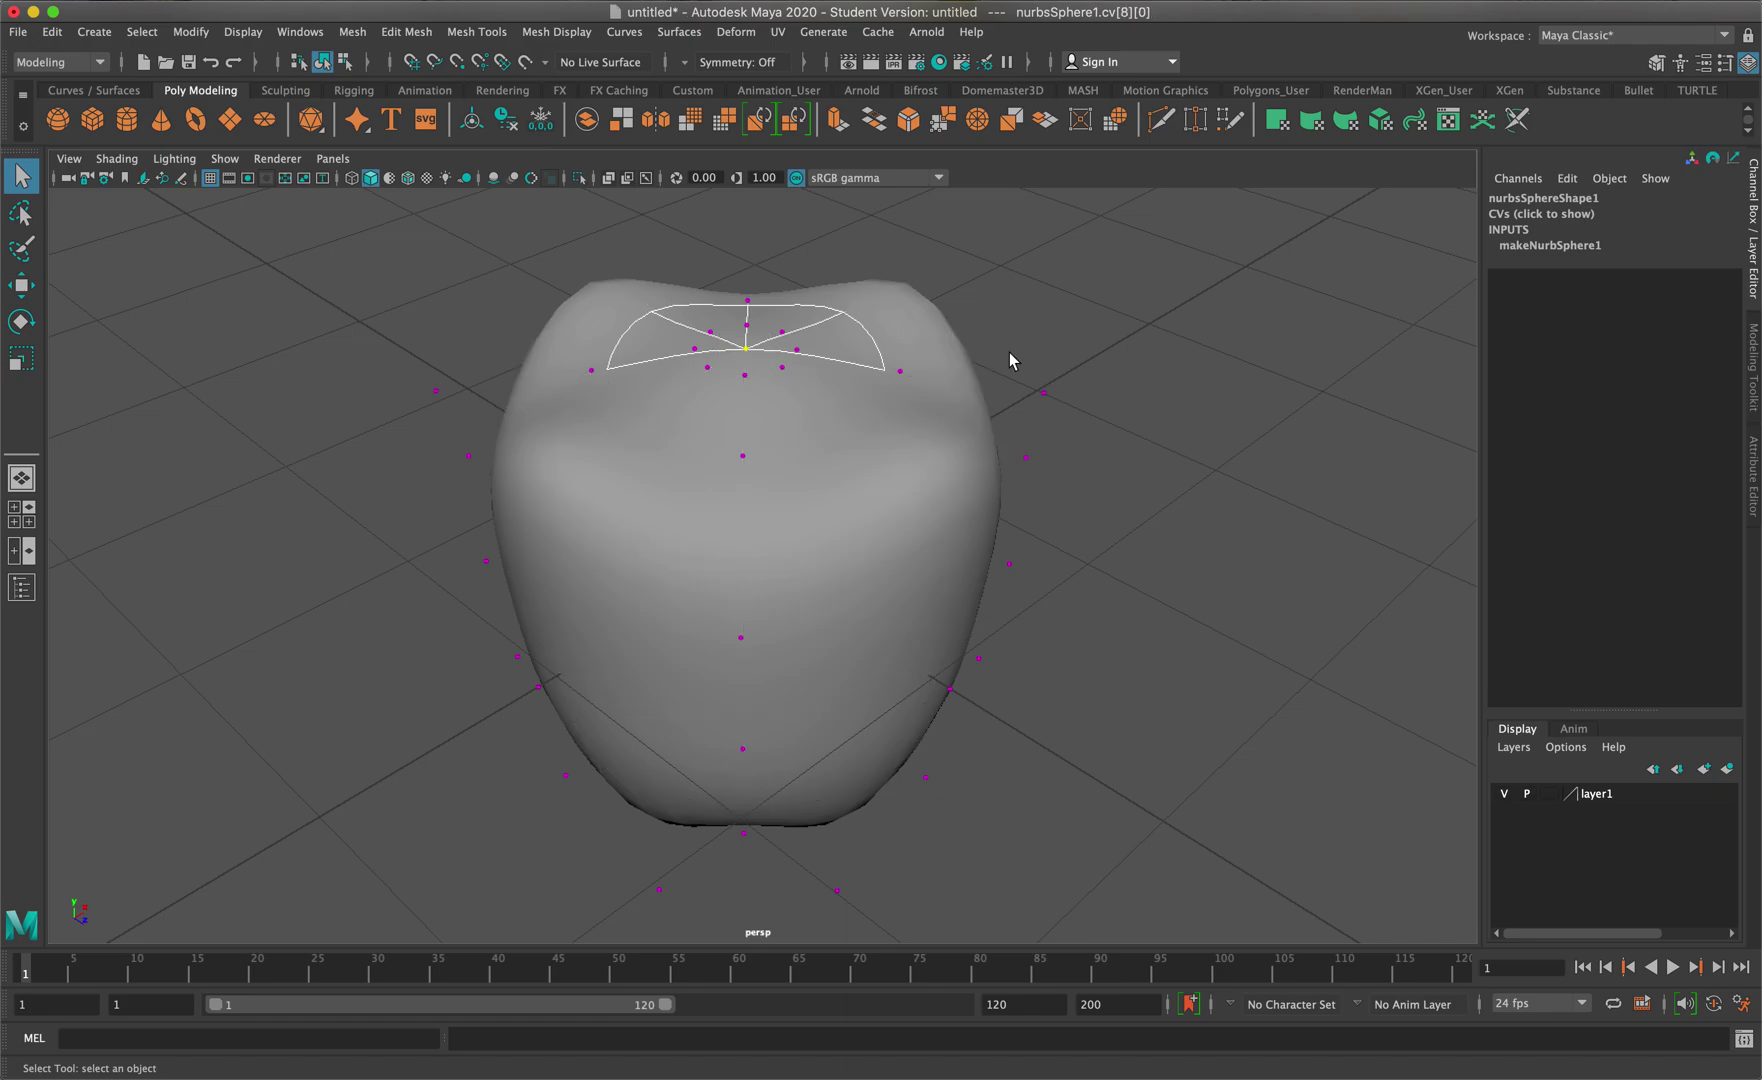
click(20, 290)
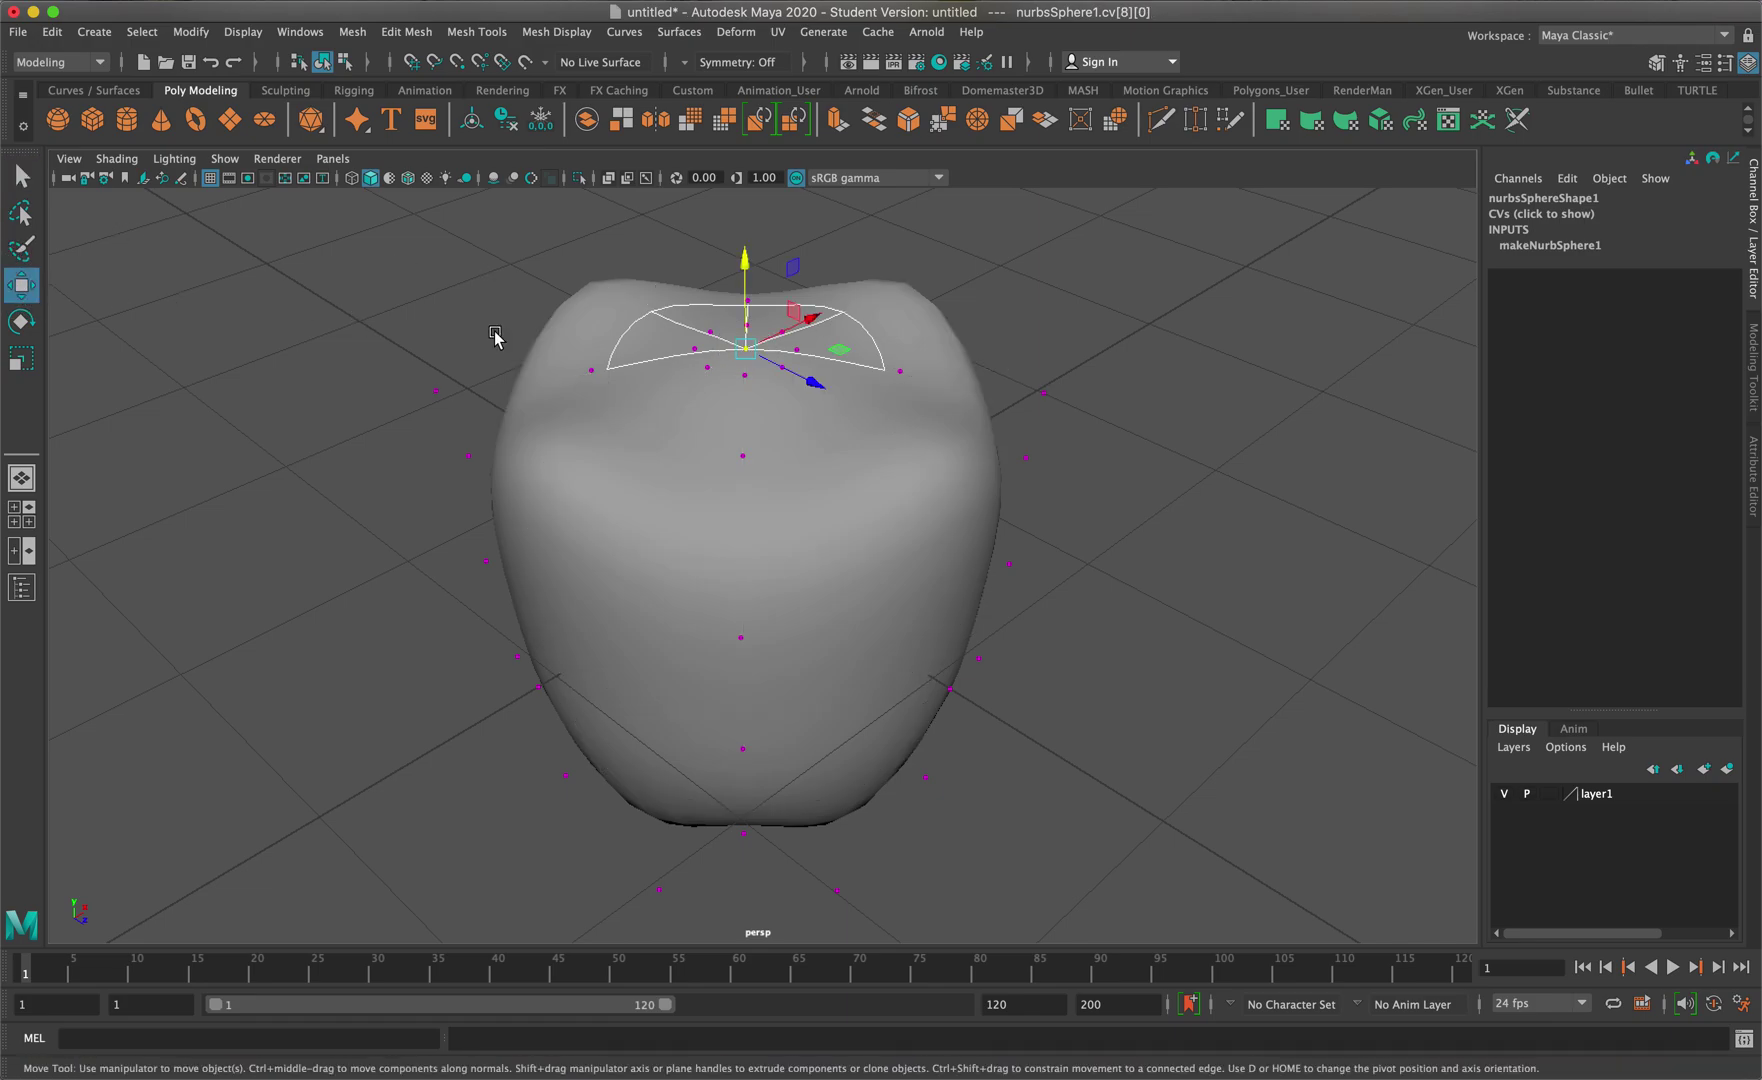
drag(743, 277, 744, 279)
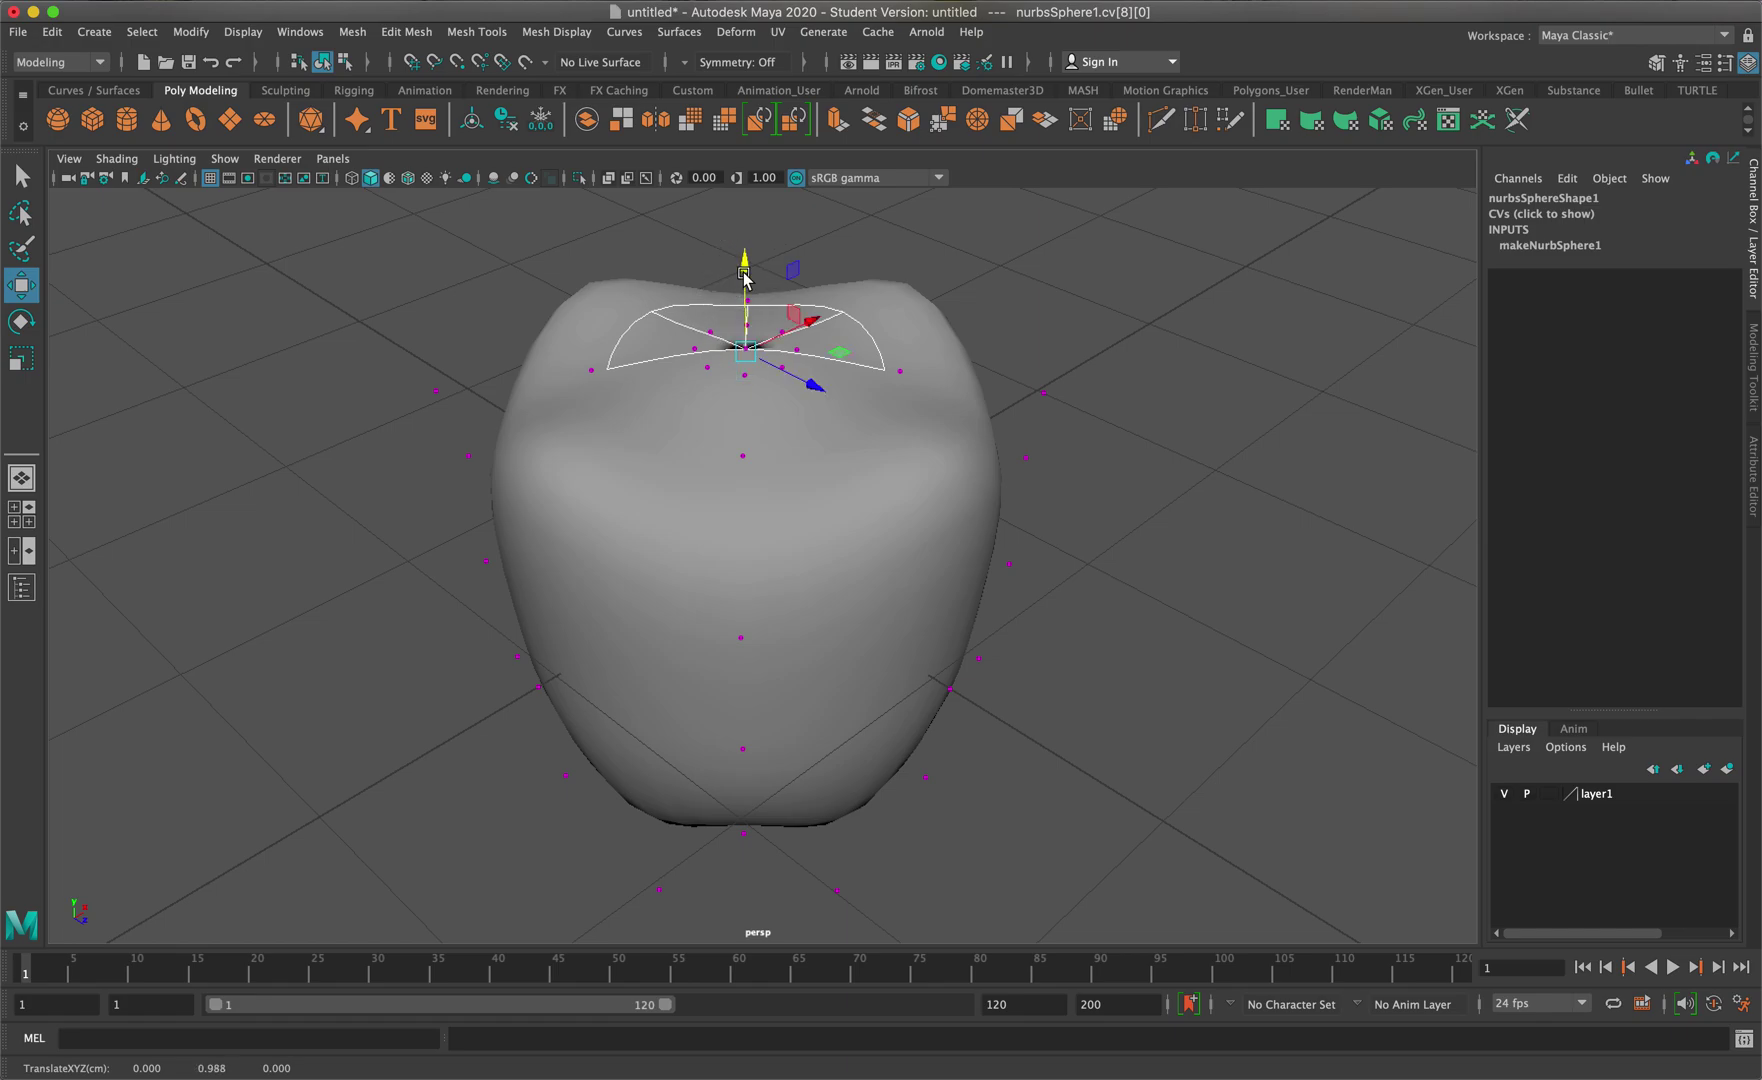
key(super+z)
key(f)
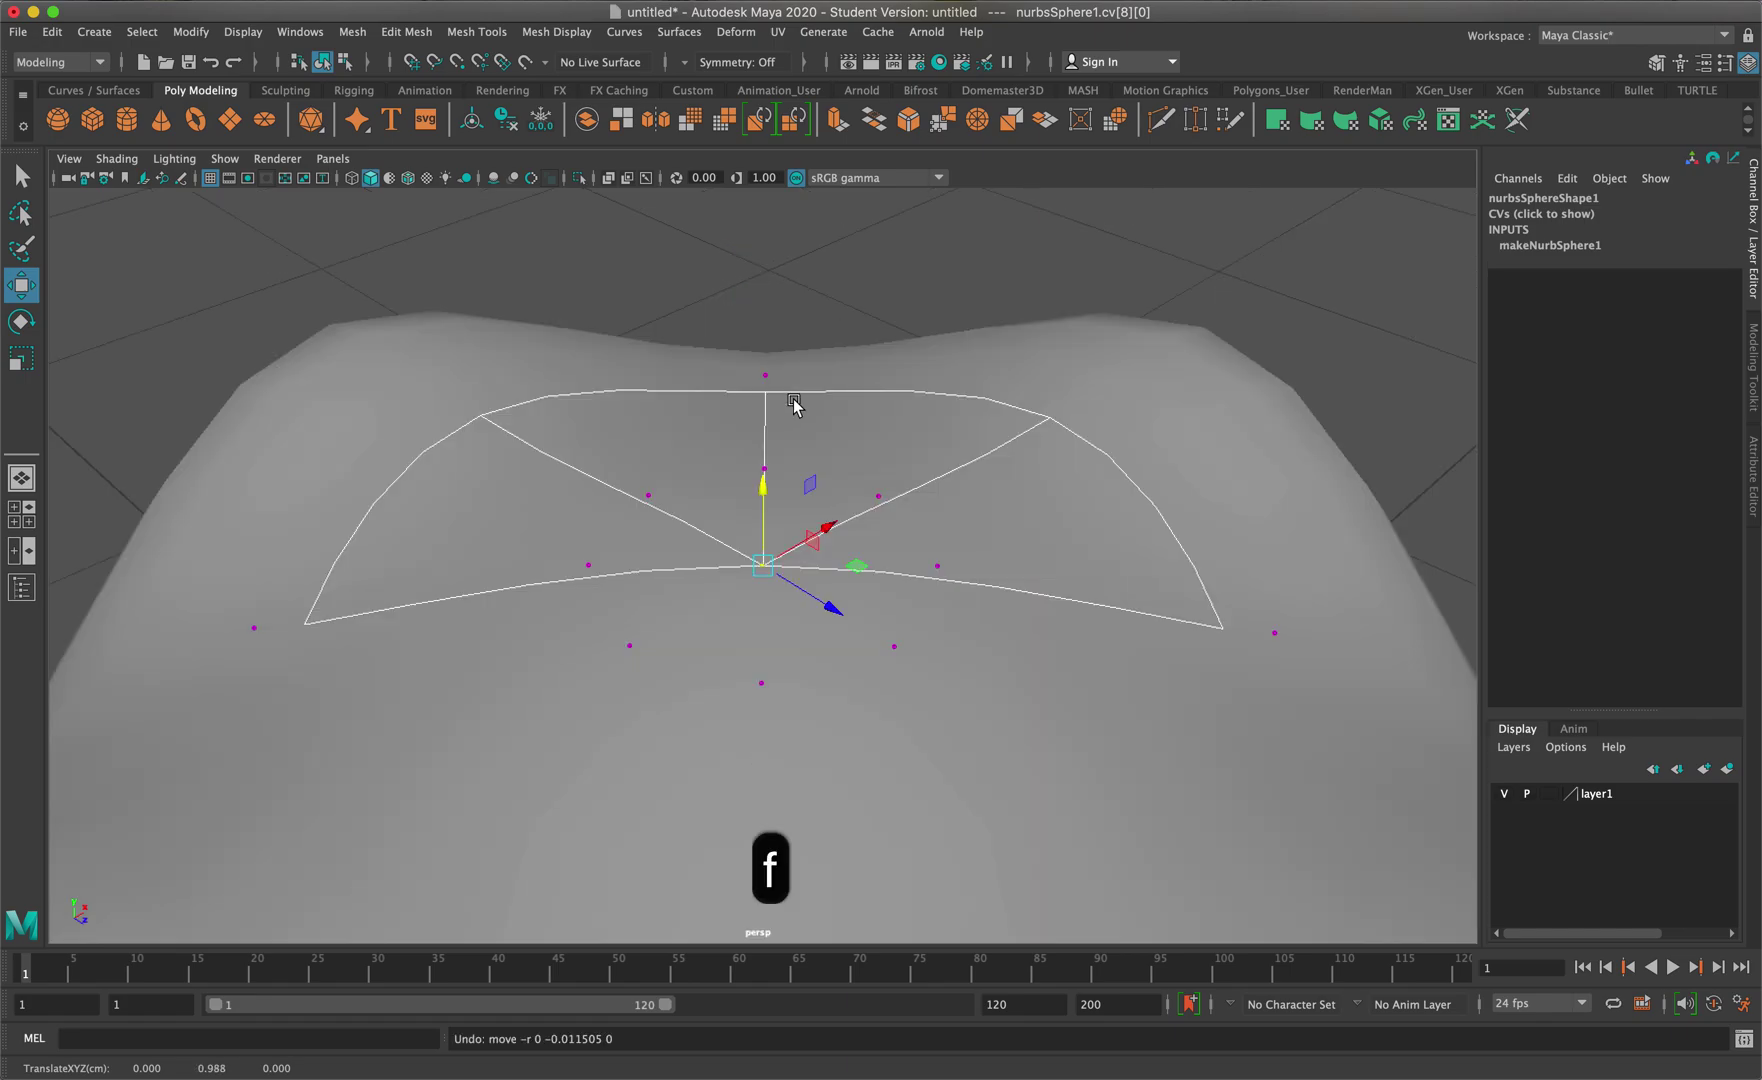
scroll(822, 464, up, 8)
scroll(822, 464, down, 4)
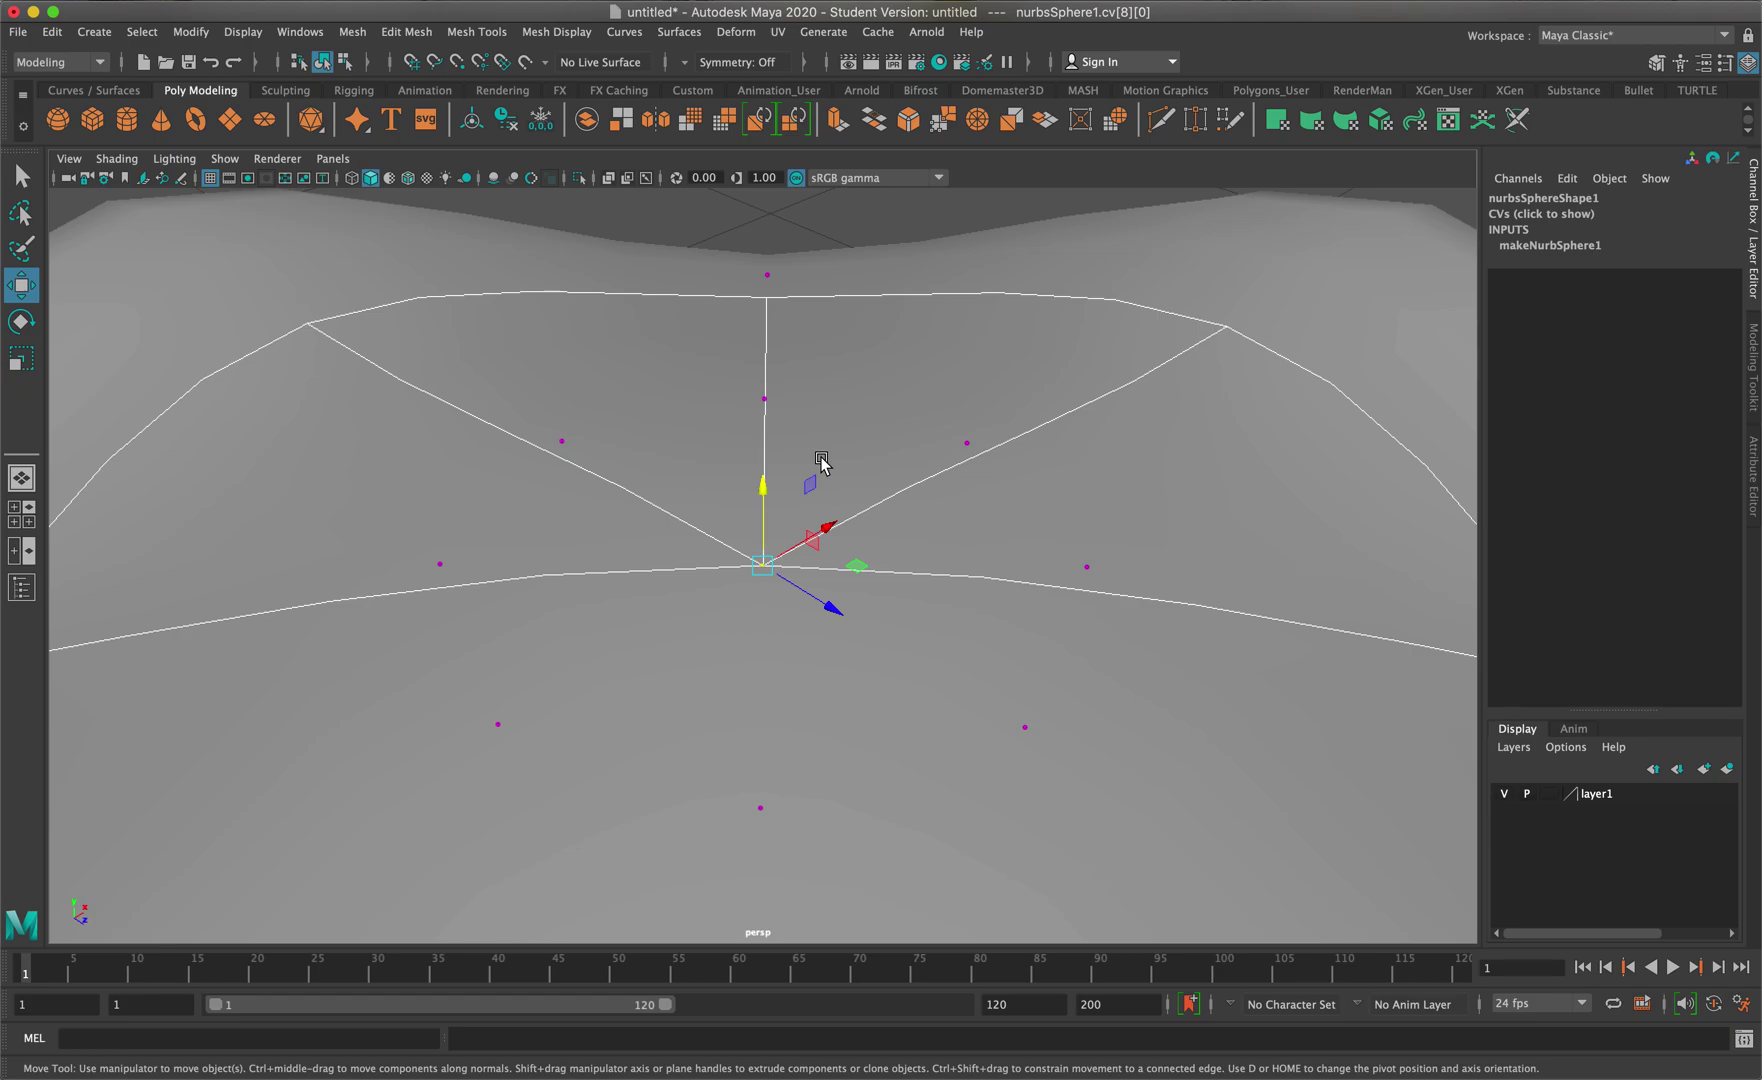
click(800, 639)
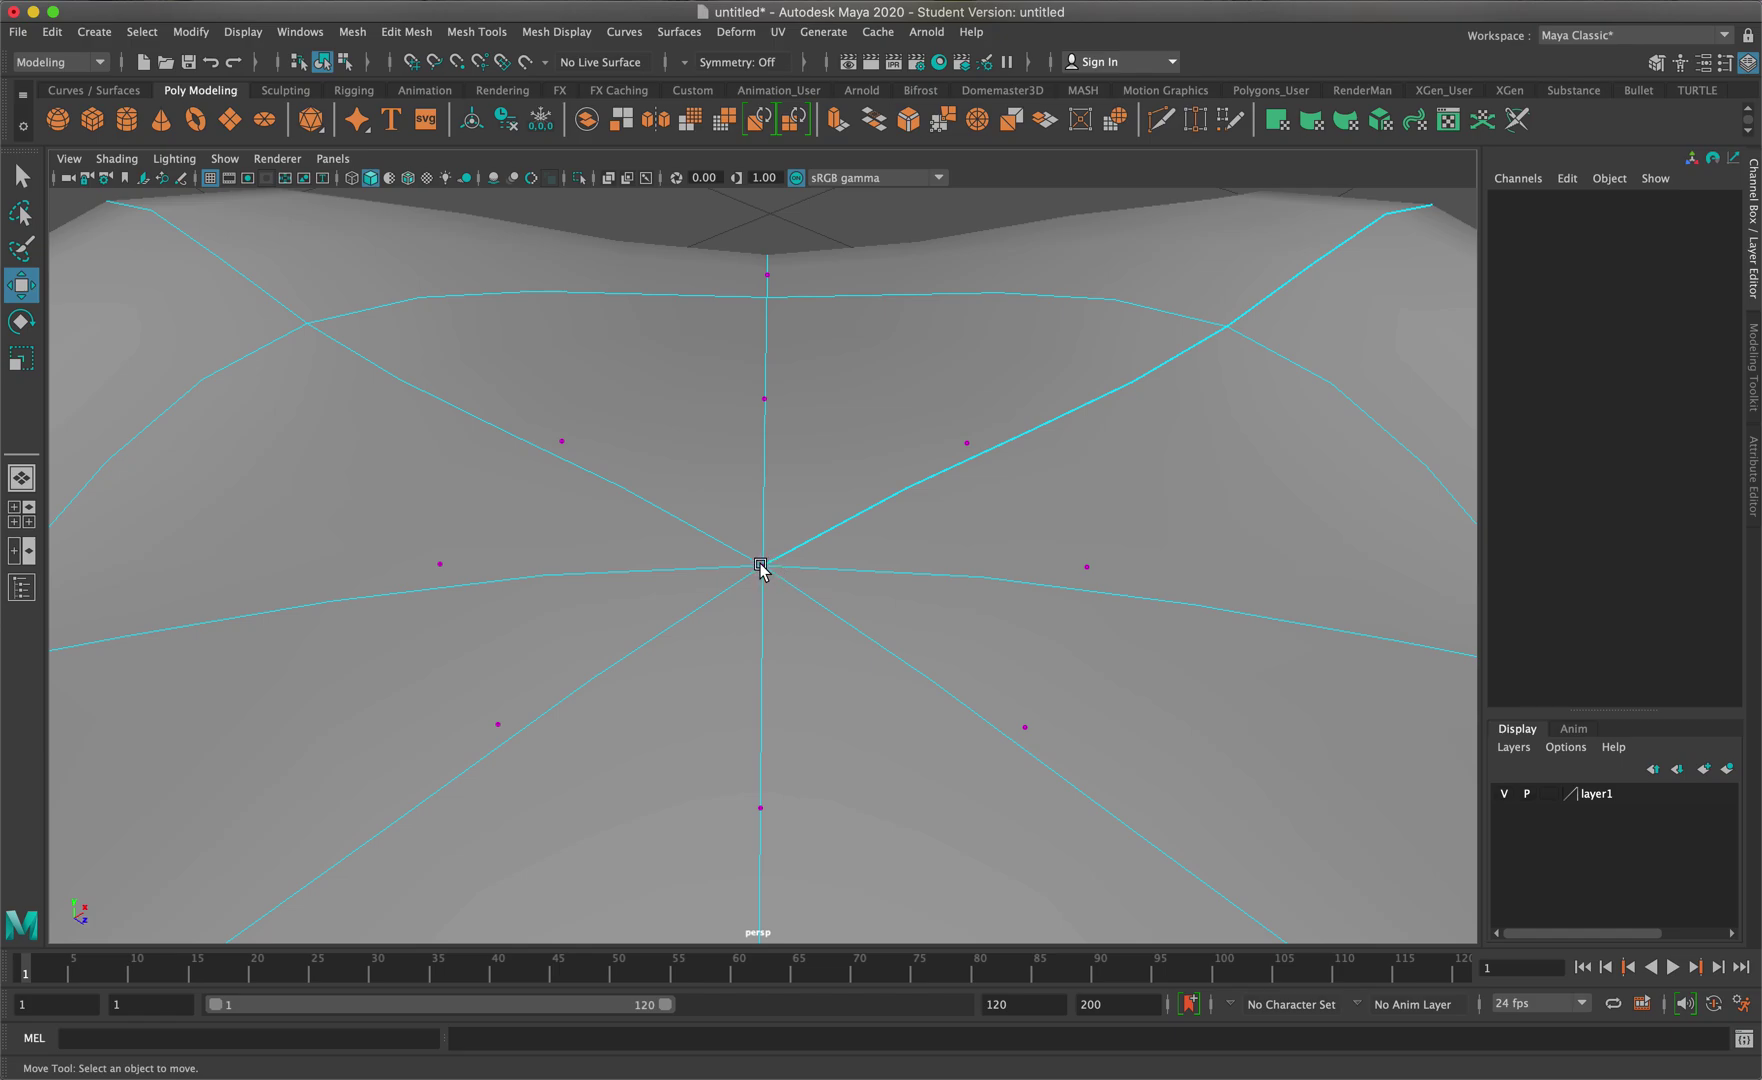
In hull mode, select the hull collapsed at the top pole and move it straight down to sink the crown's center
scroll(760, 567, down, 3)
right_drag(767, 571, 920, 566)
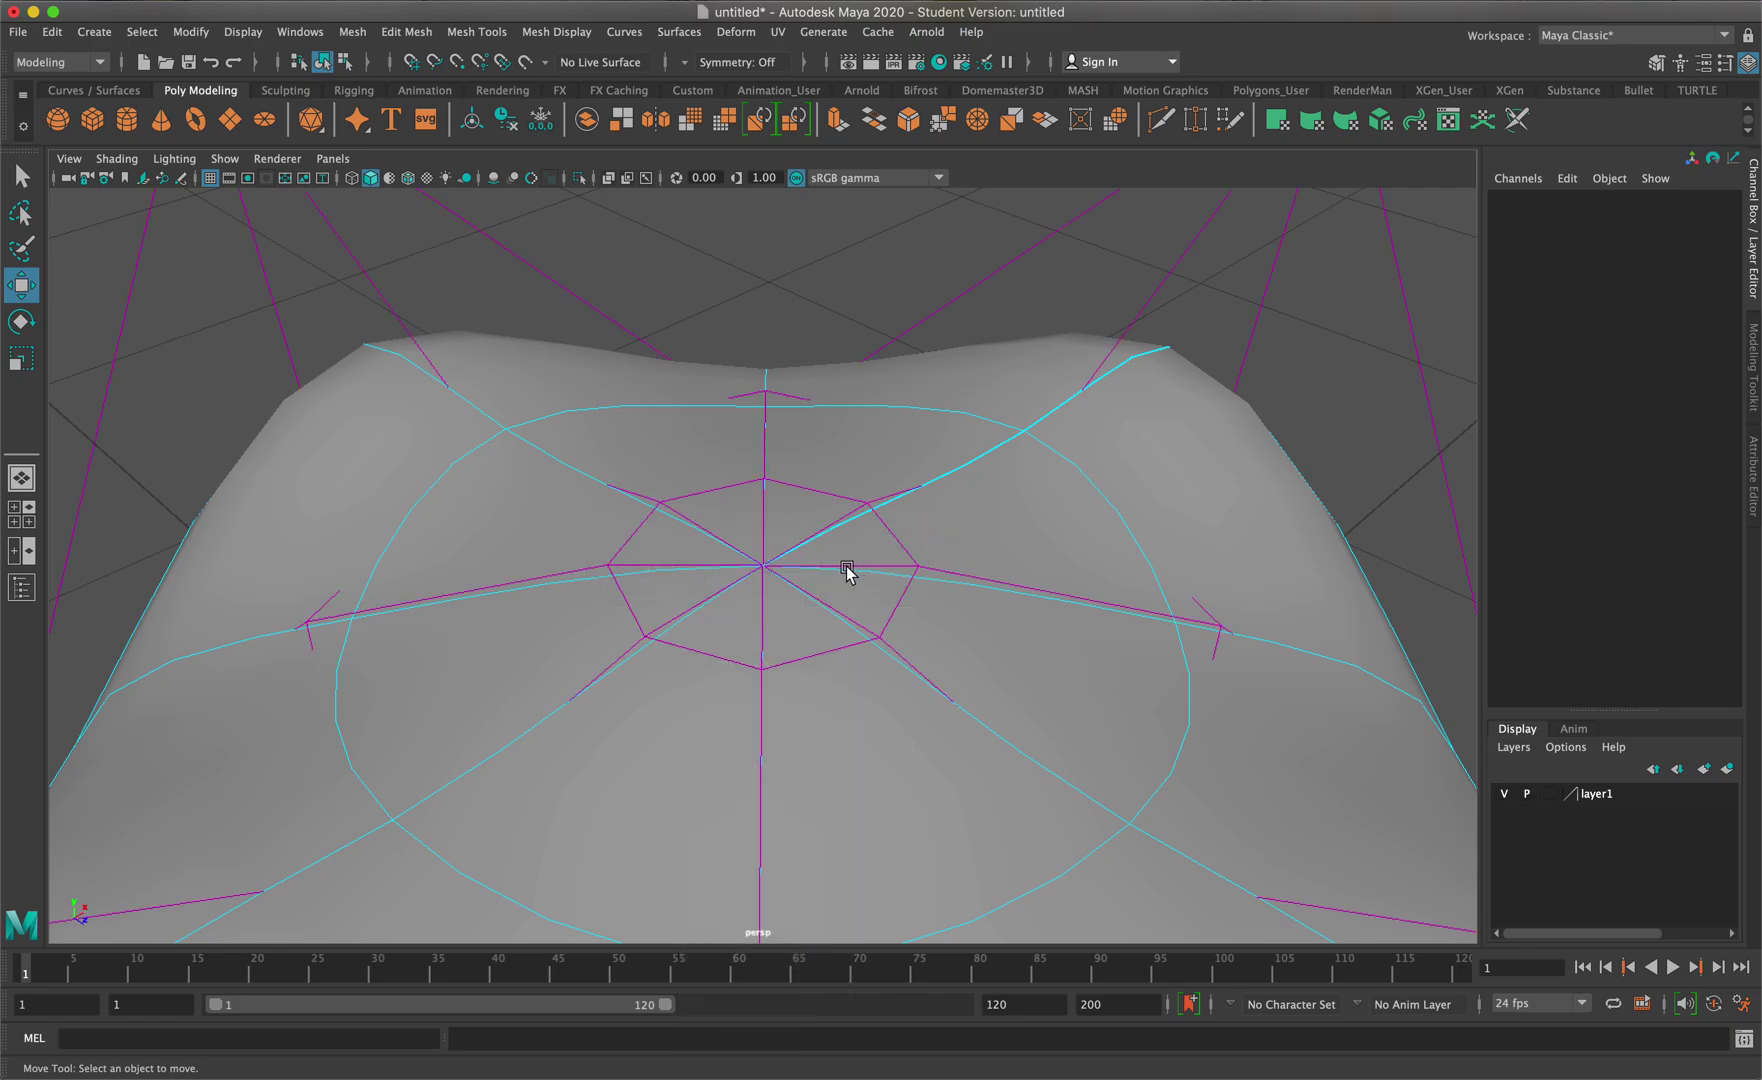
click(763, 568)
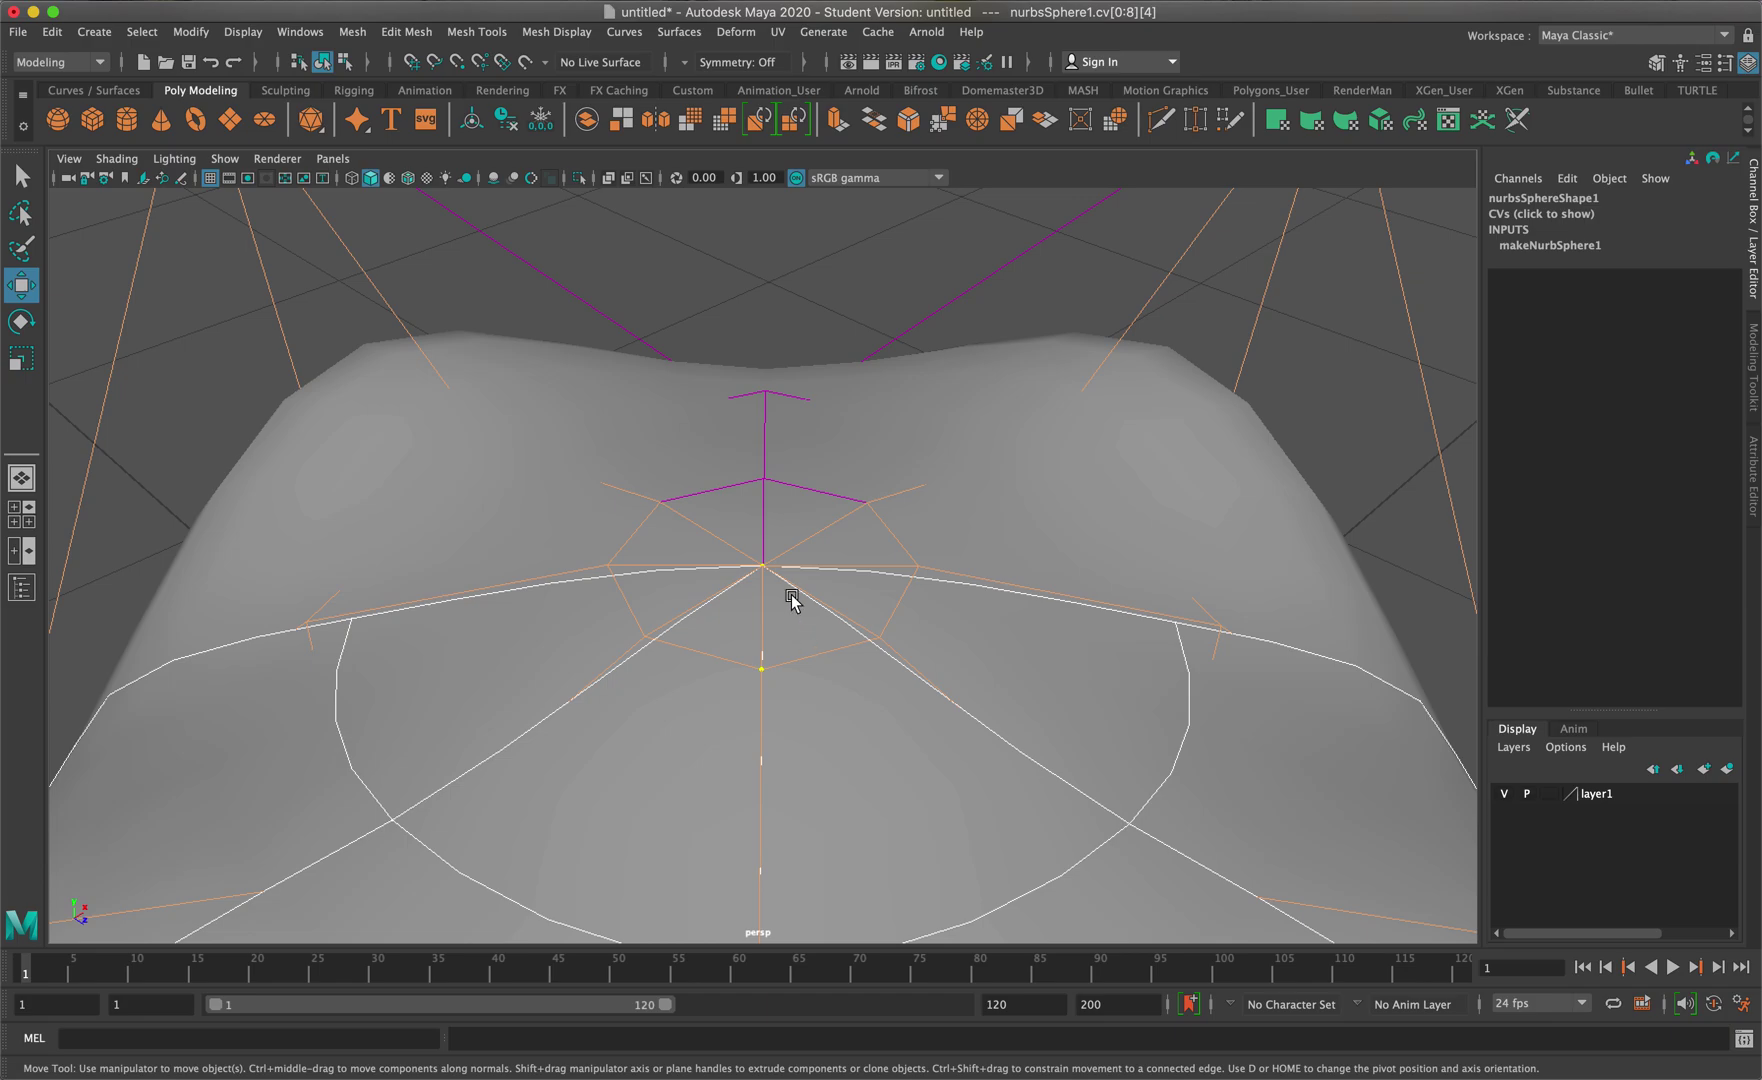
click(766, 563)
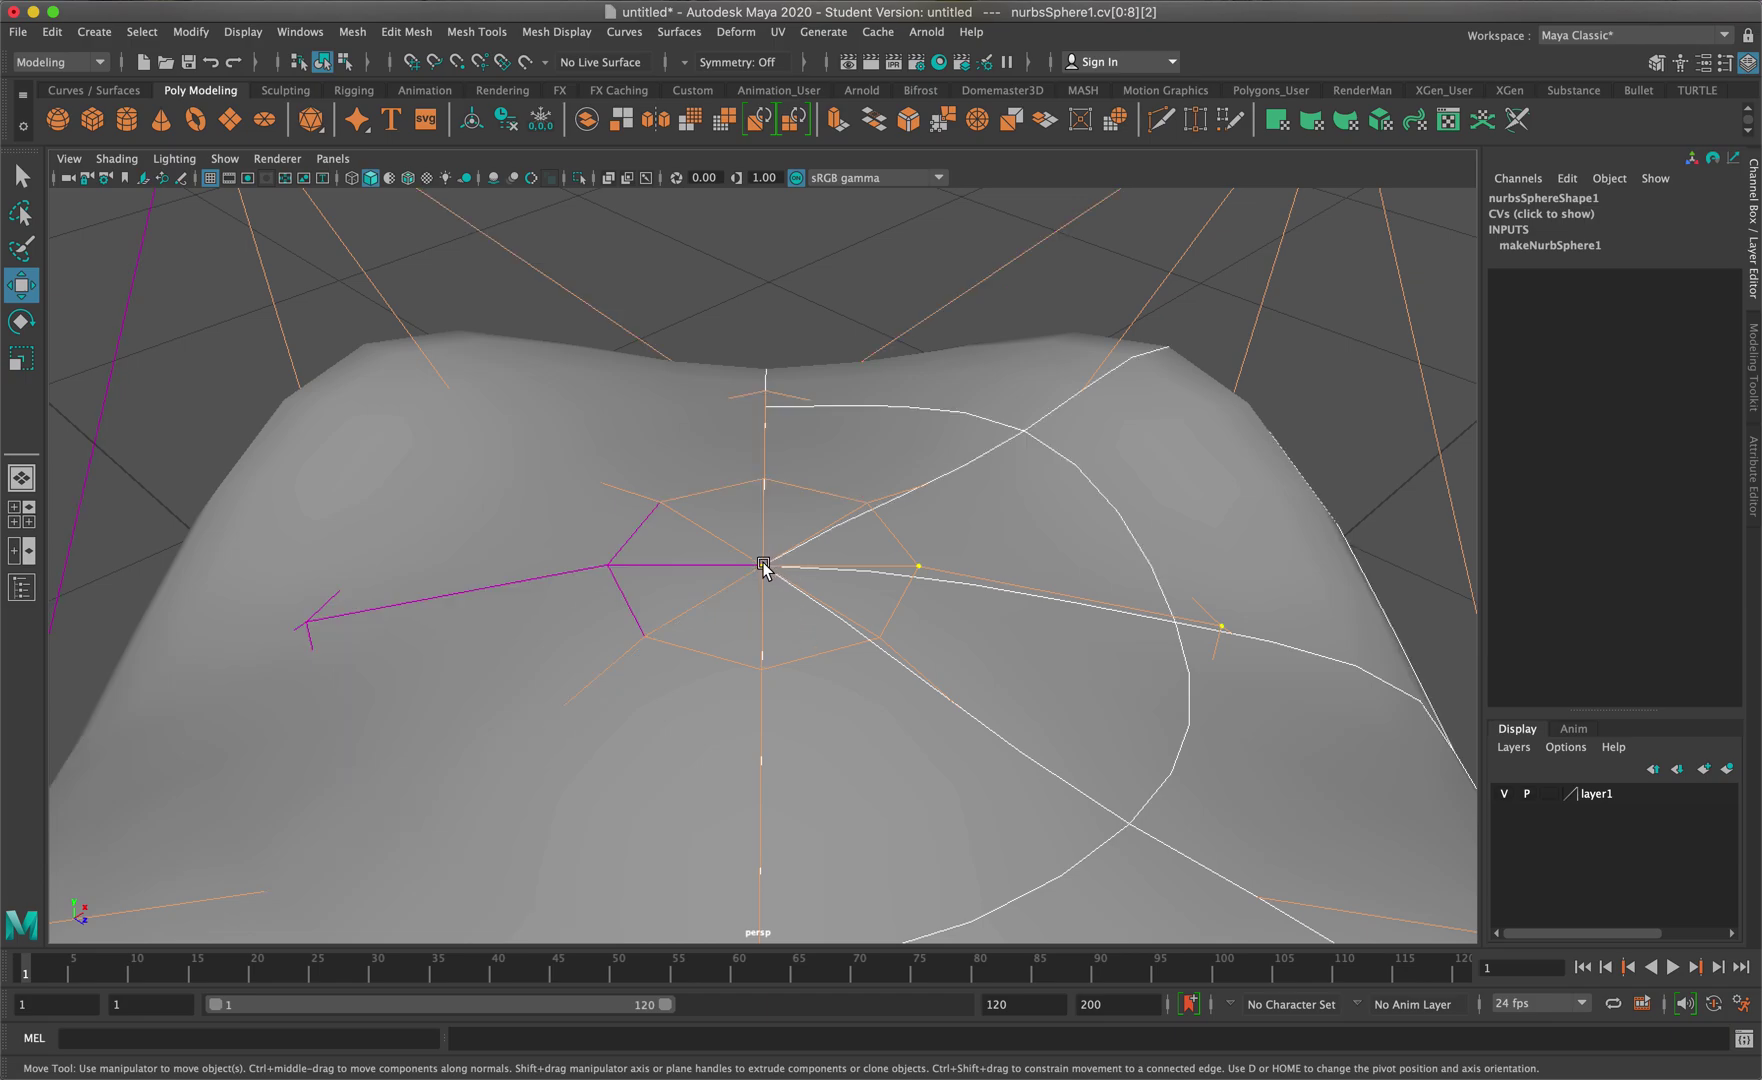
click(764, 566)
click(763, 565)
click(763, 565)
scroll(905, 585, down, 2)
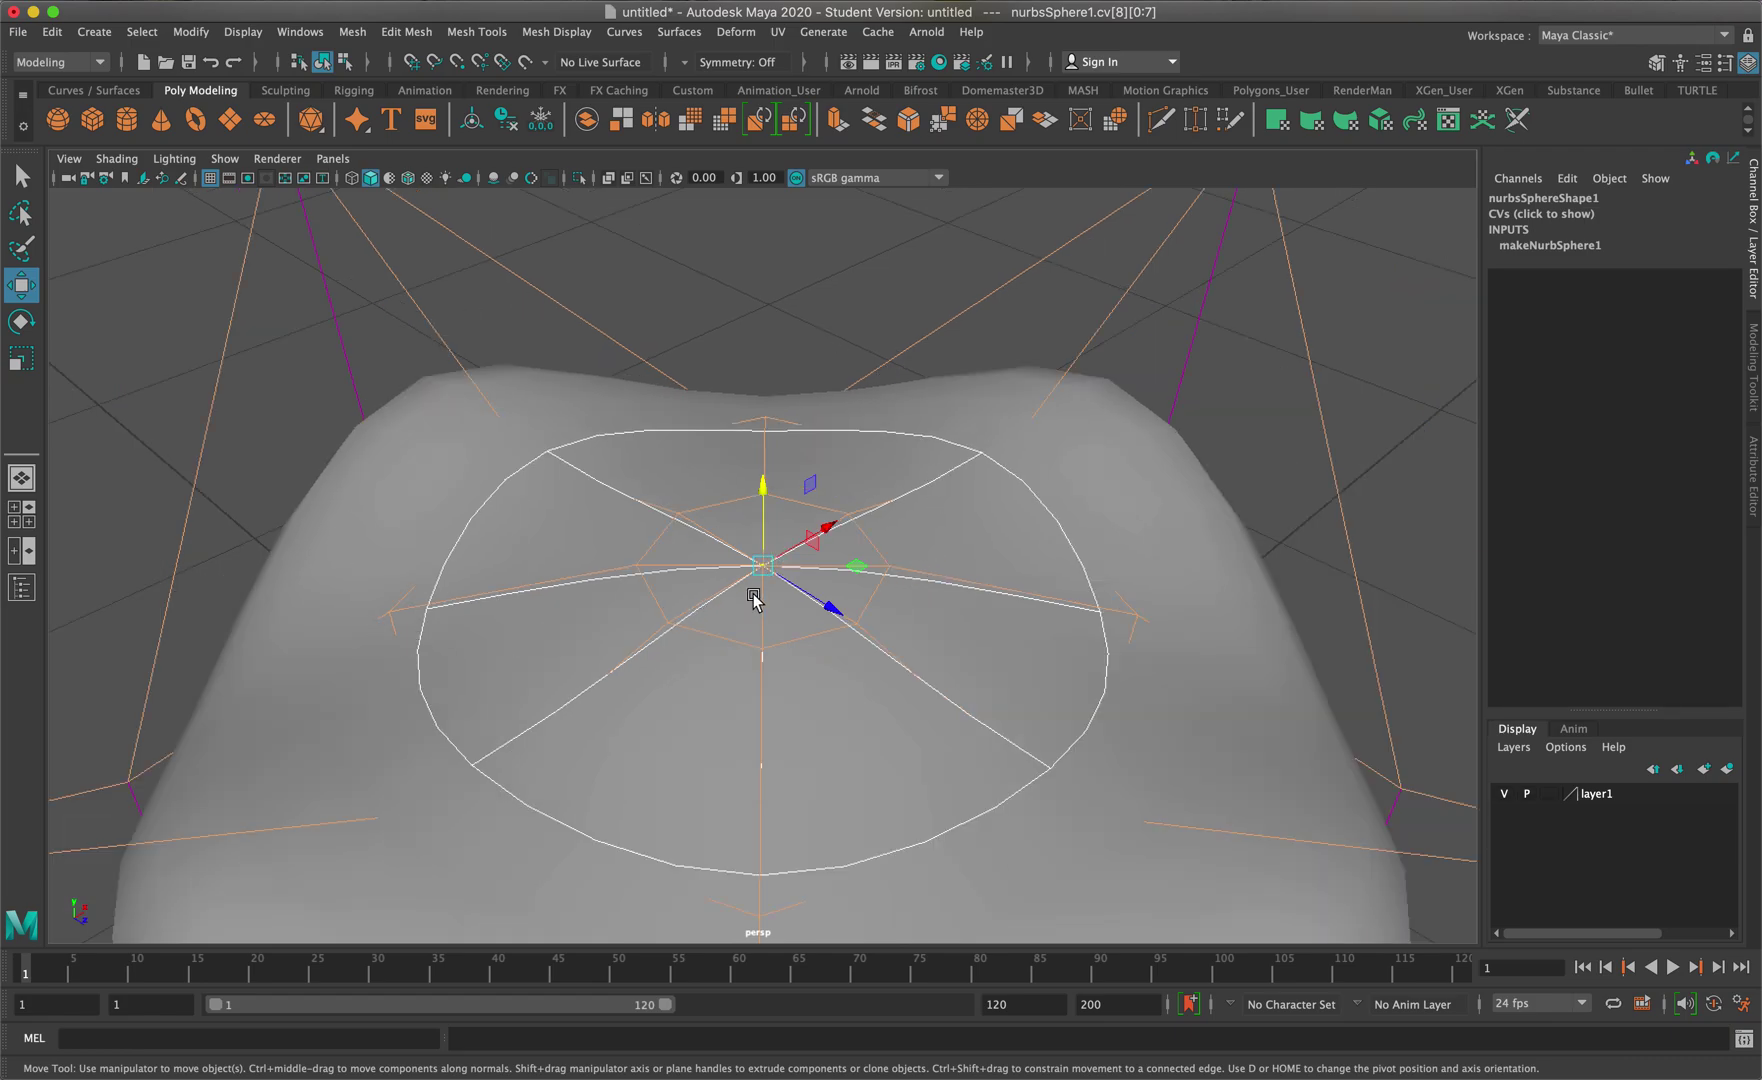
alt+drag(784, 620, 787, 580)
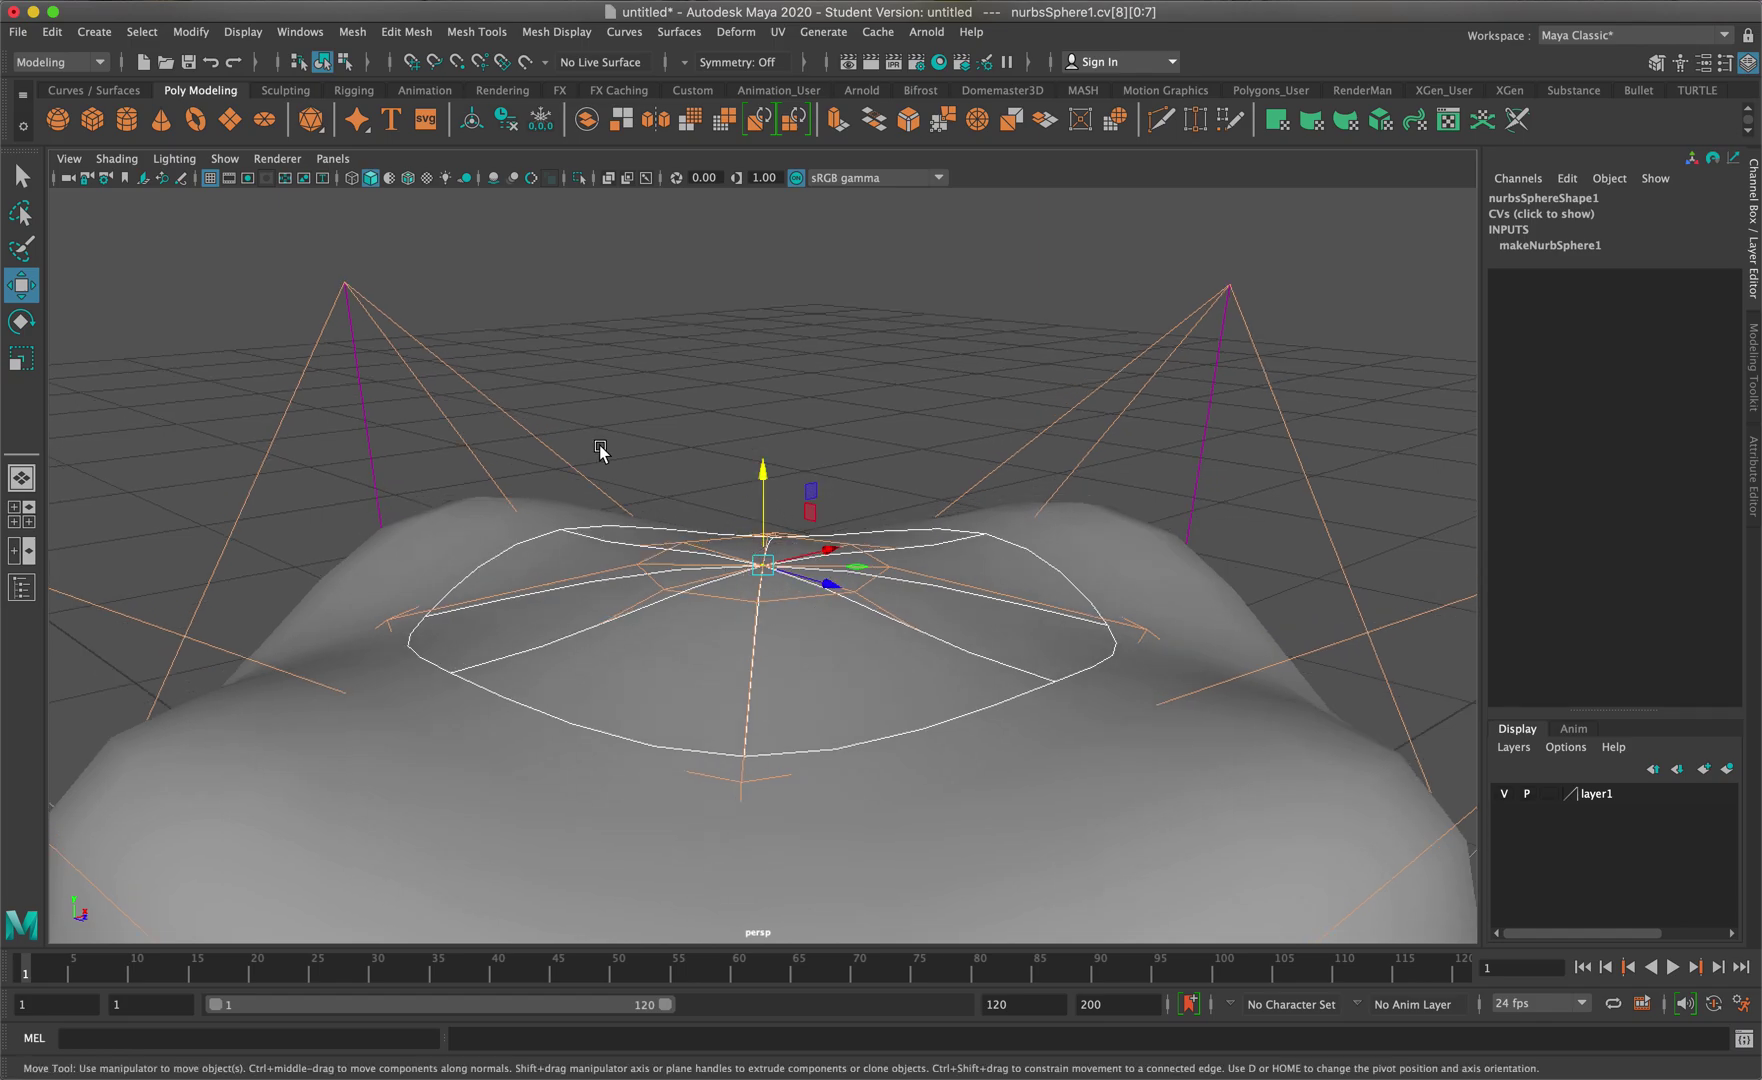
drag(757, 475, 722, 585)
Select the hull ring next to the top pole and move it down into the hollow
scroll(755, 622, down, 2)
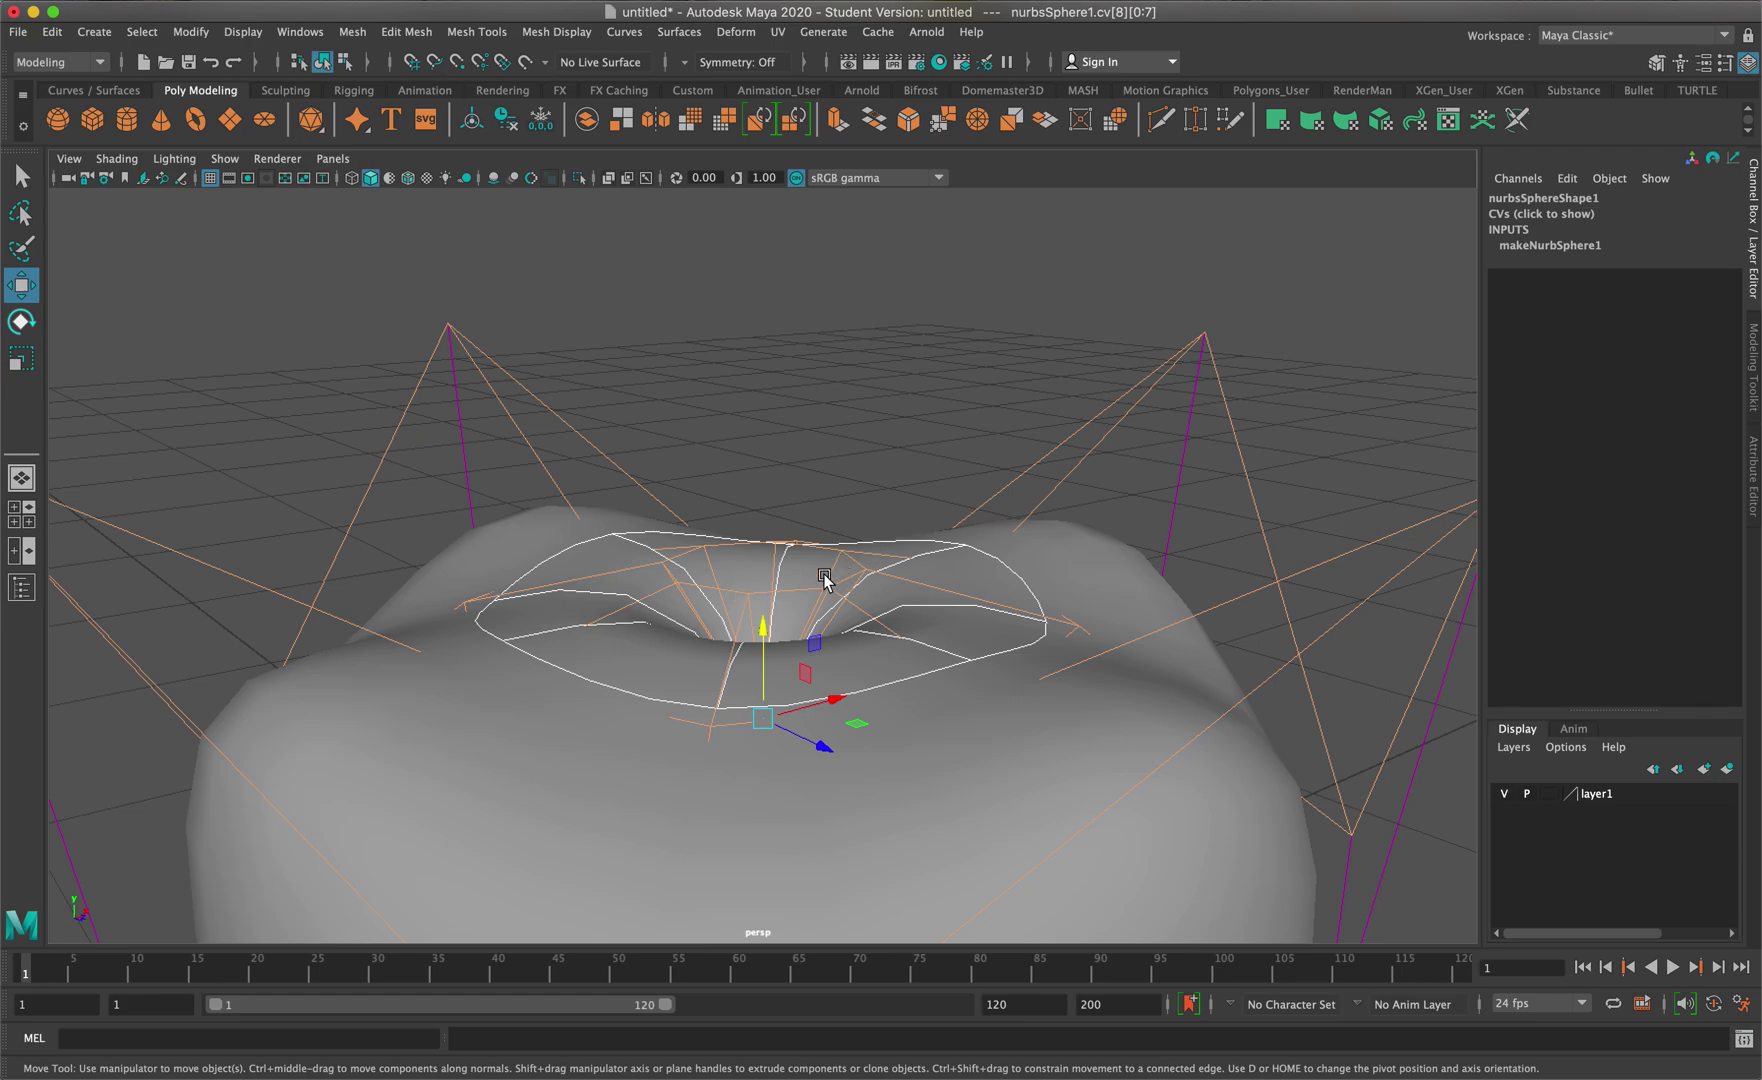
key(Up)
drag(768, 476, 848, 585)
Return the tooth to object mode and examine its whole form from the side
key(q)
alt+right_drag(848, 585, 856, 589)
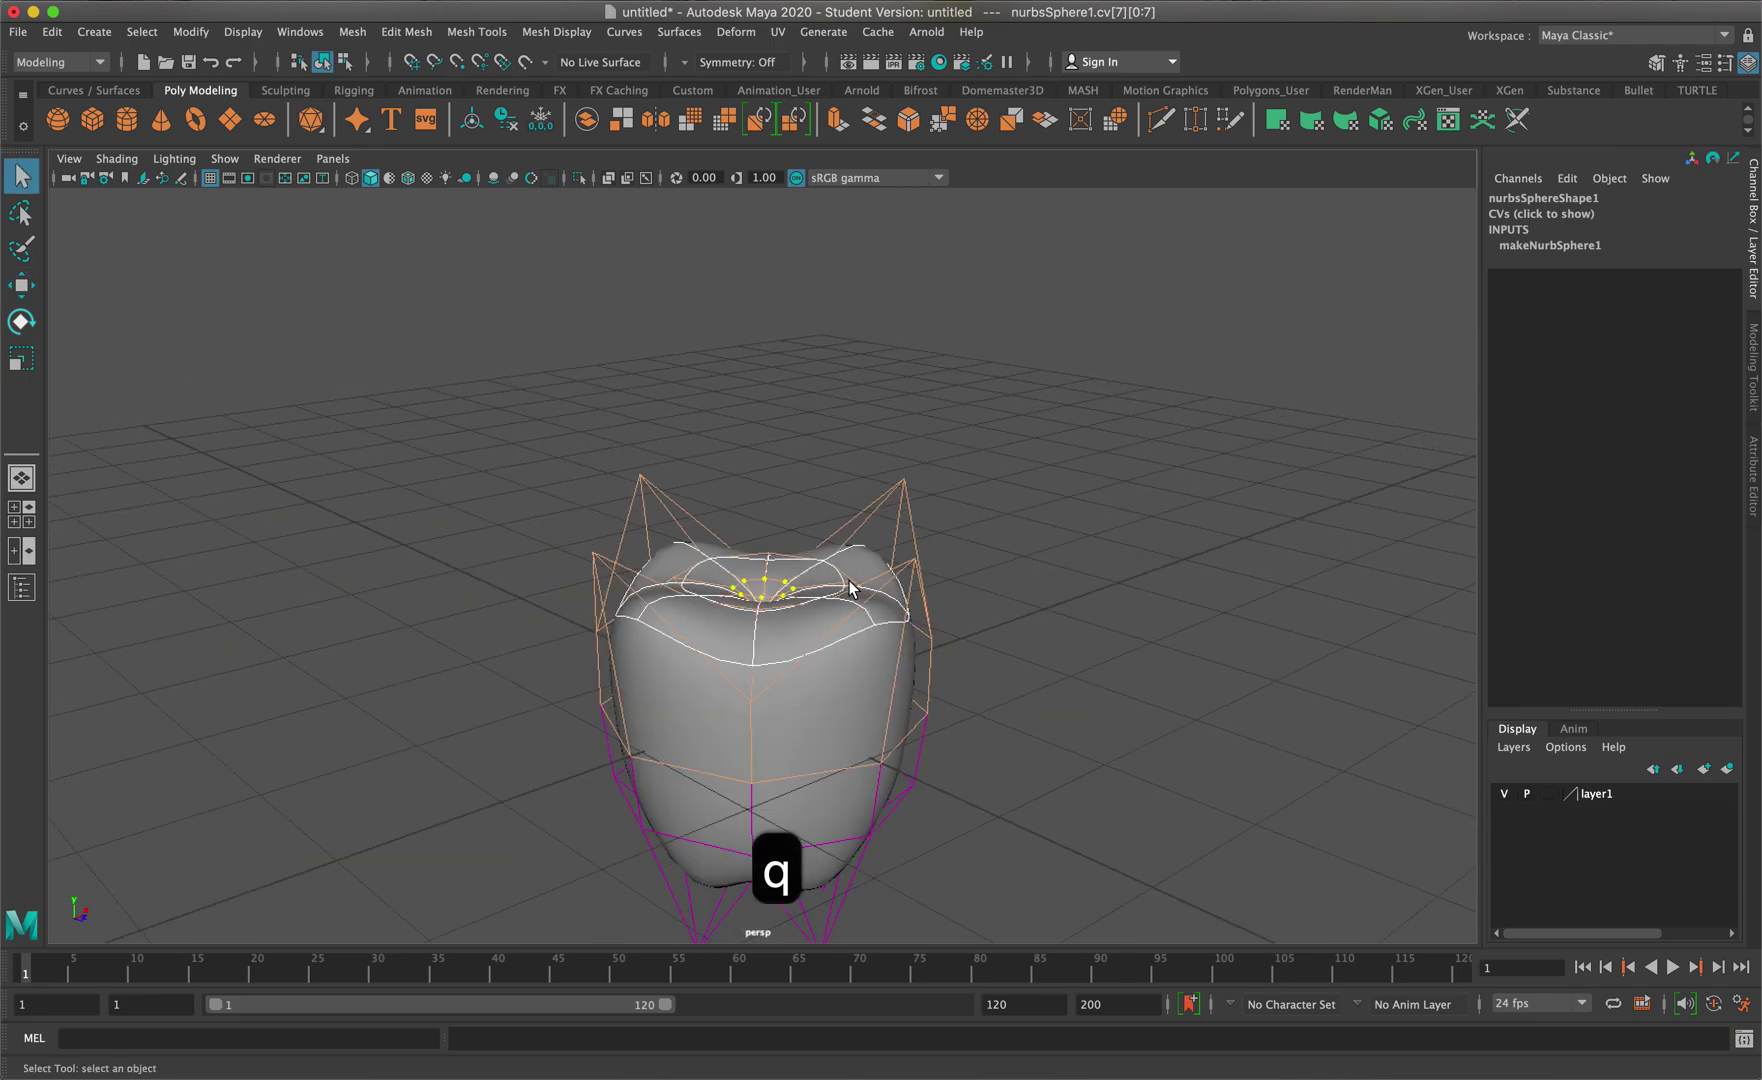
alt+middle_drag(856, 589, 878, 471)
right_drag(848, 463, 910, 440)
alt+drag(806, 590, 841, 597)
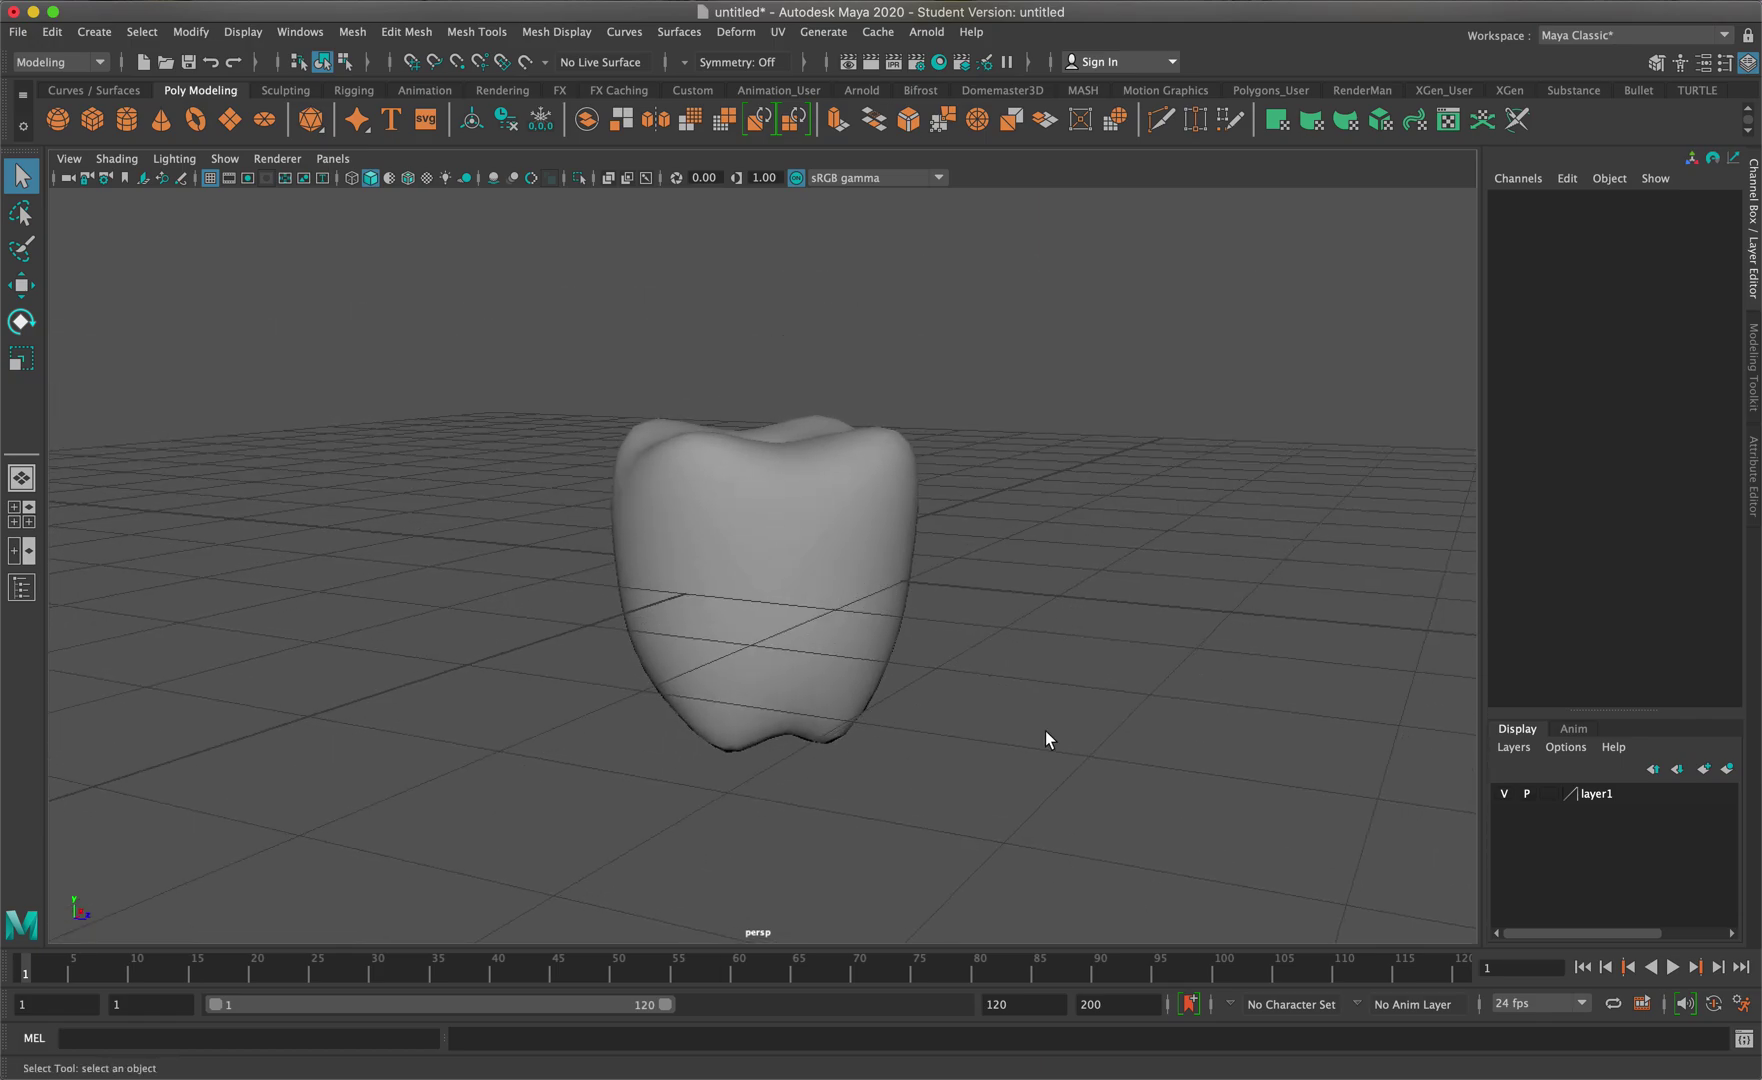
Select the whole tooth and move it aside along Z to about -3.073
click(796, 515)
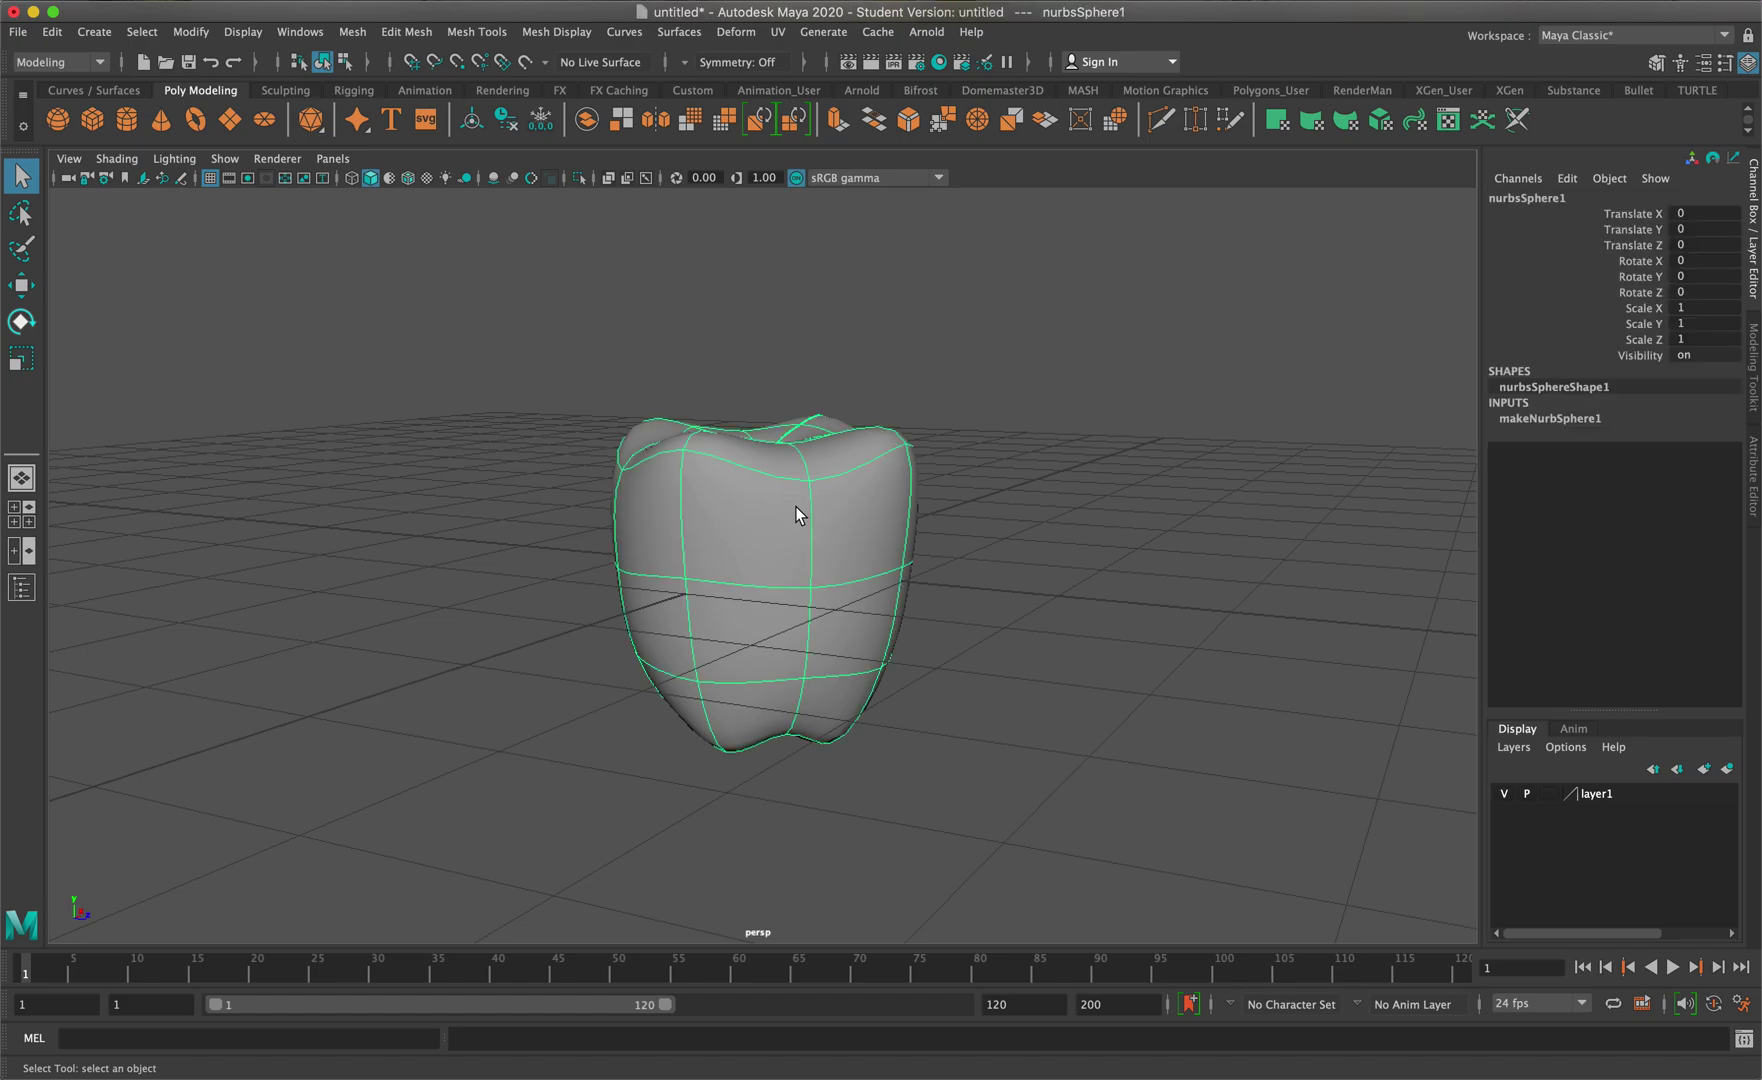
alt+drag(796, 518, 360, 469)
key(w)
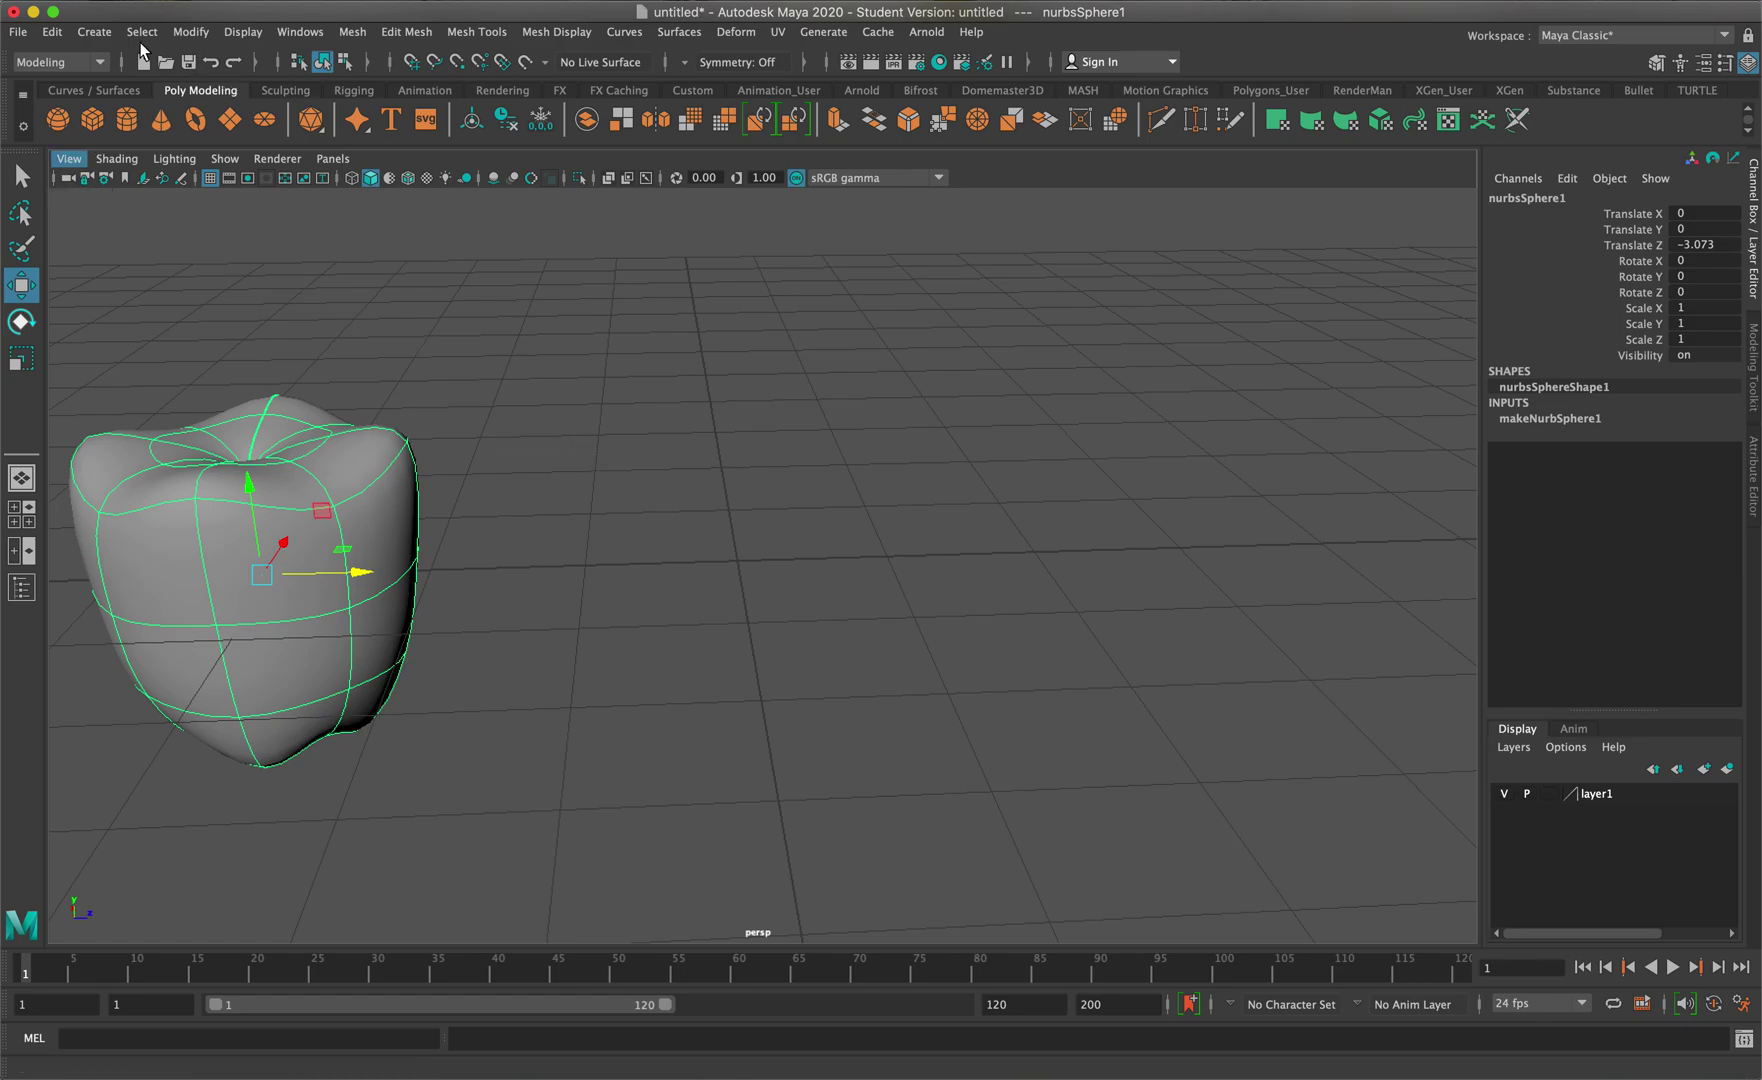
Open the creation options for a NURBS cylinder and set its caps to Both
click(94, 31)
mouse_move(152, 82)
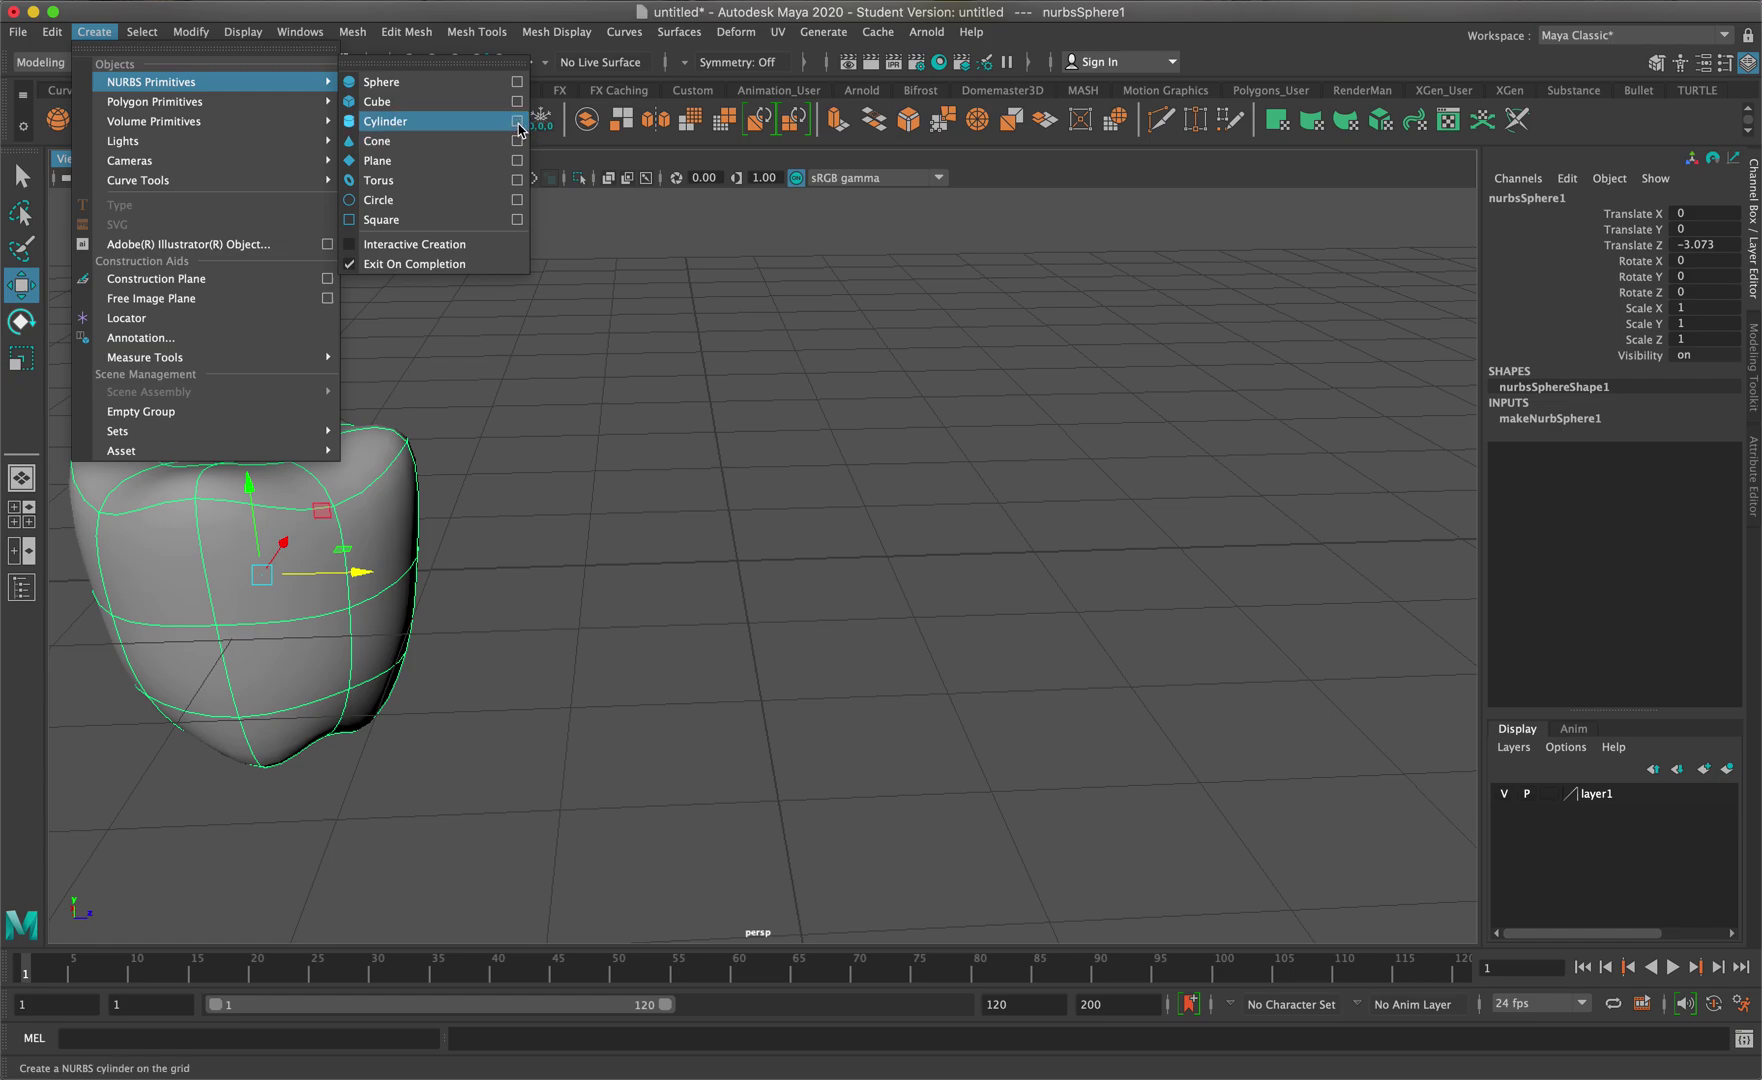
click(518, 122)
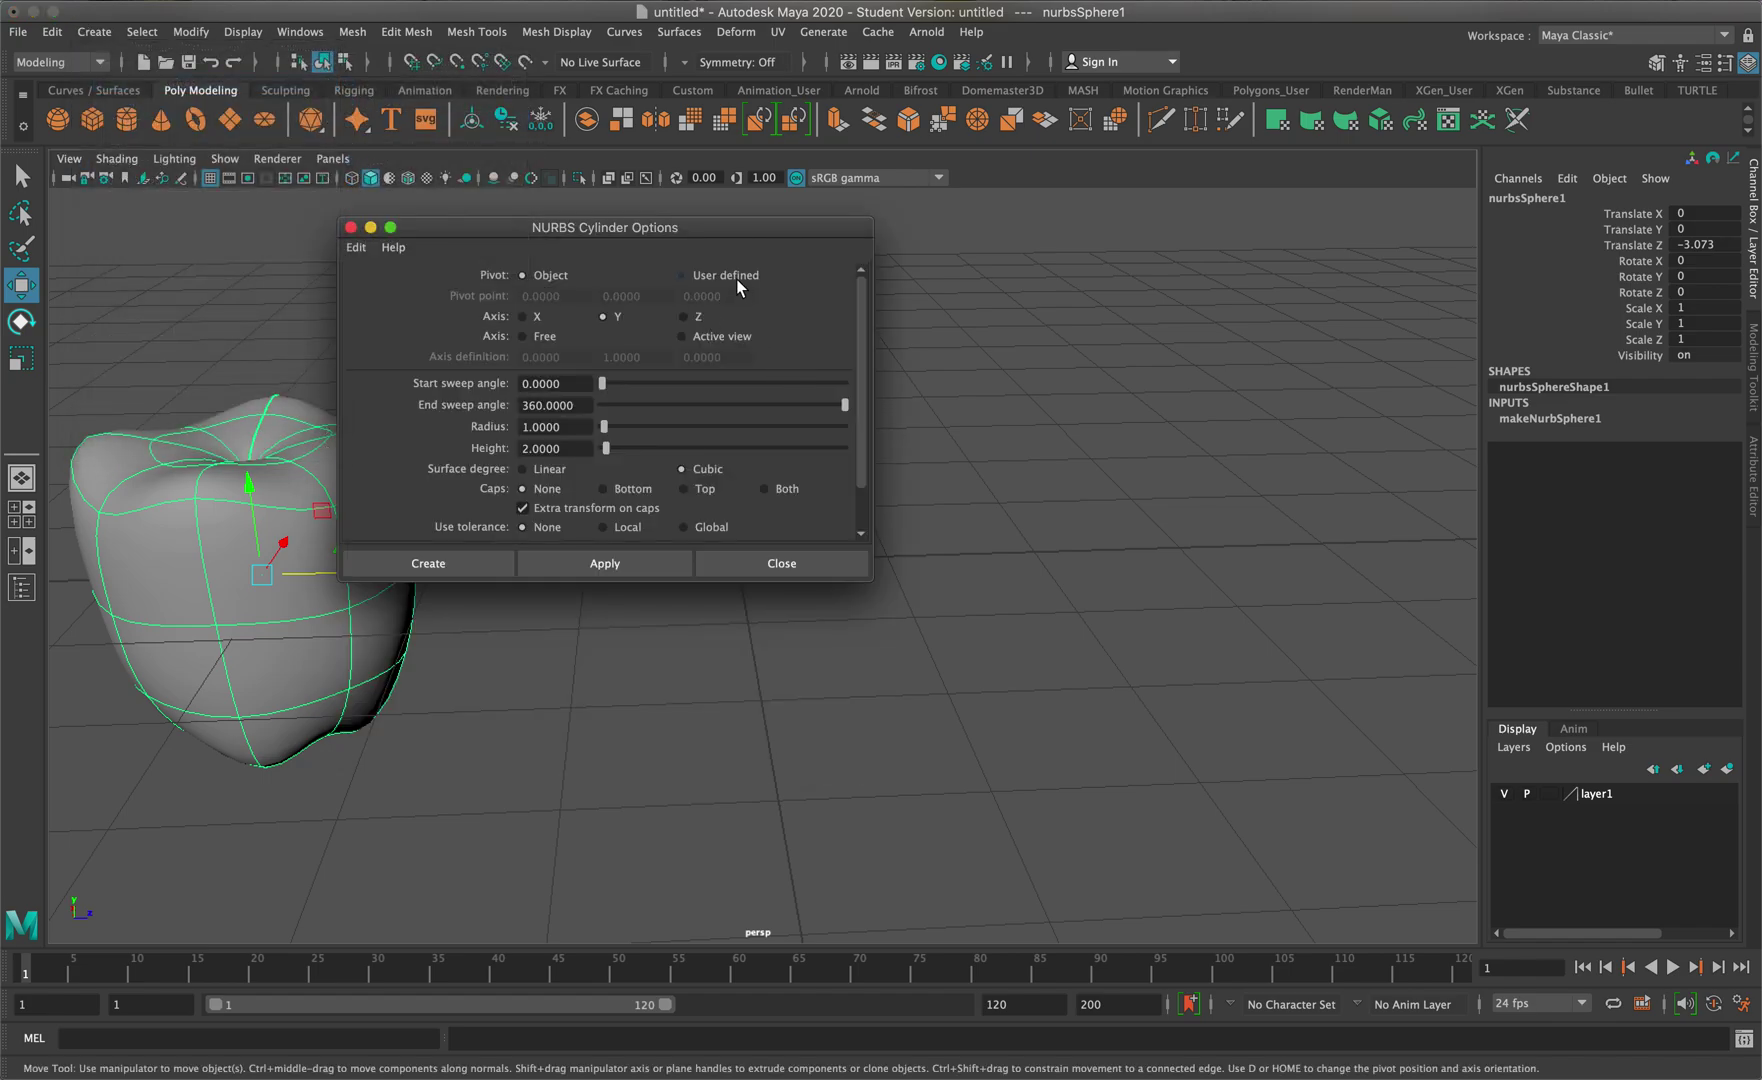
drag(700, 231, 1025, 276)
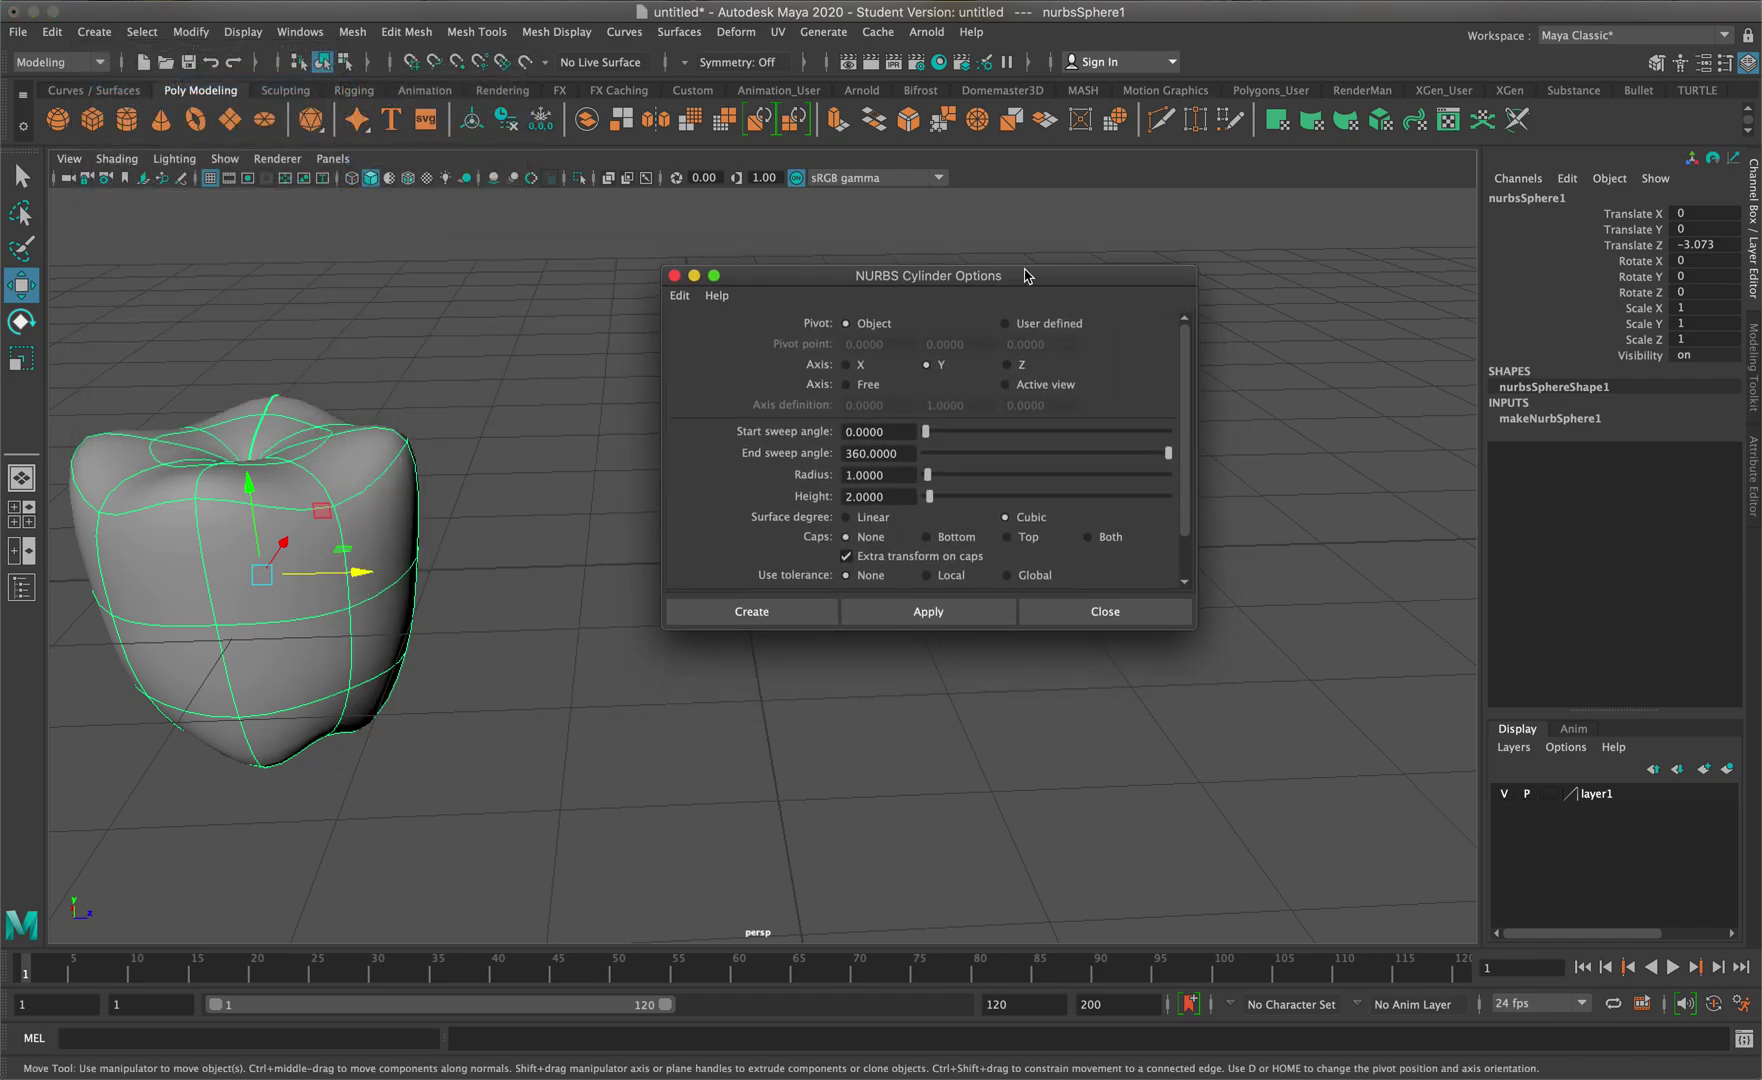
scroll(979, 338, down, 1)
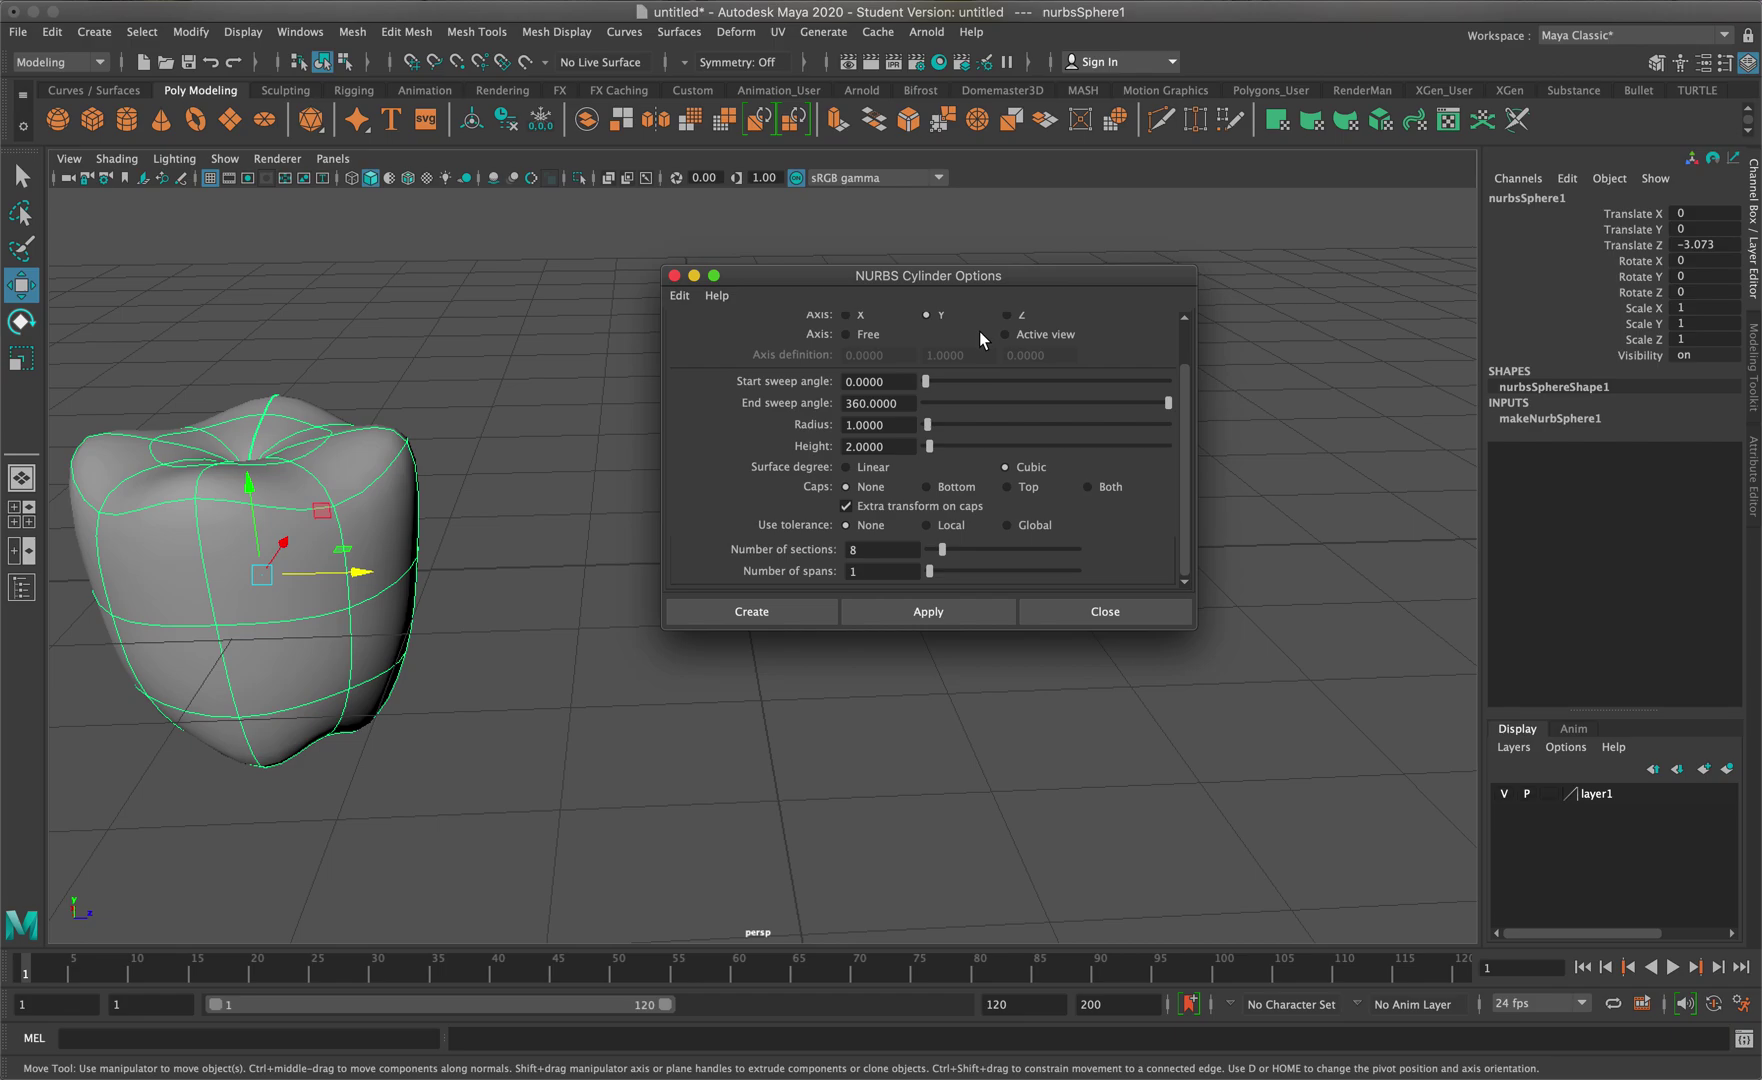
scroll(953, 365, up, 1)
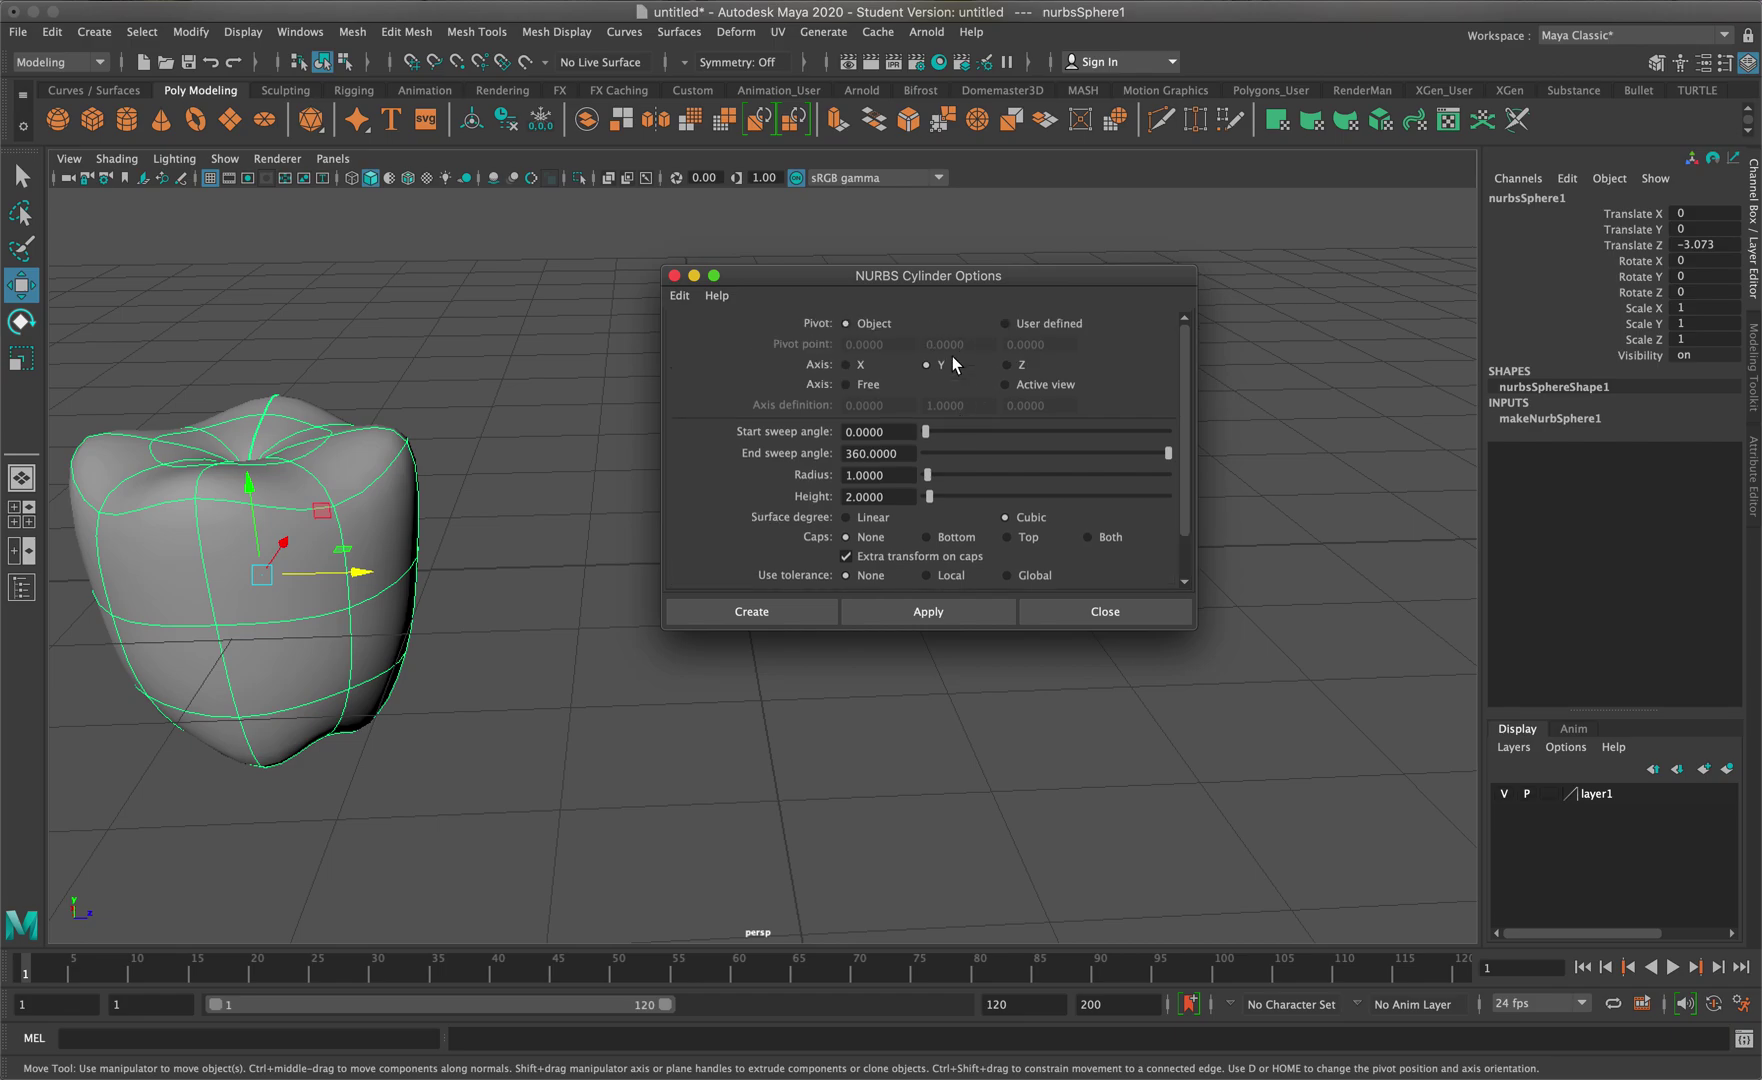
scroll(948, 353, down, 1)
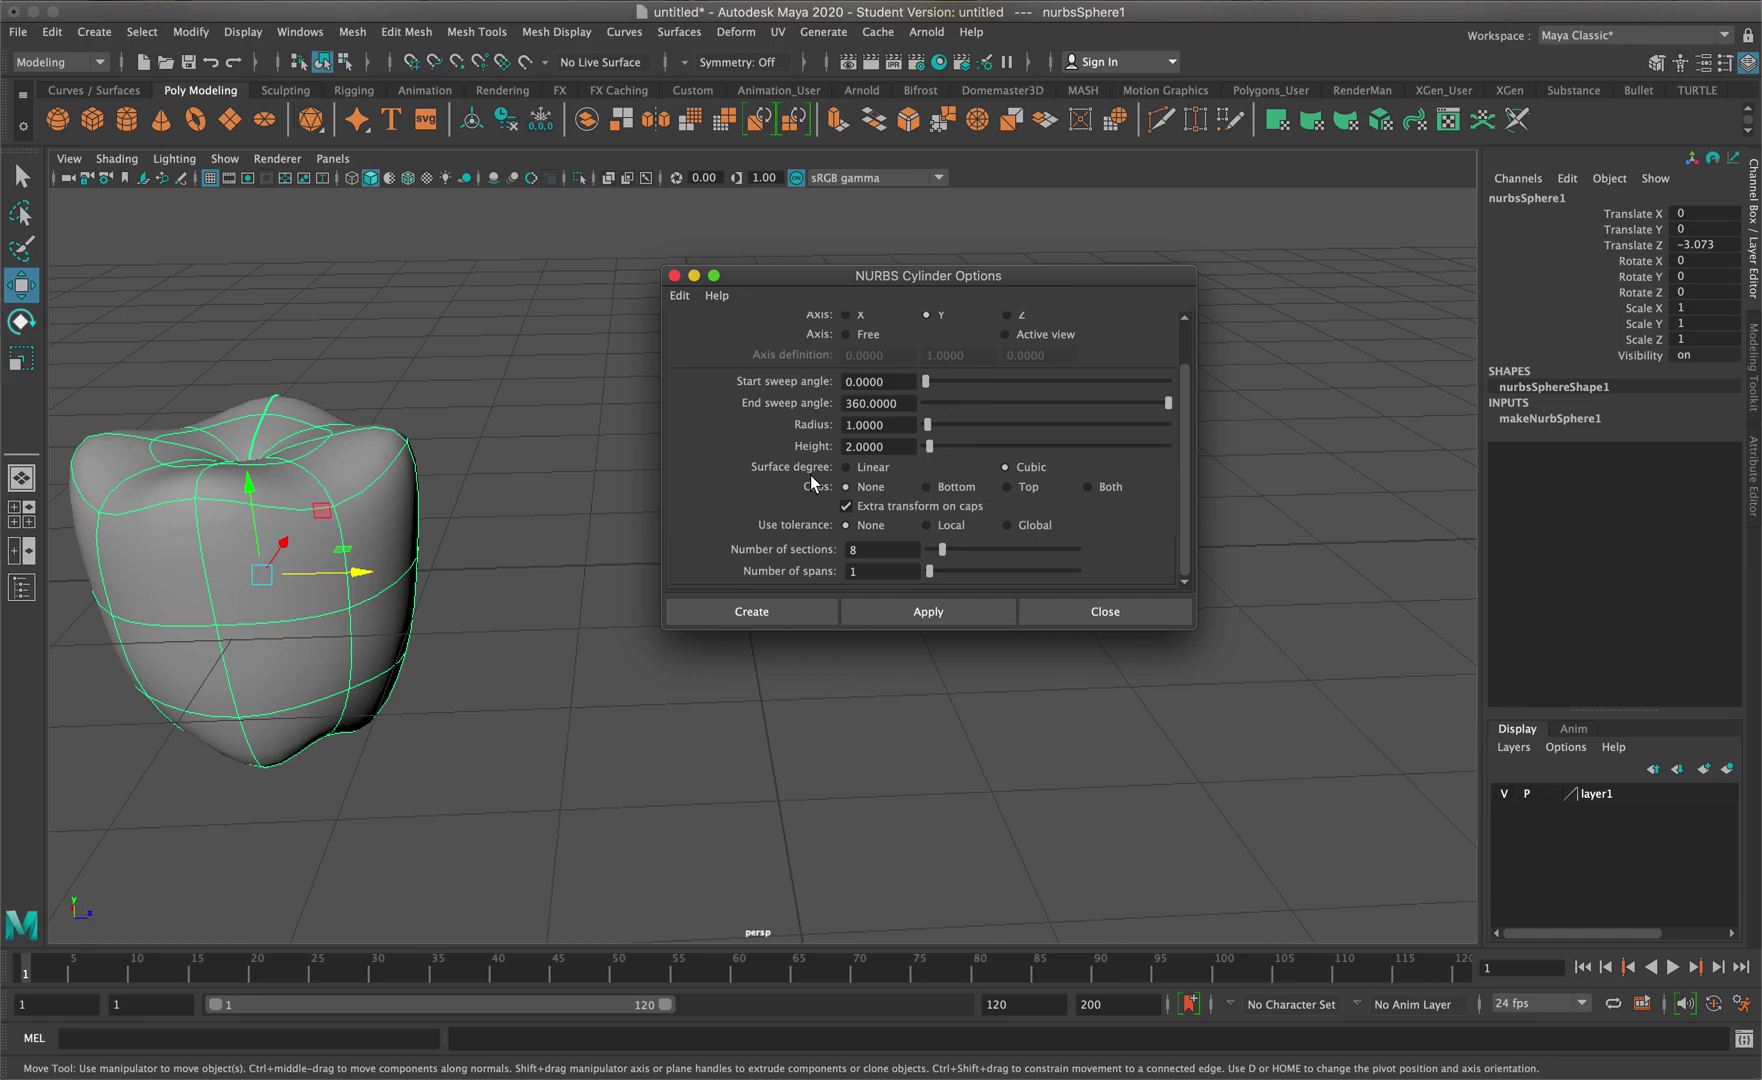
scroll(766, 456, up, 1)
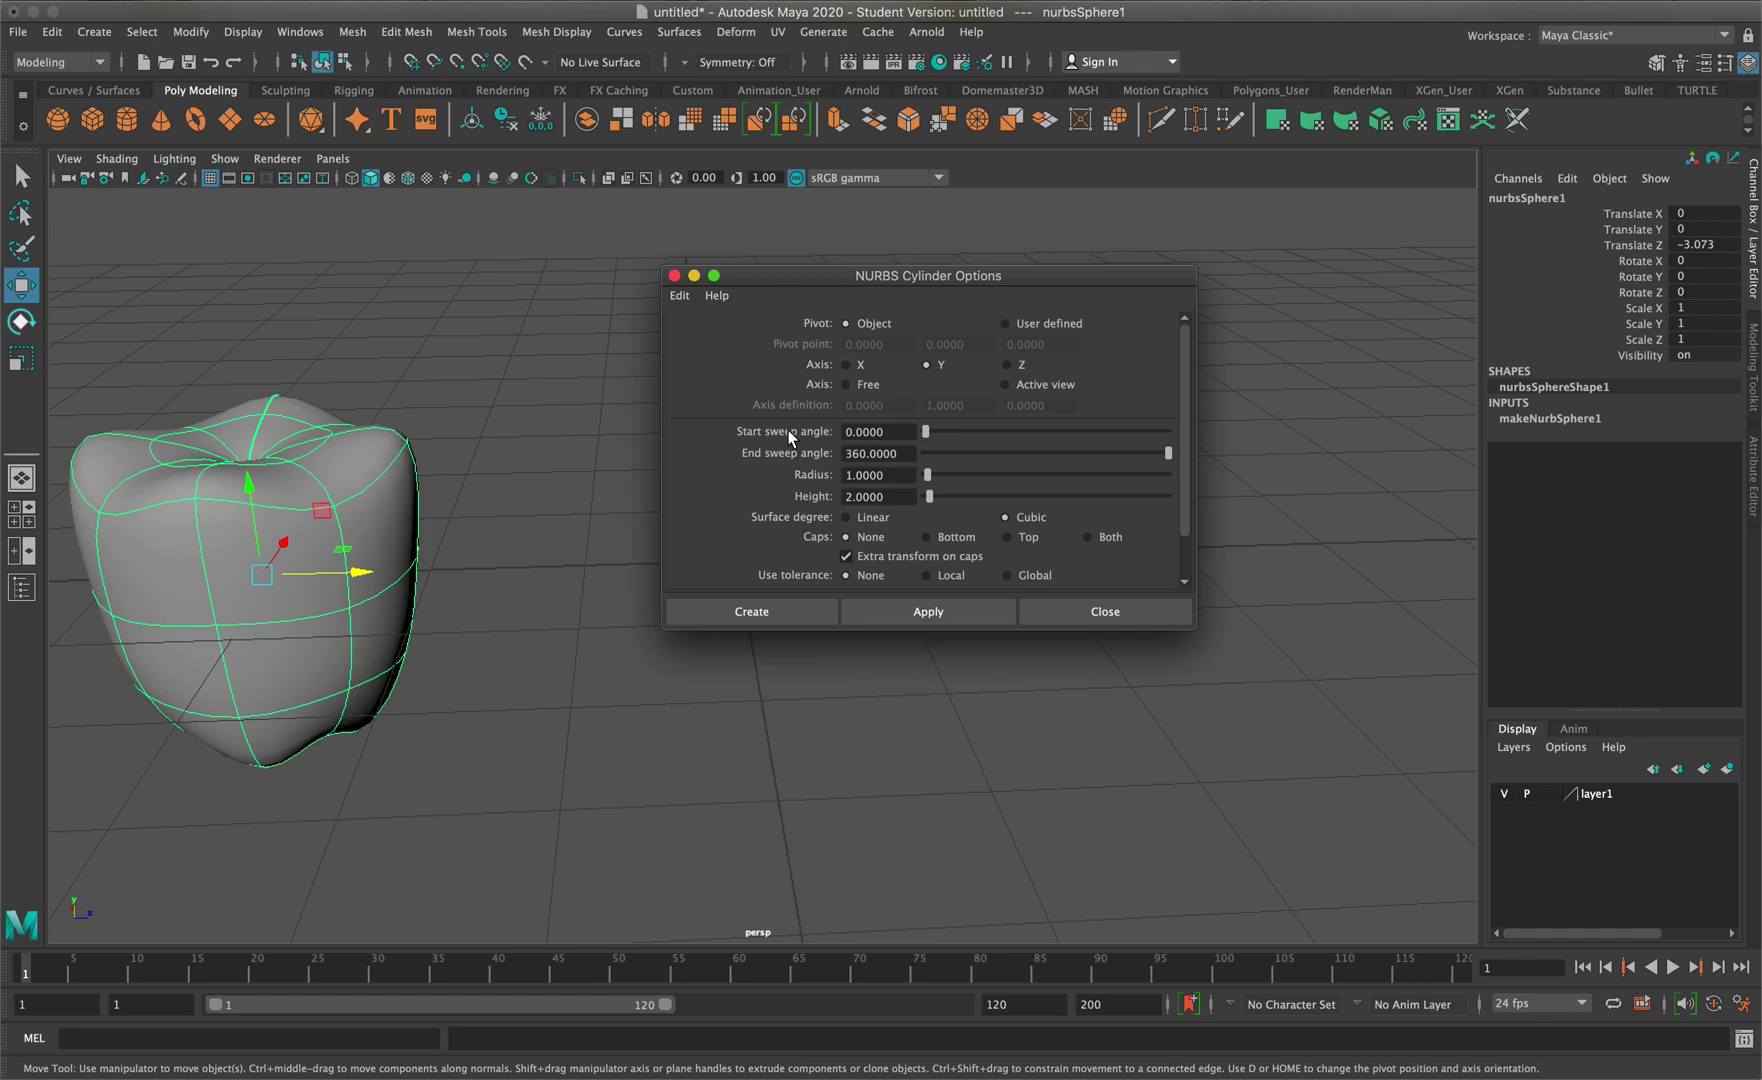
scroll(782, 545, down, 1)
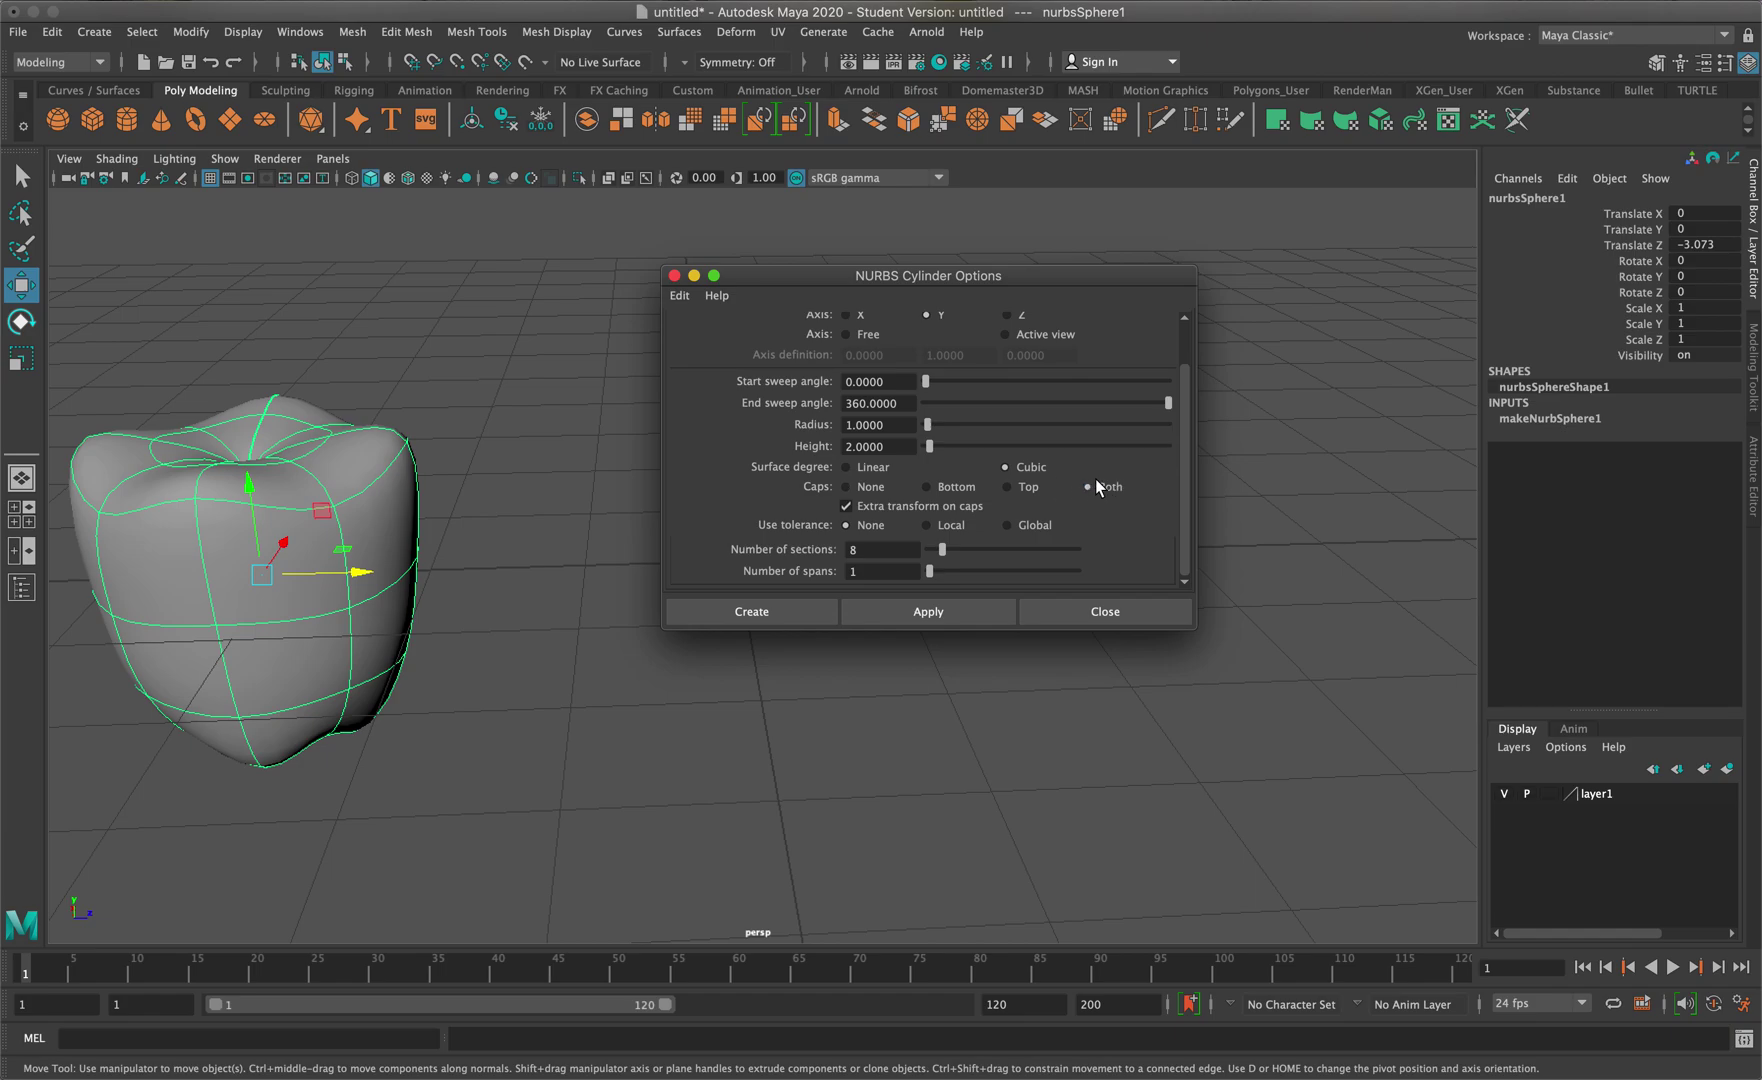
Set the number of spans to 4 with 8 sections and create the NURBS cylinder
click(881, 573)
drag(881, 572, 836, 576)
text(4)
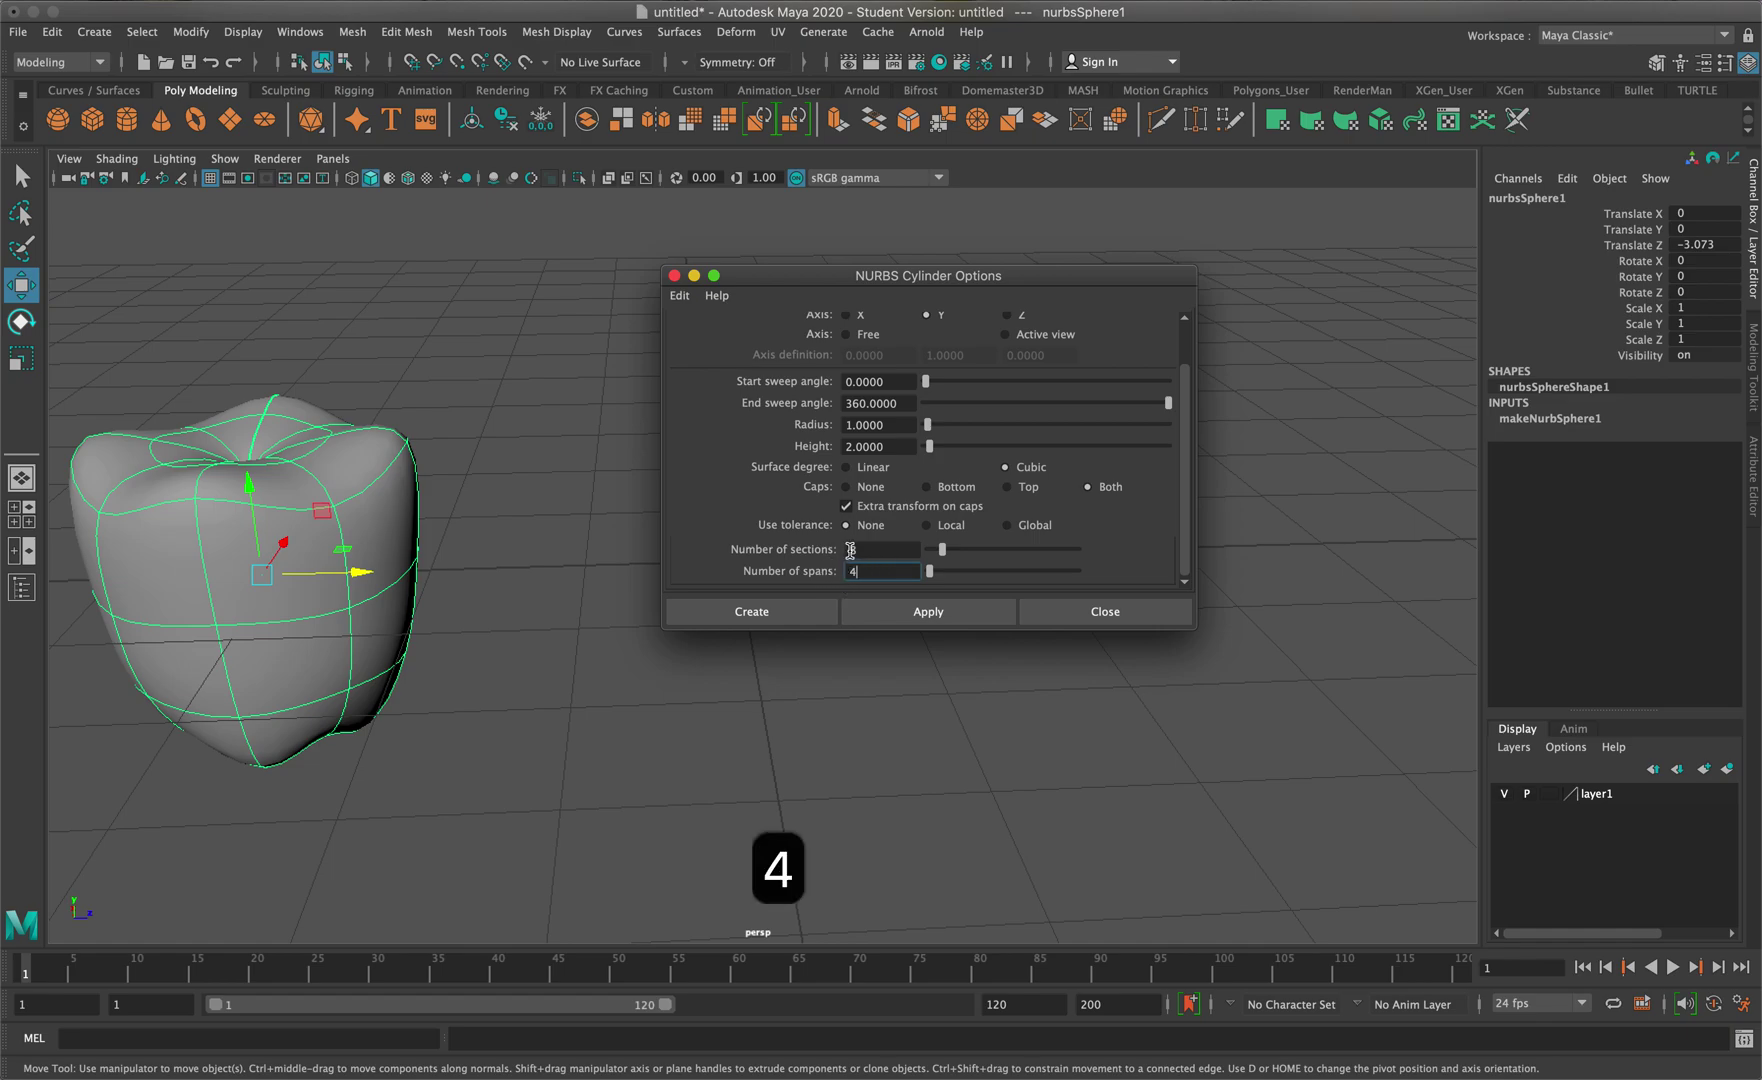
click(865, 551)
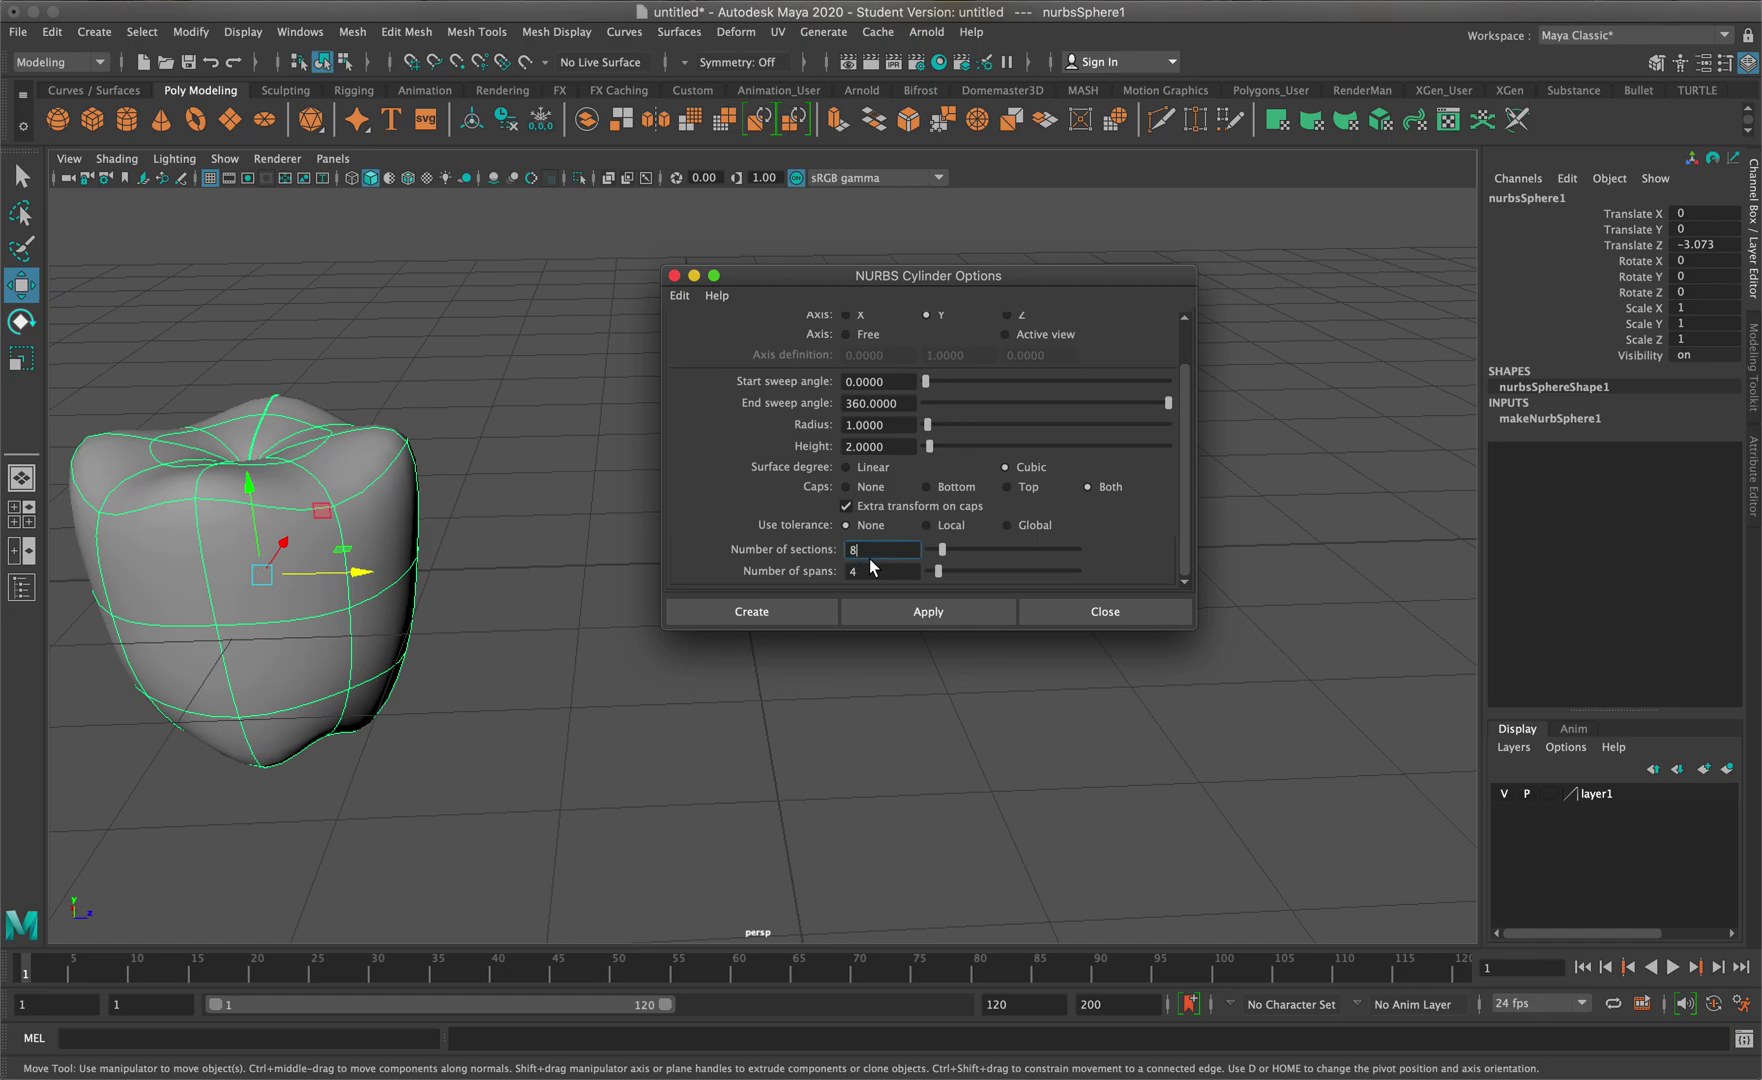
click(791, 614)
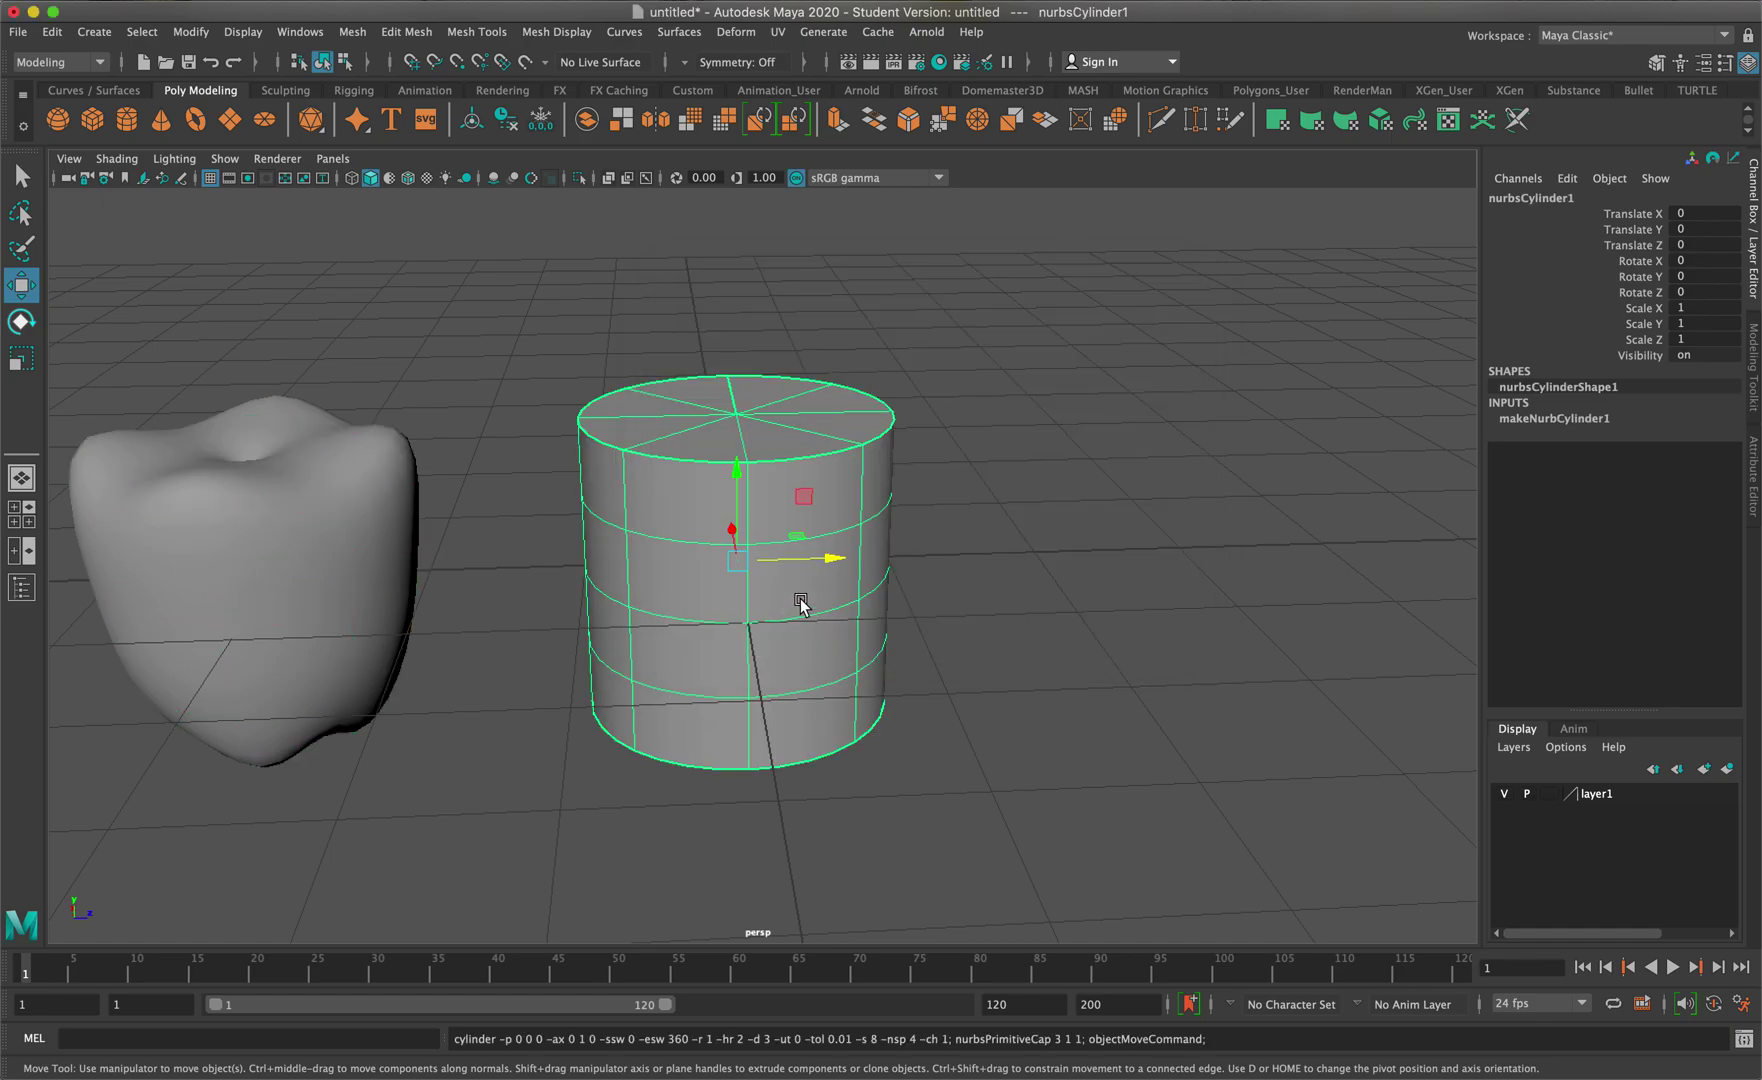
Scale the new cylinder down uniformly to about 0.073
click(968, 612)
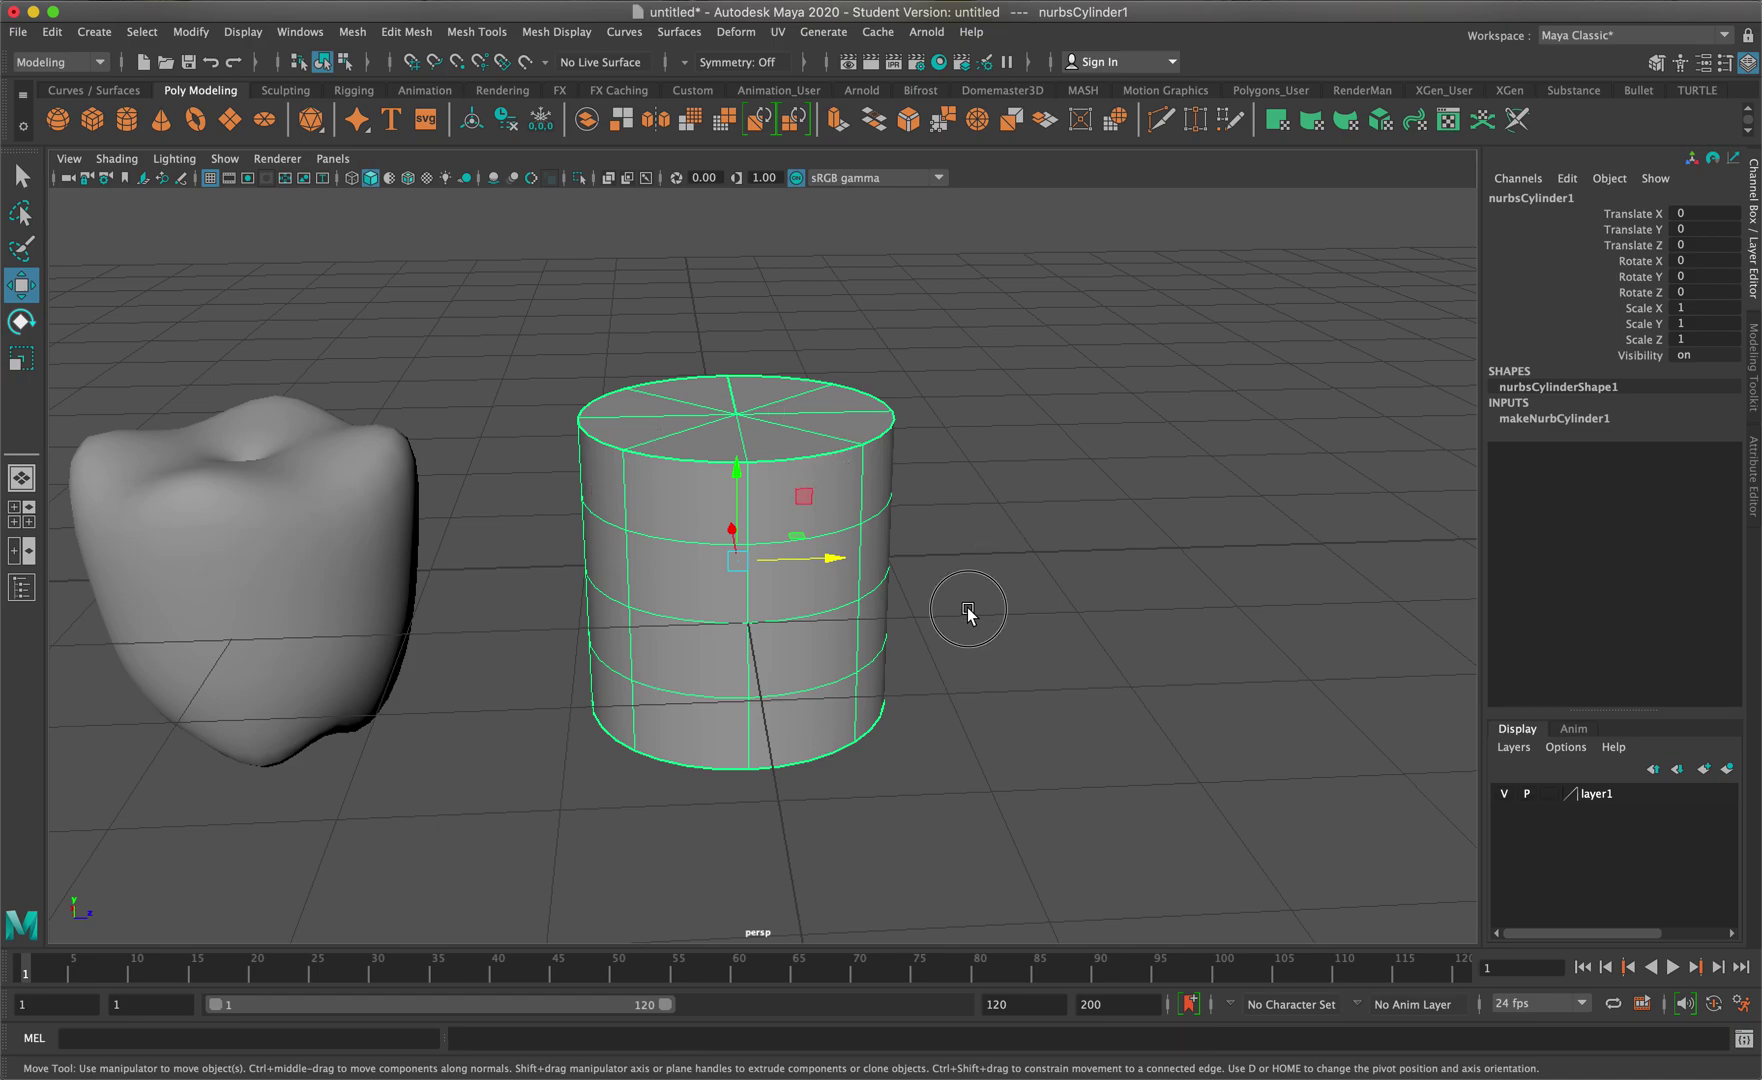
click(759, 586)
click(33, 362)
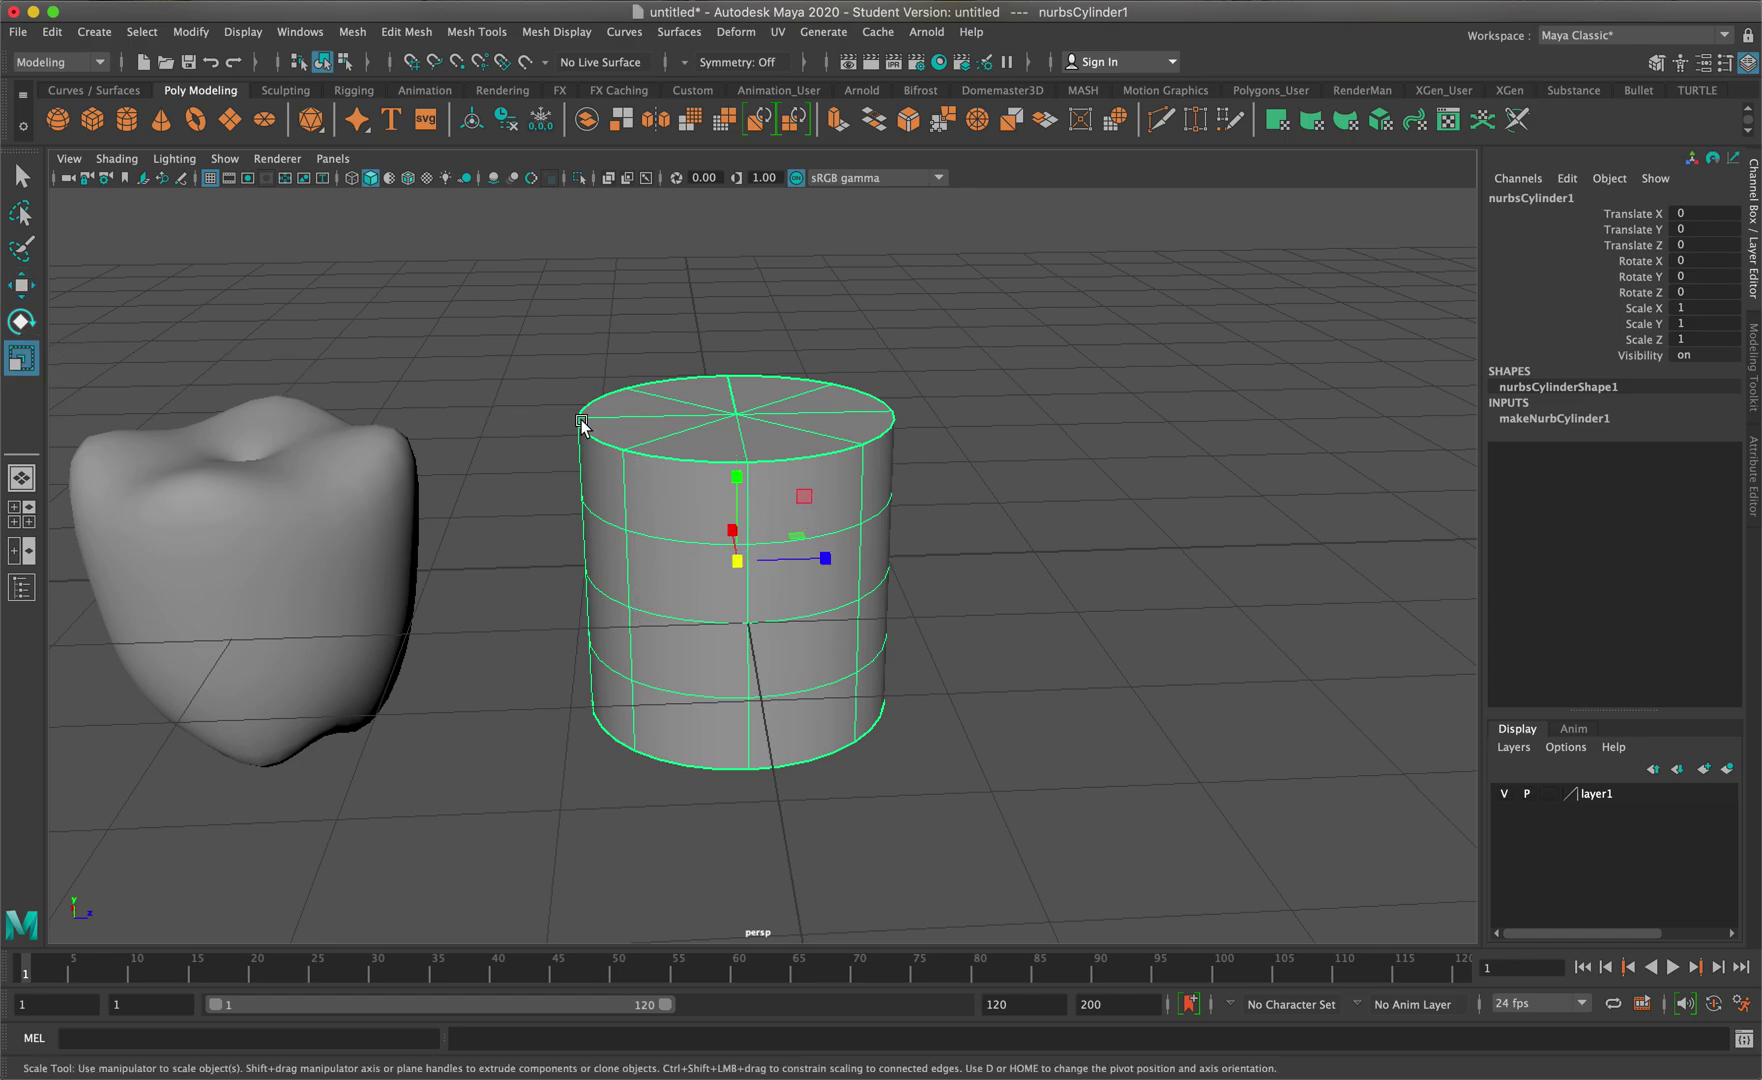
drag(736, 562, 478, 652)
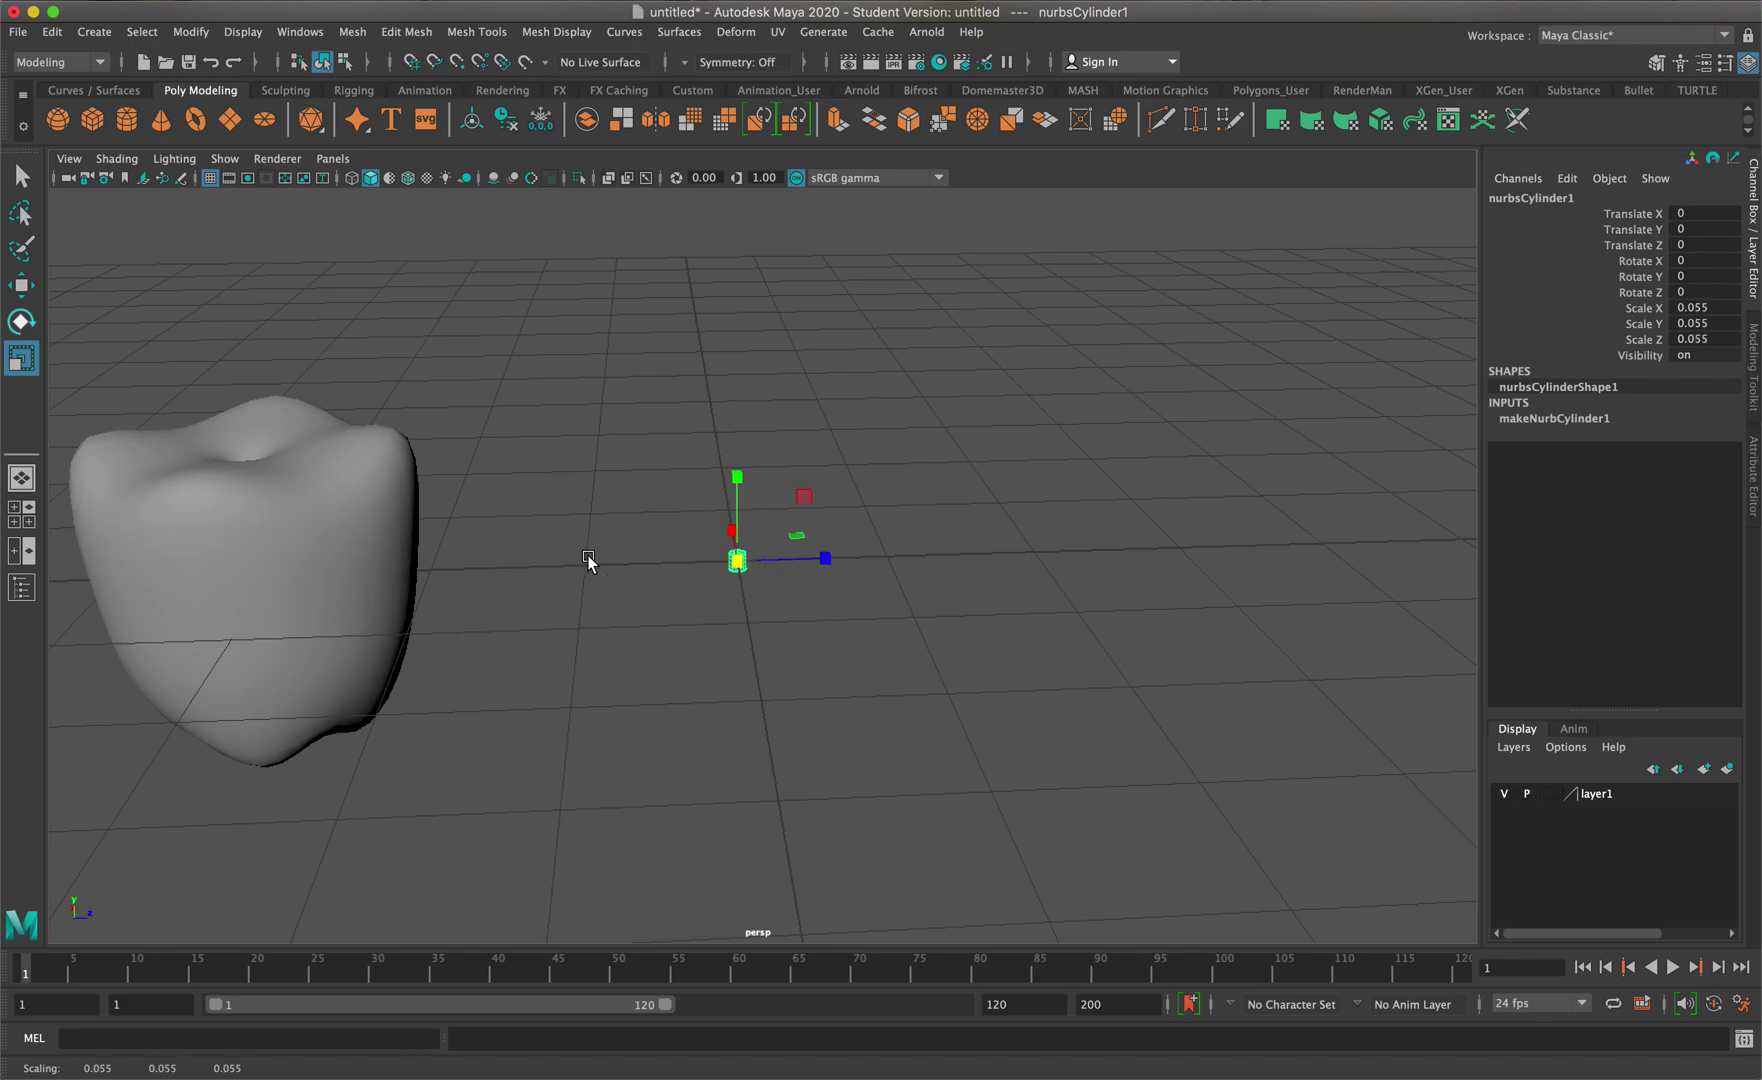
scroll(812, 600, up, 3)
scroll(812, 600, down, 4)
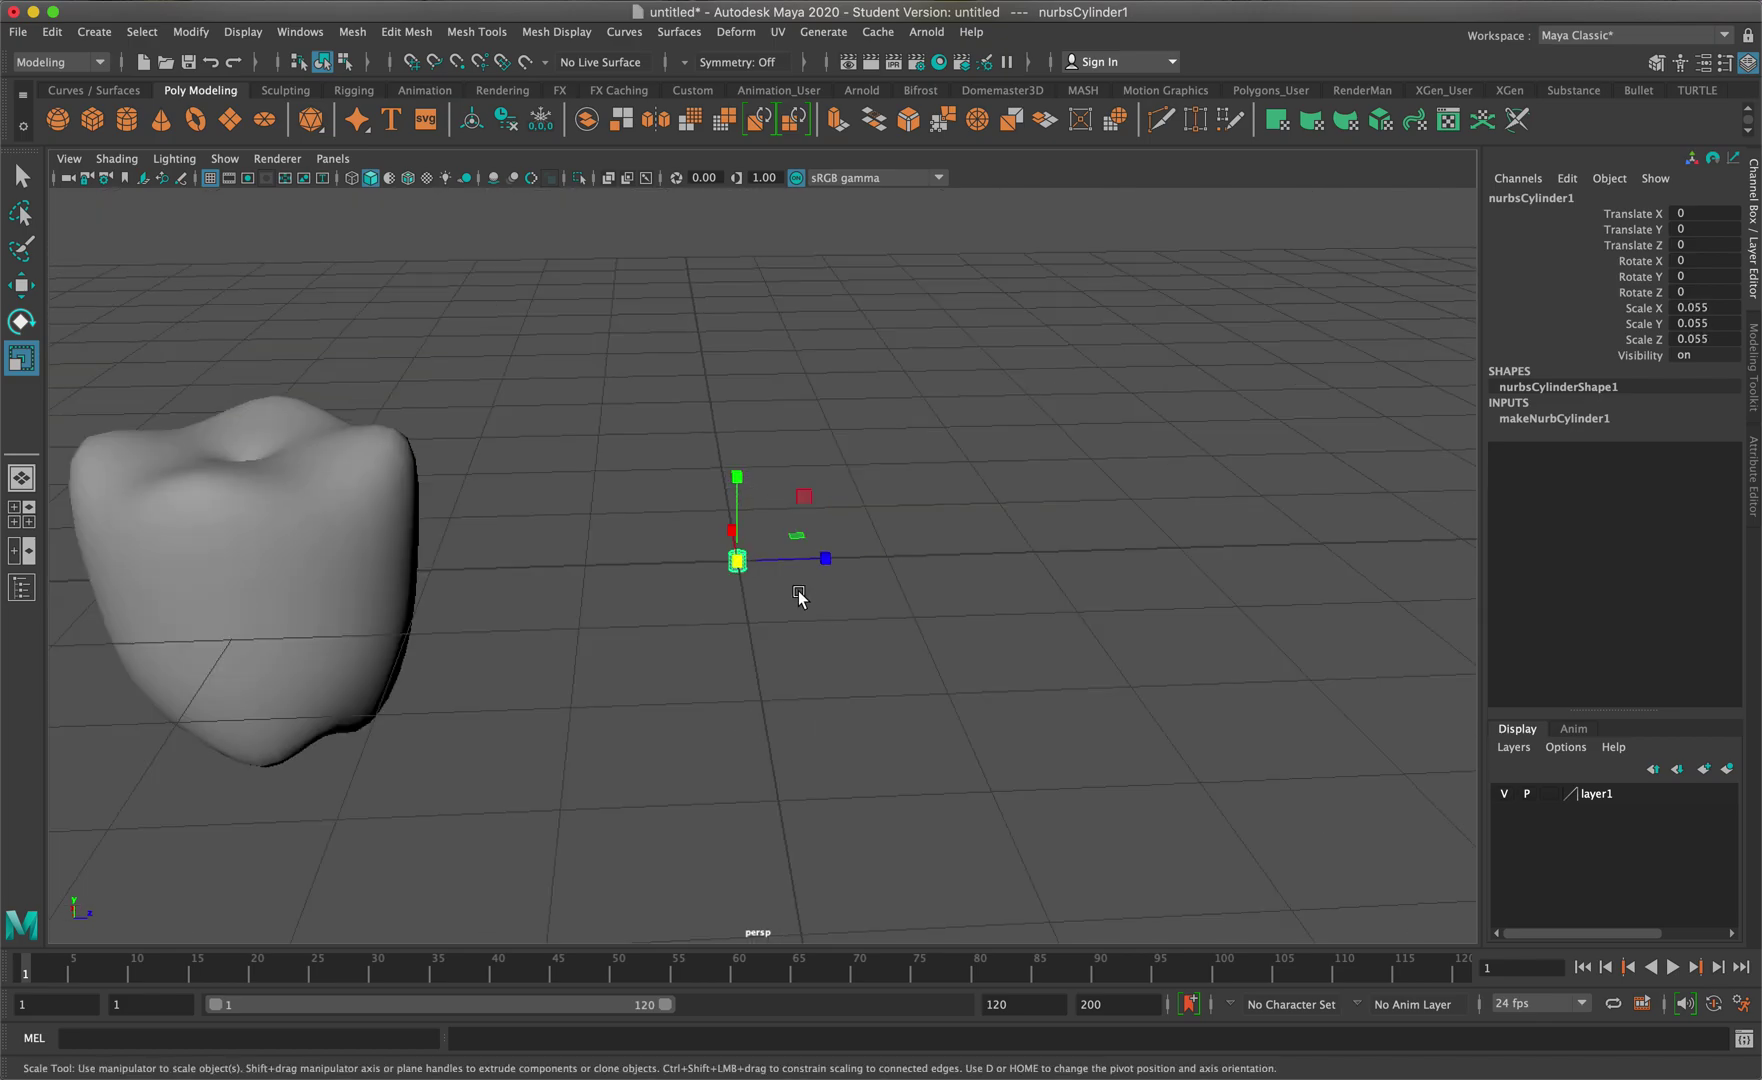
drag(752, 563, 717, 572)
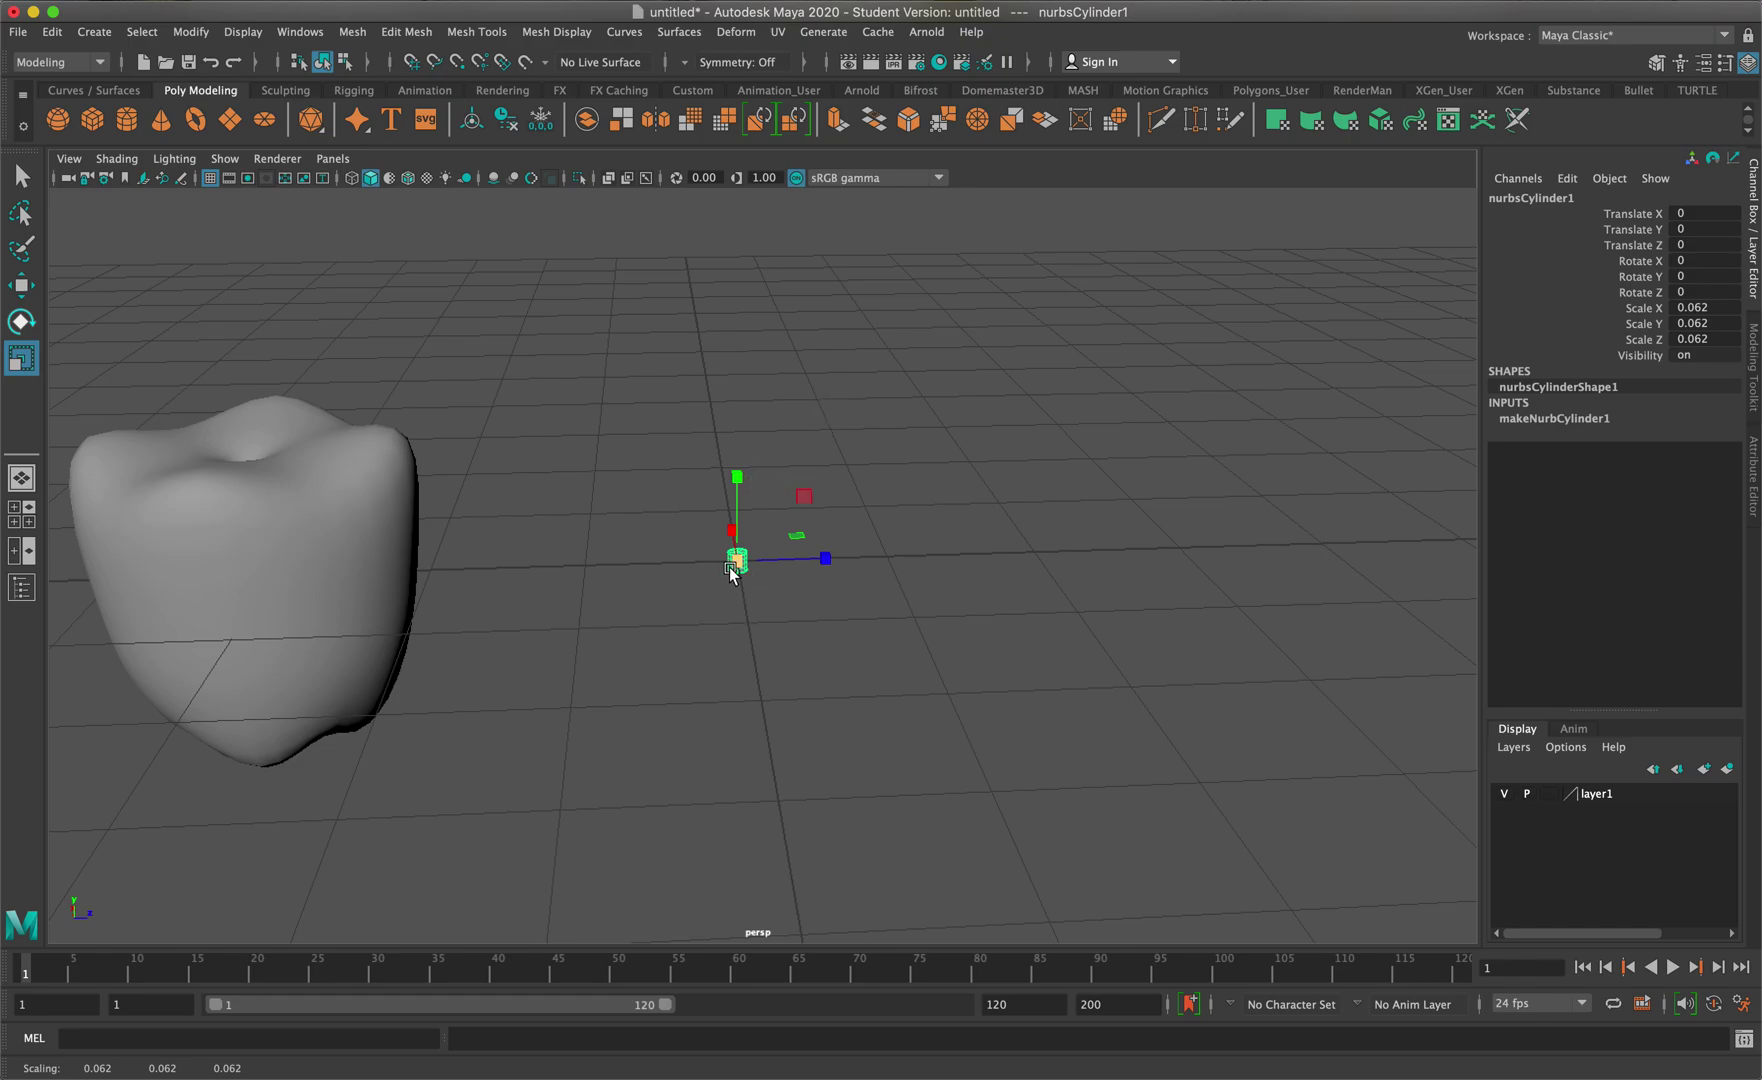
drag(736, 563, 745, 570)
Stretch the small cylinder along Y to a scale of about 0.724, forming a thin upright rod
drag(736, 478, 757, 305)
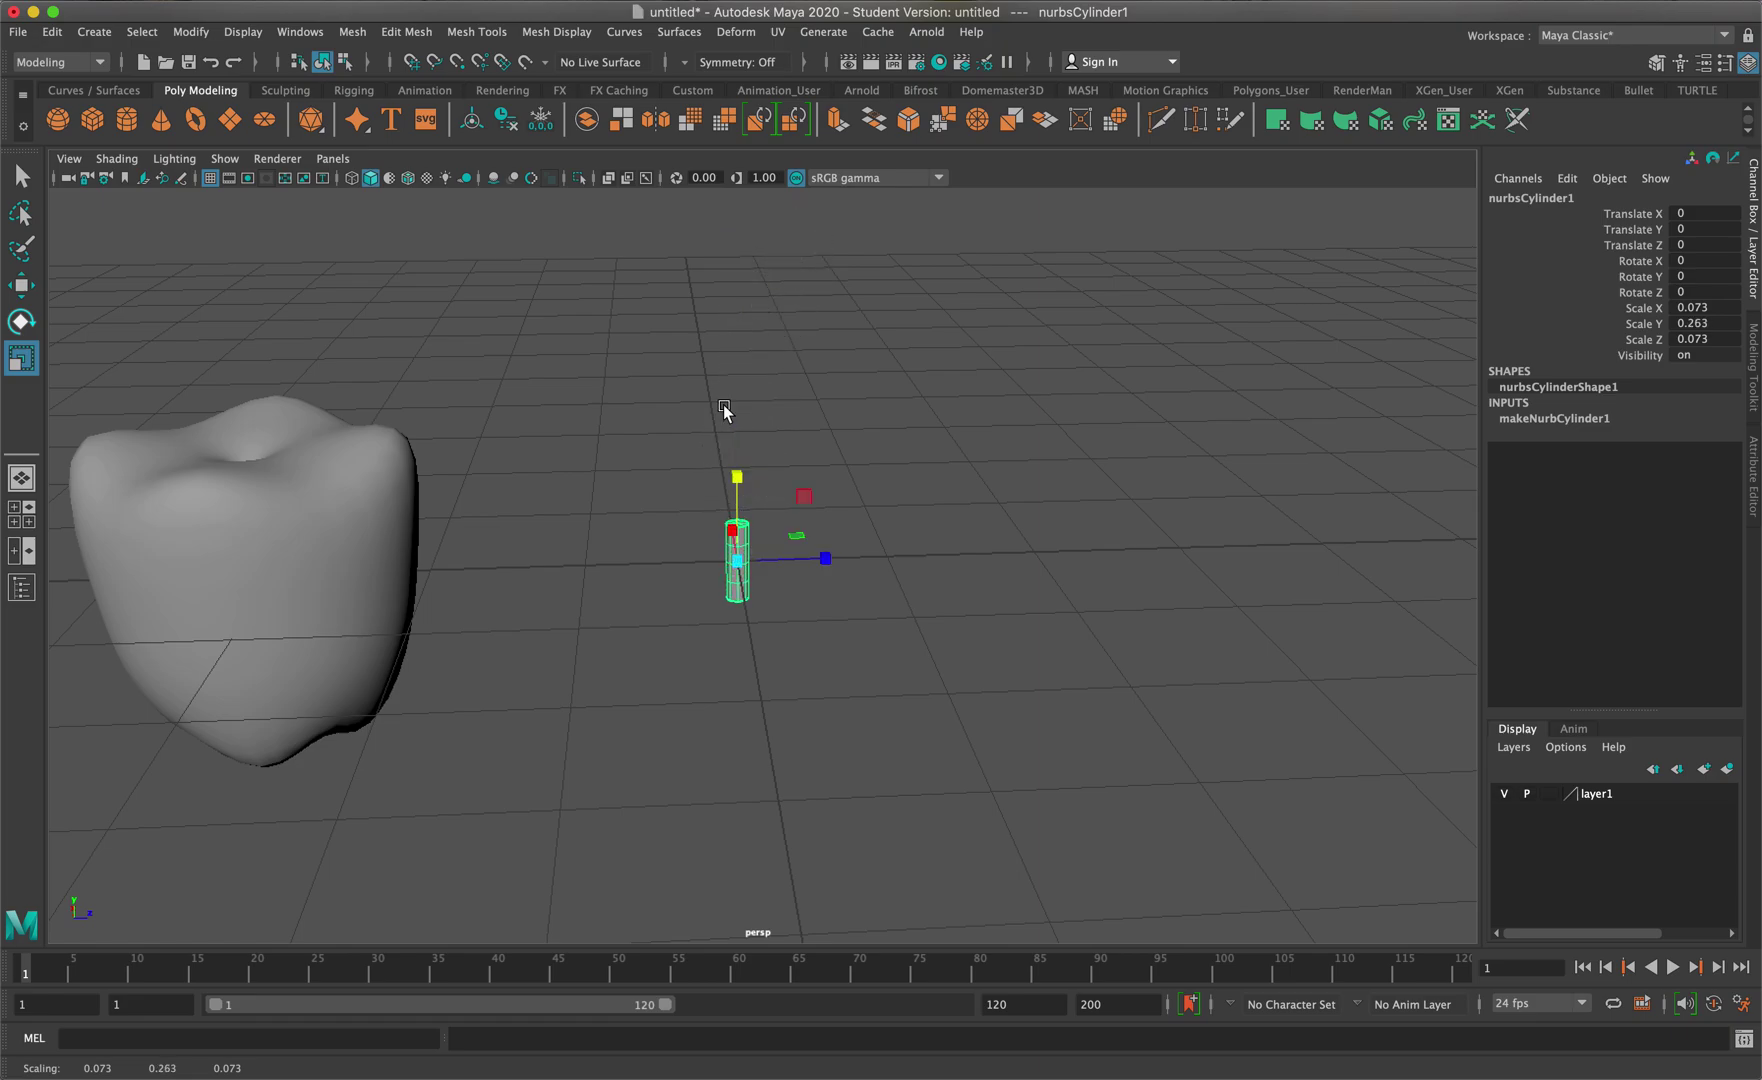
drag(737, 477, 793, 352)
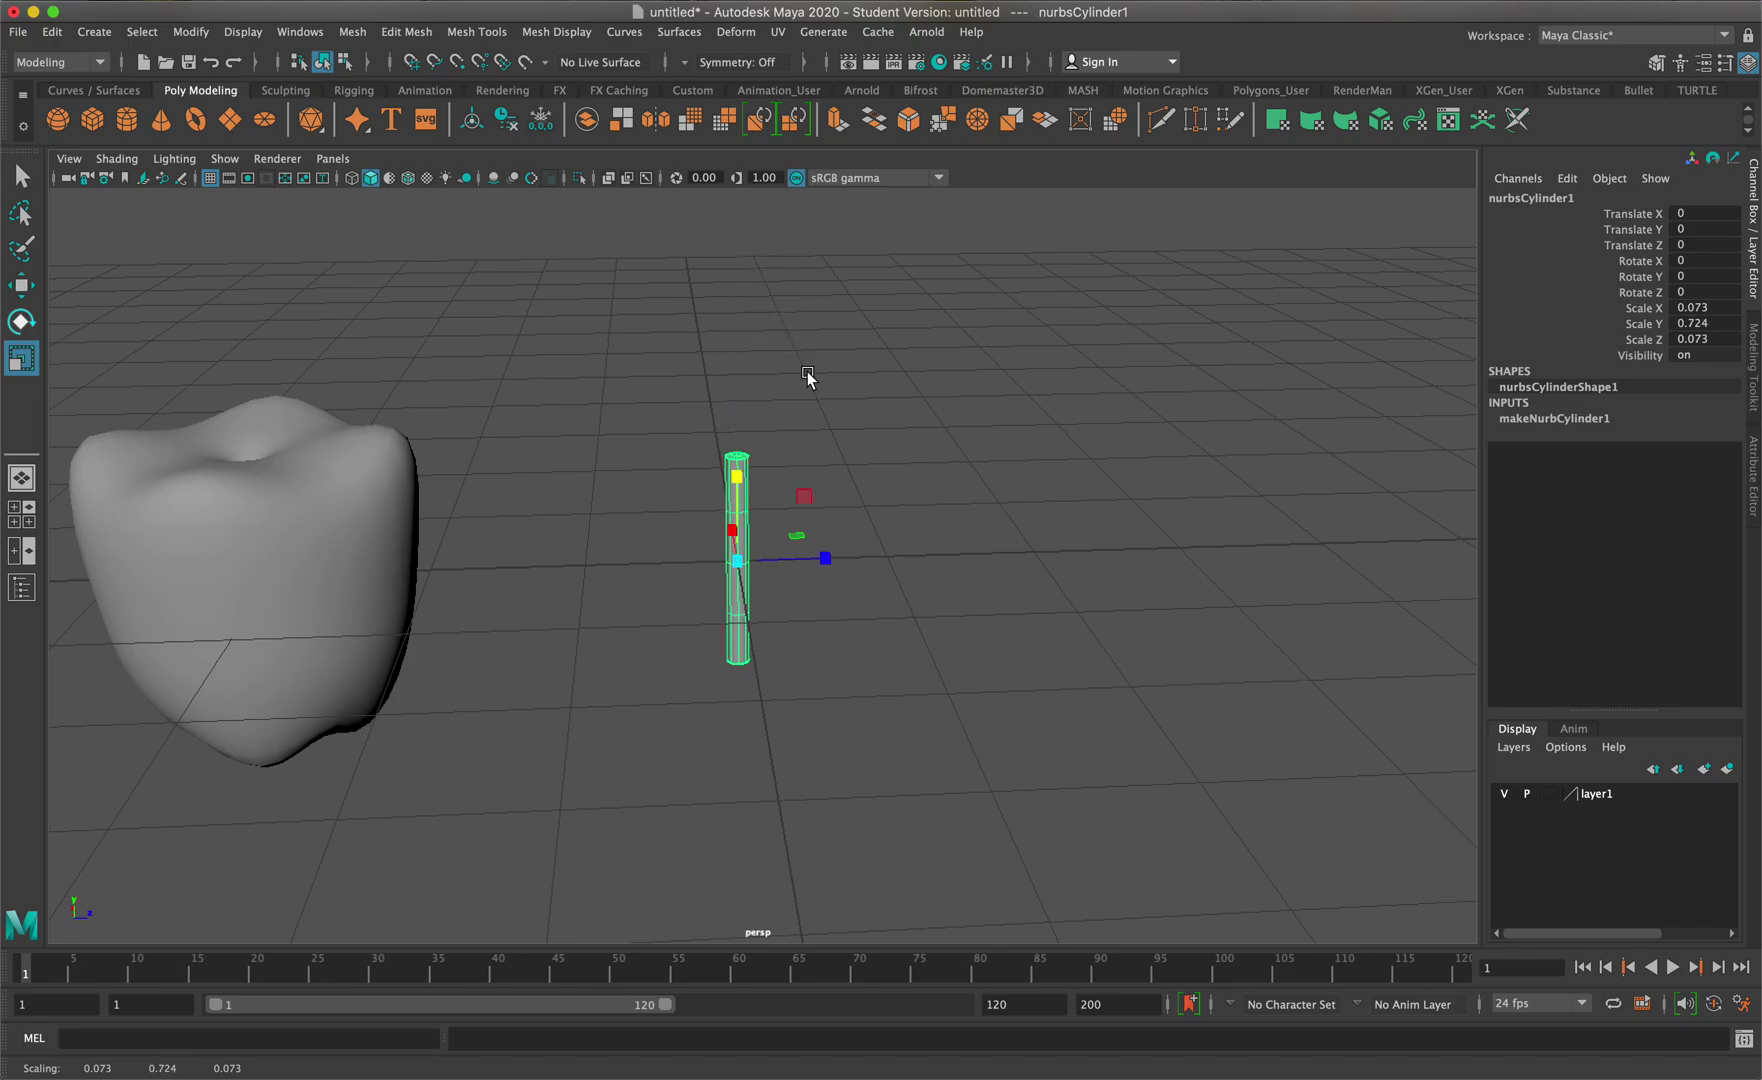
key(q)
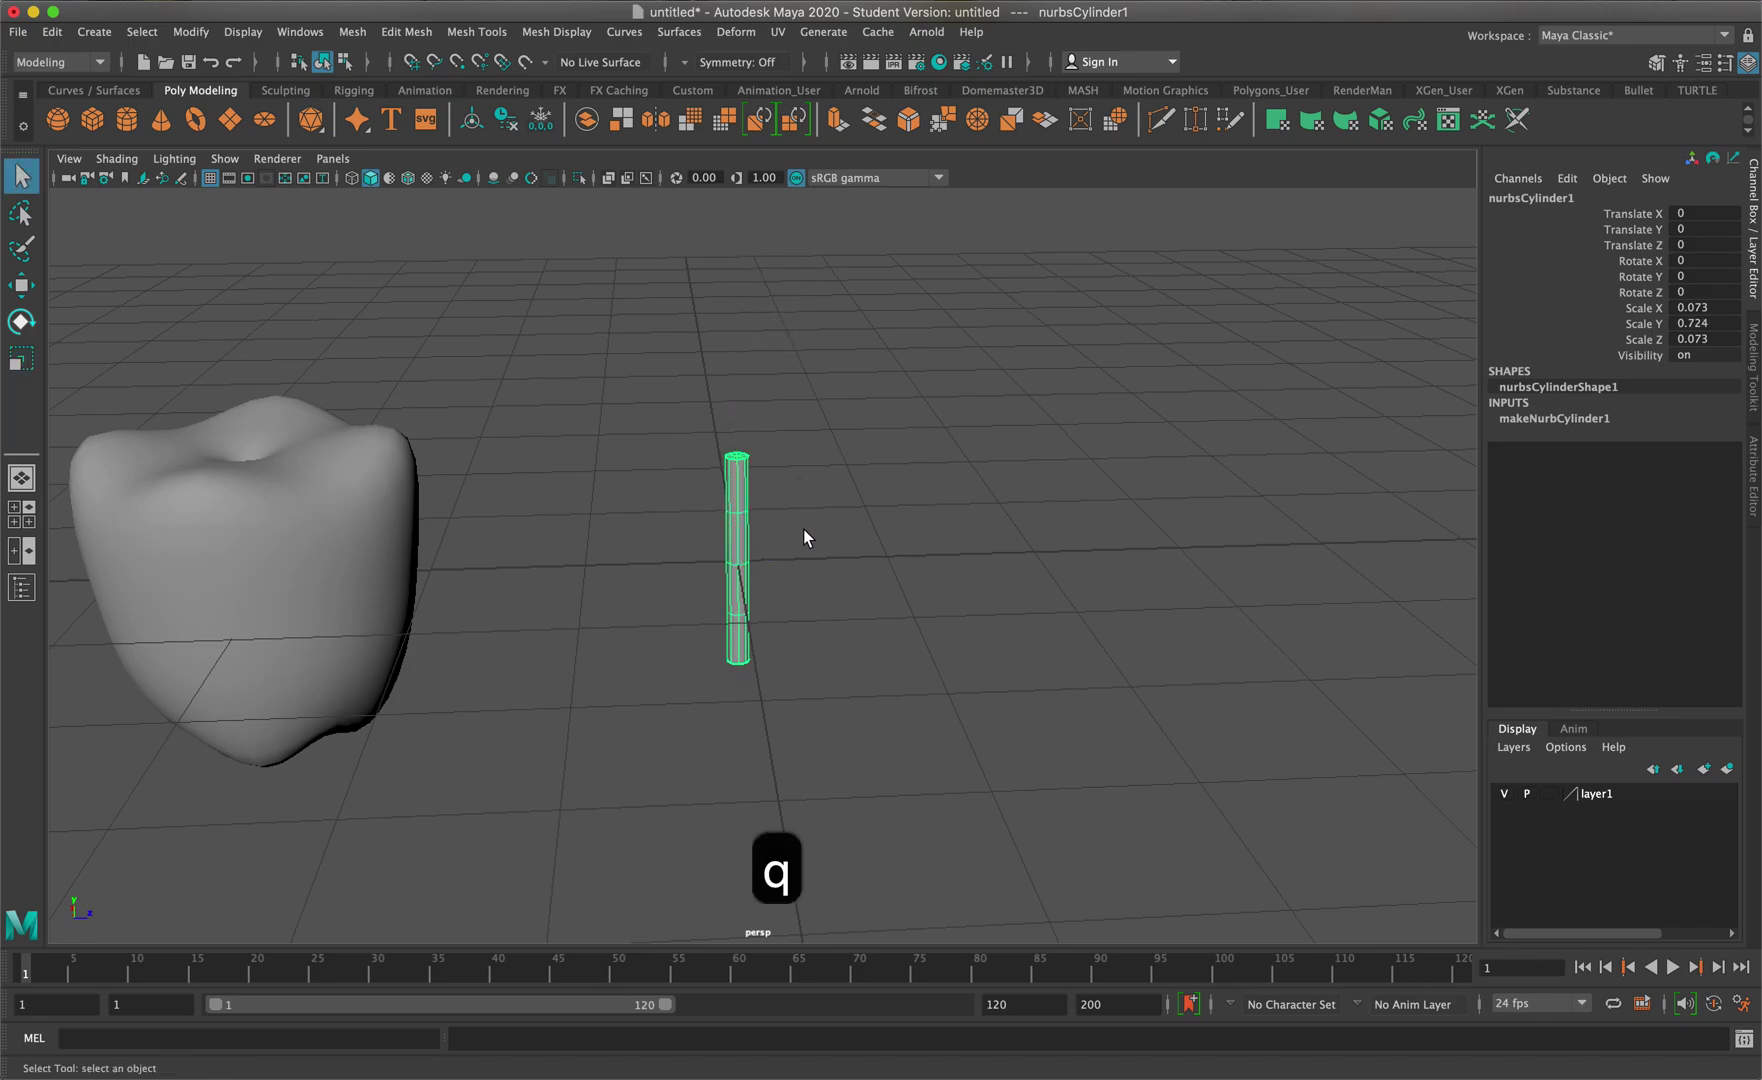
Set the rod's construction history spans to 1
scroll(803, 530, up, 3)
mouse_move(804, 531)
alt+mouse_down()
mouse_move(809, 551)
mouse_move(818, 531)
mouse_move(777, 546)
alt+mouse_up()
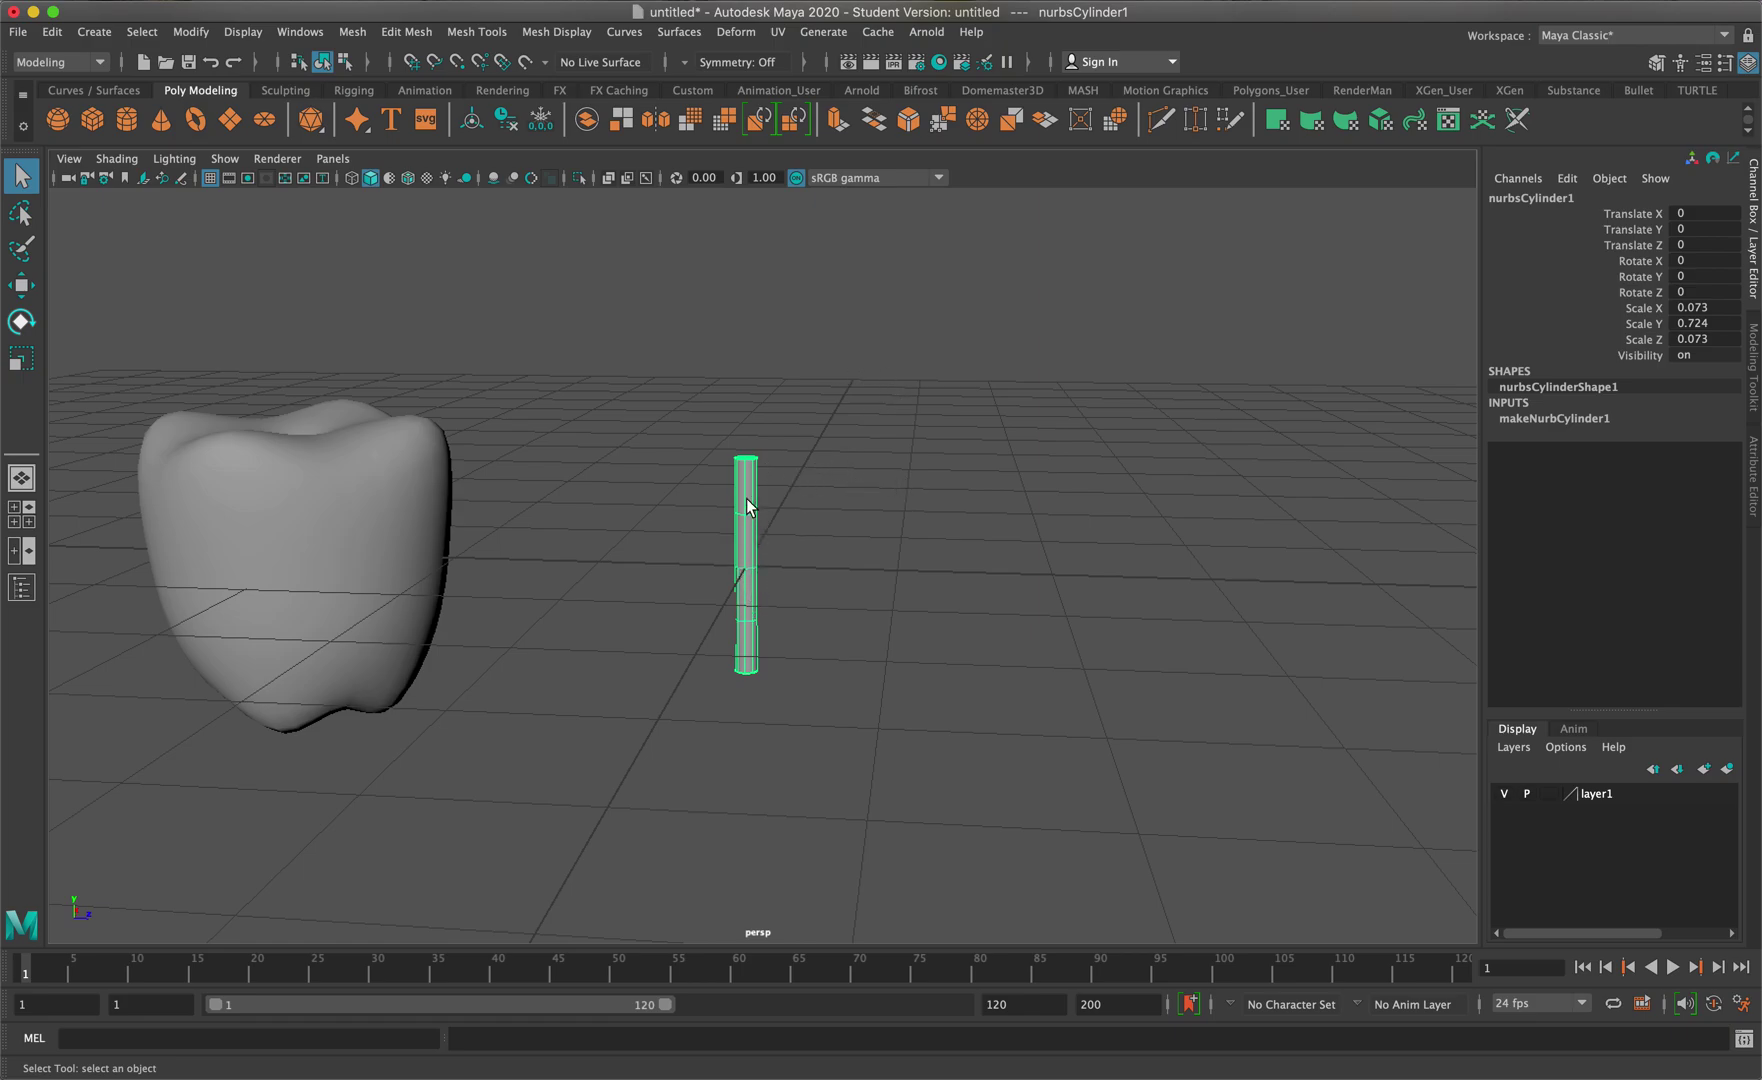
click(1545, 420)
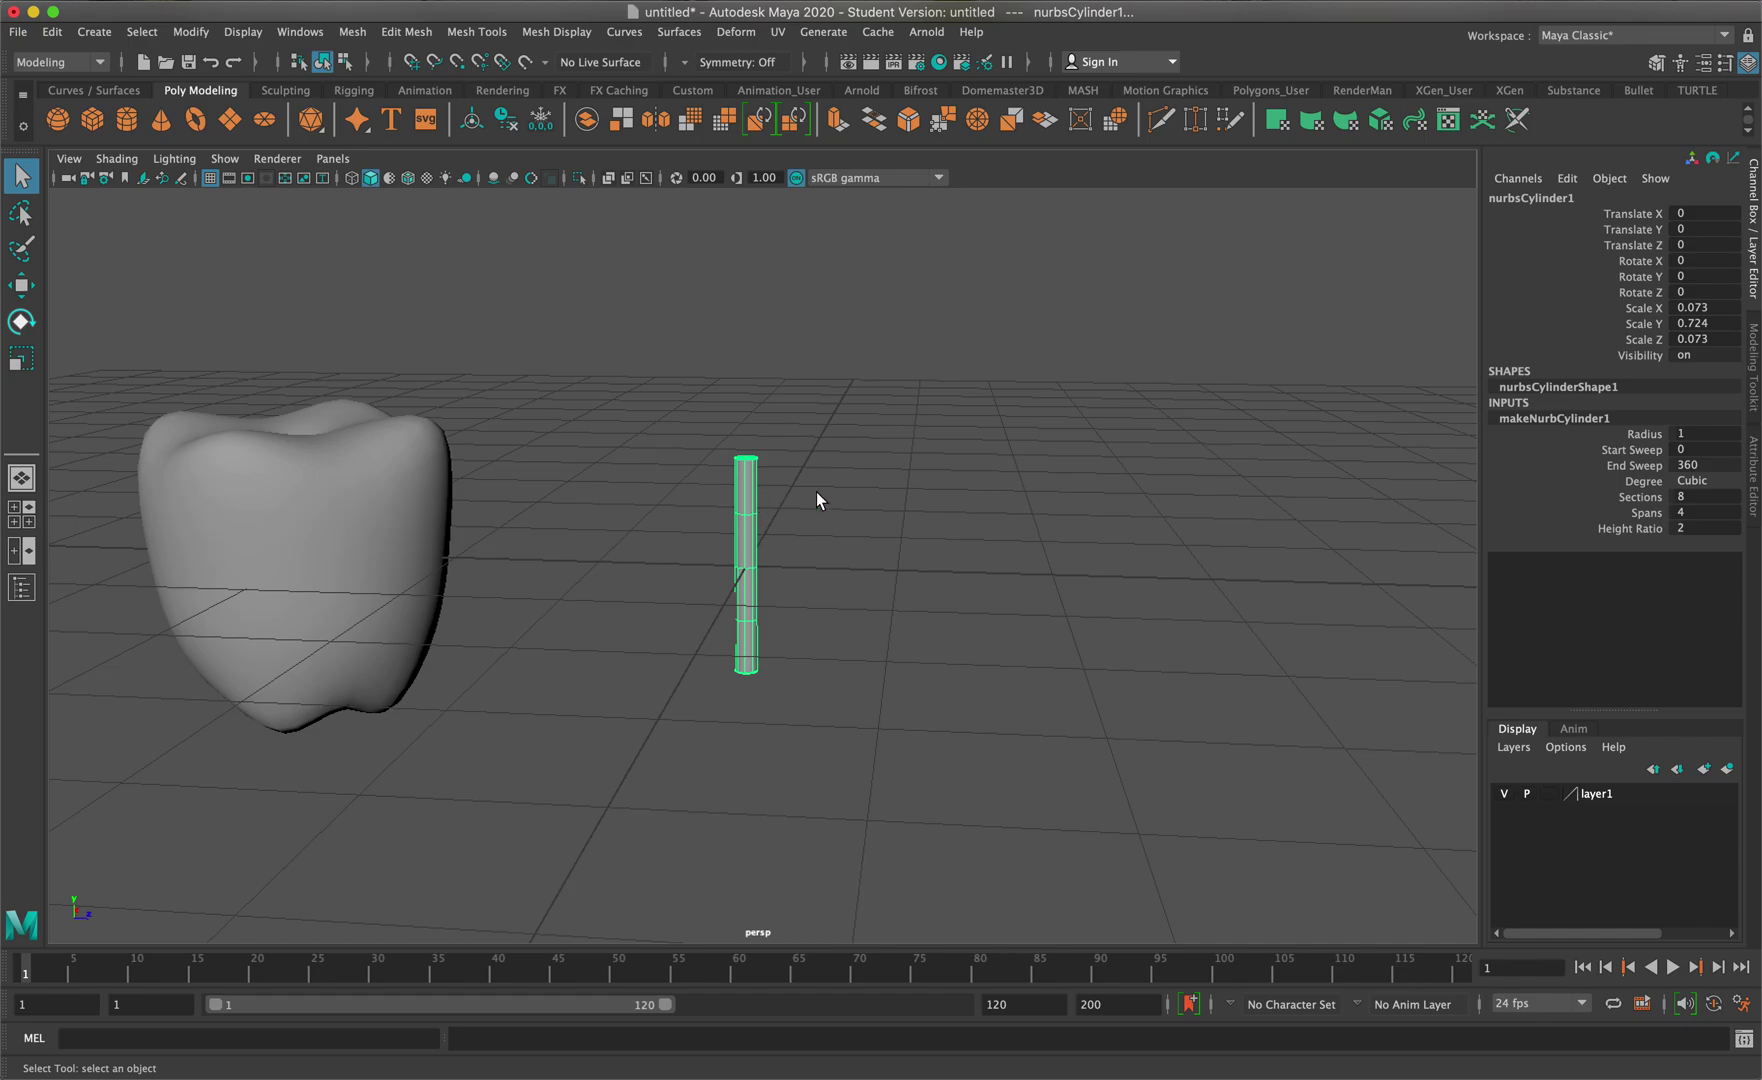
double_click(1697, 513)
text(1)
key(Return)
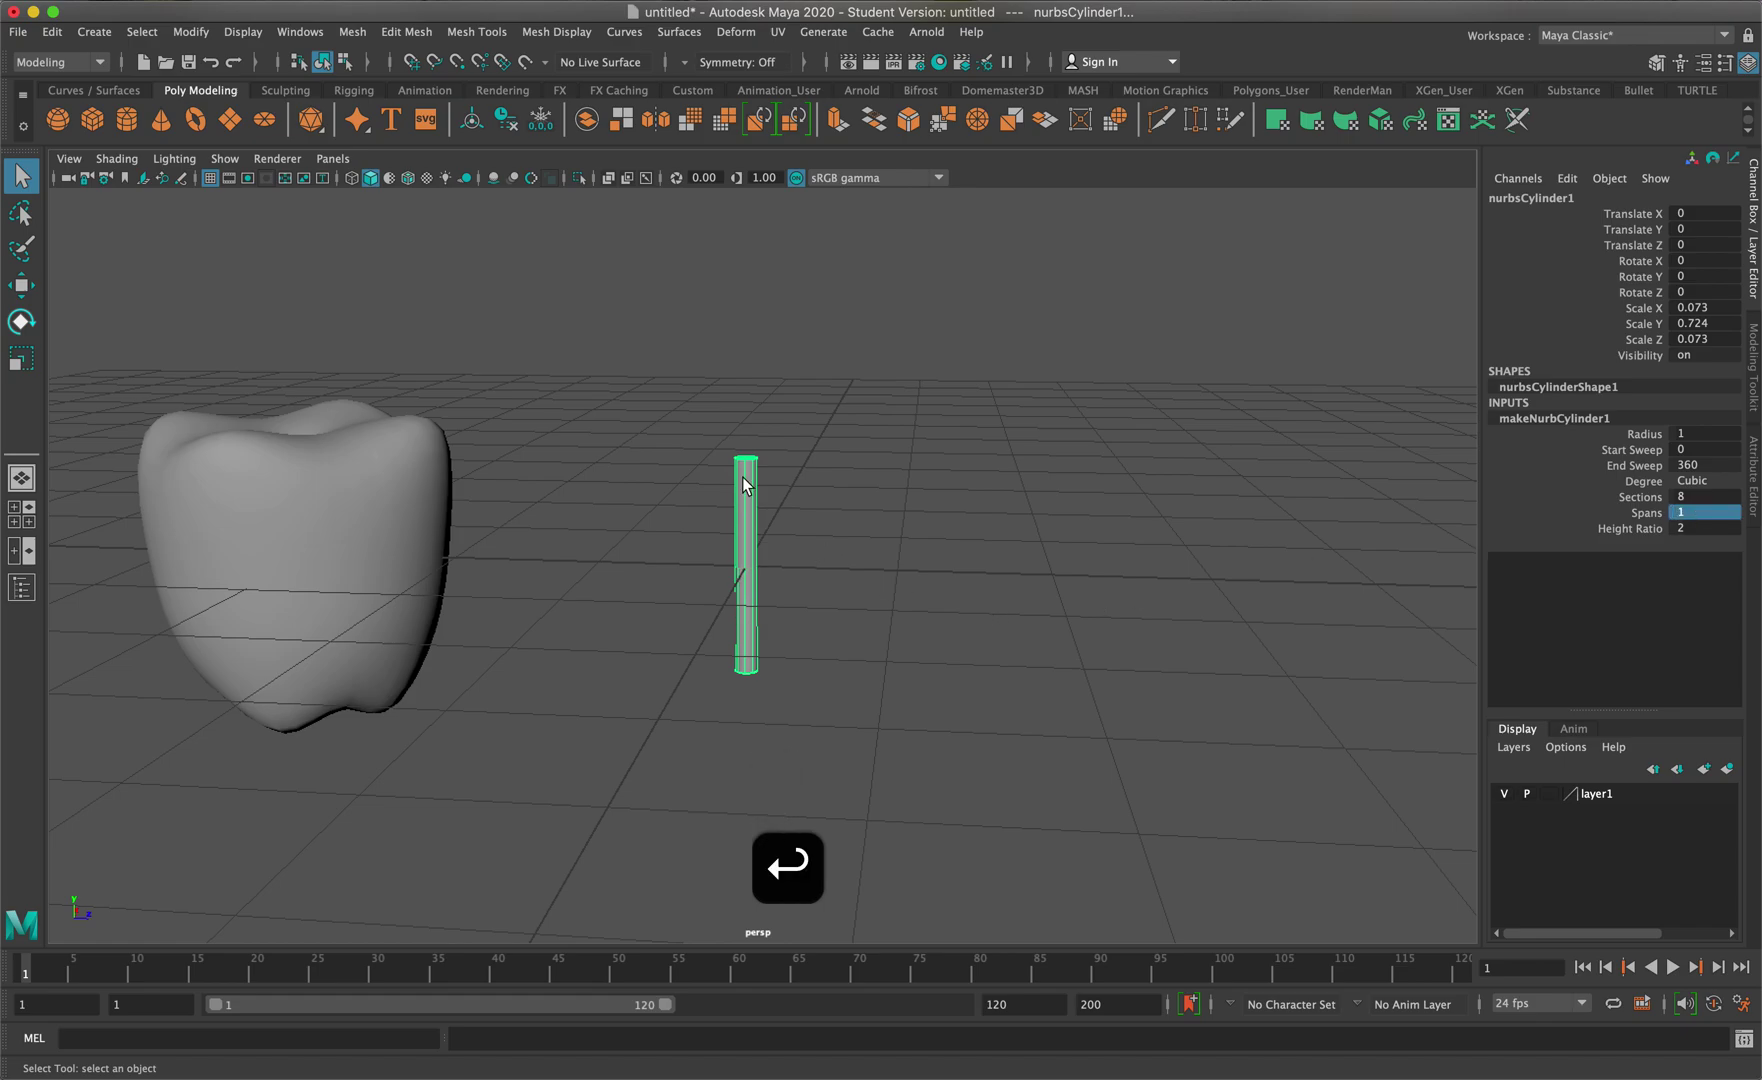
Try bending the single-span rod by moving its top control vertices about 0.873 along Z, and undo back to the selected object
right_drag(753, 482, 672, 468)
drag(790, 494, 679, 420)
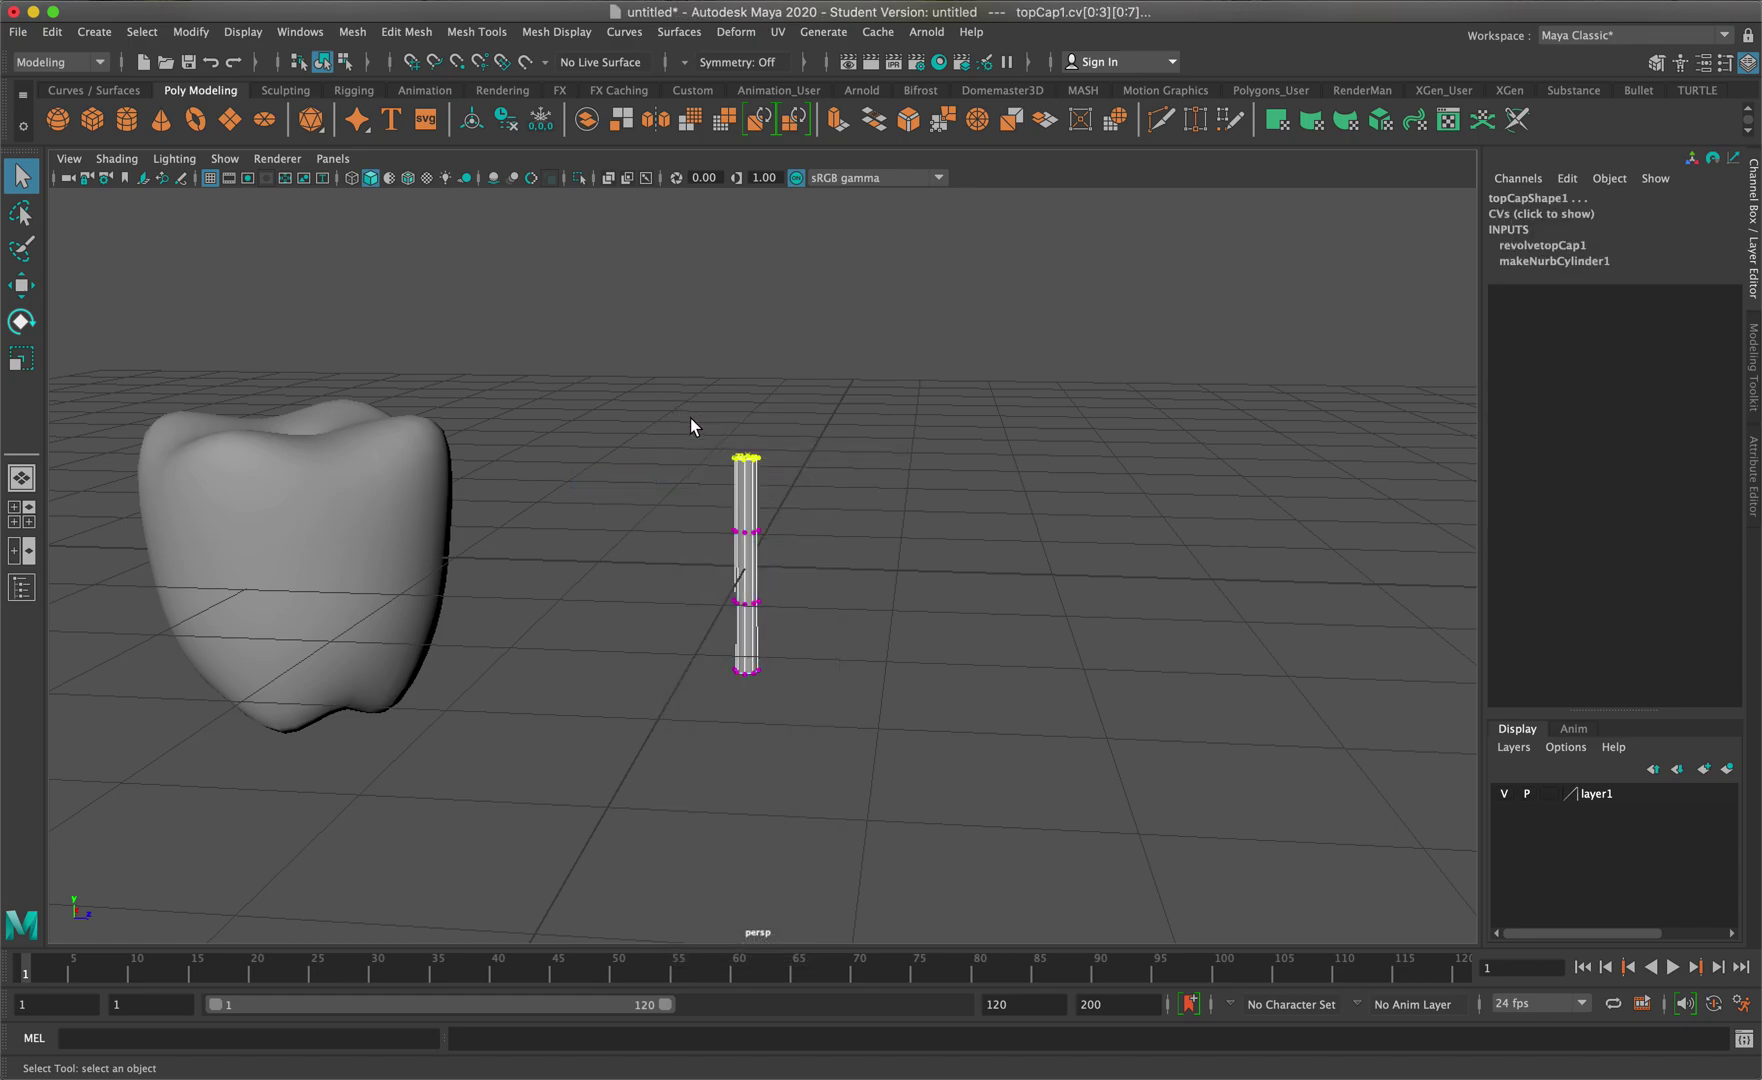
key(w)
drag(788, 452, 924, 490)
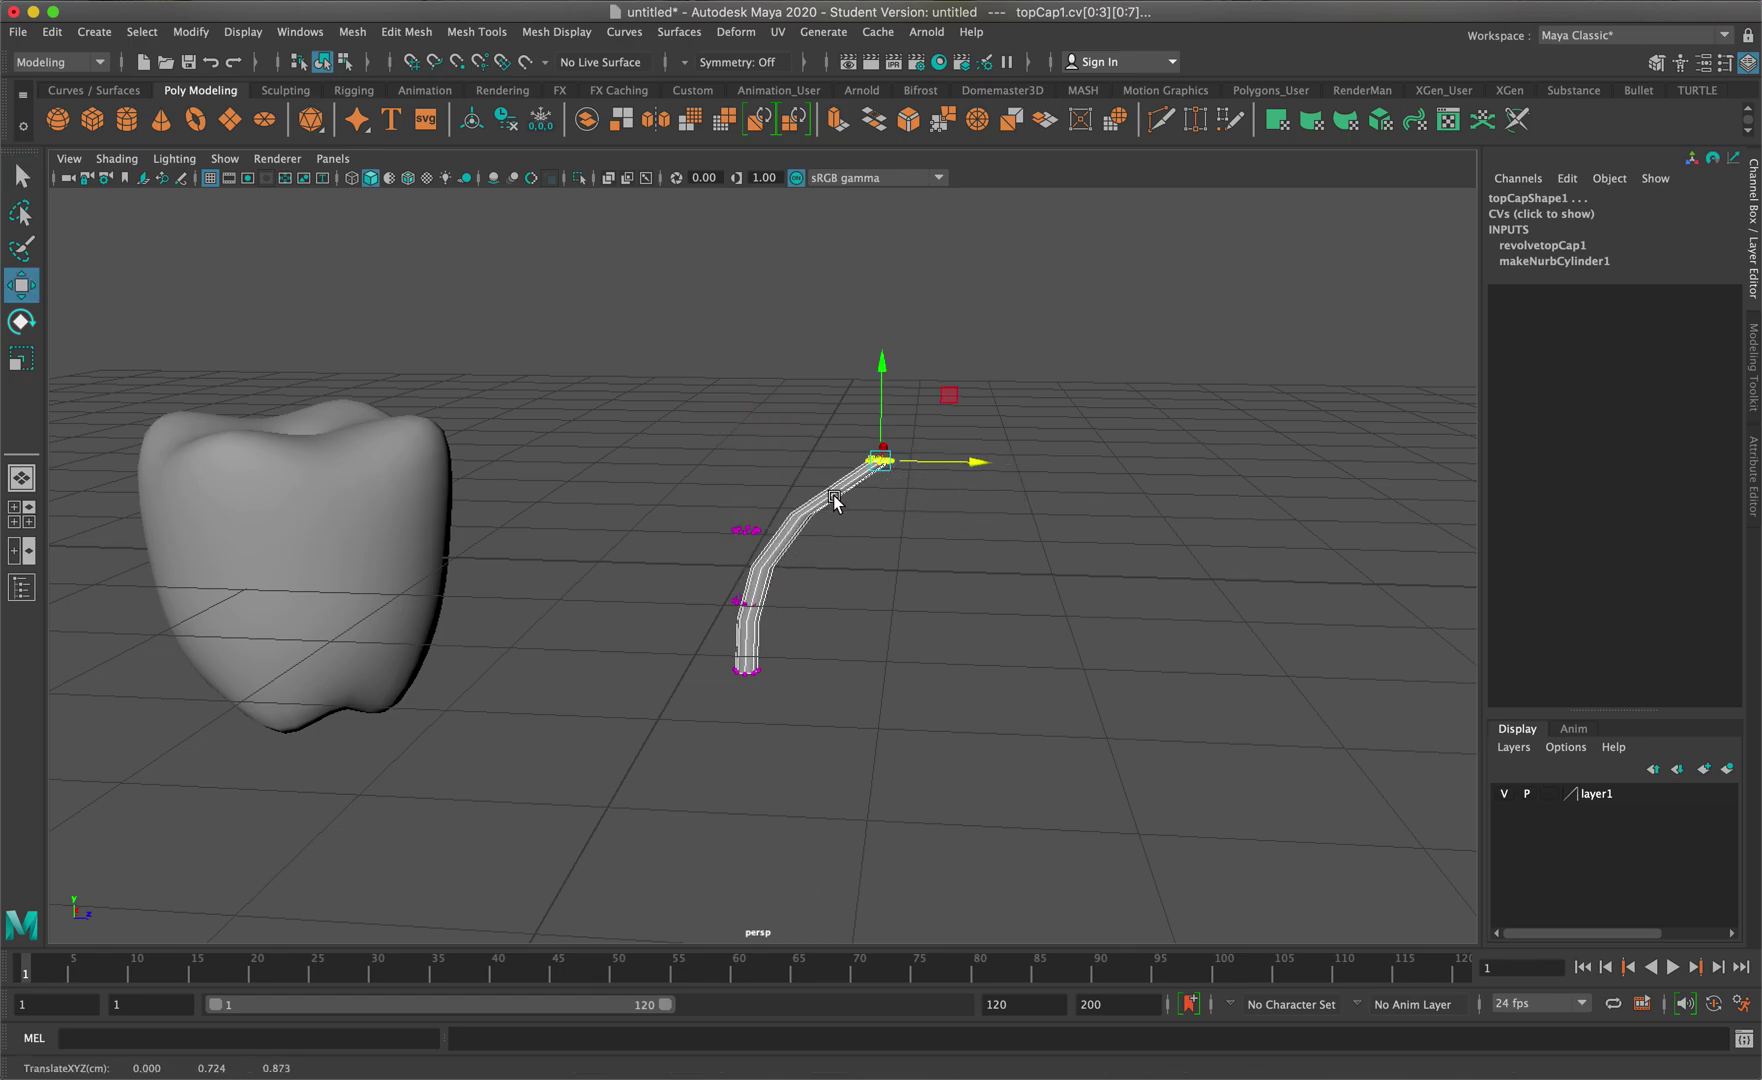
key(super+z)
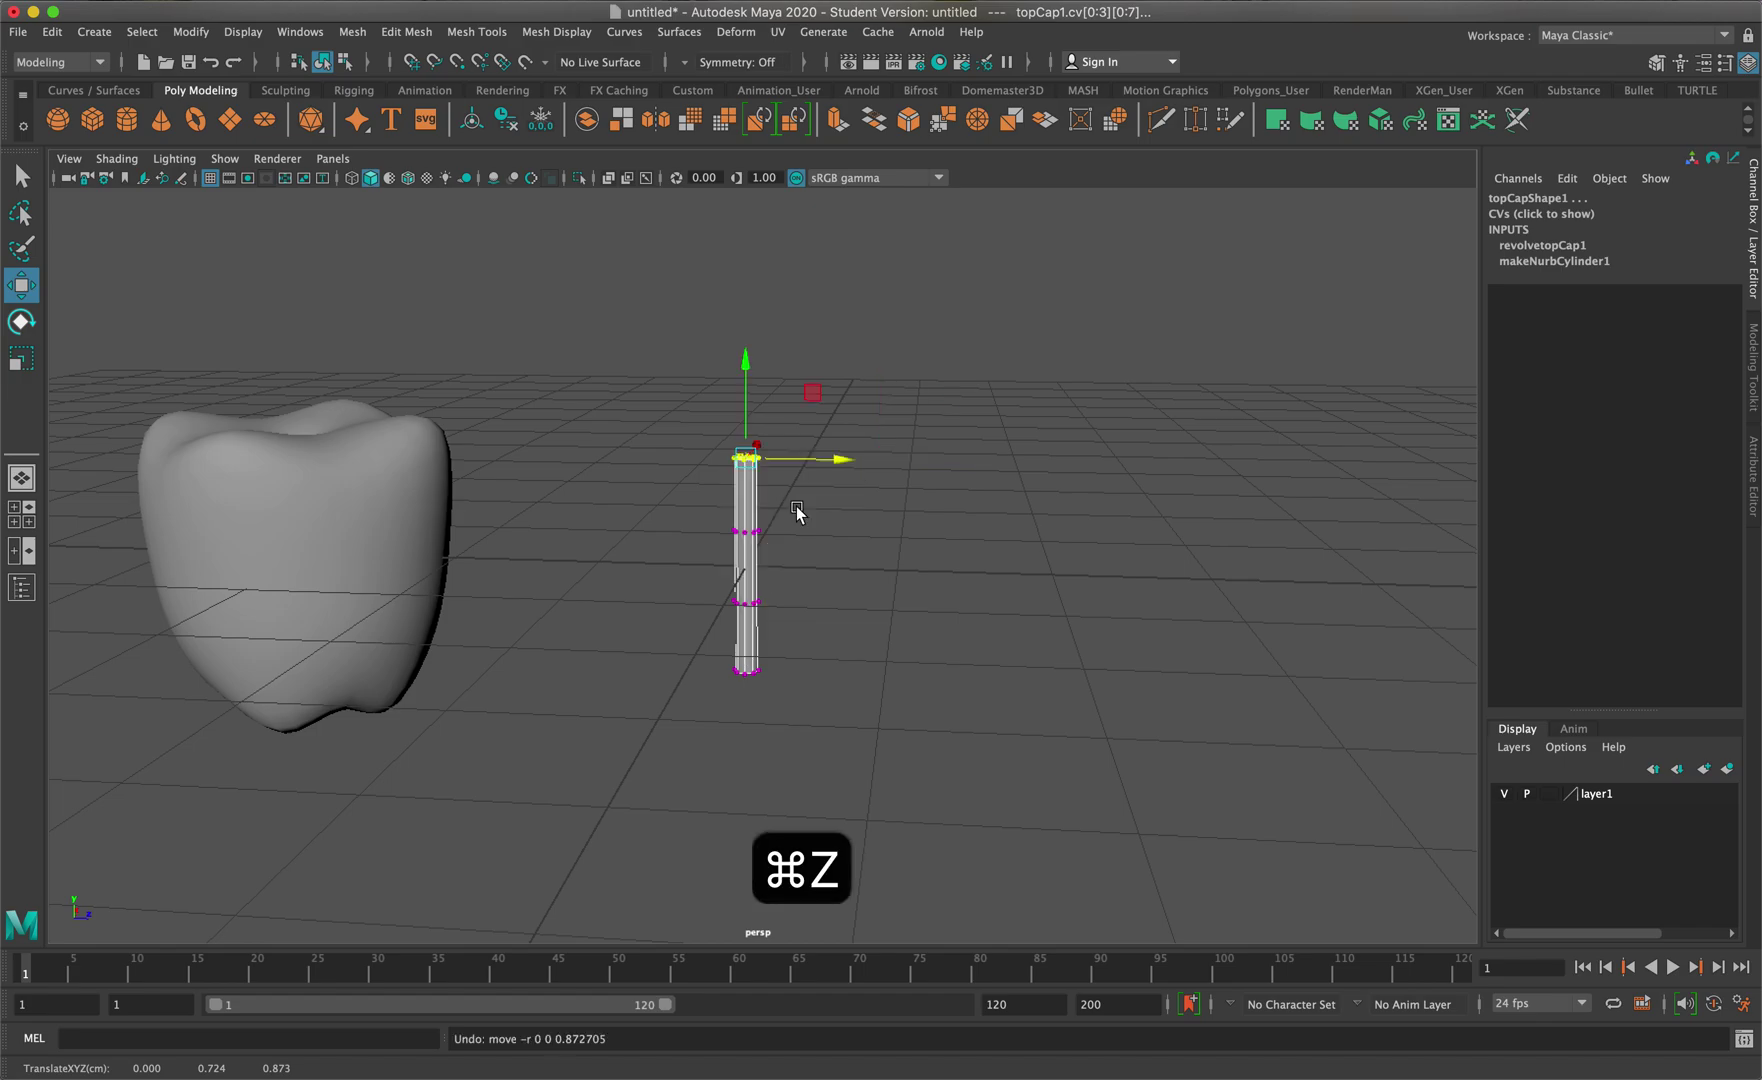
key(super+z)
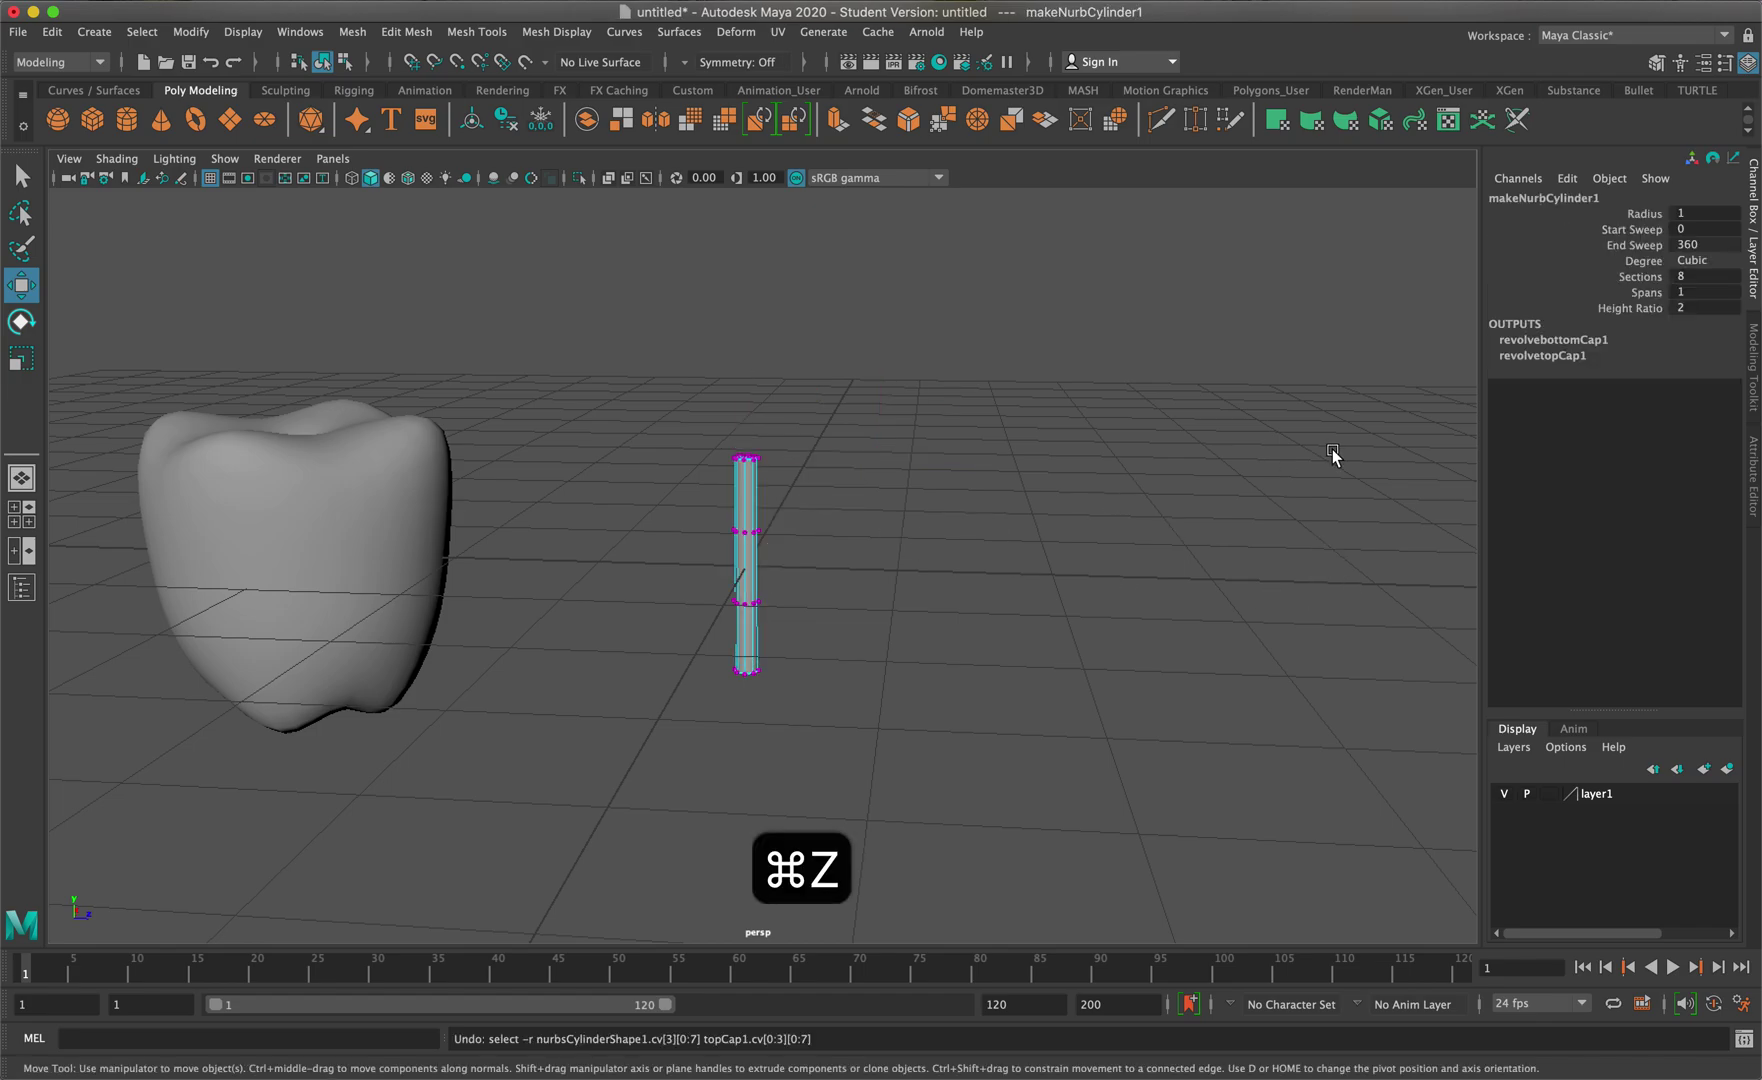
key(super+z)
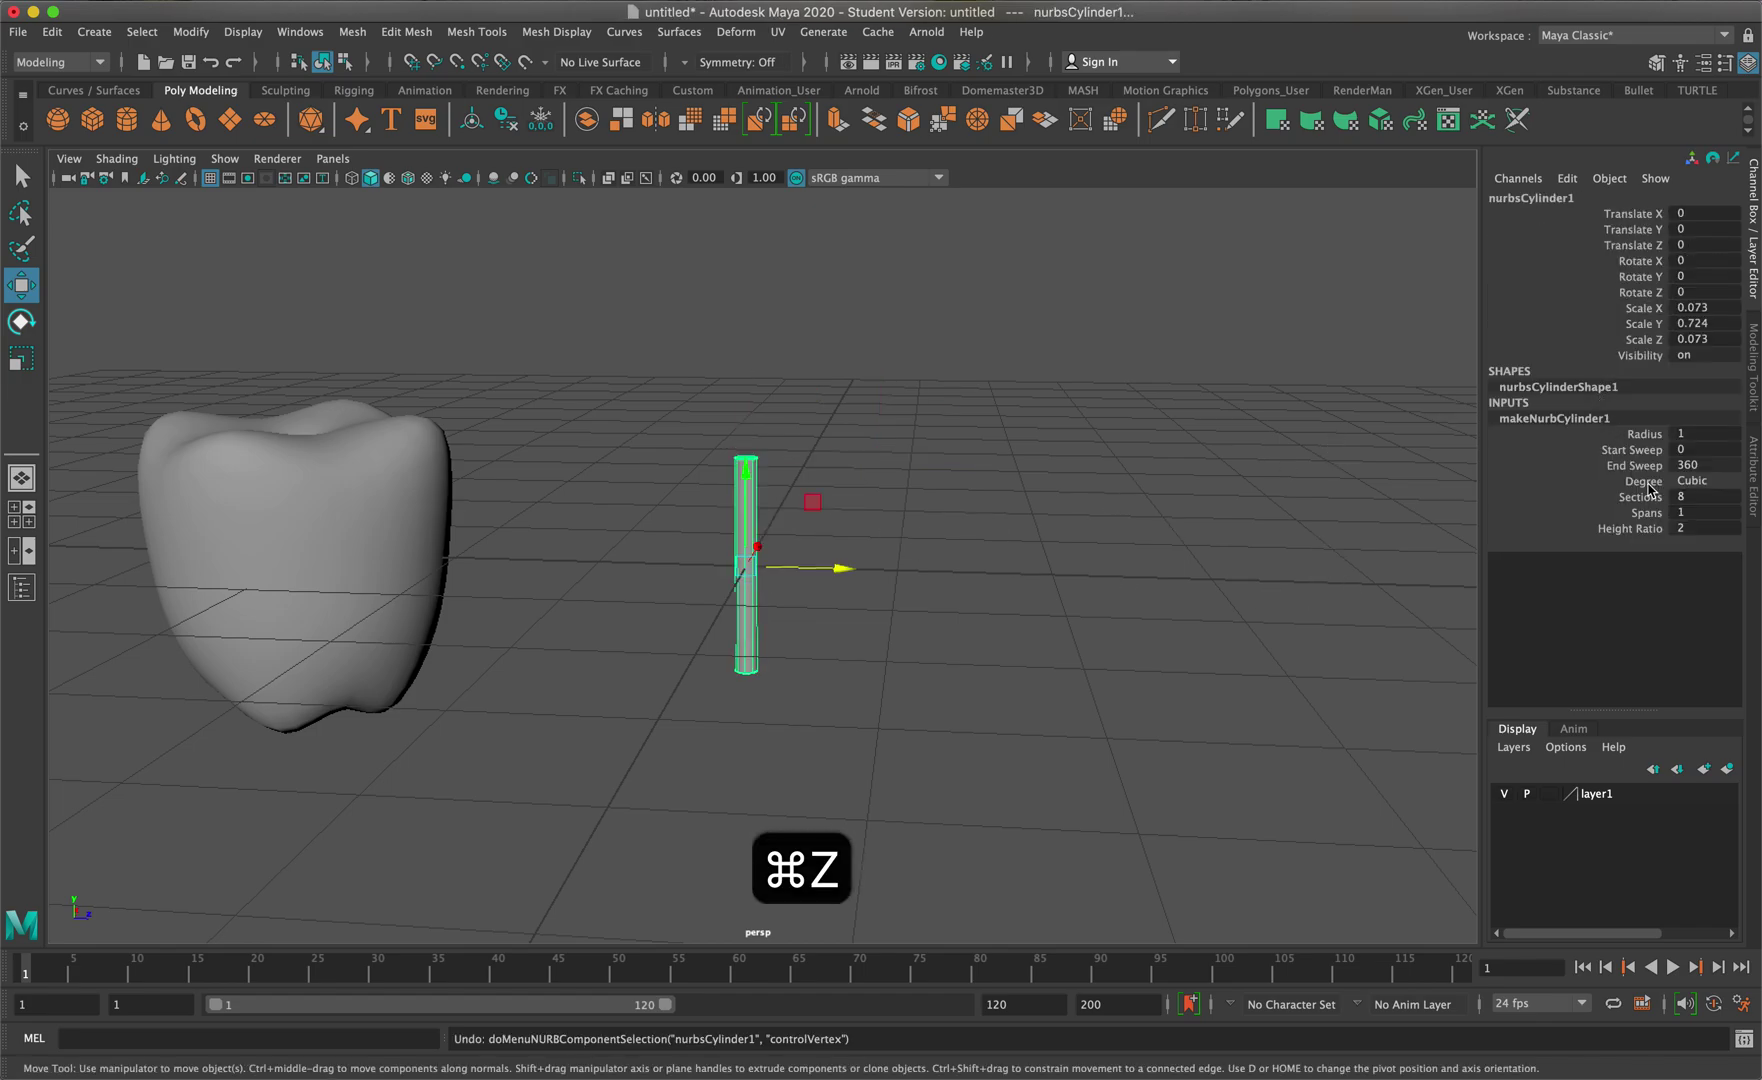
Set the rod's number of spans to 4 in its construction history
click(1734, 512)
text(4)
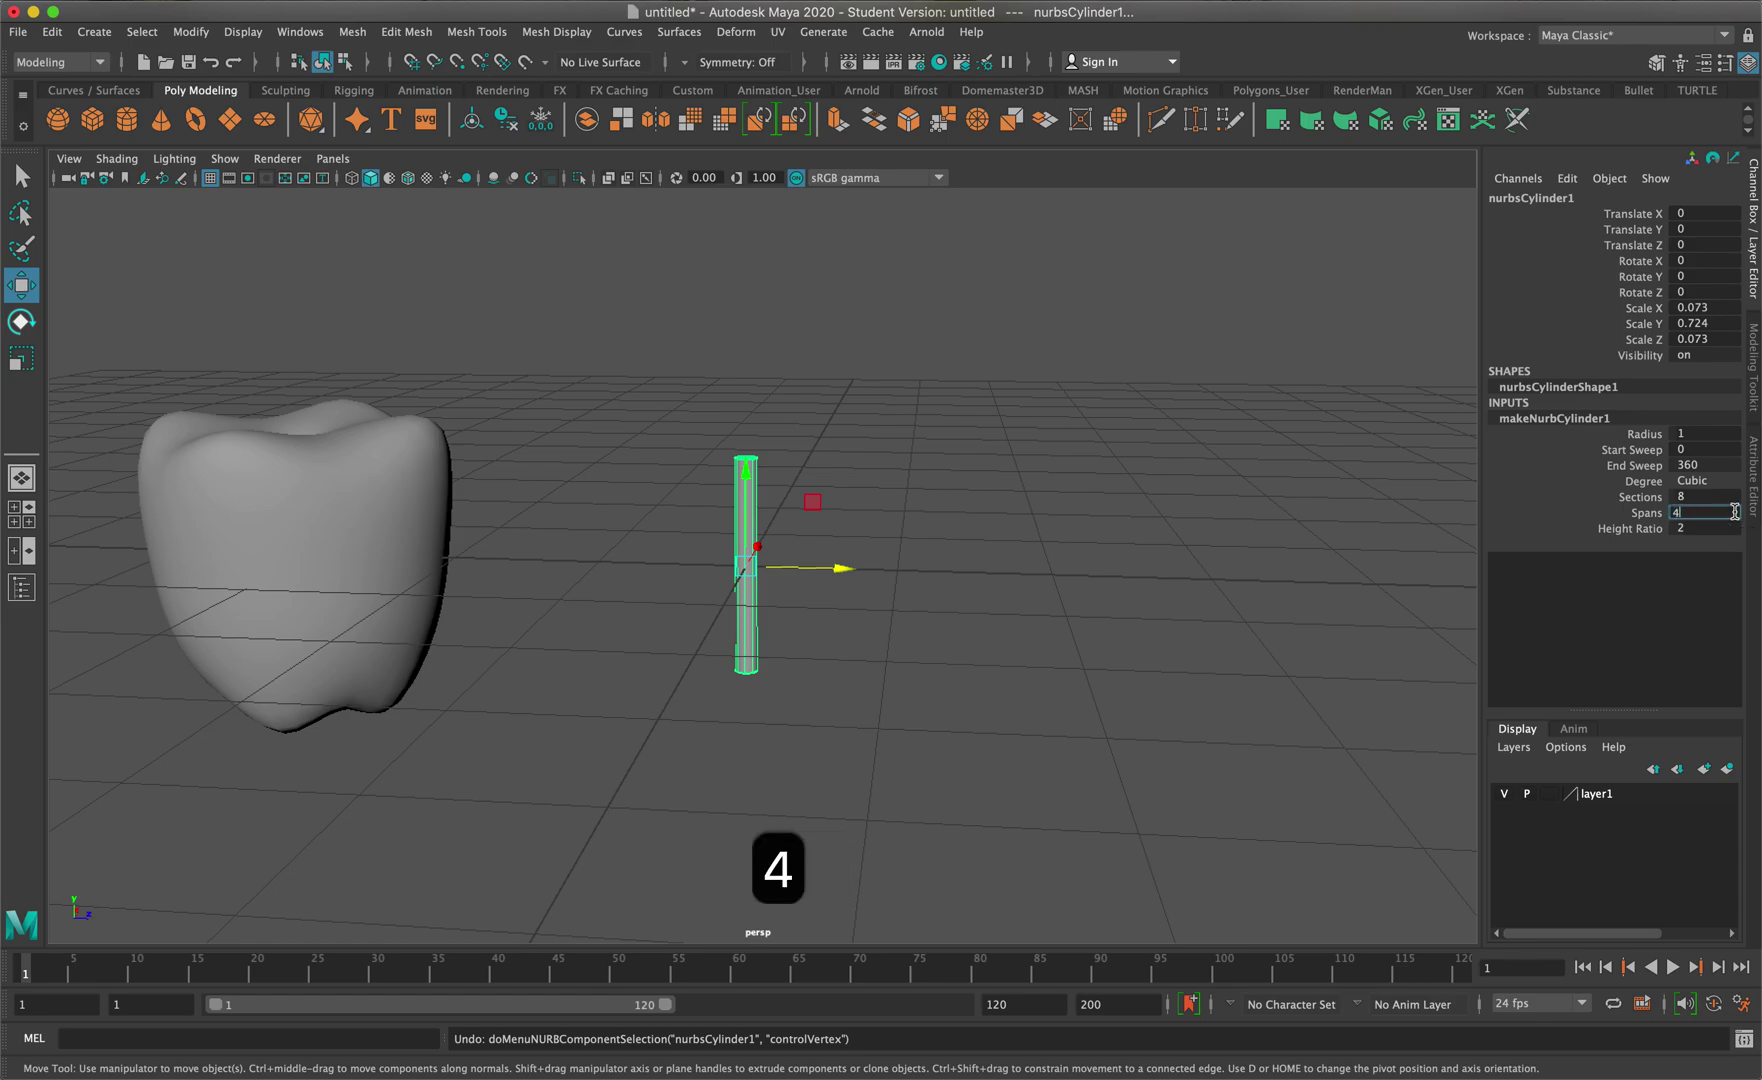
key(Return)
Show the rod's control vertices, select the top three rows and move them about 0.335 along Z
right_click(738, 530)
right_drag(738, 530, 626, 500)
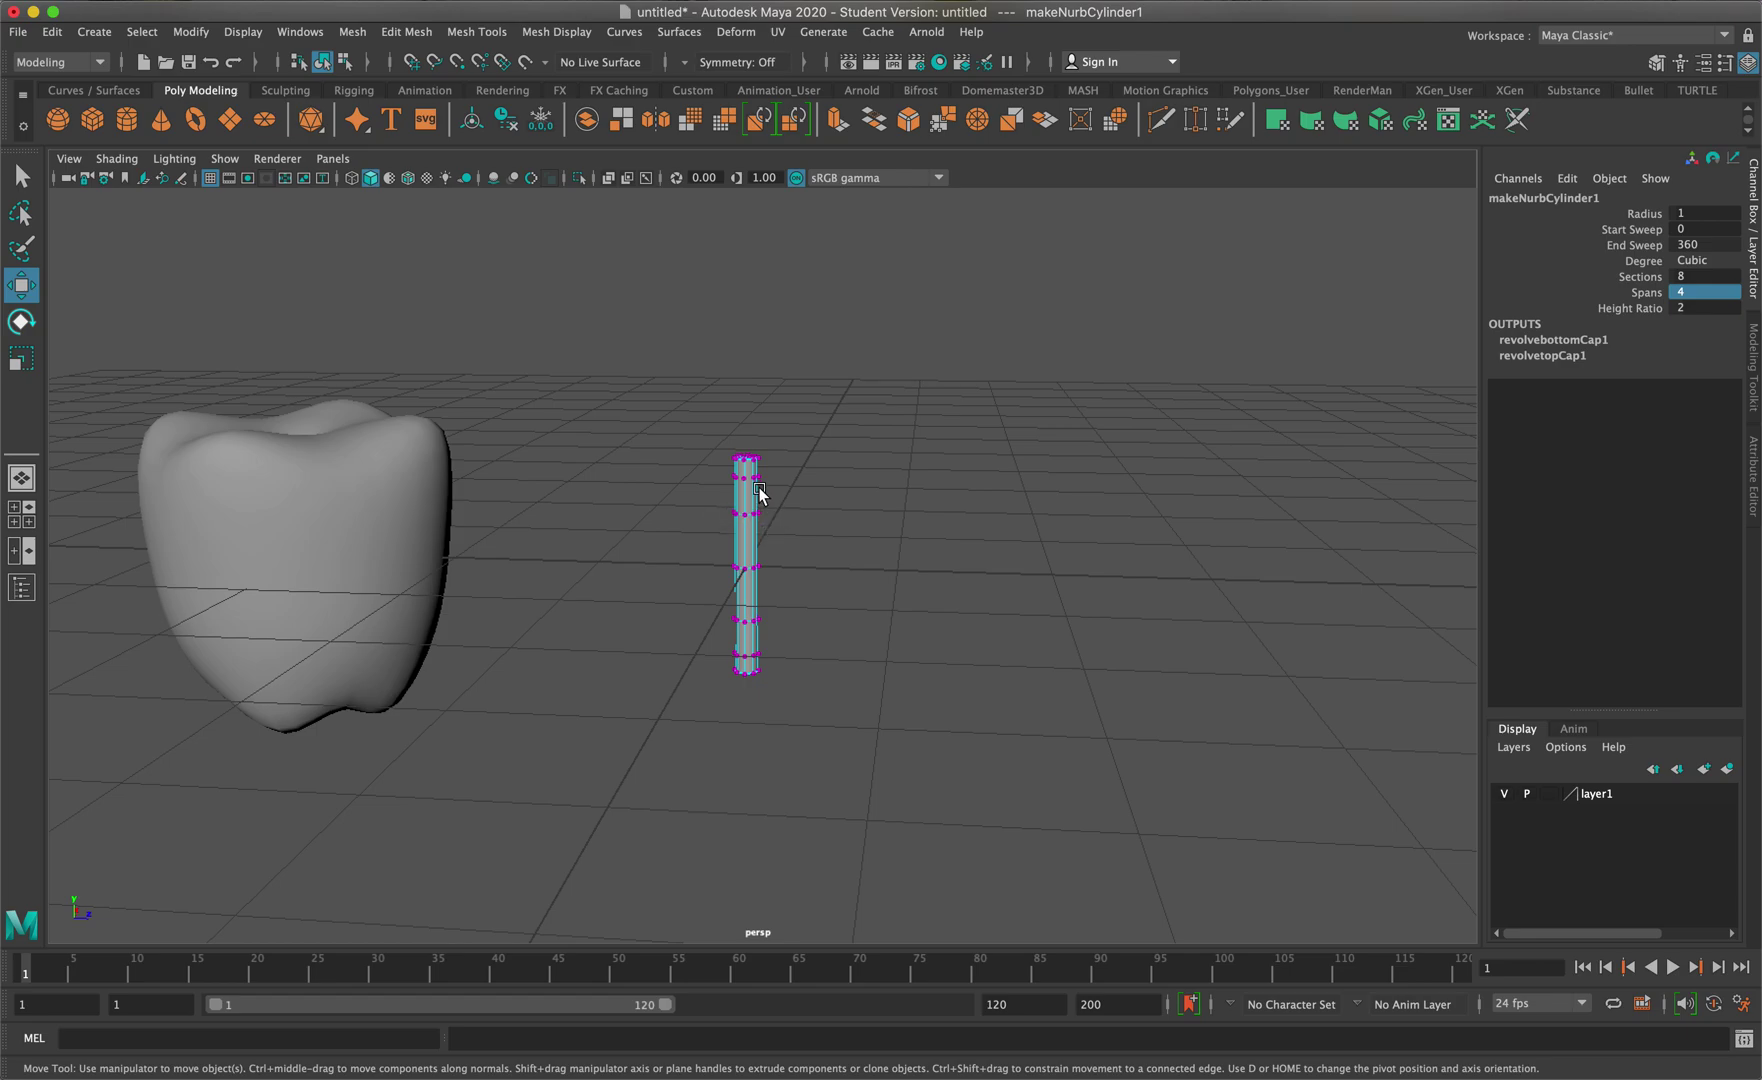
alt+drag(853, 547, 657, 389)
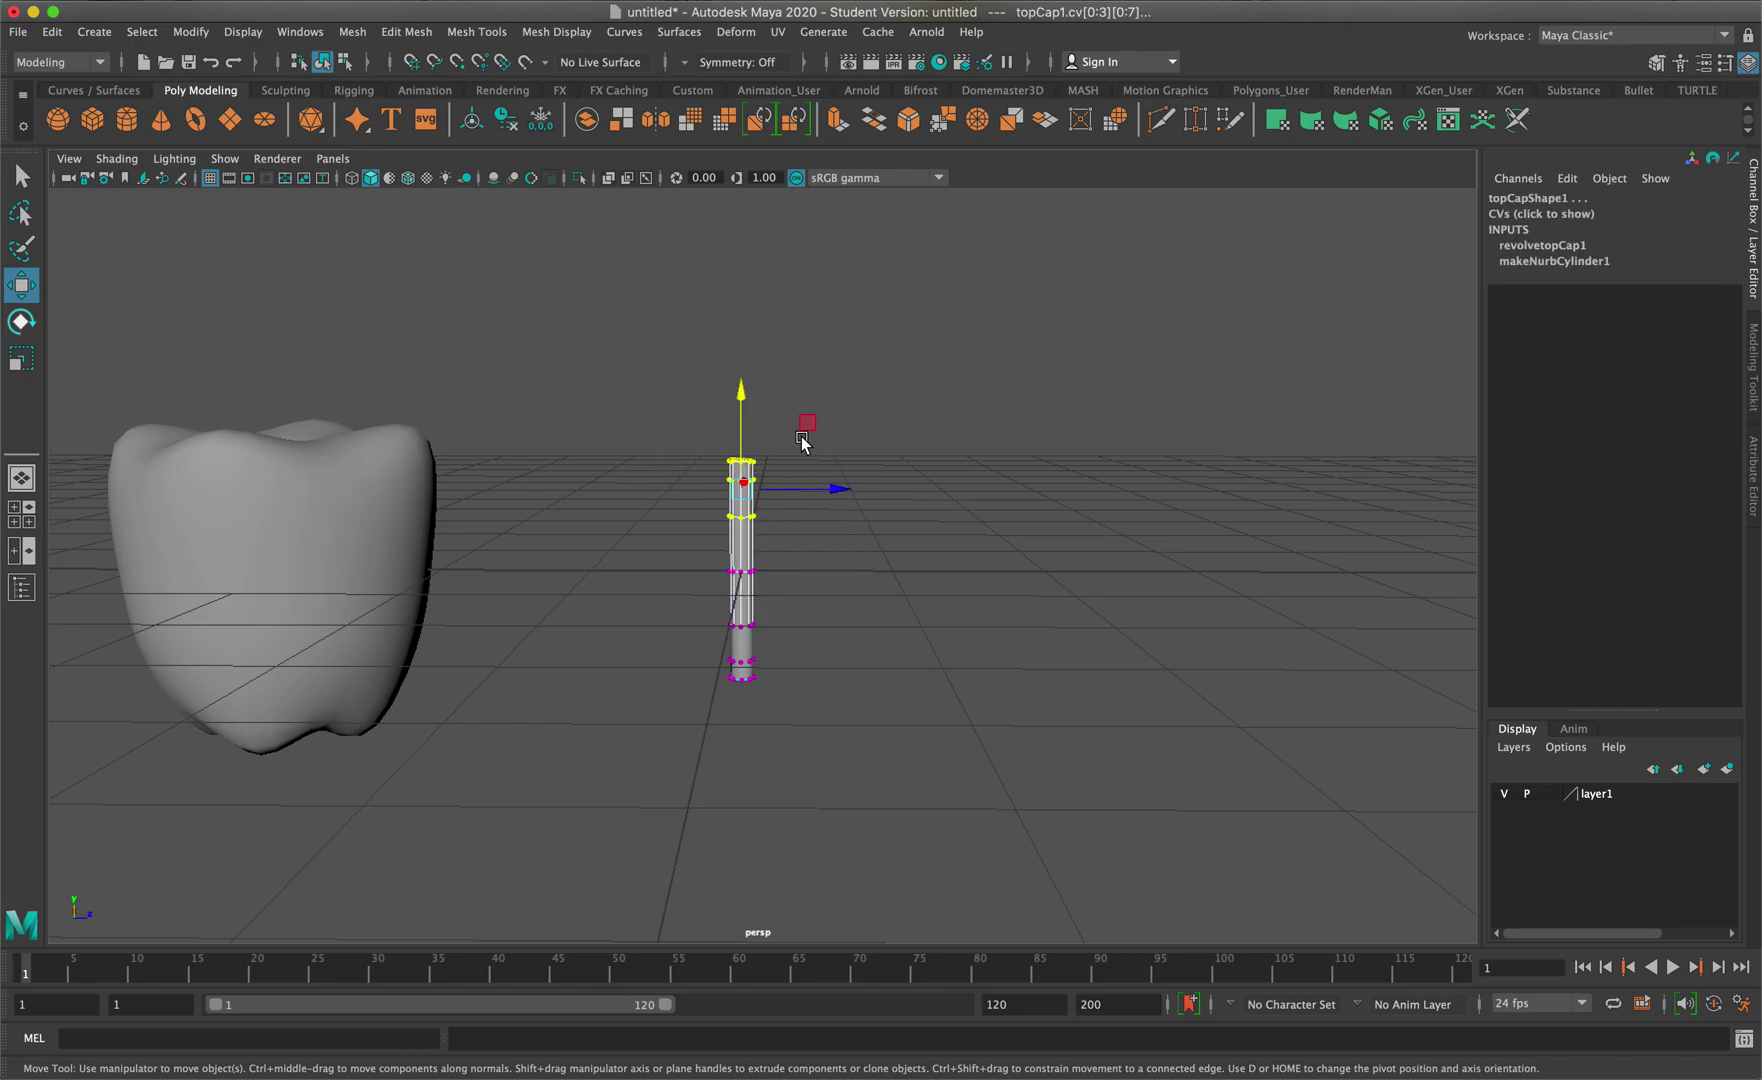
drag(826, 488, 886, 493)
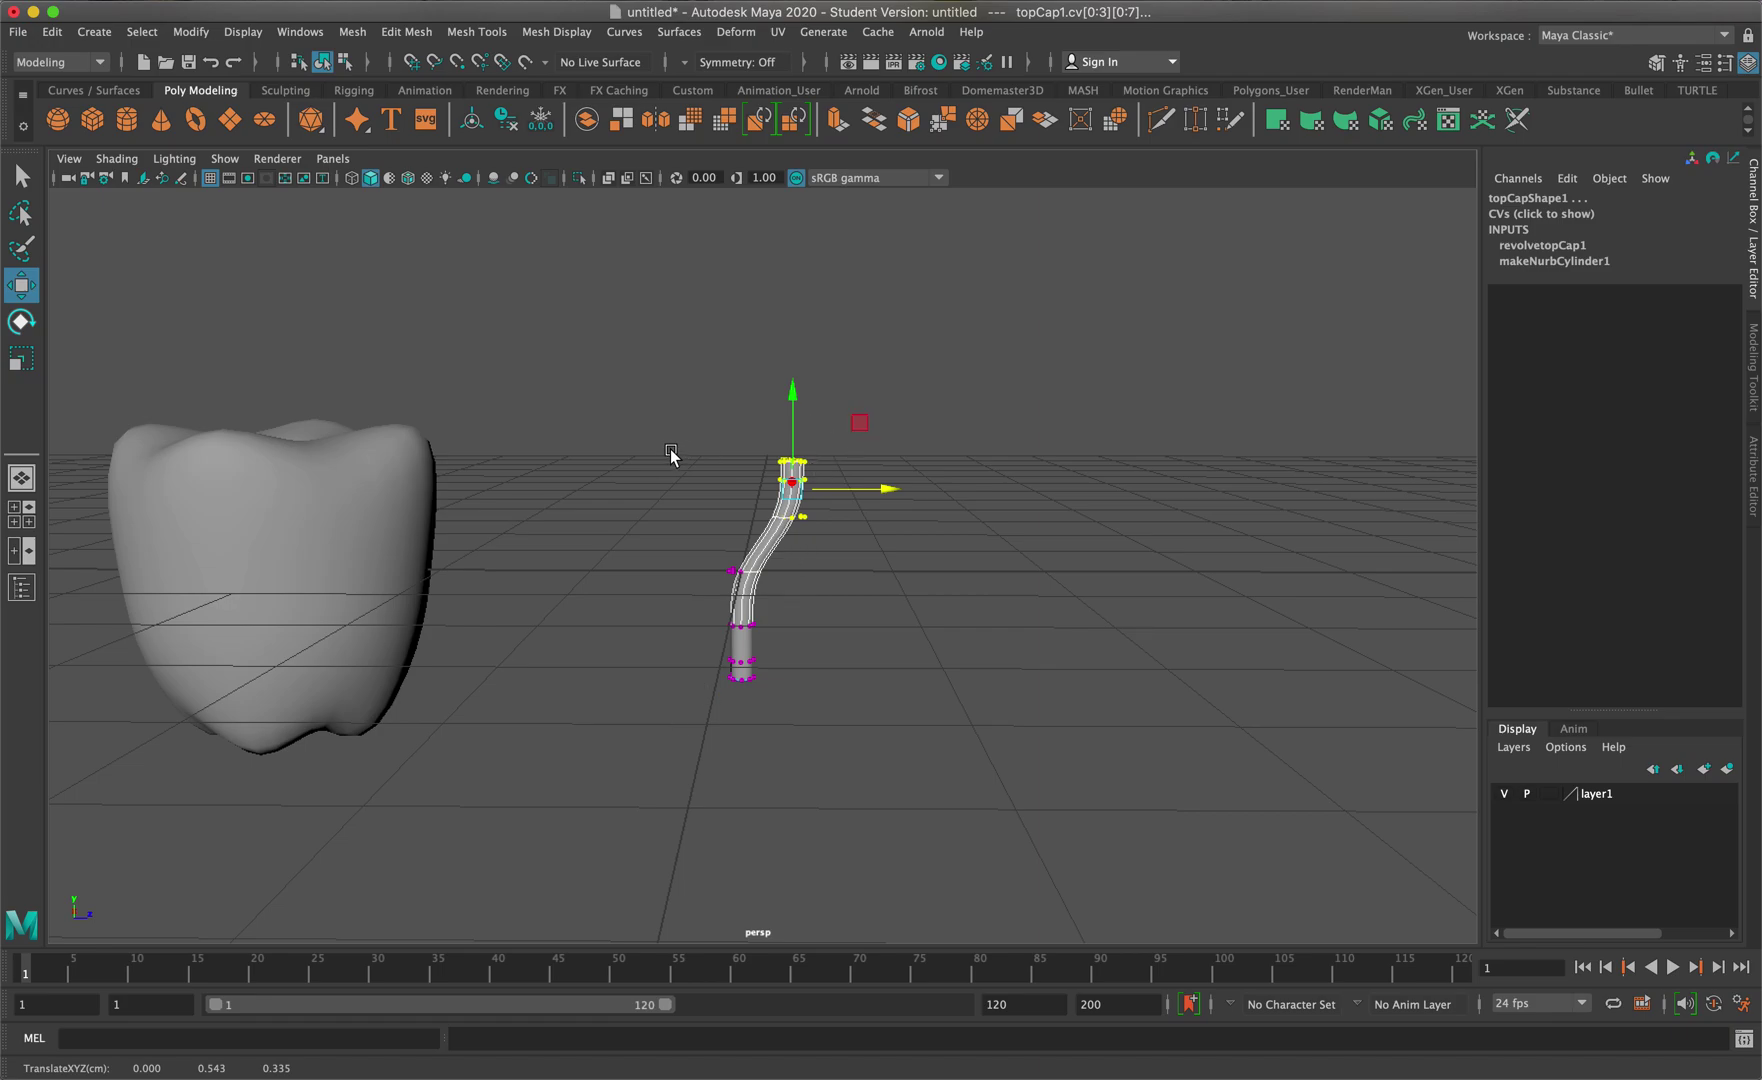
Try moving only the top two control vertex rows about 0.096 further along Z, and undo it
drag(867, 488, 900, 478)
key(super+z)
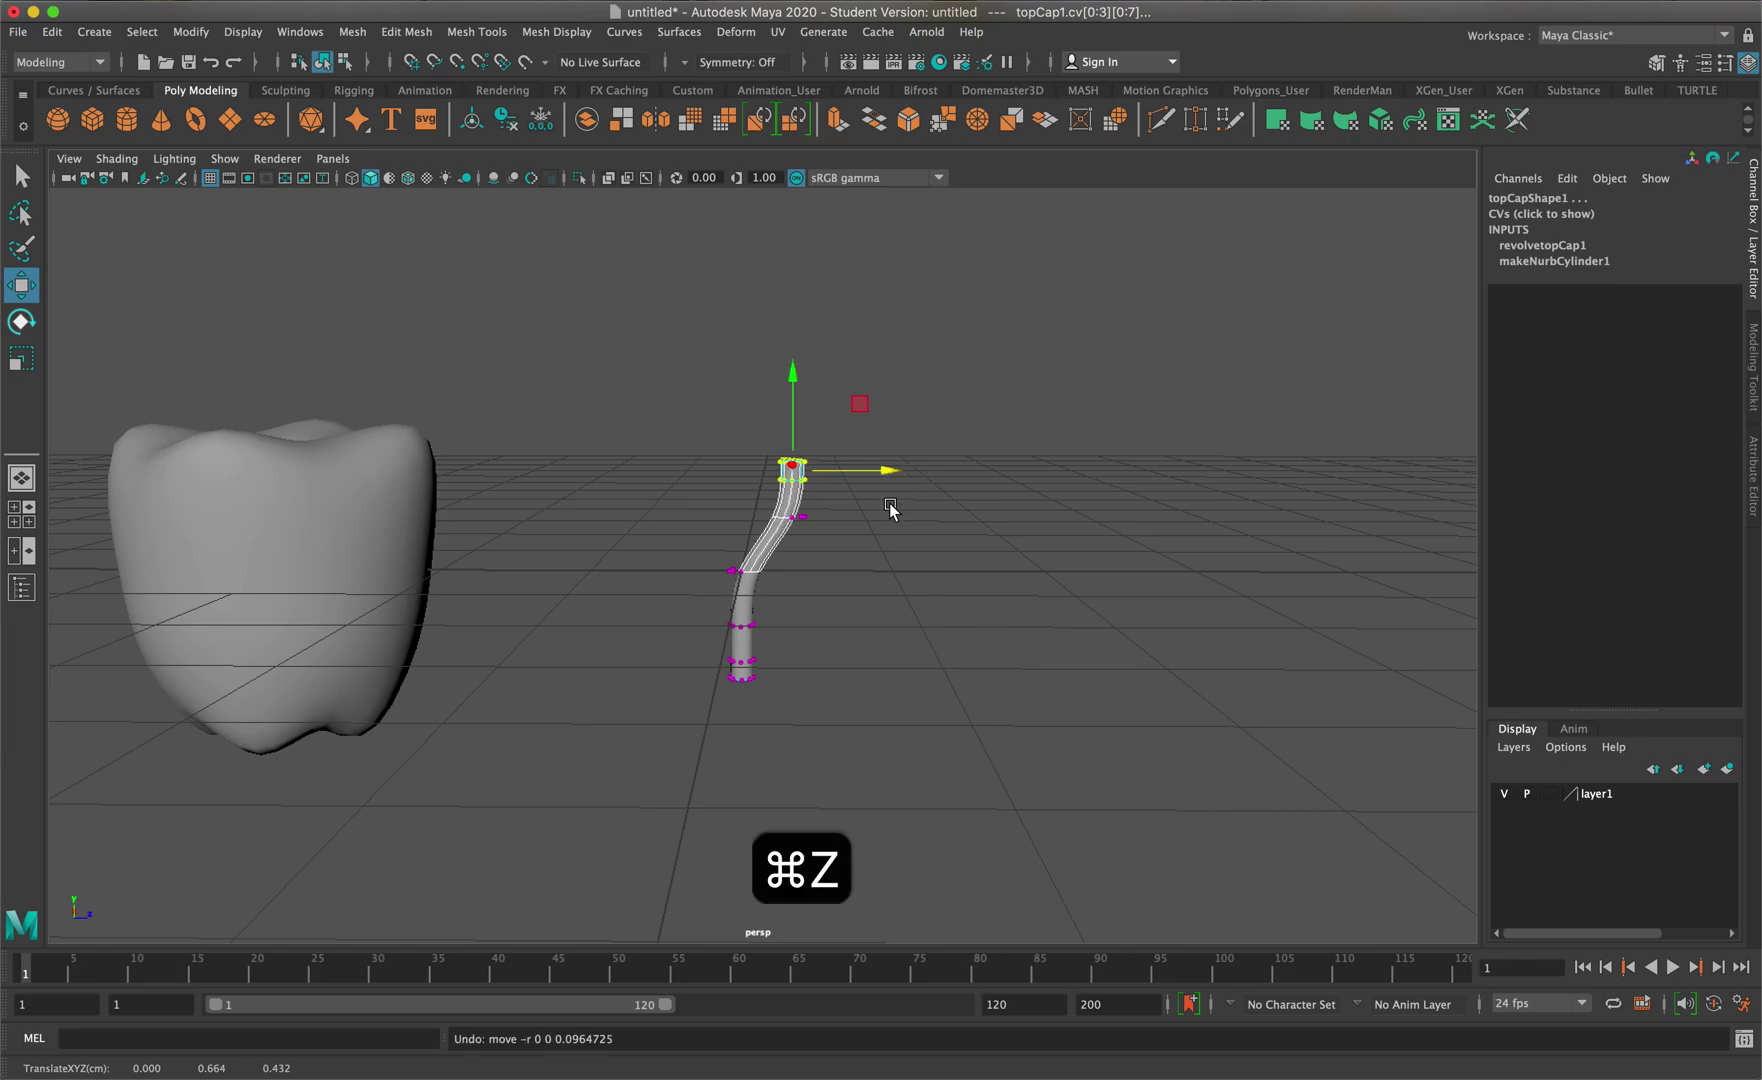
key(super+z)
Rotate the rod's top three control vertex rows about X so its tip leans away from the tooth
drag(812, 540, 690, 418)
key(e)
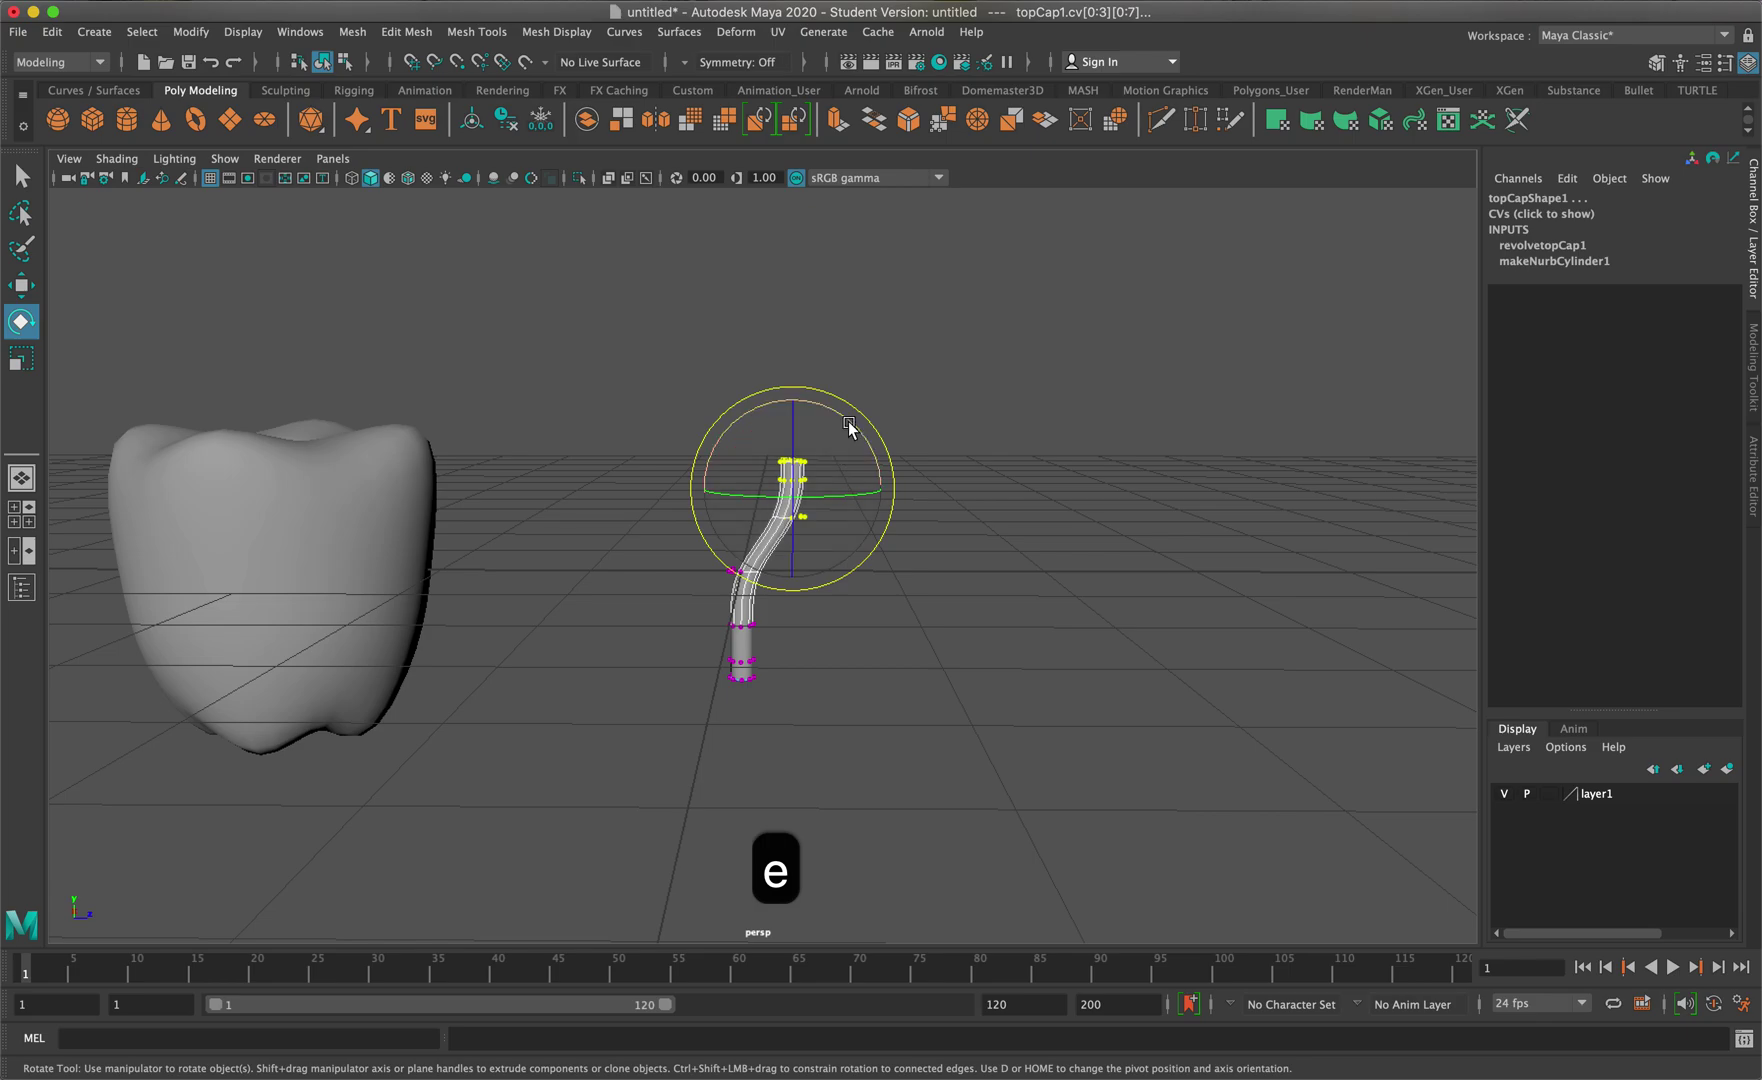
drag(853, 426, 872, 514)
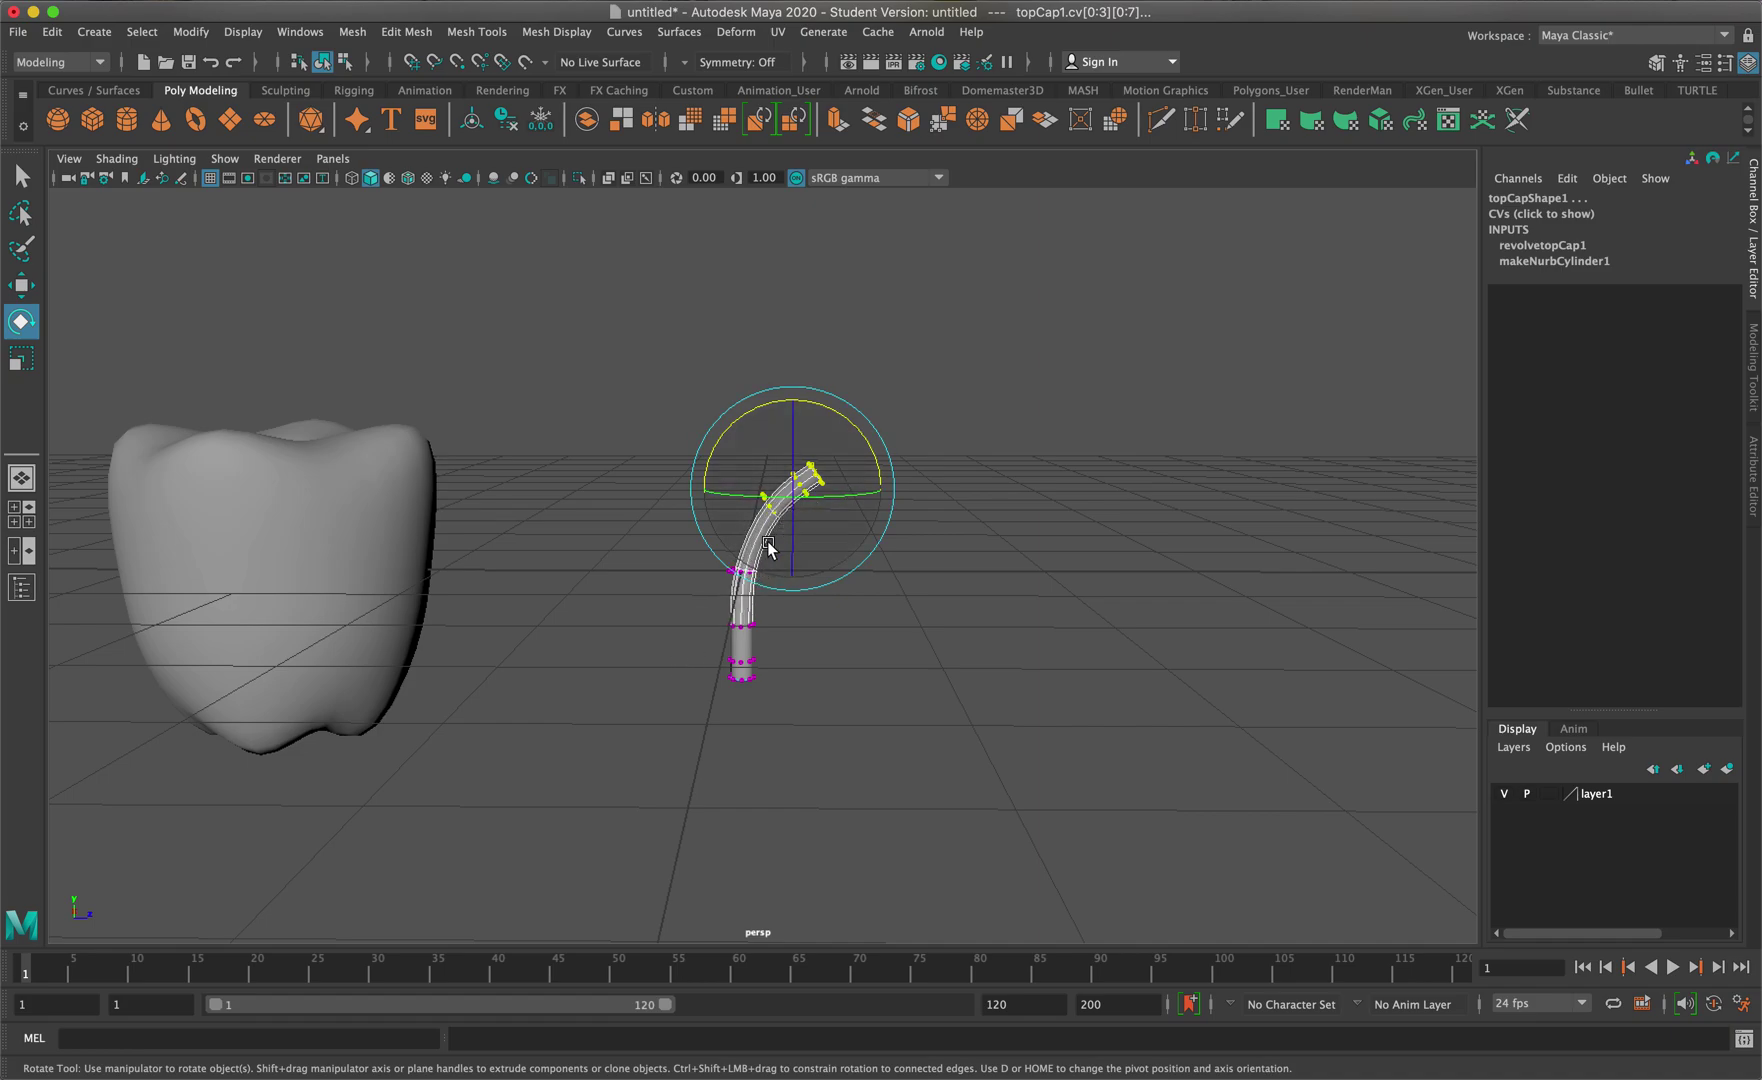
drag(716, 440, 706, 509)
key(super+z)
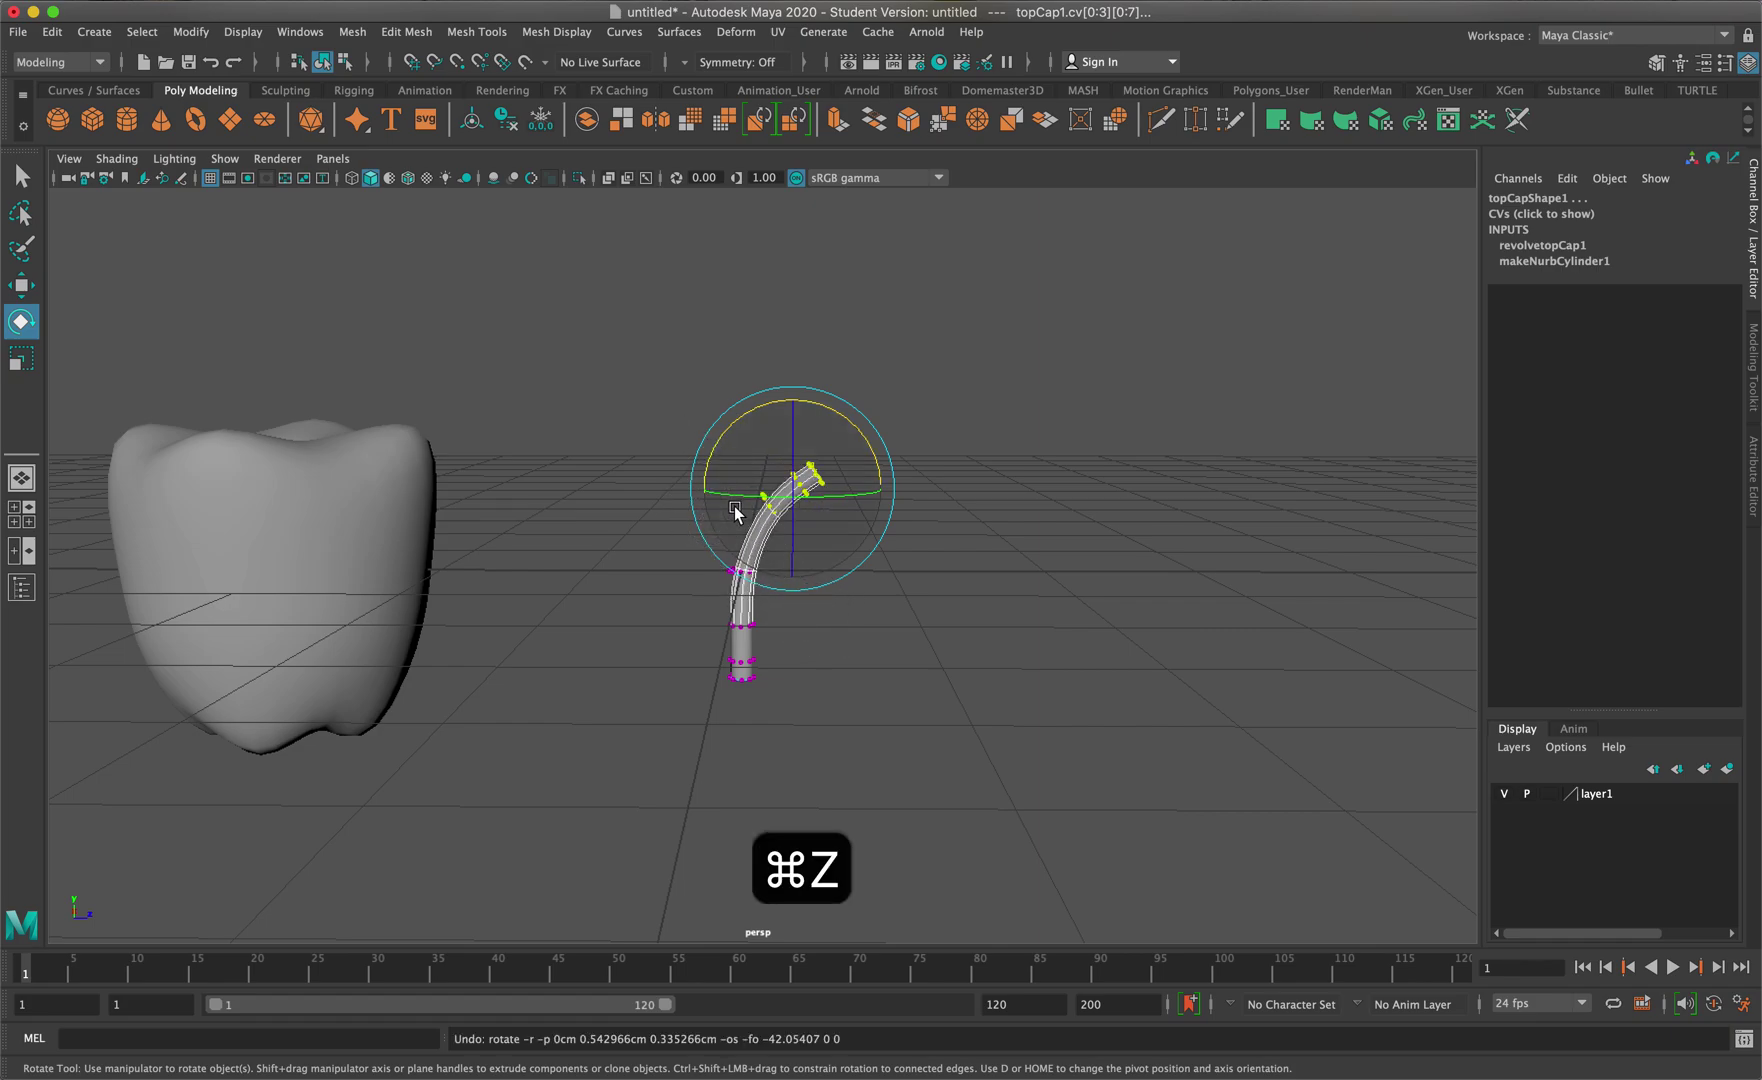
Return the bent rod to object selection and move it along Z and Y to the top centre of the apple-like body
right_drag(770, 522, 857, 487)
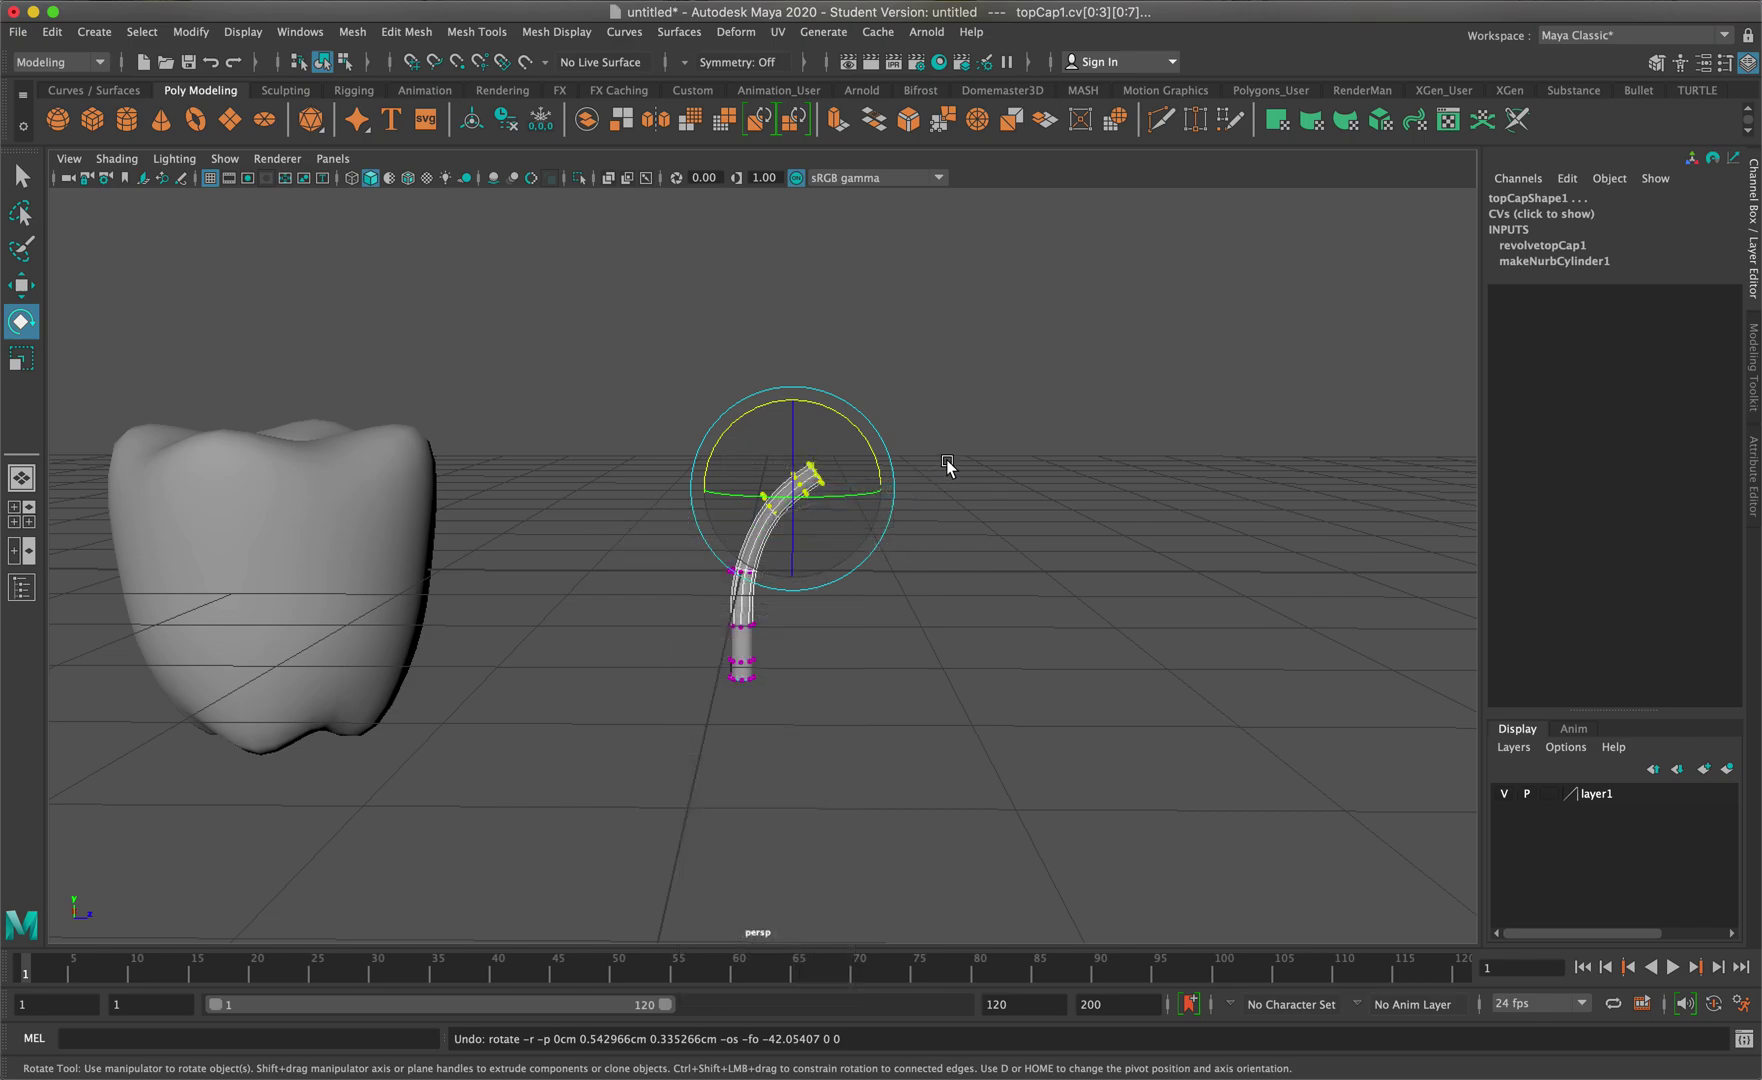
click(946, 463)
click(743, 559)
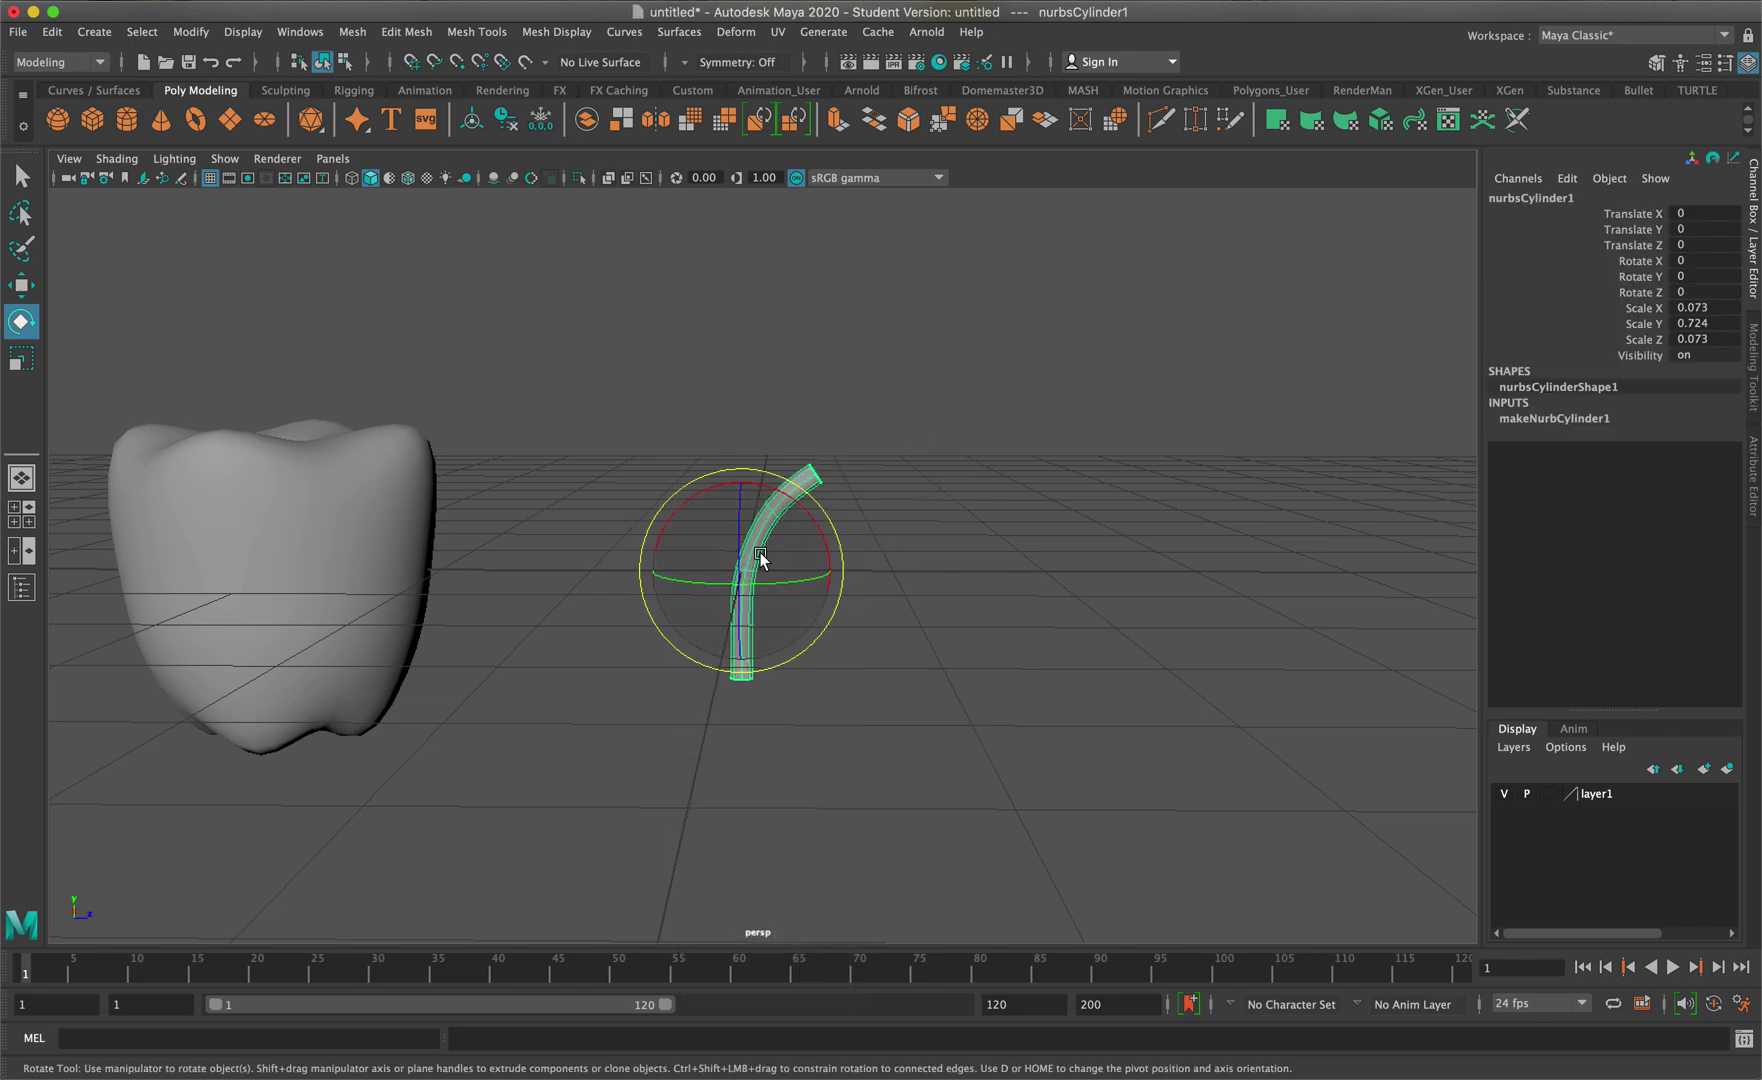
key(w)
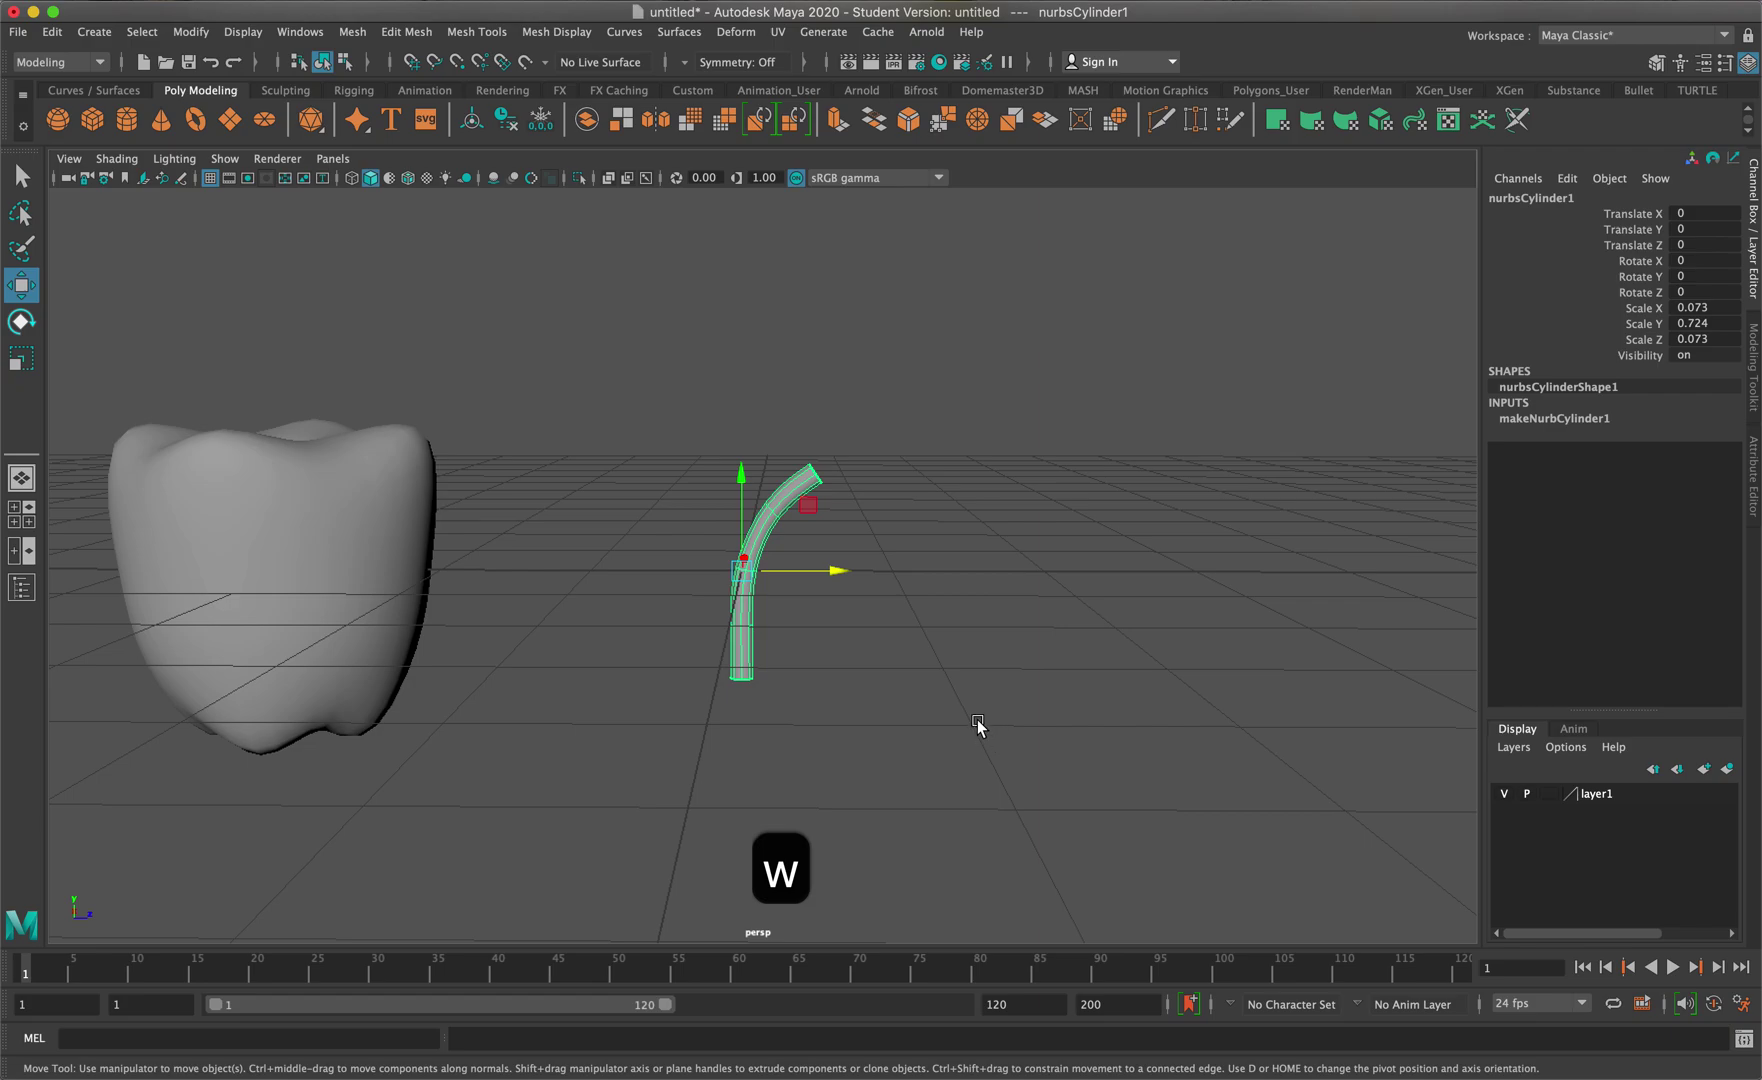
alt+drag(975, 678, 932, 675)
drag(846, 558, 405, 490)
drag(290, 452, 276, 331)
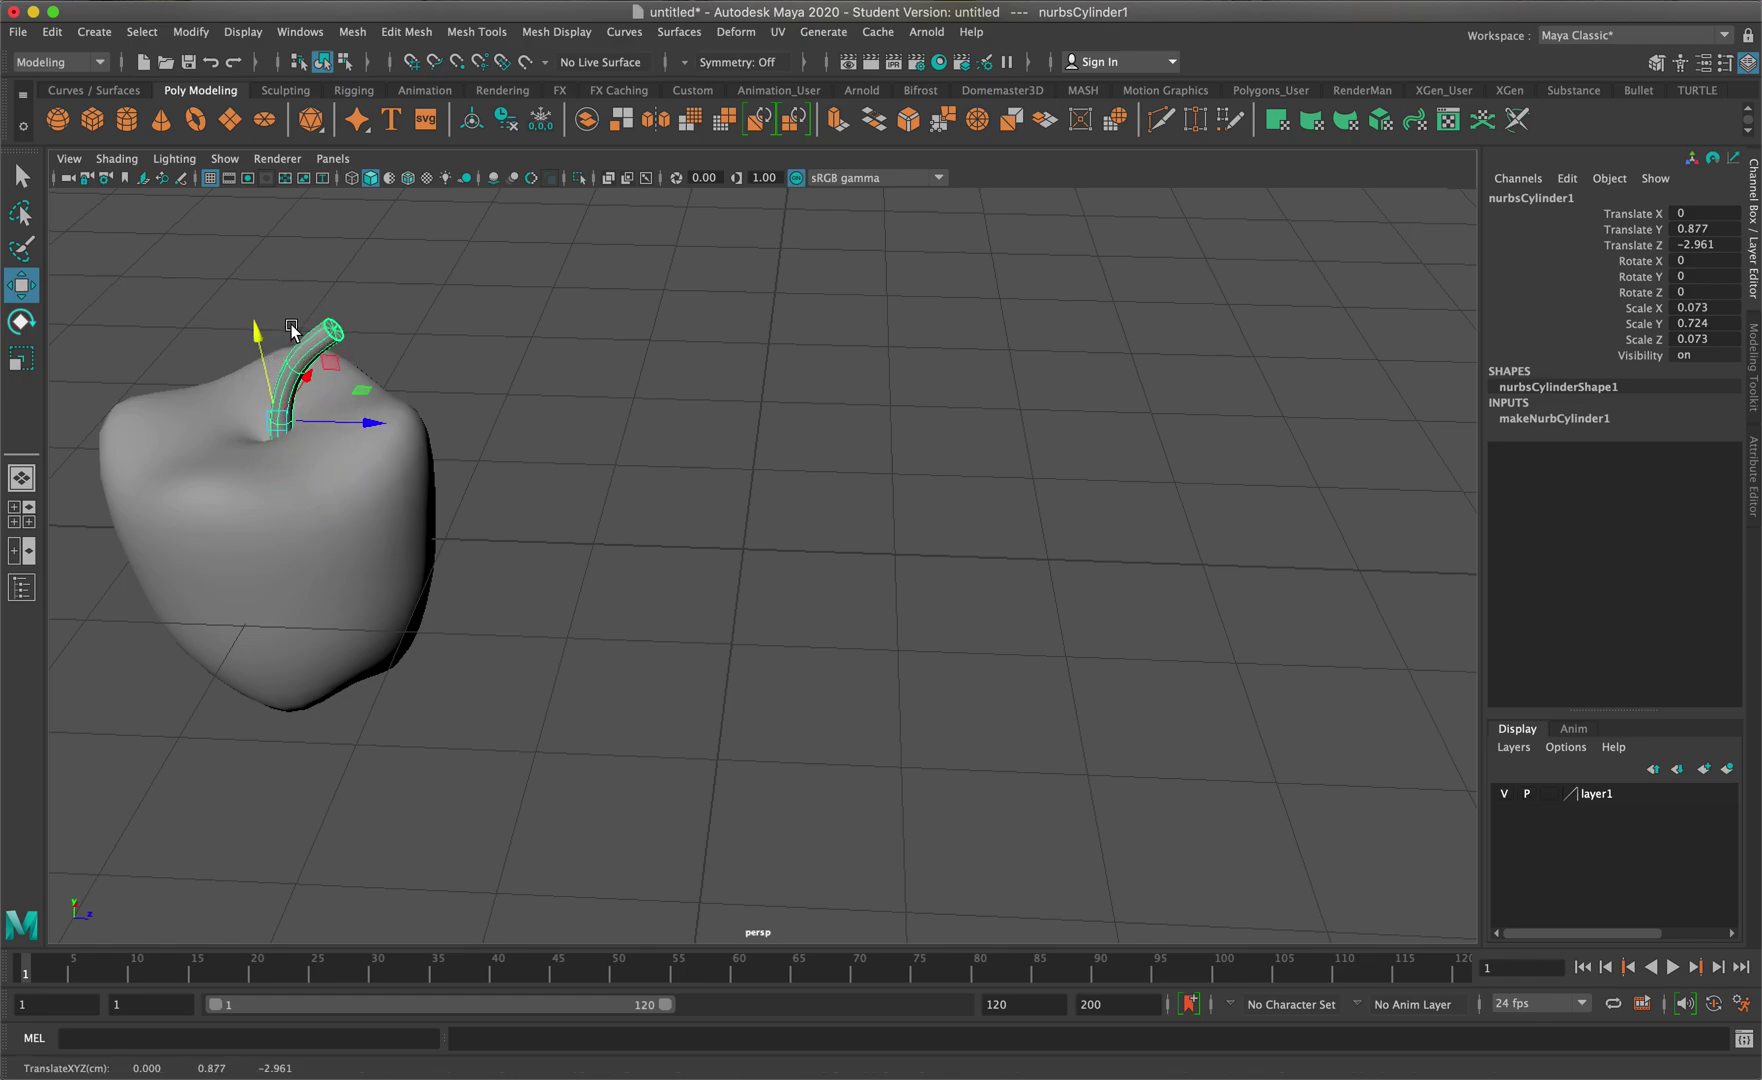
drag(346, 442, 359, 413)
Lower the rod into the dimple on top of the body and scale it as a stem
alt+middle_drag(403, 435, 965, 654)
scroll(966, 654, up, 6)
alt+drag(964, 660, 987, 421)
click(787, 382)
drag(787, 382, 787, 465)
key(r)
drag(783, 538, 649, 537)
drag(603, 530, 700, 532)
Nudge the stem into its final position in the dimple and deselect it
scroll(712, 540, down, 2)
alt+drag(924, 548, 928, 594)
key(w)
drag(864, 490, 857, 499)
alt+right_drag(928, 550, 1046, 643)
alt+drag(1046, 643, 992, 590)
click(992, 602)
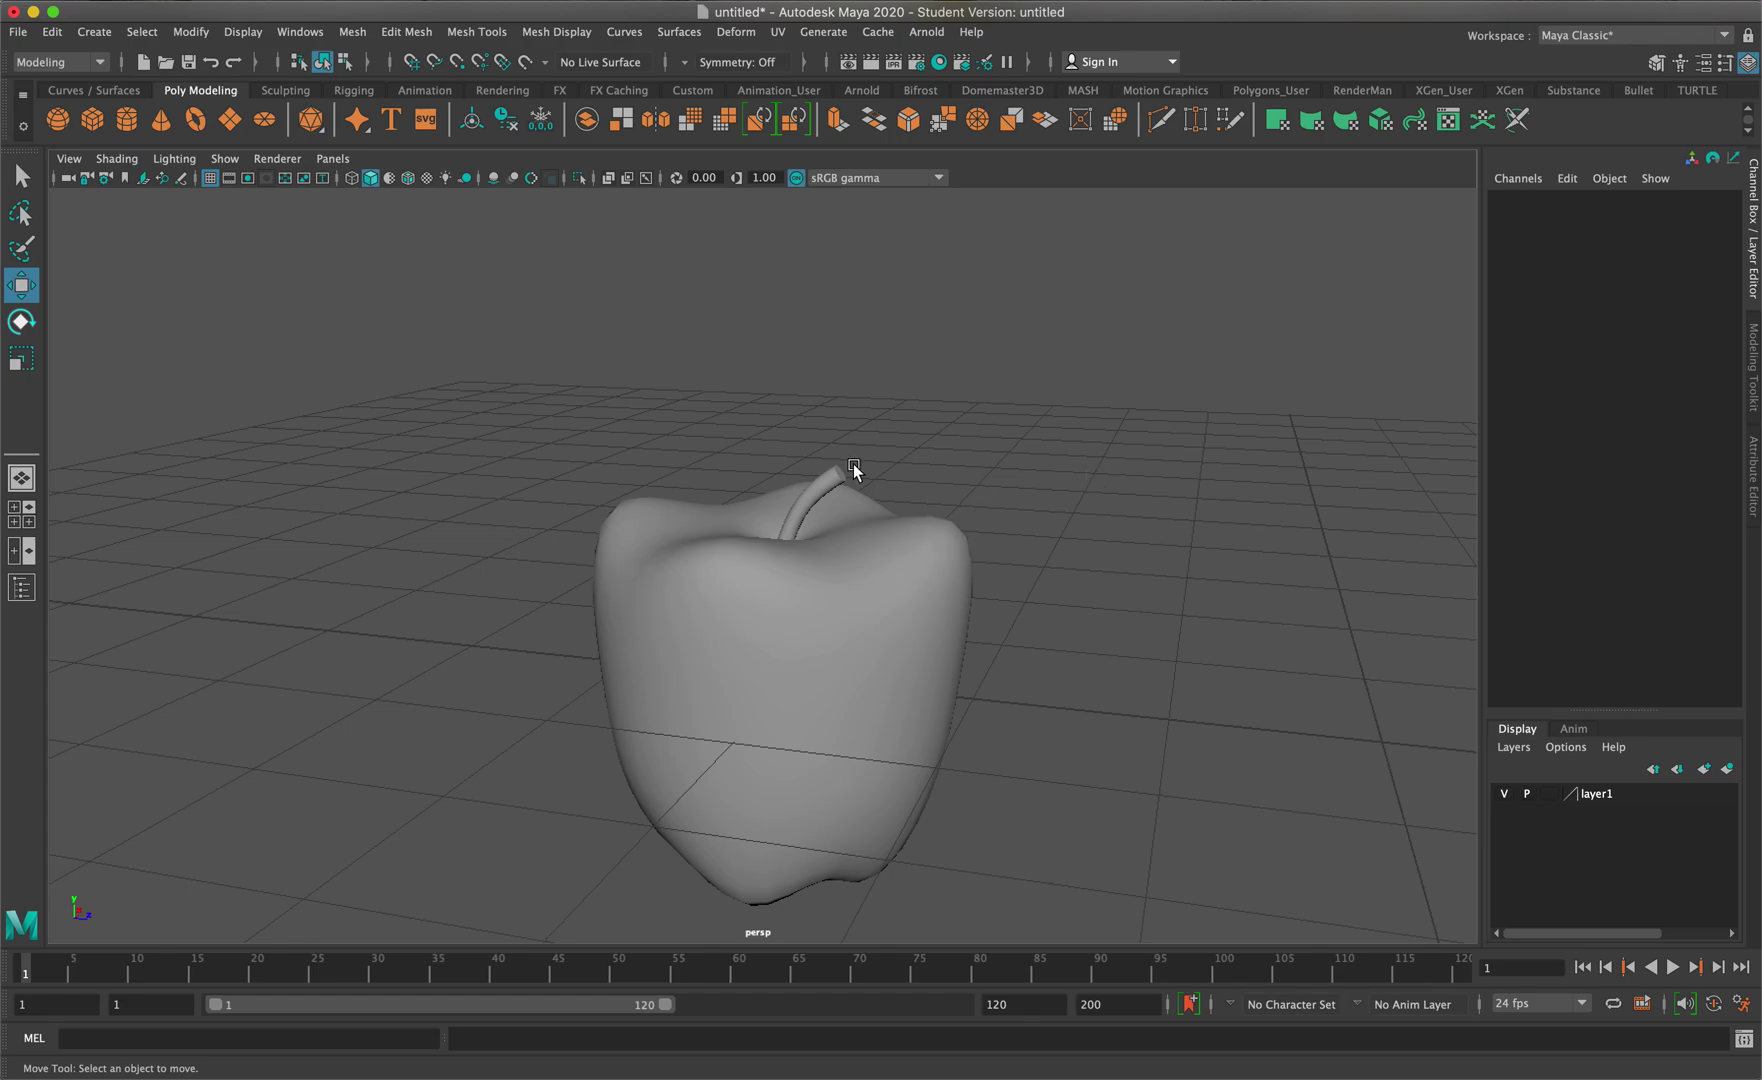
alt+drag(1019, 509, 1046, 547)
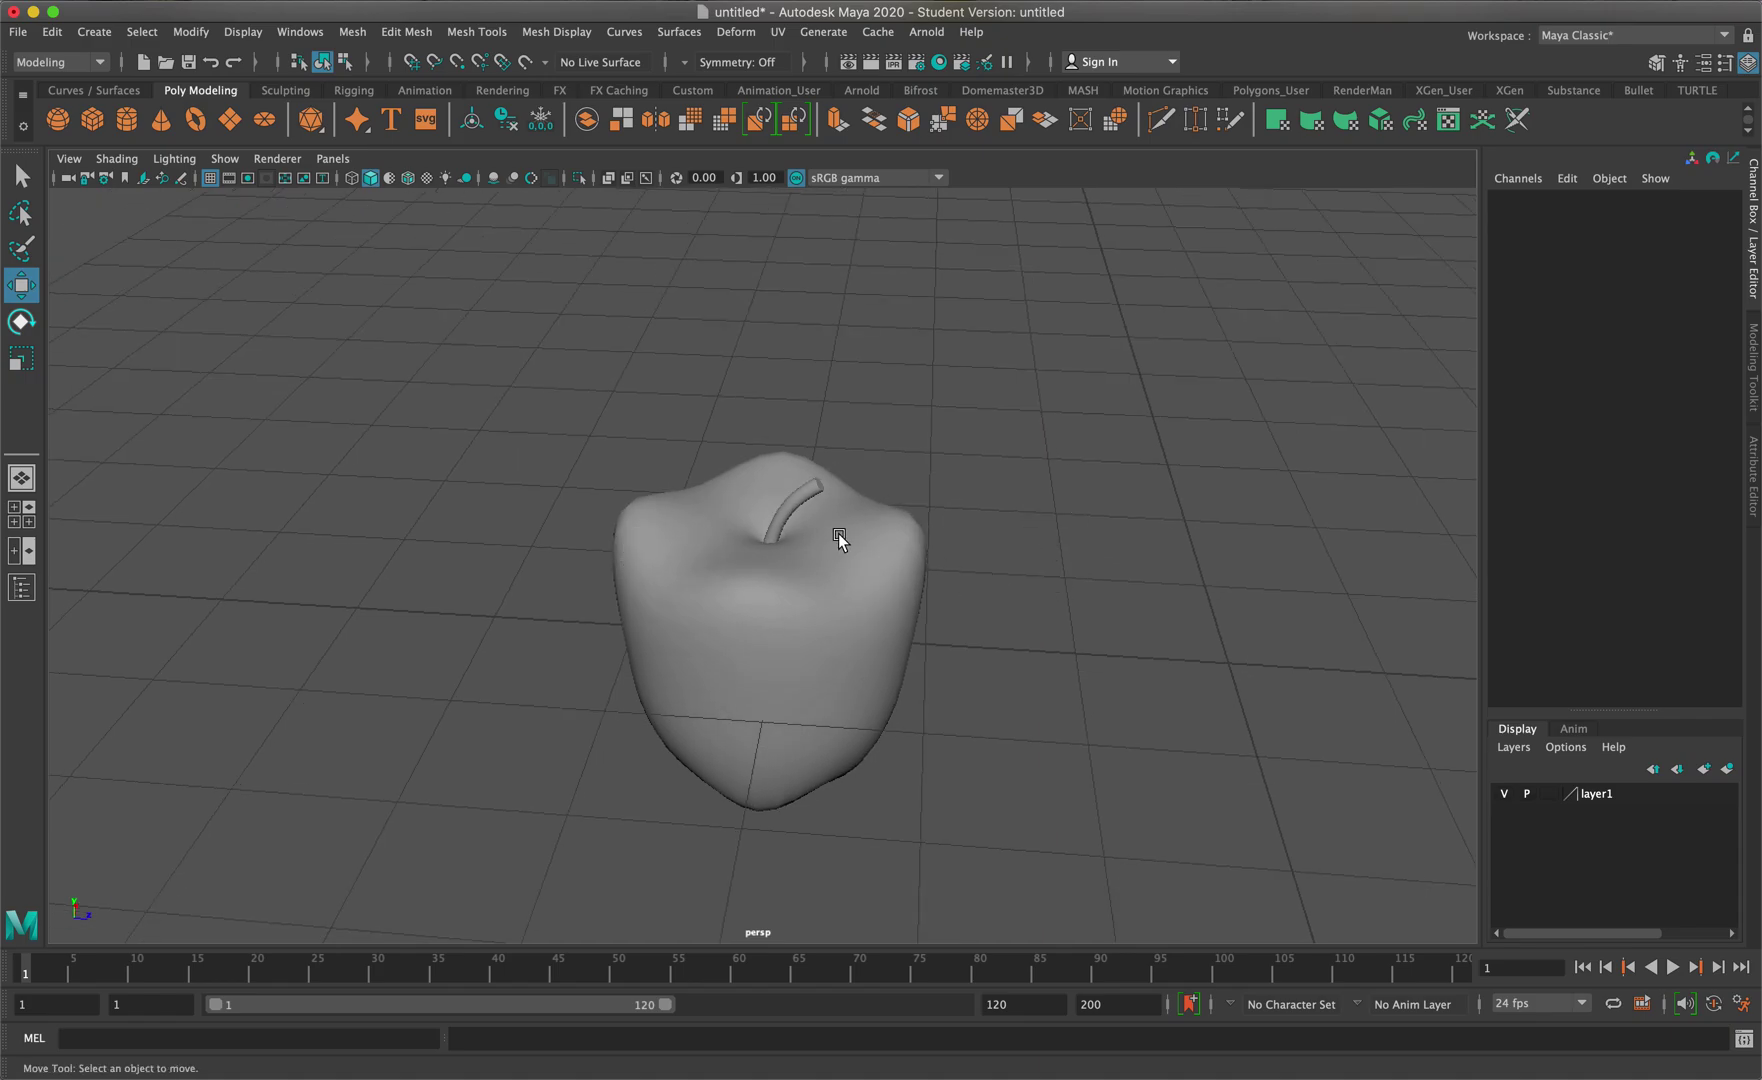
alt+drag(841, 535, 871, 524)
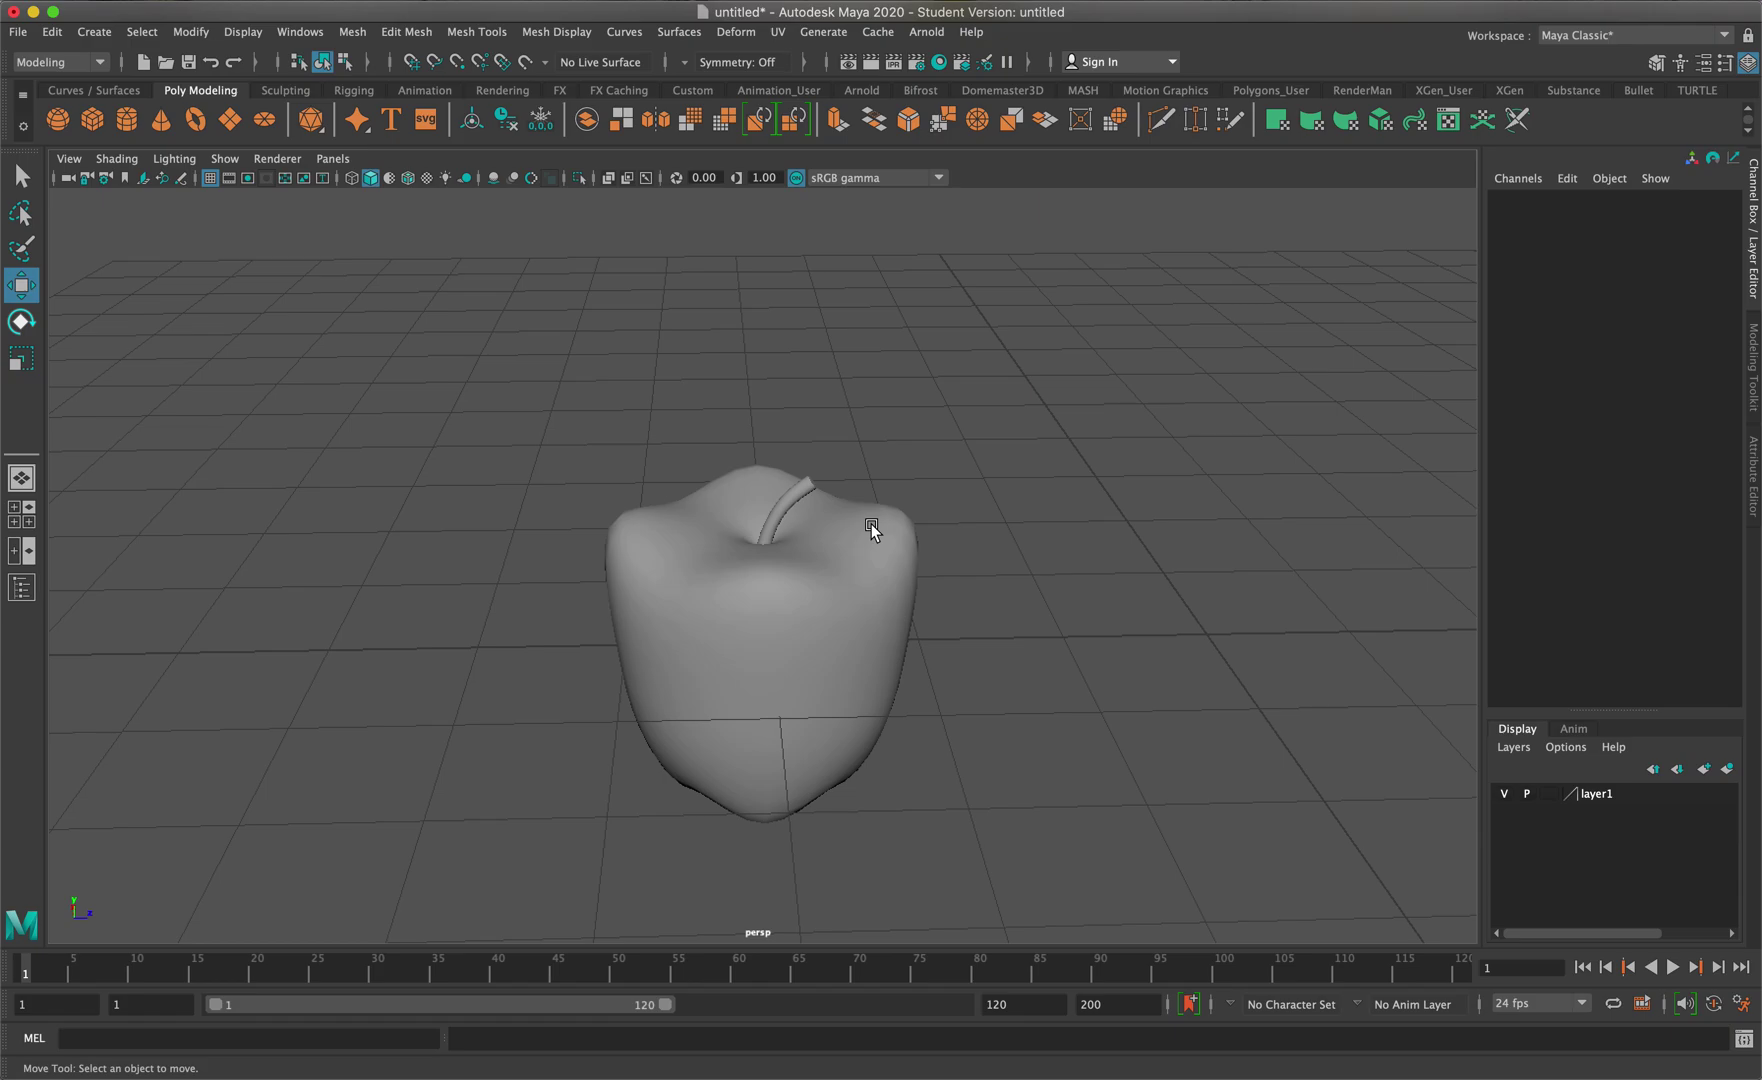
Create a NURBS plane with 4 U patches and 4 V patches
click(94, 31)
mouse_move(116, 80)
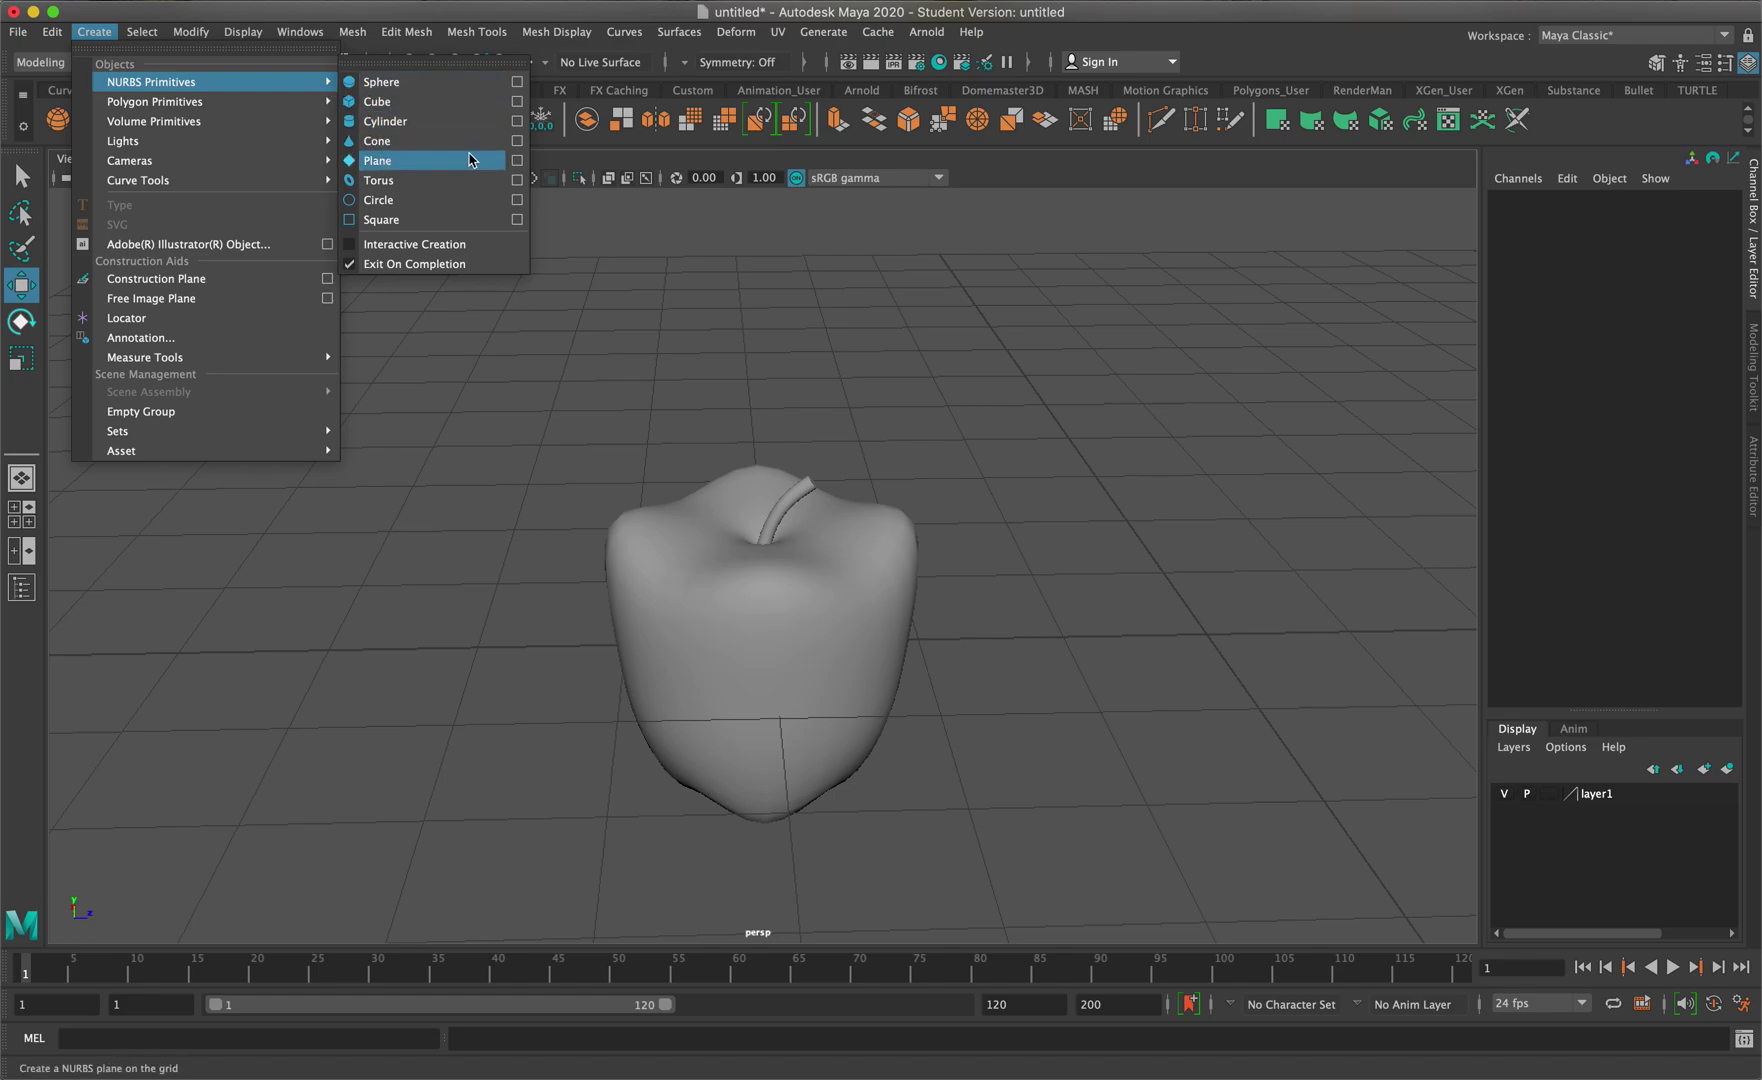
click(518, 161)
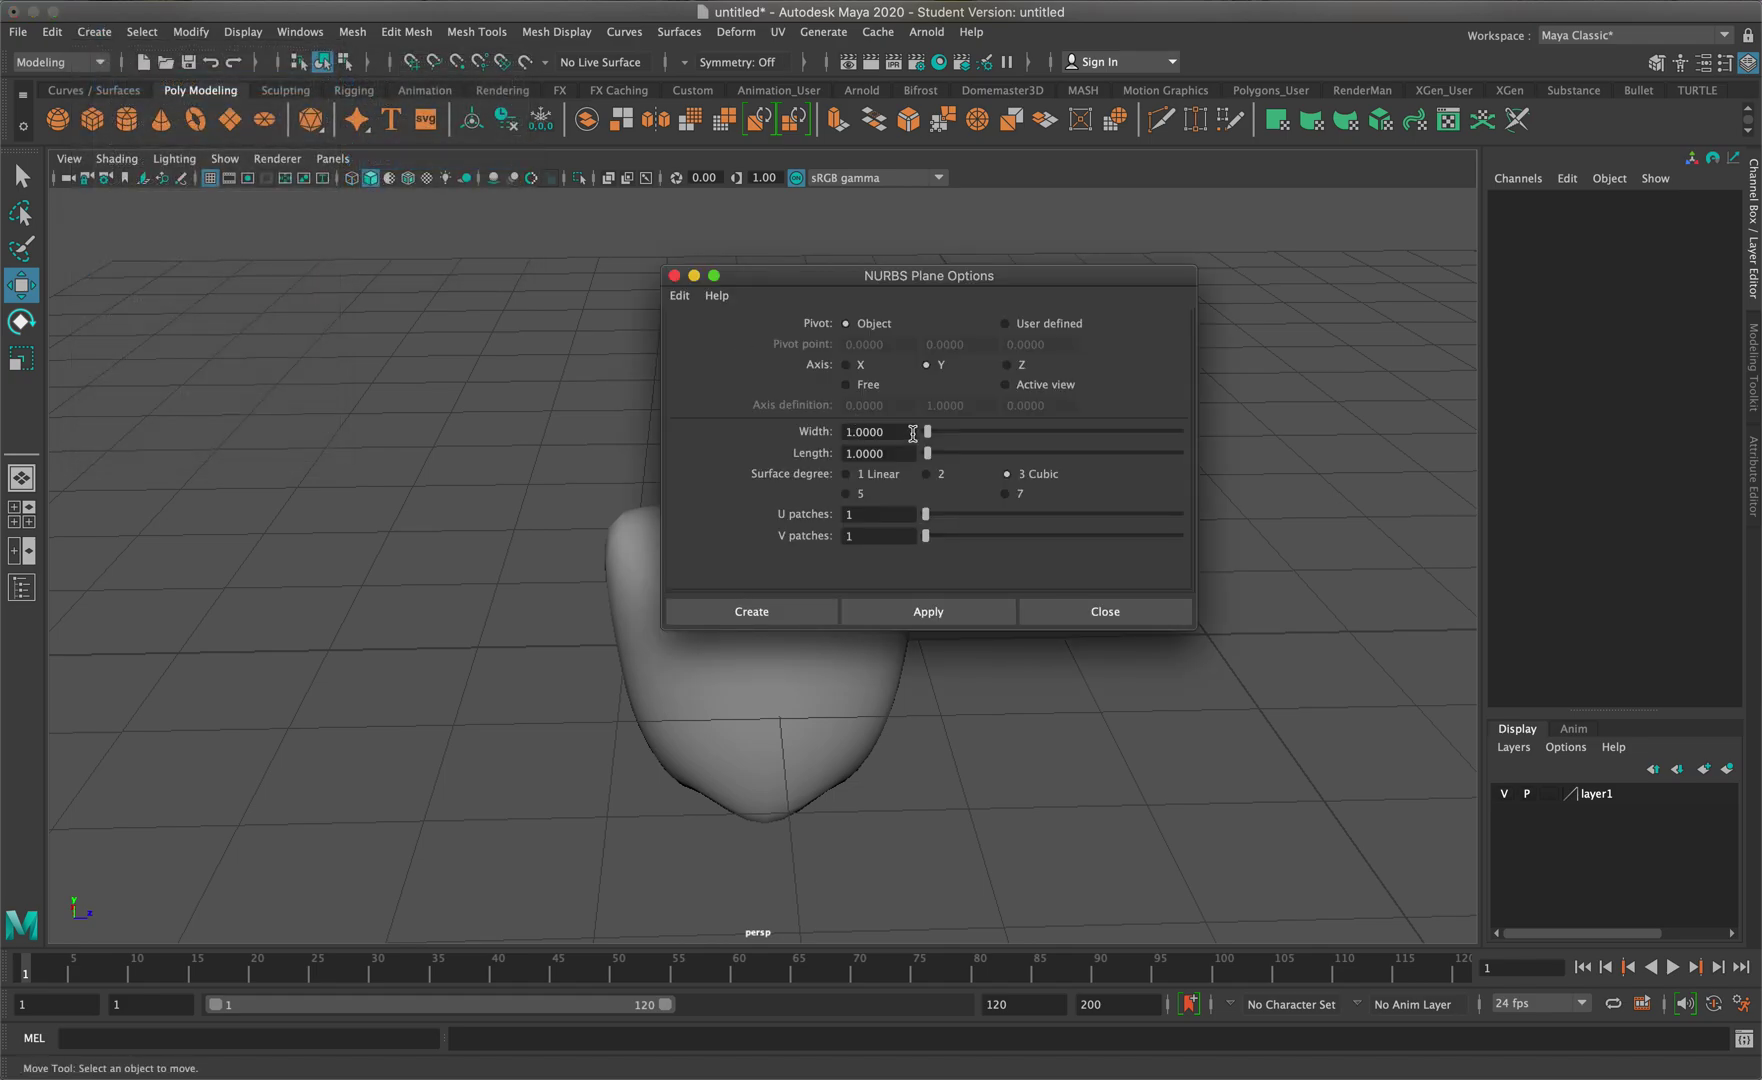
drag(877, 285, 1145, 188)
click(1134, 419)
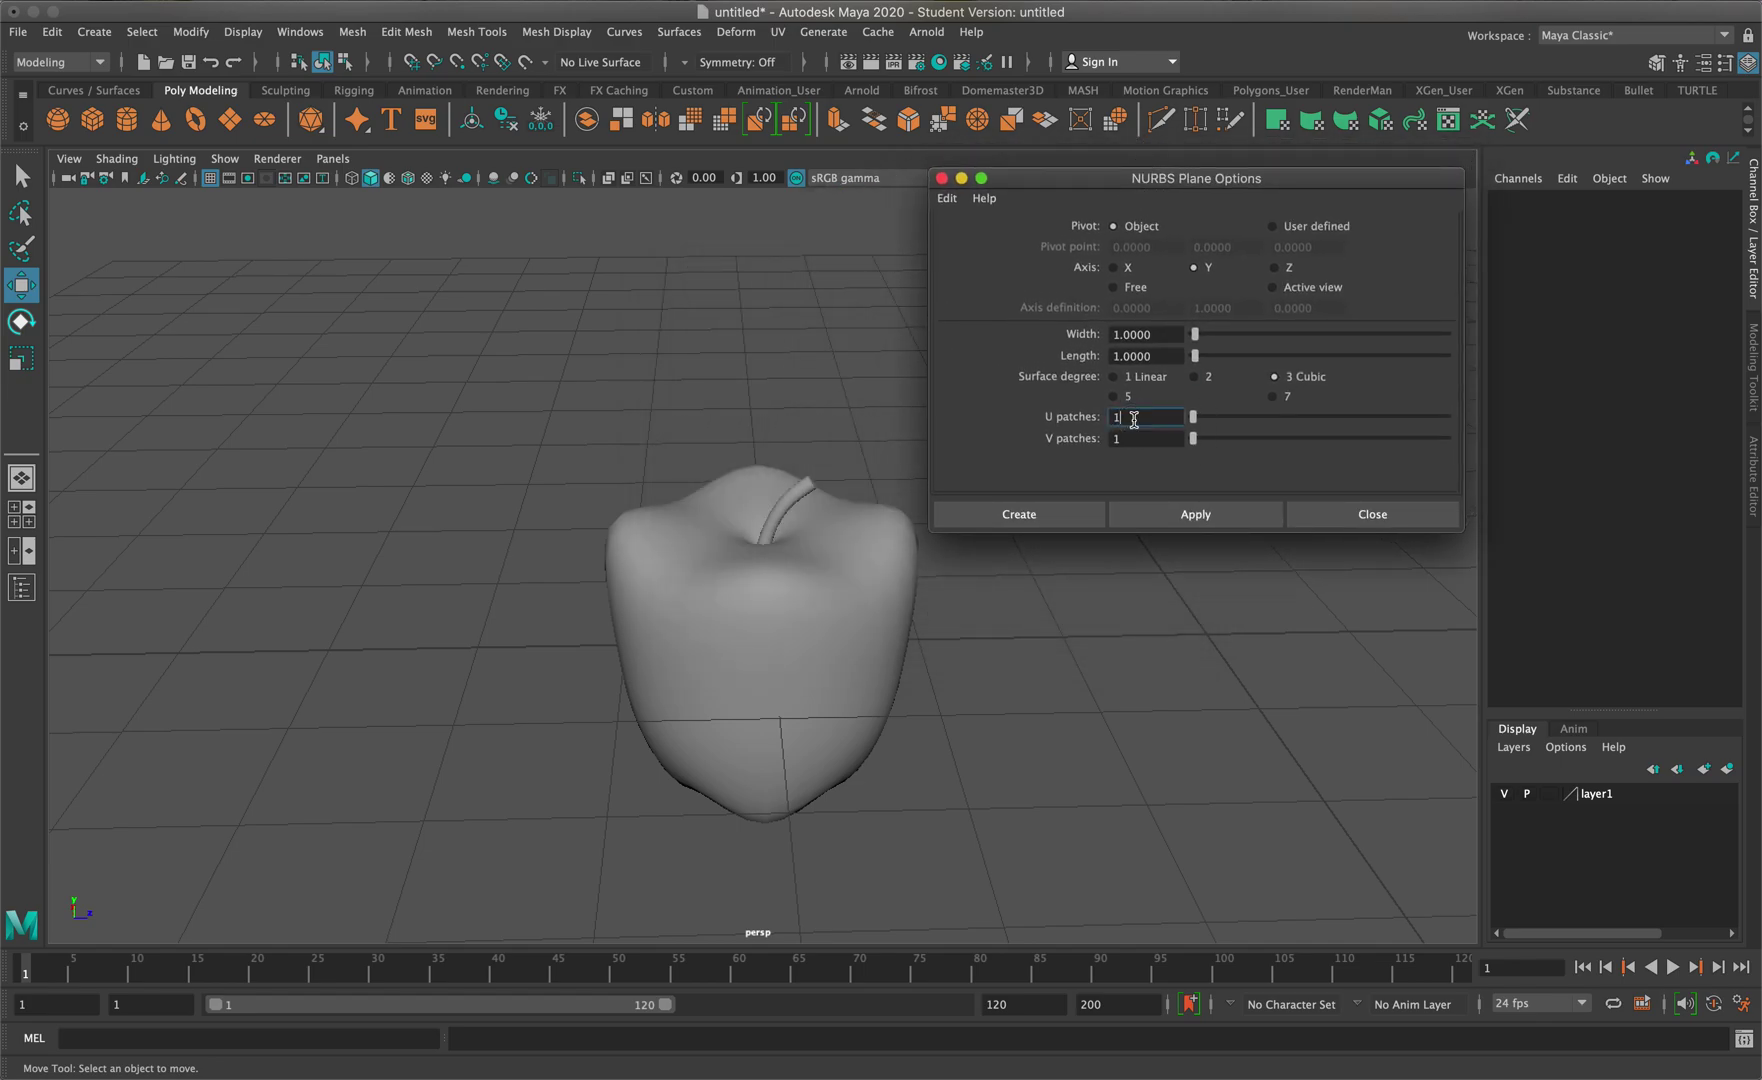
text(4)
click(1143, 438)
text(4)
click(1054, 510)
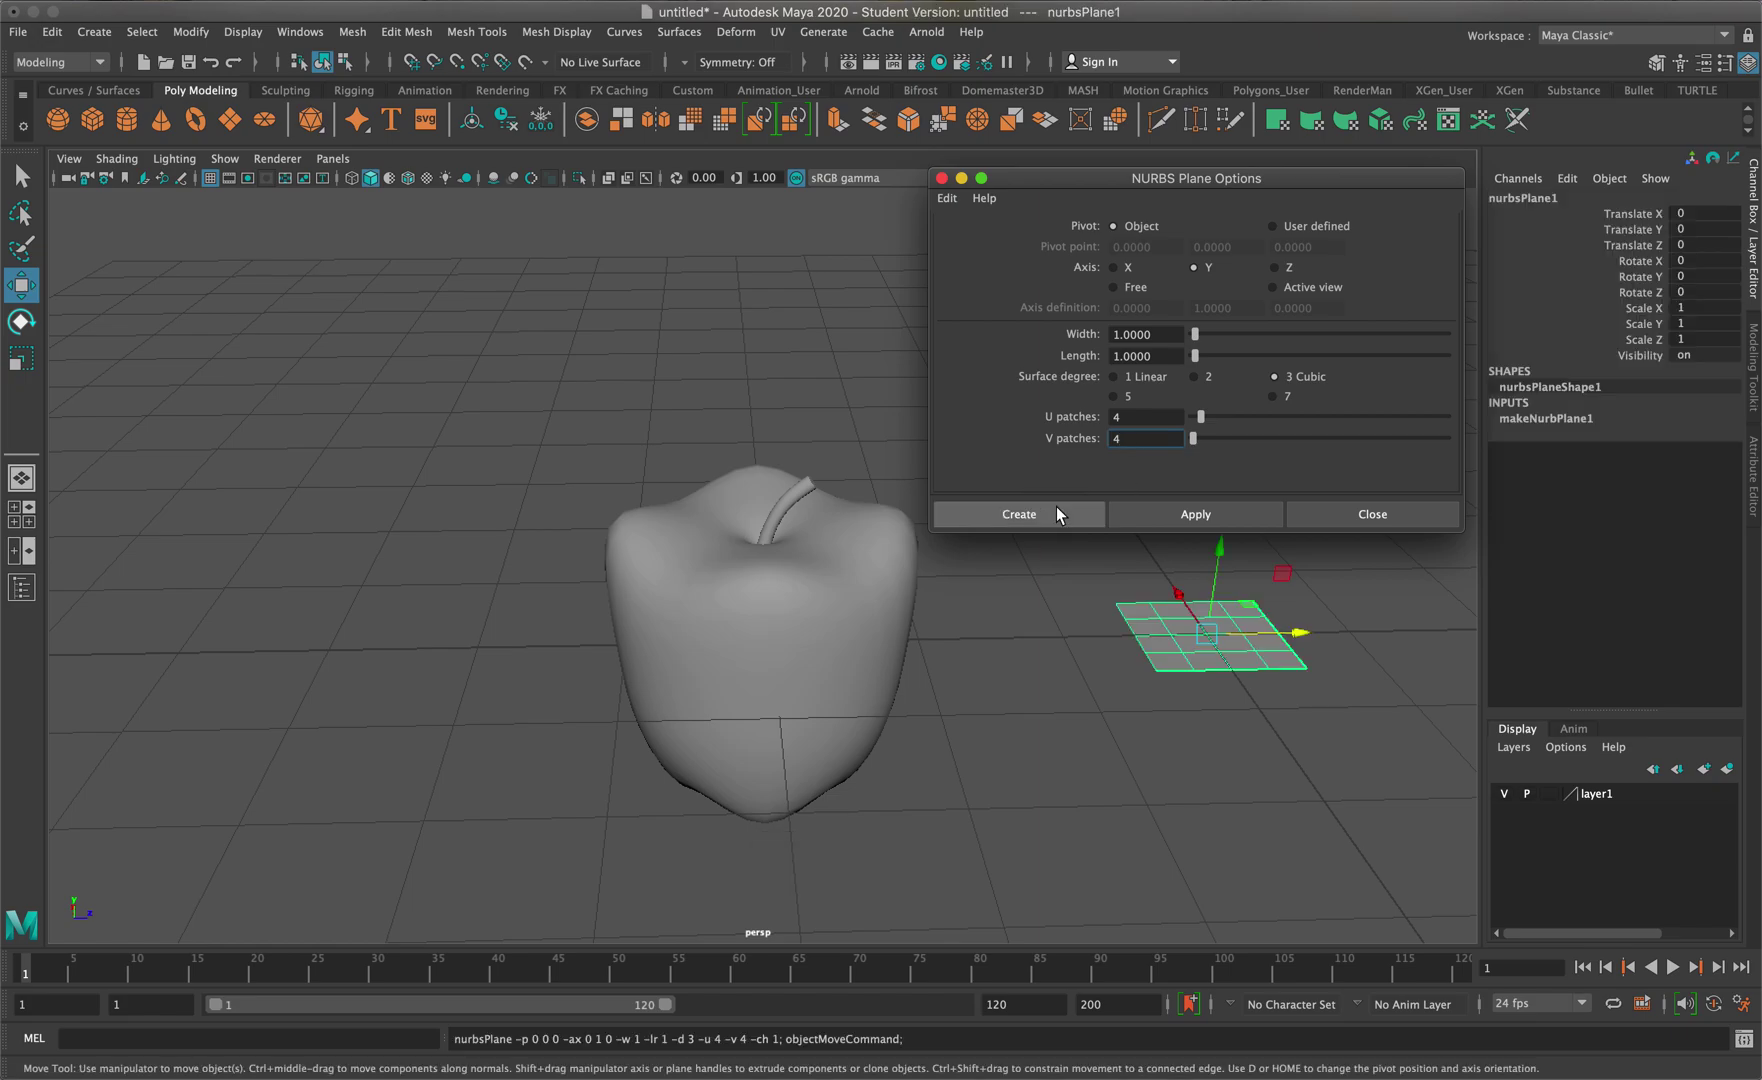
Switch to the top view and show the NURBS plane's control vertices
mouse_move(1206, 762)
alt+mouse_down()
mouse_move(1204, 807)
mouse_move(1206, 765)
alt+mouse_up()
alt+middle_drag(1206, 765, 948, 728)
mouse_move(1113, 661)
alt+mouse_down()
mouse_move(1125, 574)
mouse_move(1110, 545)
mouse_move(1093, 640)
alt+mouse_up()
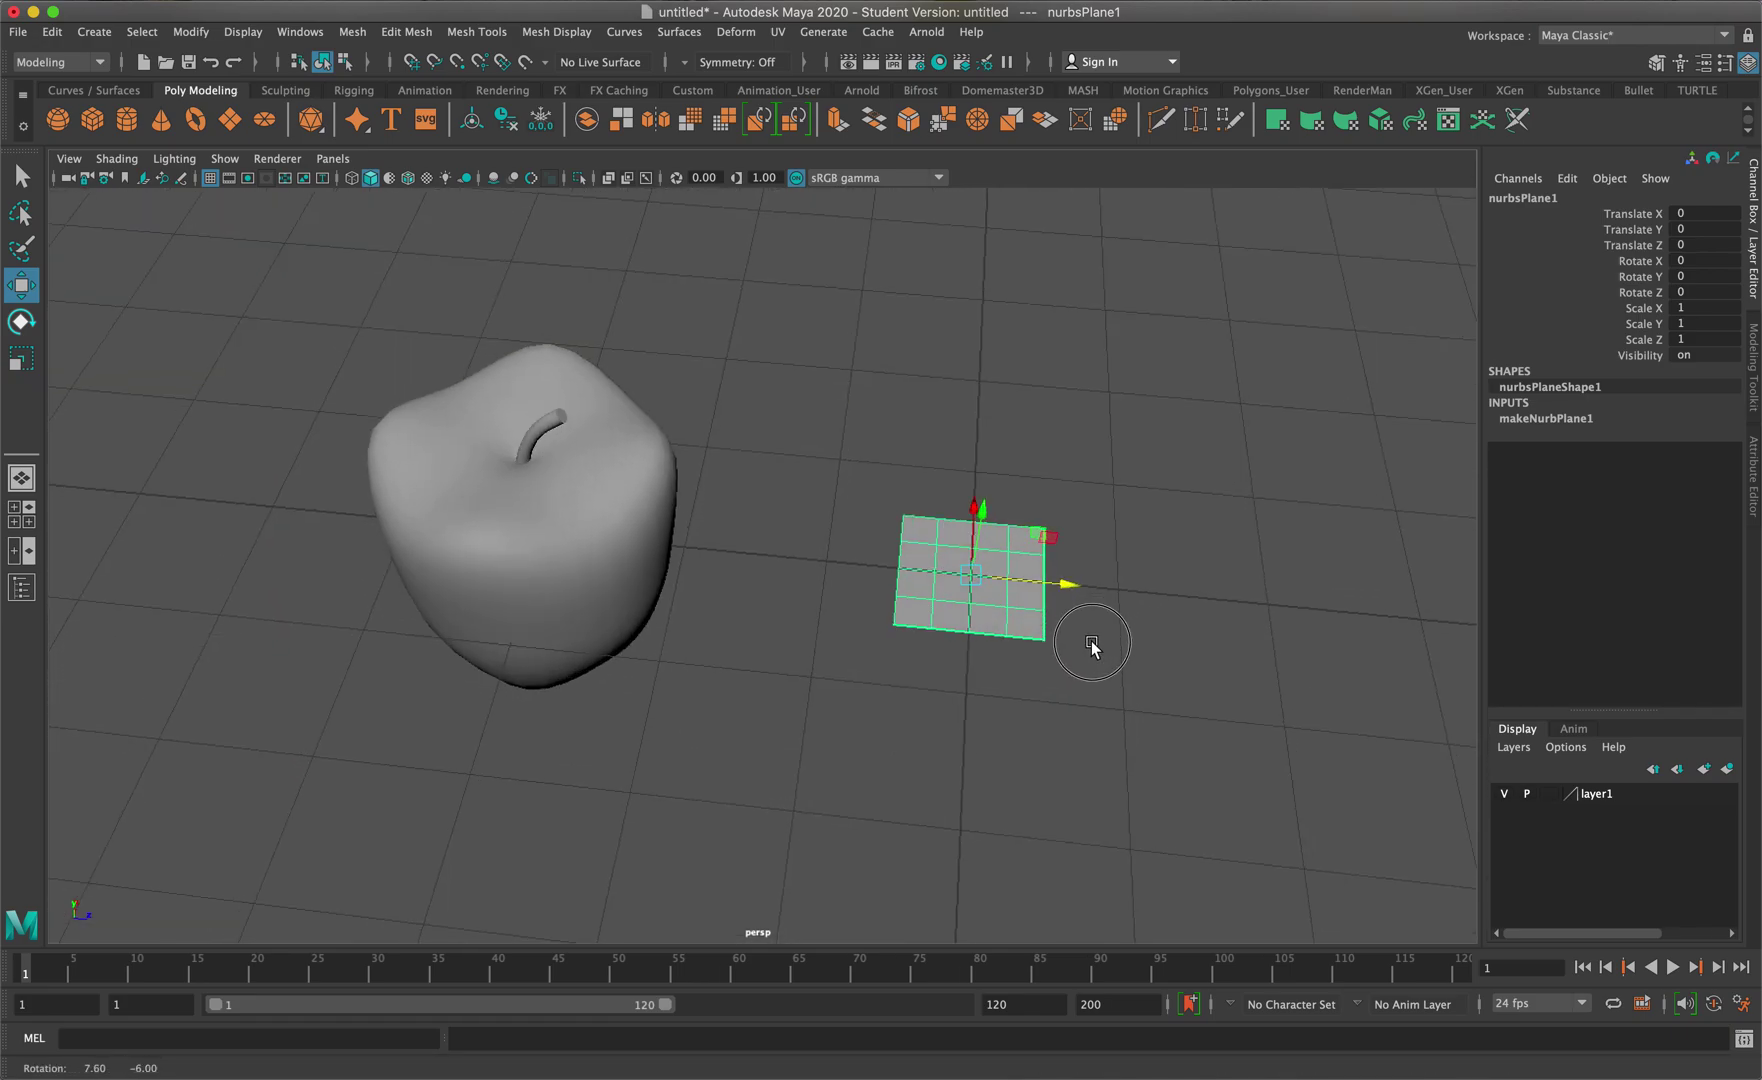
scroll(1105, 657, up, 6)
scroll(834, 601, down, 4)
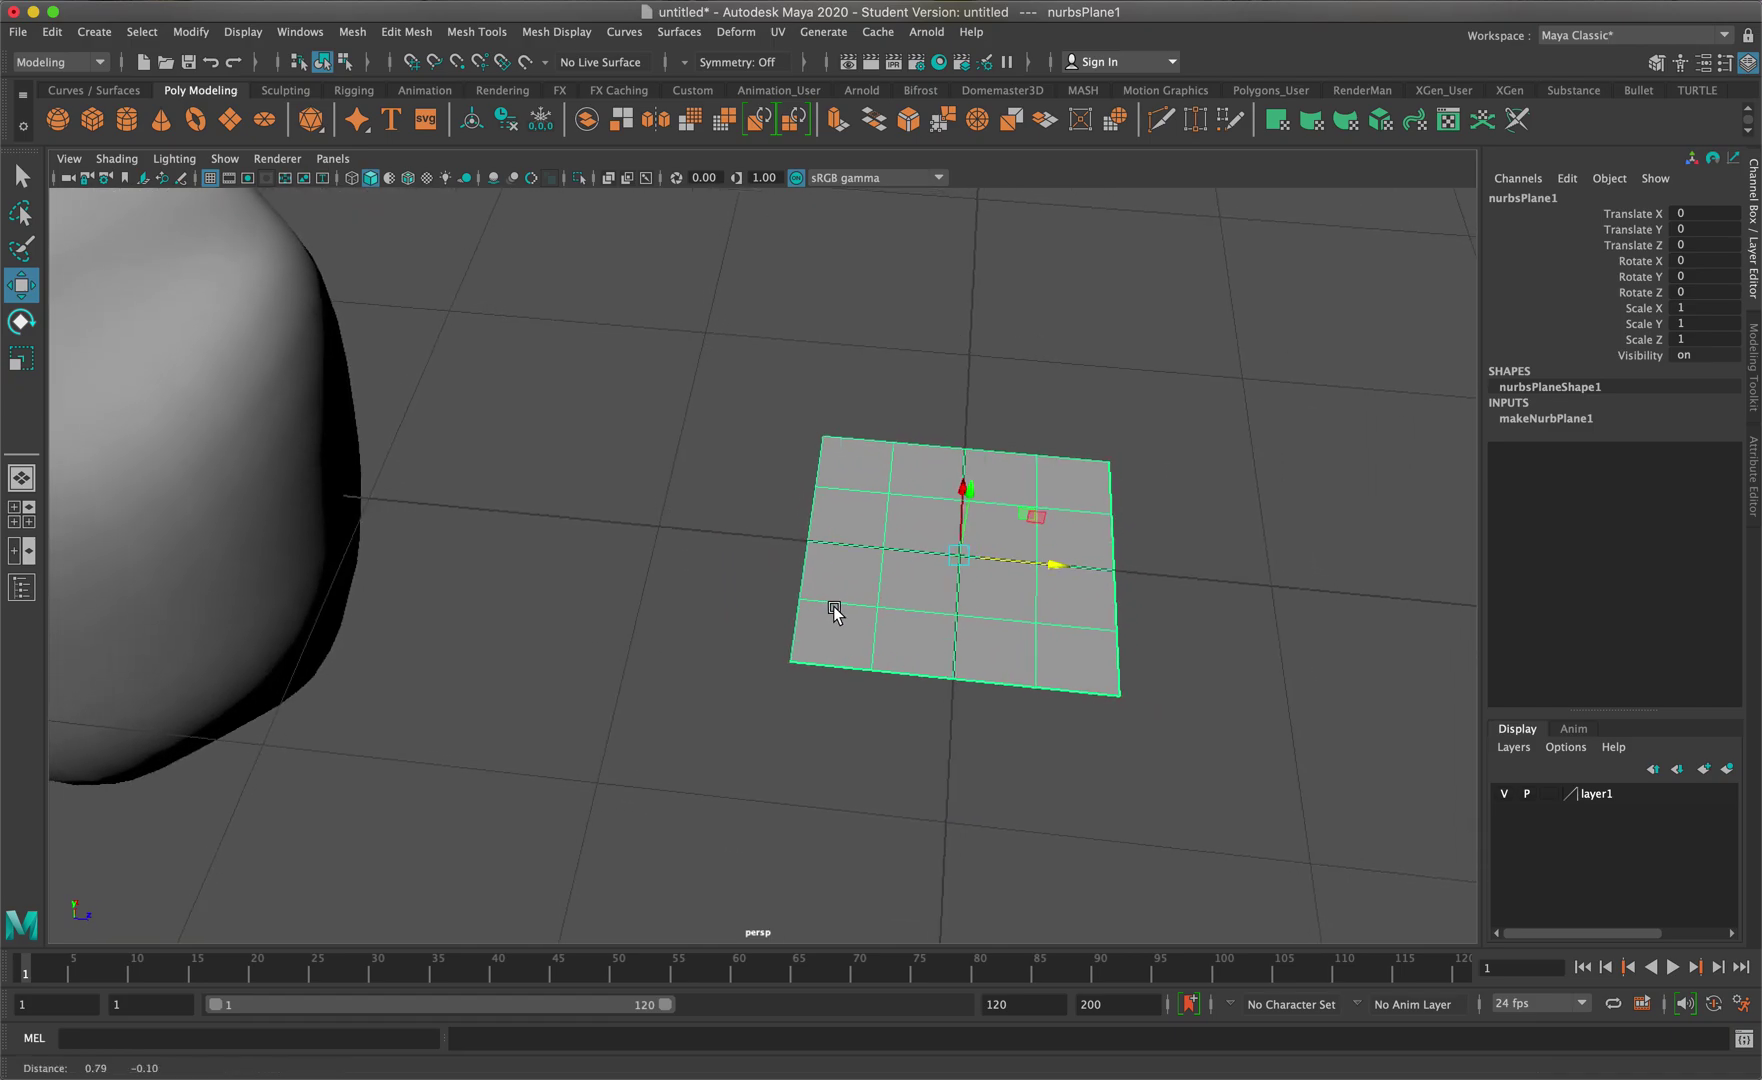
scroll(855, 610, down, 3)
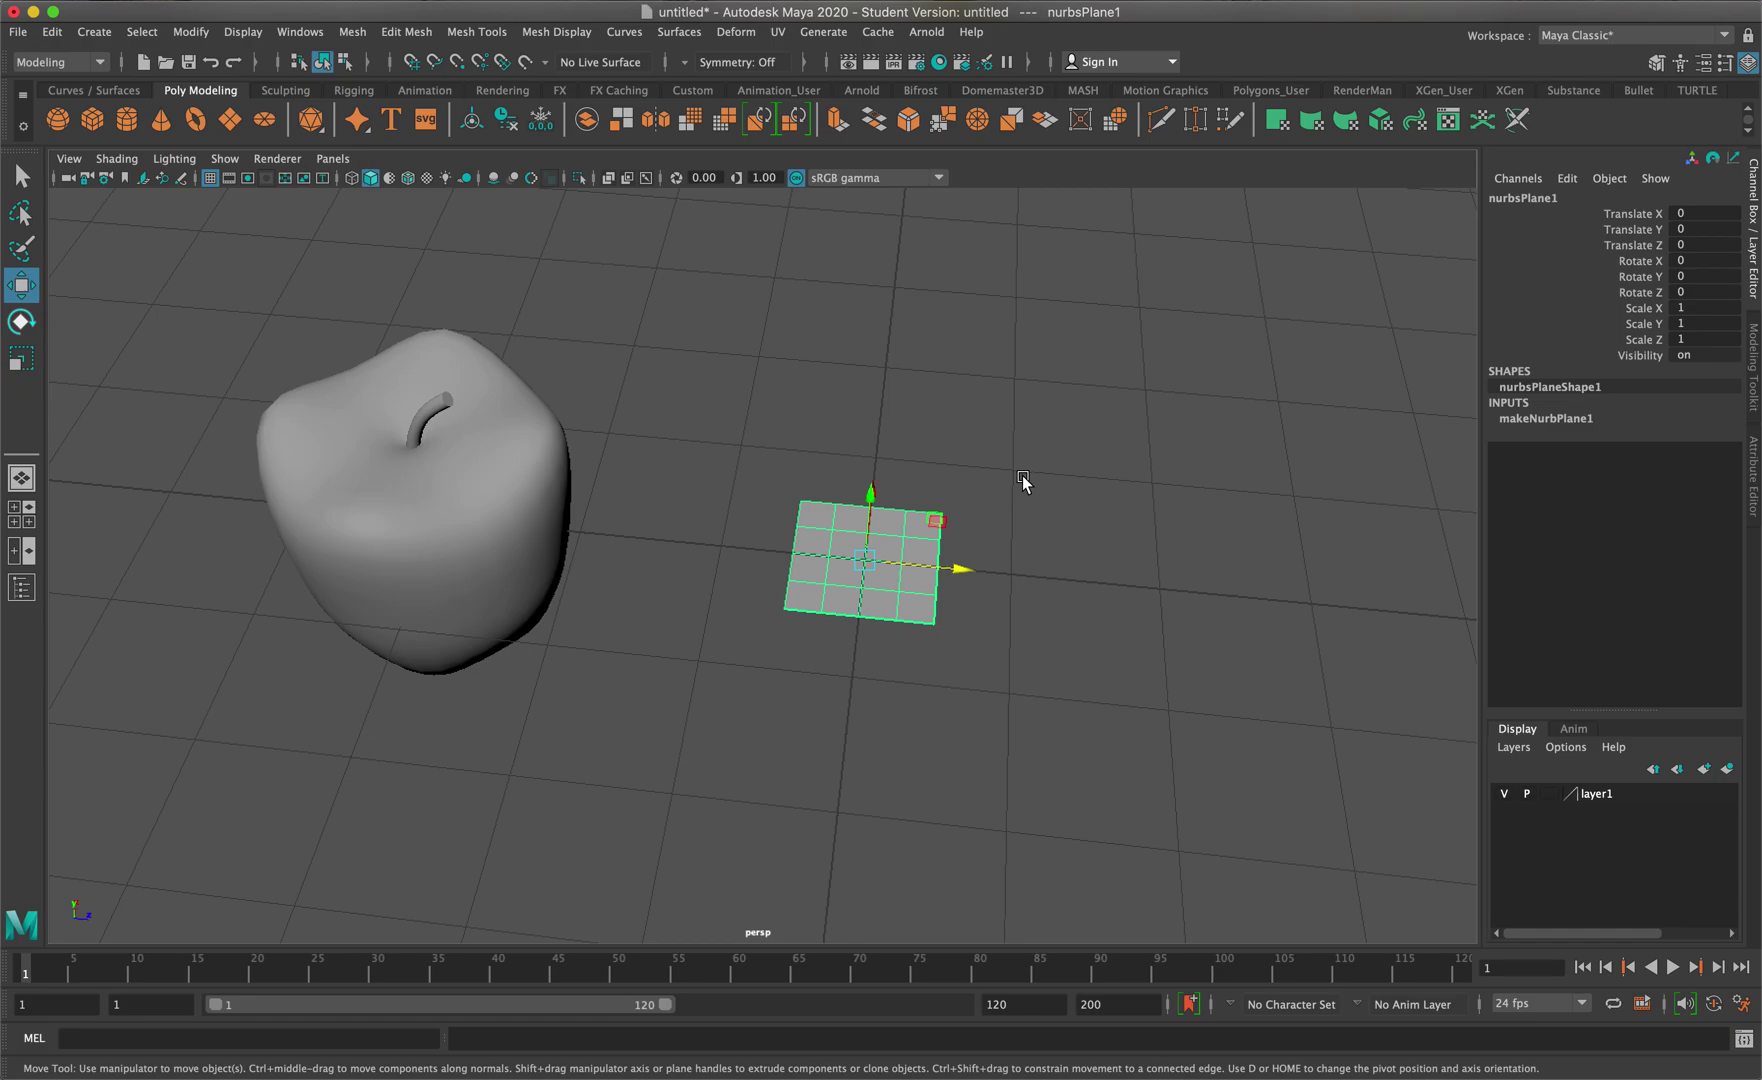
key(space)
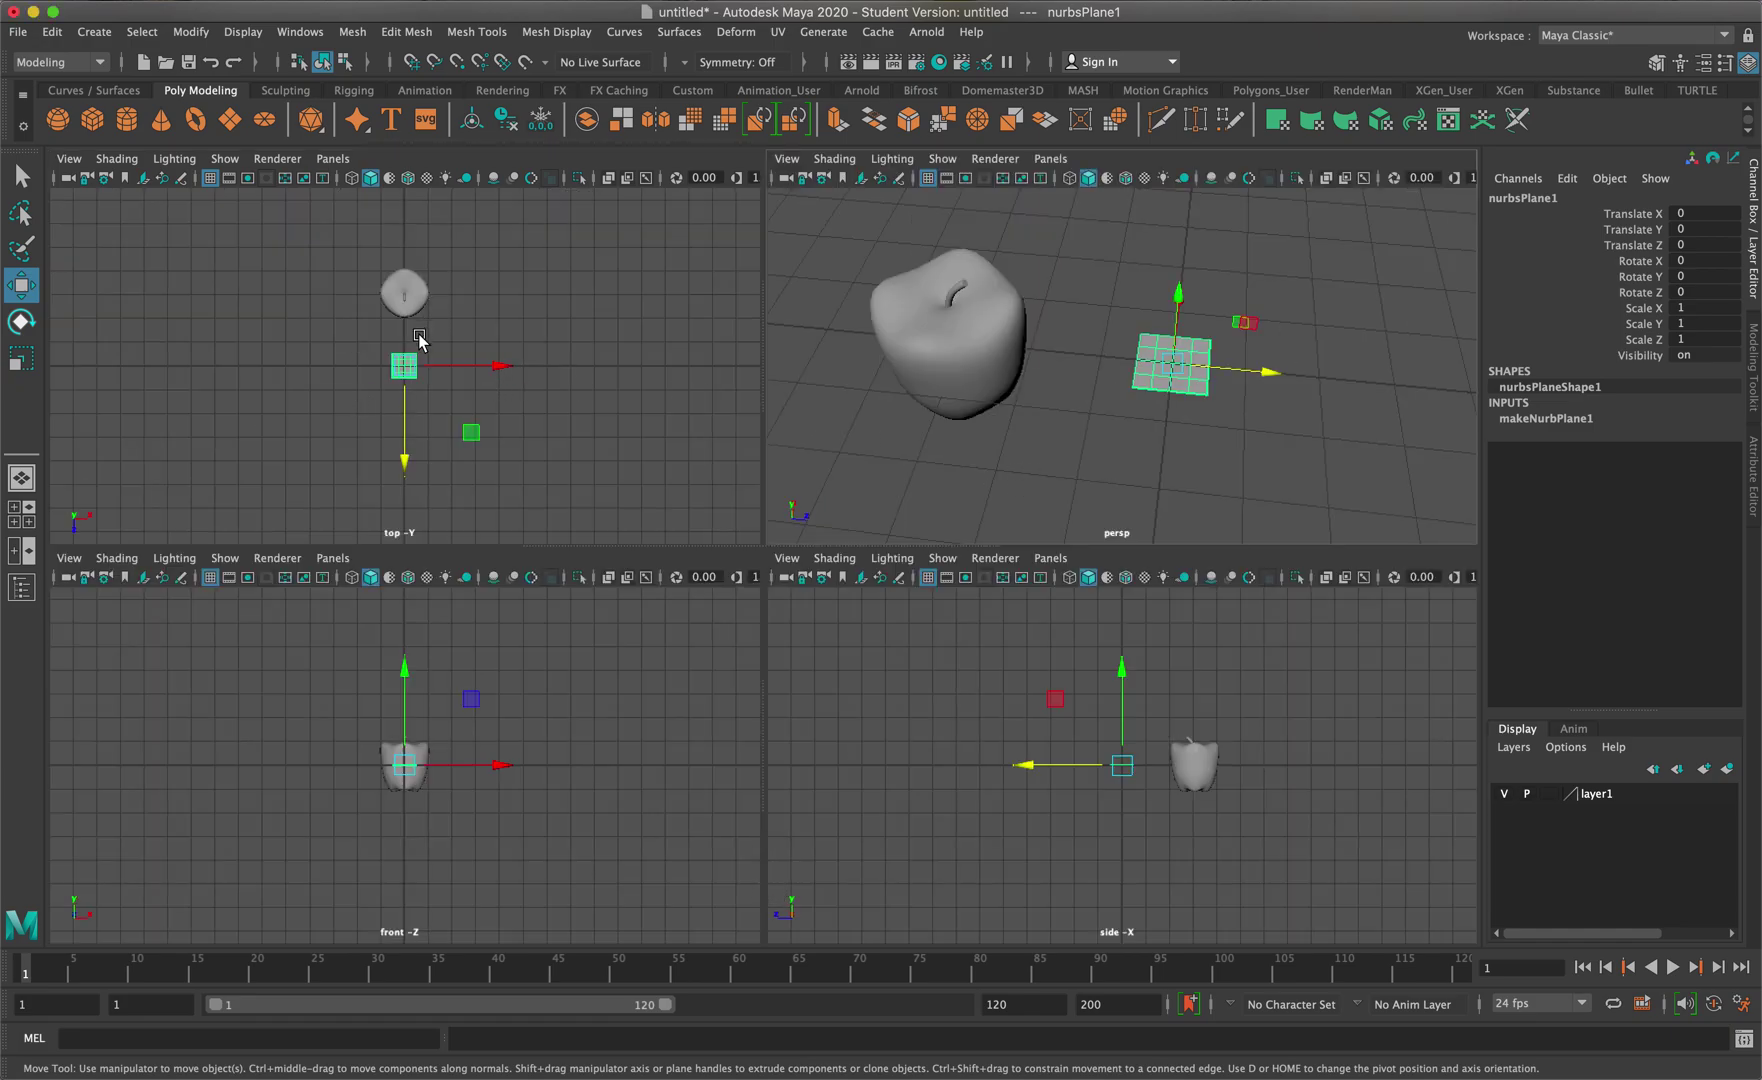
key(space)
scroll(732, 574, up, 2)
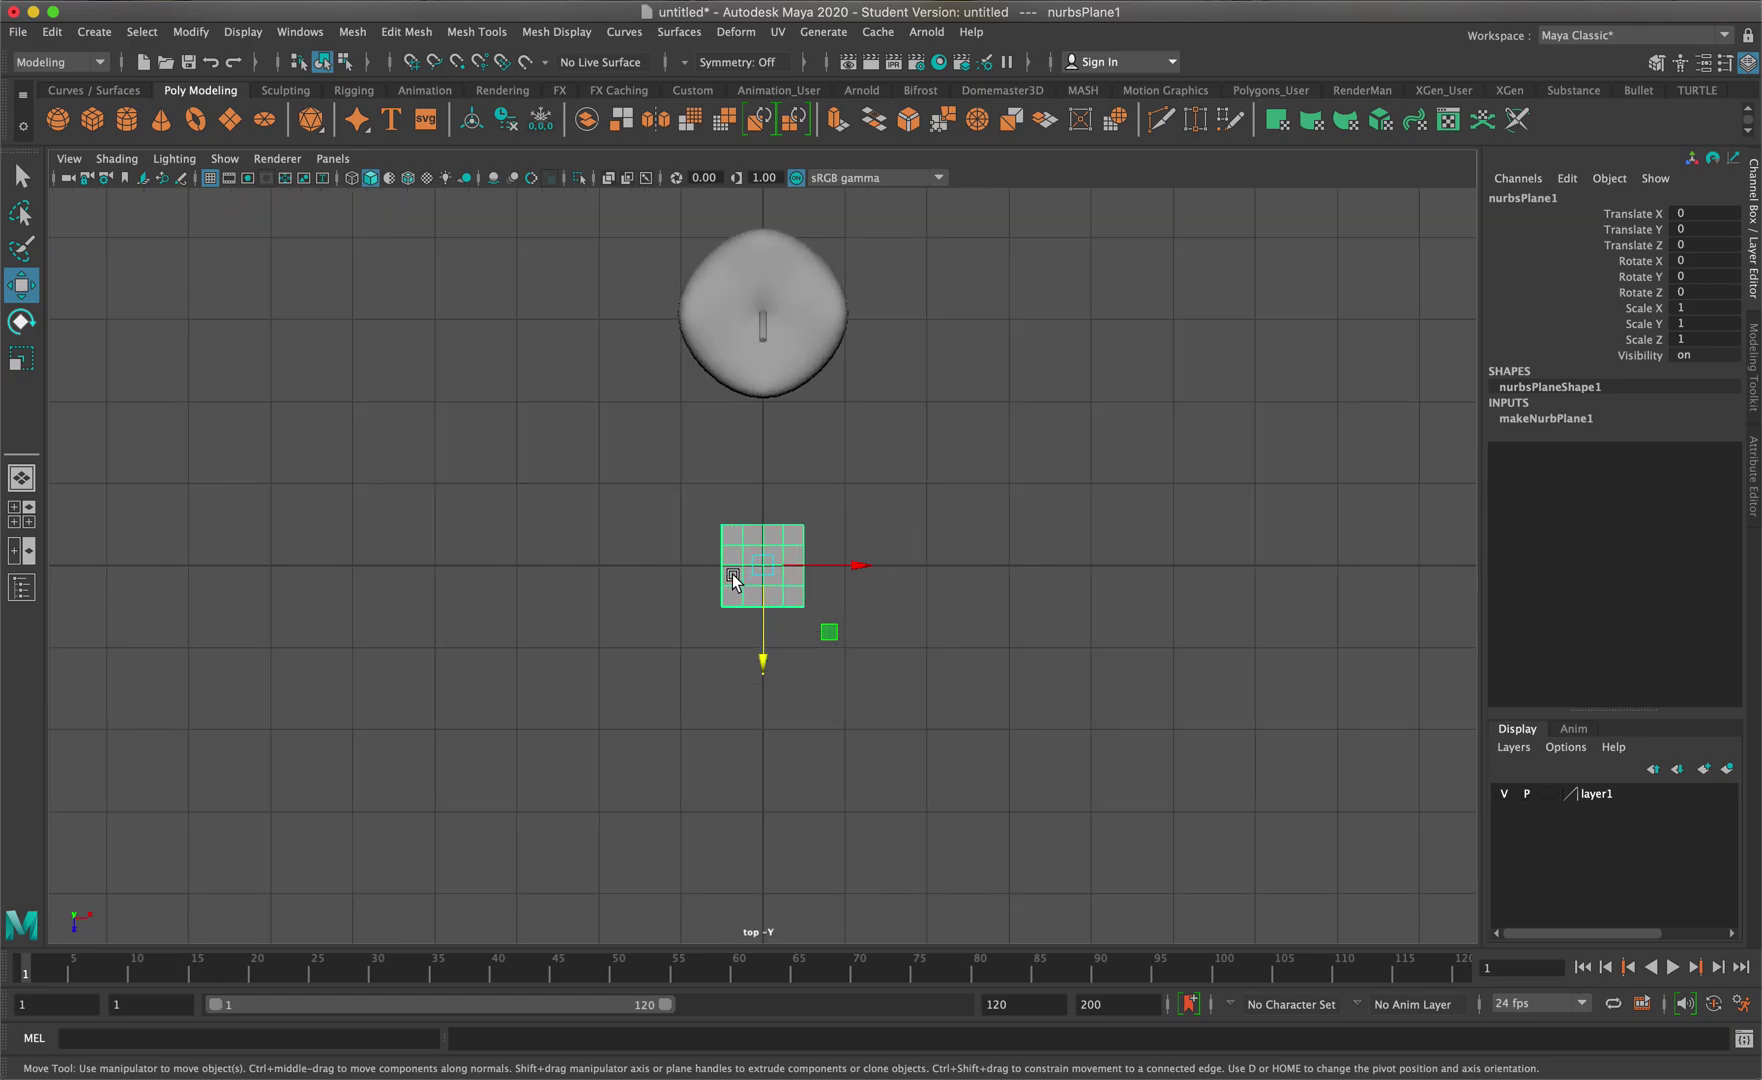
scroll(732, 574, up, 5)
scroll(732, 574, down, 7)
scroll(732, 574, up, 2)
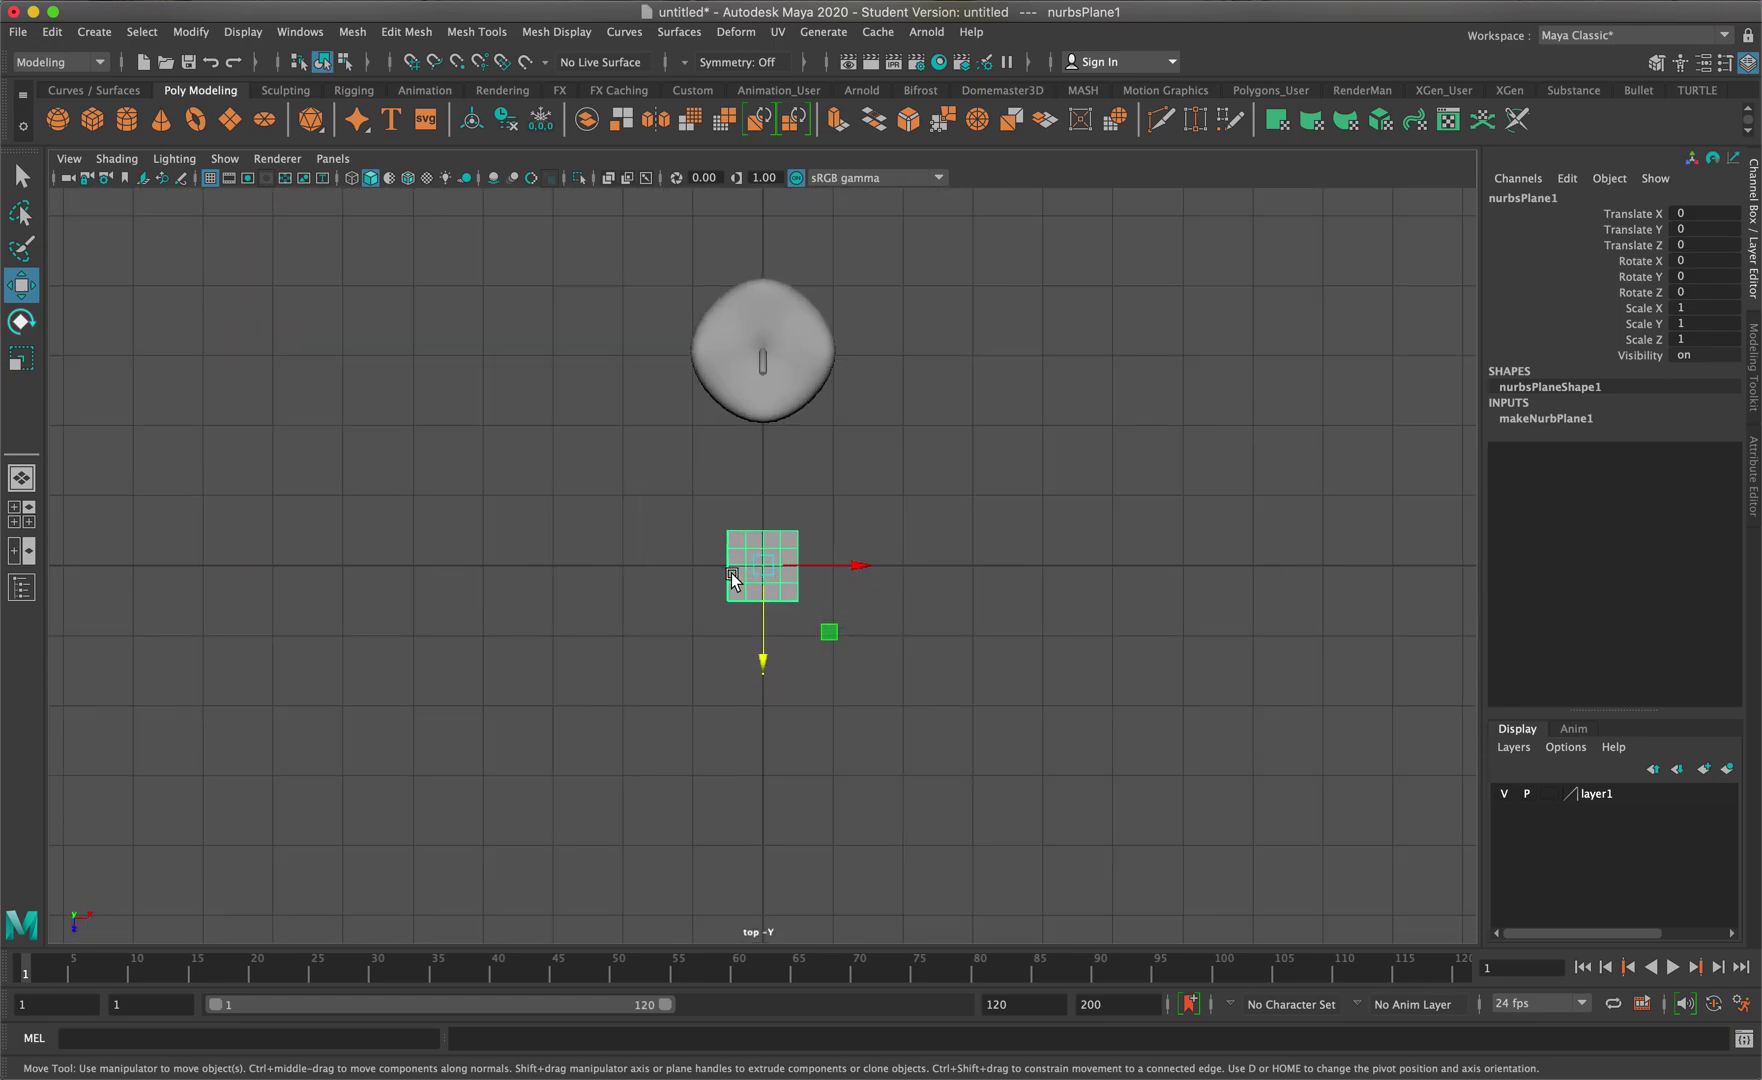
scroll(732, 578, up, 3)
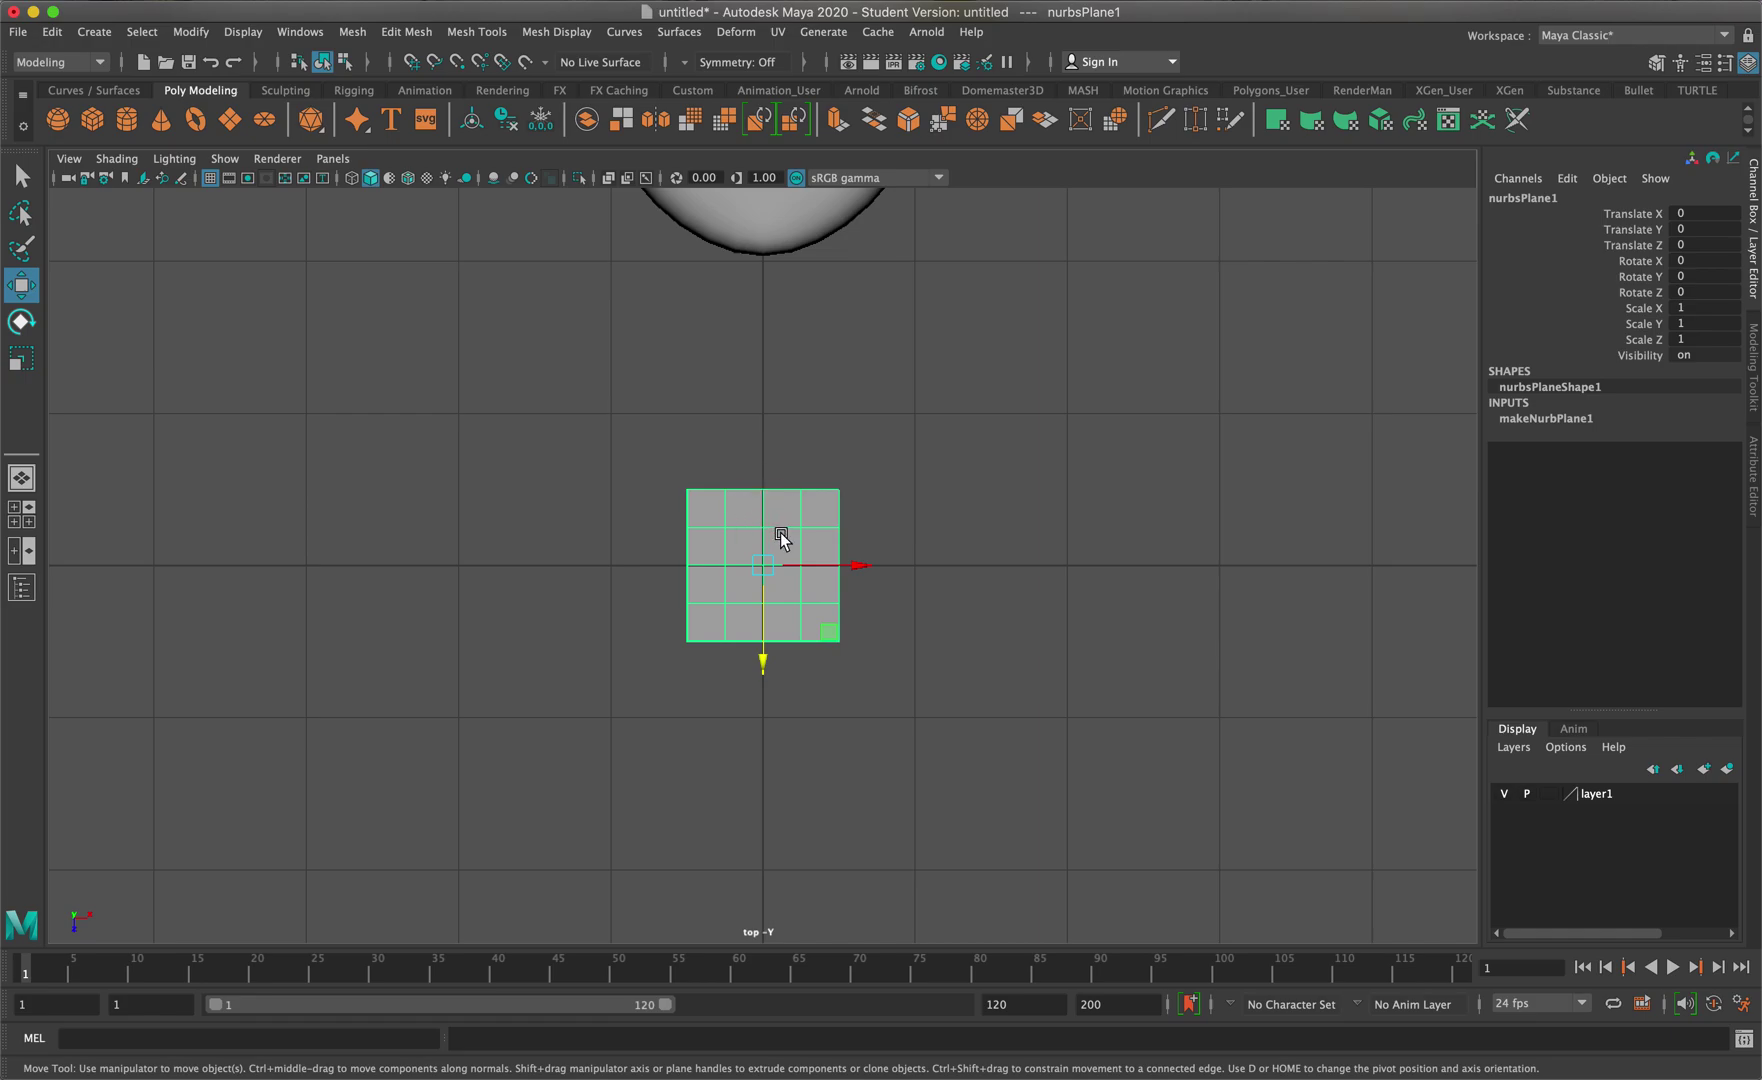
right_drag(810, 593, 713, 580)
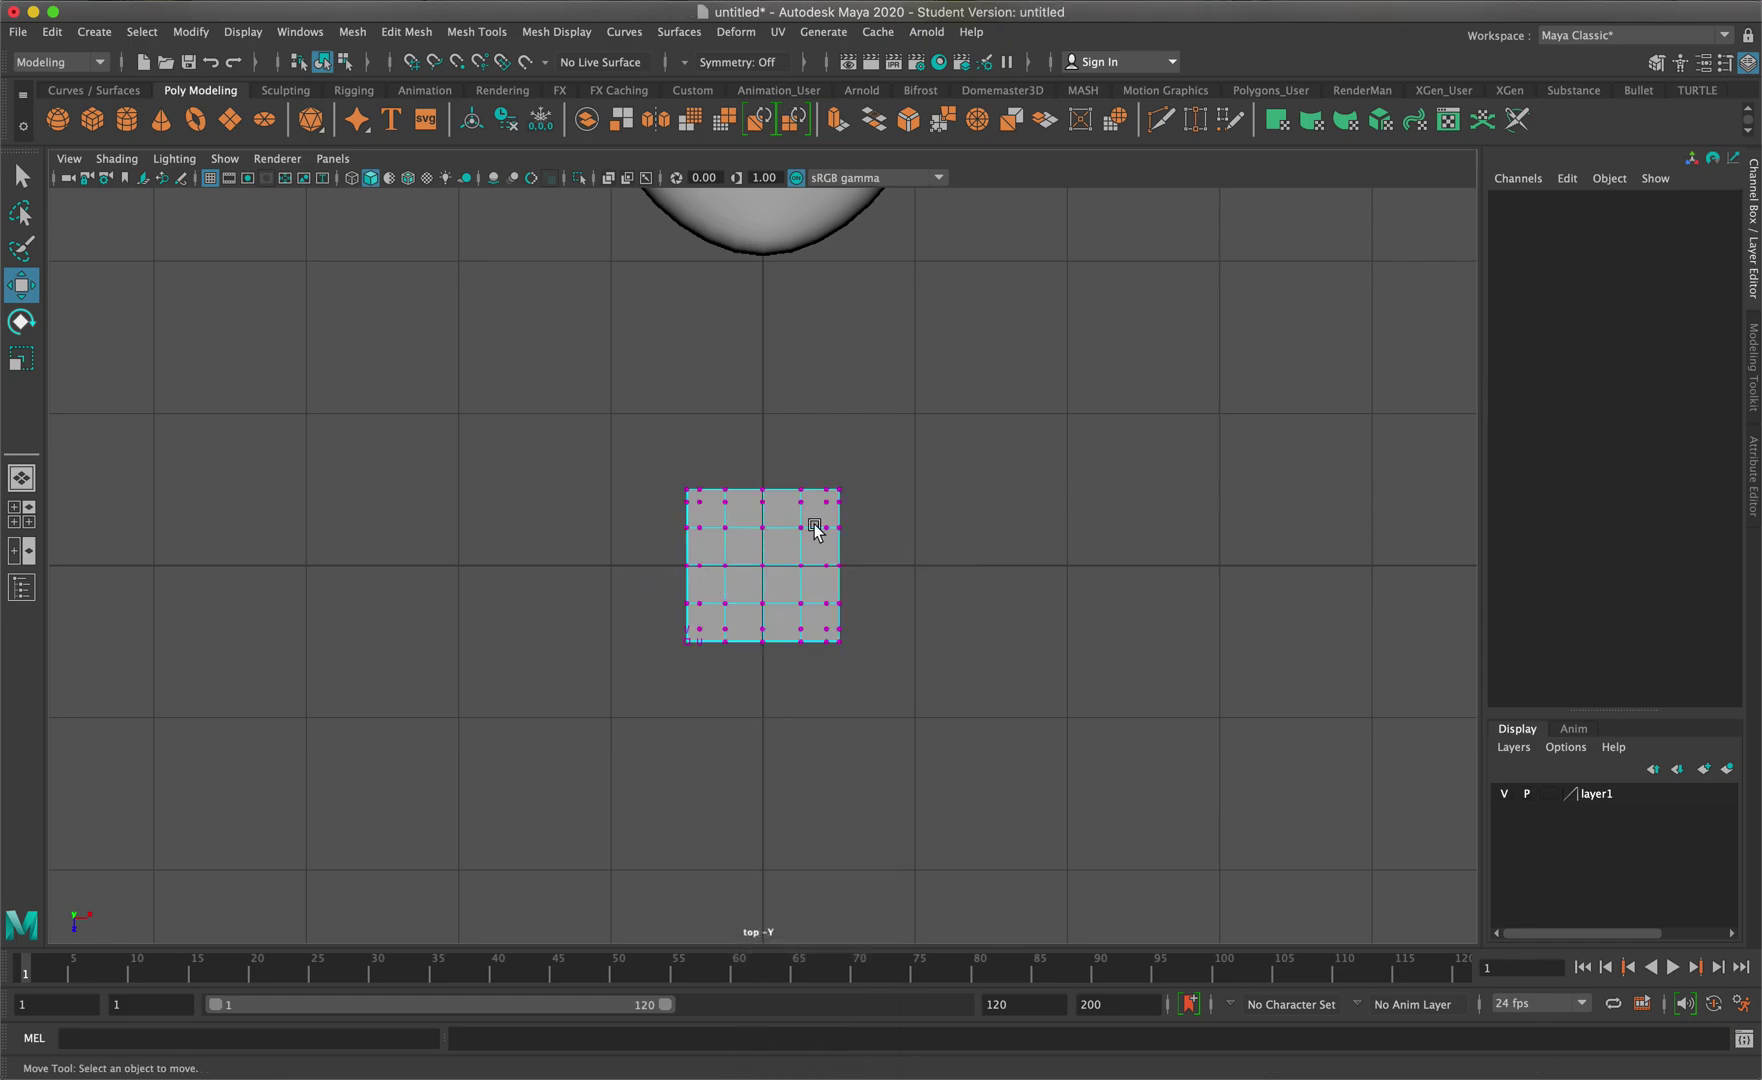
scroll(845, 544, up, 5)
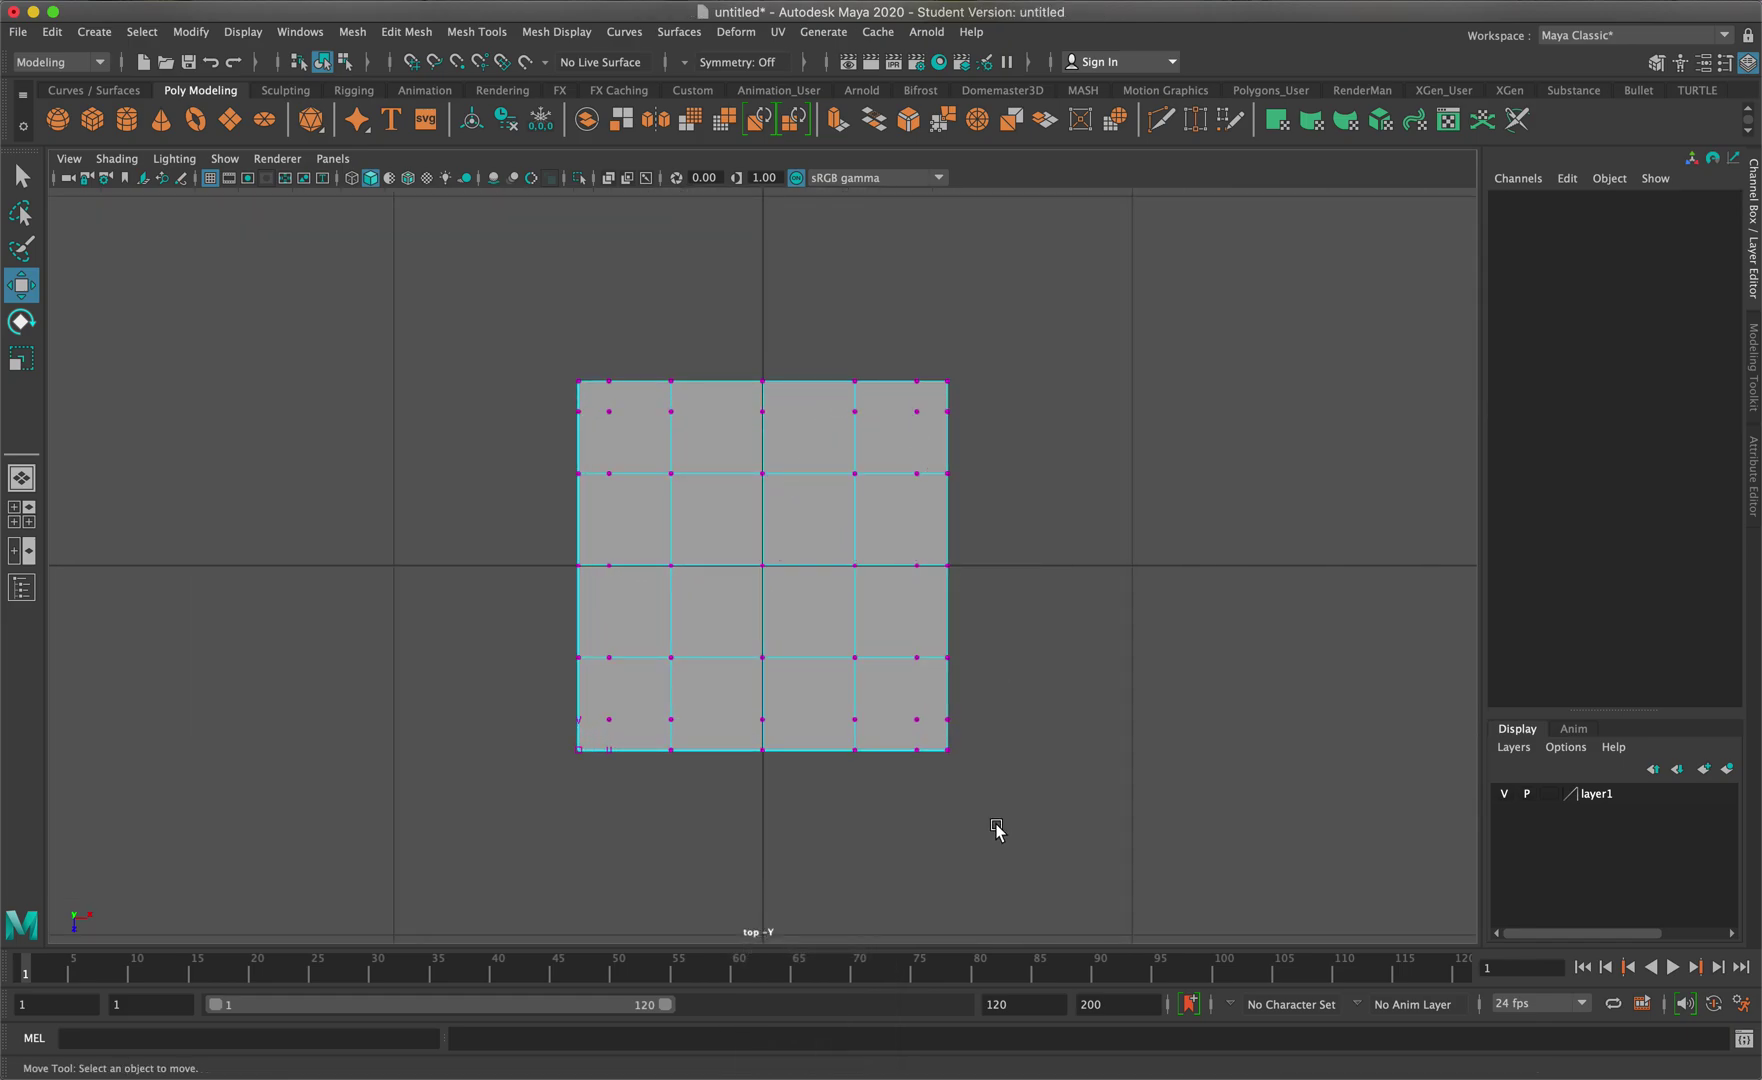
Round the plane's +X end by pulling its non-corner edge control vertices outward, with those nearer the middle moved progressively further
mouse_move(940, 408)
right_down()
mouse_move(850, 407)
mouse_move(931, 405)
right_up()
drag(932, 401, 1027, 736)
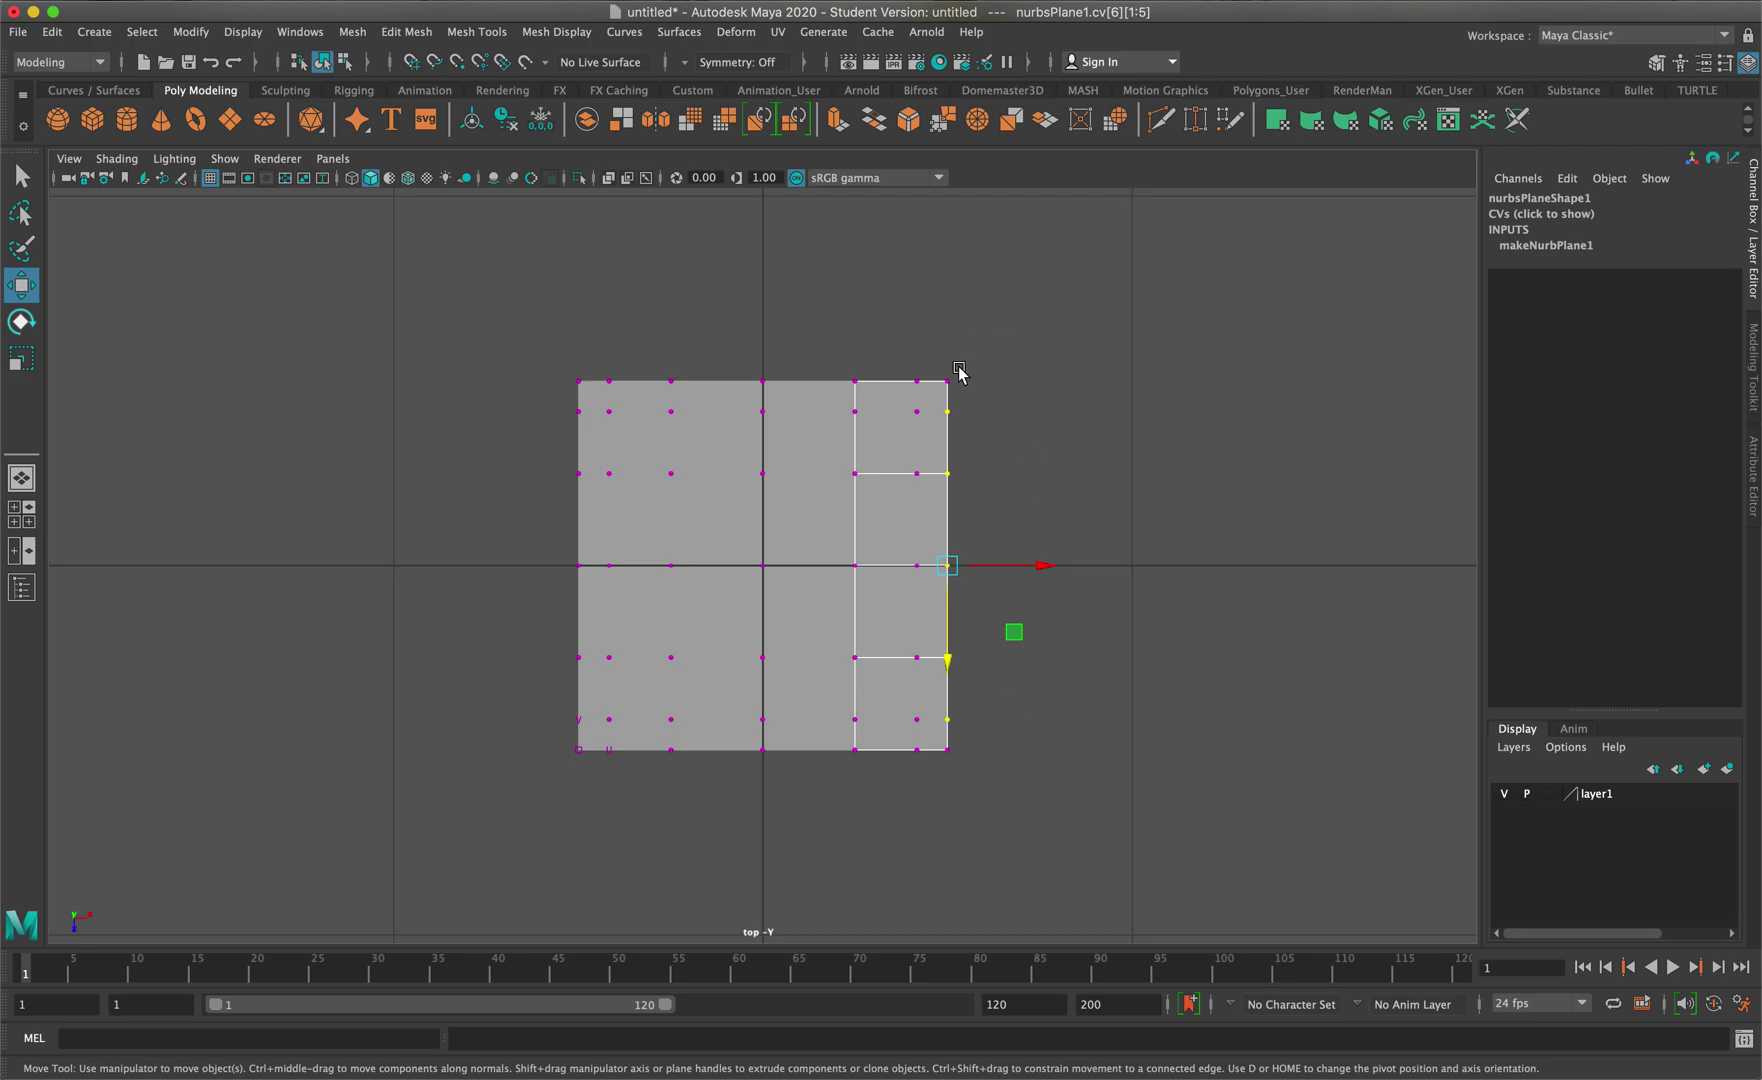
drag(1040, 567, 1138, 569)
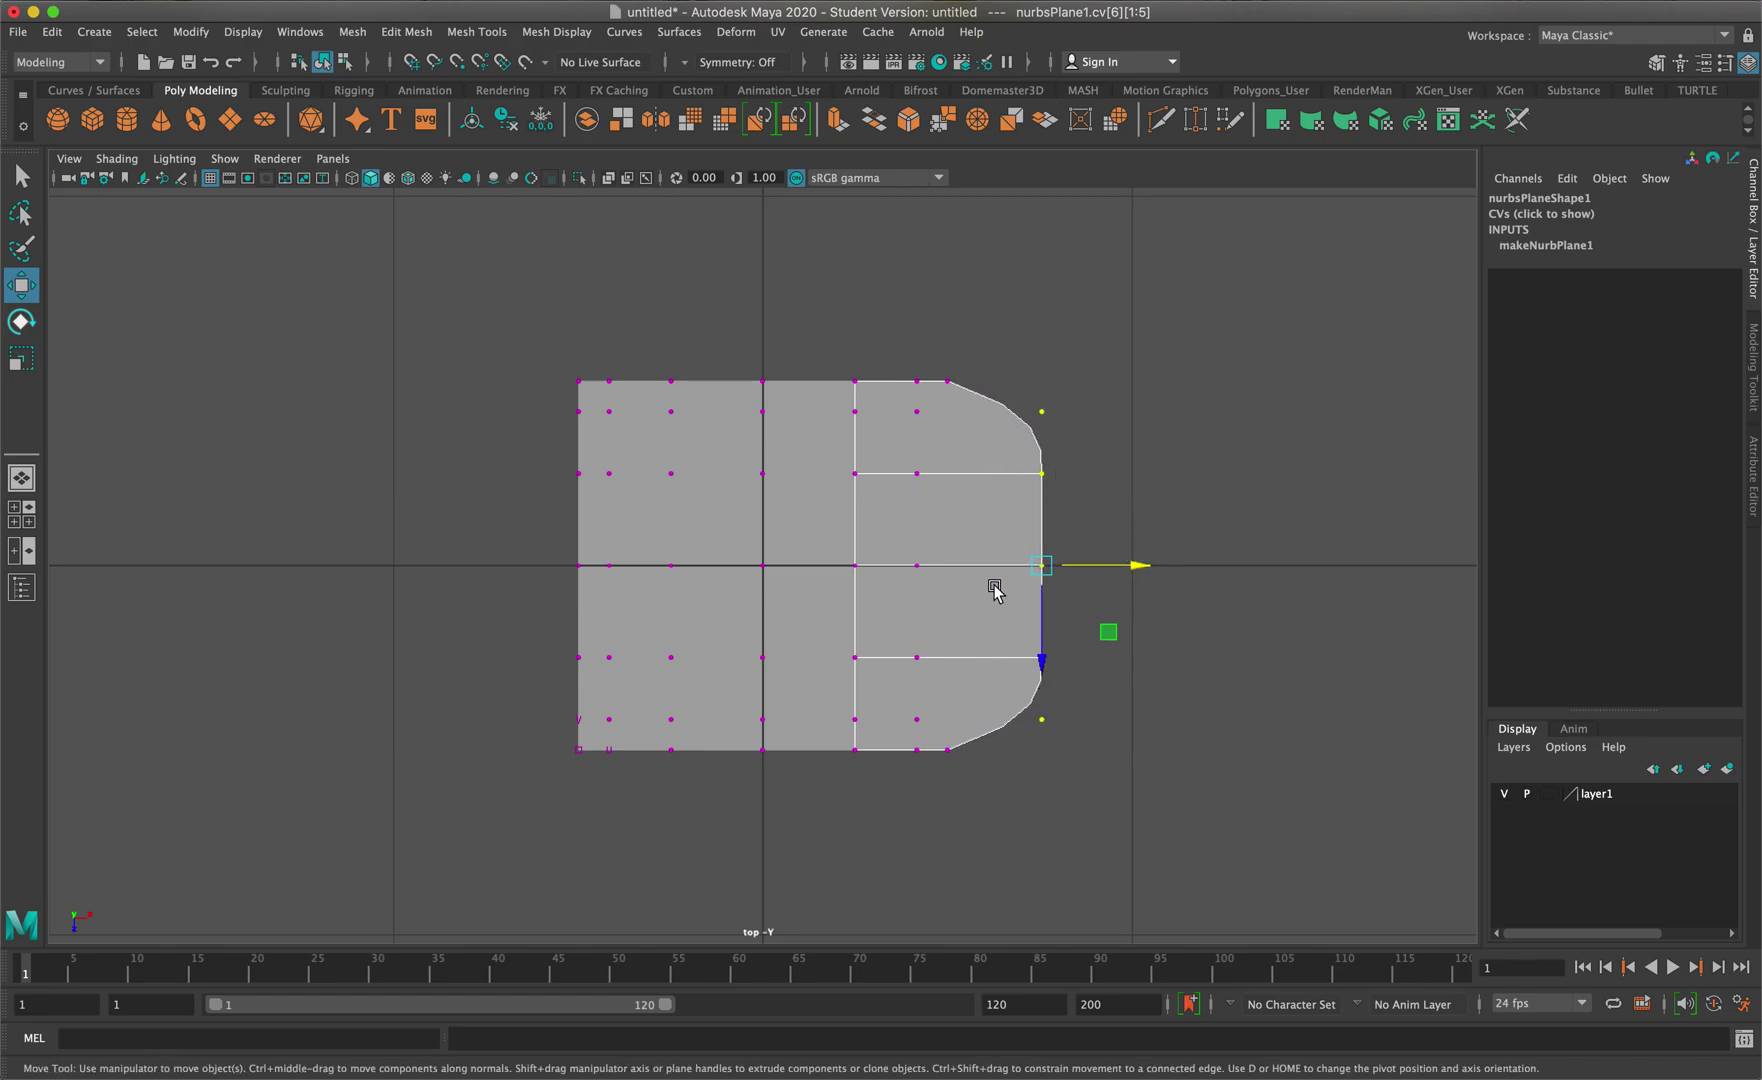
drag(1014, 455, 1111, 692)
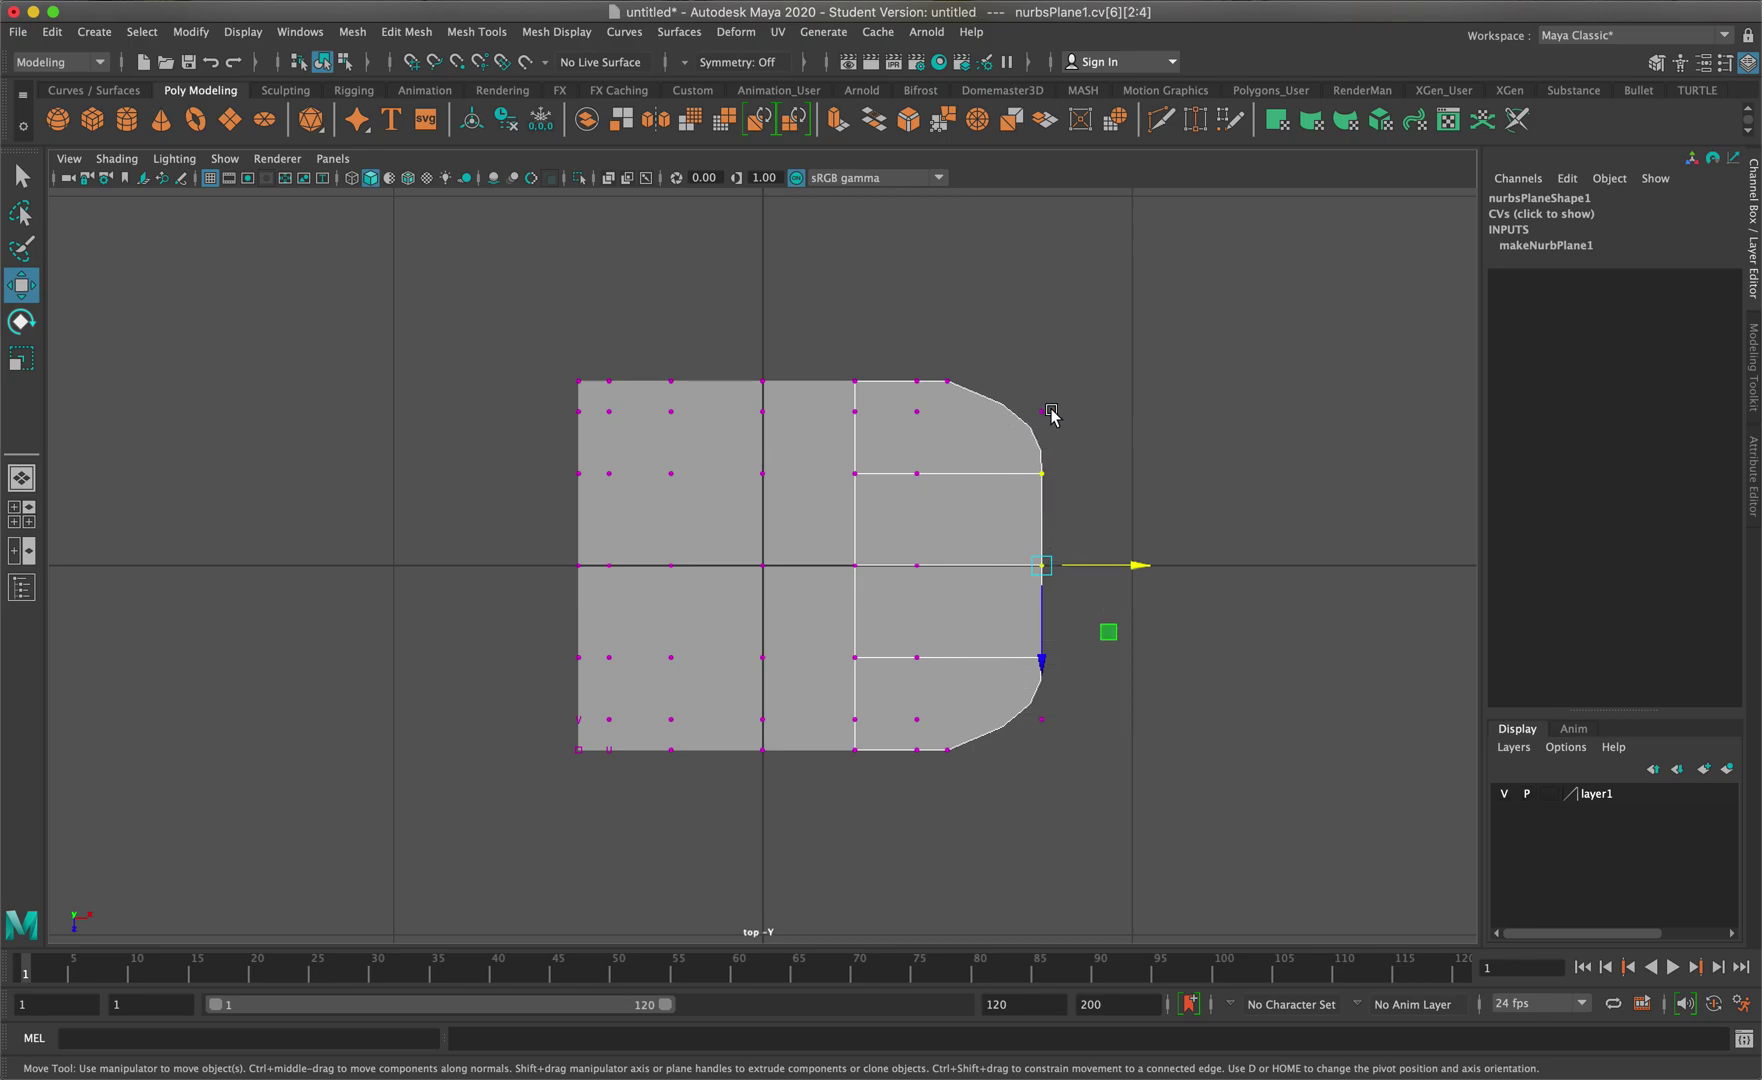
drag(1144, 562, 1225, 566)
drag(1112, 532, 1234, 578)
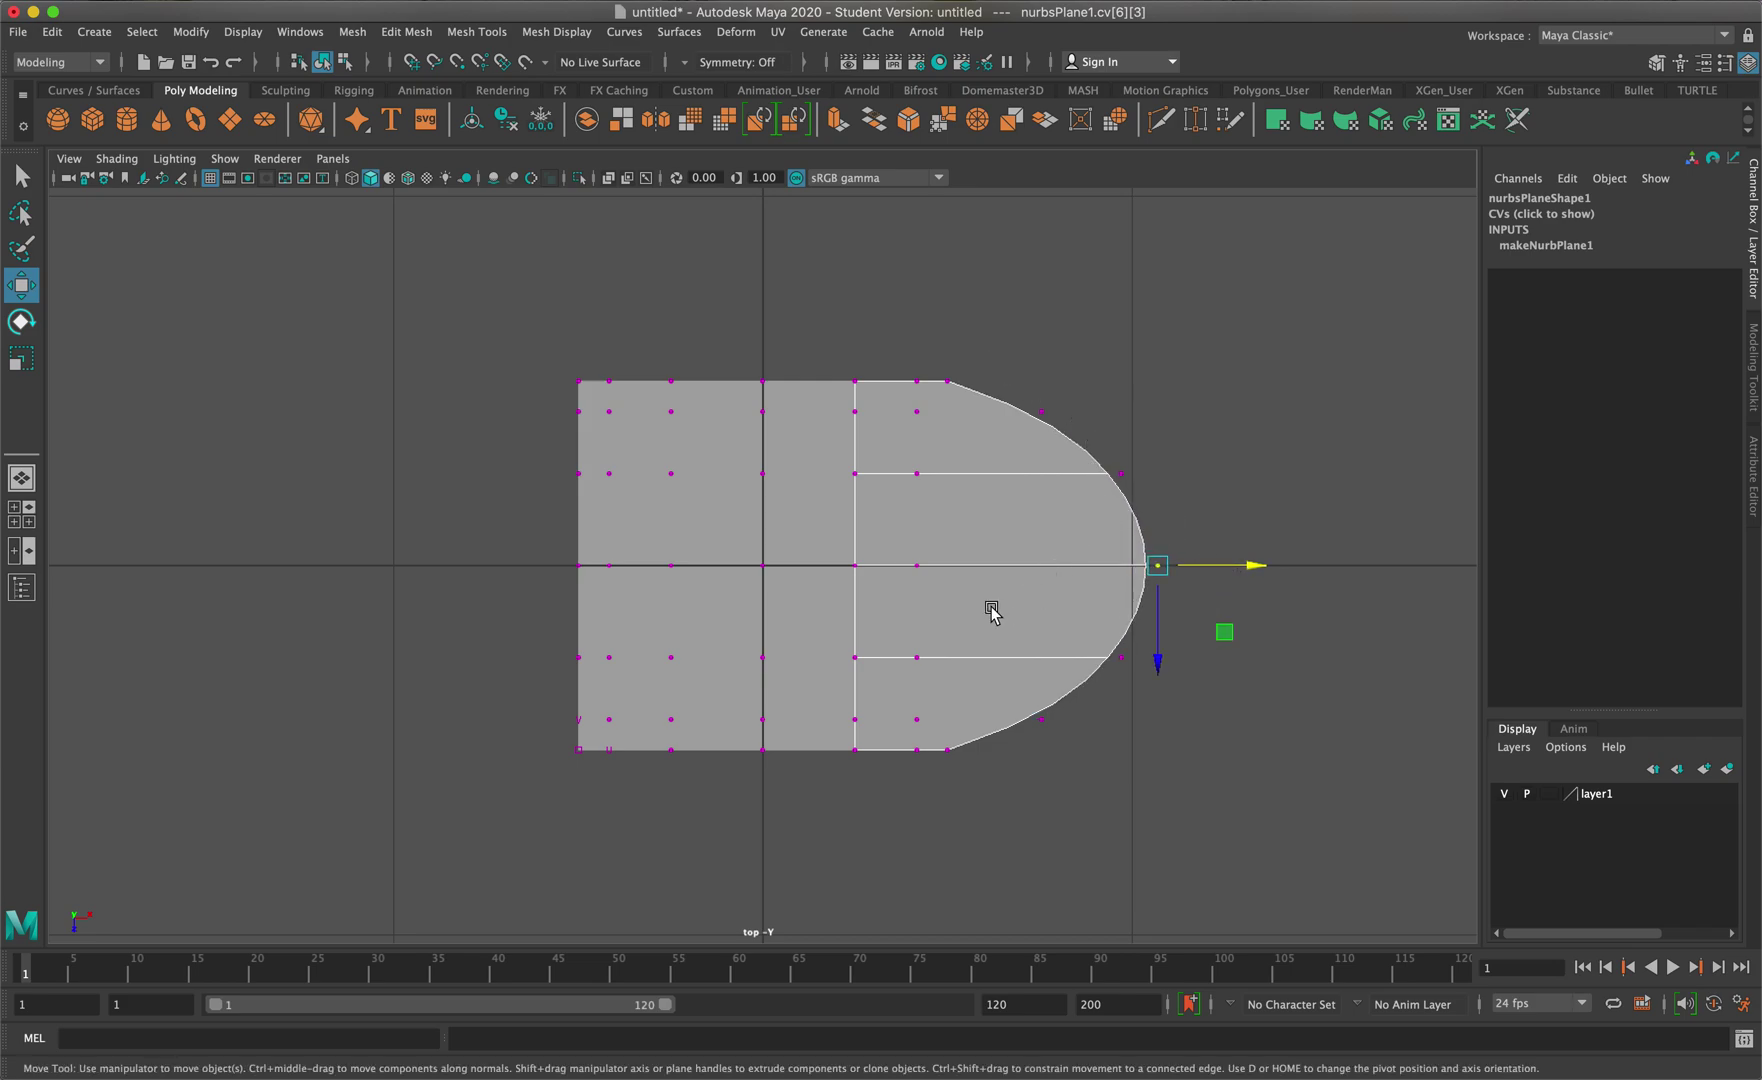
Round the plane's -X end to match by pulling its edge control vertices outward in progressively smaller groups towards the middle
drag(525, 396, 591, 736)
drag(670, 565, 593, 552)
drag(475, 462, 603, 708)
drag(612, 572, 540, 565)
drag(389, 538, 503, 562)
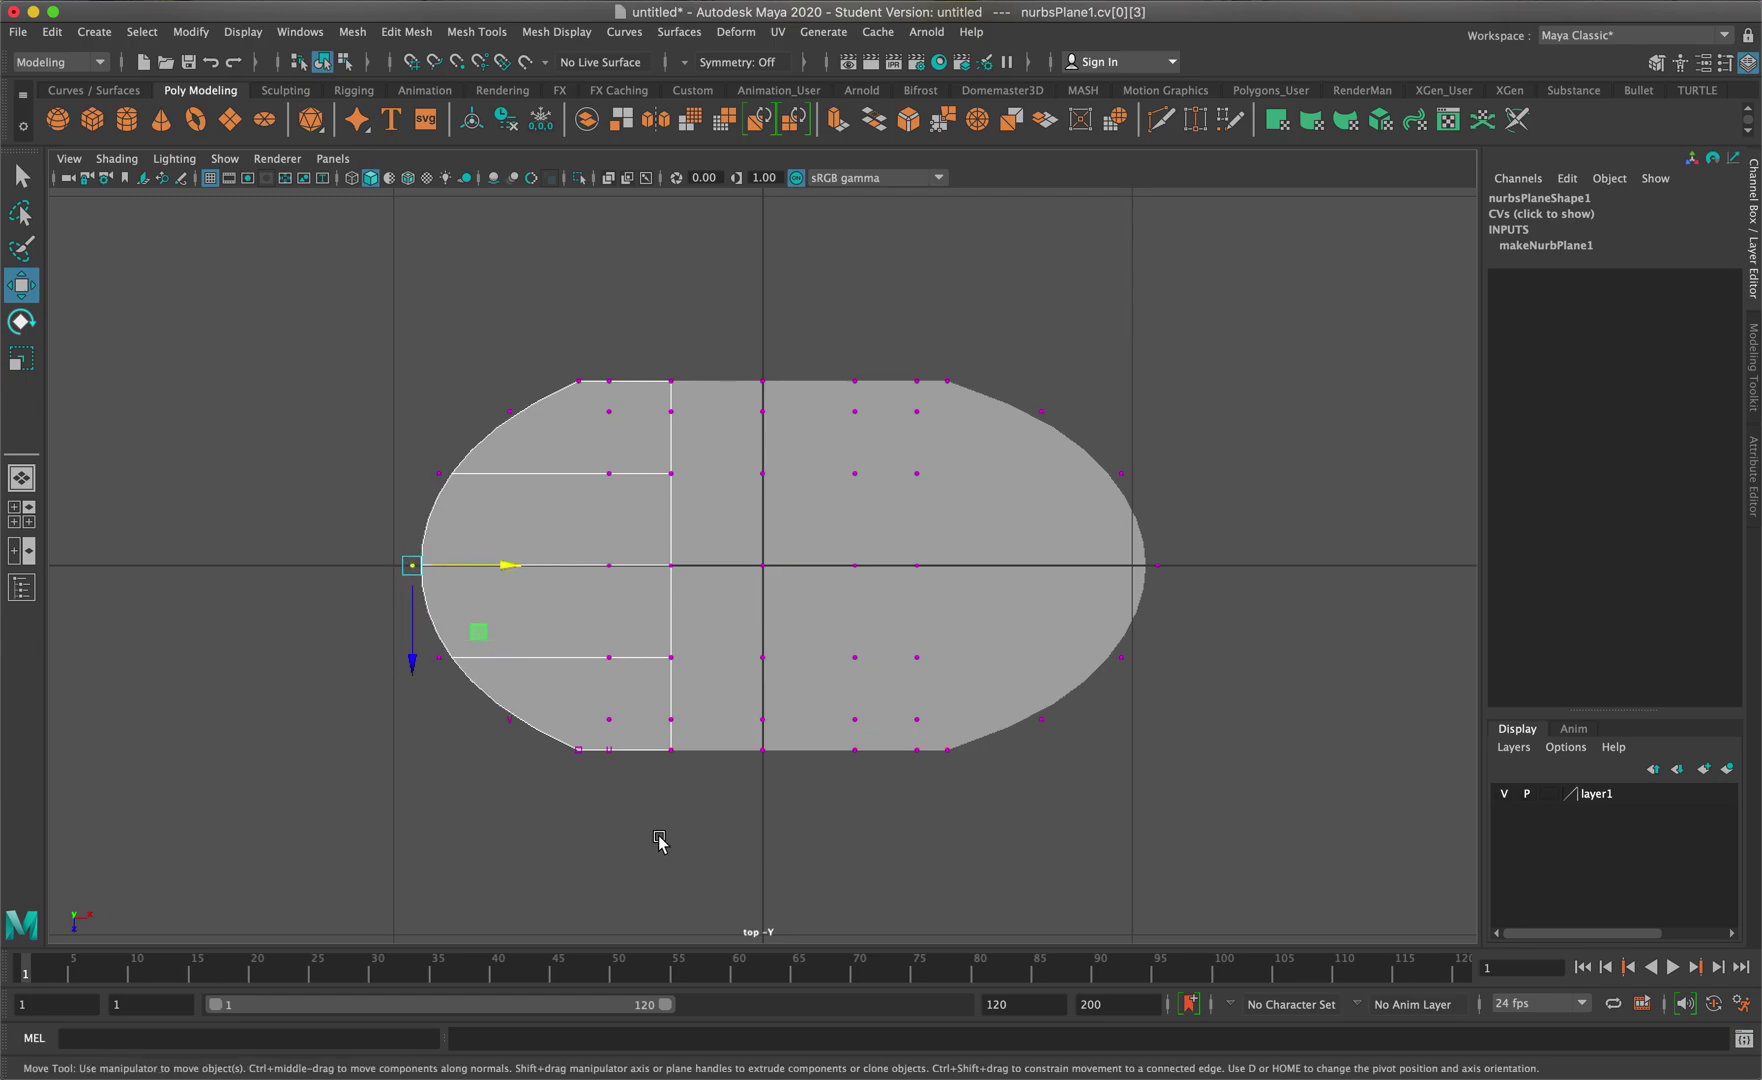
Pull the non-corner control vertices of both long edges slightly outward along Z, and return to object selection in the perspective view
drag(605, 745, 935, 830)
drag(752, 842, 767, 850)
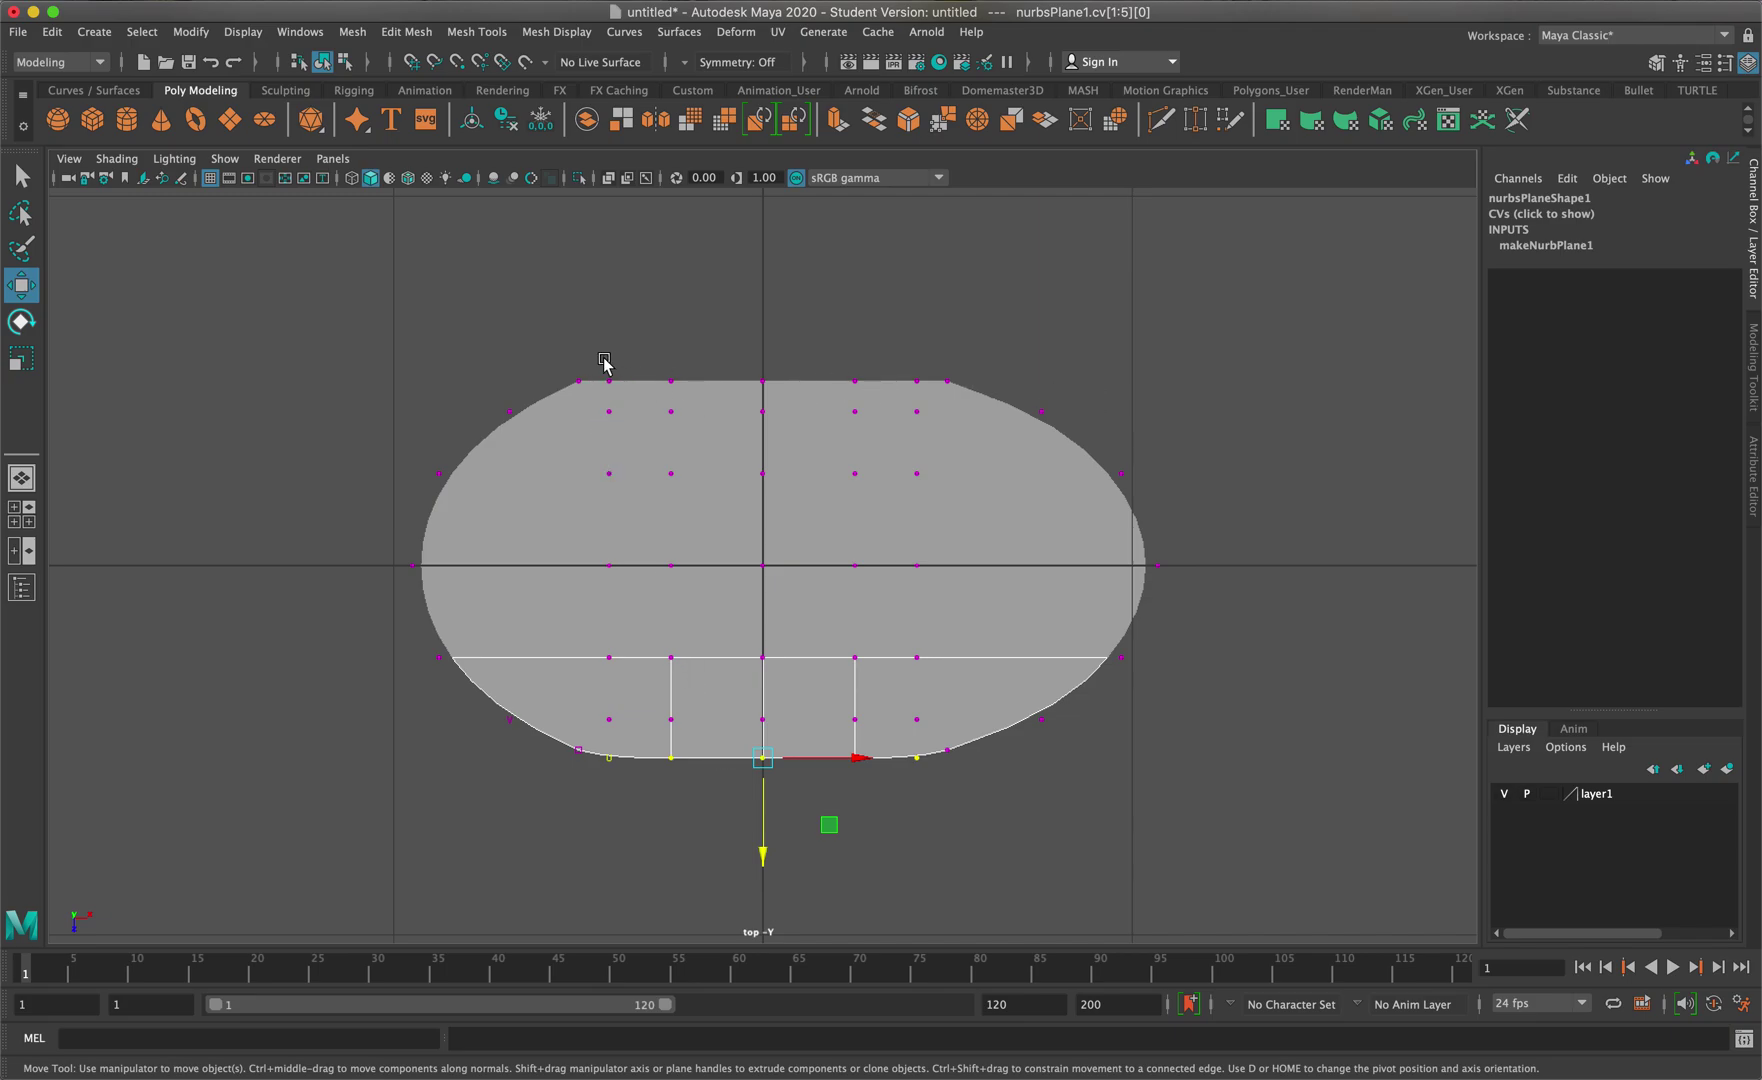
drag(596, 358, 935, 400)
drag(750, 476, 759, 466)
right_drag(793, 480, 958, 378)
key(space)
key(space)
Show the plane's hulls, select the middle lengthwise row and lower it along Y to form a central crease
alt+drag(1178, 574, 926, 562)
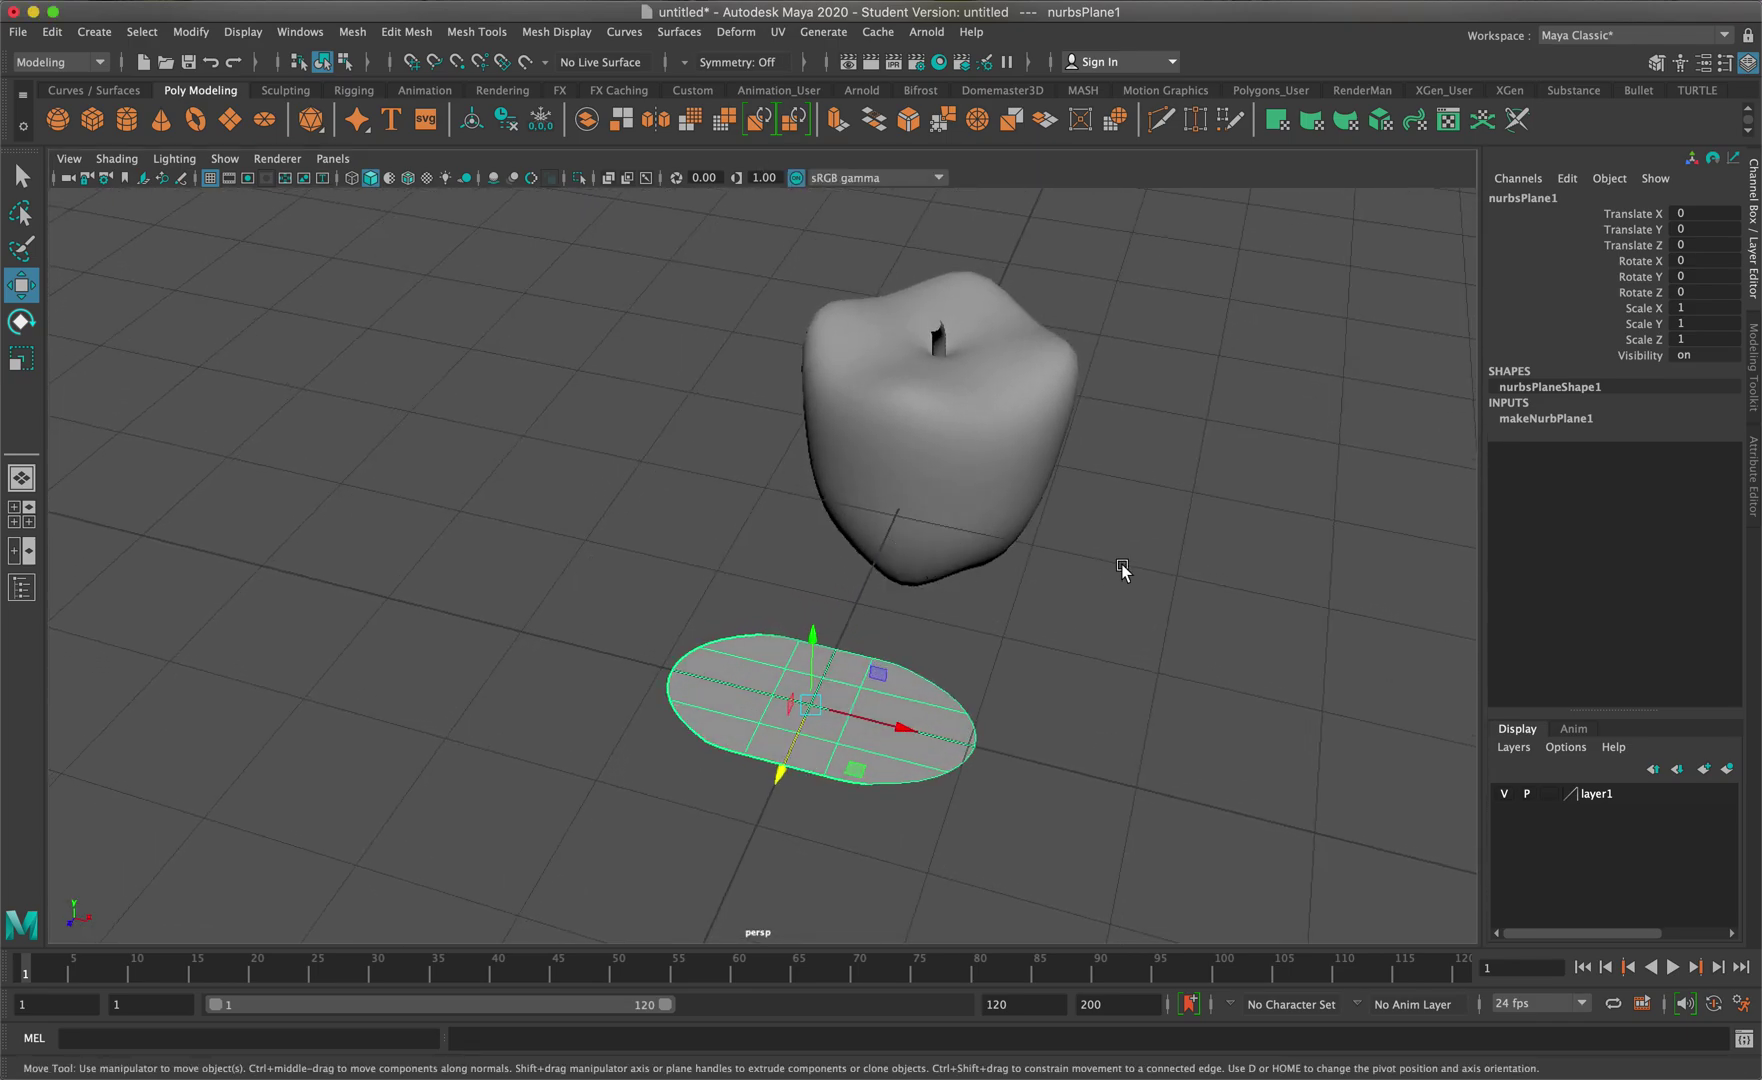
scroll(1105, 566, up, 5)
alt+middle_drag(1124, 565, 1099, 468)
alt+drag(1114, 508, 1205, 472)
scroll(1032, 627, up, 2)
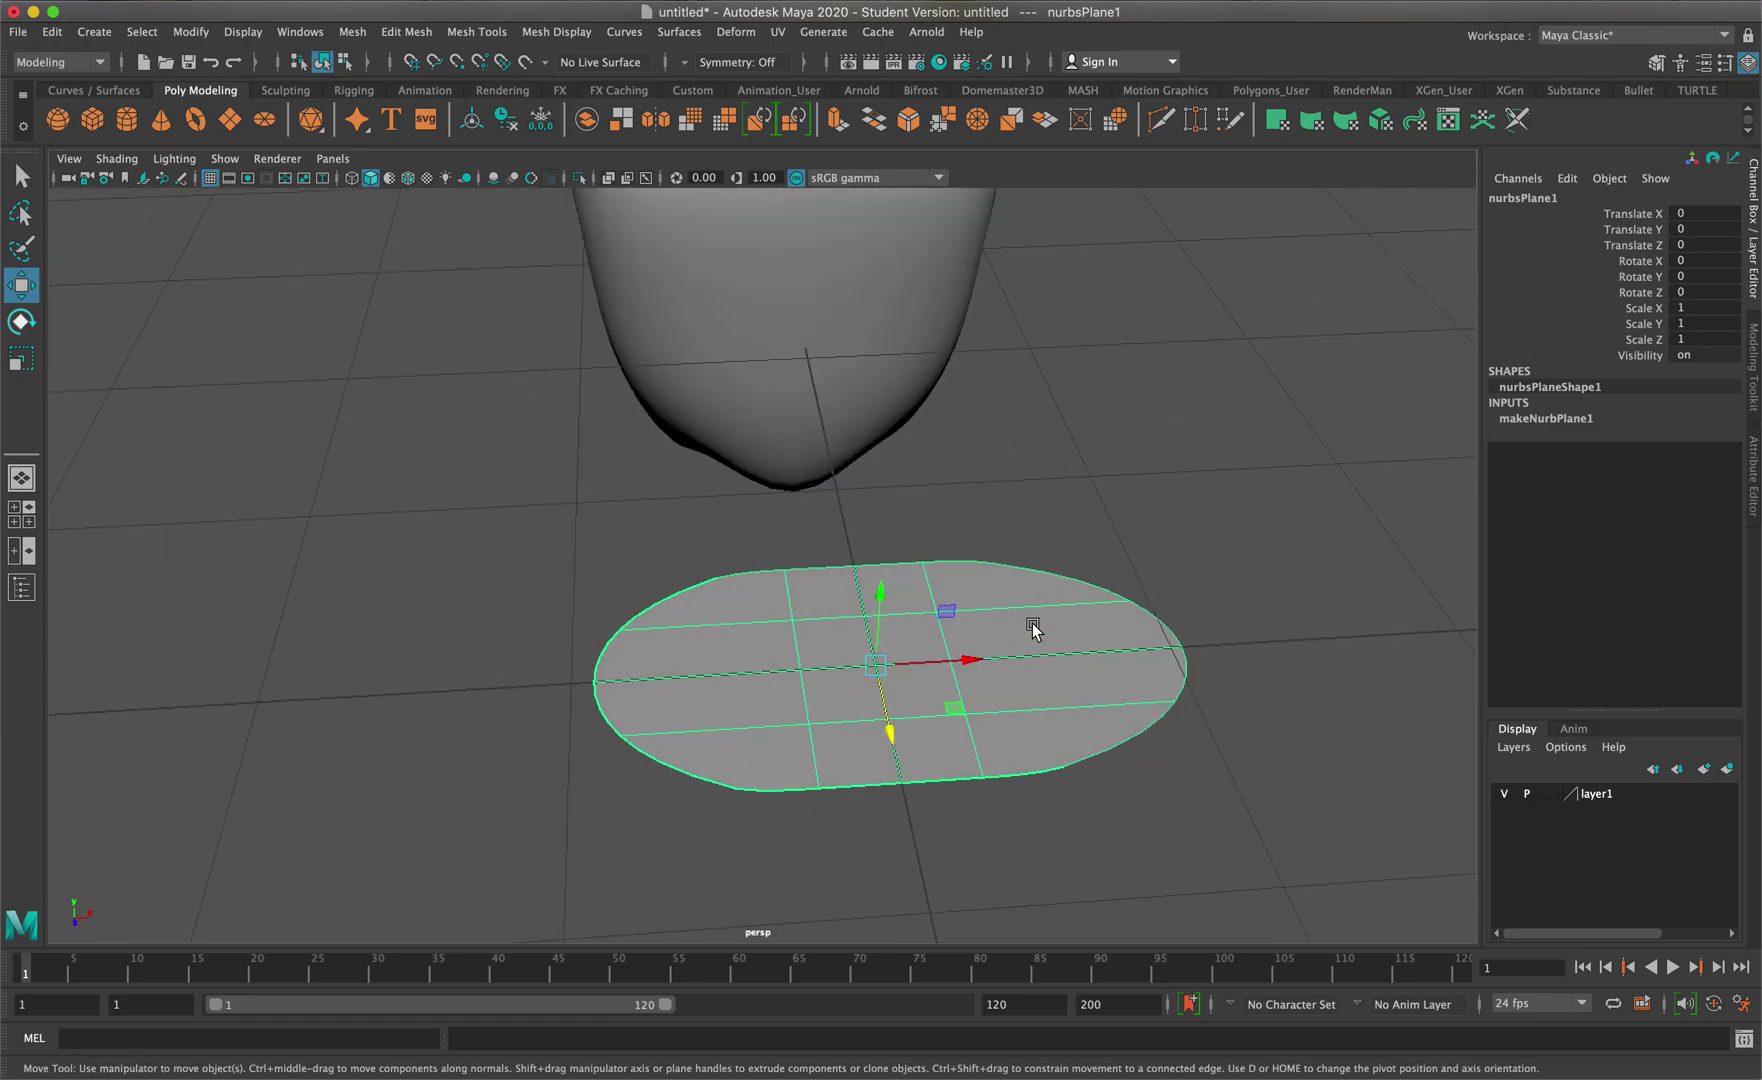
right_drag(1022, 614, 1086, 582)
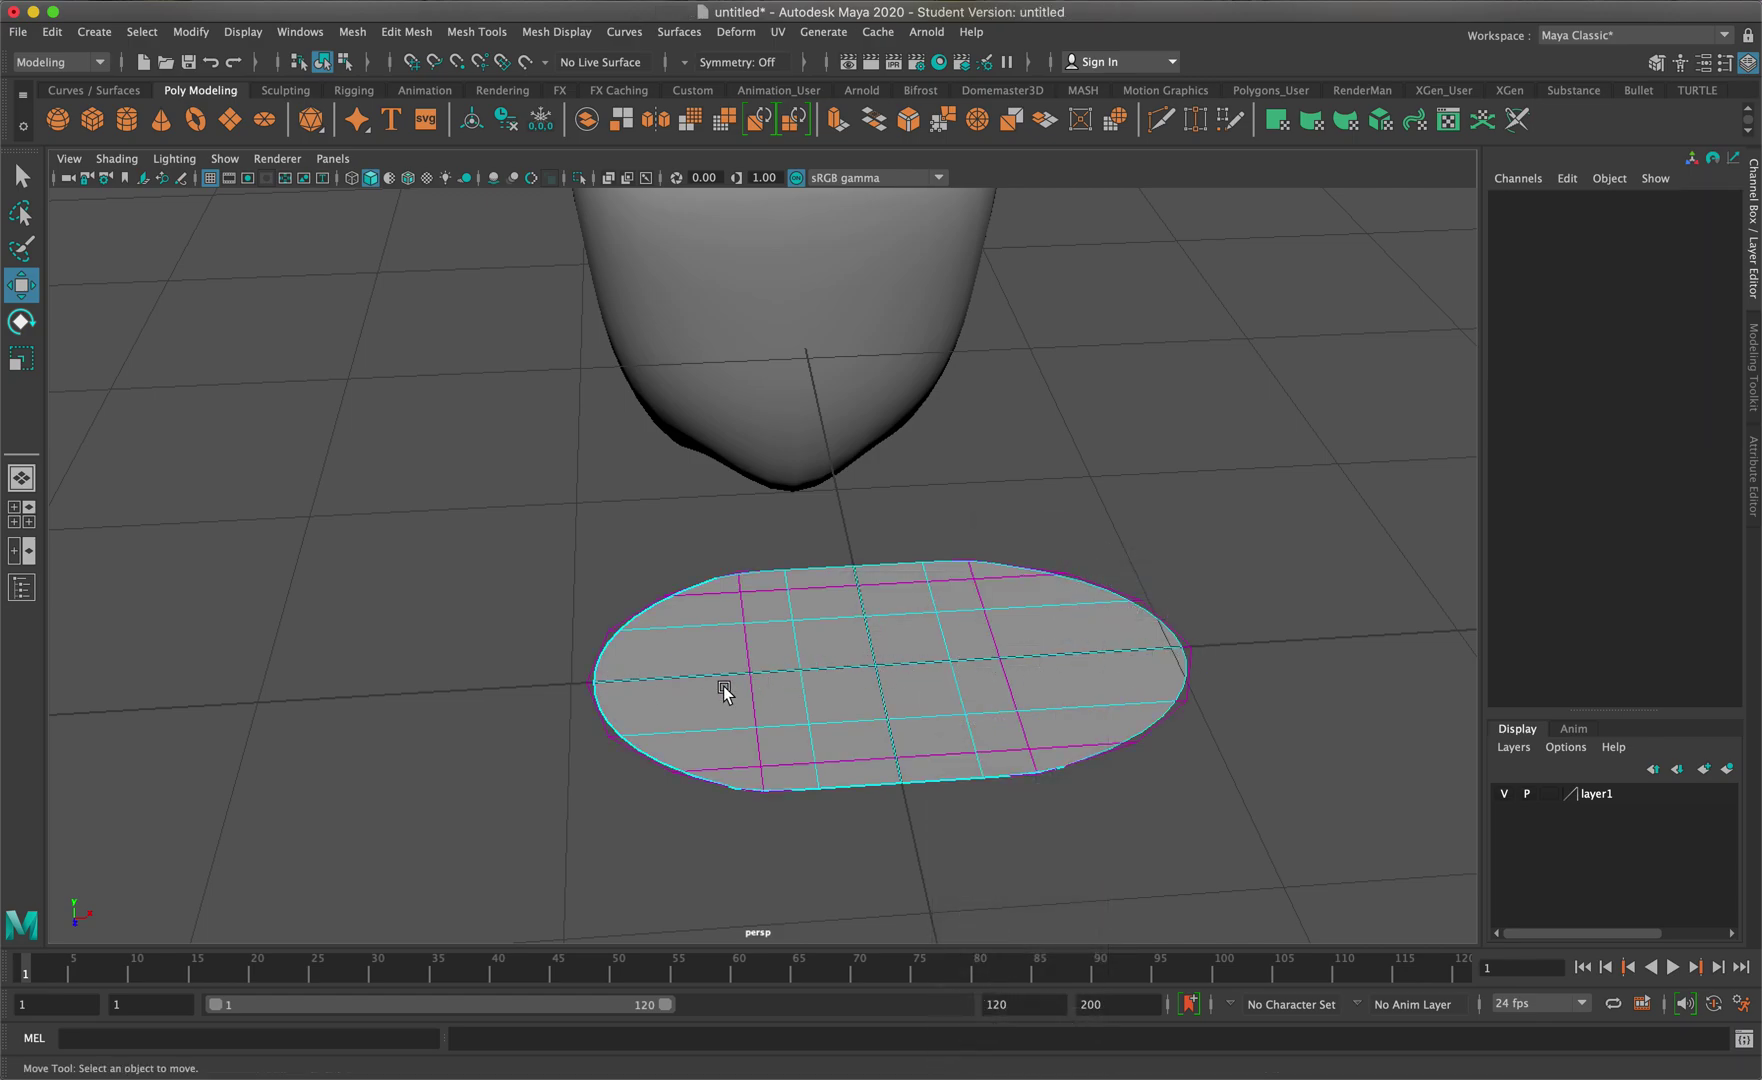
click(650, 681)
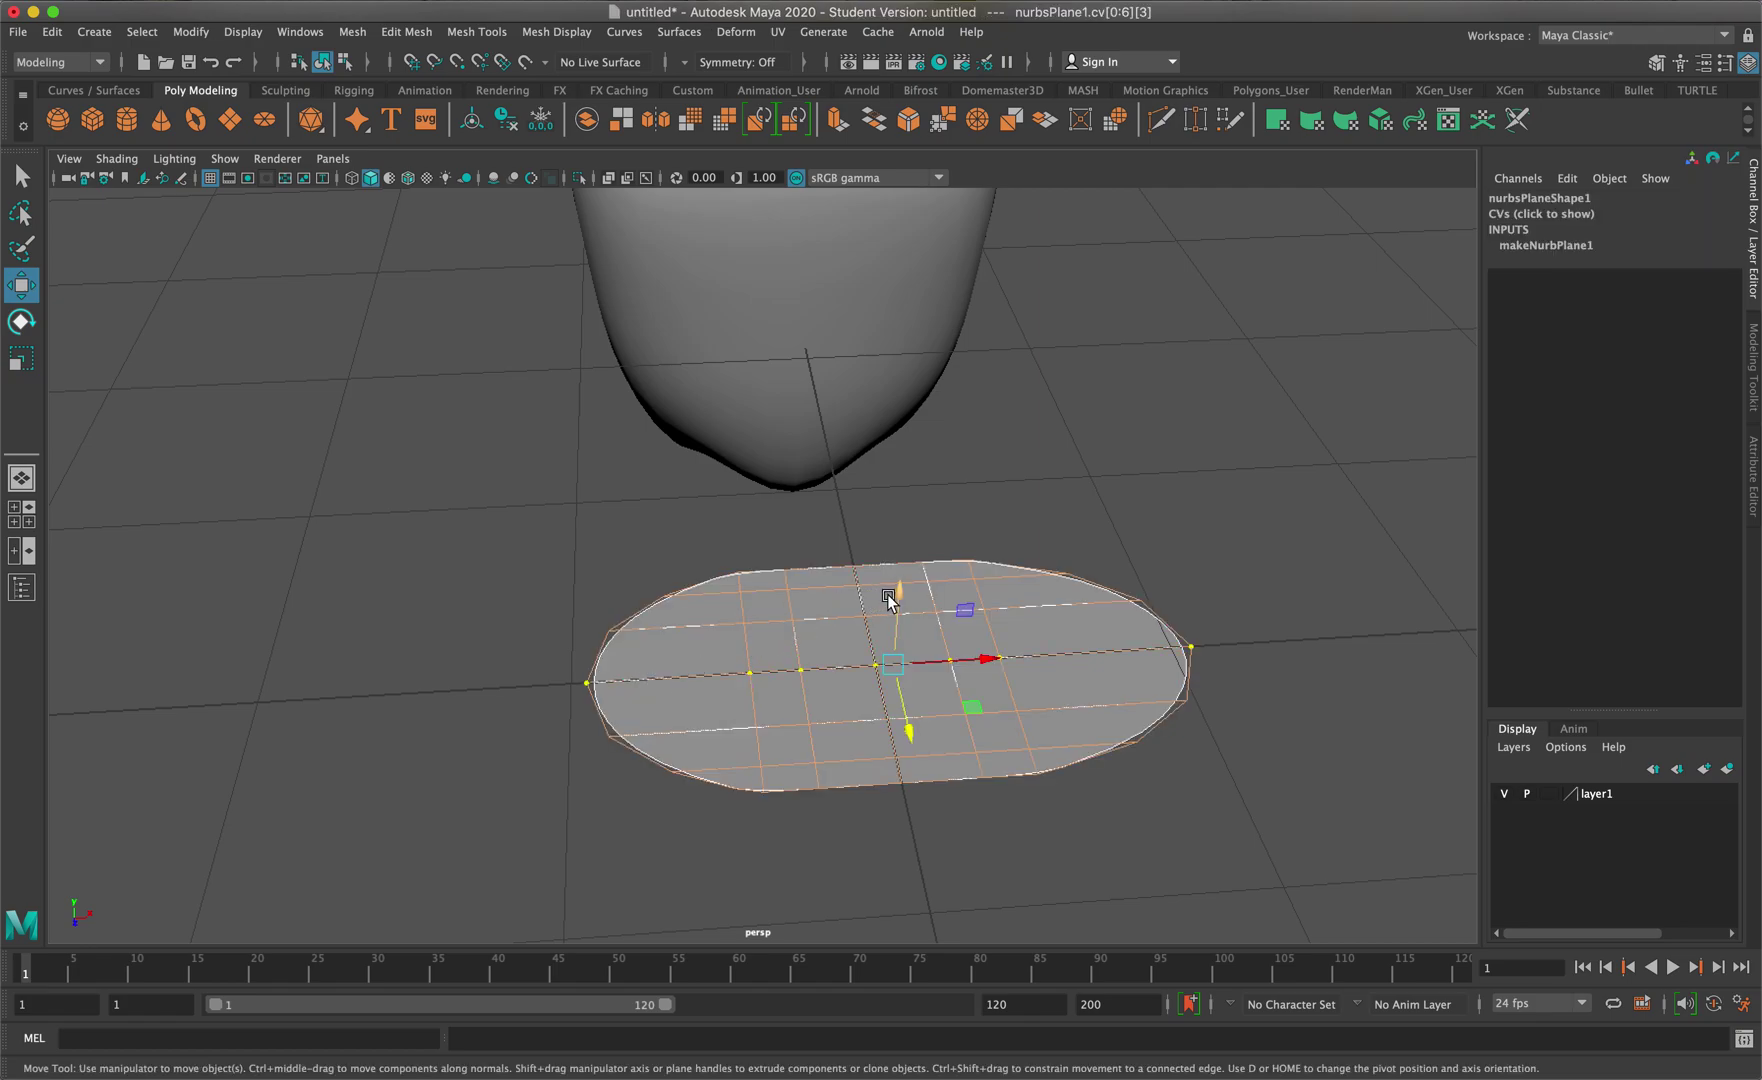
key(w)
drag(900, 600, 814, 558)
key(q)
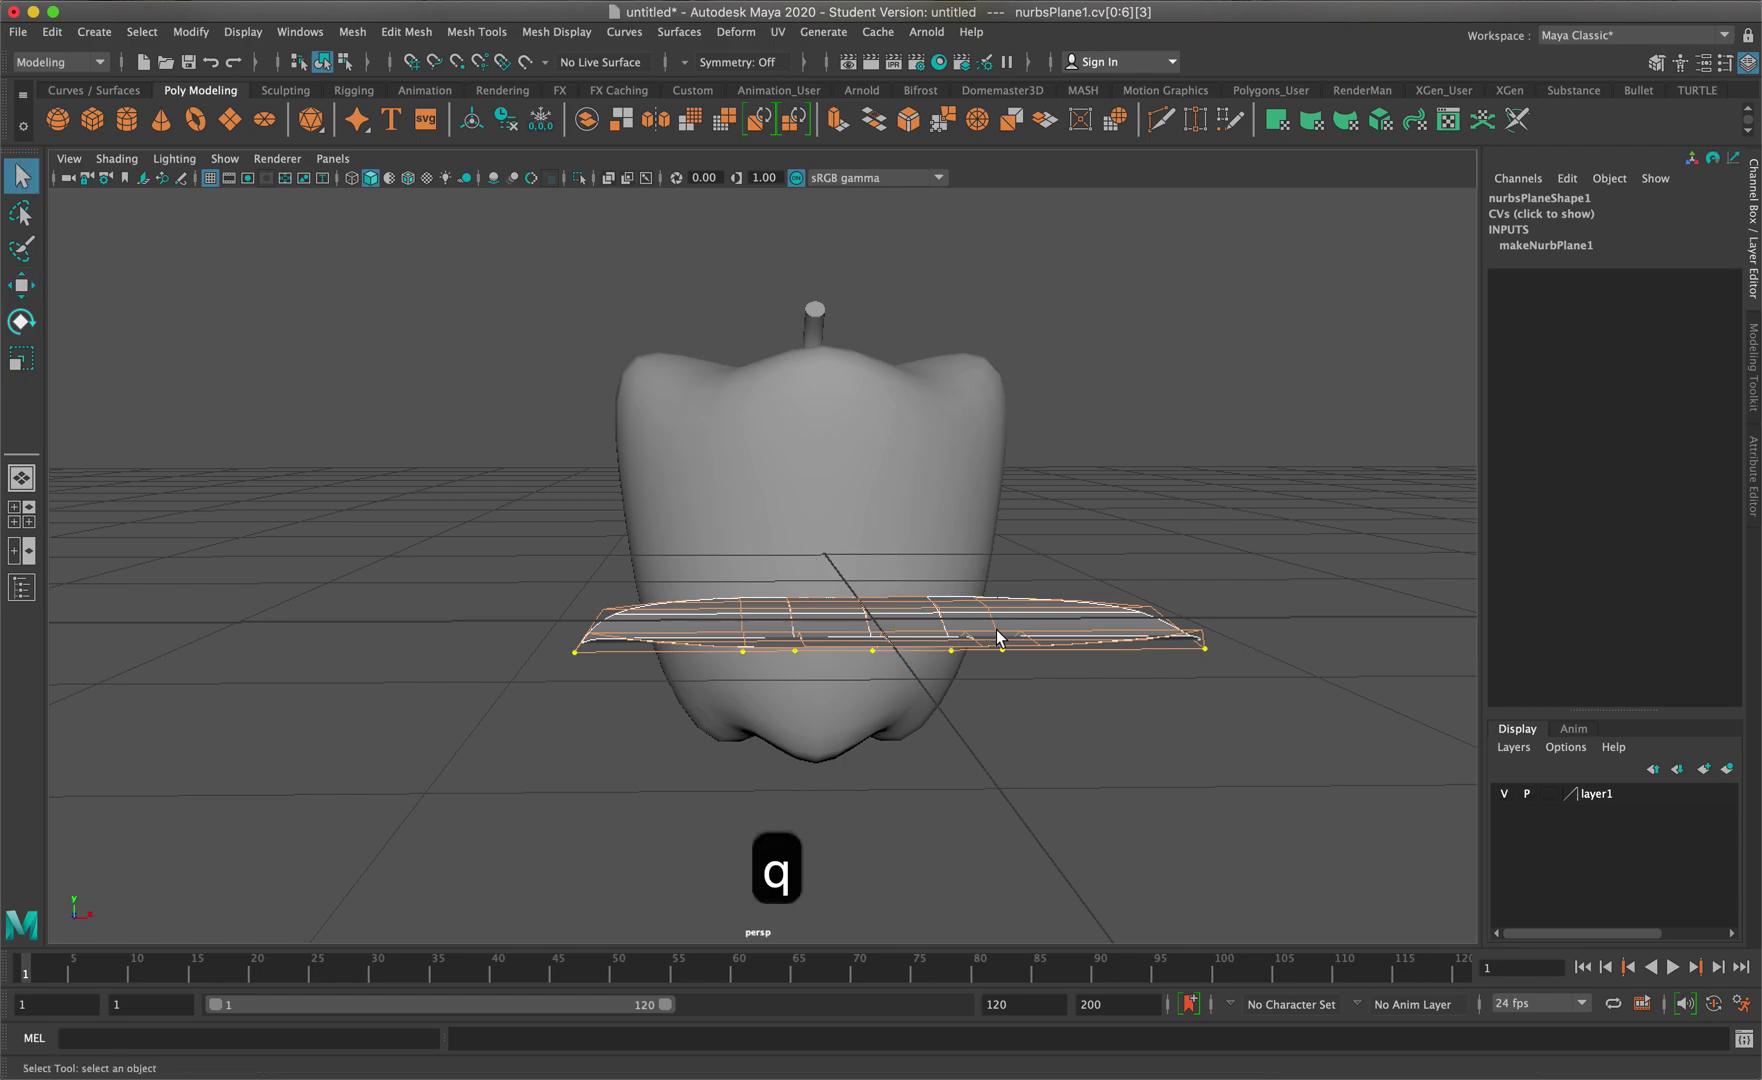
mouse_move(1018, 645)
alt+mouse_down()
mouse_move(995, 620)
mouse_move(1024, 643)
alt+mouse_up()
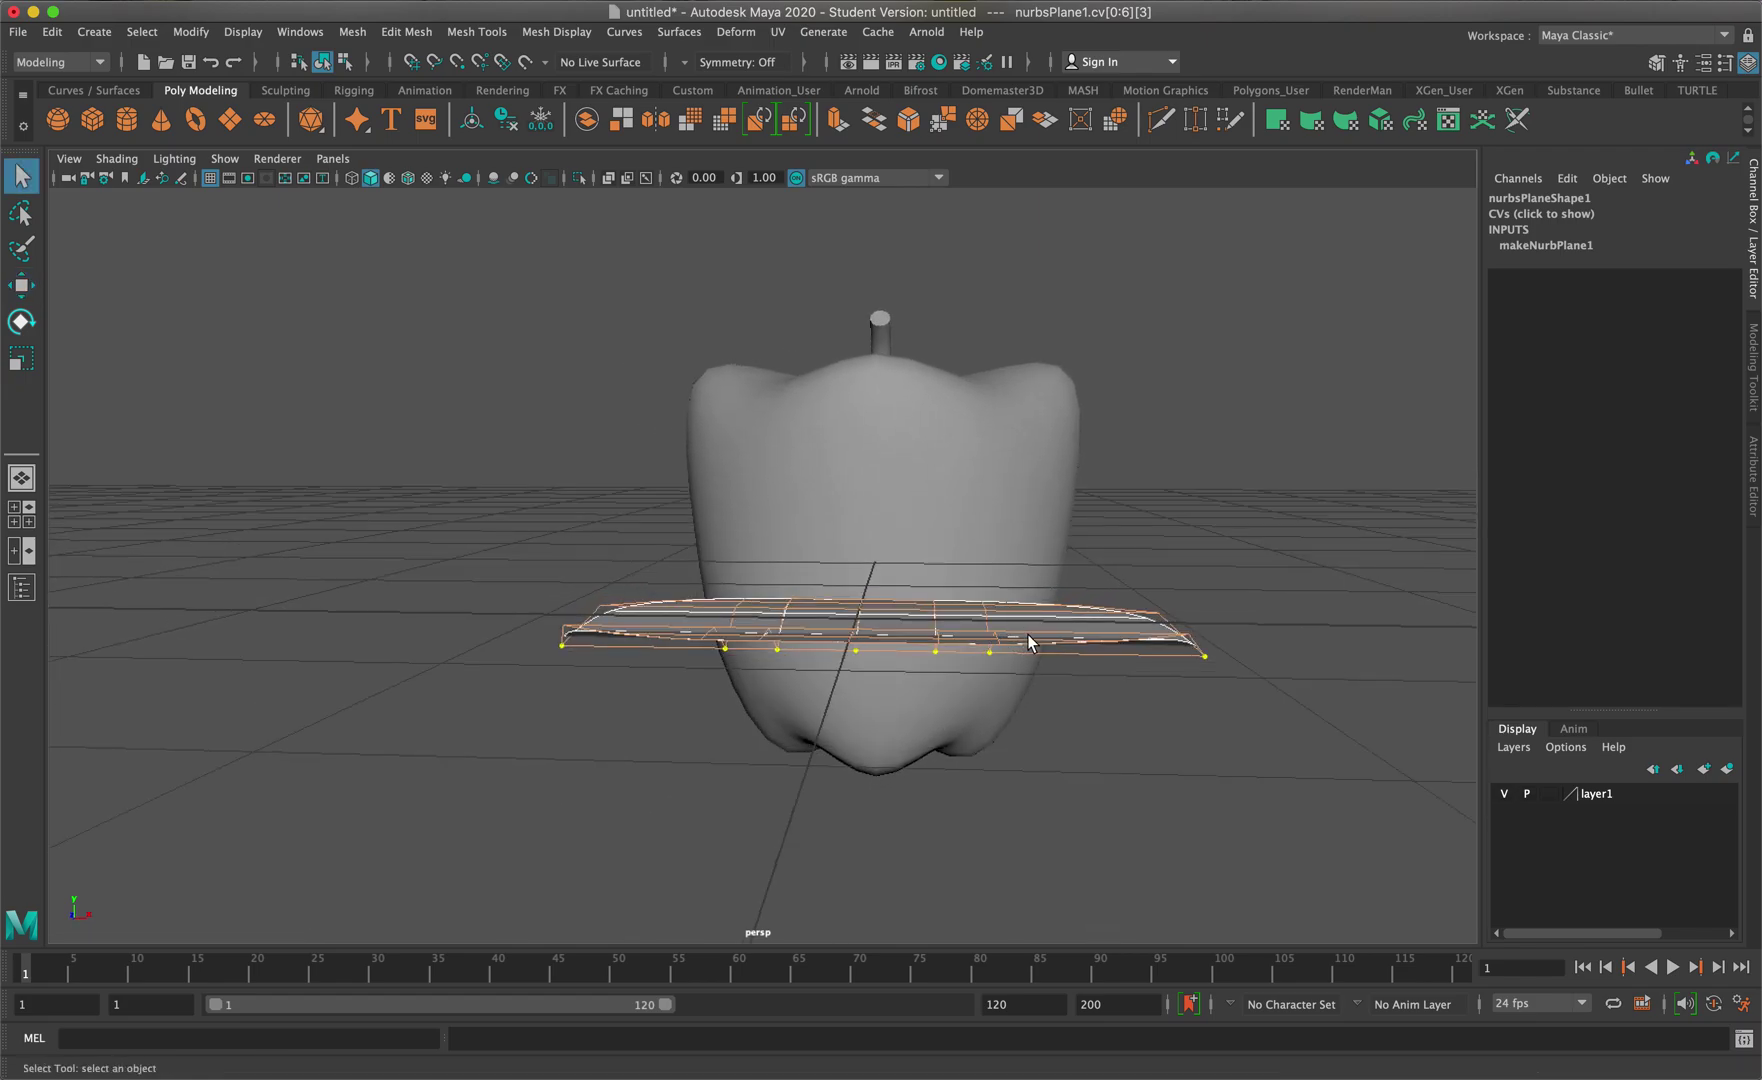
Select the three control vertex columns at the plane's +X end, then lower and rotate them to bend that end downward
right_drag(1039, 635, 962, 581)
drag(1325, 775, 922, 664)
alt+drag(924, 664, 917, 540)
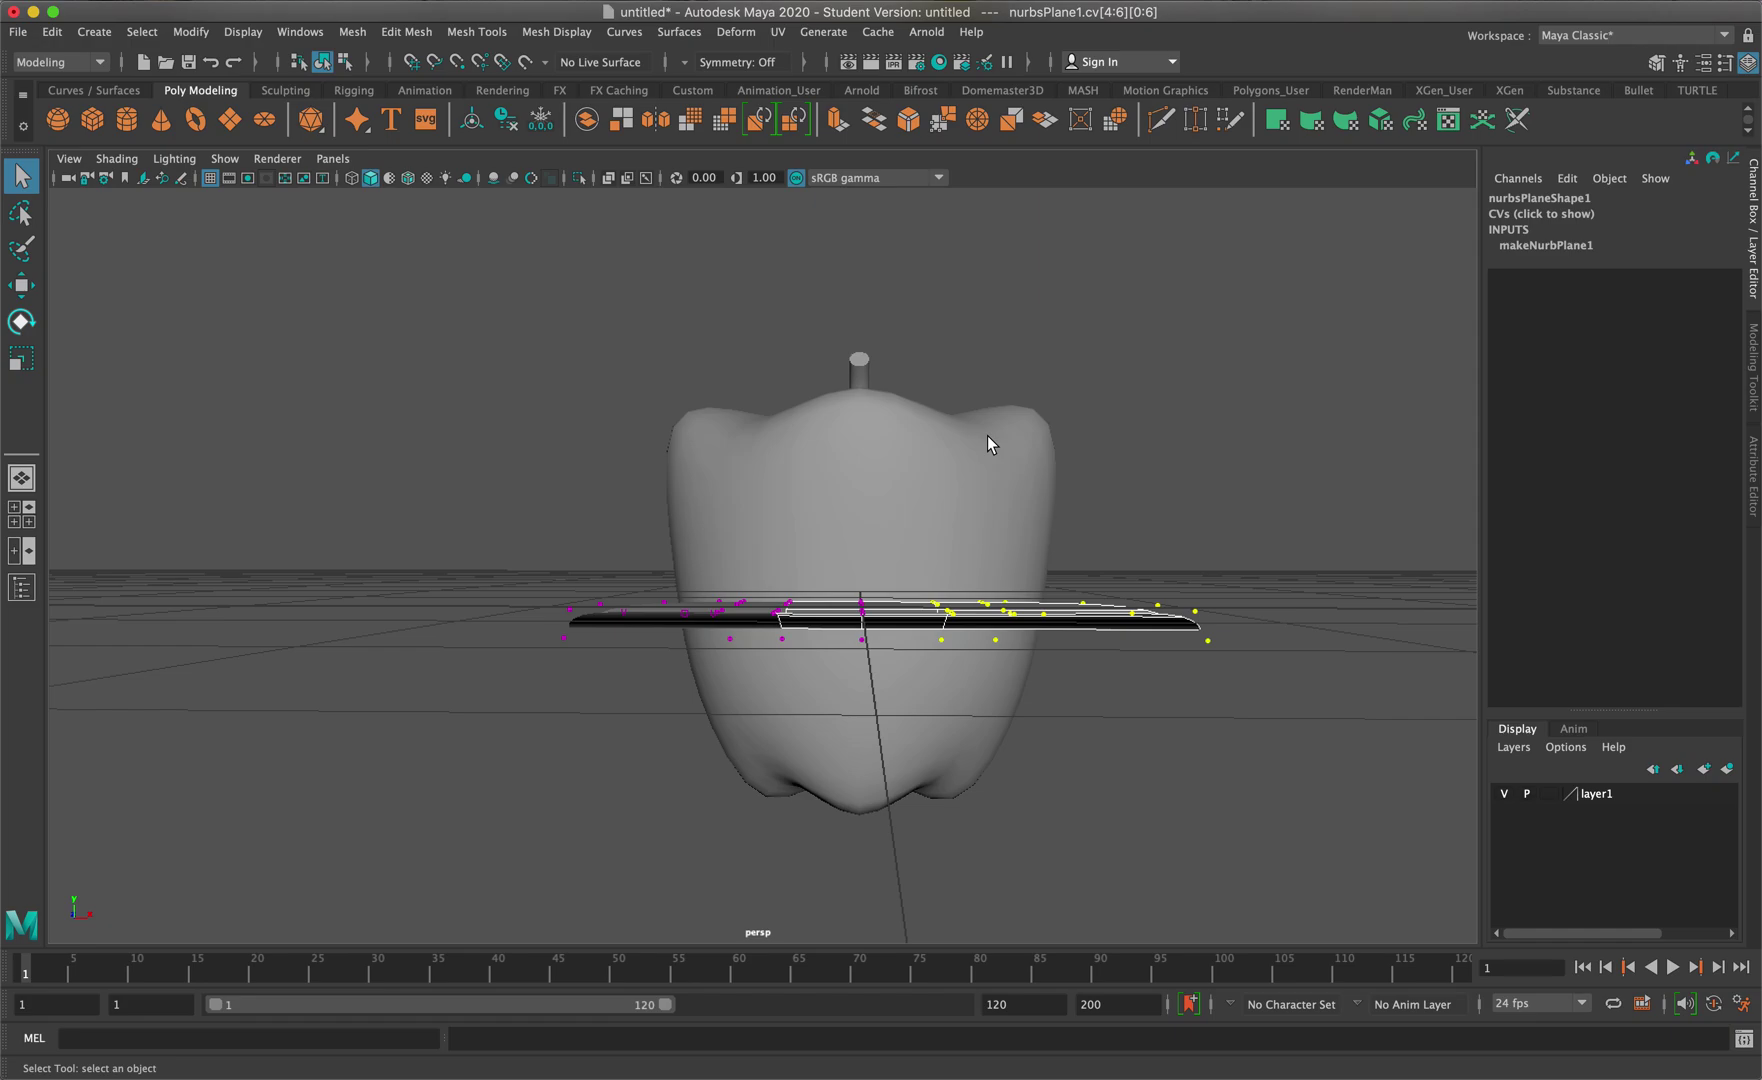
key(w)
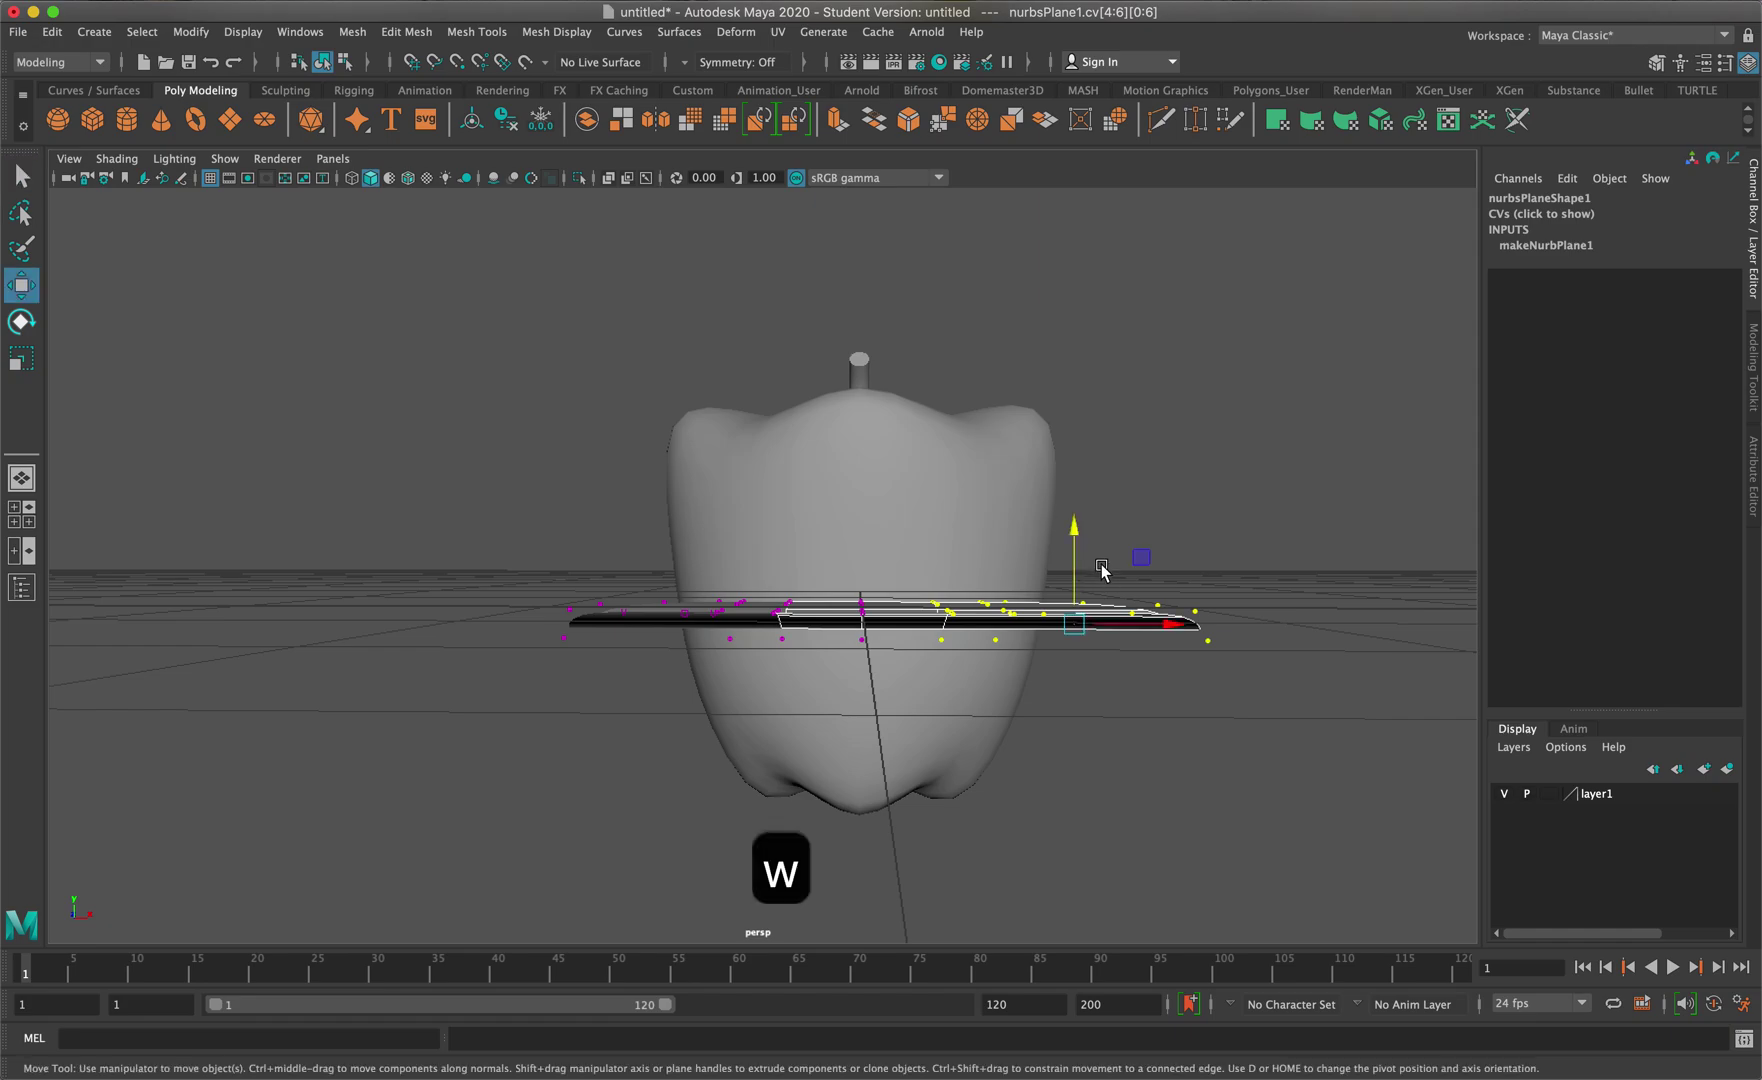
drag(1075, 530, 1134, 663)
key(e)
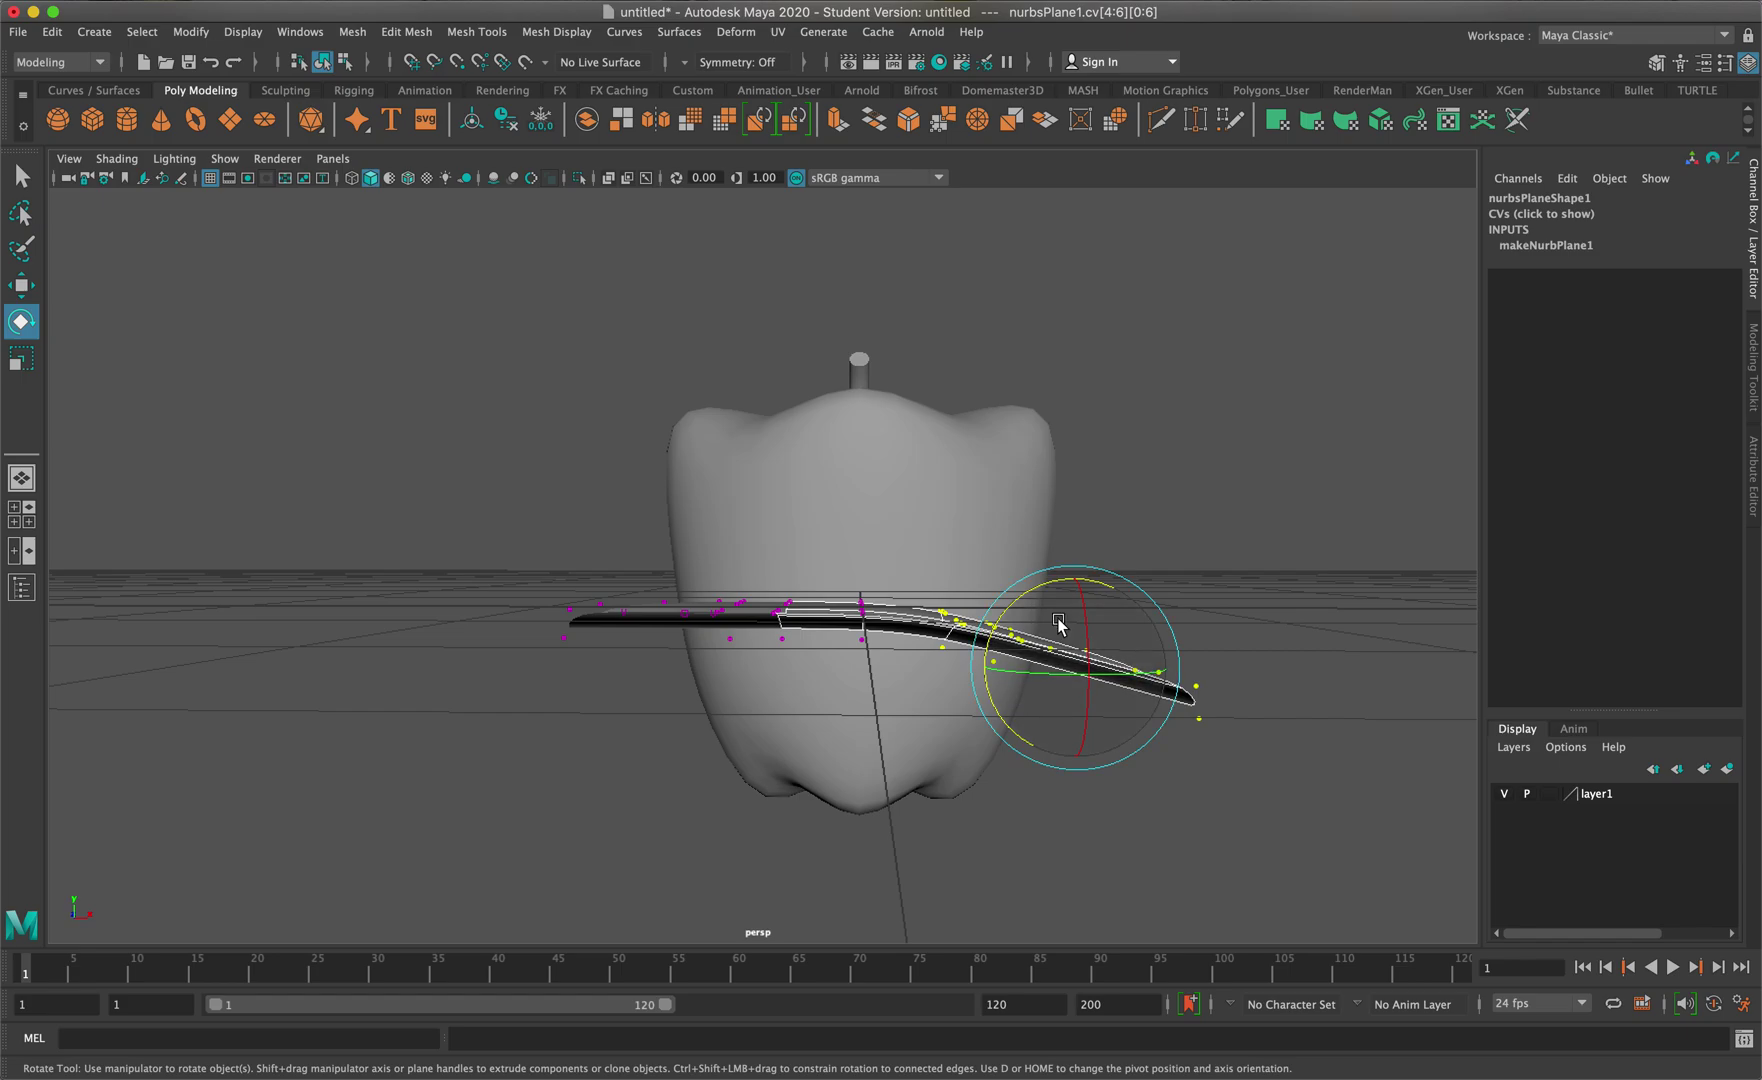
Return to object selection and move the leaf plane up onto the apple's top, at about Translate Y 1.064 and Translate Z -2.505
right_drag(839, 580, 905, 566)
click(853, 617)
click(1290, 617)
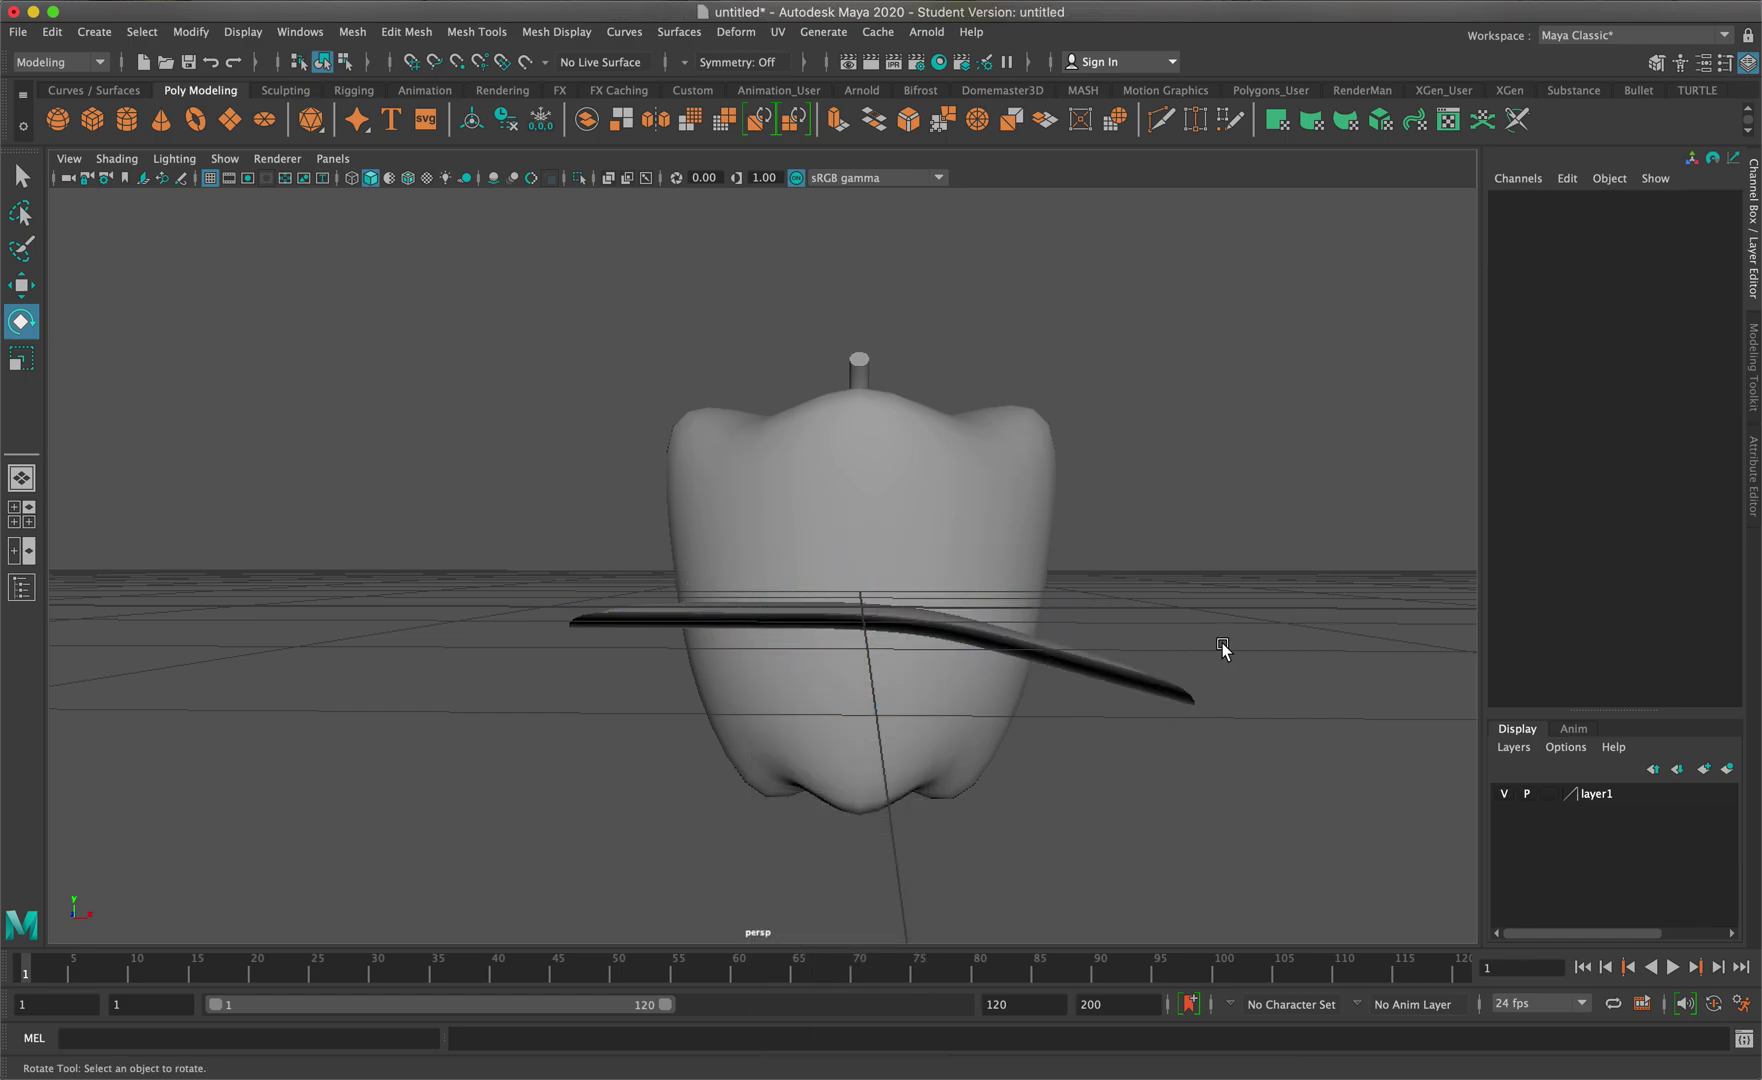
click(1126, 674)
alt+drag(782, 630, 967, 675)
key(w)
drag(987, 597, 374, 336)
drag(297, 405, 246, 128)
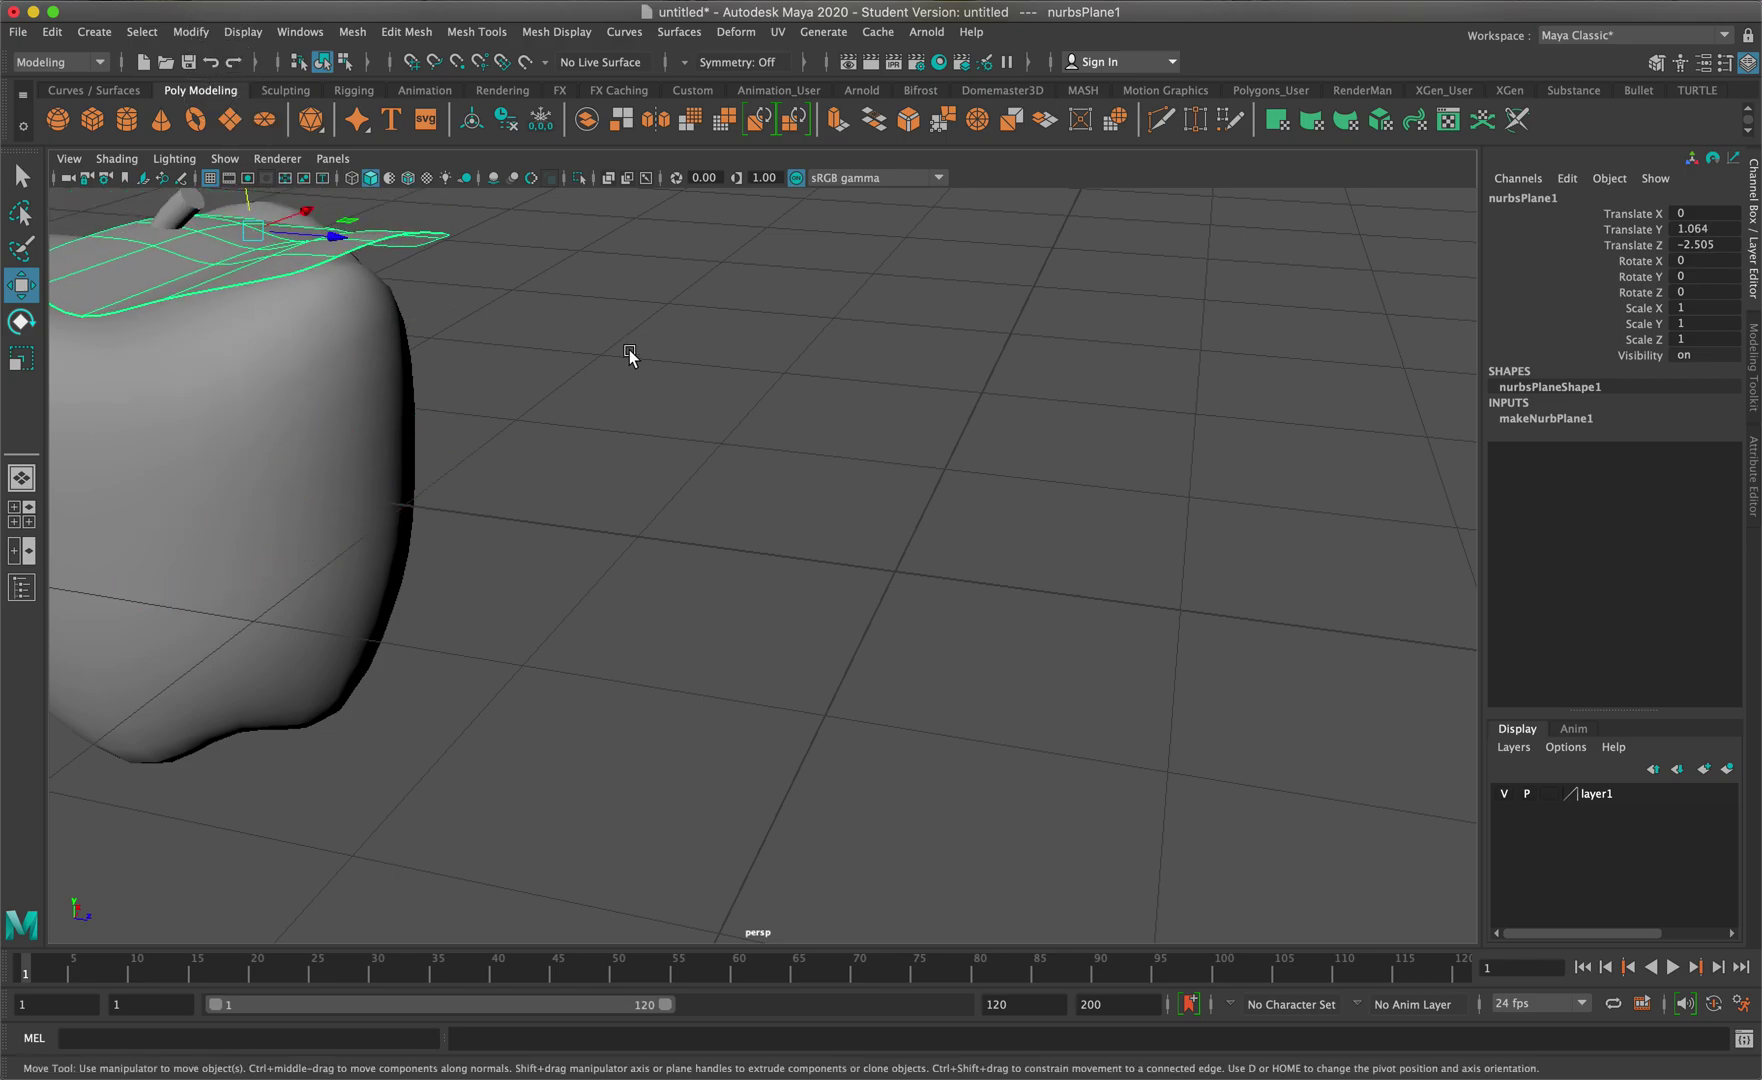
key(f)
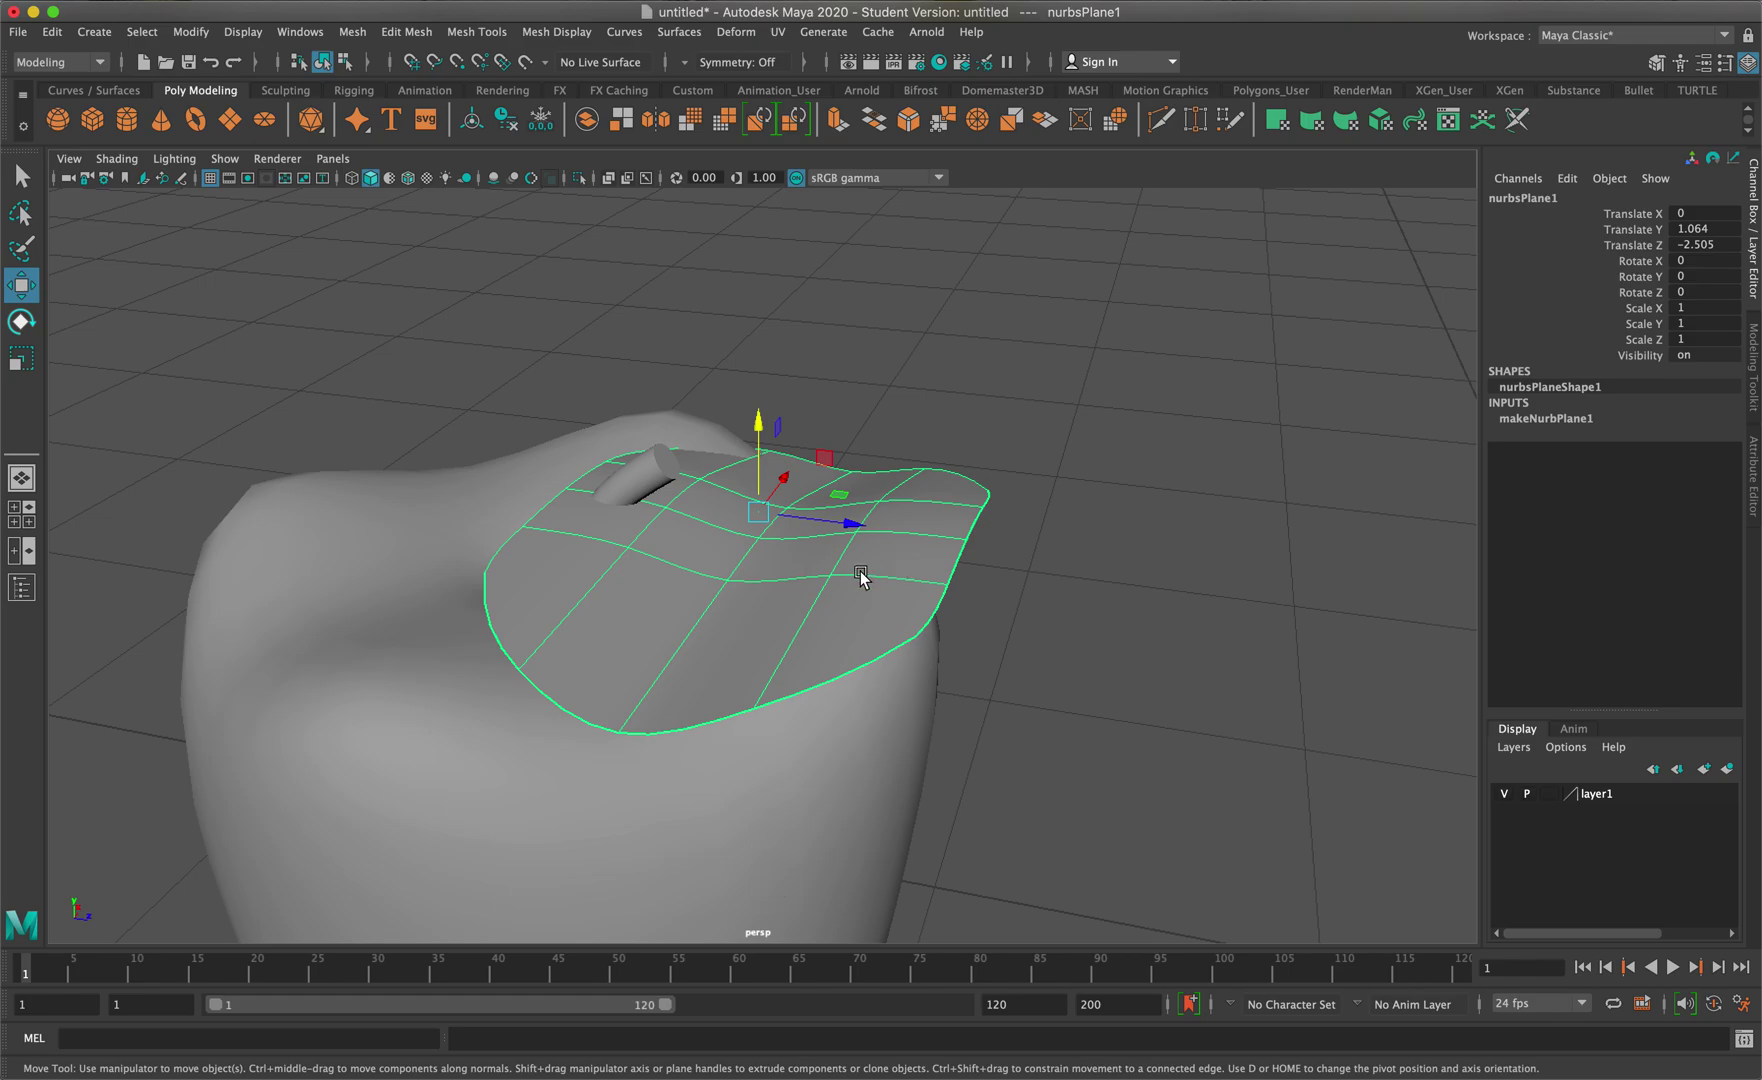
click(449, 589)
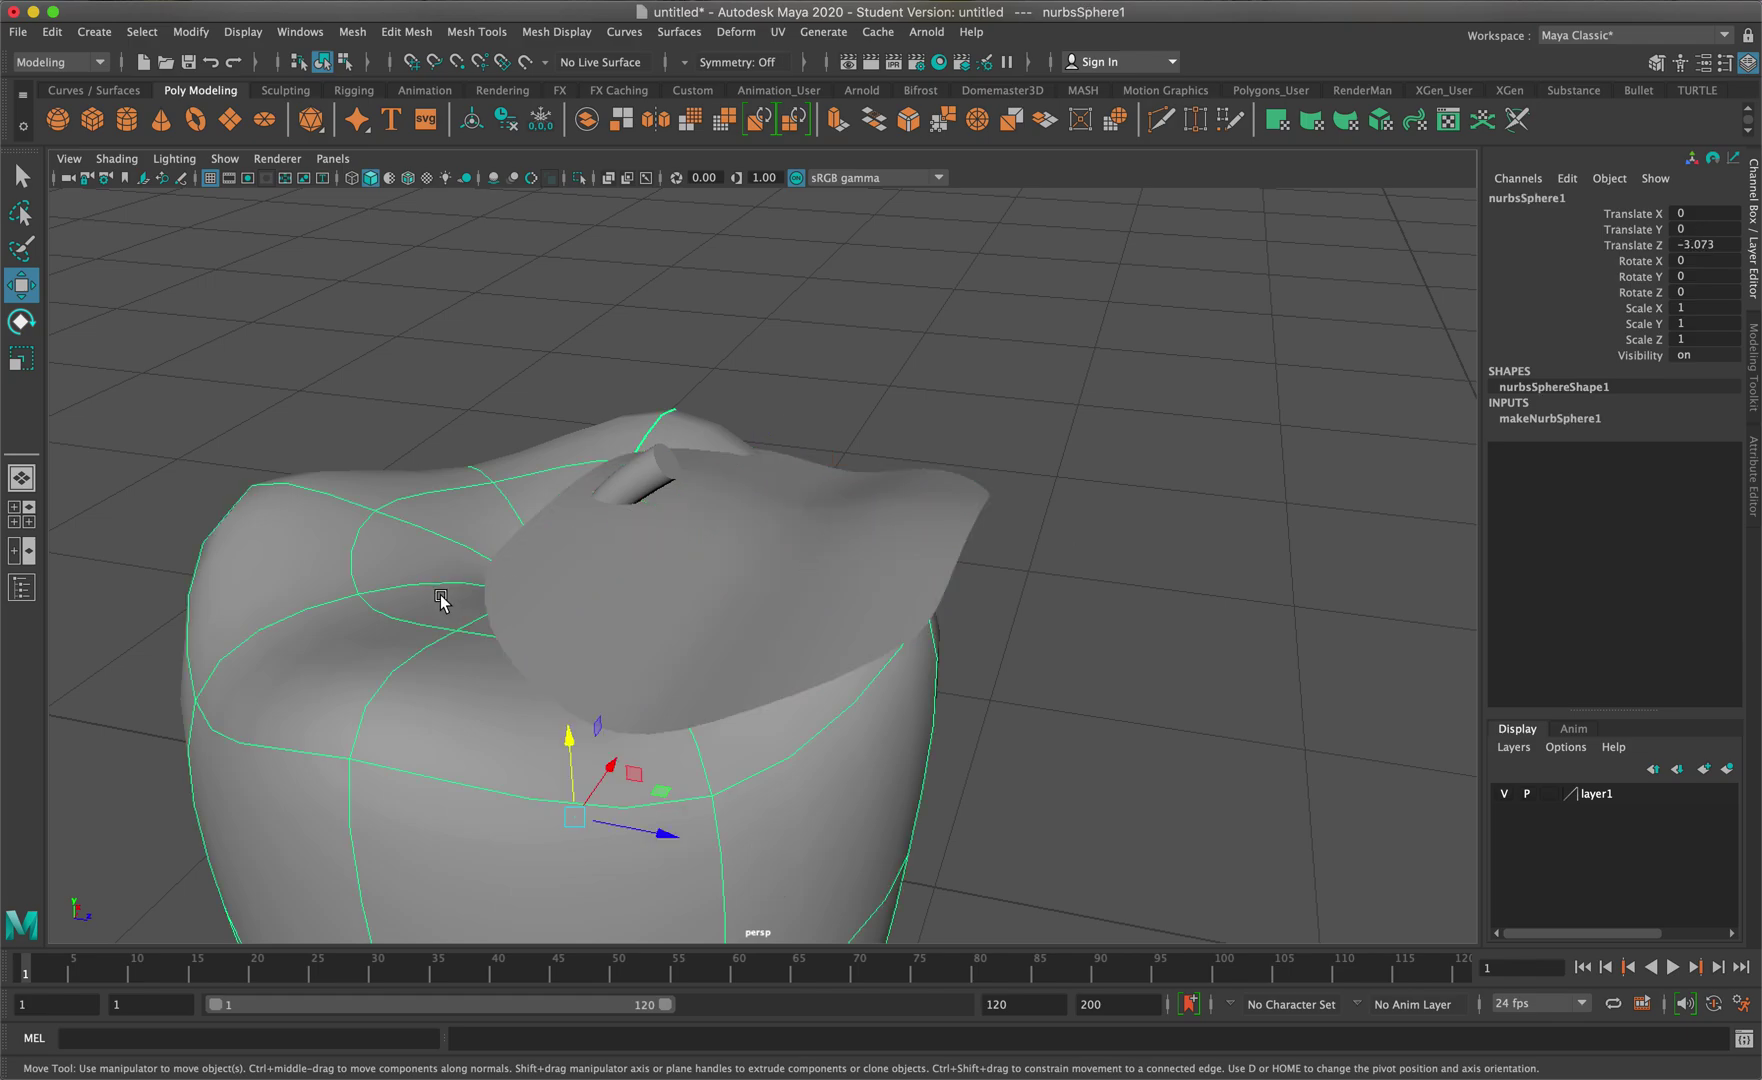
key(f)
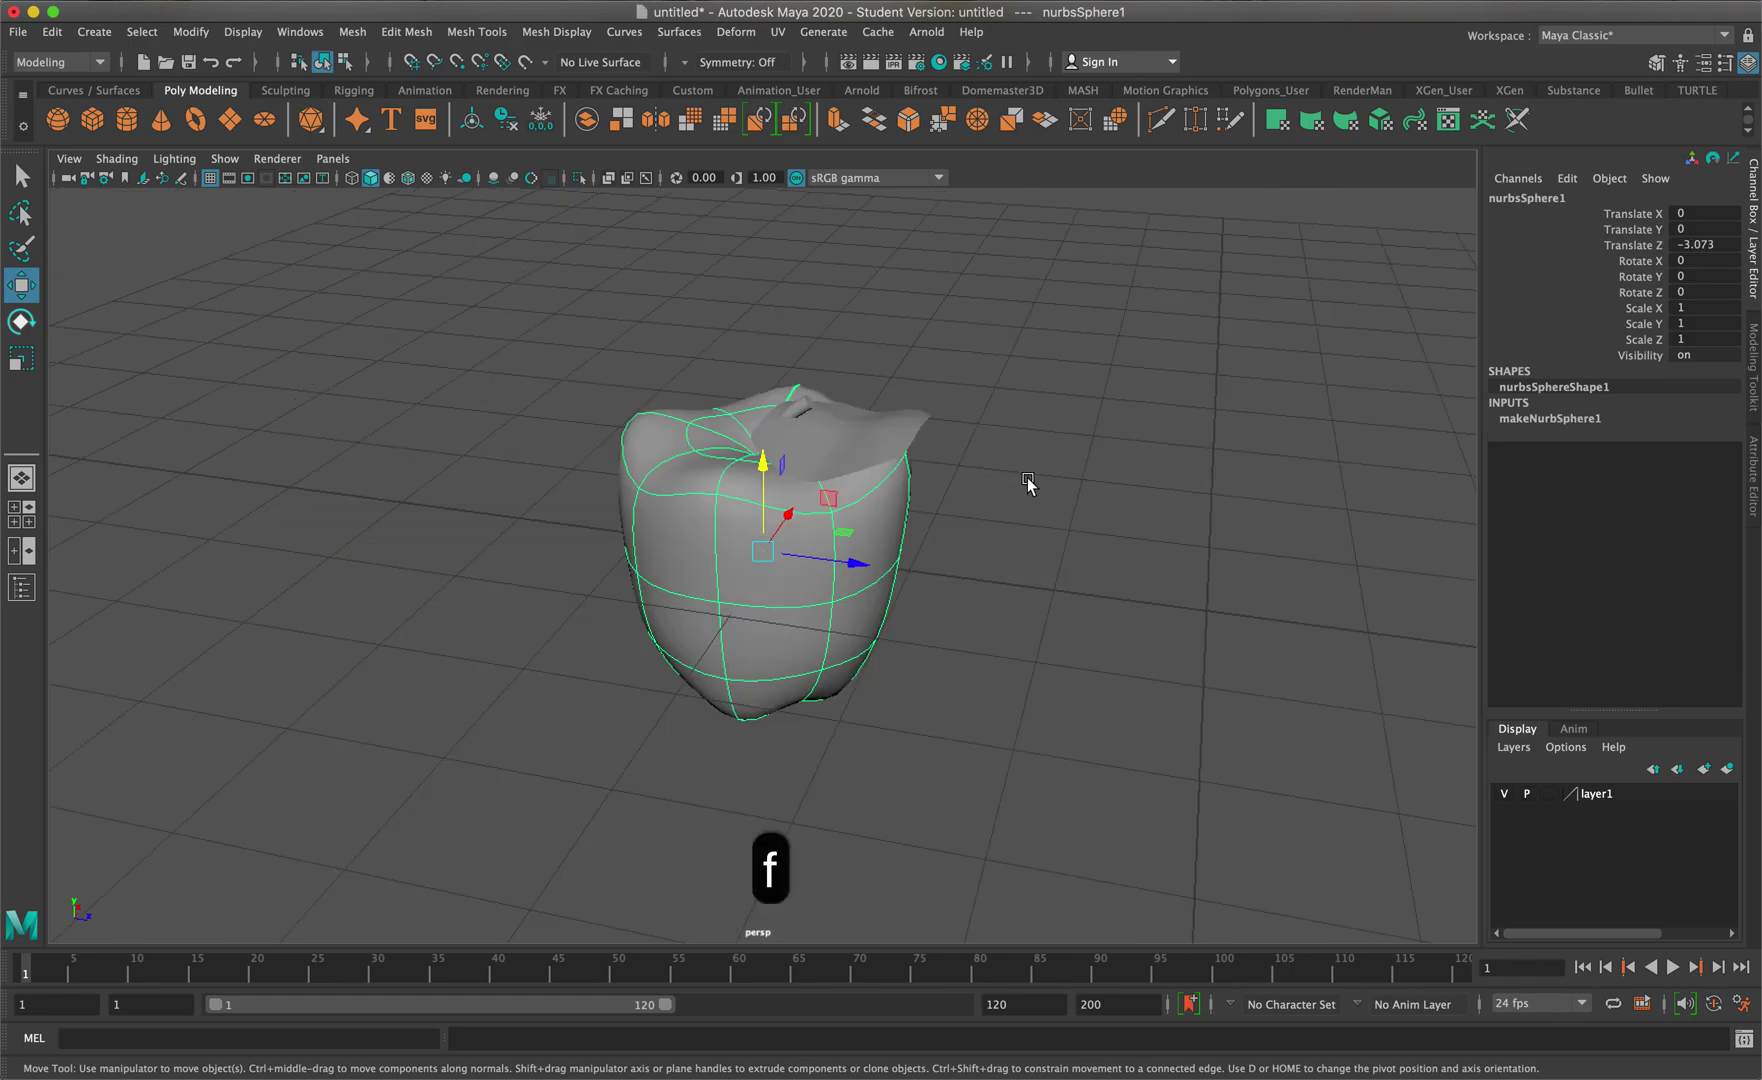
scroll(1030, 485, up, 5)
click(765, 278)
key(f)
click(1183, 527)
right_drag(1140, 451, 1105, 462)
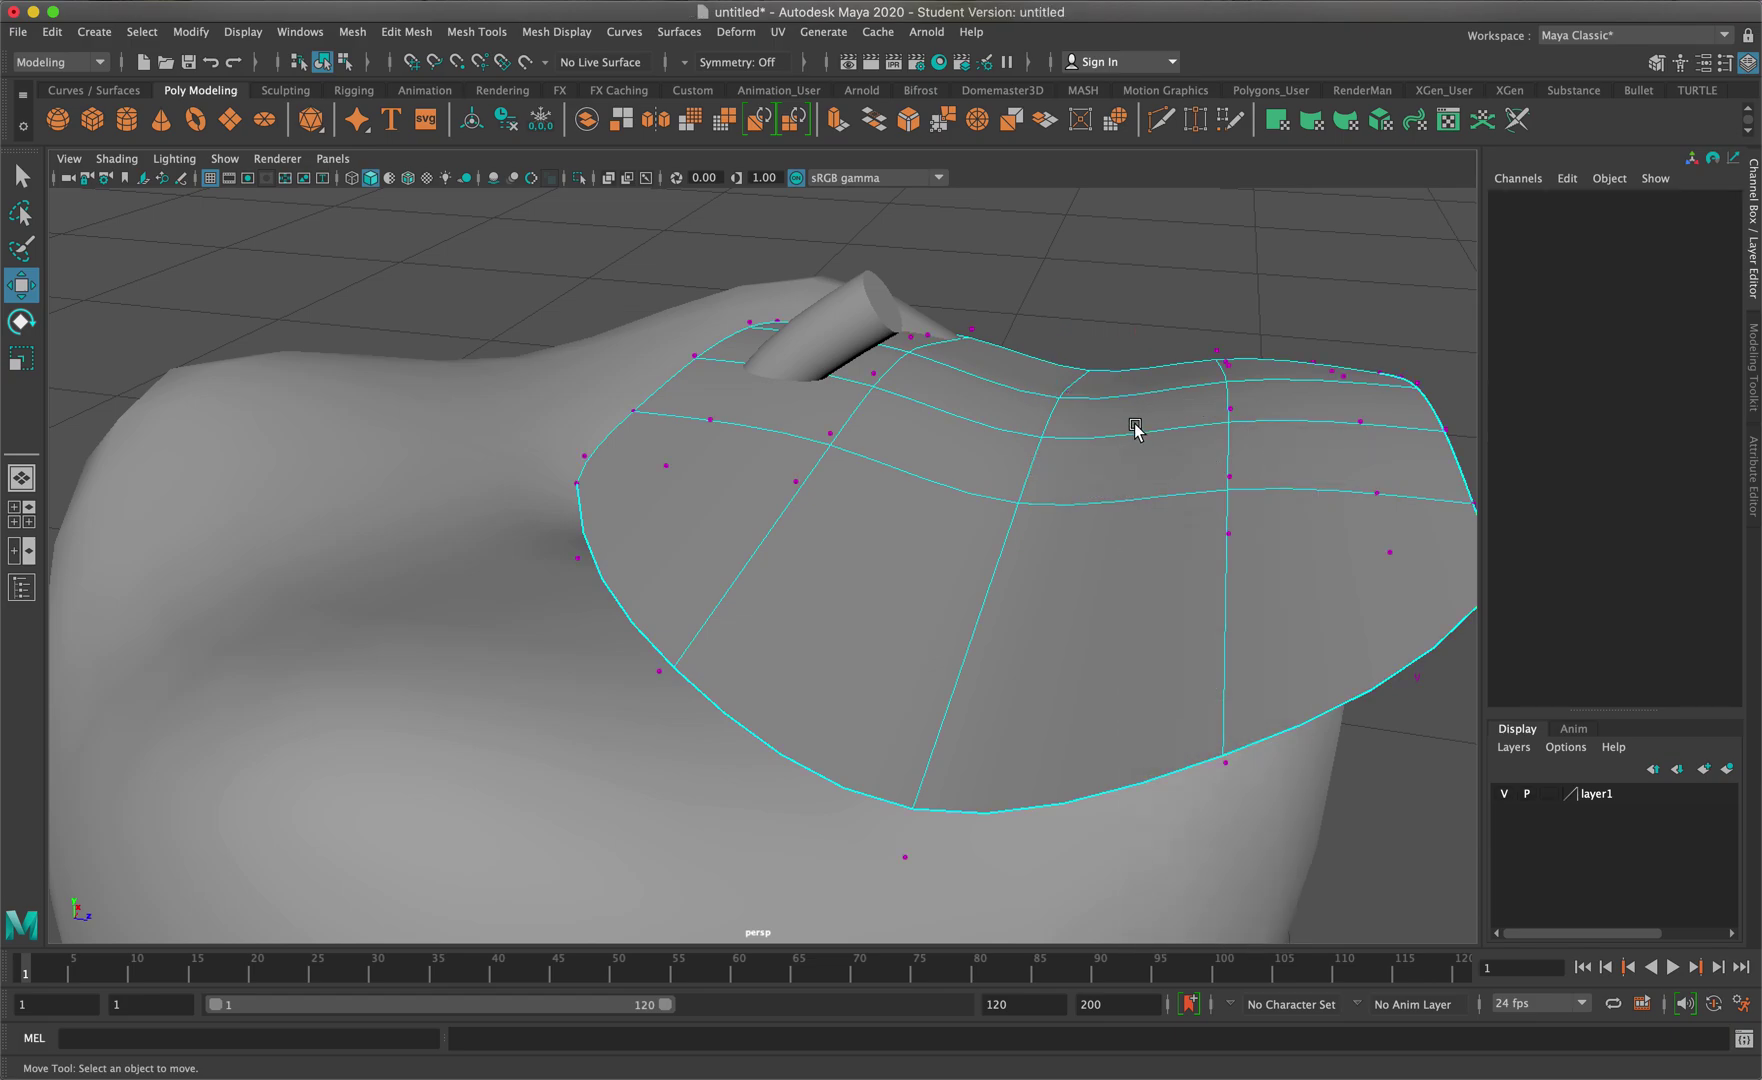
click(1232, 409)
key(f)
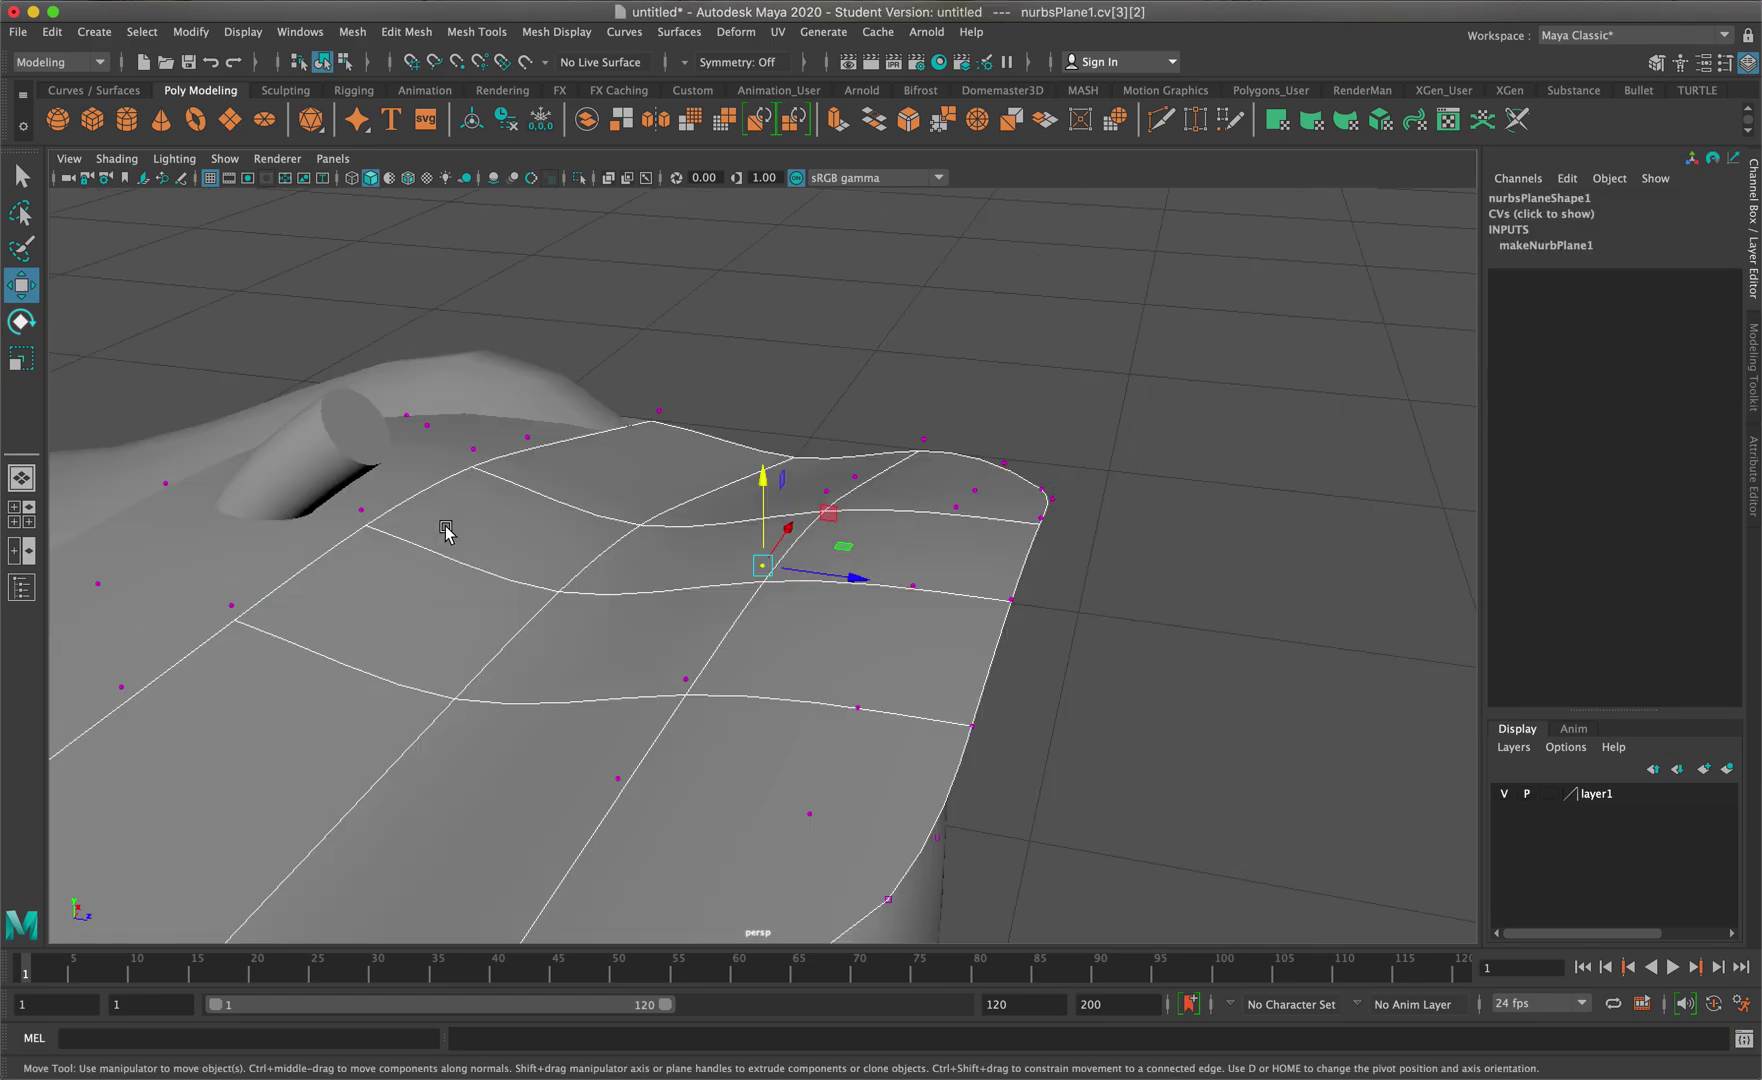
scroll(537, 568, down, 3)
right_drag(583, 562, 688, 531)
Scale the leaf plane down uniformly to about 0.39
alt+drag(661, 503, 649, 578)
alt+drag(633, 660, 669, 660)
key(r)
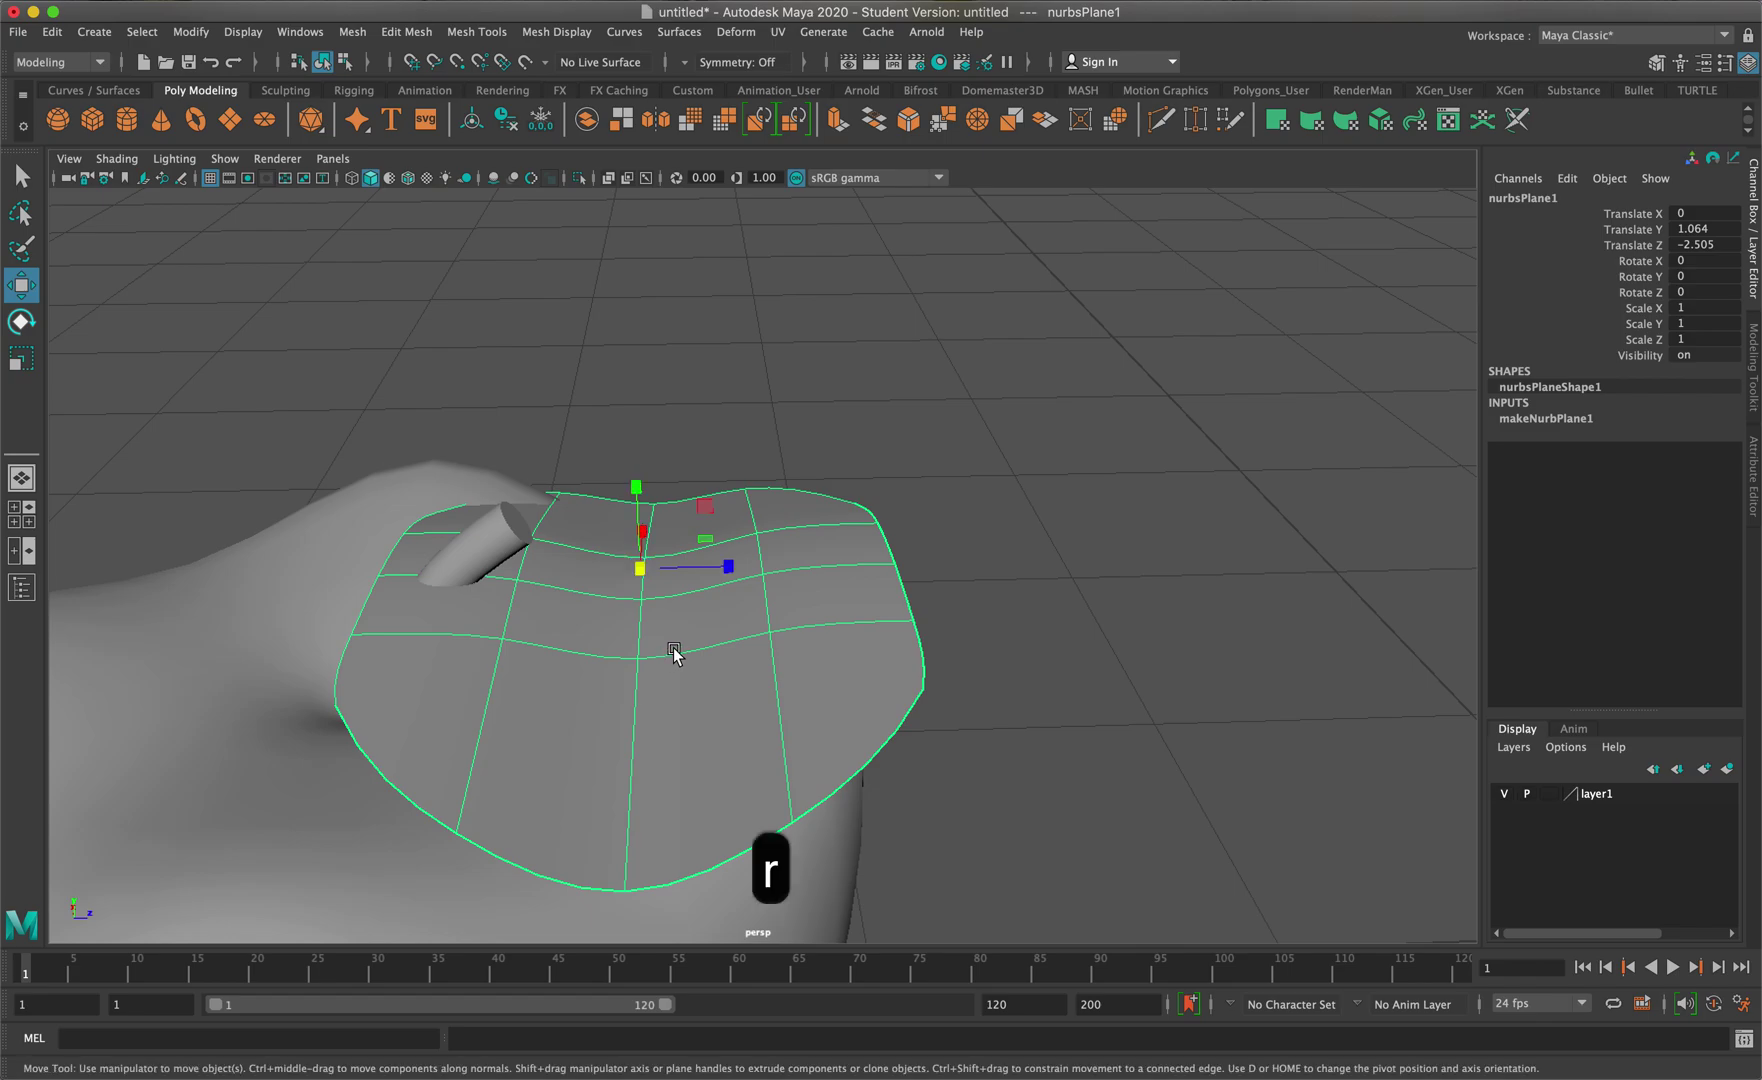
drag(641, 570, 299, 503)
Rotate the leaf to about -34.2, -110.5, 35.9 and move it against the stem's base at about Translate Y 0.961, Z -3.386
alt+drag(822, 578, 789, 625)
key(e)
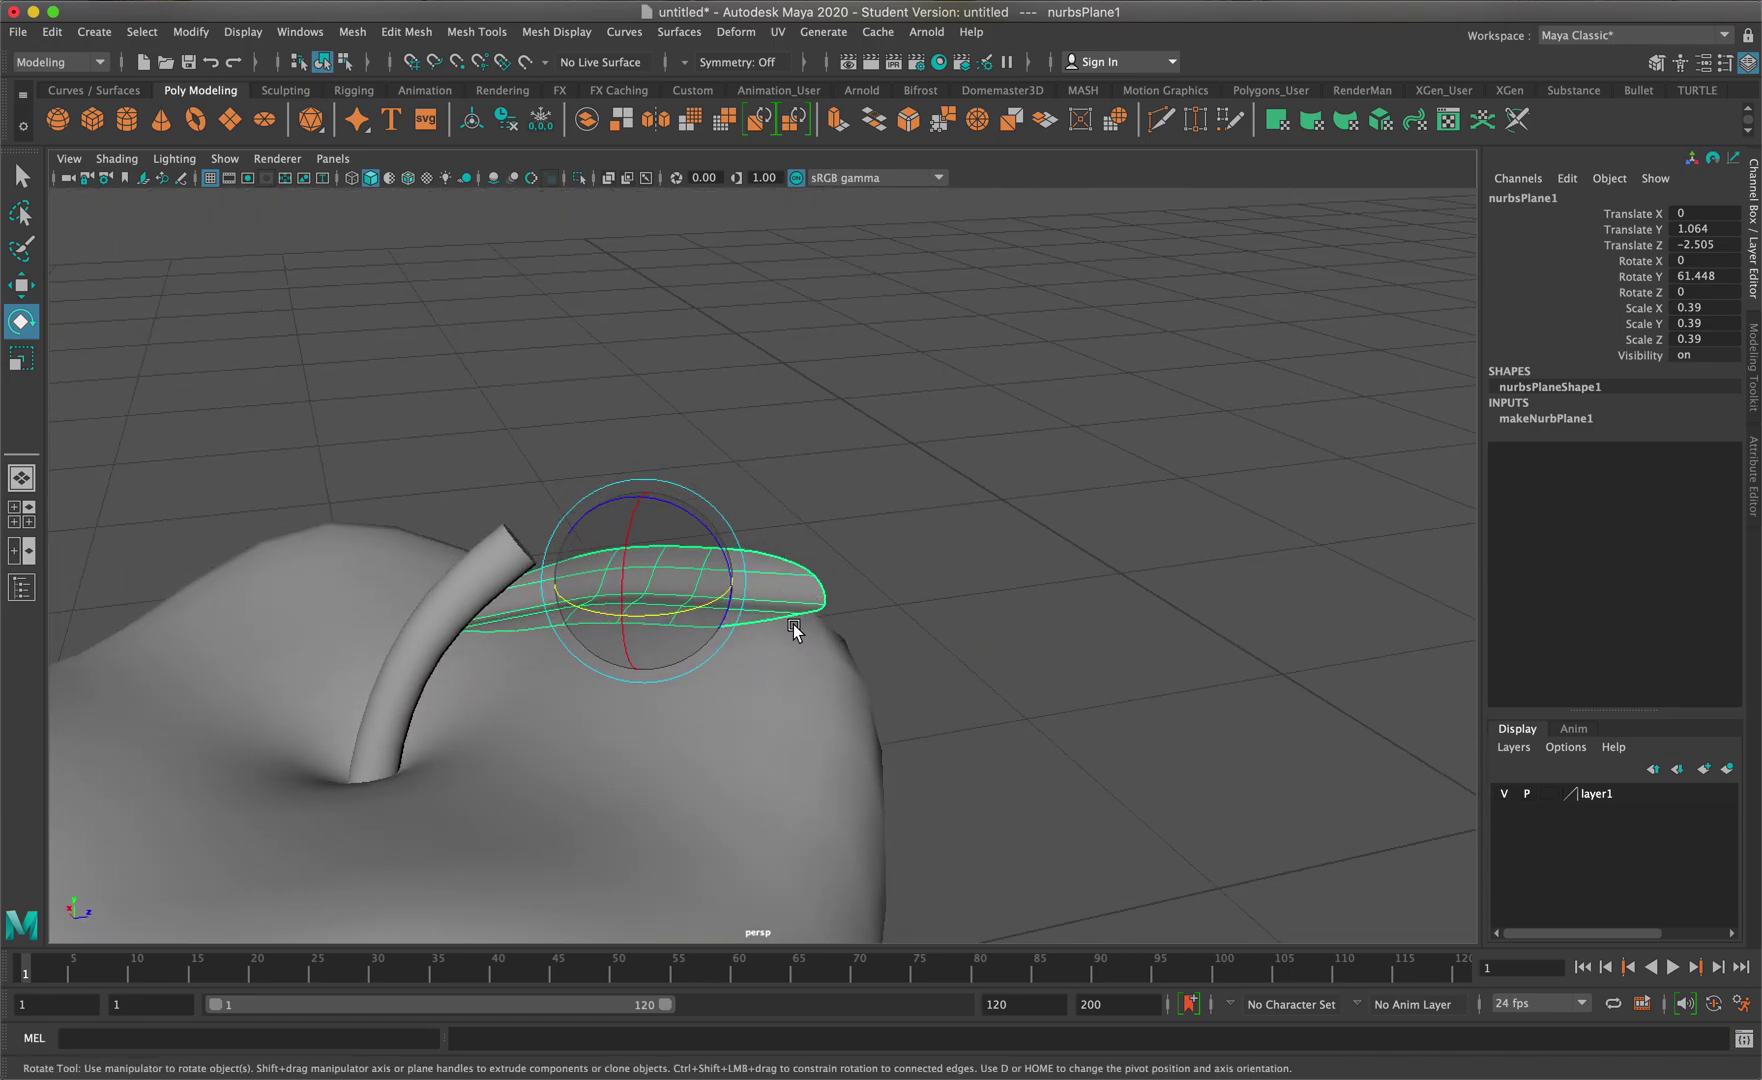
drag(672, 593, 468, 549)
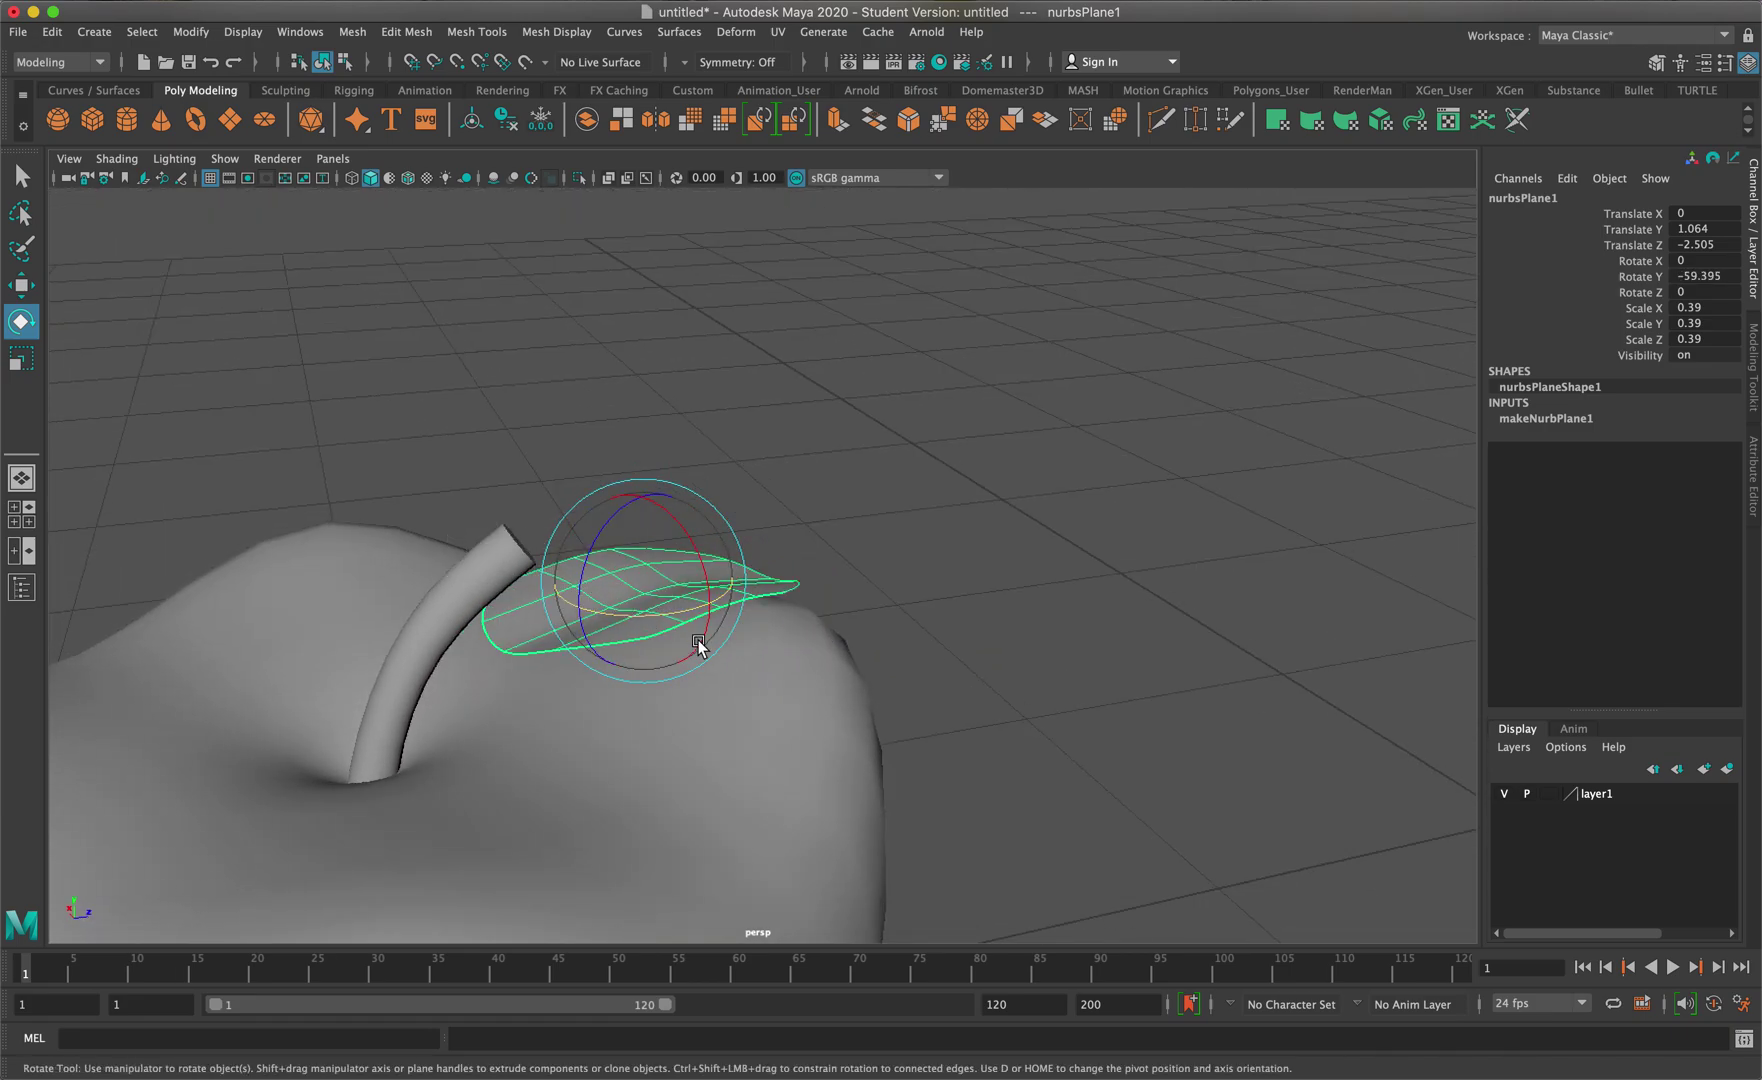
drag(692, 628, 285, 626)
key(w)
alt+drag(302, 693, 476, 710)
drag(293, 496, 299, 540)
key(e)
key(w)
drag(392, 630, 374, 631)
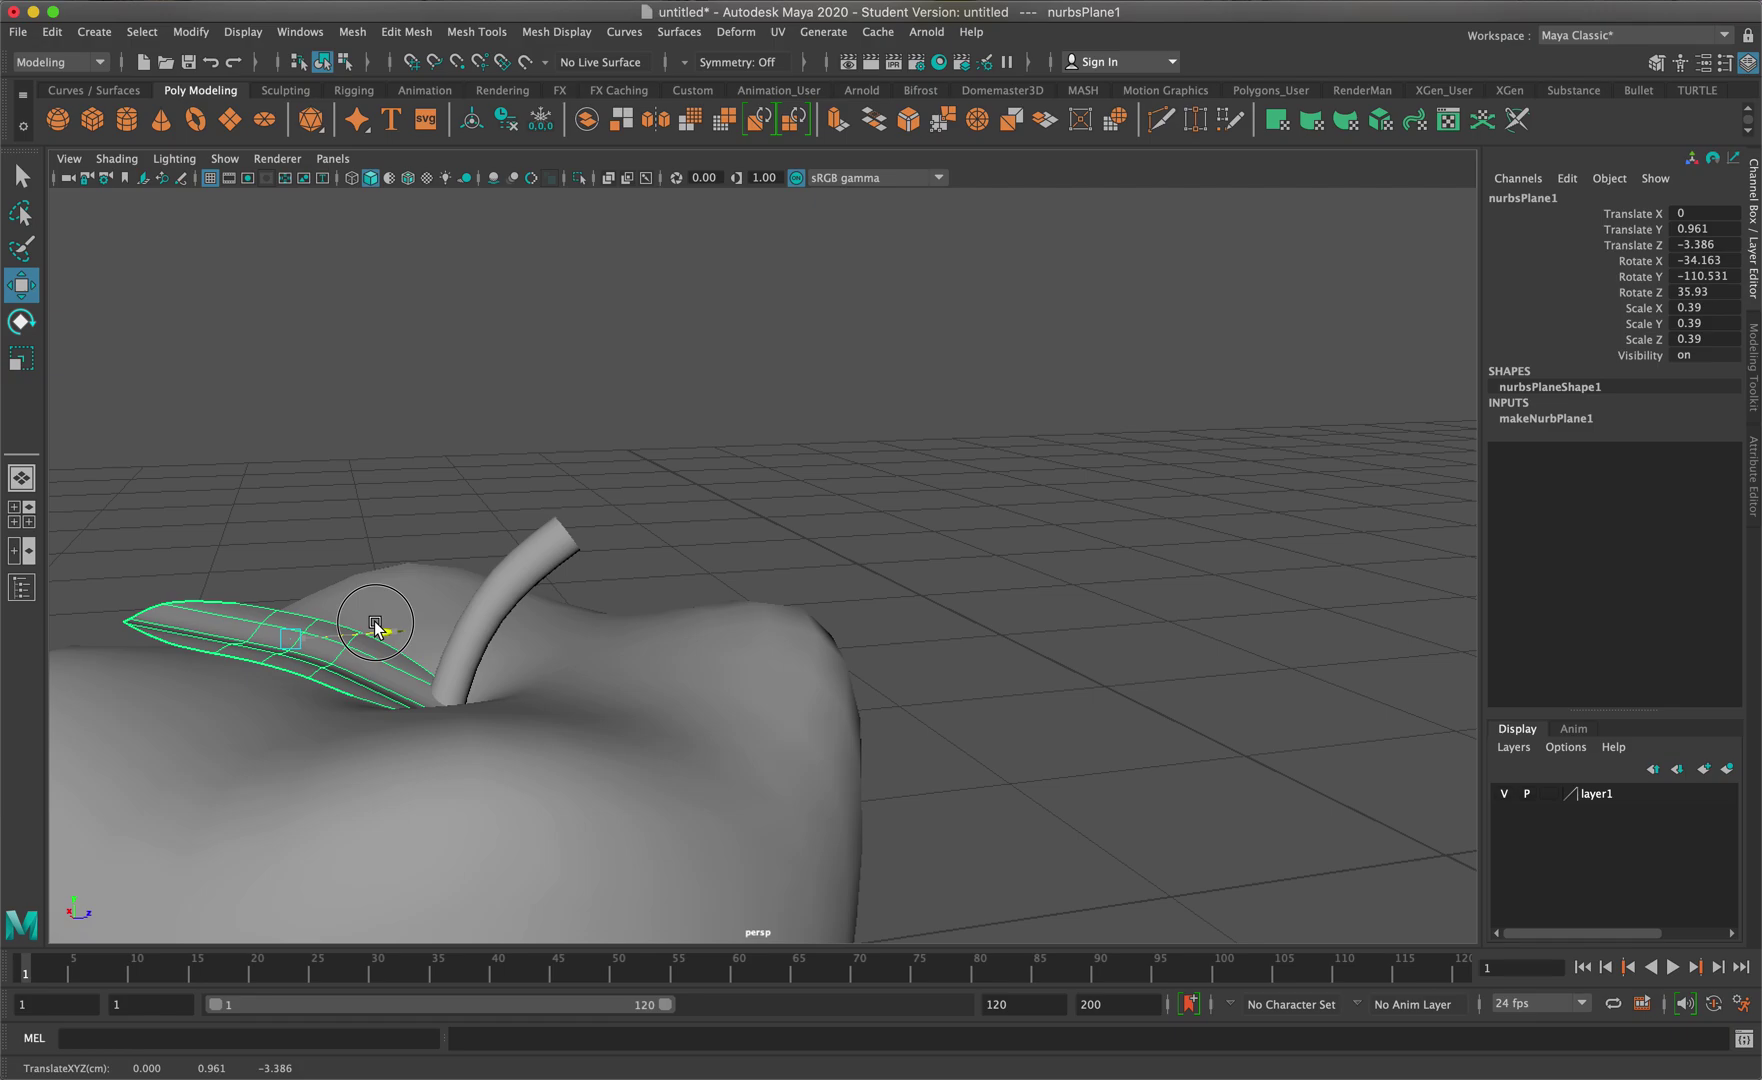
mouse_move(698, 629)
alt+mouse_down()
mouse_move(673, 598)
mouse_move(650, 625)
mouse_move(707, 620)
mouse_move(718, 653)
alt+mouse_up()
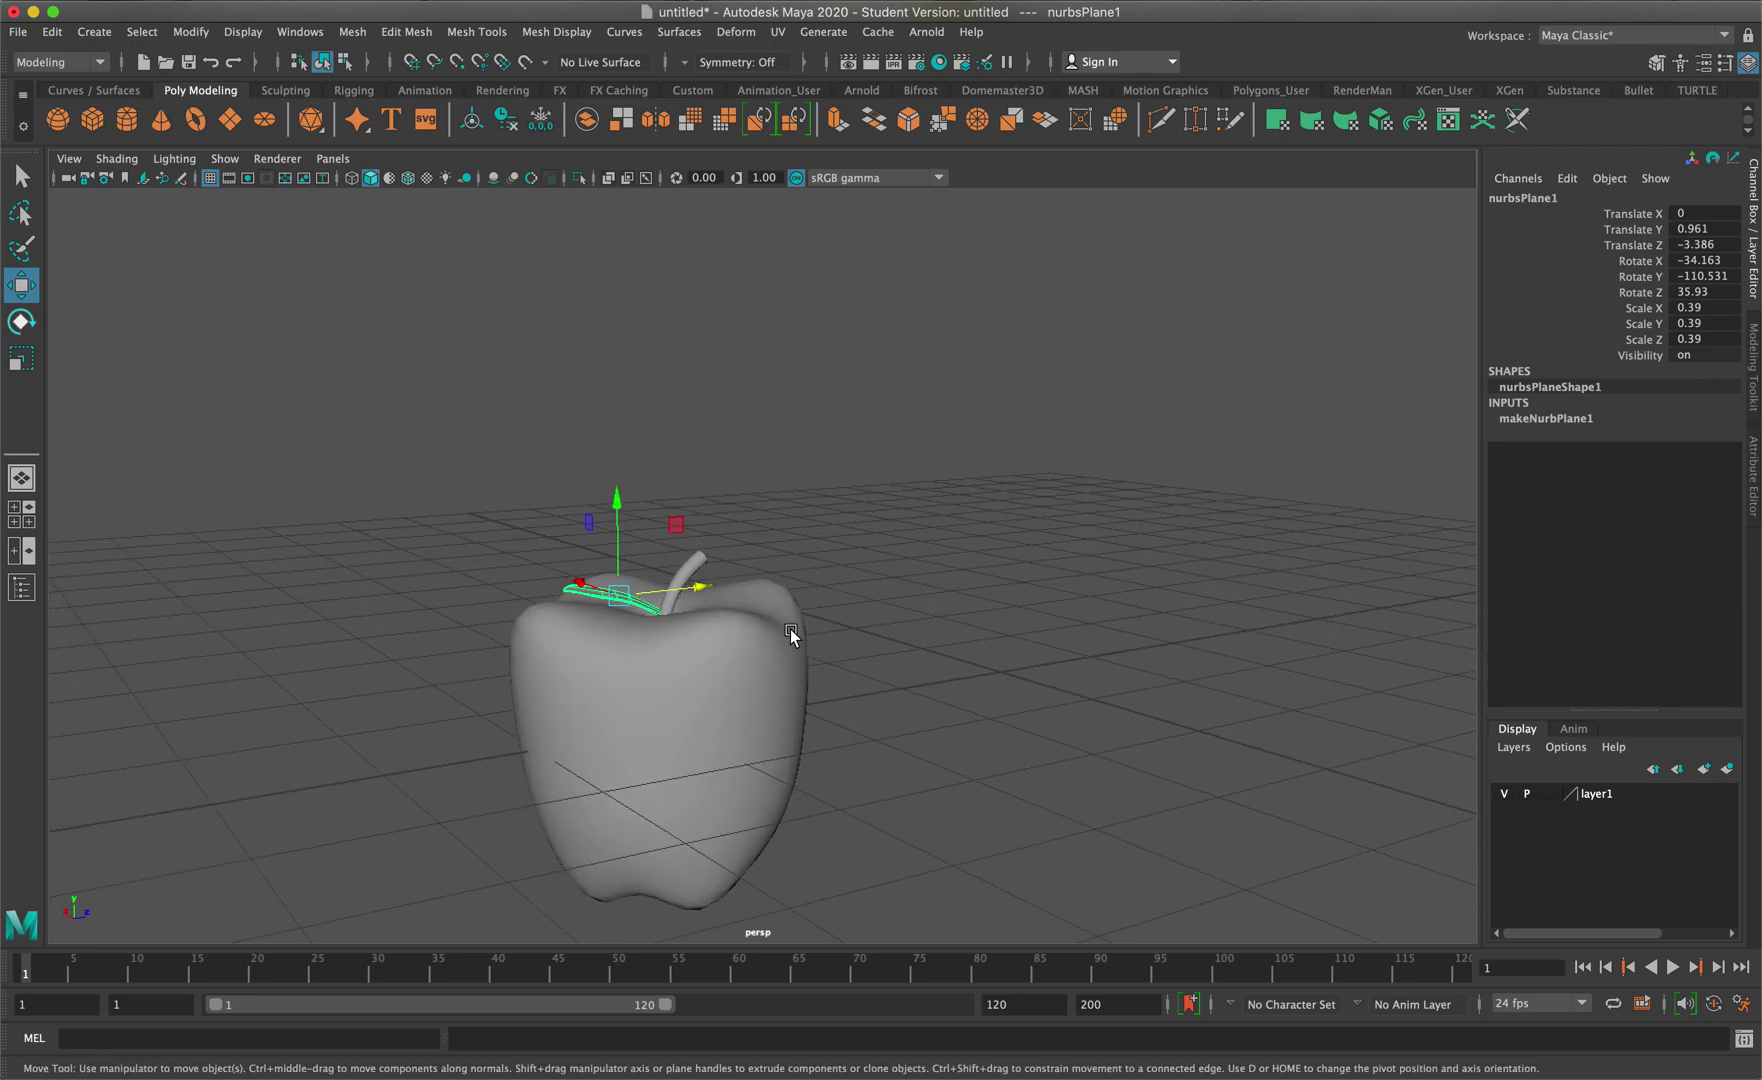
Frame the apple, stem and leaf together, clear the selection and examine the assembled model in the perspective view
click(735, 683)
drag(965, 788, 446, 459)
key(f)
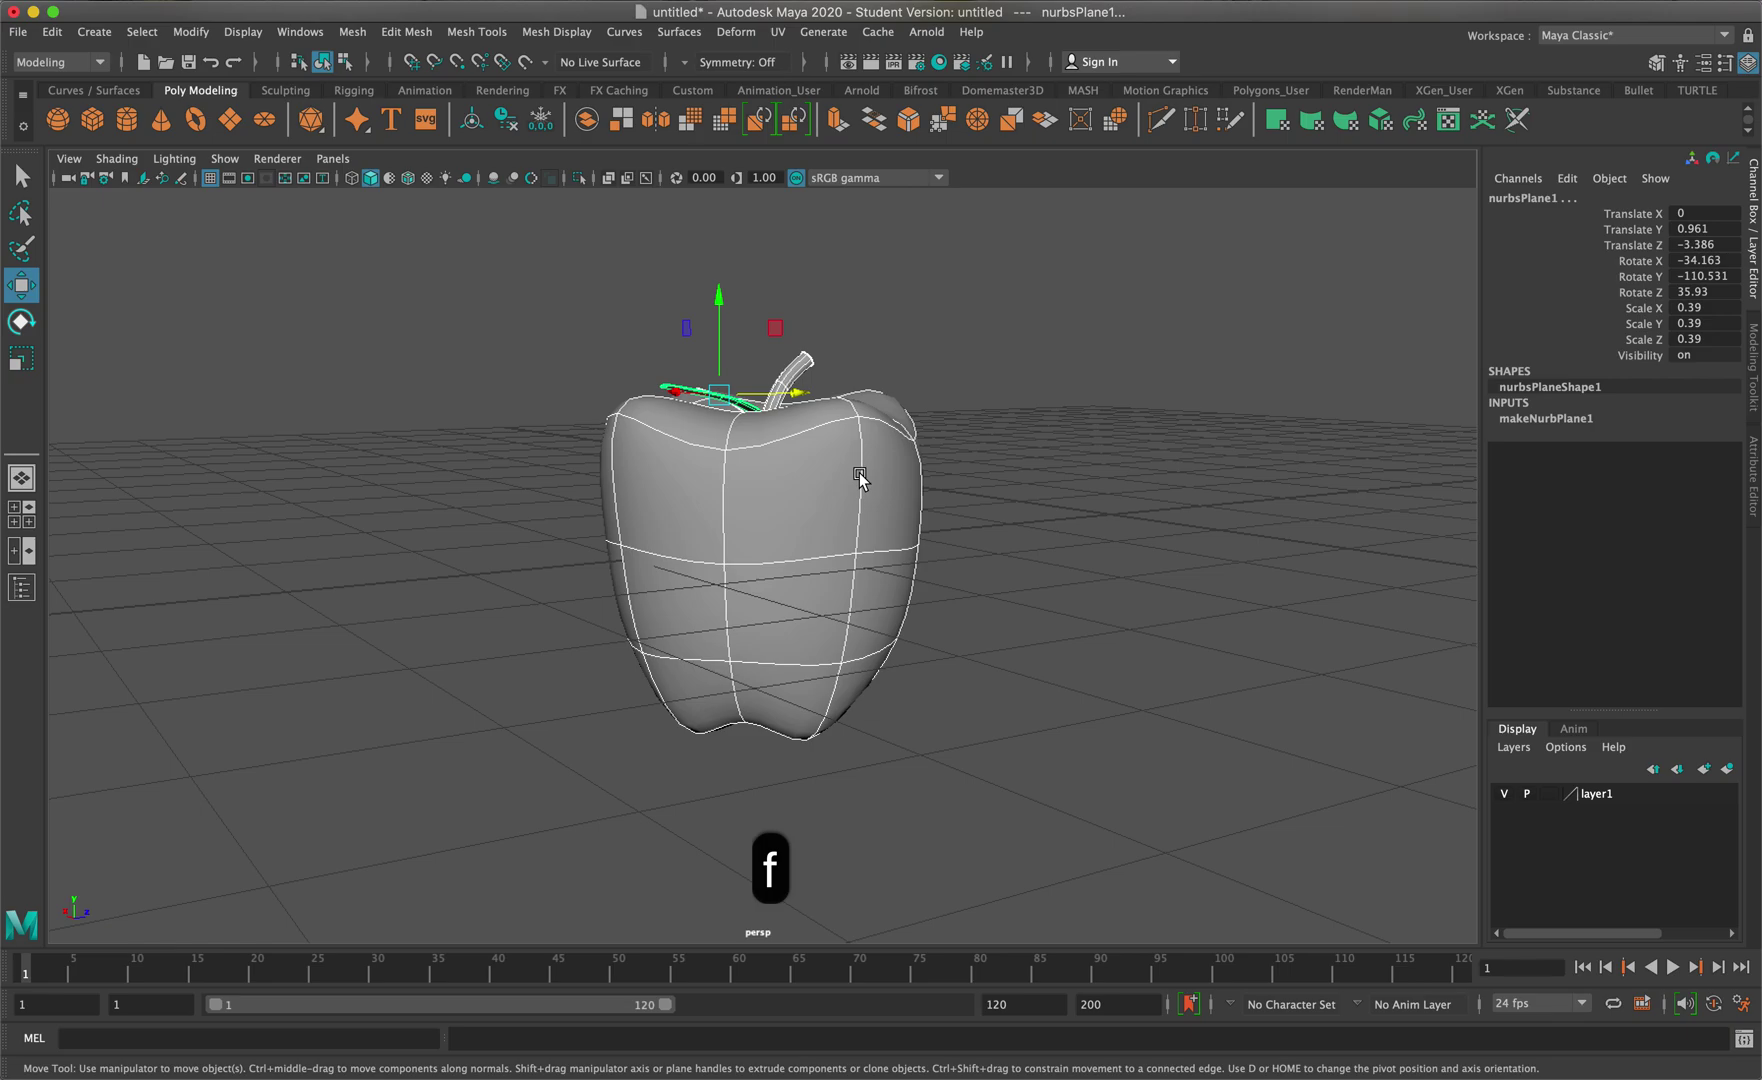
key(q)
right_drag(859, 474, 893, 455)
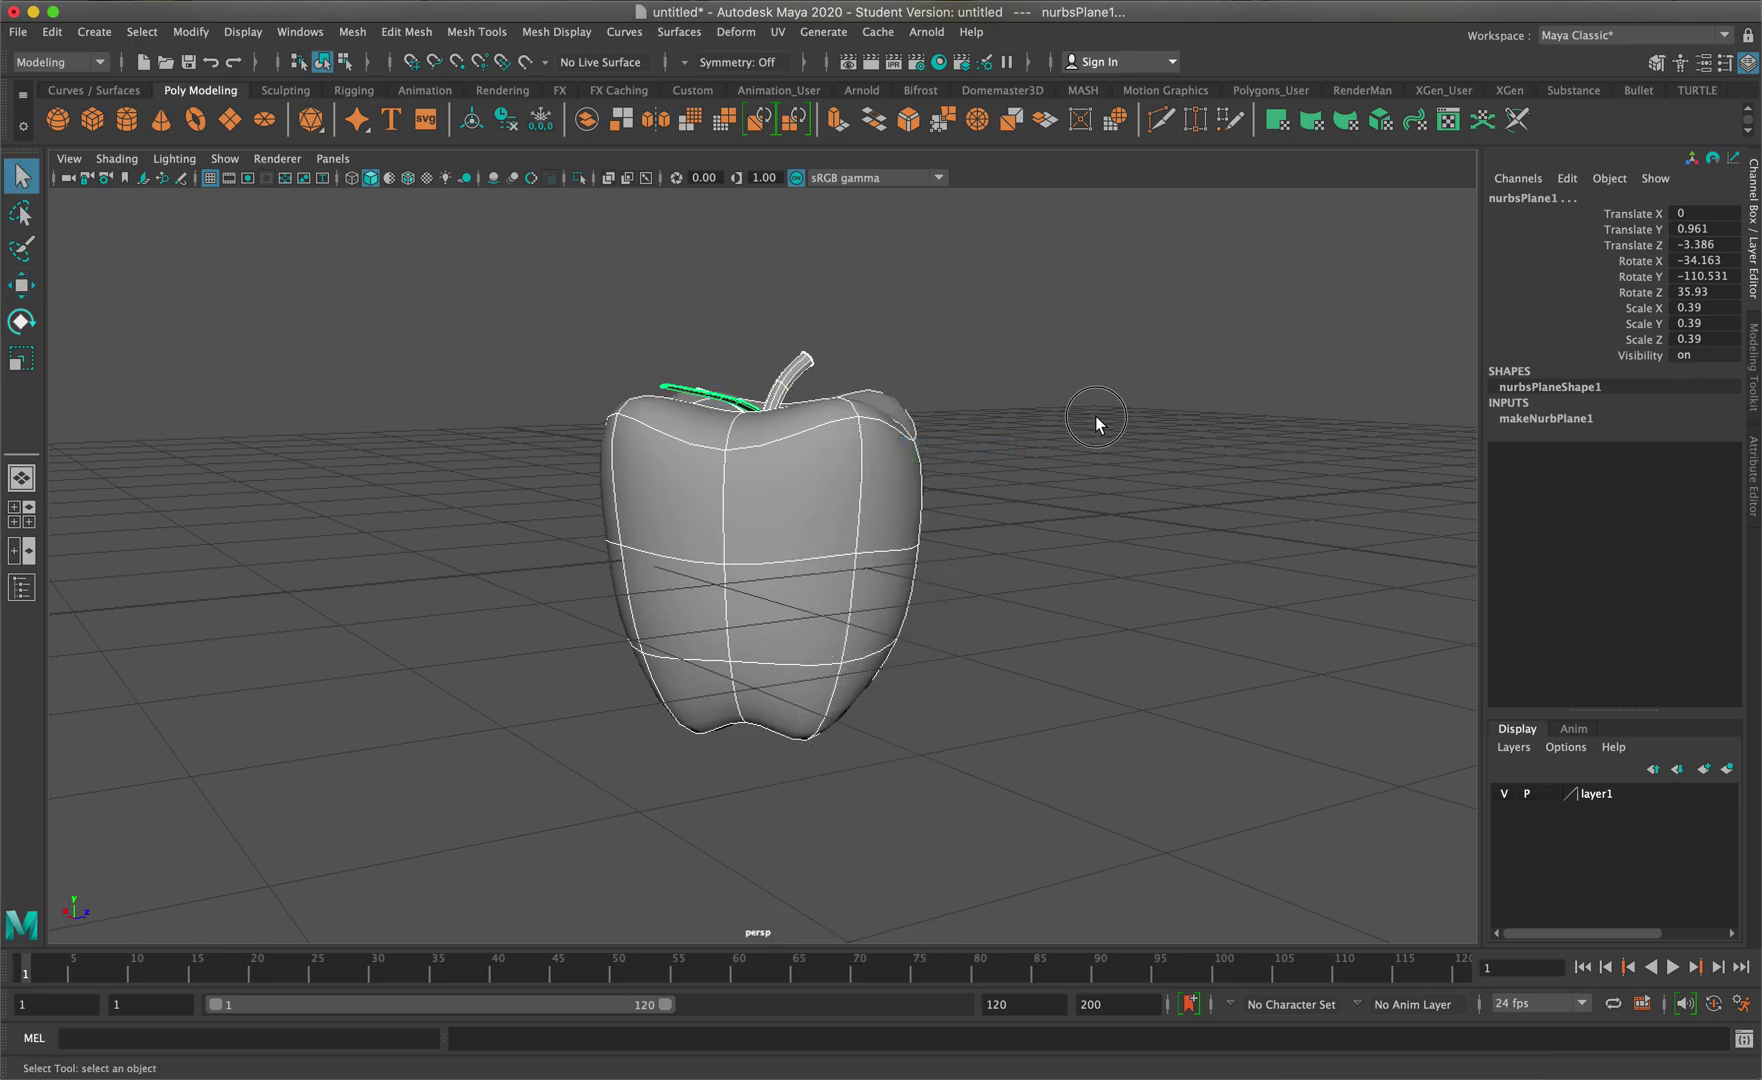
click(1094, 416)
mouse_move(1094, 424)
alt+mouse_down()
mouse_move(1065, 452)
mouse_move(1003, 456)
mouse_move(1066, 440)
alt+mouse_up()
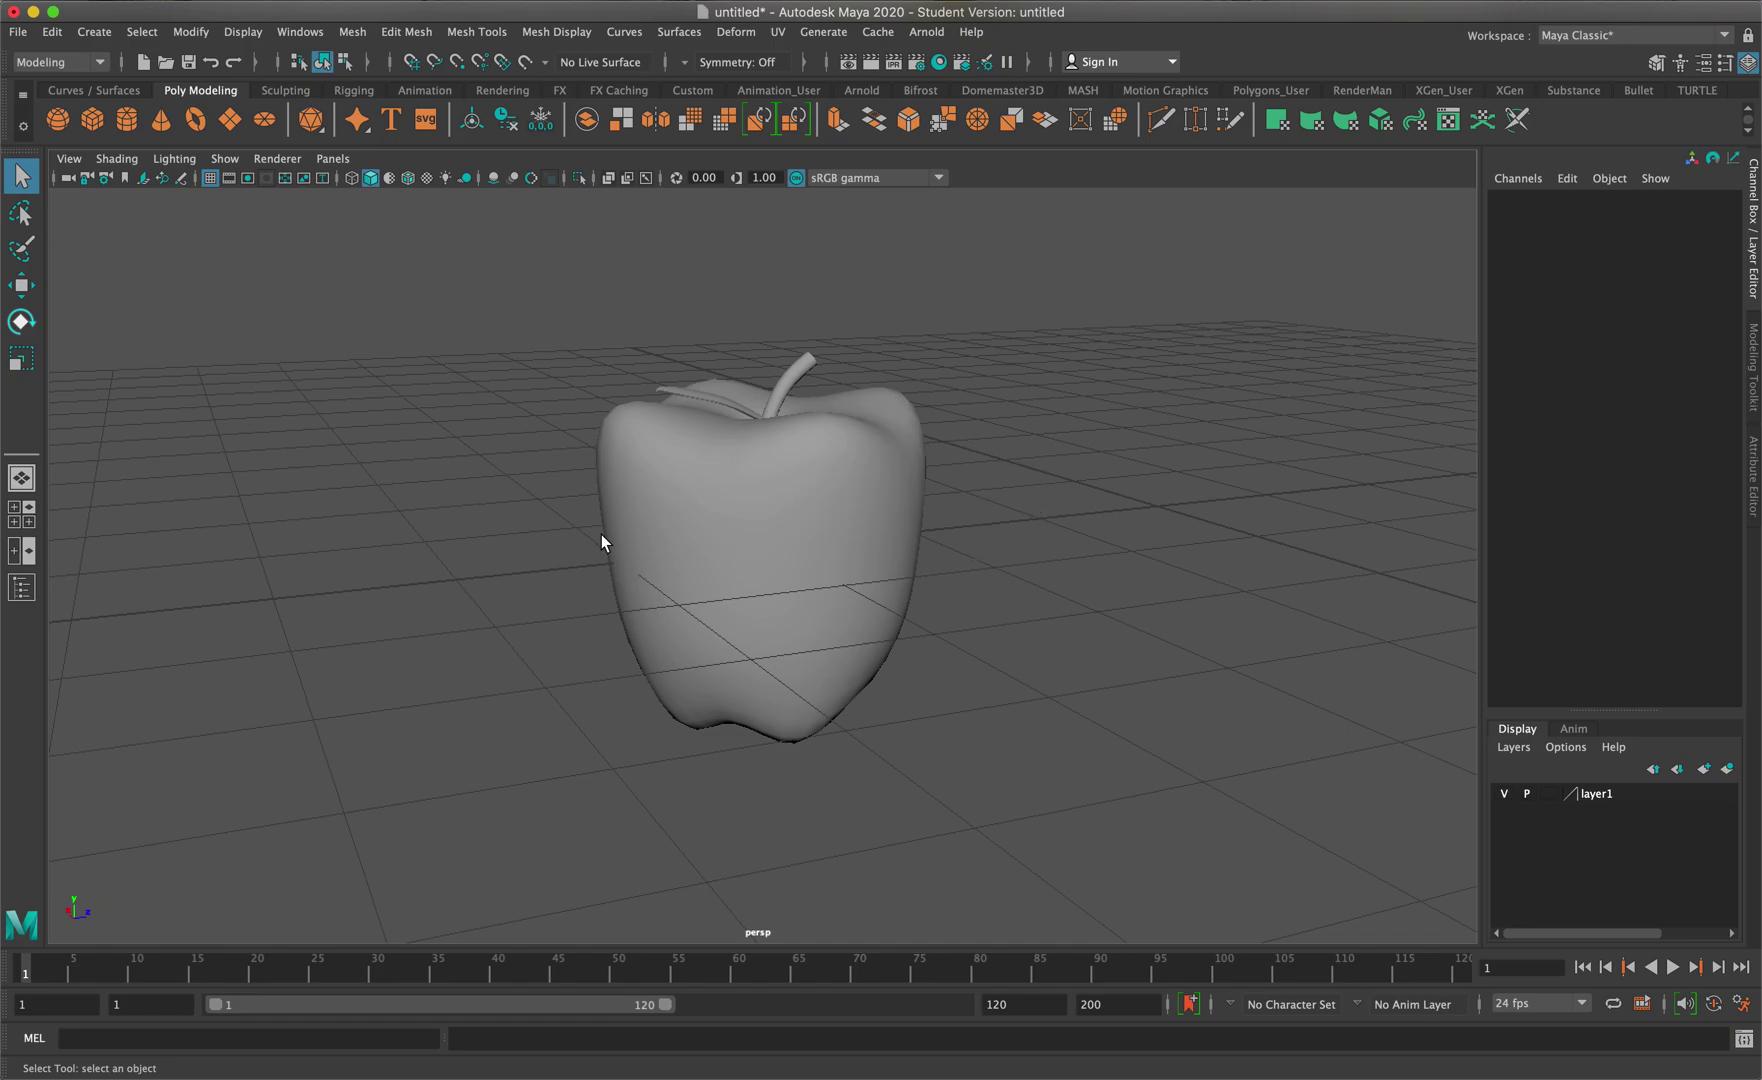
scroll(731, 484, up, 2)
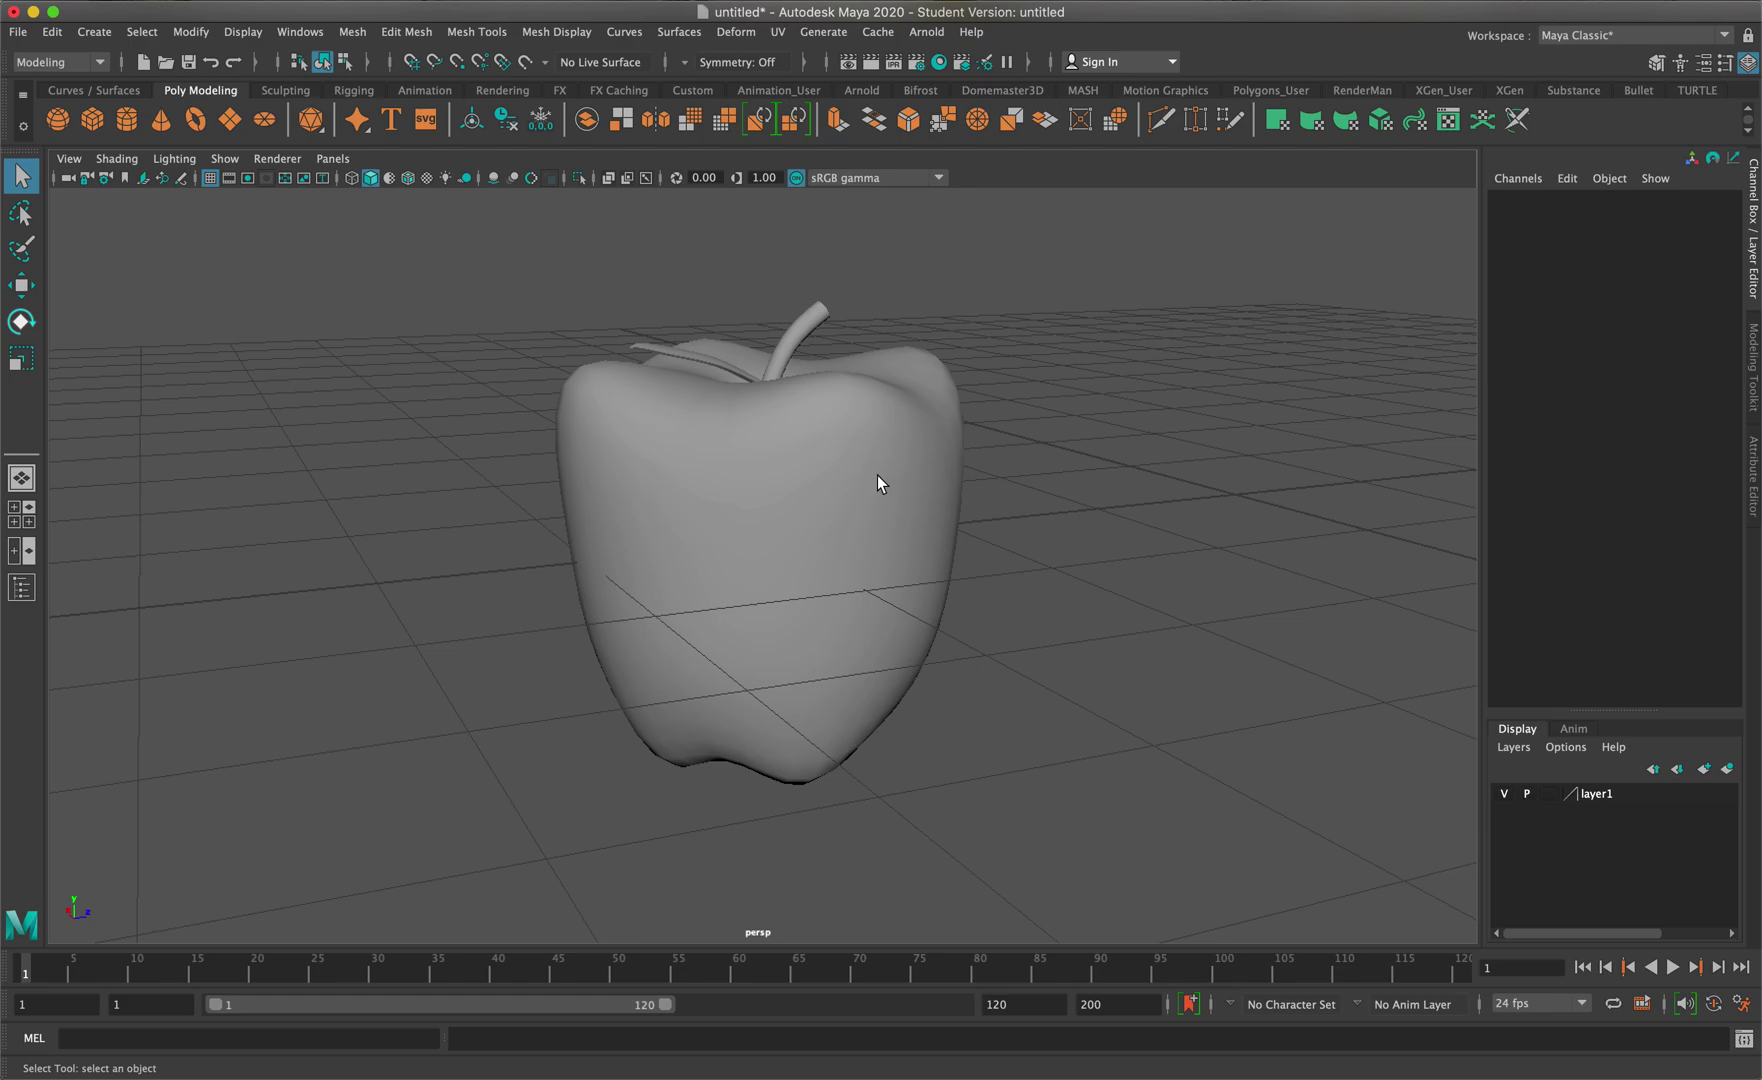
Parent the leaf and the stem to the apple body, then clear the selection
click(676, 354)
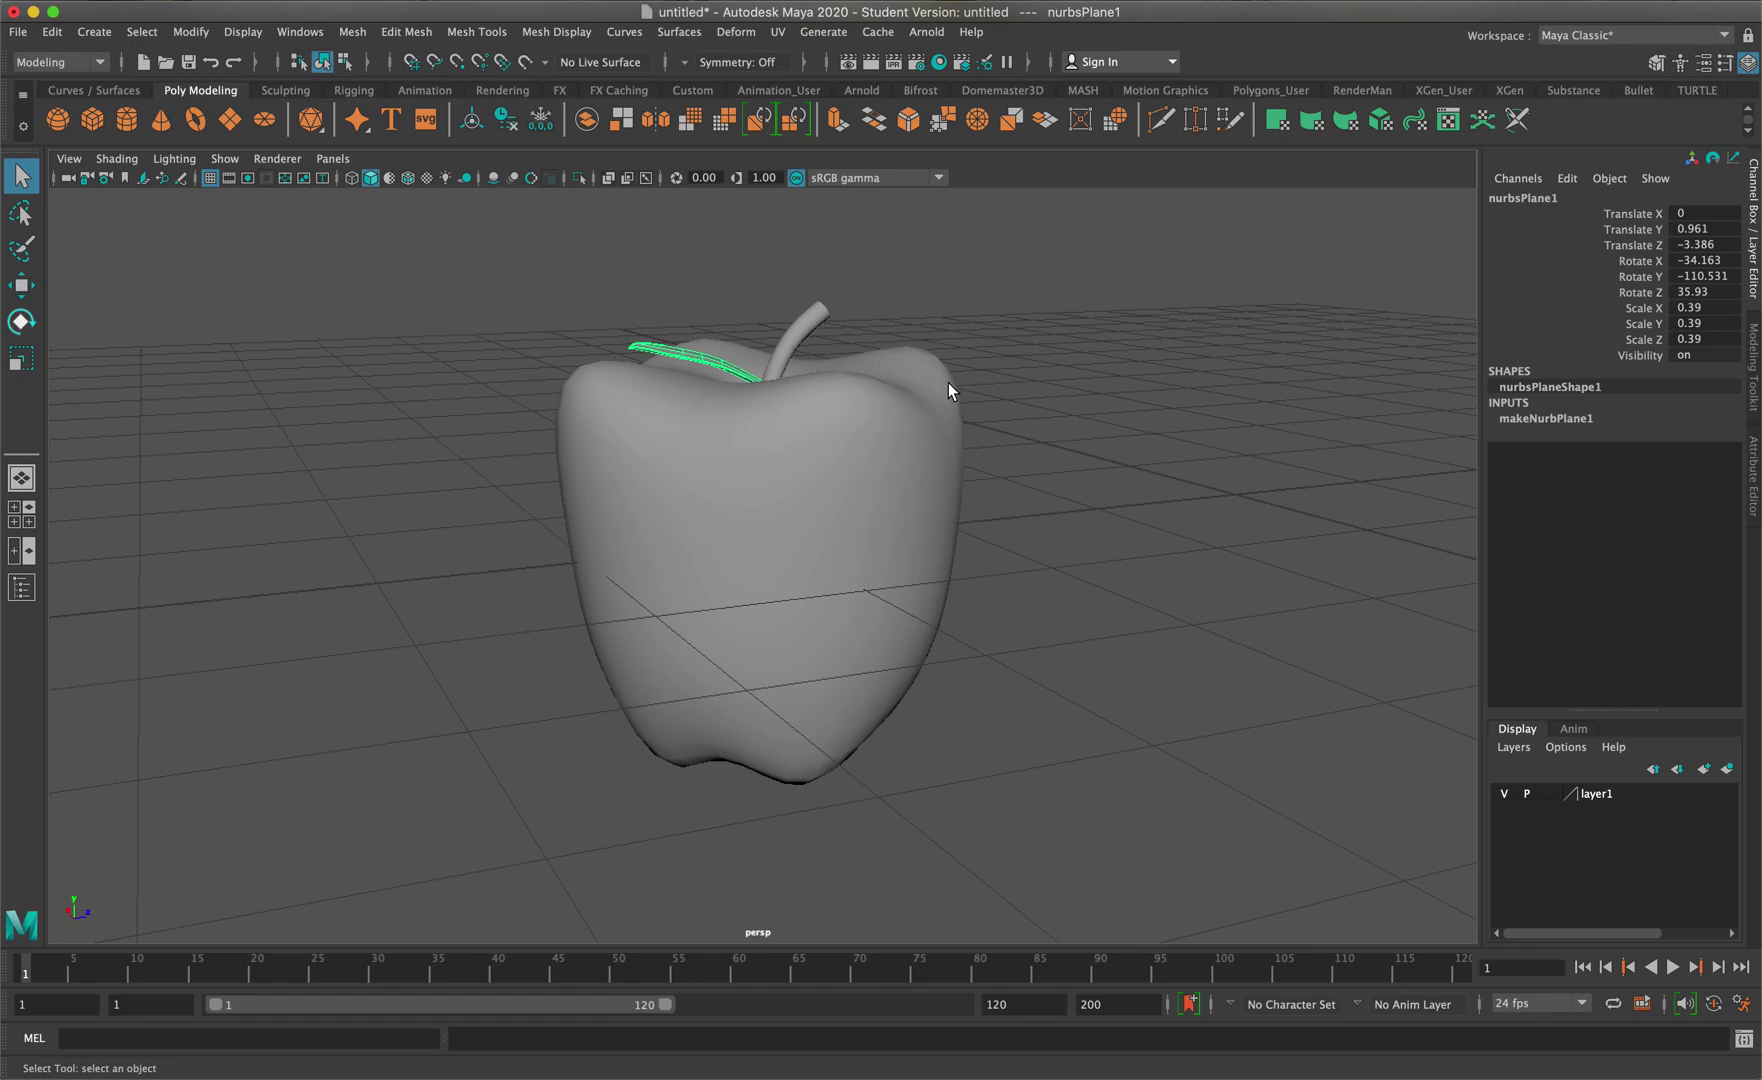
alt+drag(1026, 440, 1032, 459)
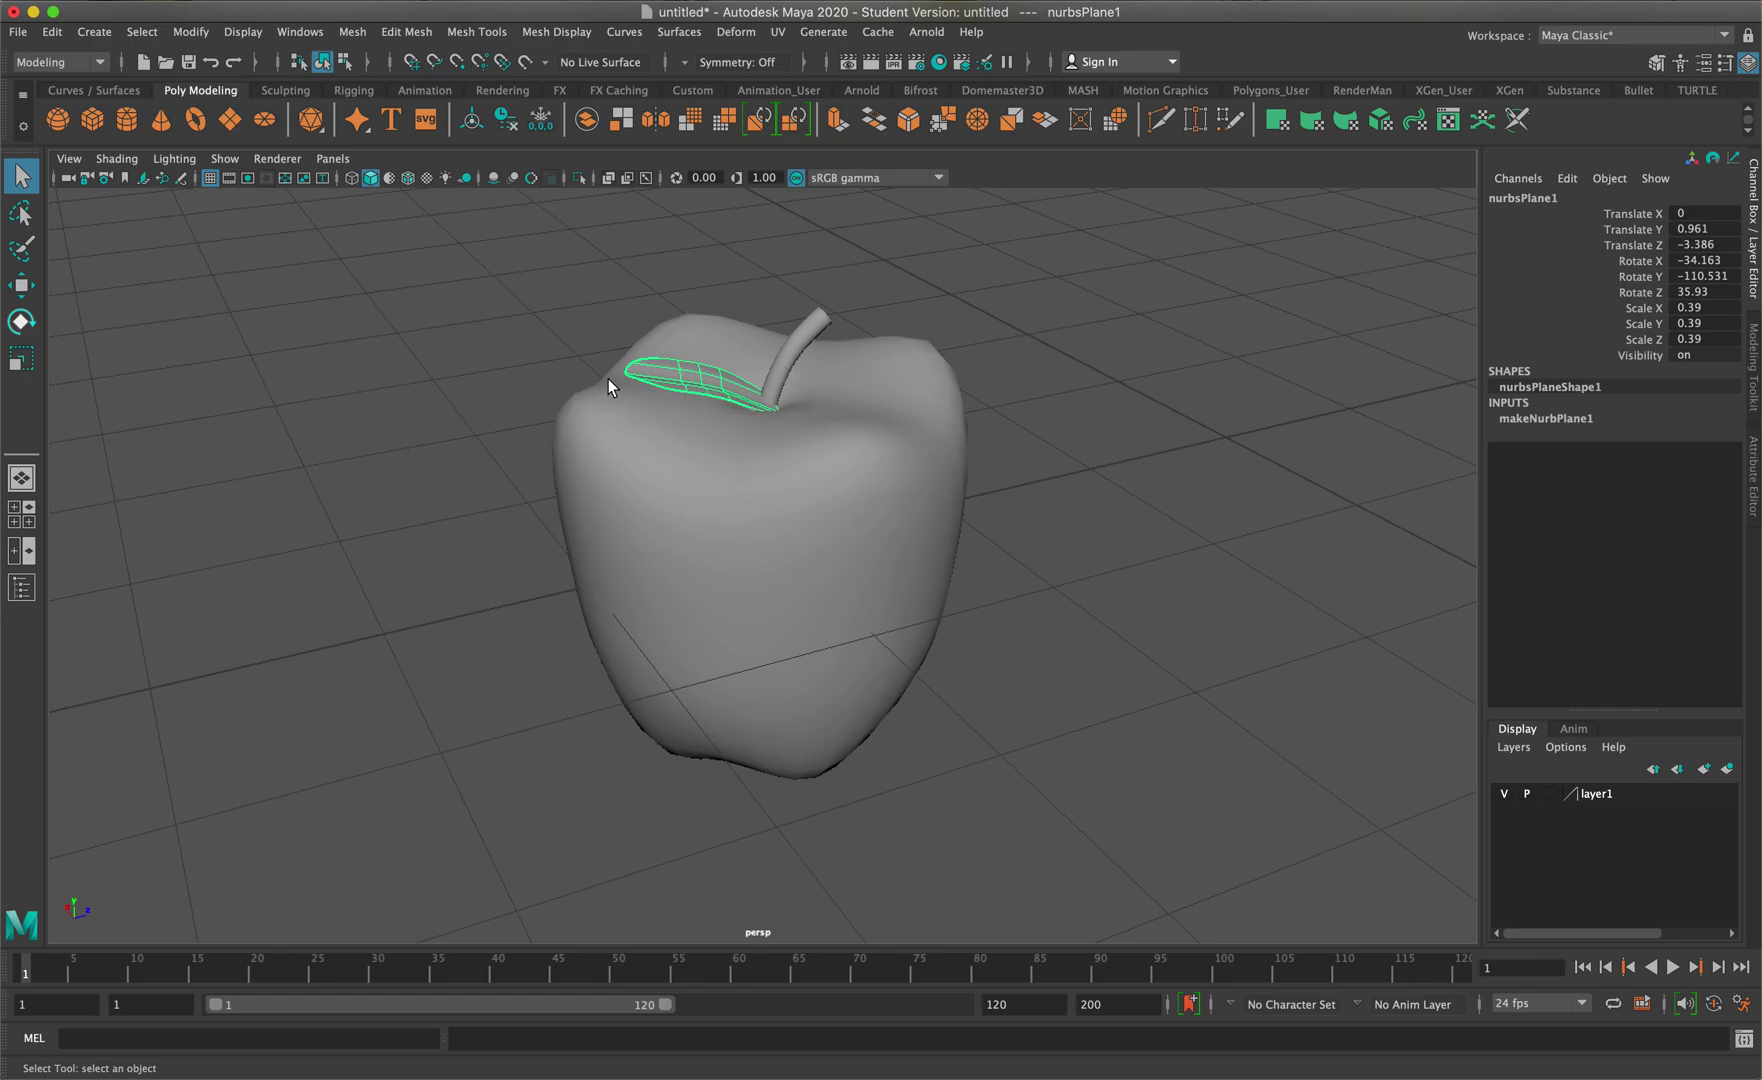
click(792, 350)
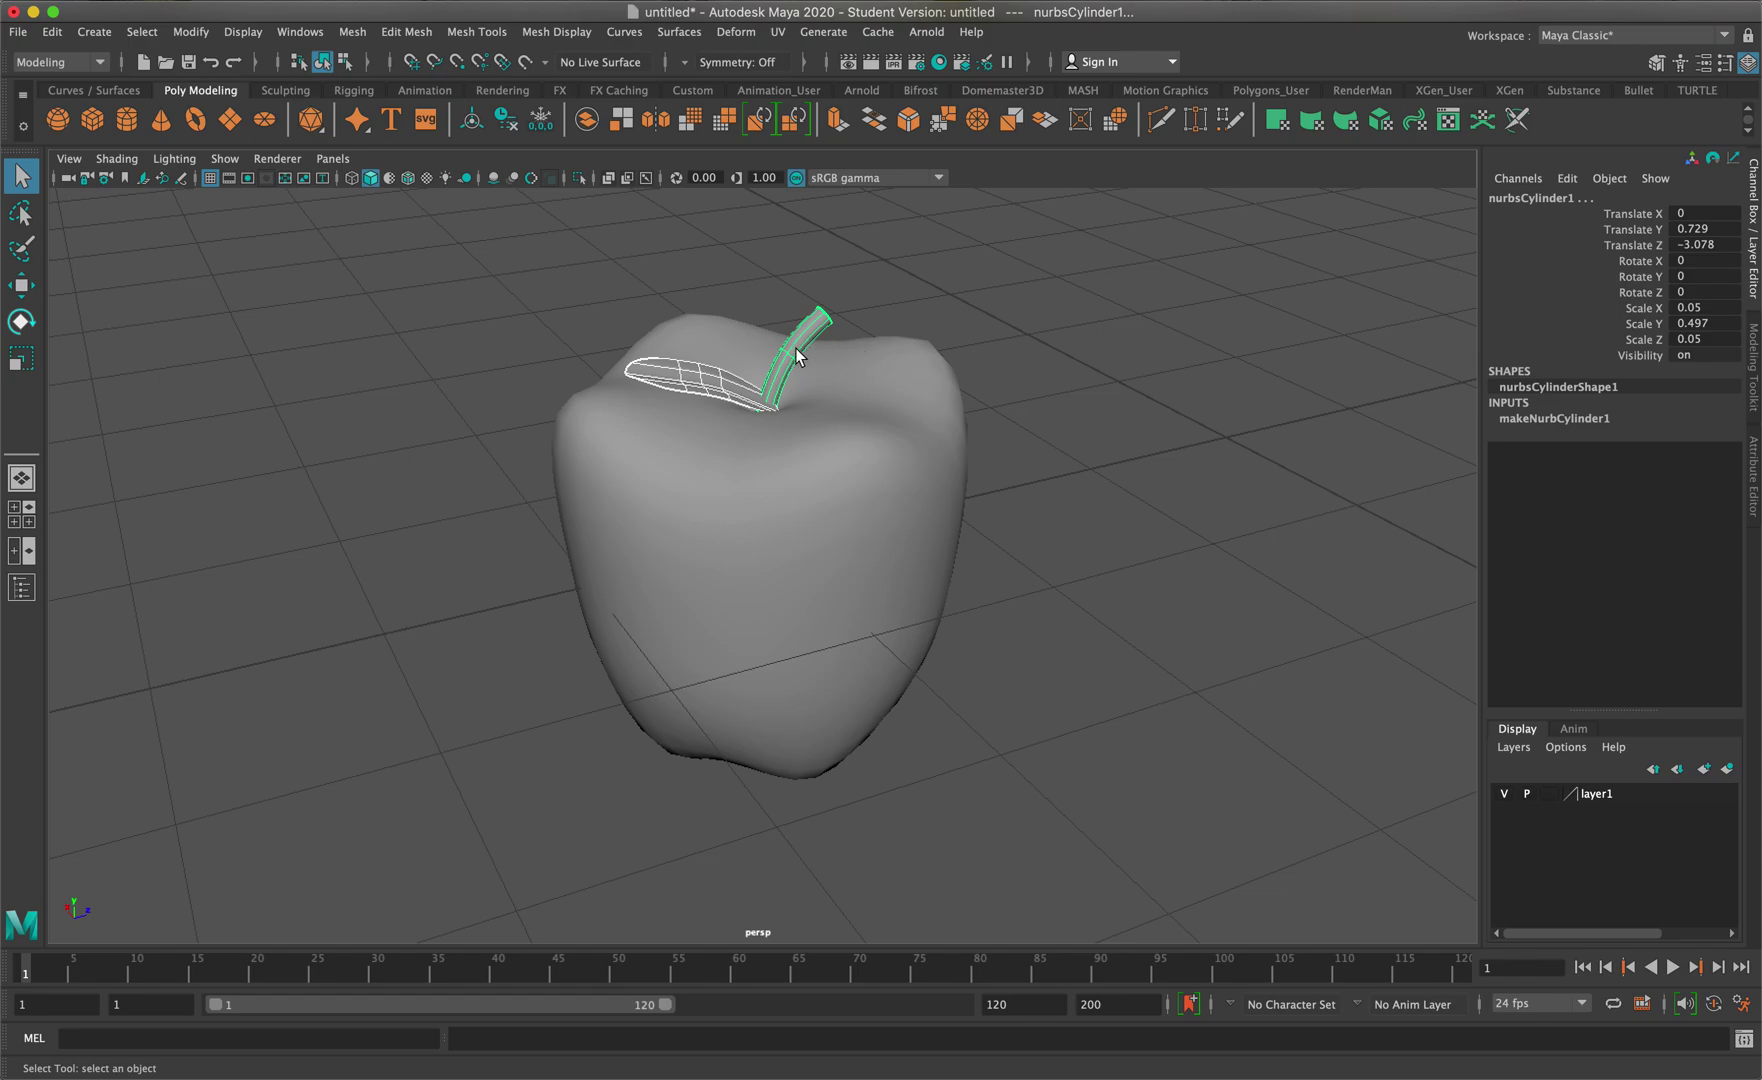
click(880, 455)
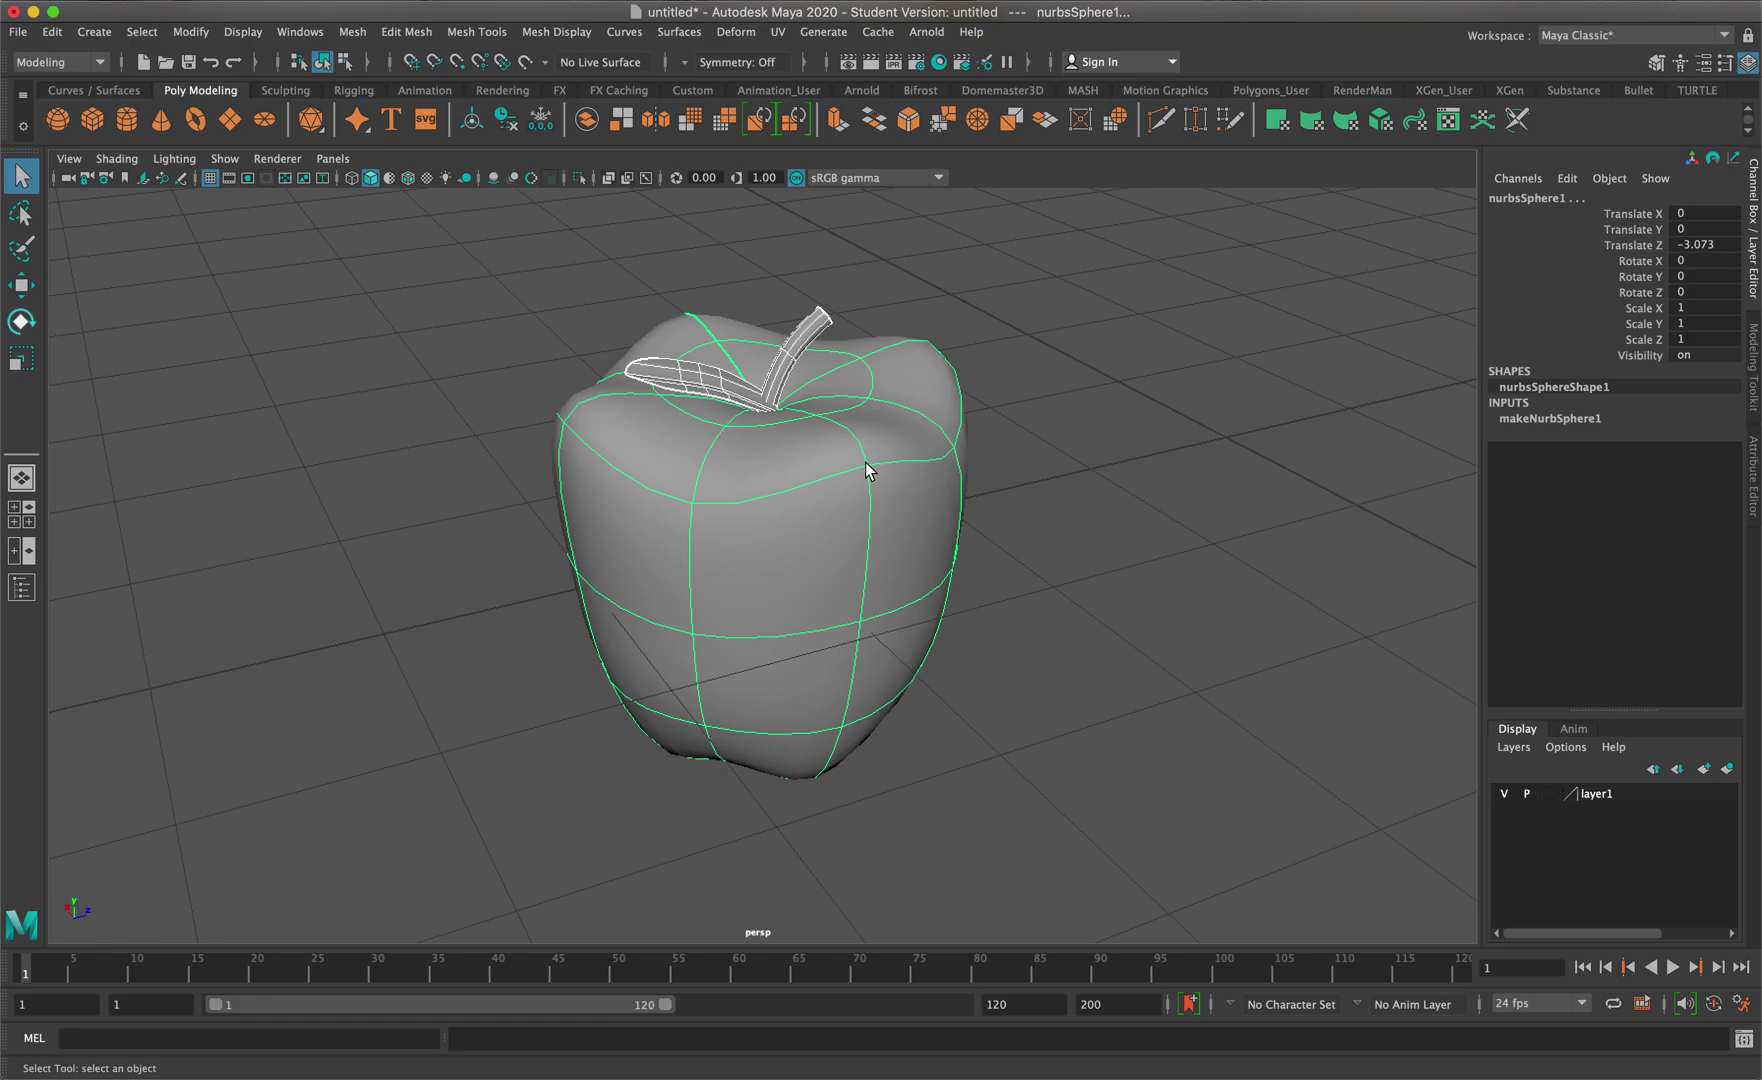
key(p)
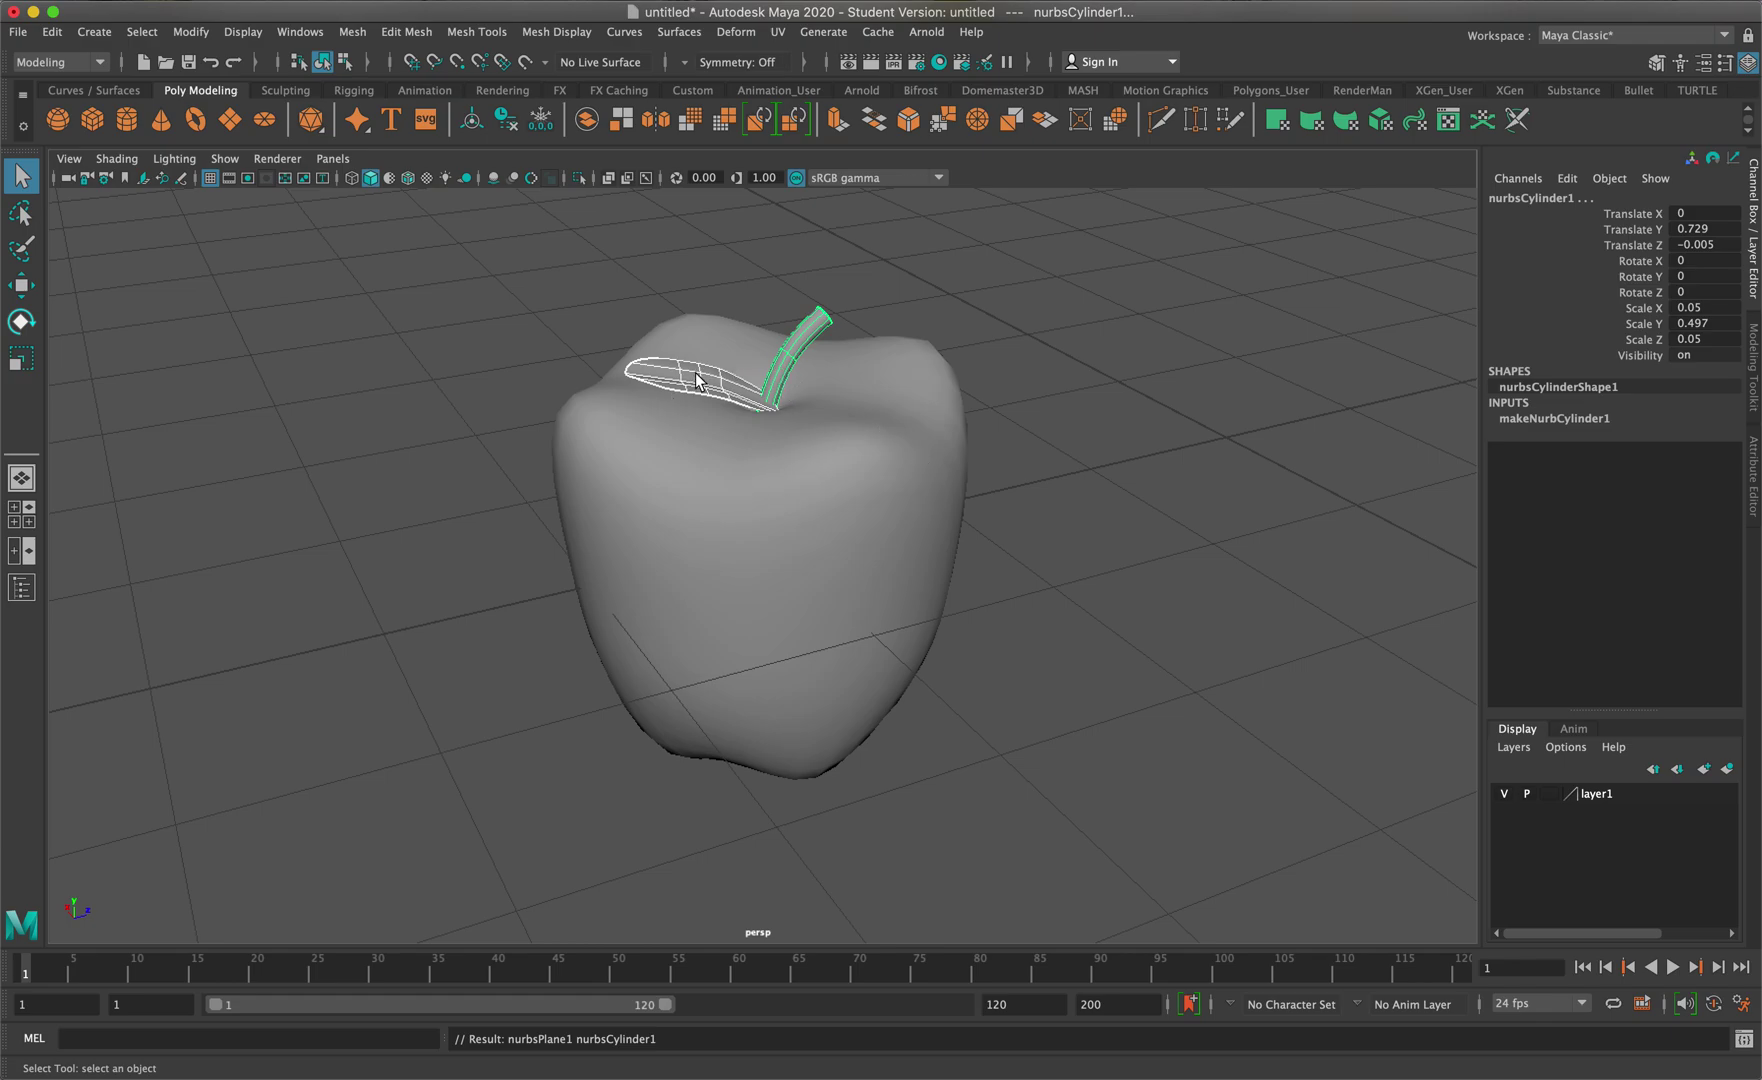
click(1118, 414)
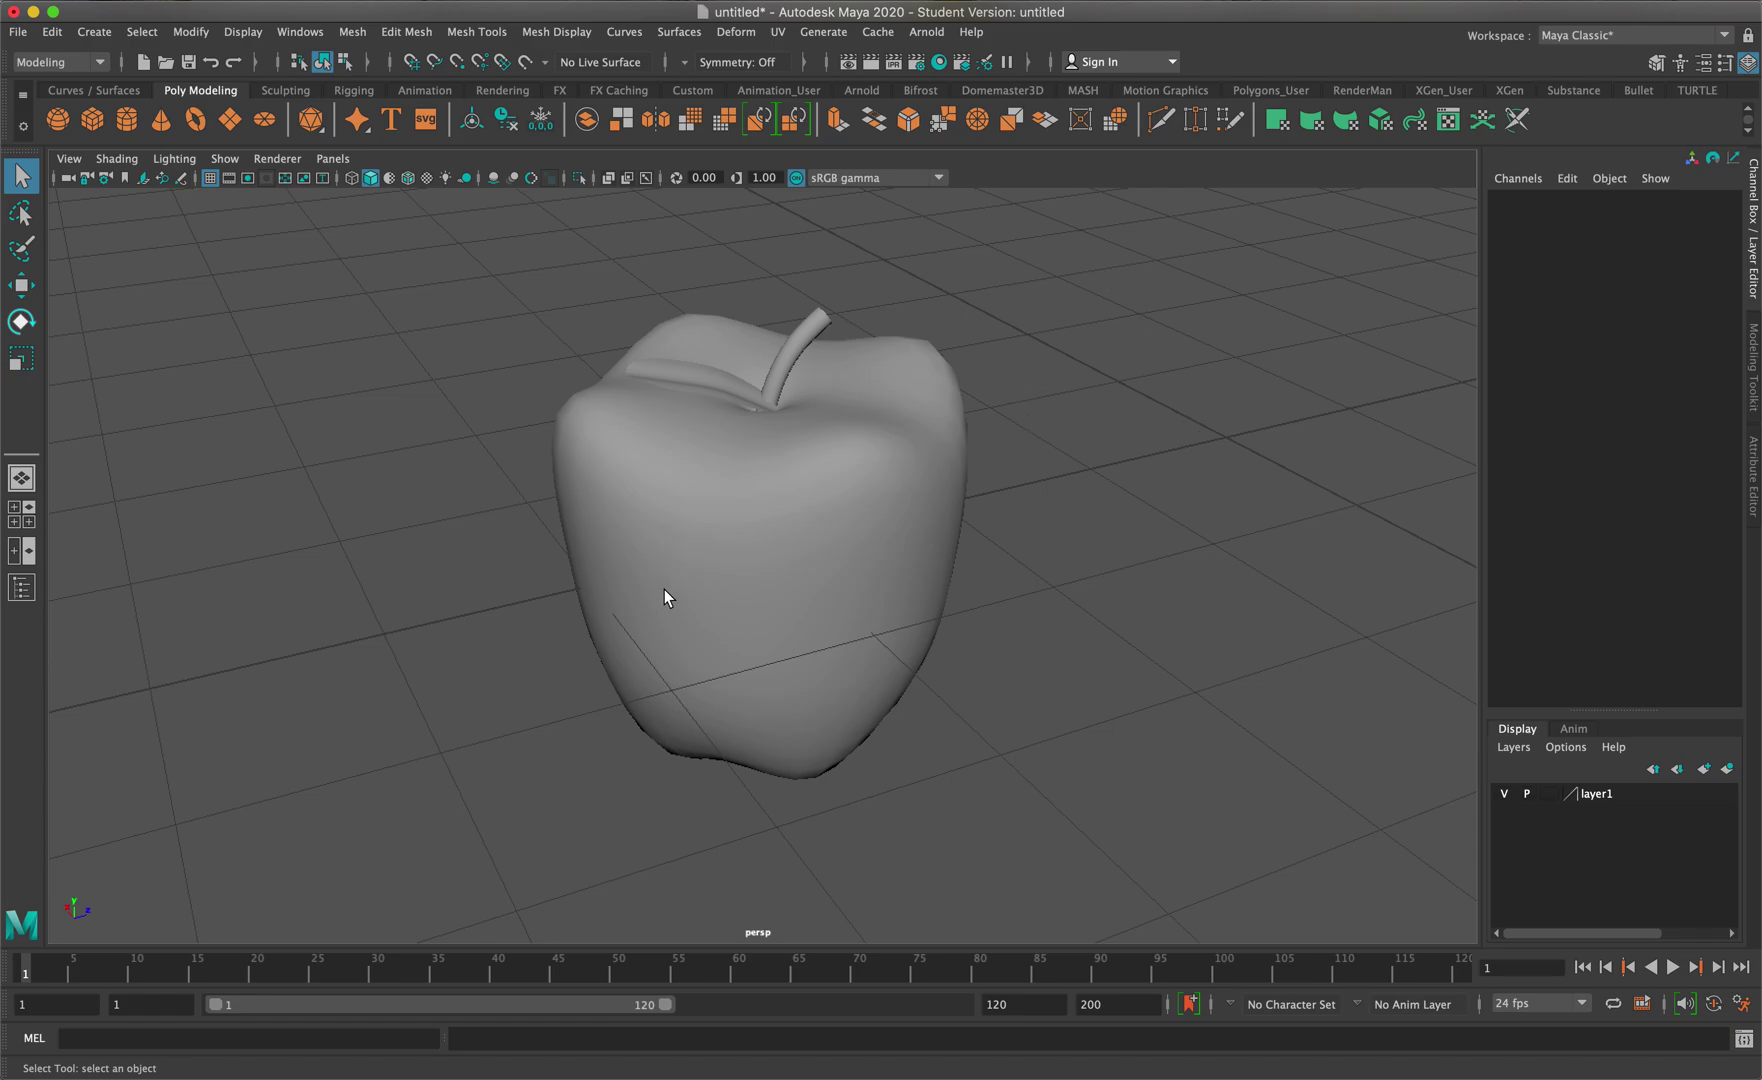
Test the parenting by moving, rotating and scaling the apple body, undoing each transform
click(716, 572)
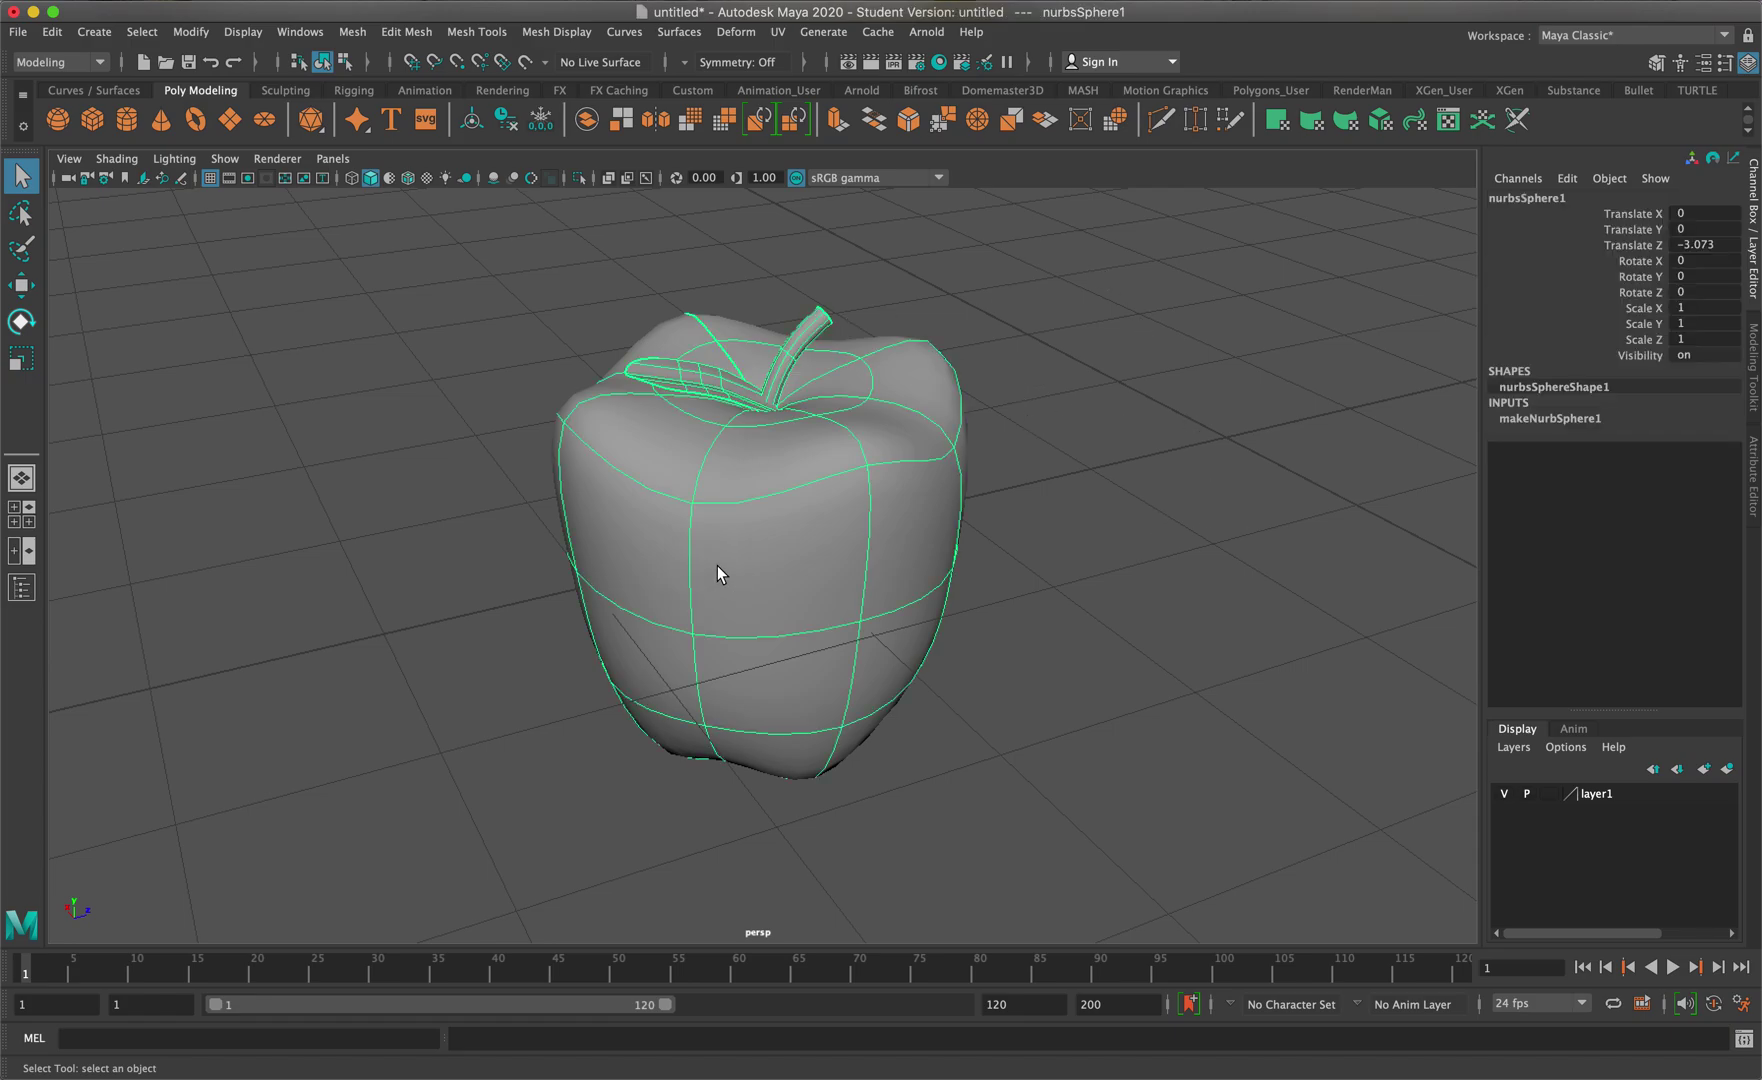
key(w)
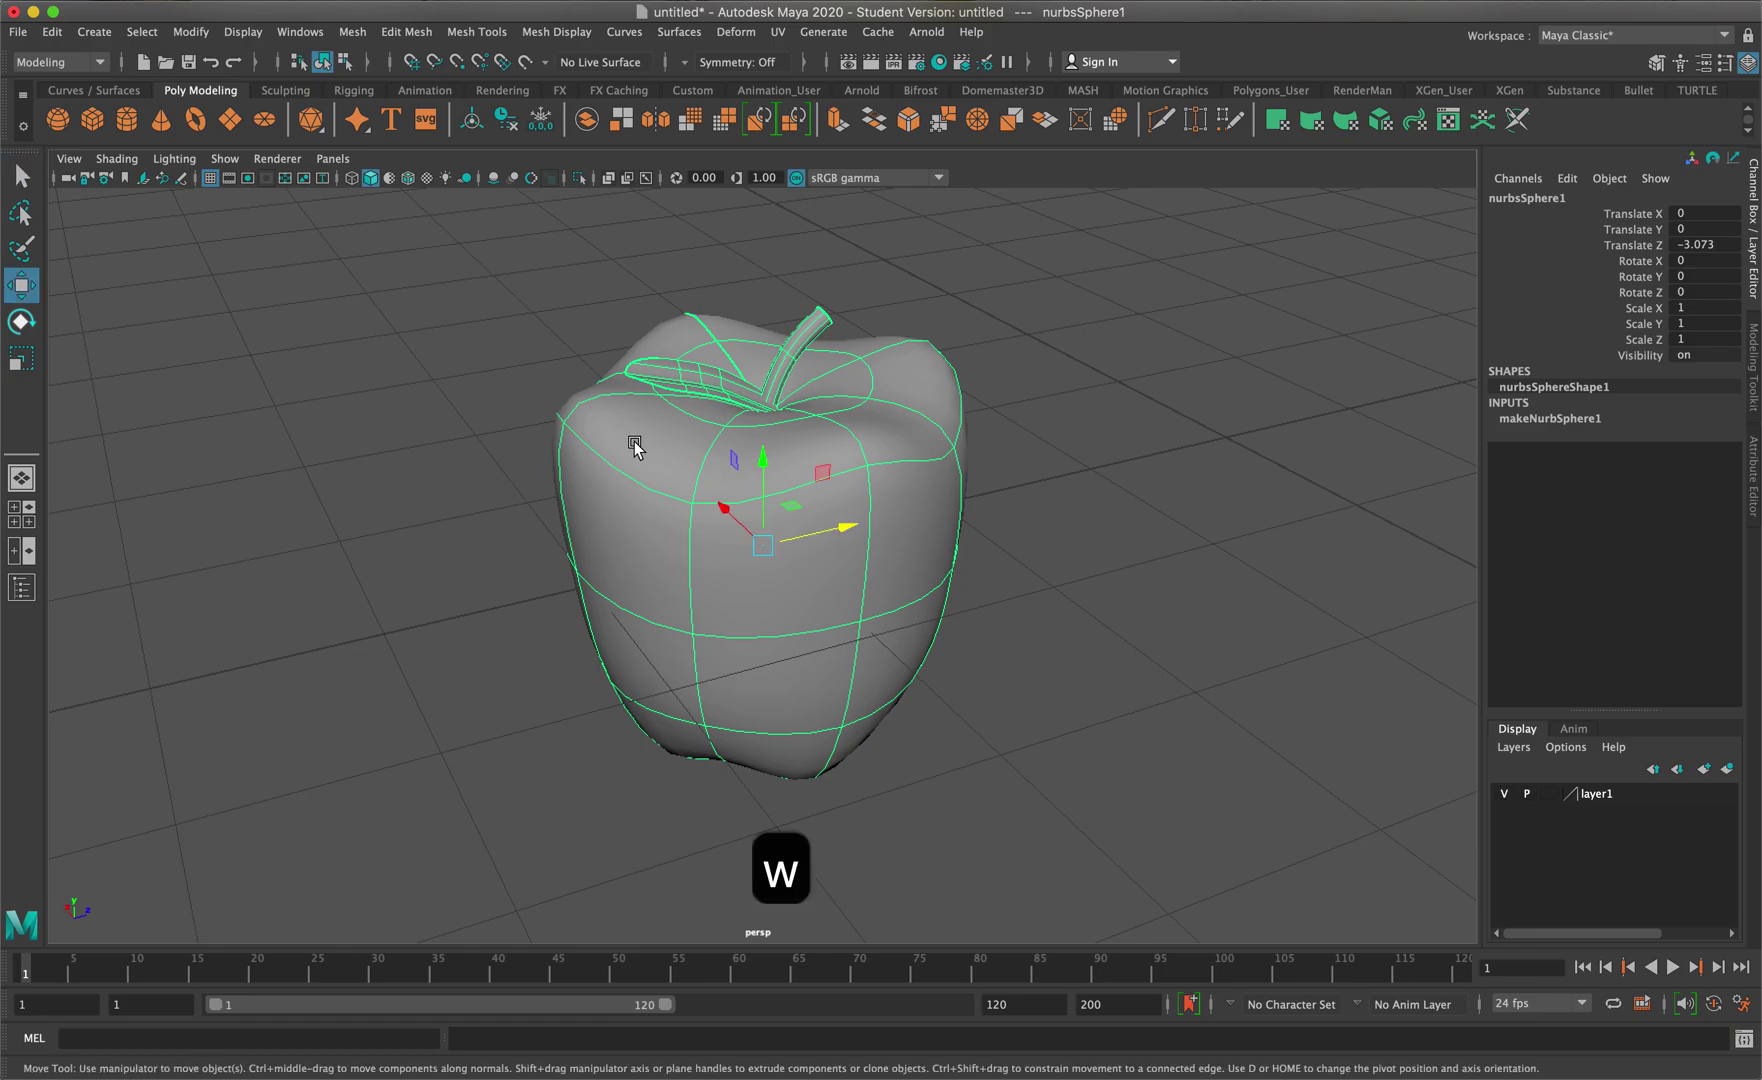
drag(838, 515, 991, 420)
key(super+z)
key(e)
drag(805, 547, 814, 493)
key(super+z)
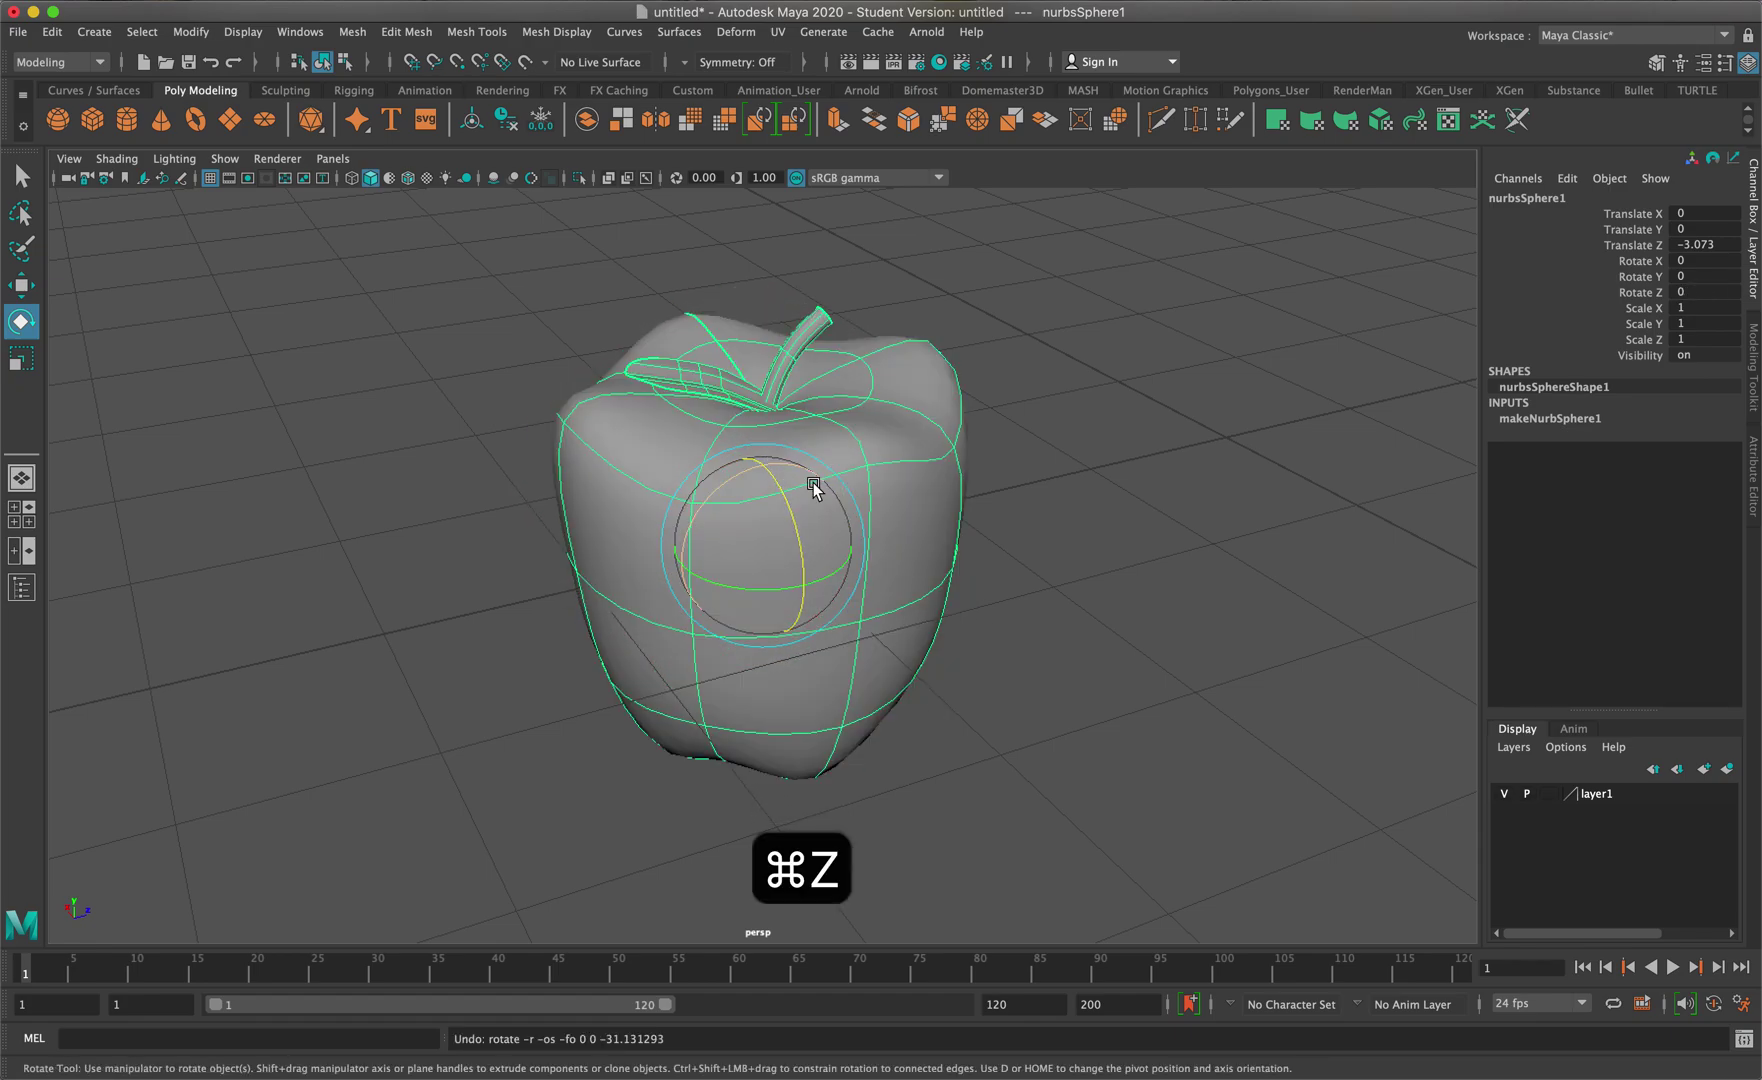
key(e)
key(r)
drag(765, 545, 802, 507)
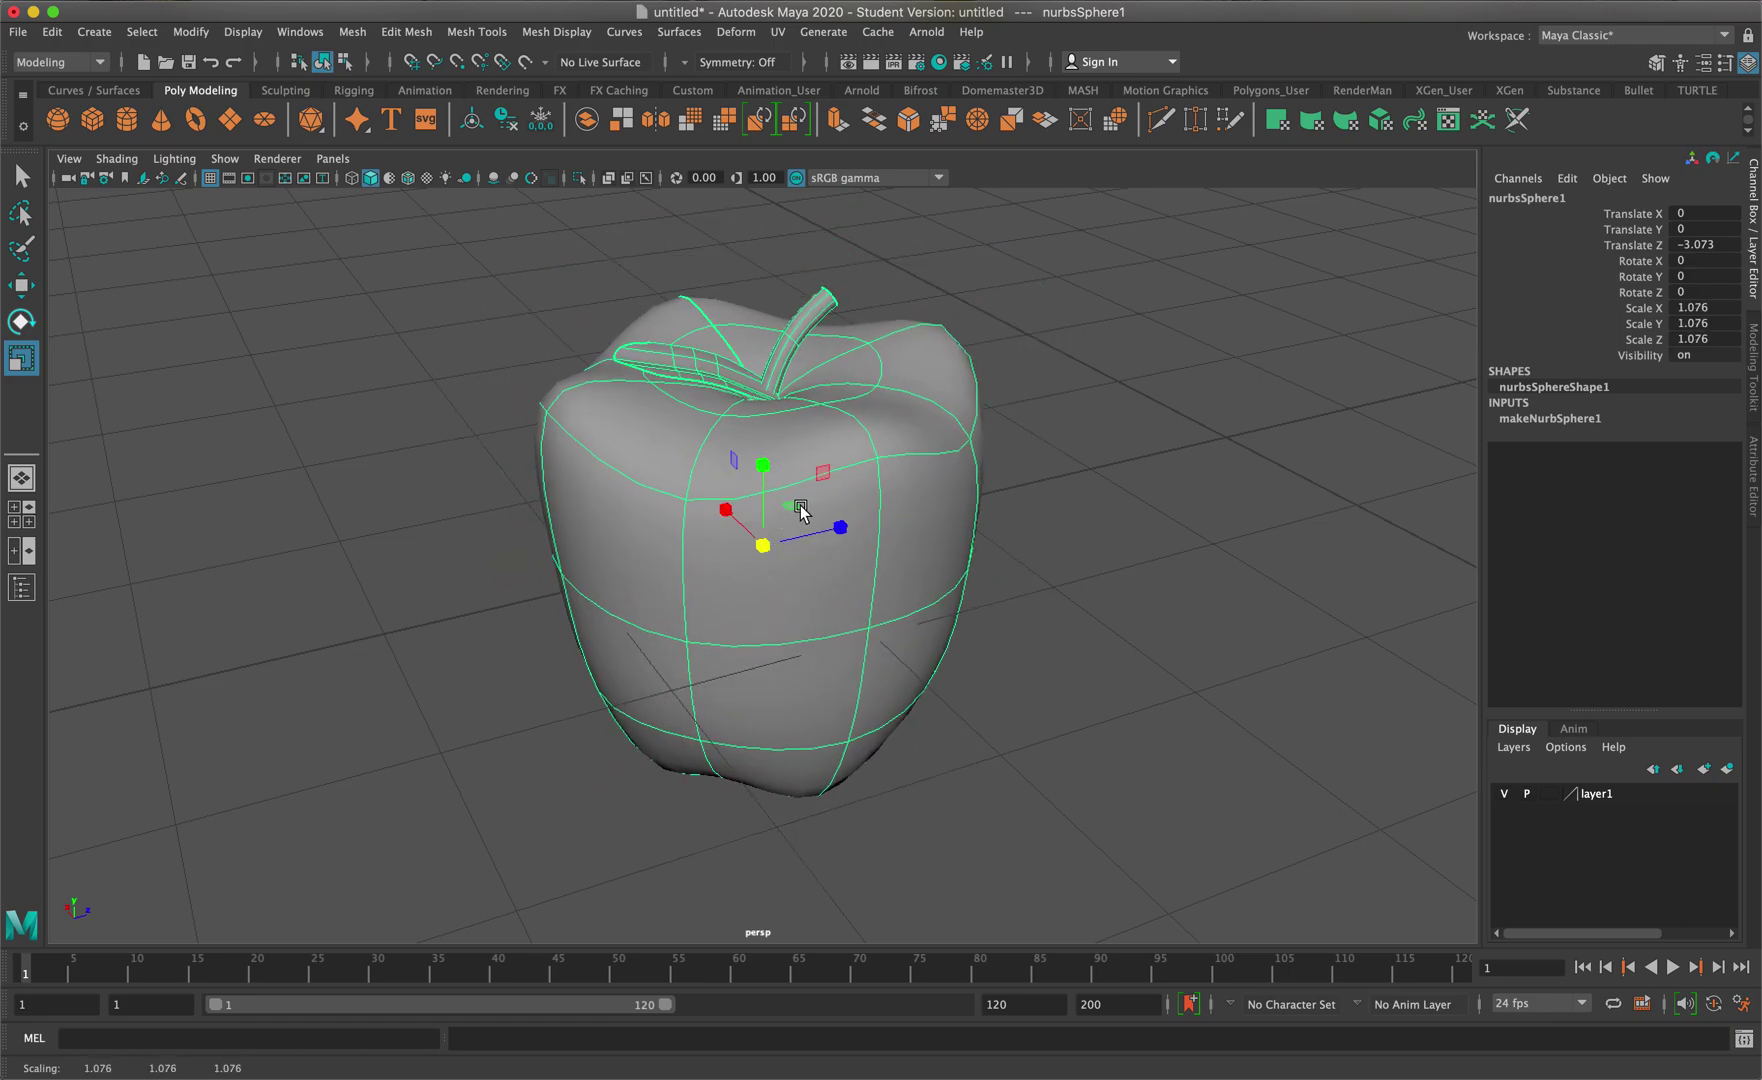
key(super+z)
Try adjusting the leaf on its own as a child object, then undo back to an empty selection
click(730, 392)
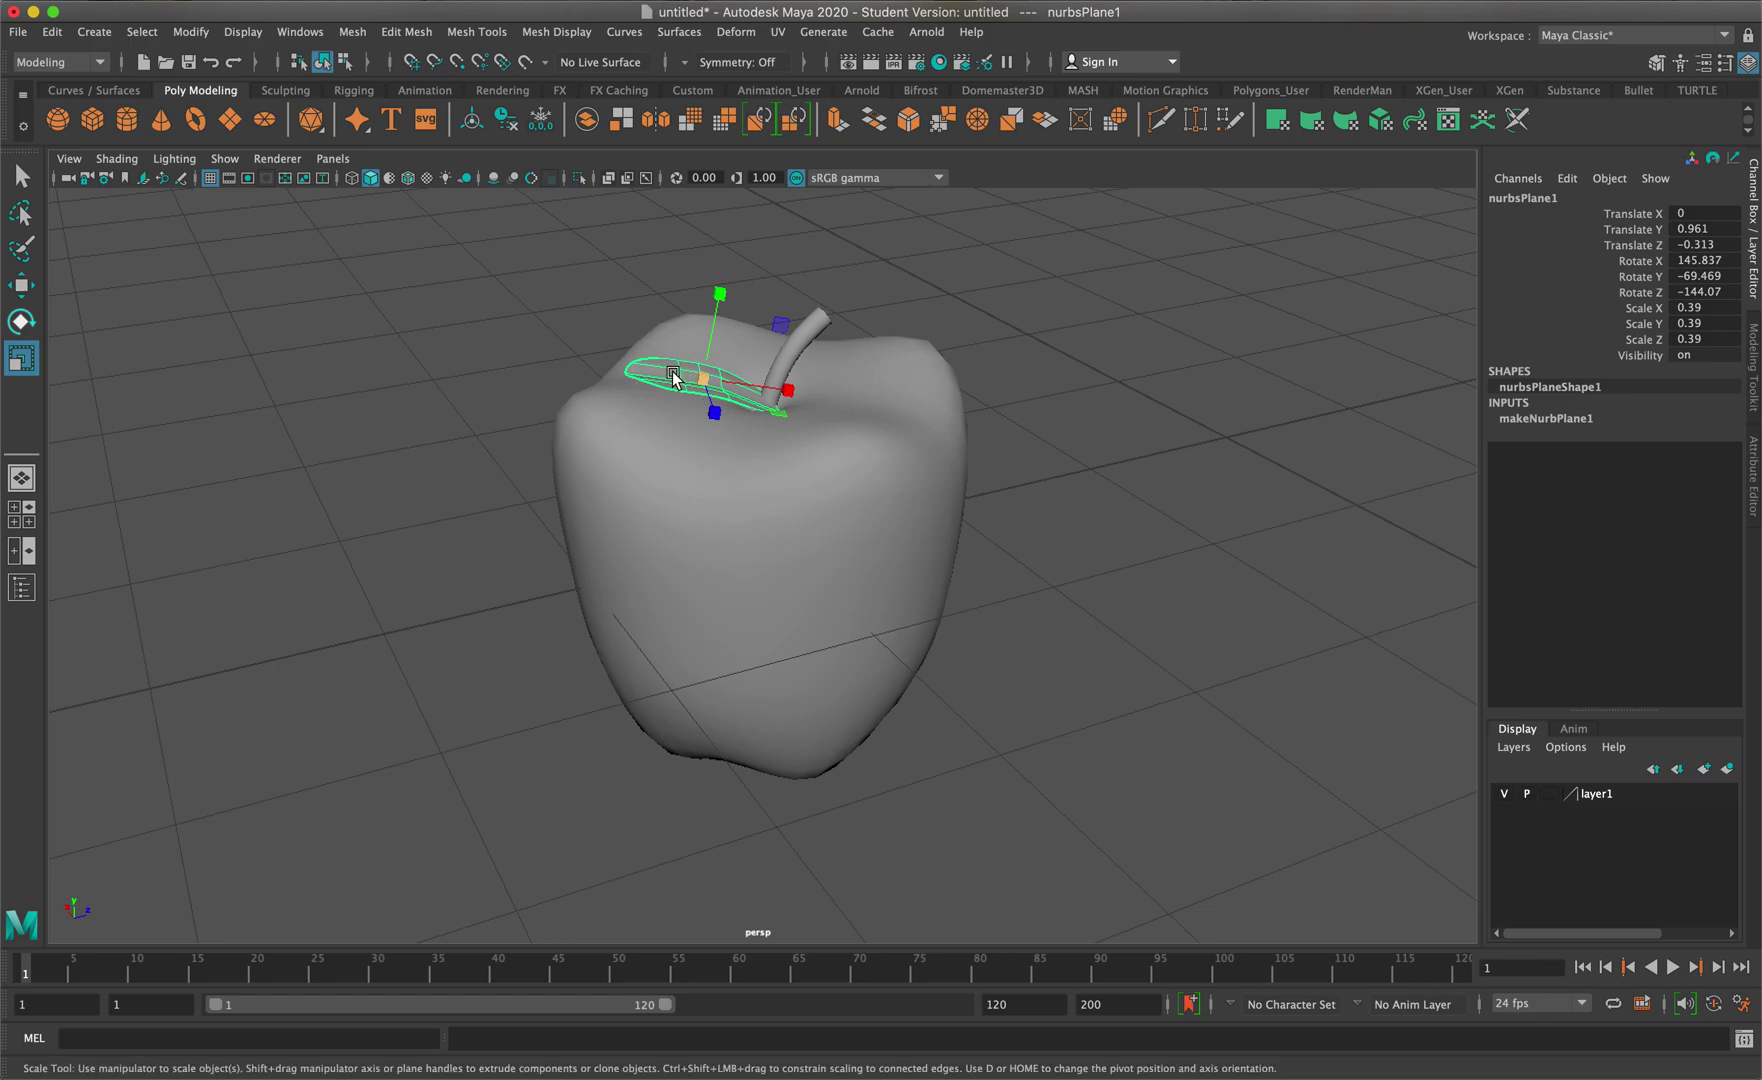
drag(688, 372, 752, 404)
key(super+z)
key(super+z)
key(super+z)
key(super+z)
key(super+z)
key(super+z)
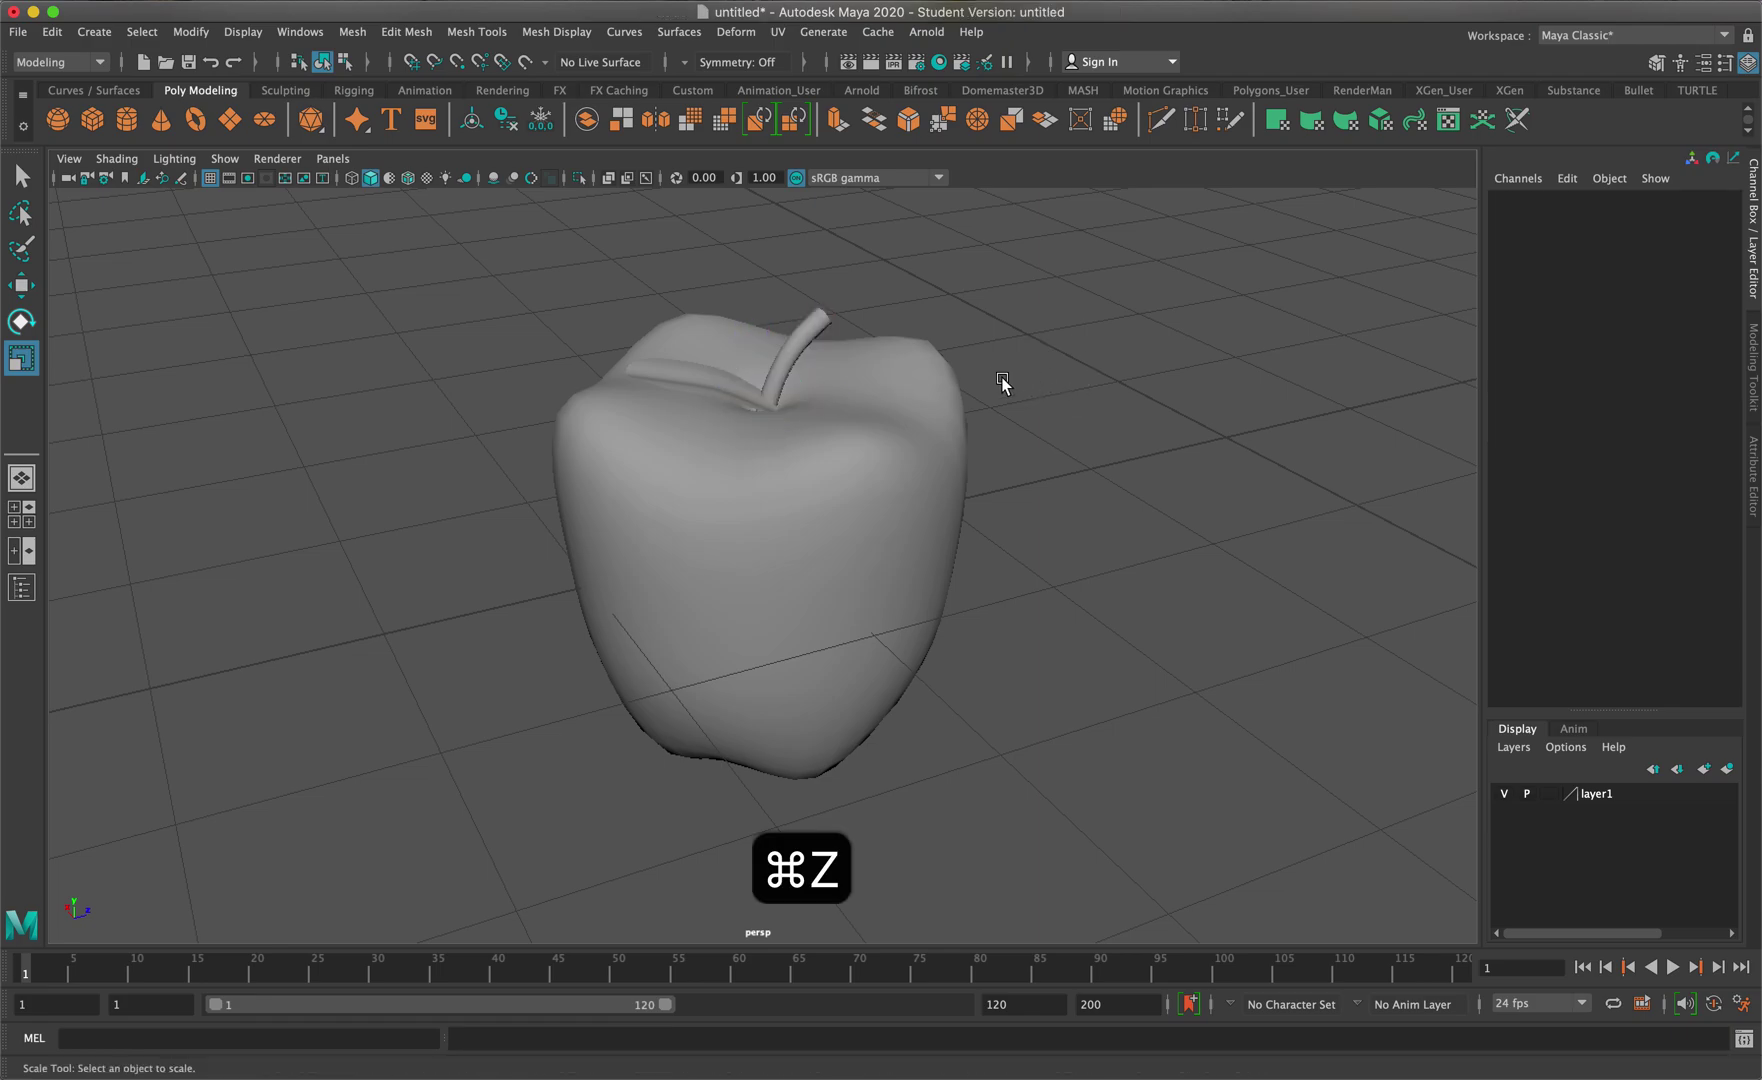
Select the stem and then the apple body to check their hierarchy, then deselect and view the whole apple
click(787, 346)
click(824, 455)
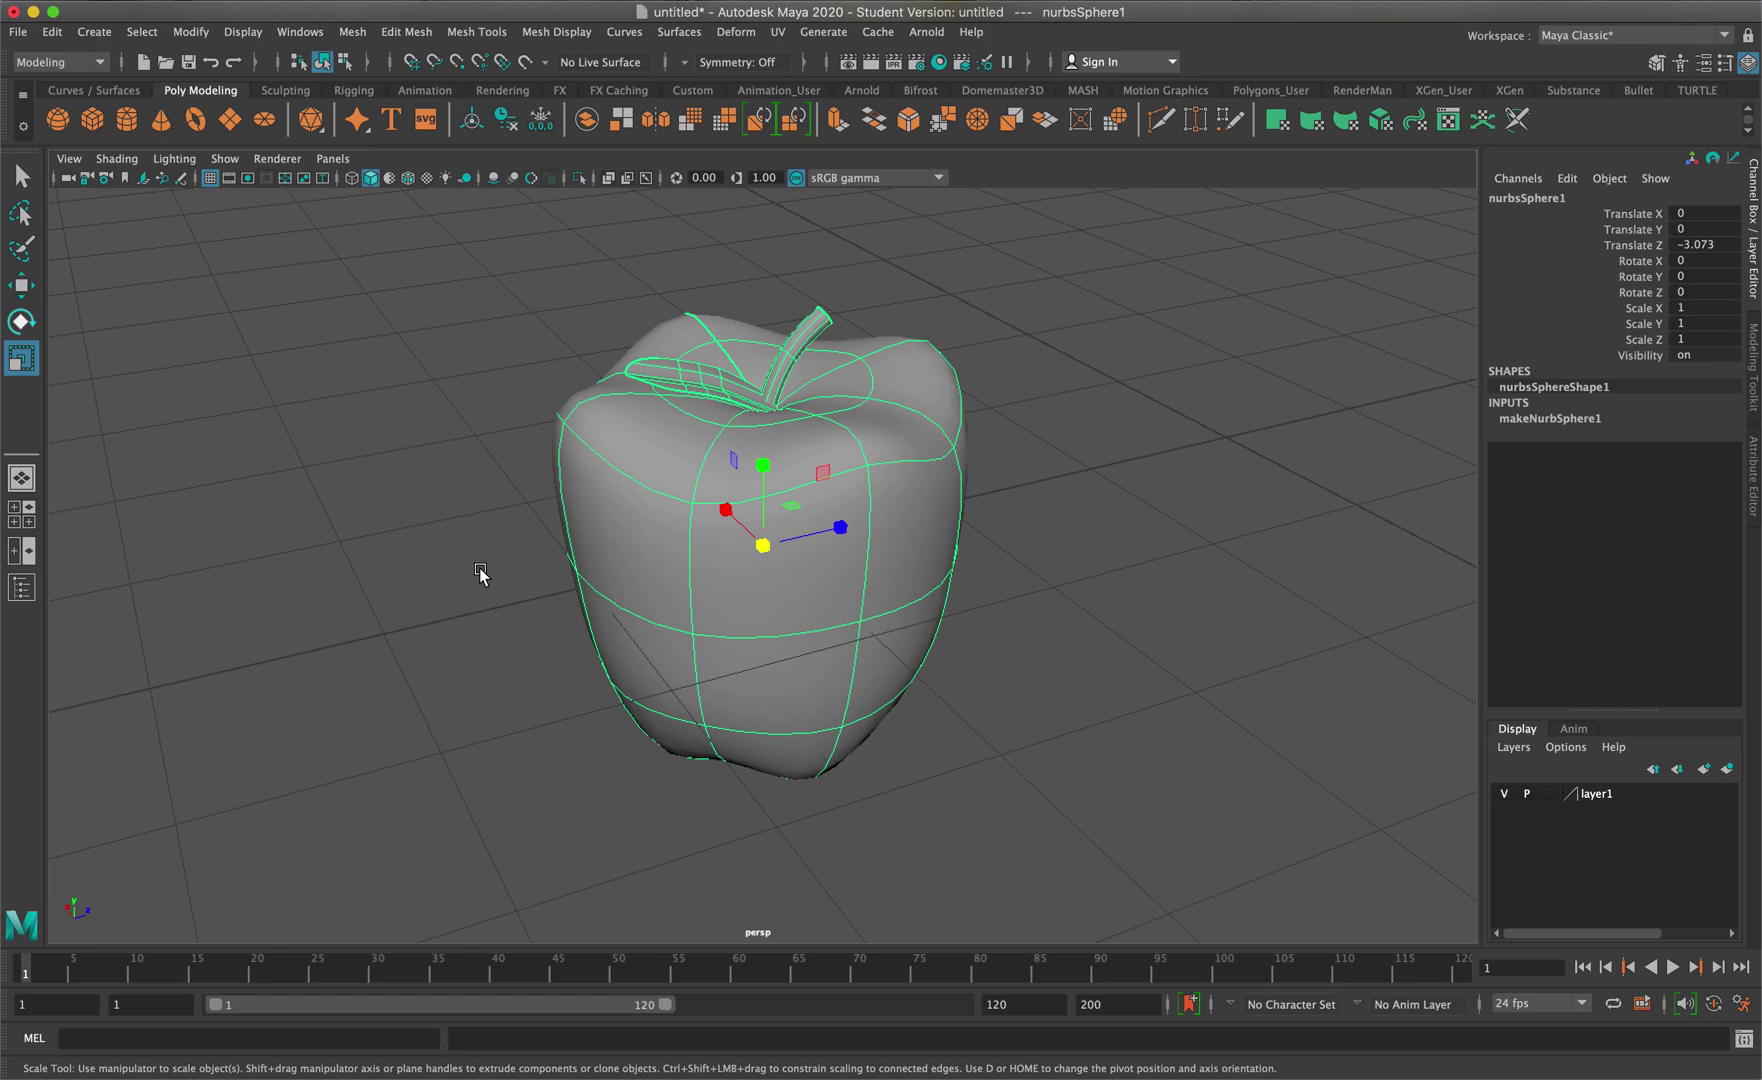
click(998, 292)
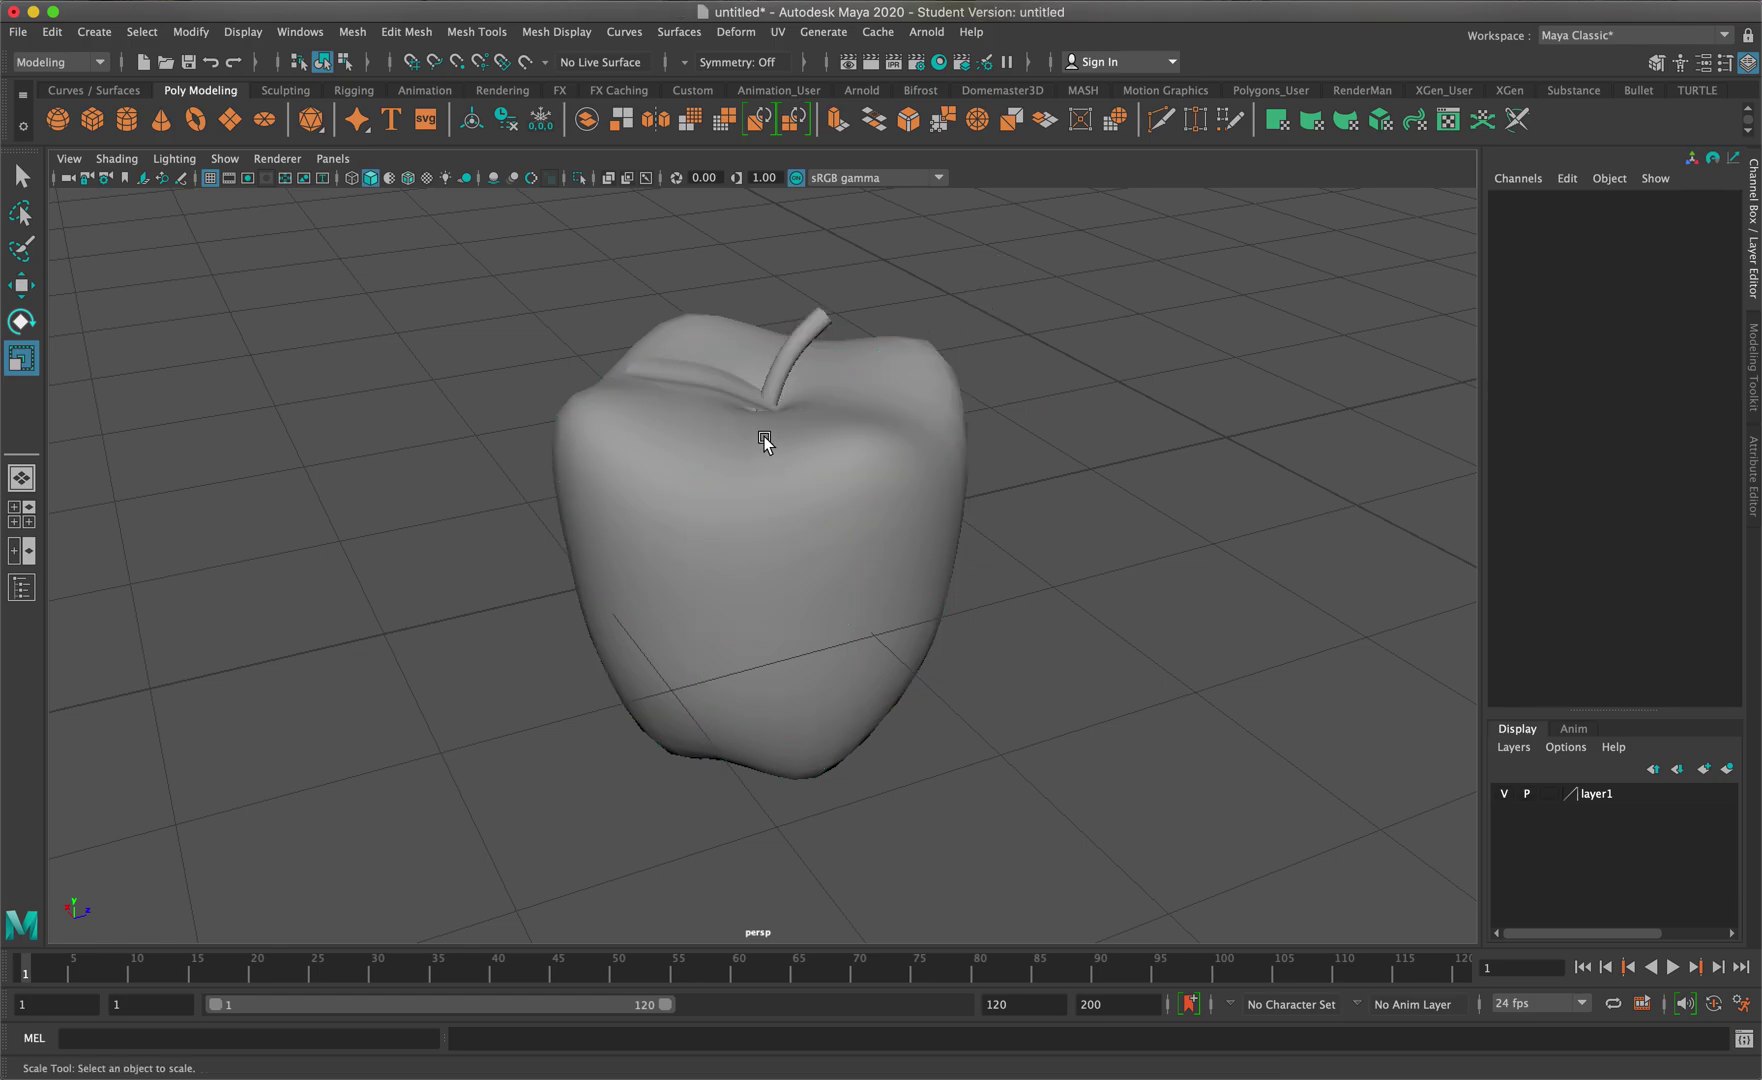
mouse_move(781, 447)
alt+mouse_down()
mouse_move(812, 431)
mouse_move(764, 439)
mouse_move(834, 452)
mouse_move(781, 455)
alt+mouse_up()
scroll(784, 448, down, 3)
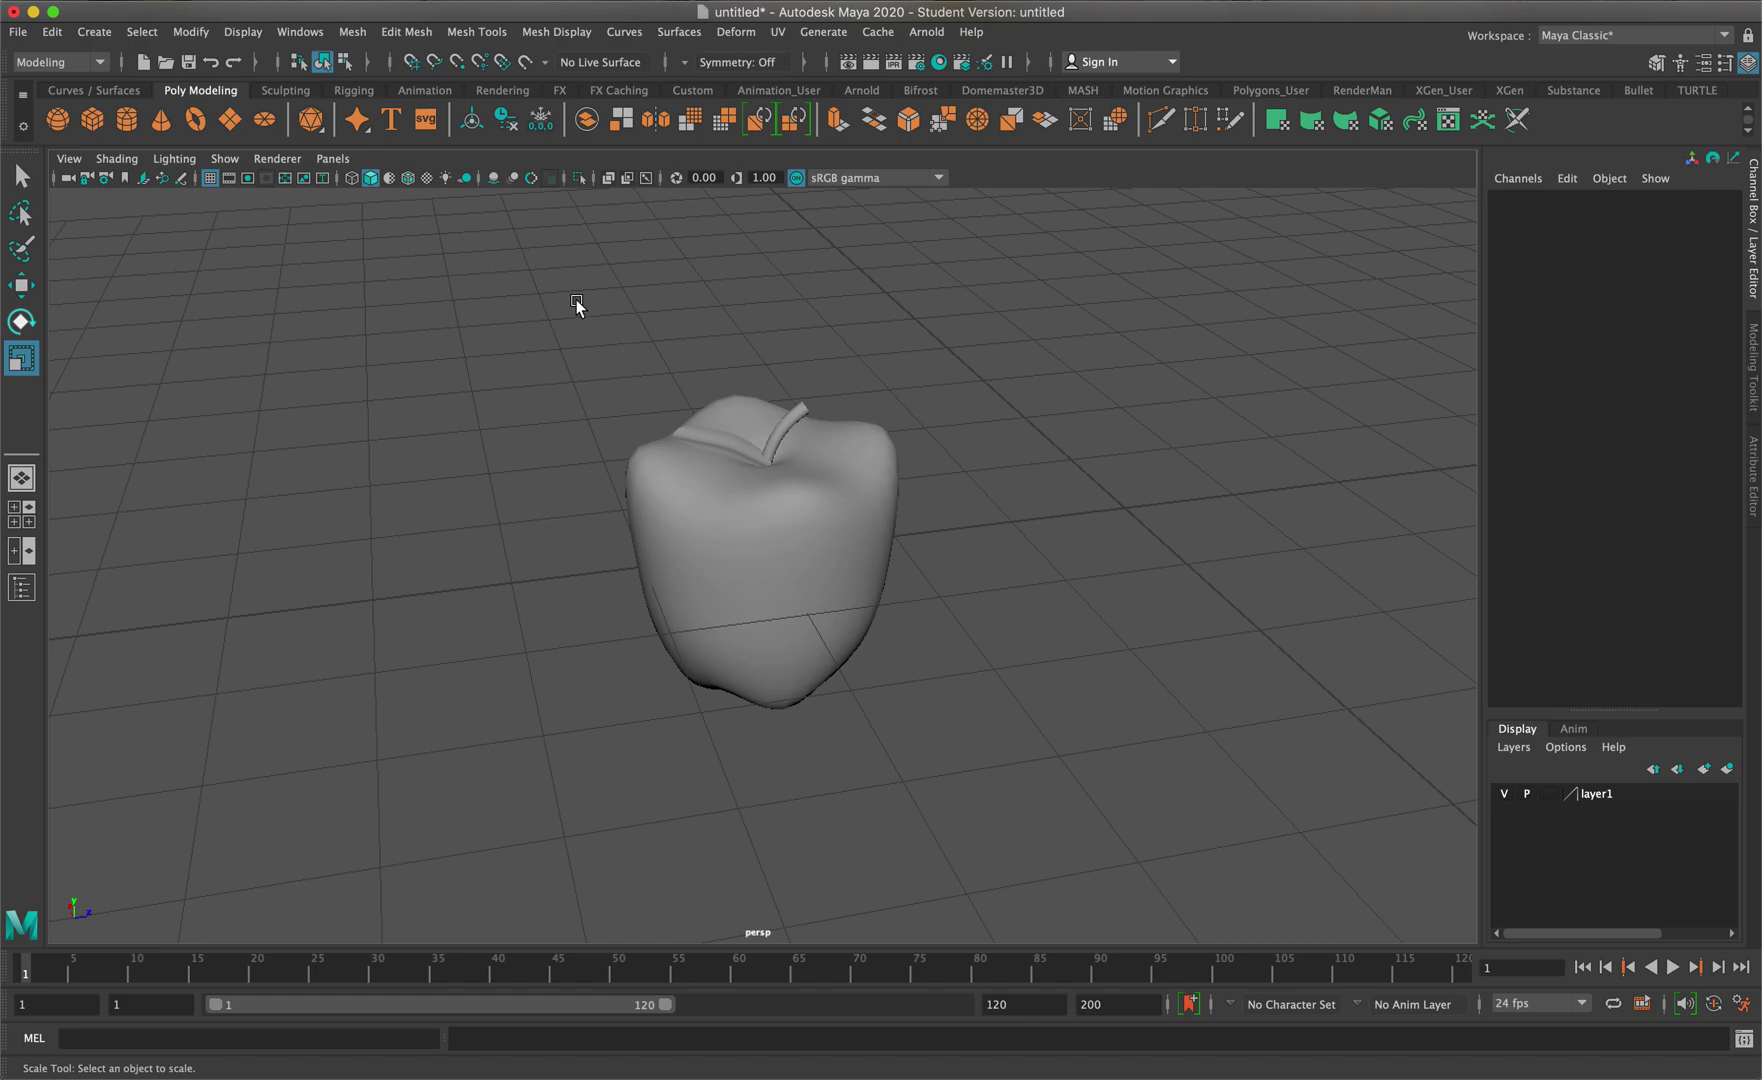
Open the Outliner, select nurbsSphere1 there to identify the apple's parent object, then clear the selection
click(303, 33)
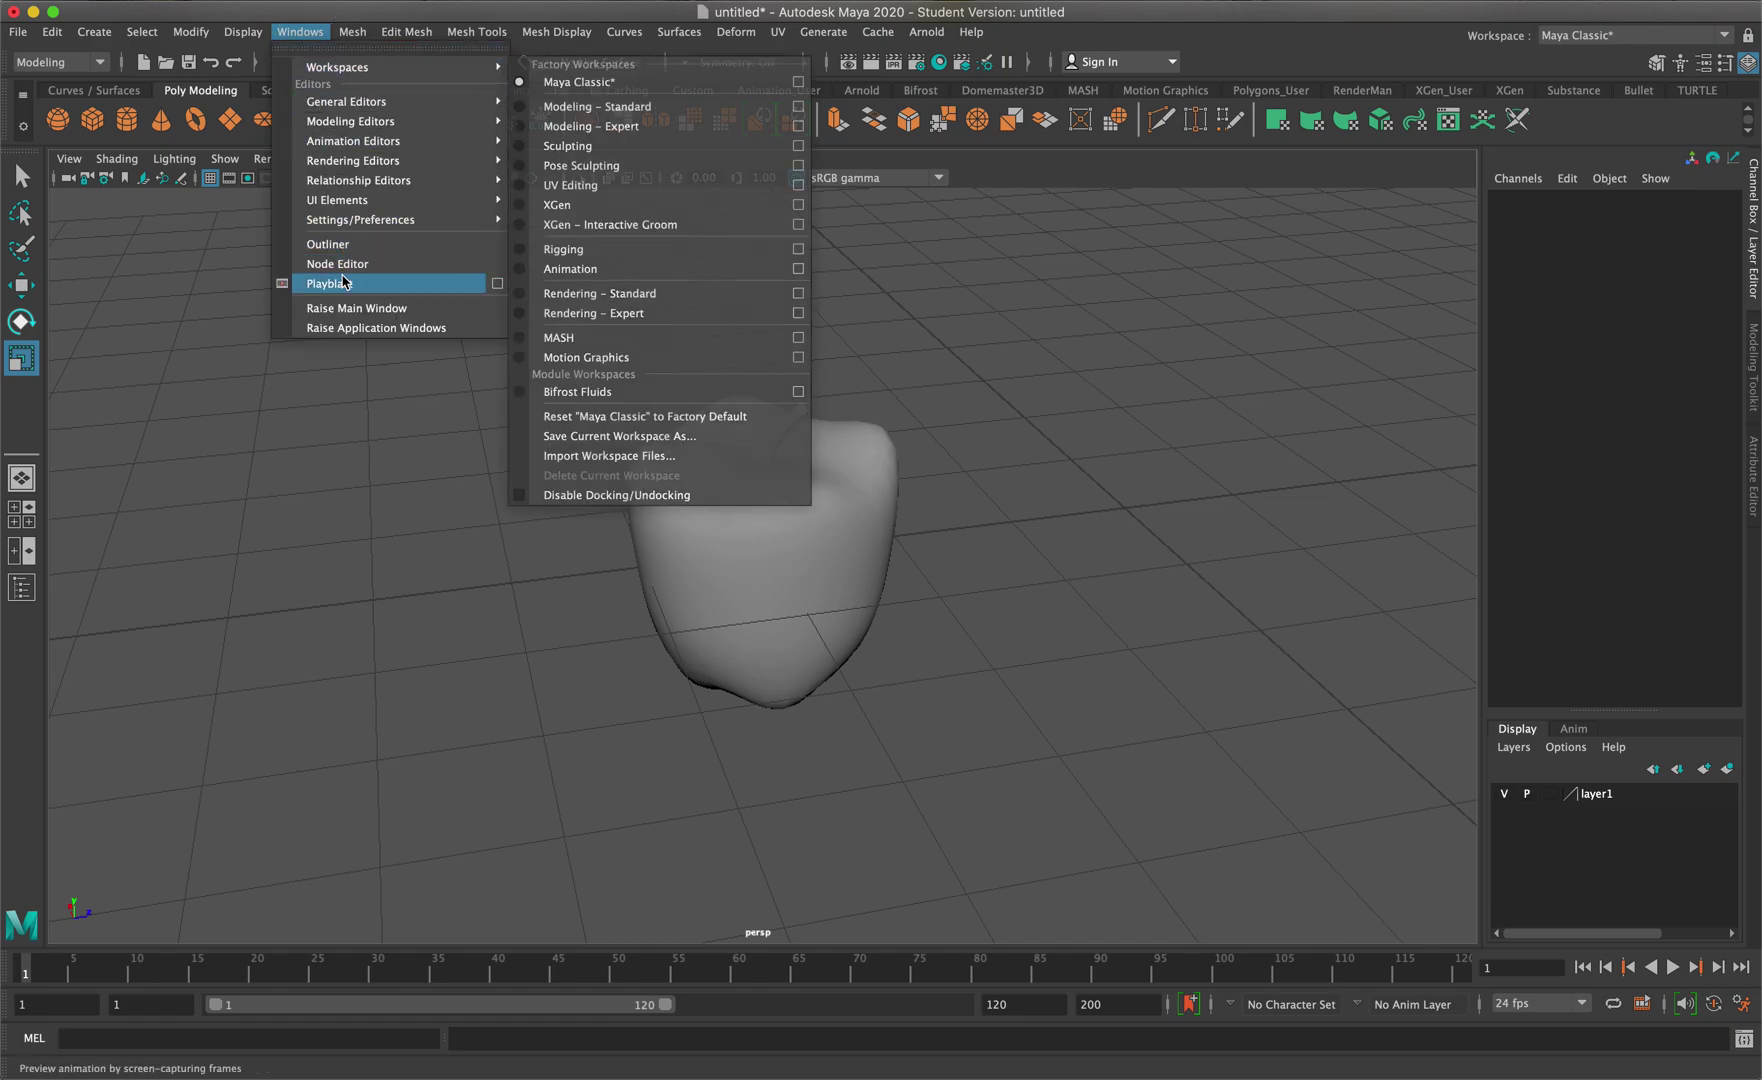
click(330, 244)
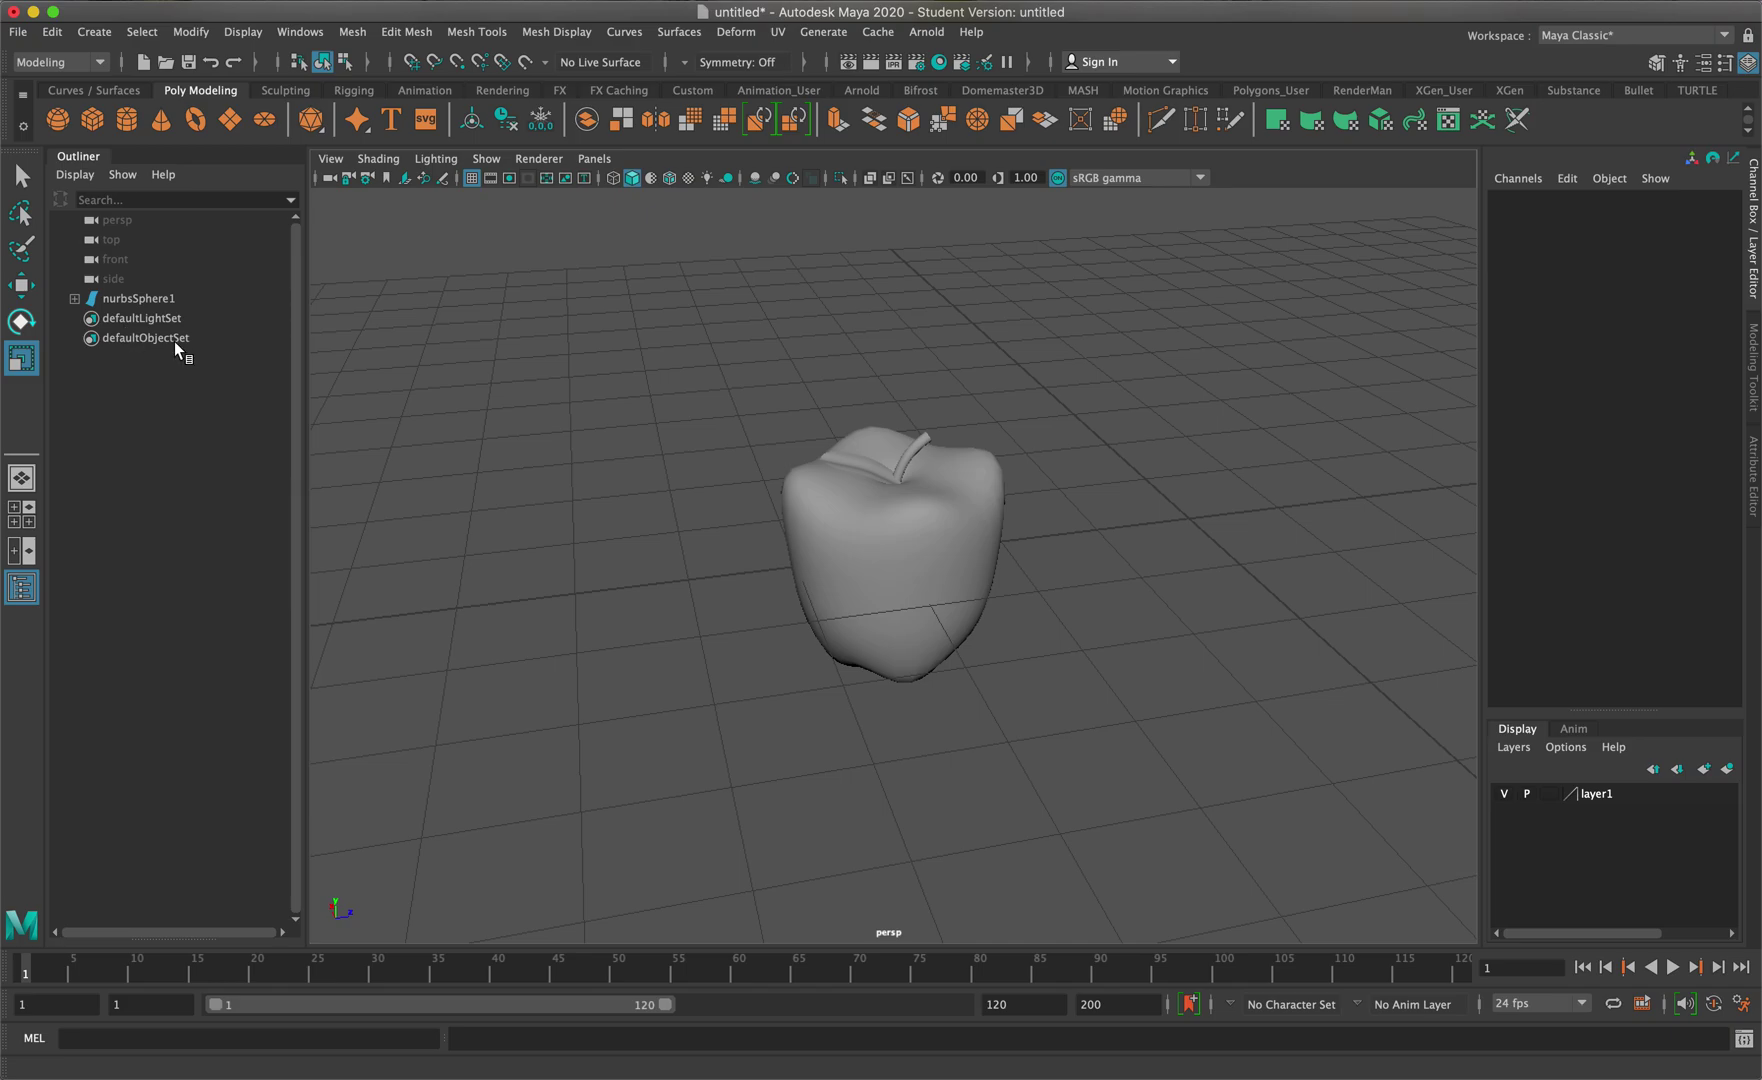
click(138, 303)
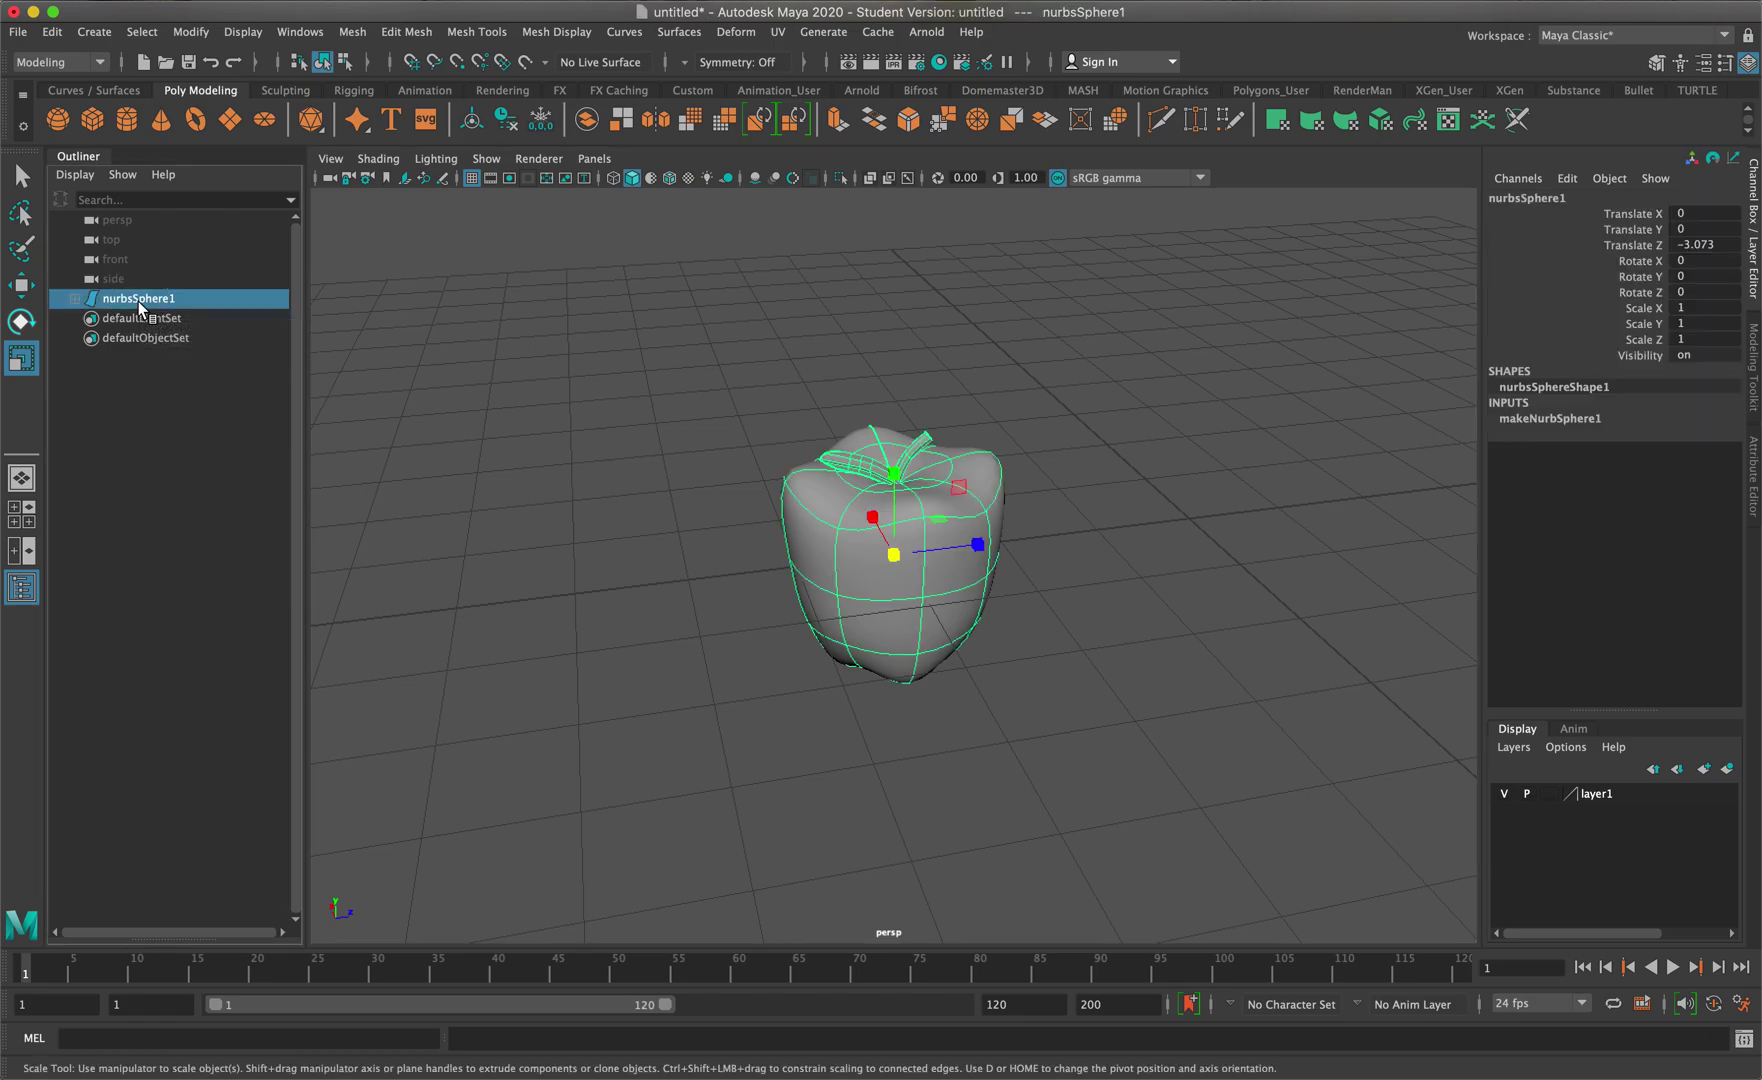
click(145, 390)
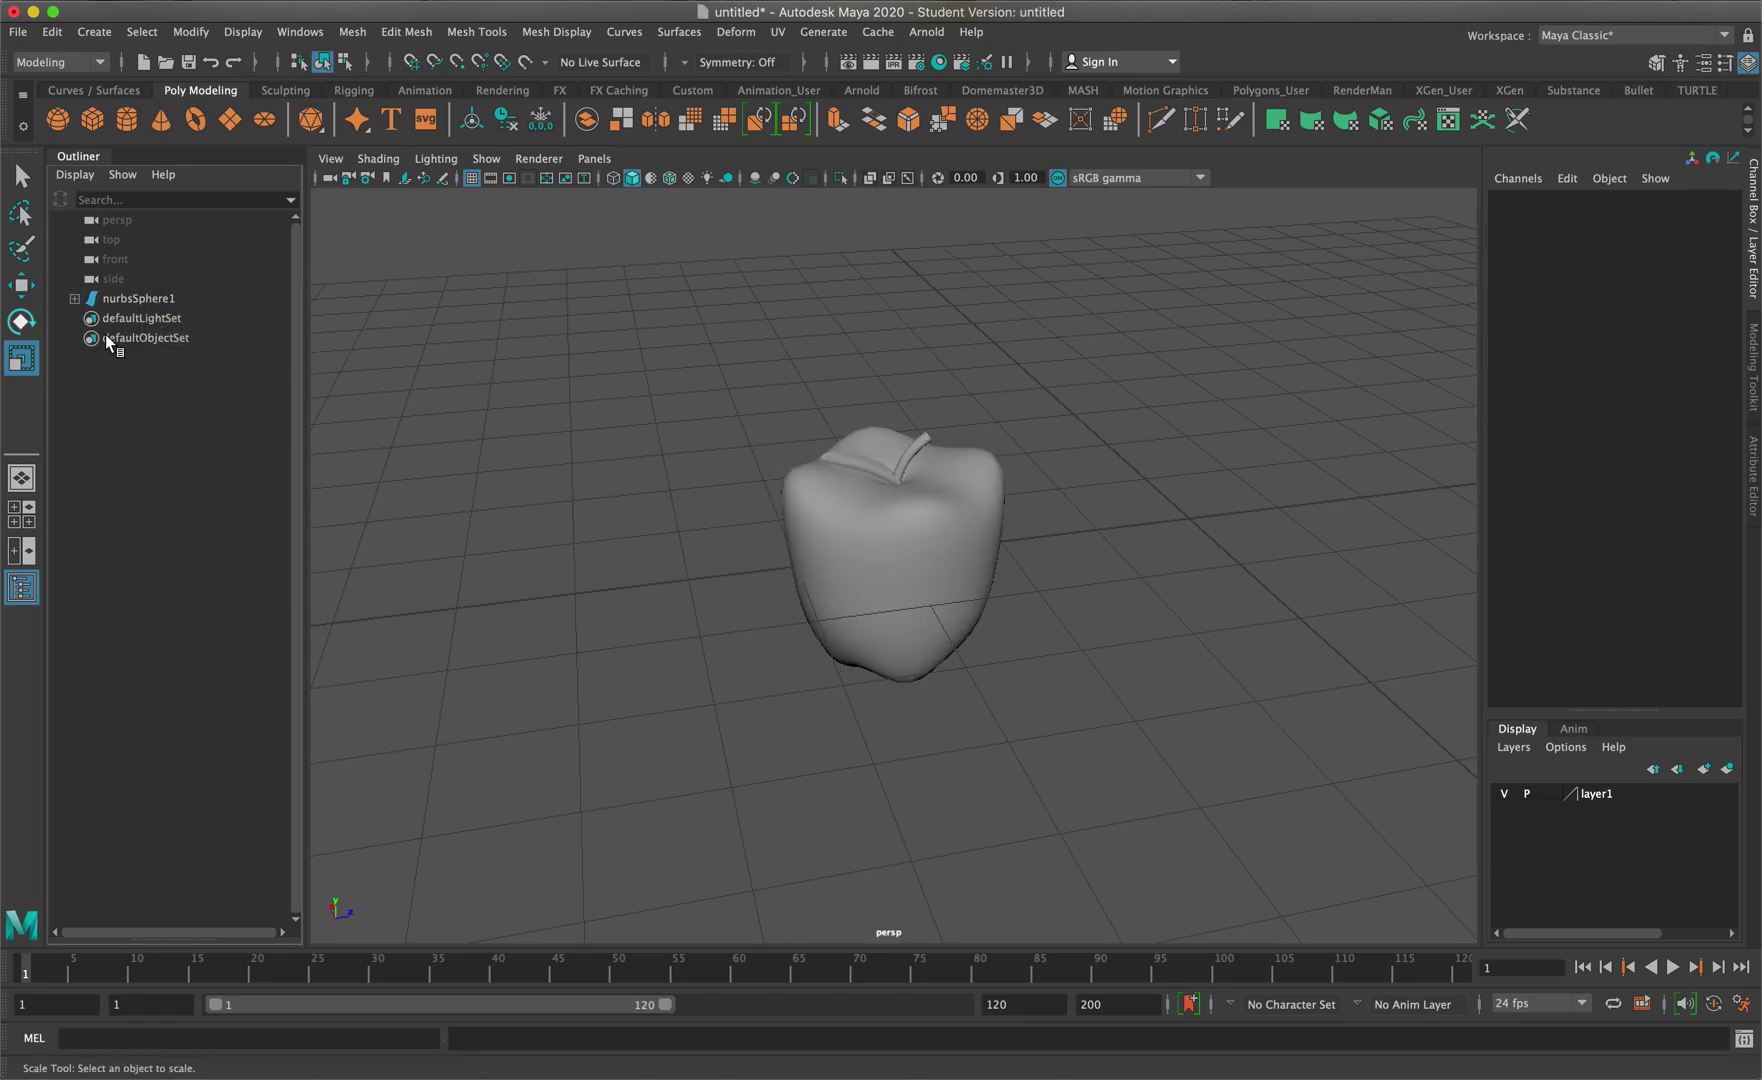
Expand nurbsSphere1 in the Outliner and select its children nurbsPlane1 and nurbsCylinder1 to identify the leaf and stem
click(75, 299)
middle_drag(139, 322, 119, 325)
click(160, 318)
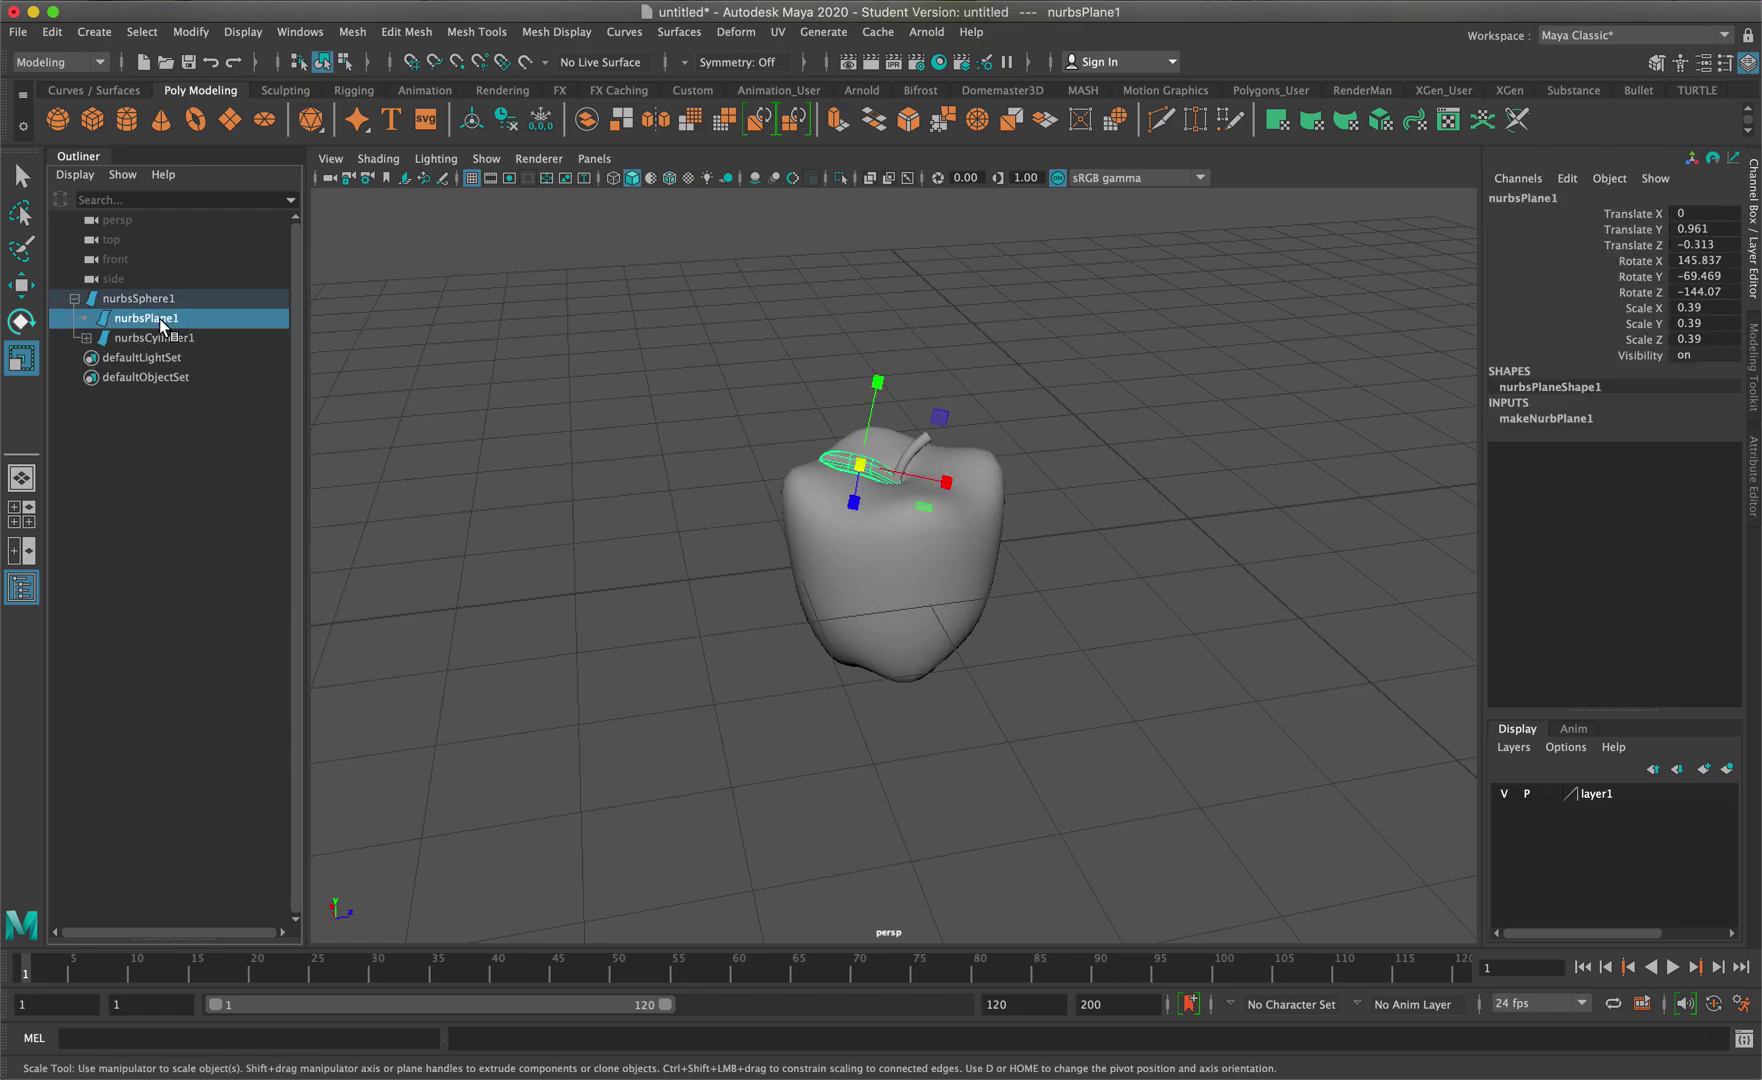
click(180, 340)
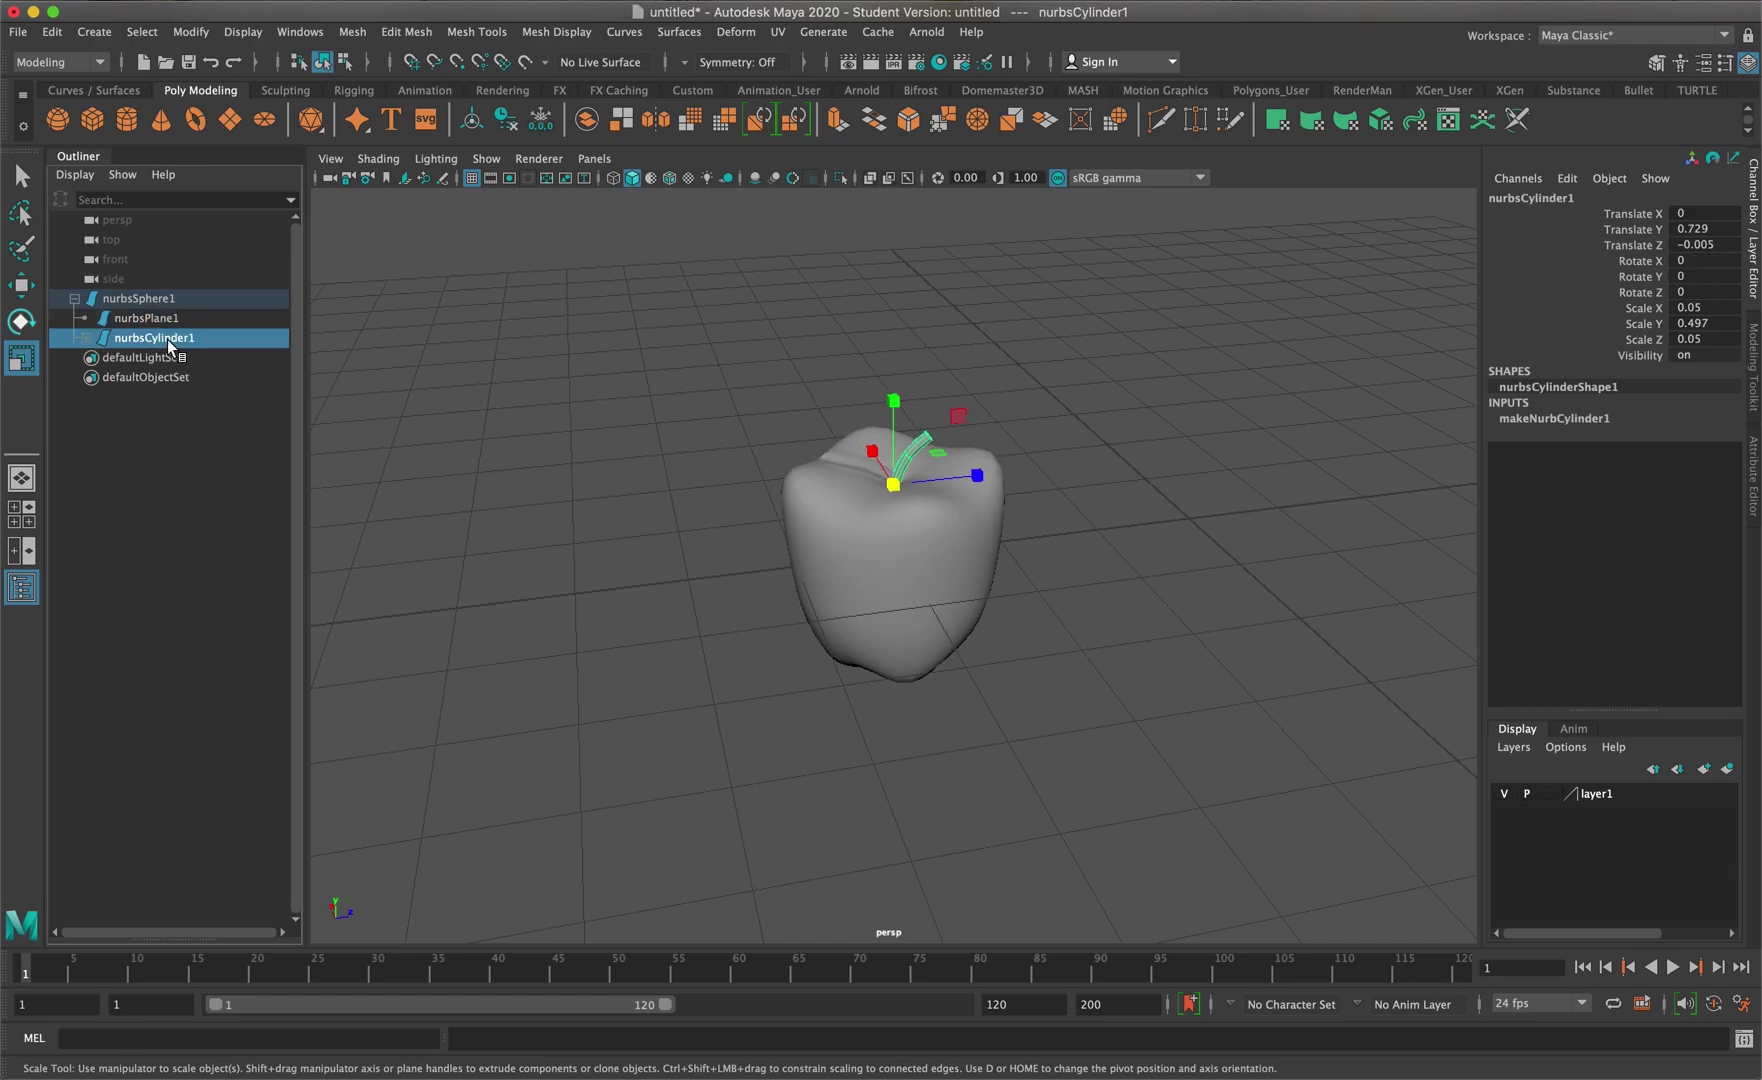
middle_drag(183, 345, 103, 365)
Expand nurbsCylinder1, inspect its bottomCap1 and topCap1 children, and collapse it again
click(86, 338)
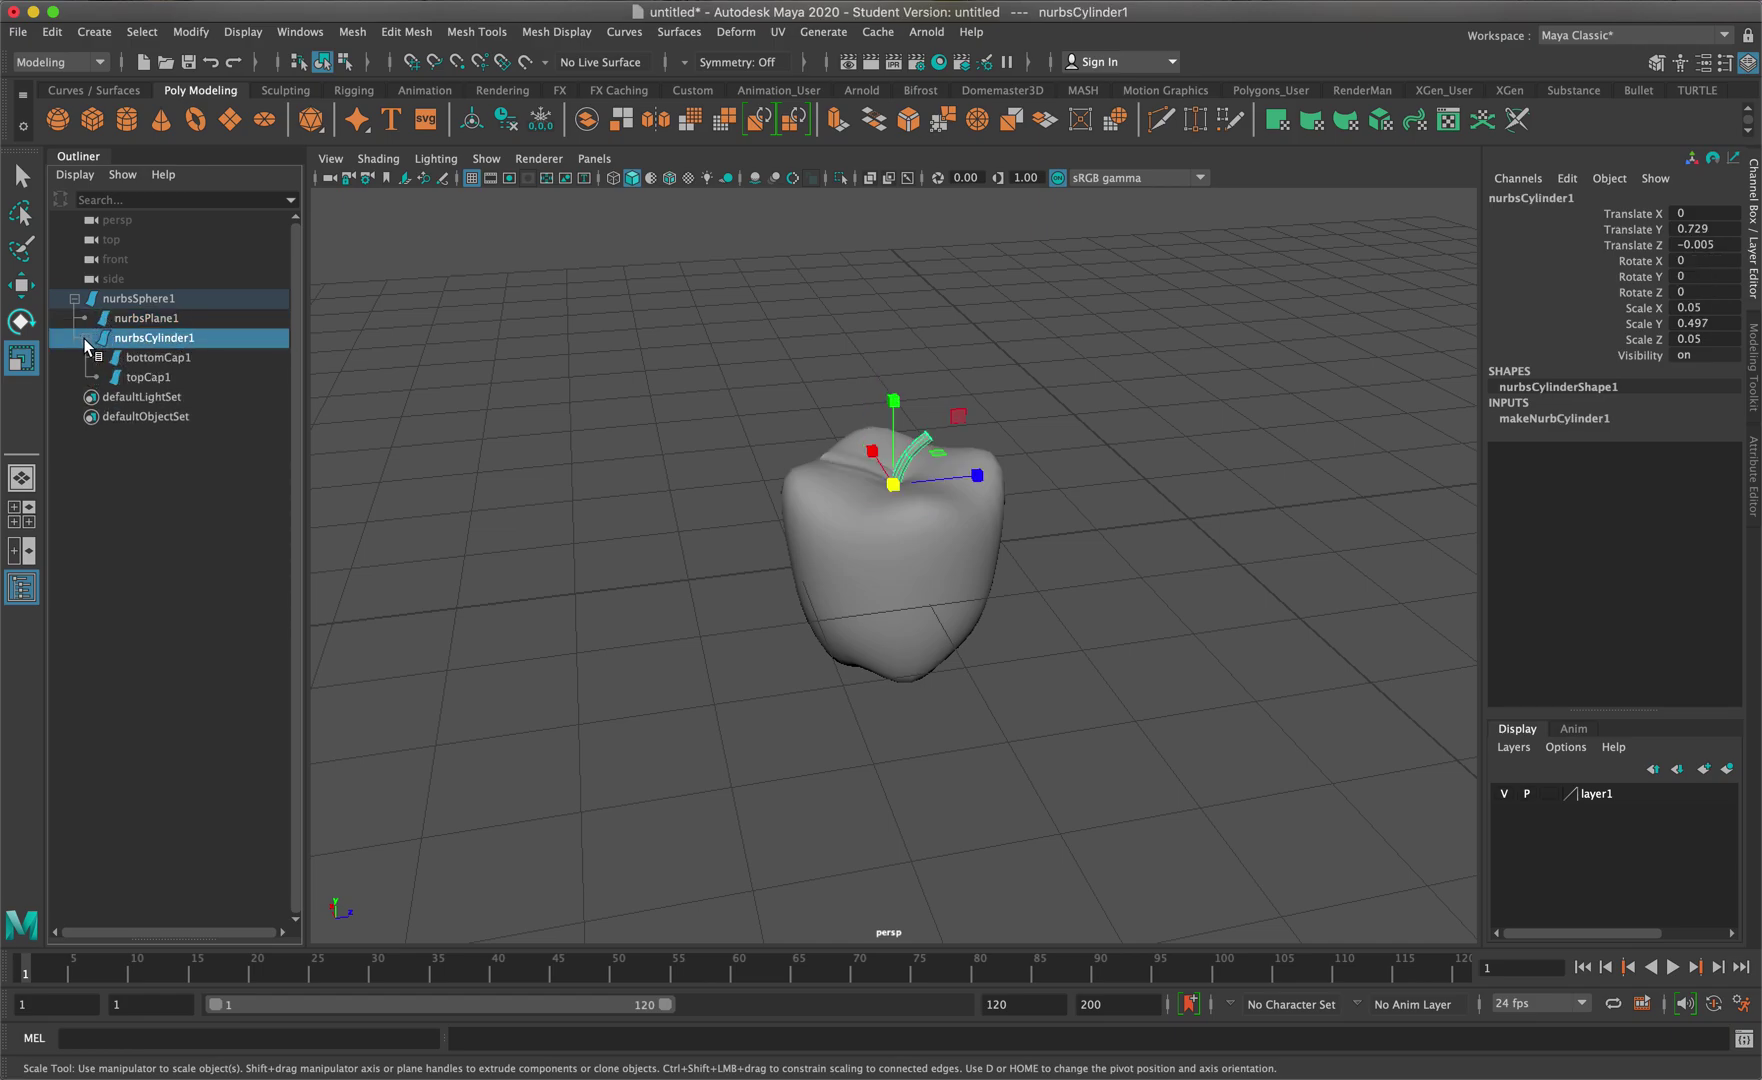
click(145, 356)
click(153, 375)
click(150, 358)
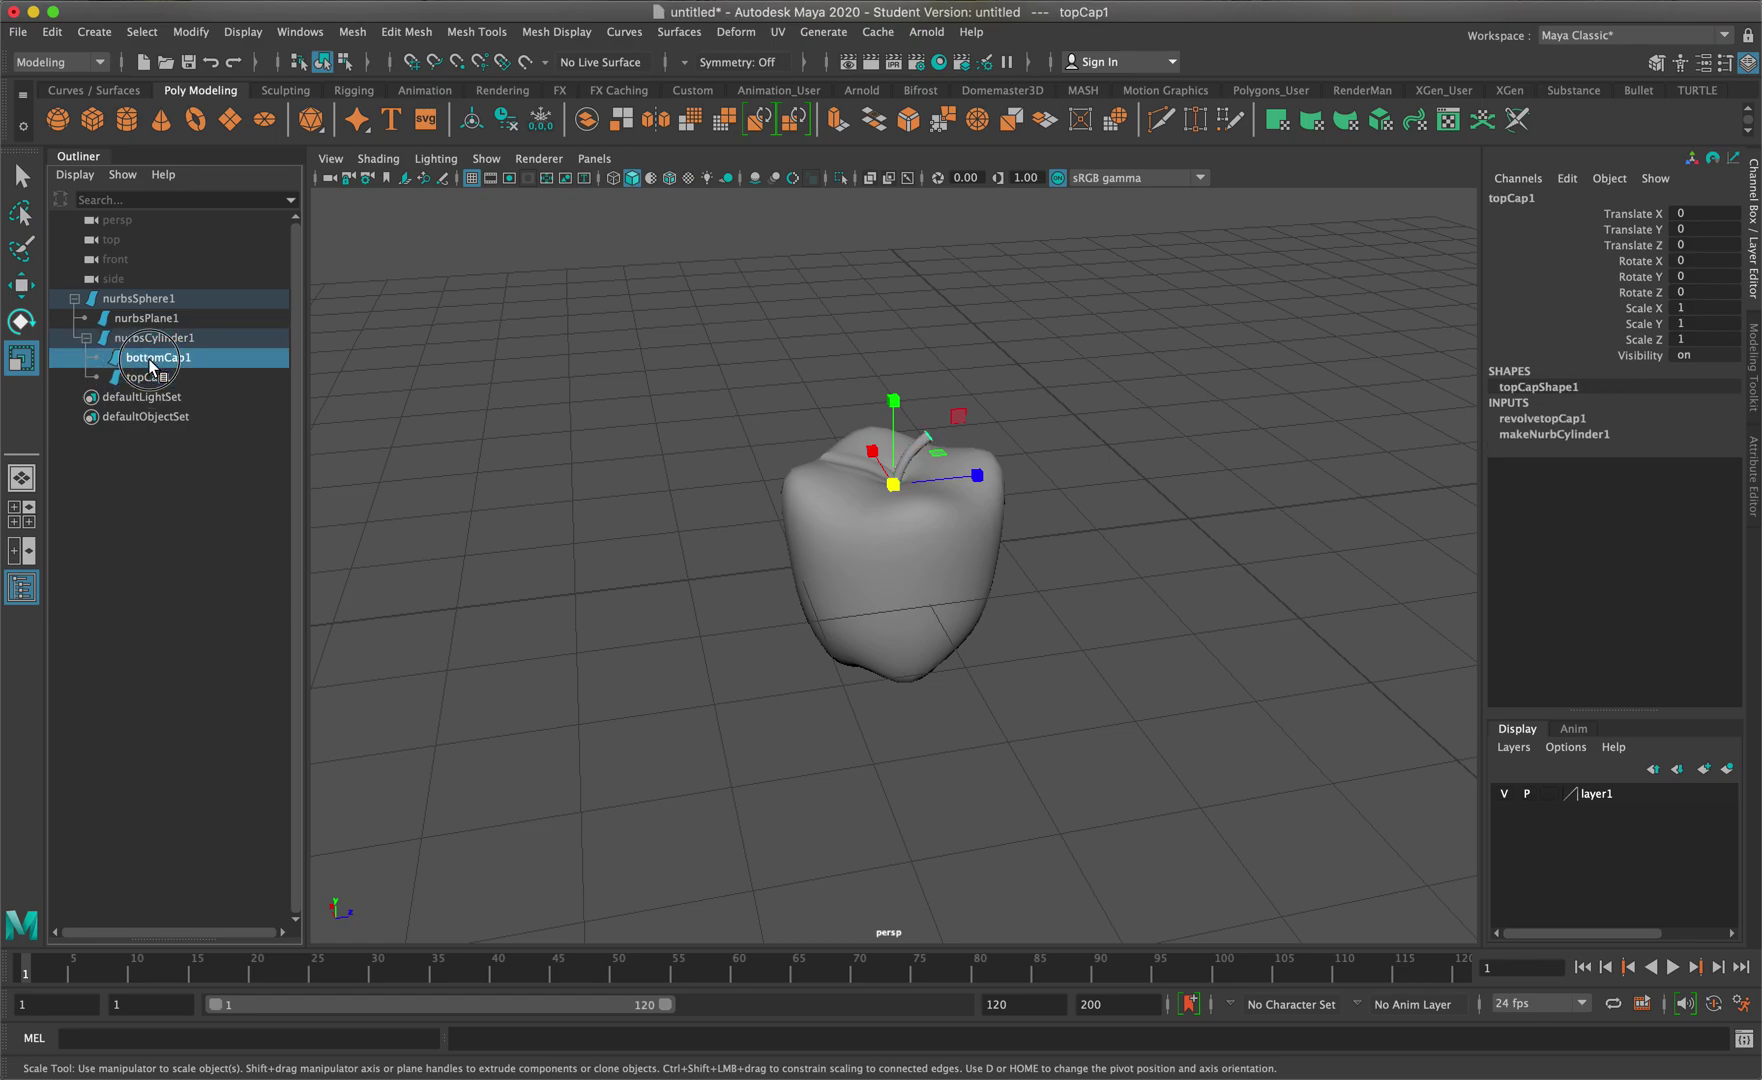
click(86, 338)
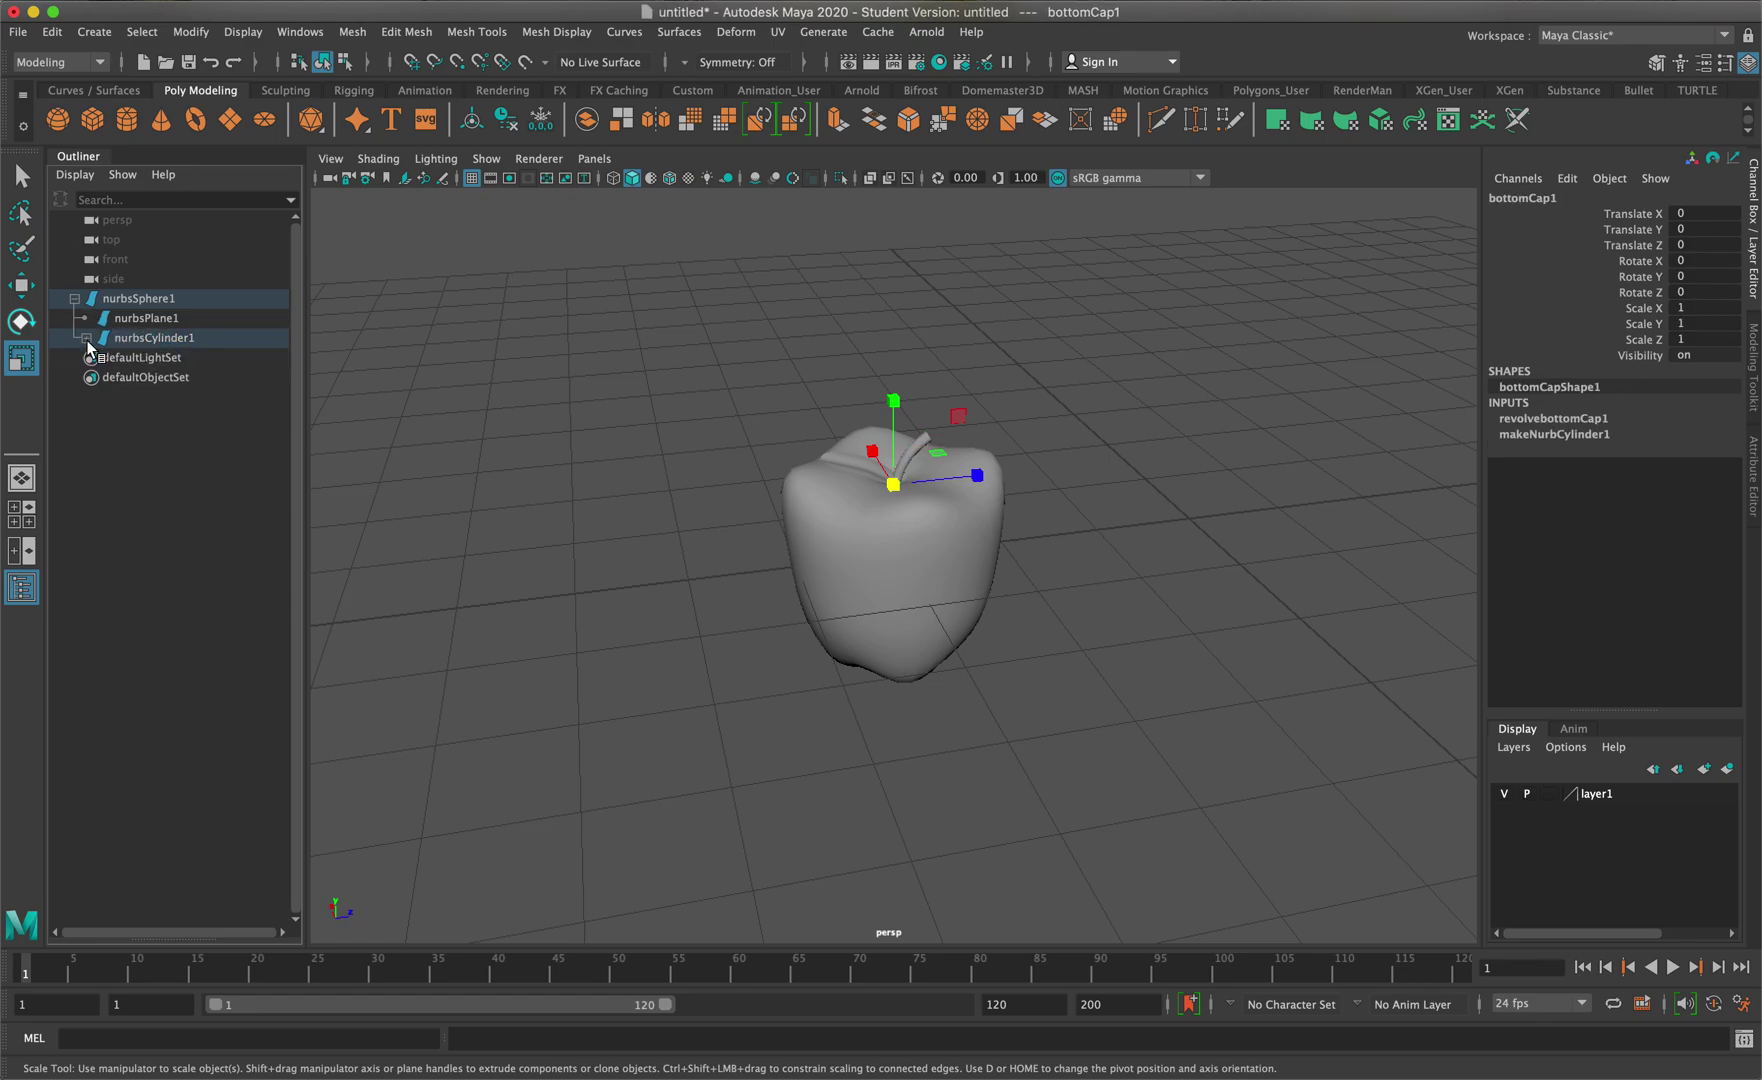
Select nurbsSphere1 and its children nurbsPlane1 and nurbsCylinder1 in turn to compare parent and child selection
click(145, 300)
mouse_move(147, 305)
mouse_down()
mouse_move(190, 392)
mouse_move(155, 300)
mouse_up()
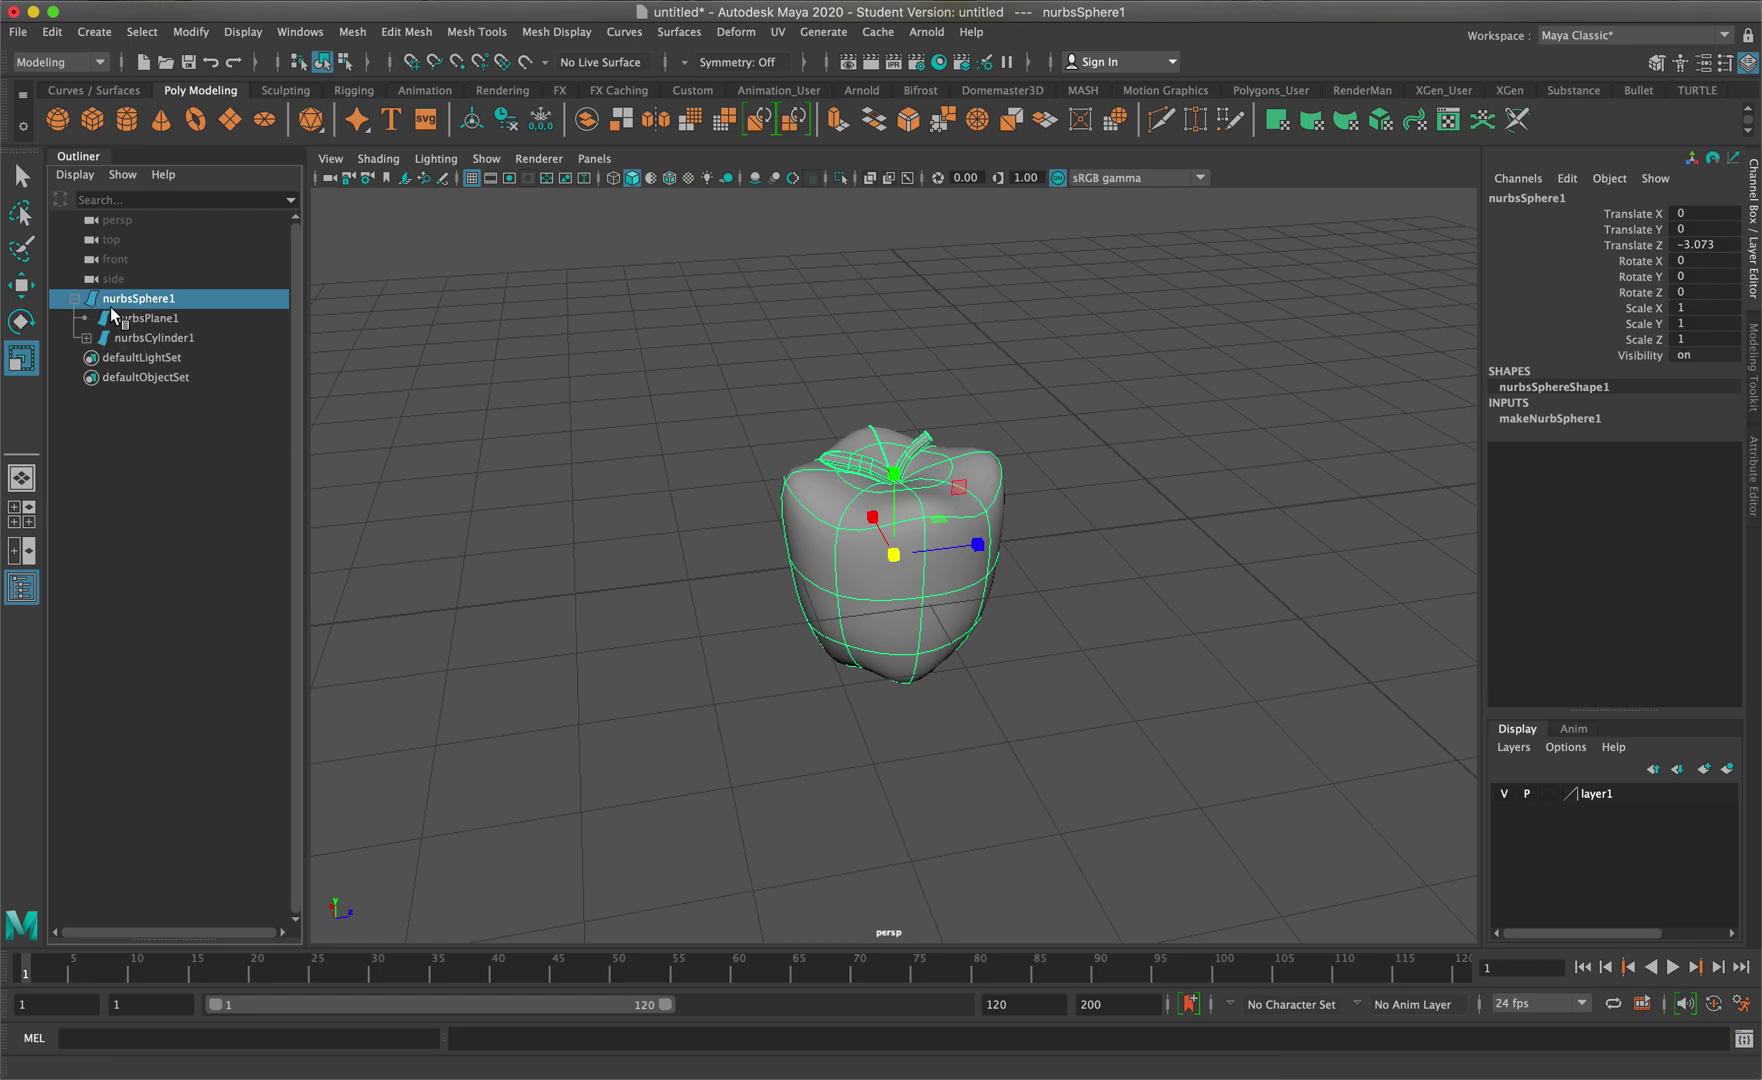
click(126, 318)
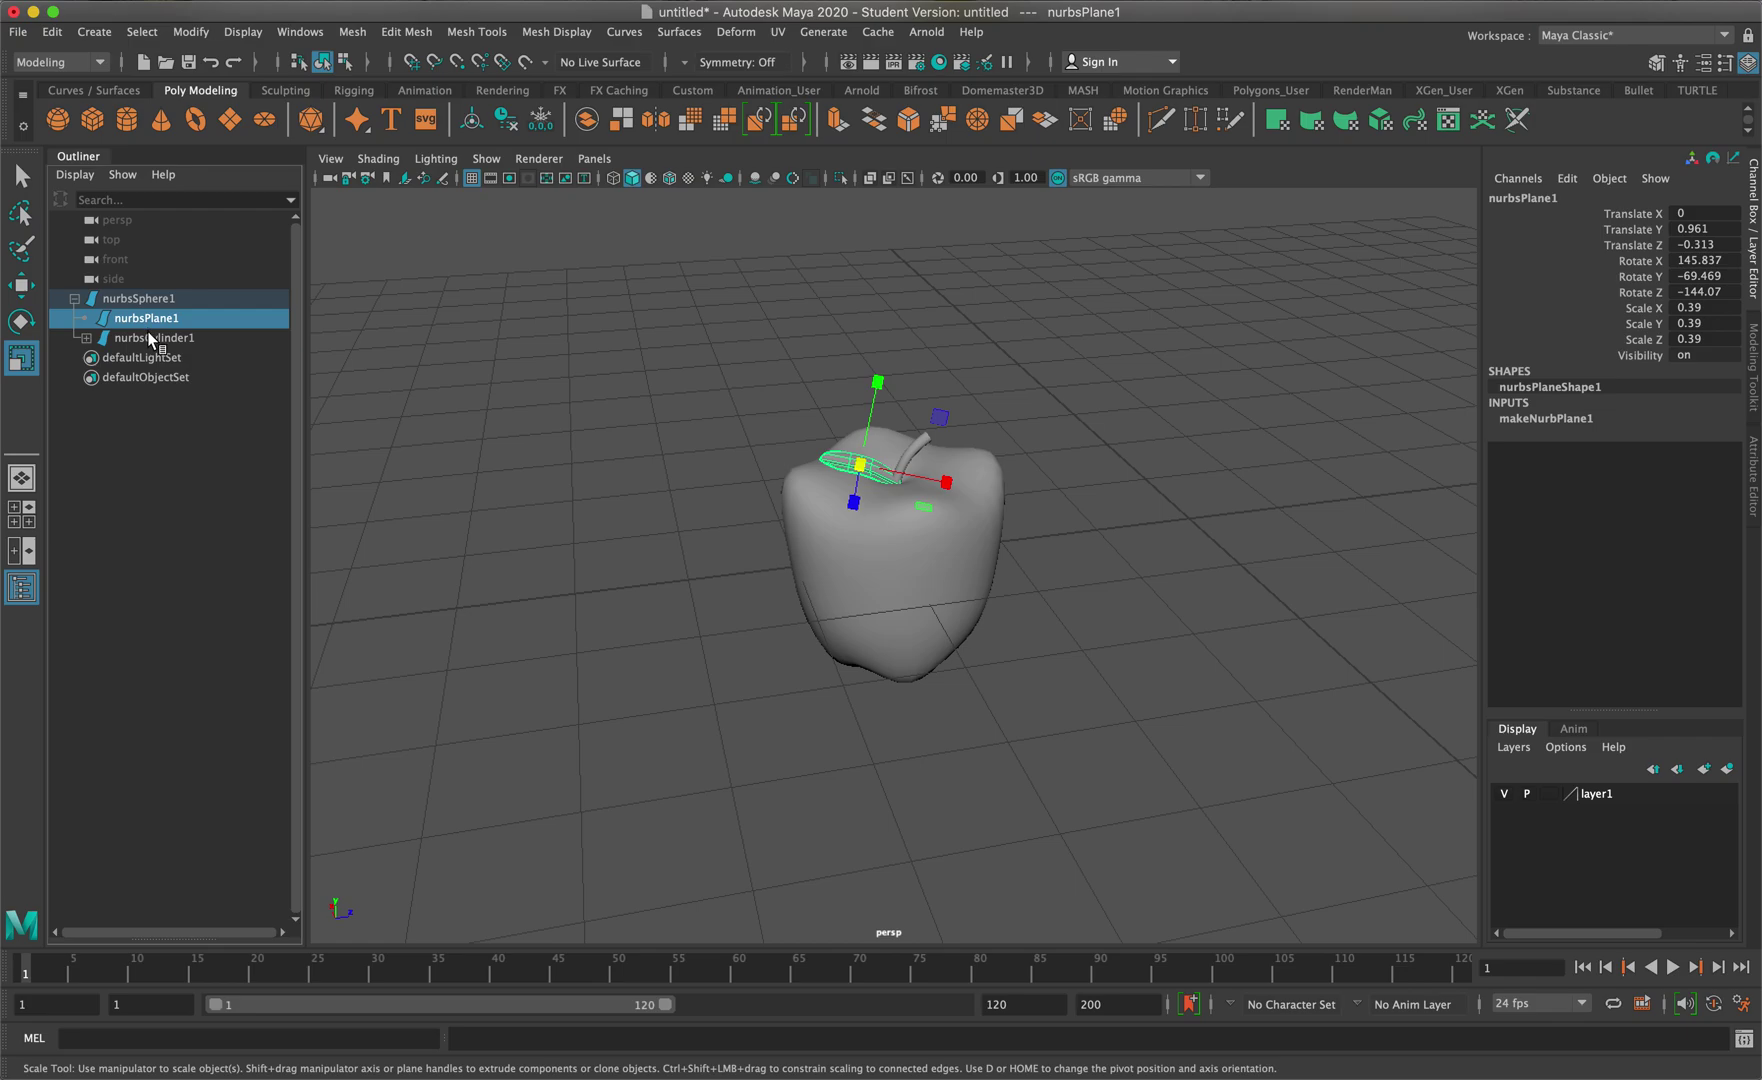
click(148, 336)
click(150, 320)
click(152, 337)
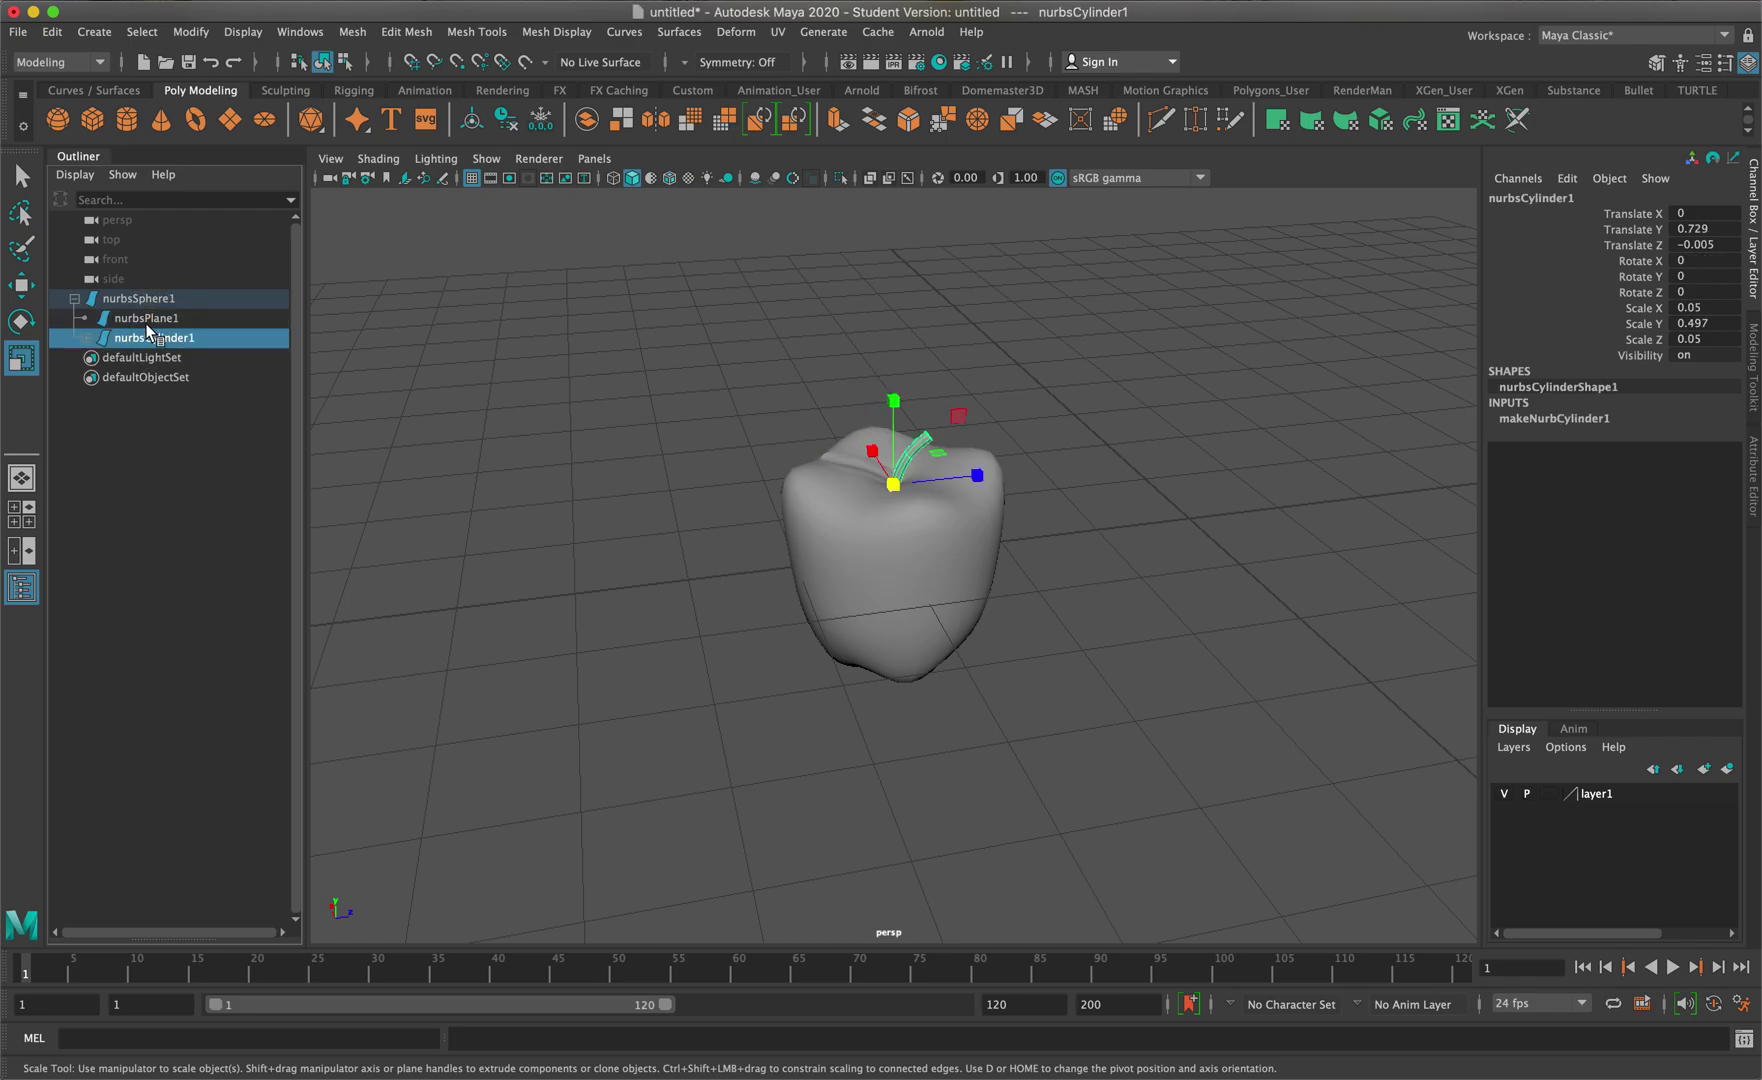
click(147, 320)
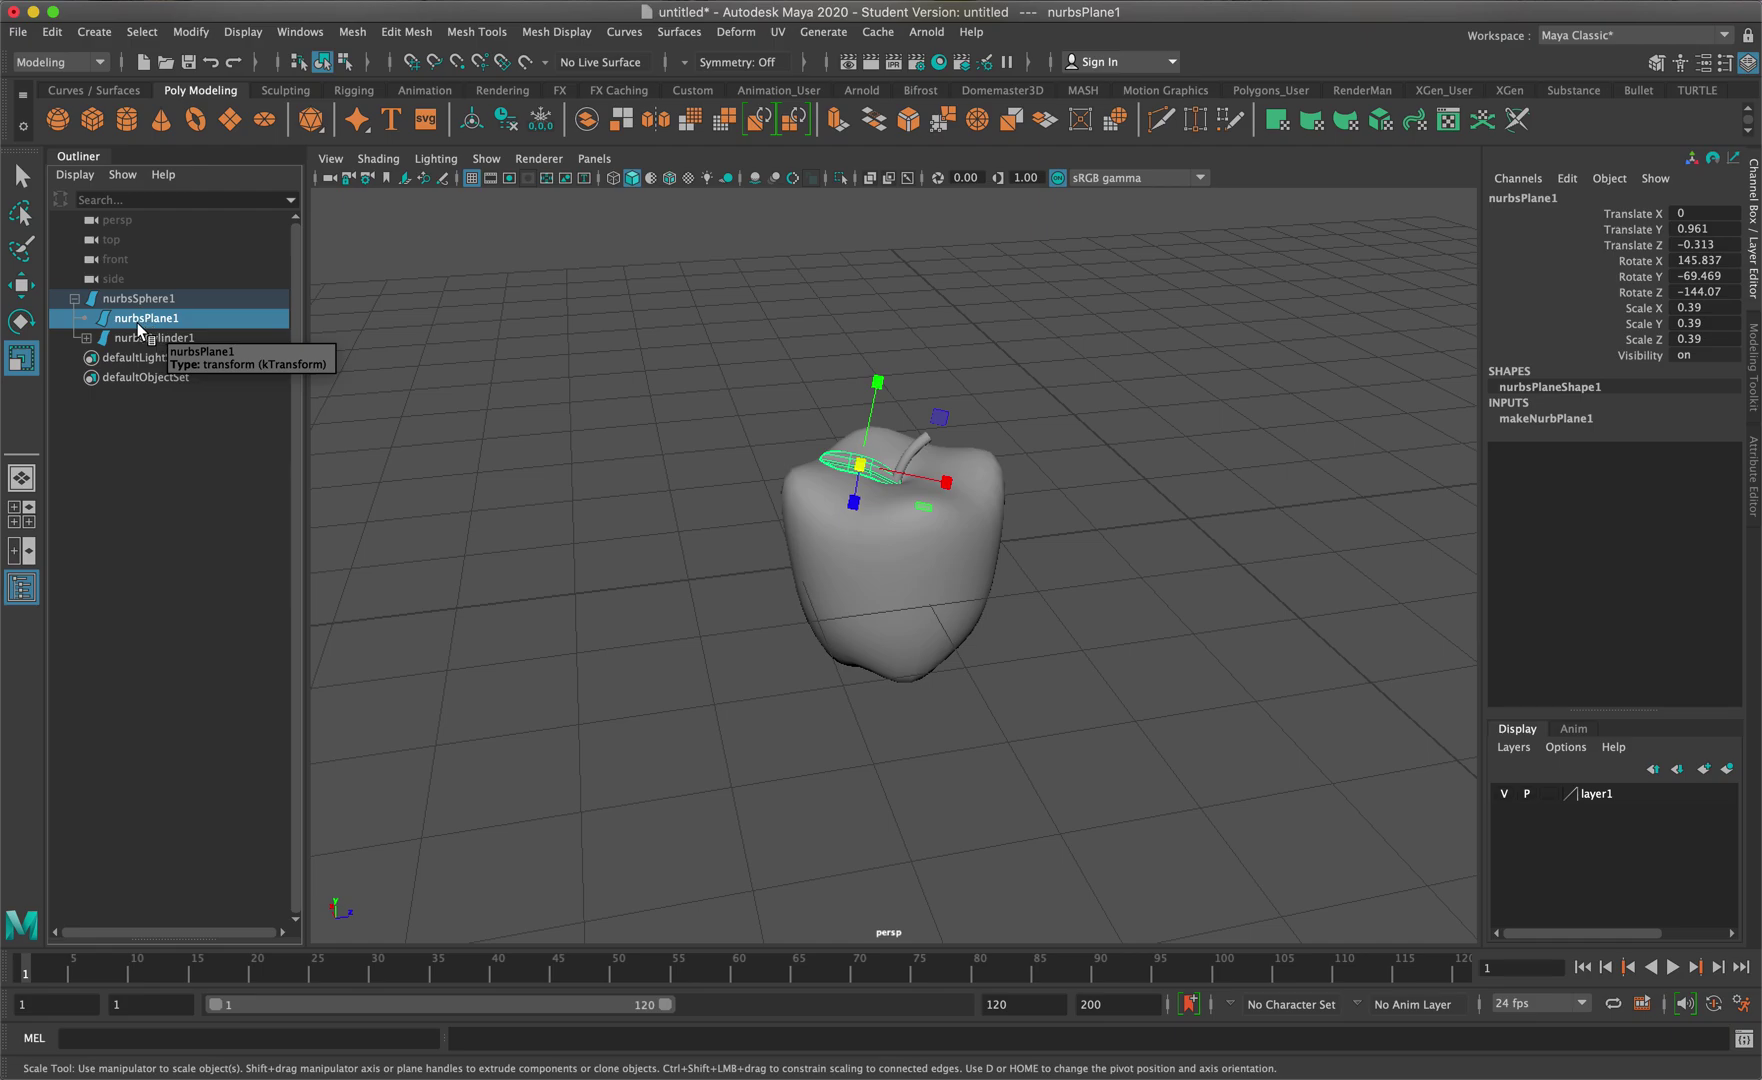
Unparent nurbsPlane1 from nurbsSphere1 in the Outliner, check the apple body's selection, and parent the leaf back under it
mouse_move(148, 323)
mouse_down()
mouse_move(146, 272)
mouse_move(147, 296)
mouse_up()
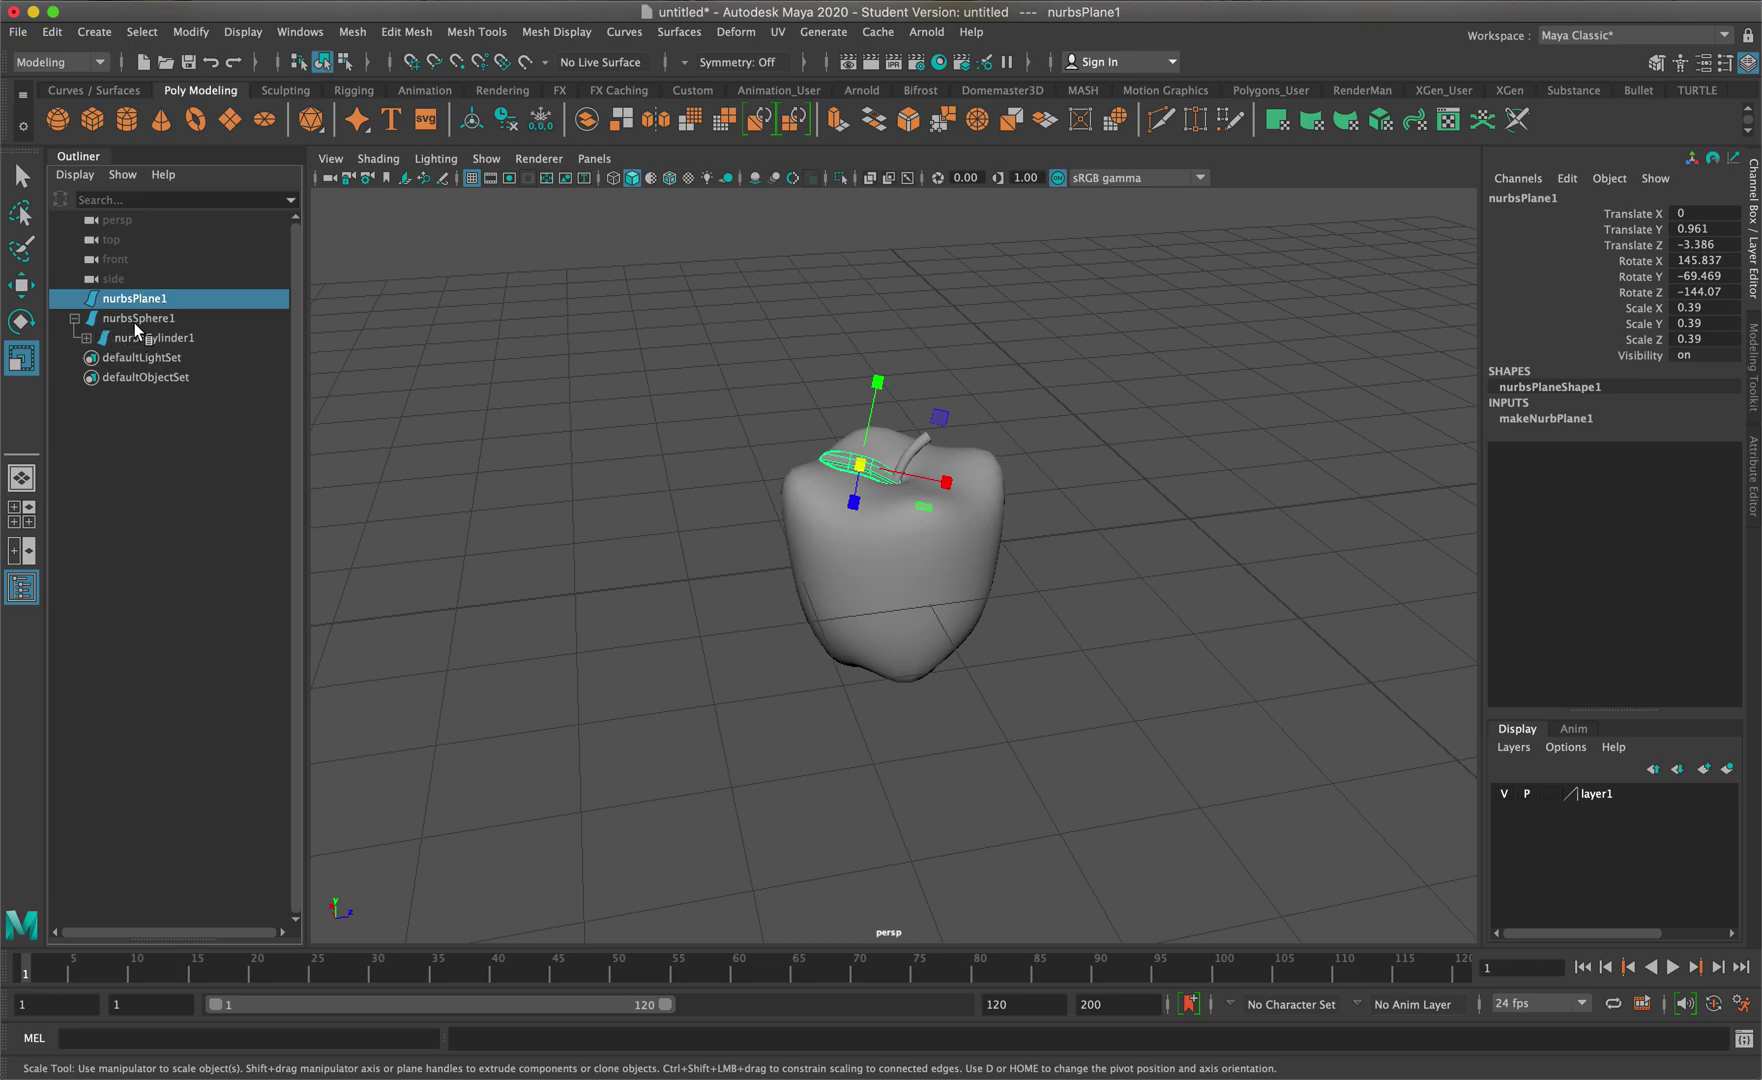
click(825, 500)
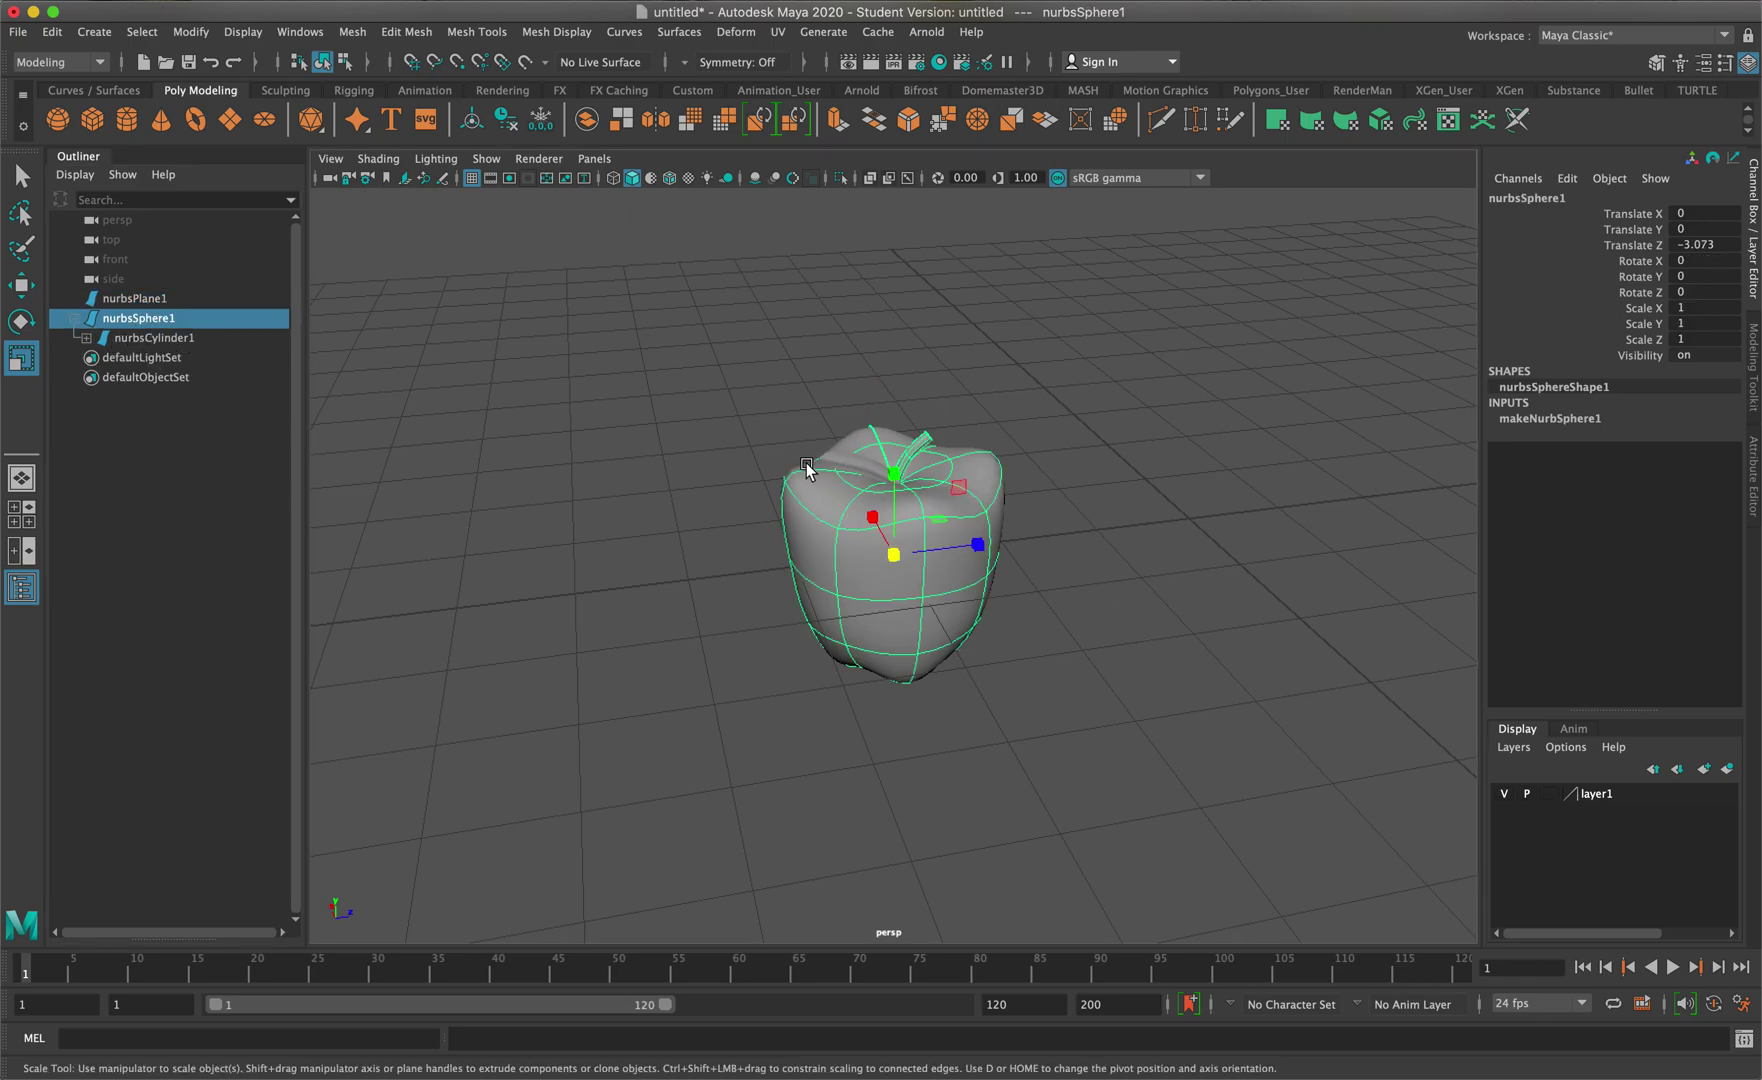
double_click(139, 297)
drag(146, 305, 160, 320)
click(146, 319)
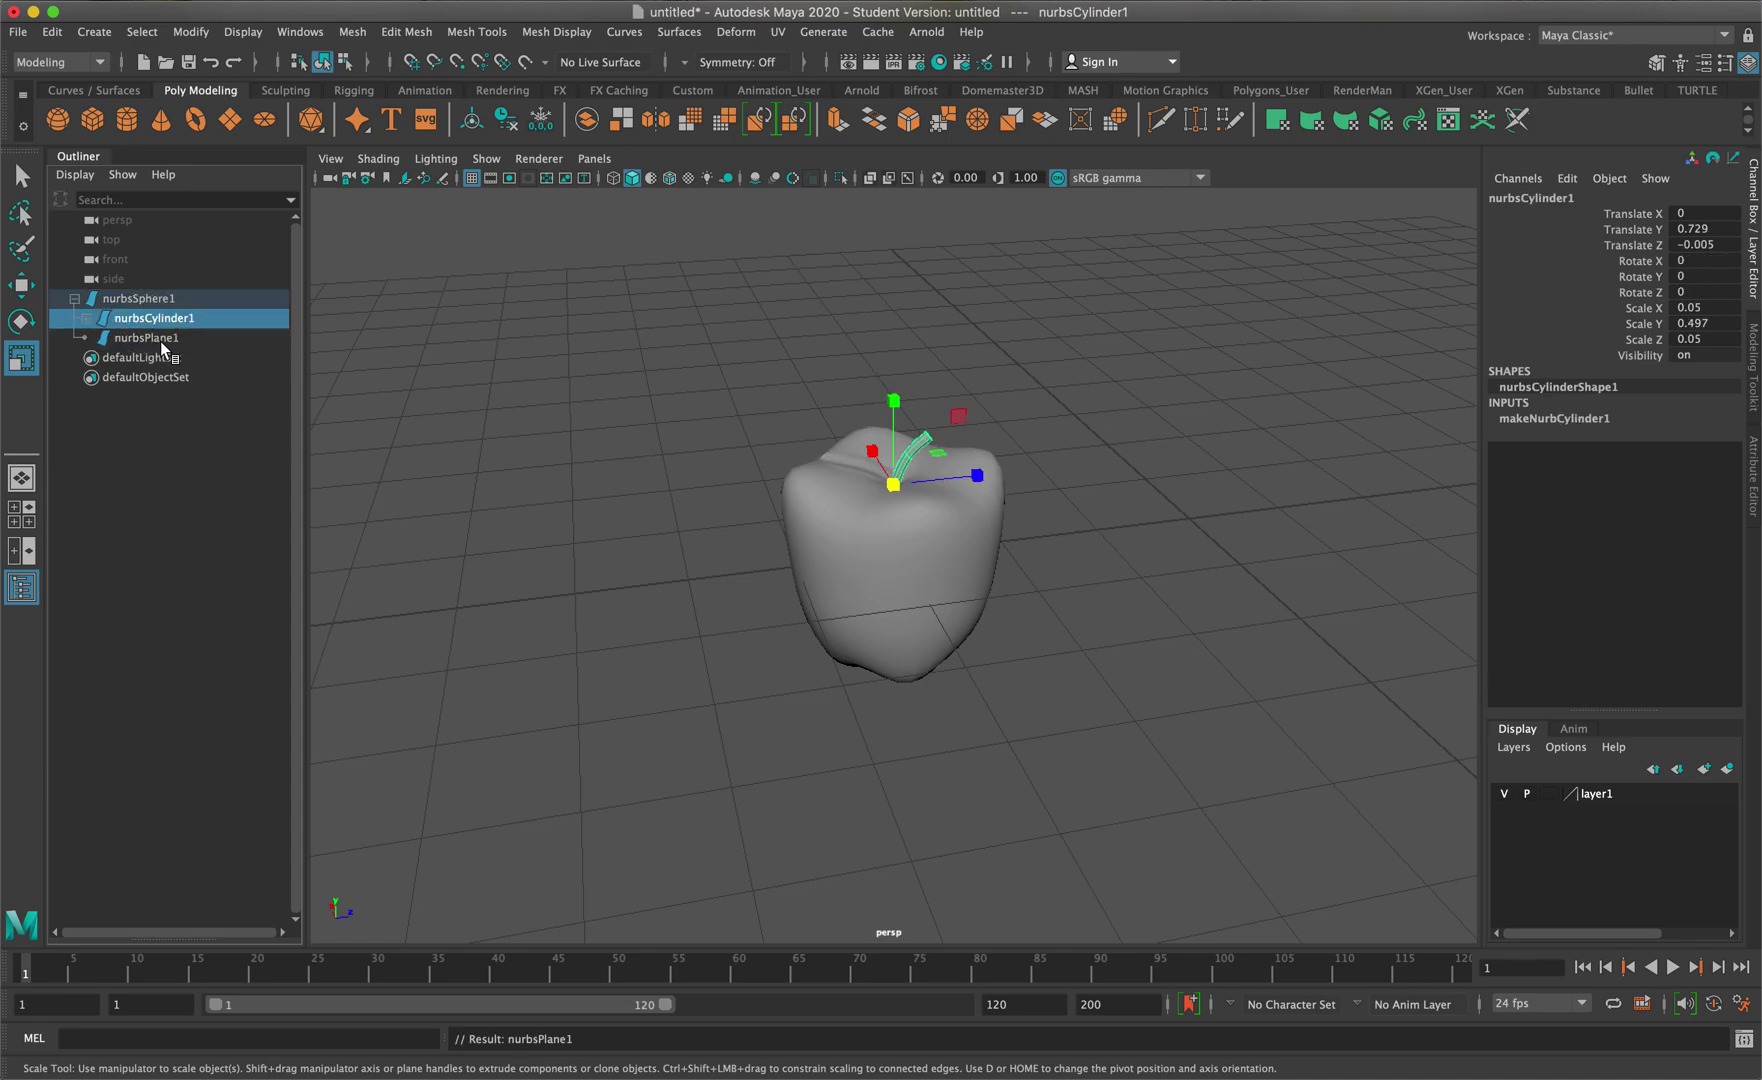
click(160, 341)
Rename nurbsSphere1 as Apple in the Outliner
click(160, 300)
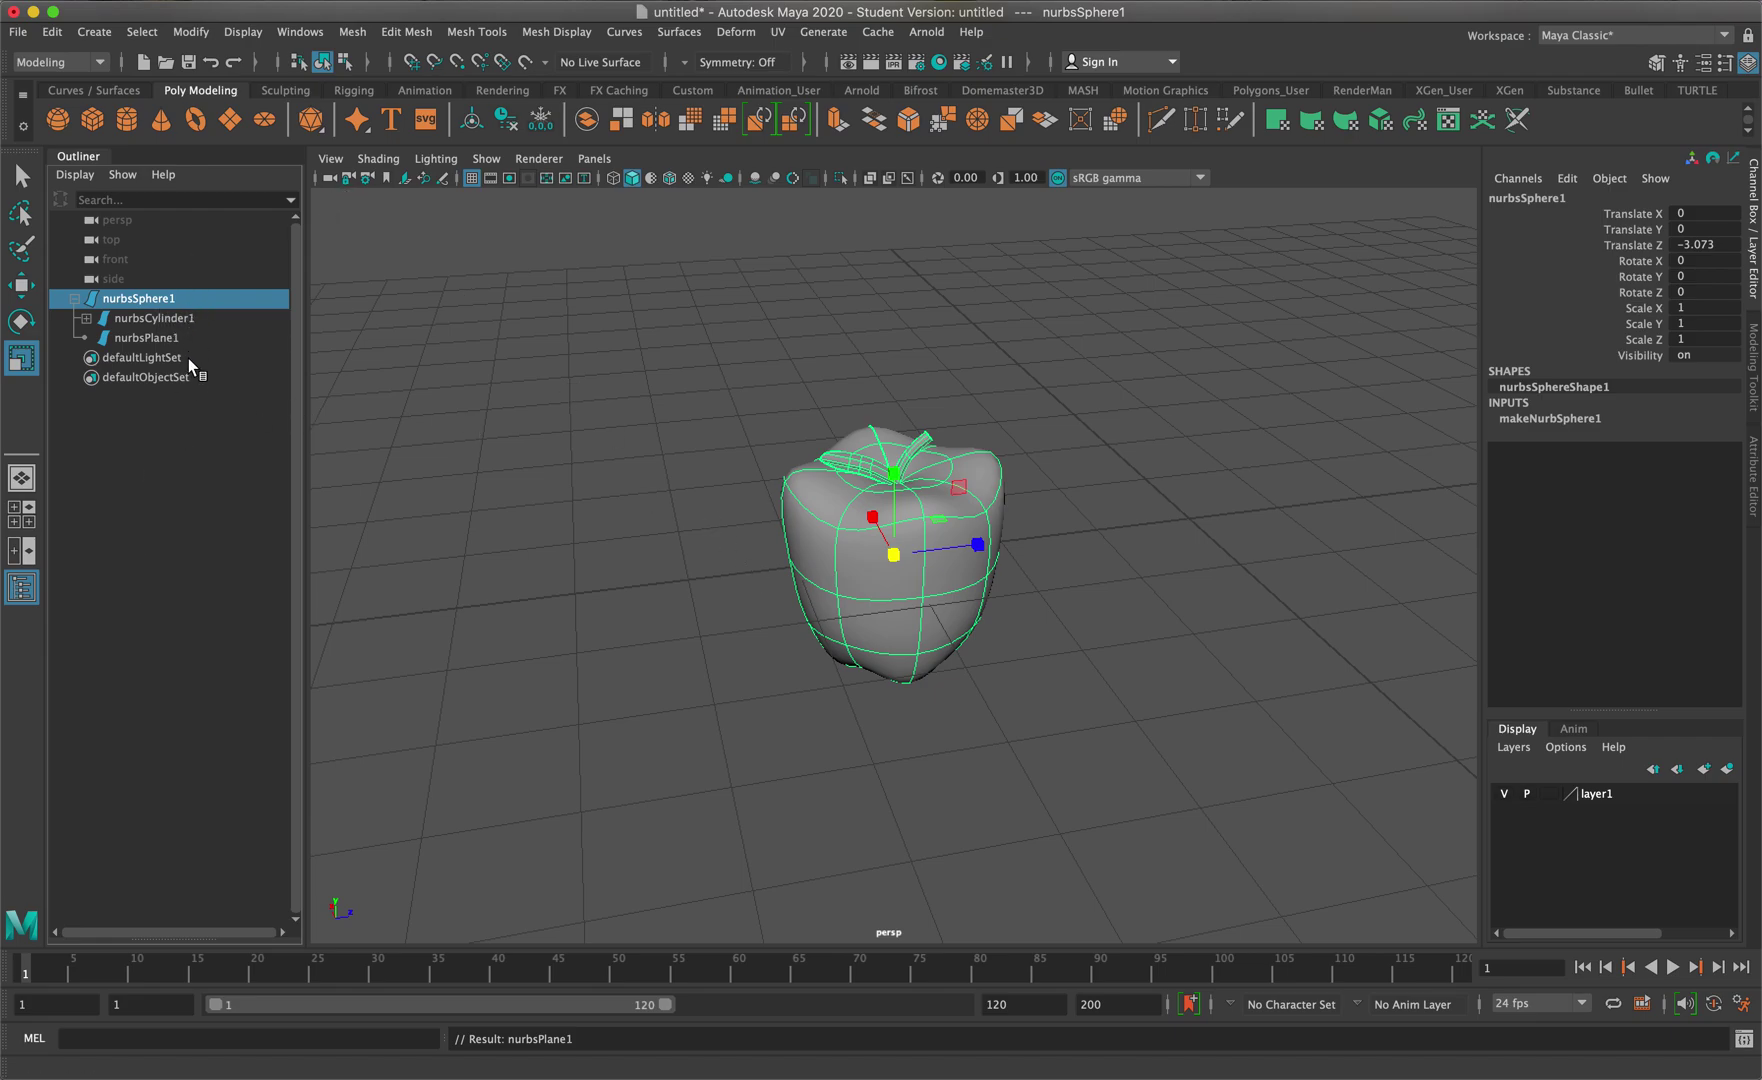
double_click(157, 302)
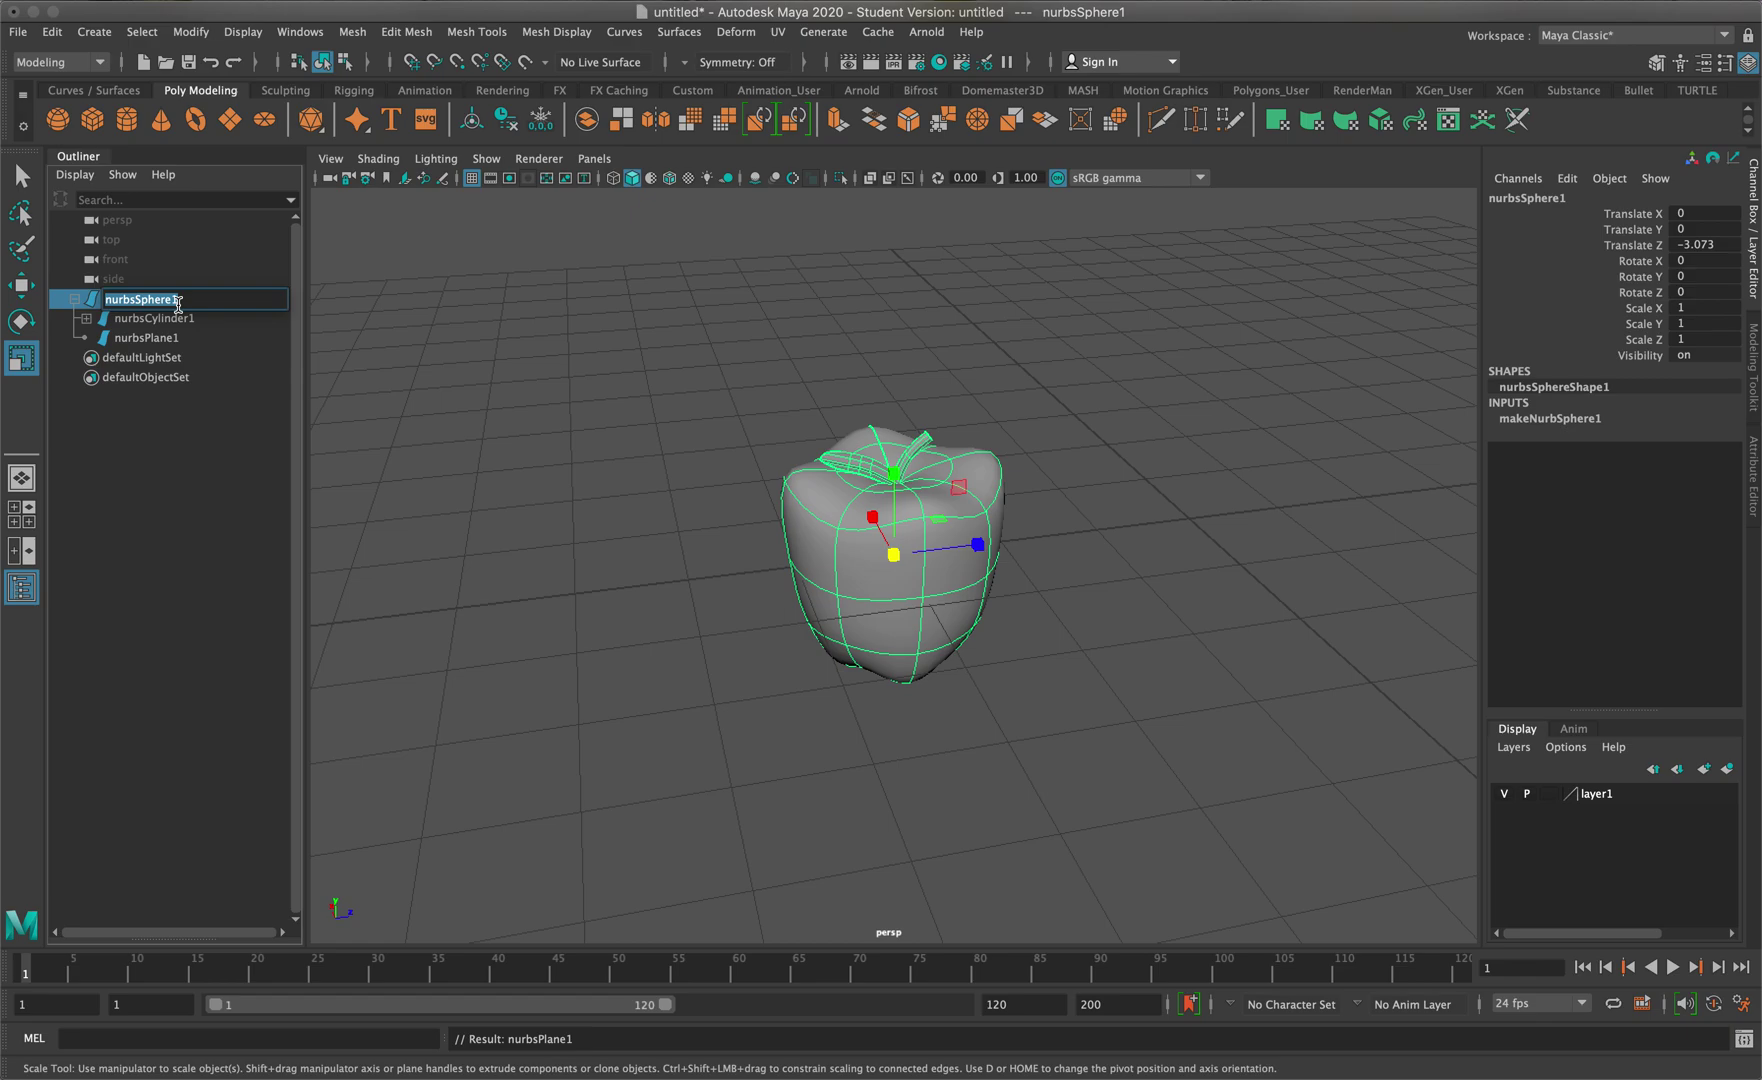
text(Apple)
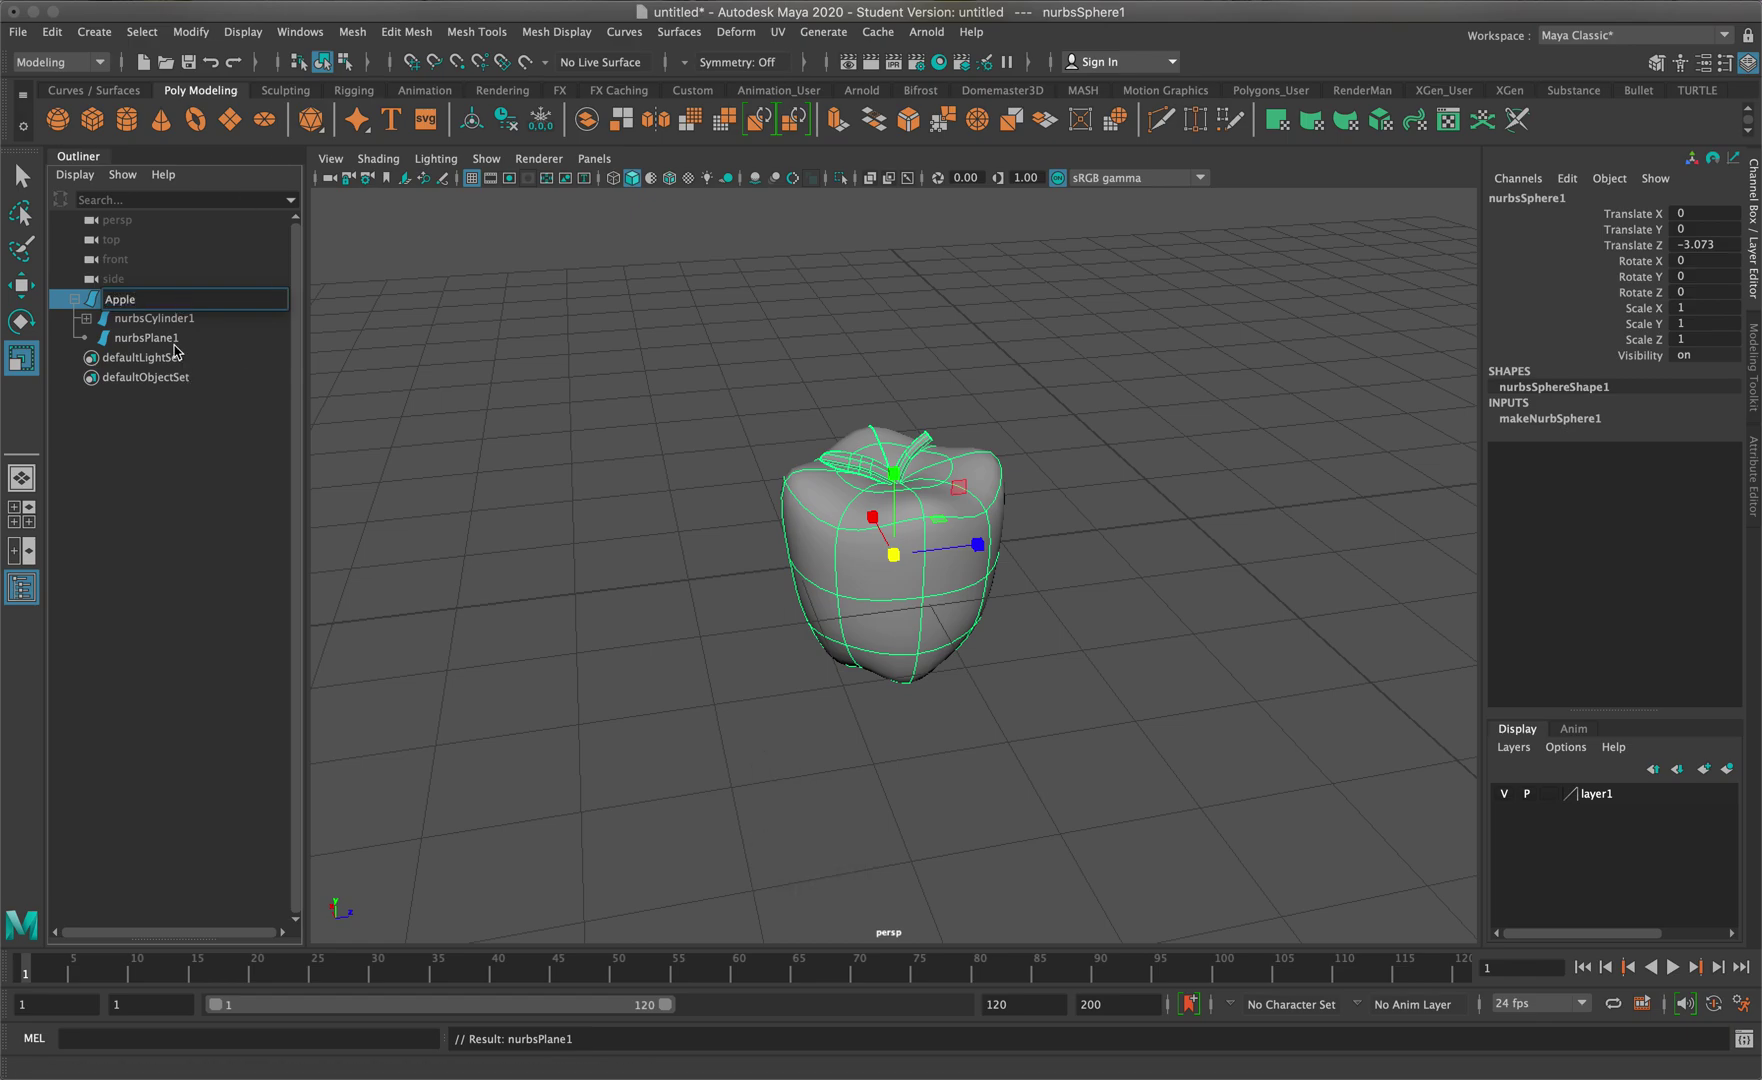
Rename nurbsCylinder1 as Stem in the Outliner
click(165, 319)
double_click(164, 318)
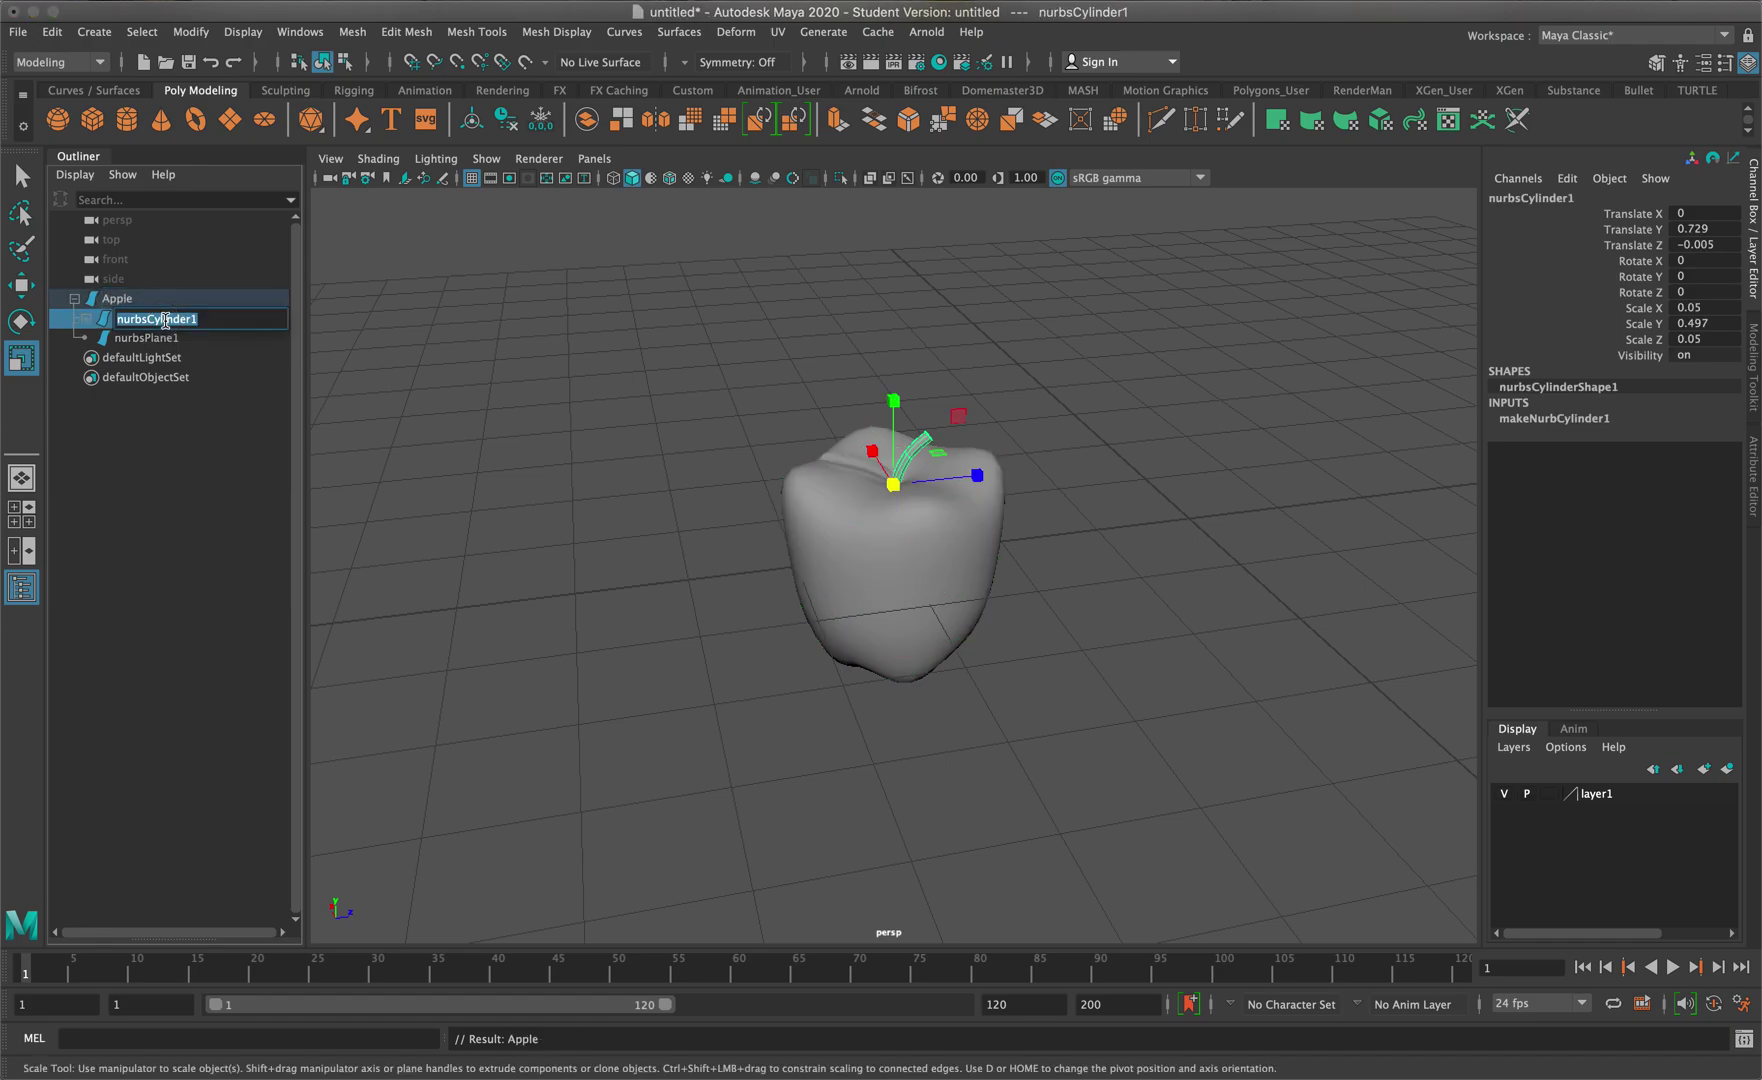
text(Stem)
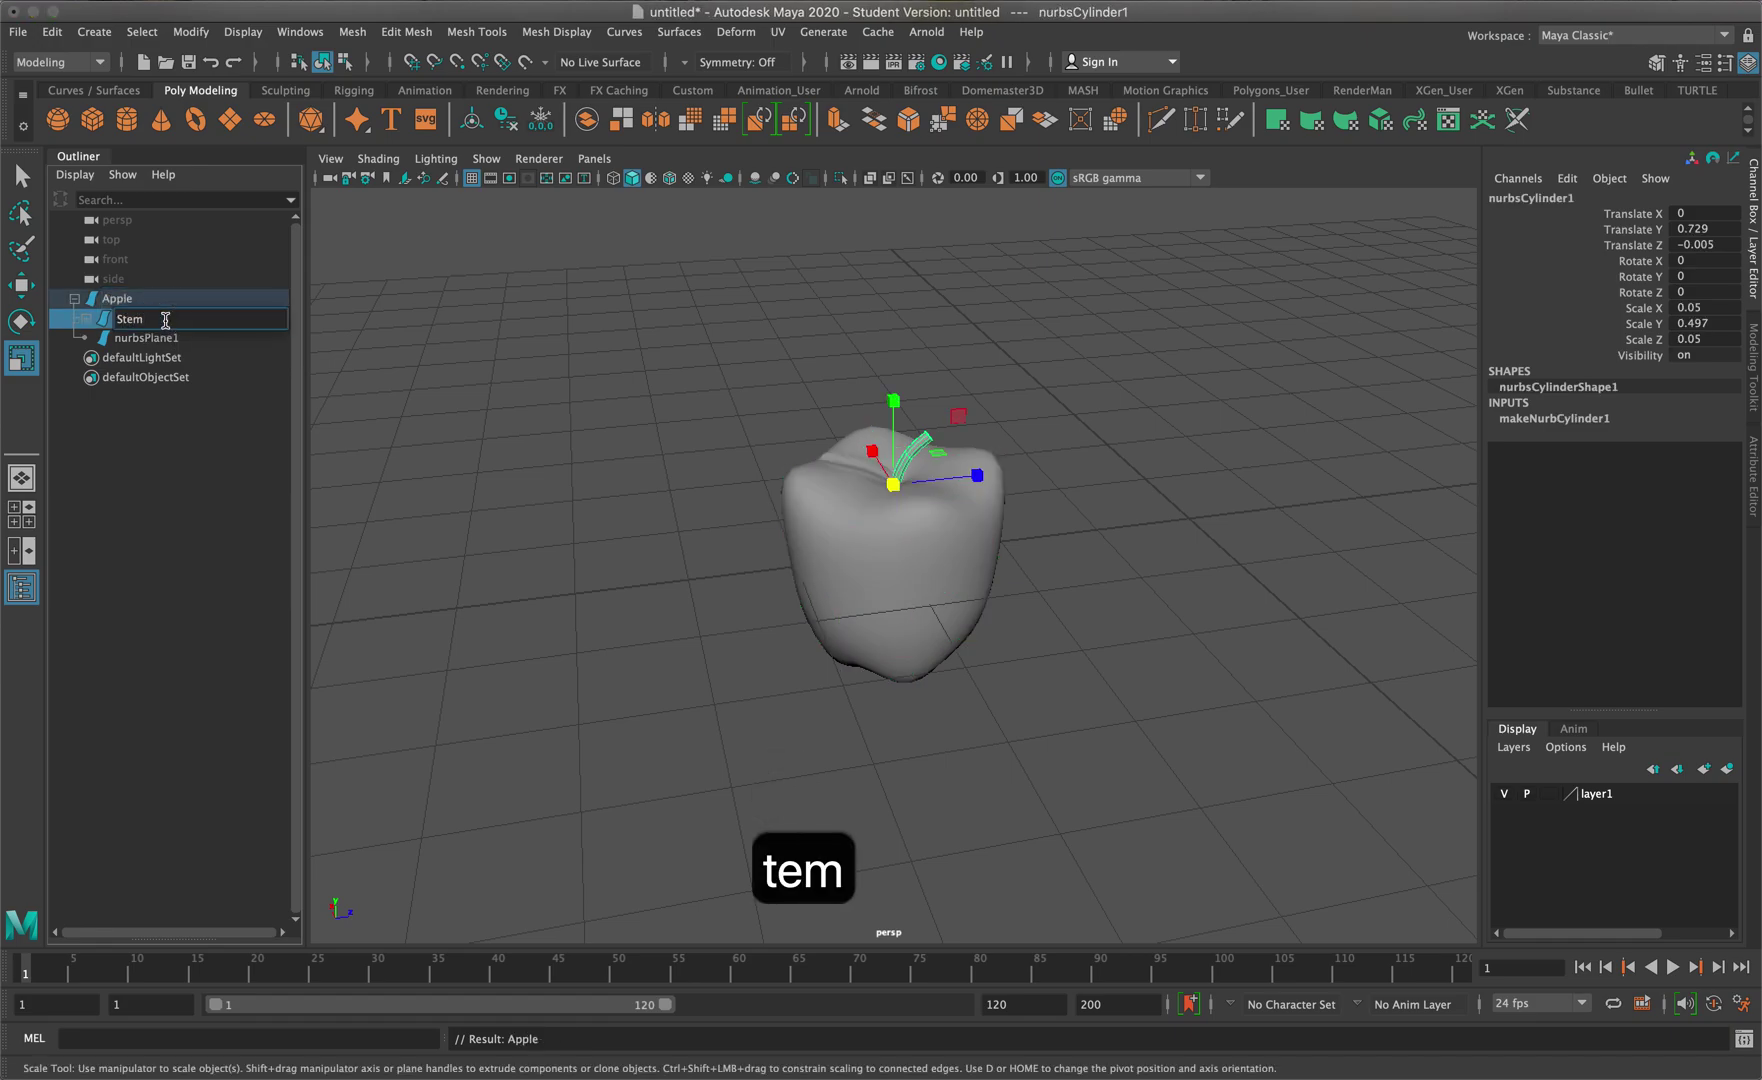
Rename nurbsPlane1 as Leaf in the Outliner and select the Apple parent object
click(170, 342)
double_click(170, 340)
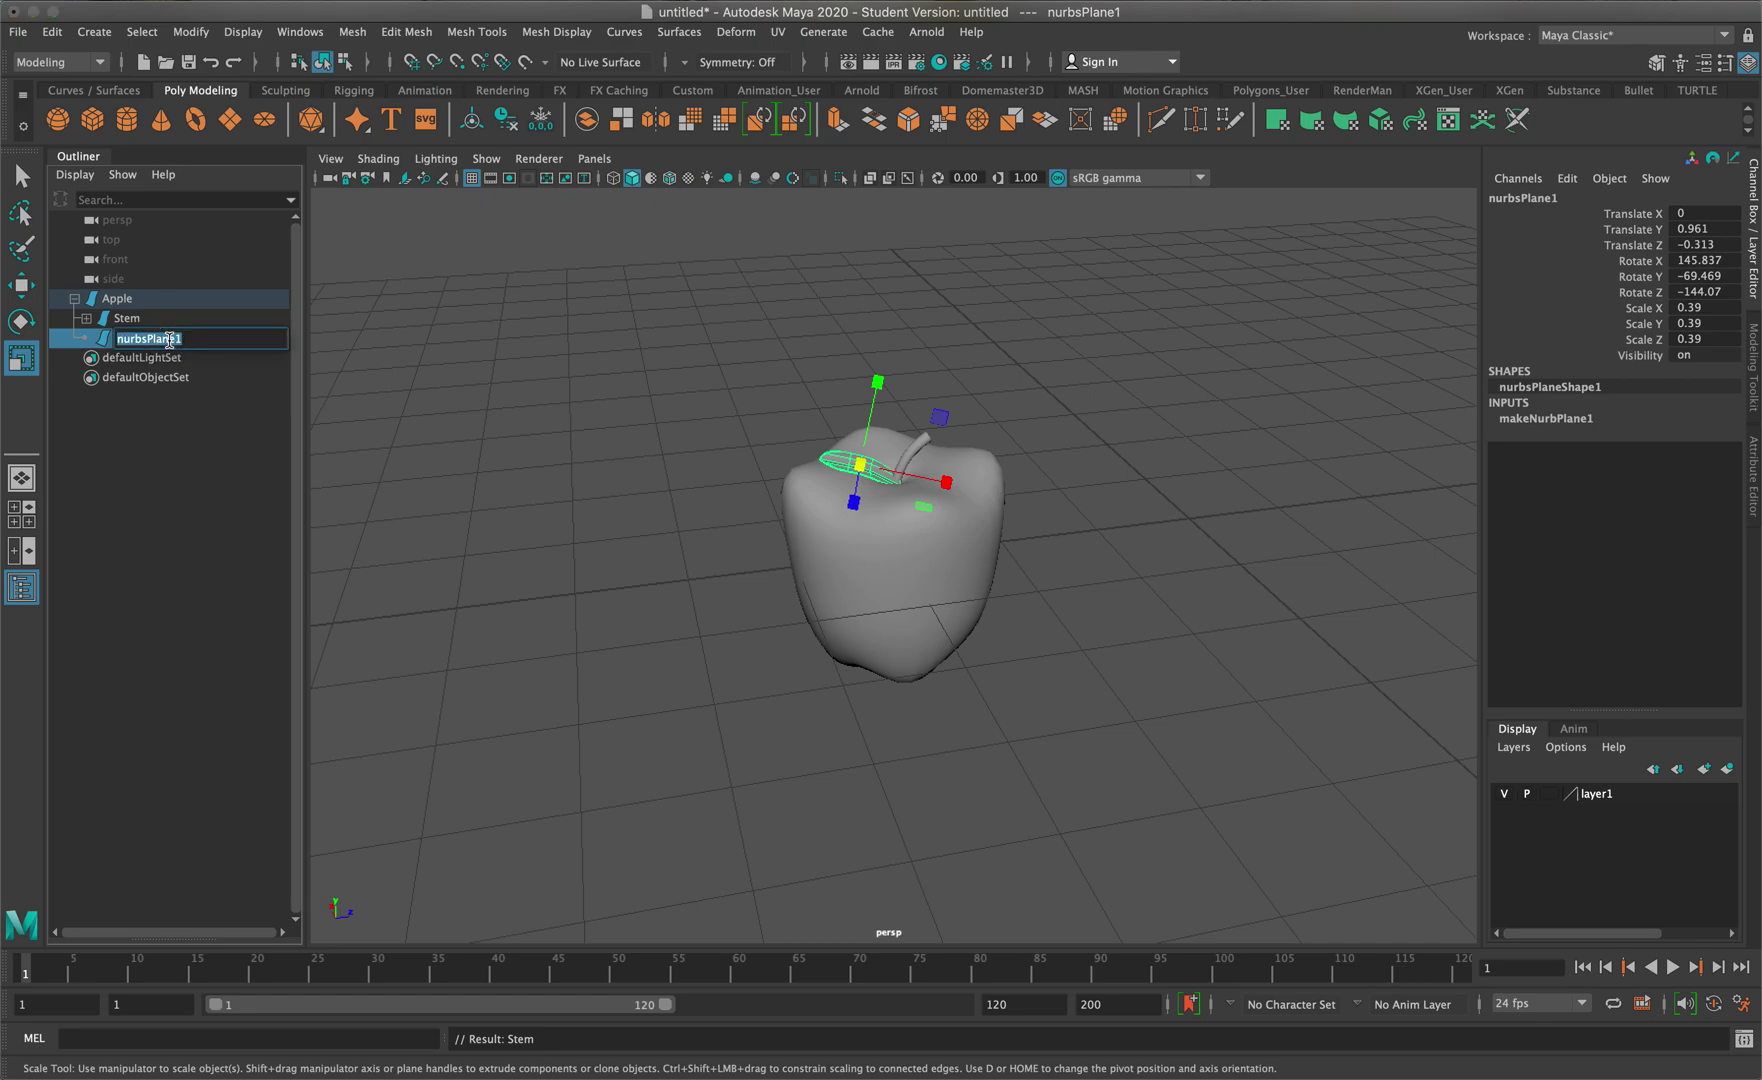
text(Pla)
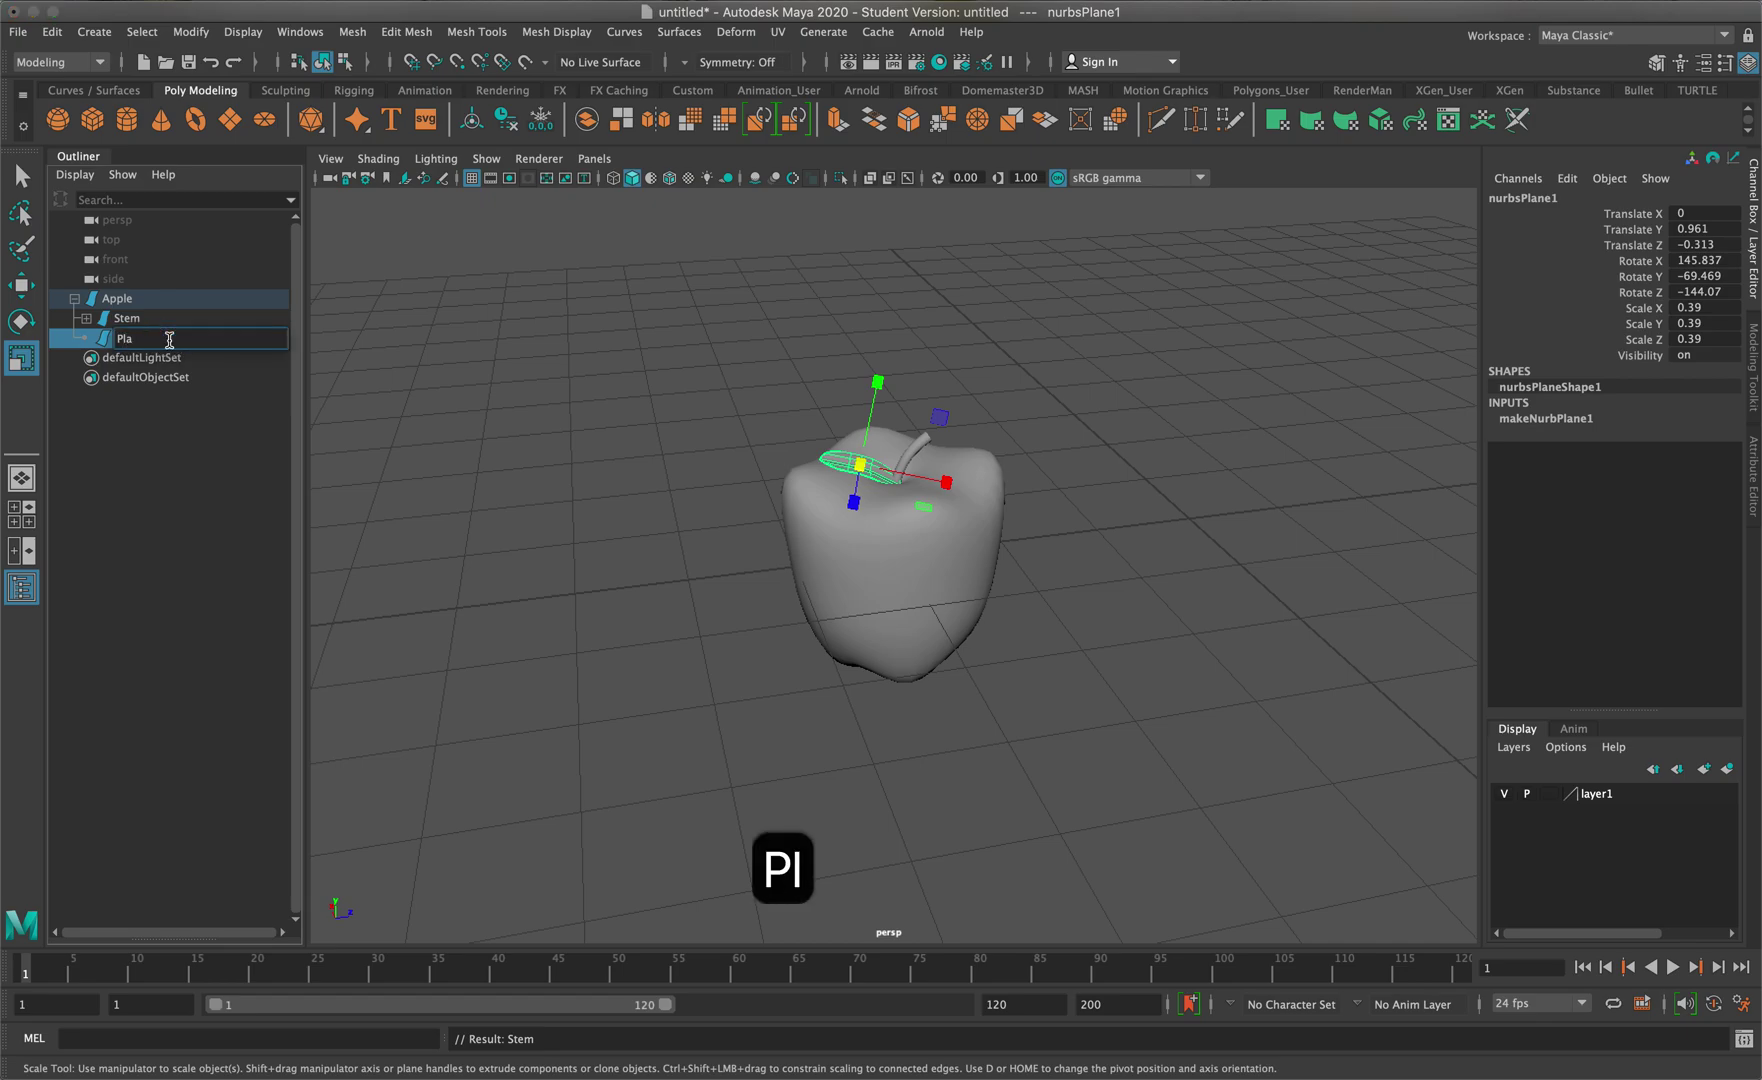
key(BackSpace)
key(BackSpace)
key(BackSpace)
text(Leaf)
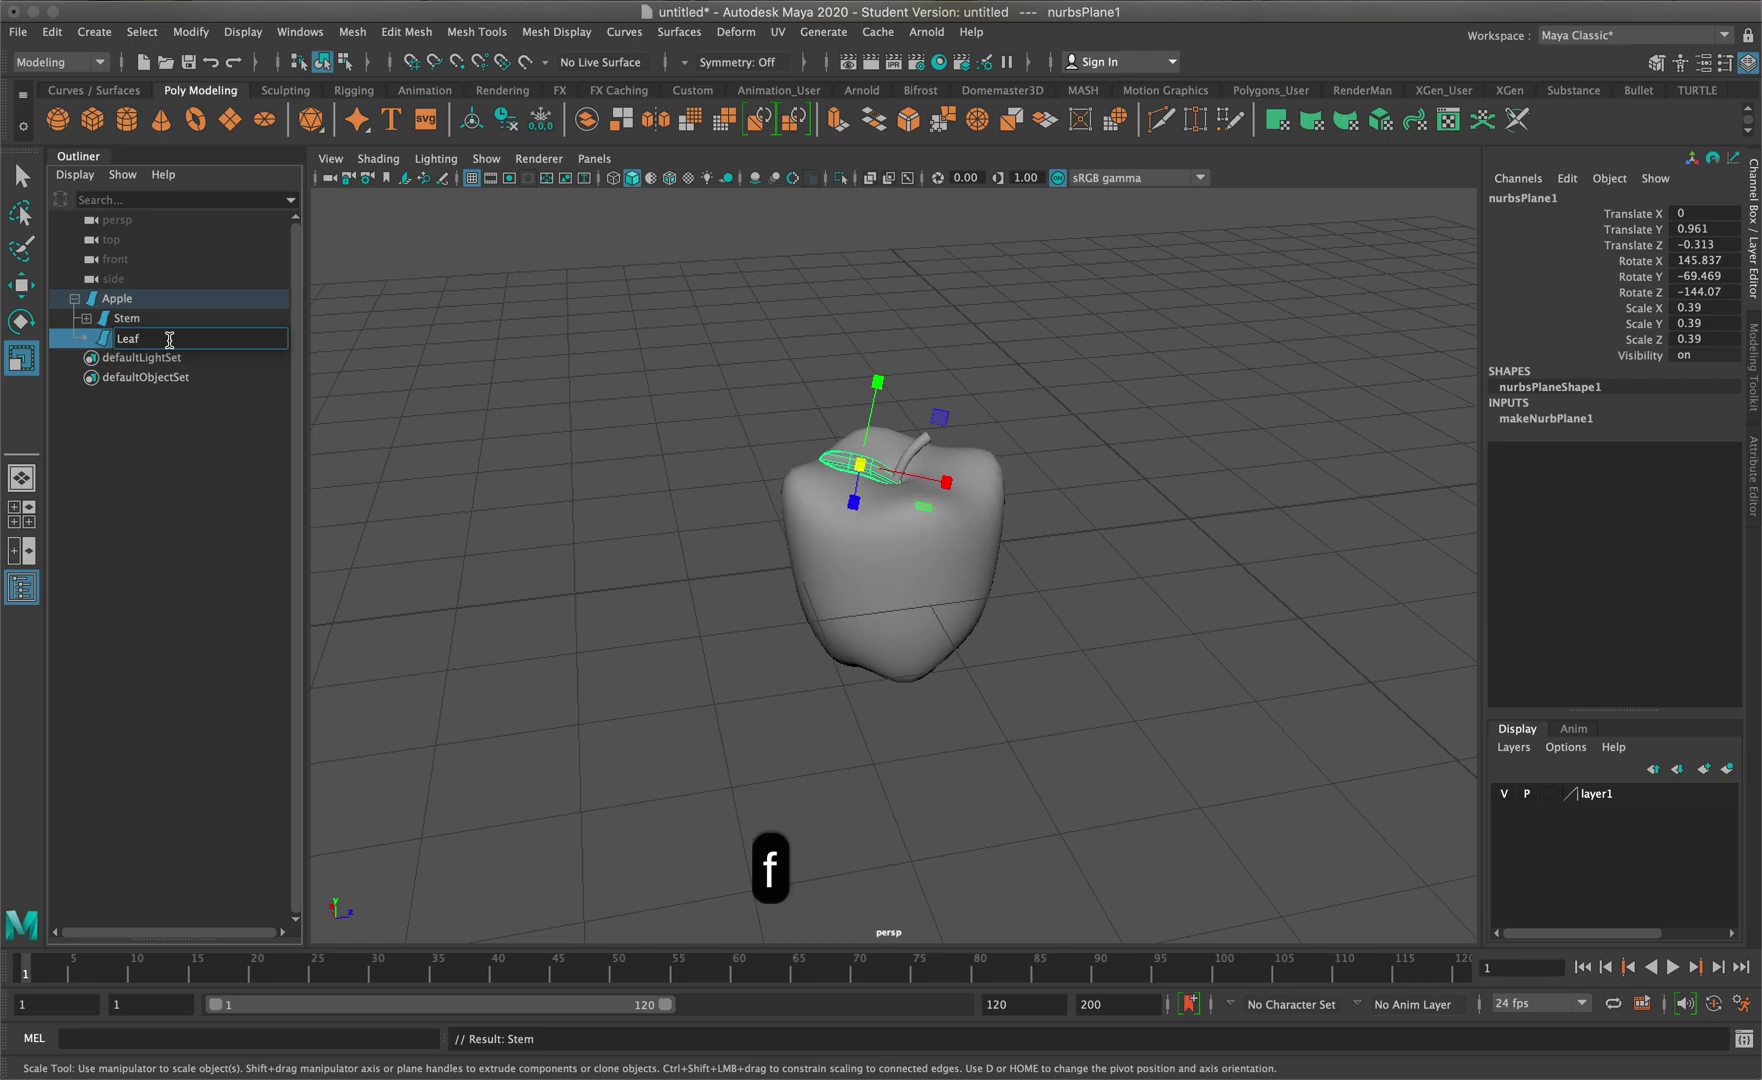
key(Return)
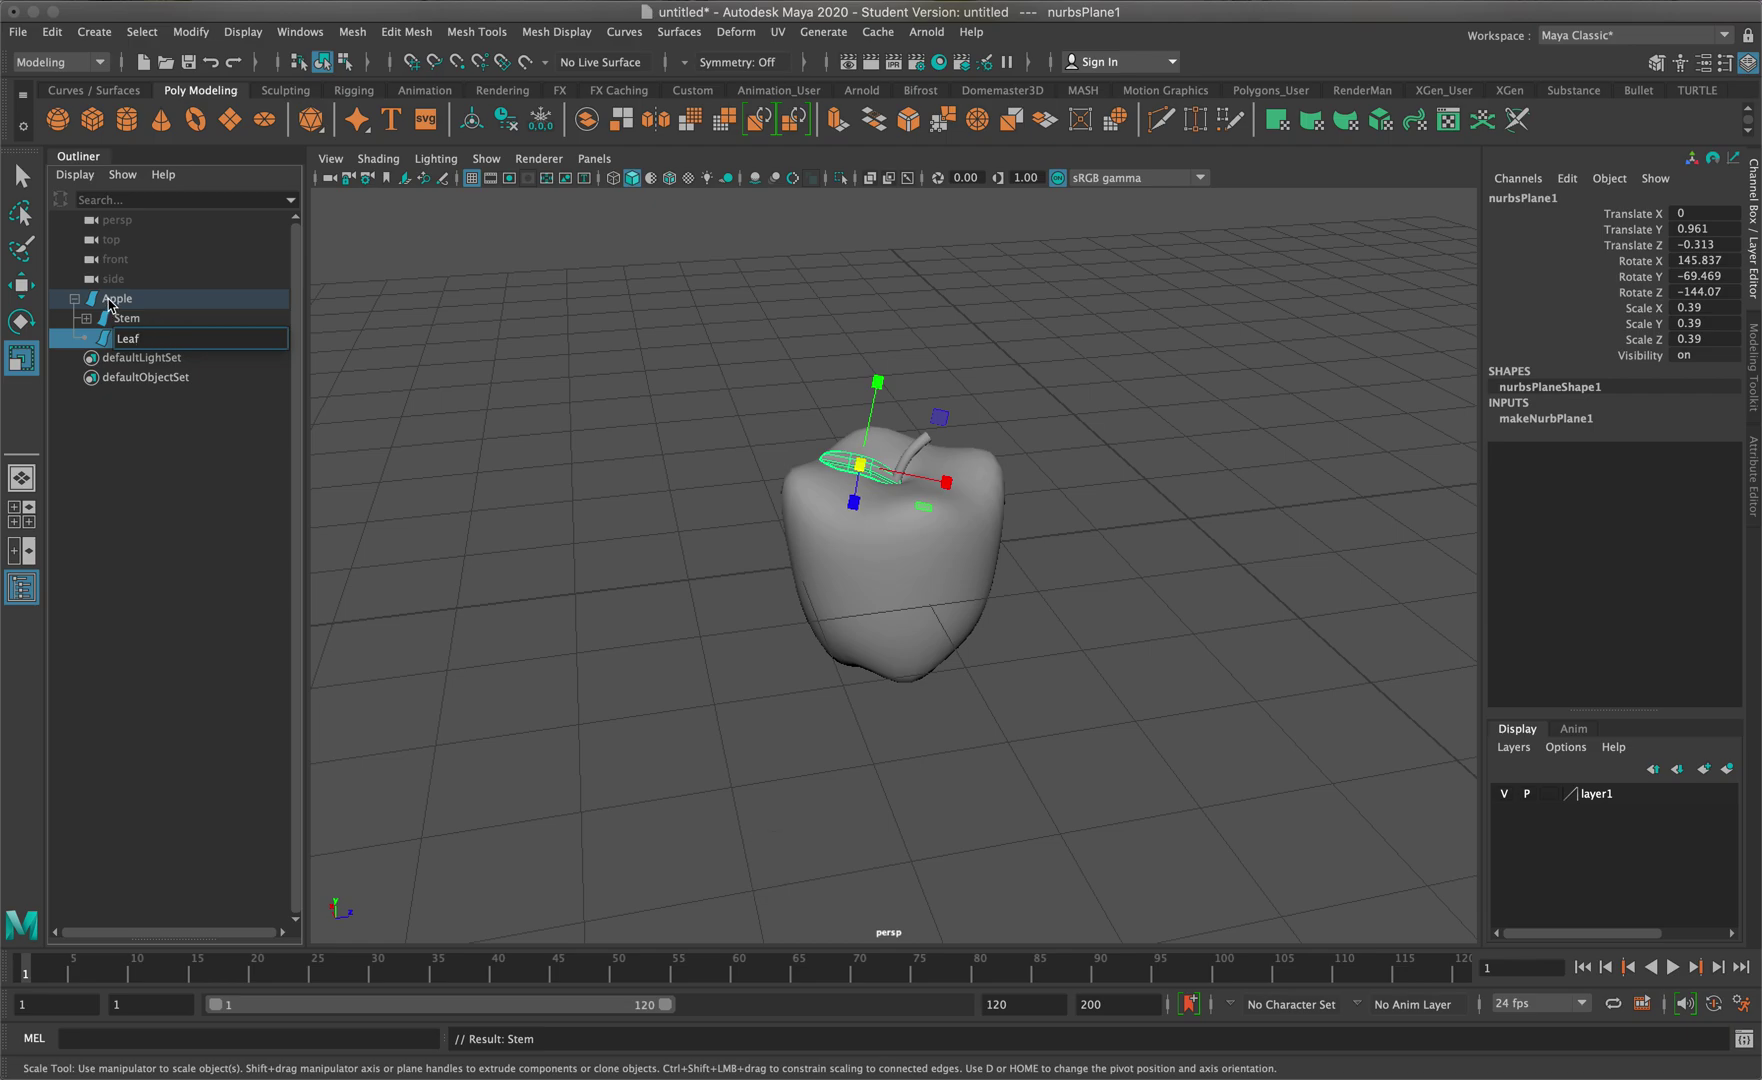
click(116, 299)
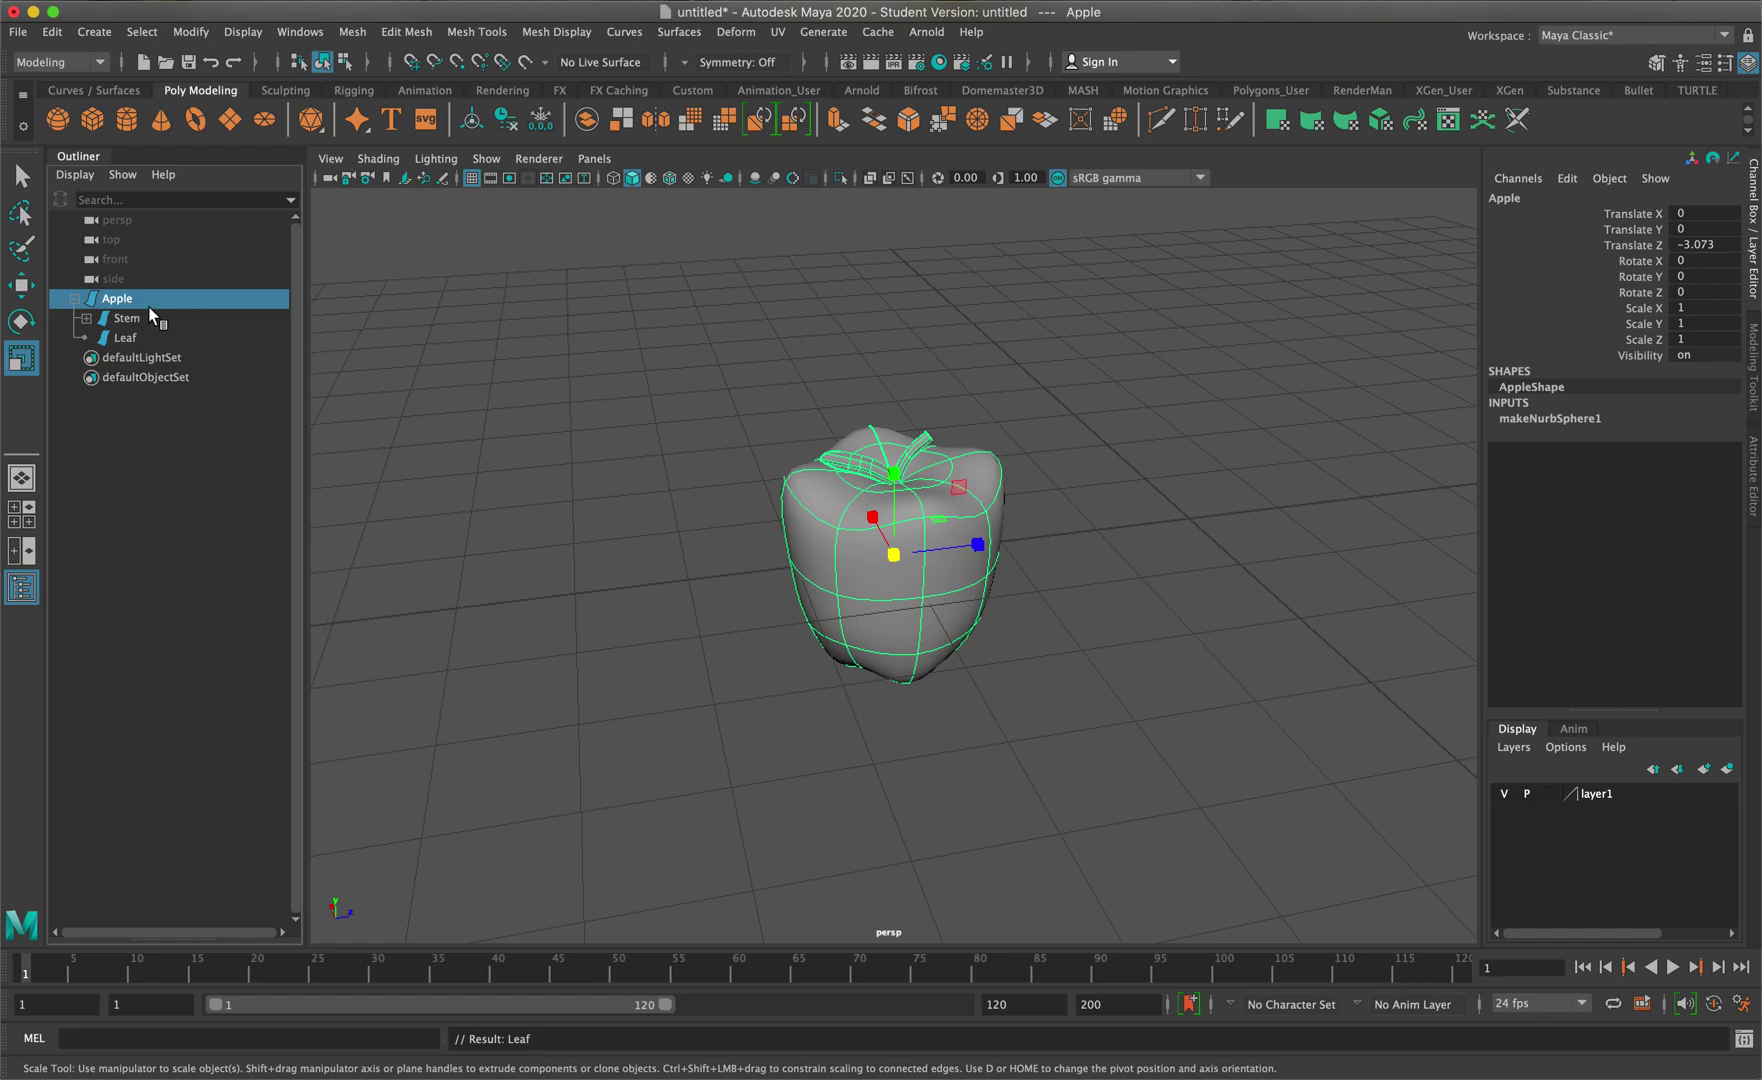
Collapse the Outliner and set the project to the Desktop folder, creating a default workspace there
click(79, 157)
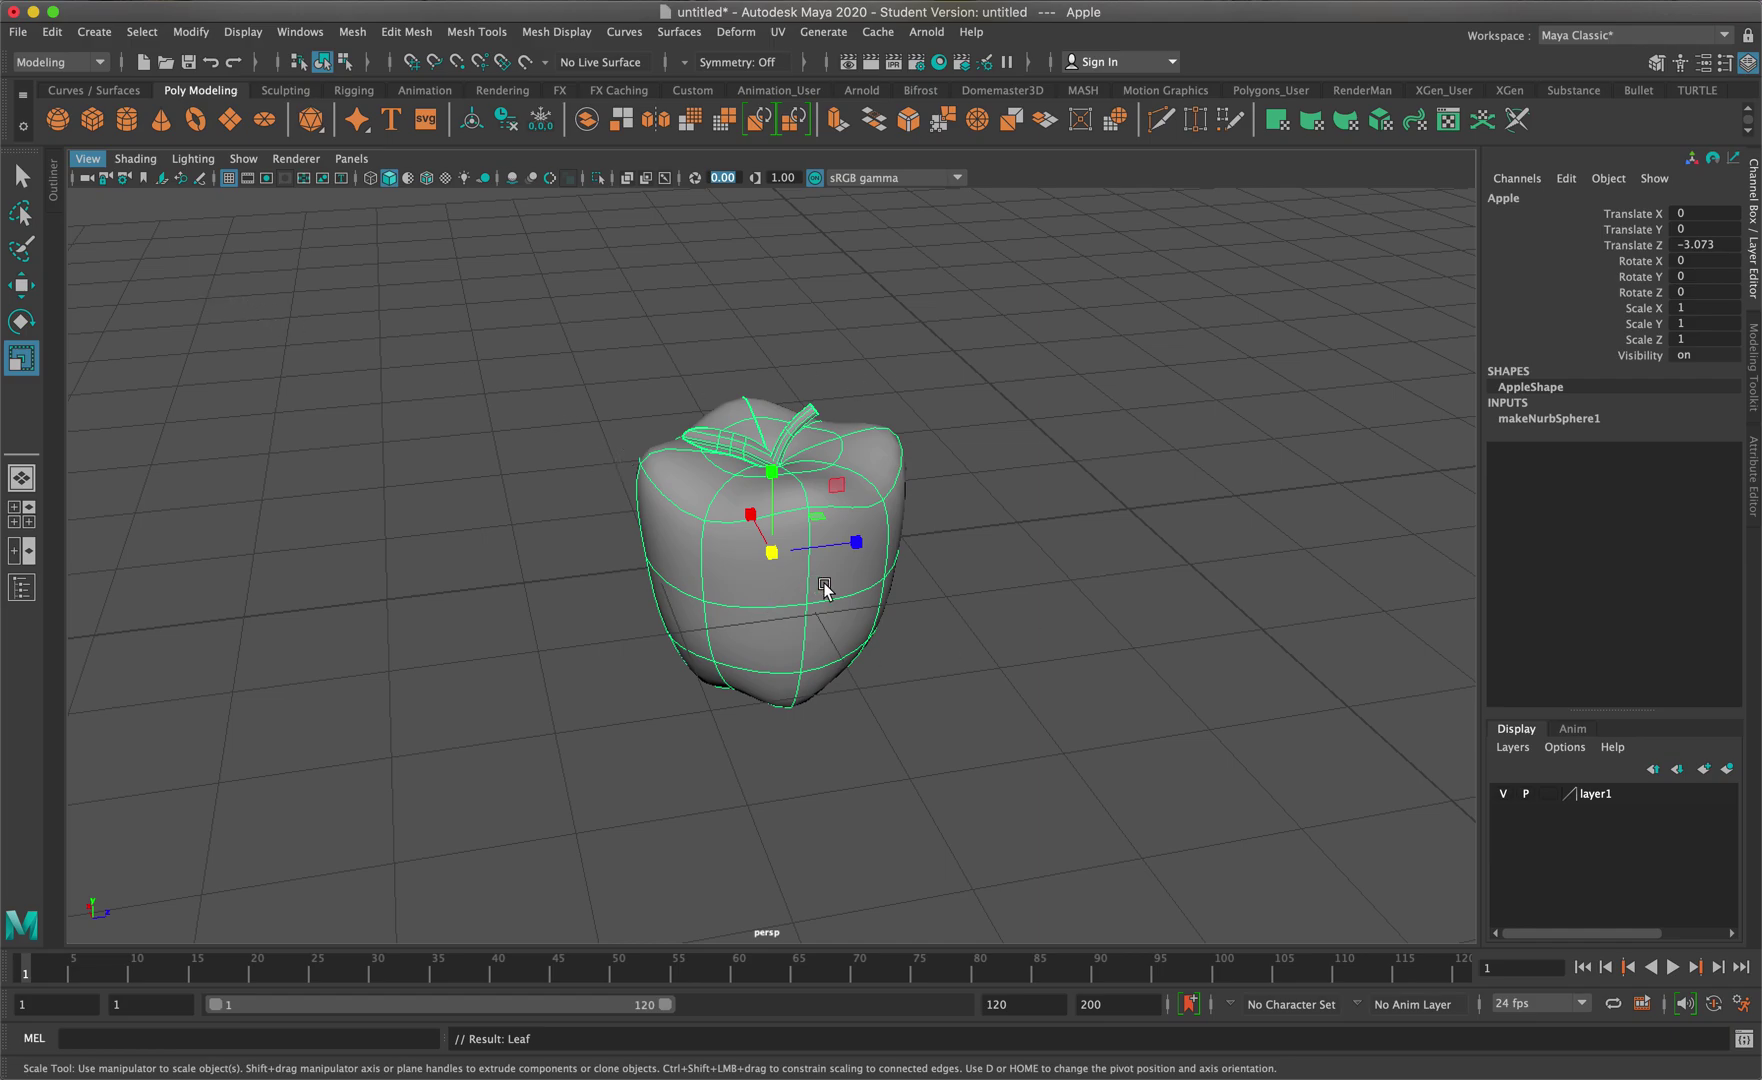
click(18, 31)
mouse_move(153, 588)
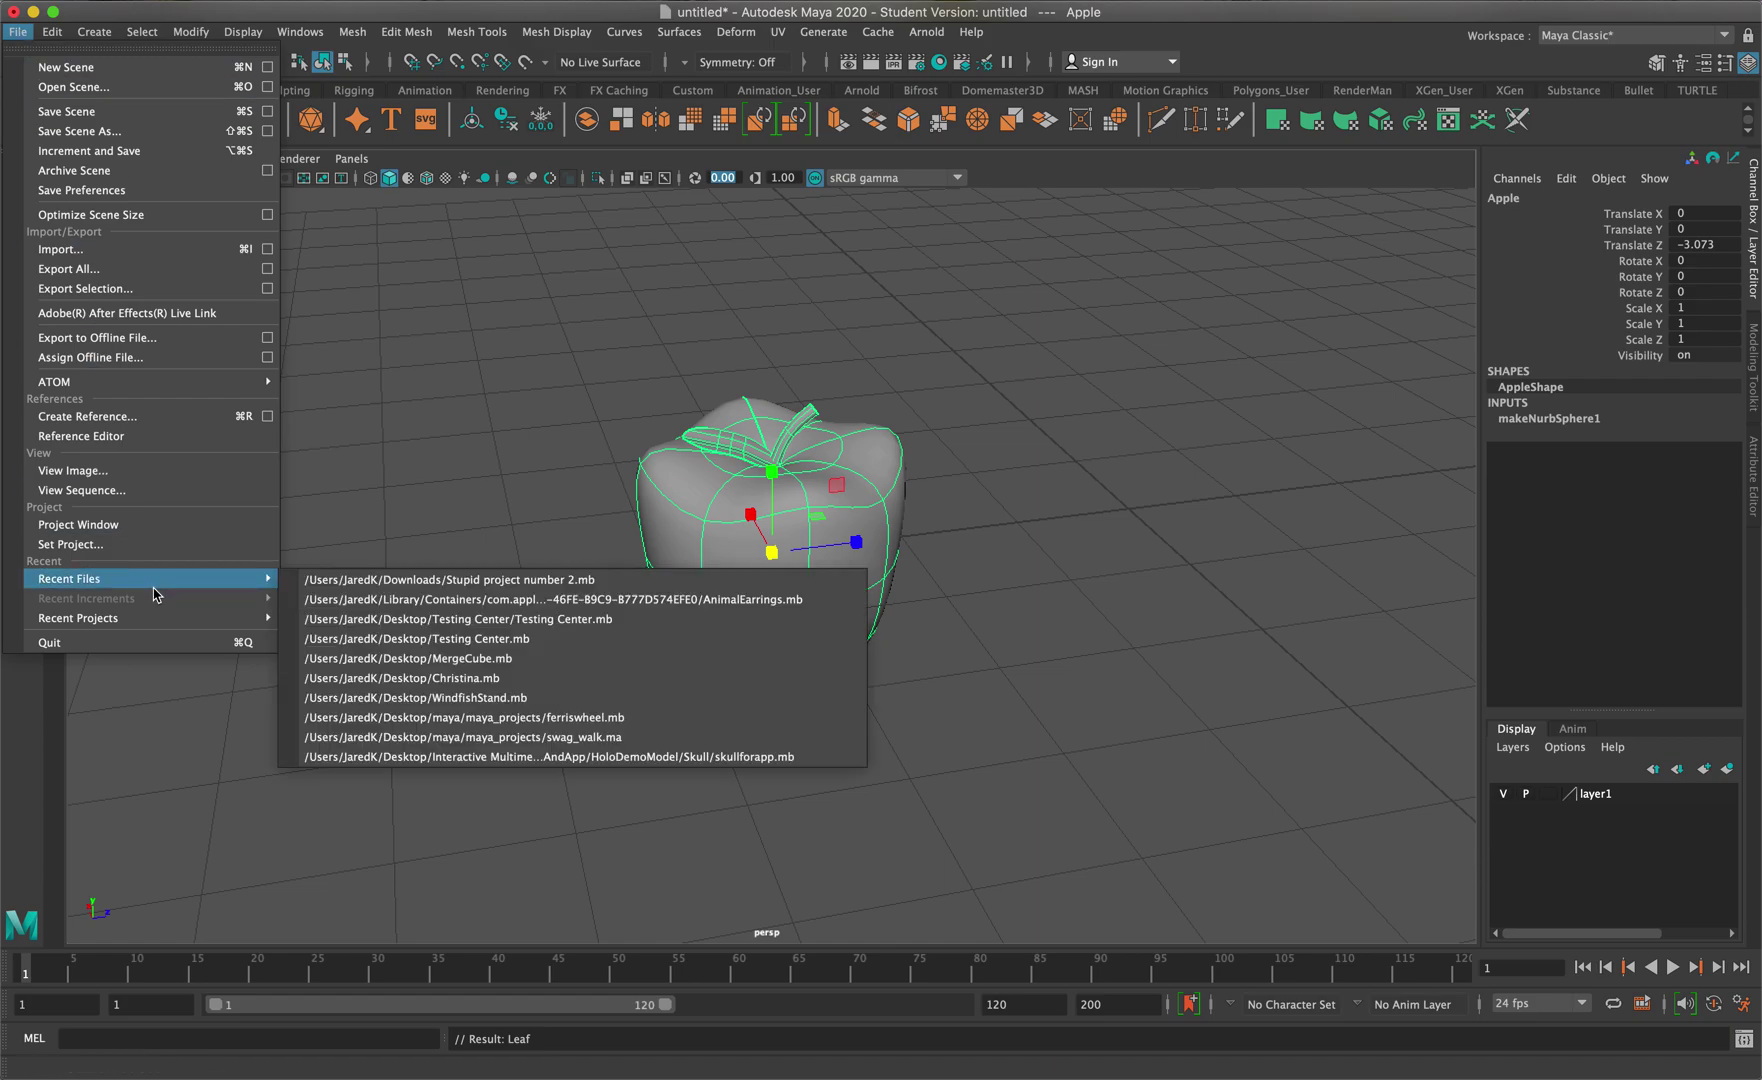
click(93, 546)
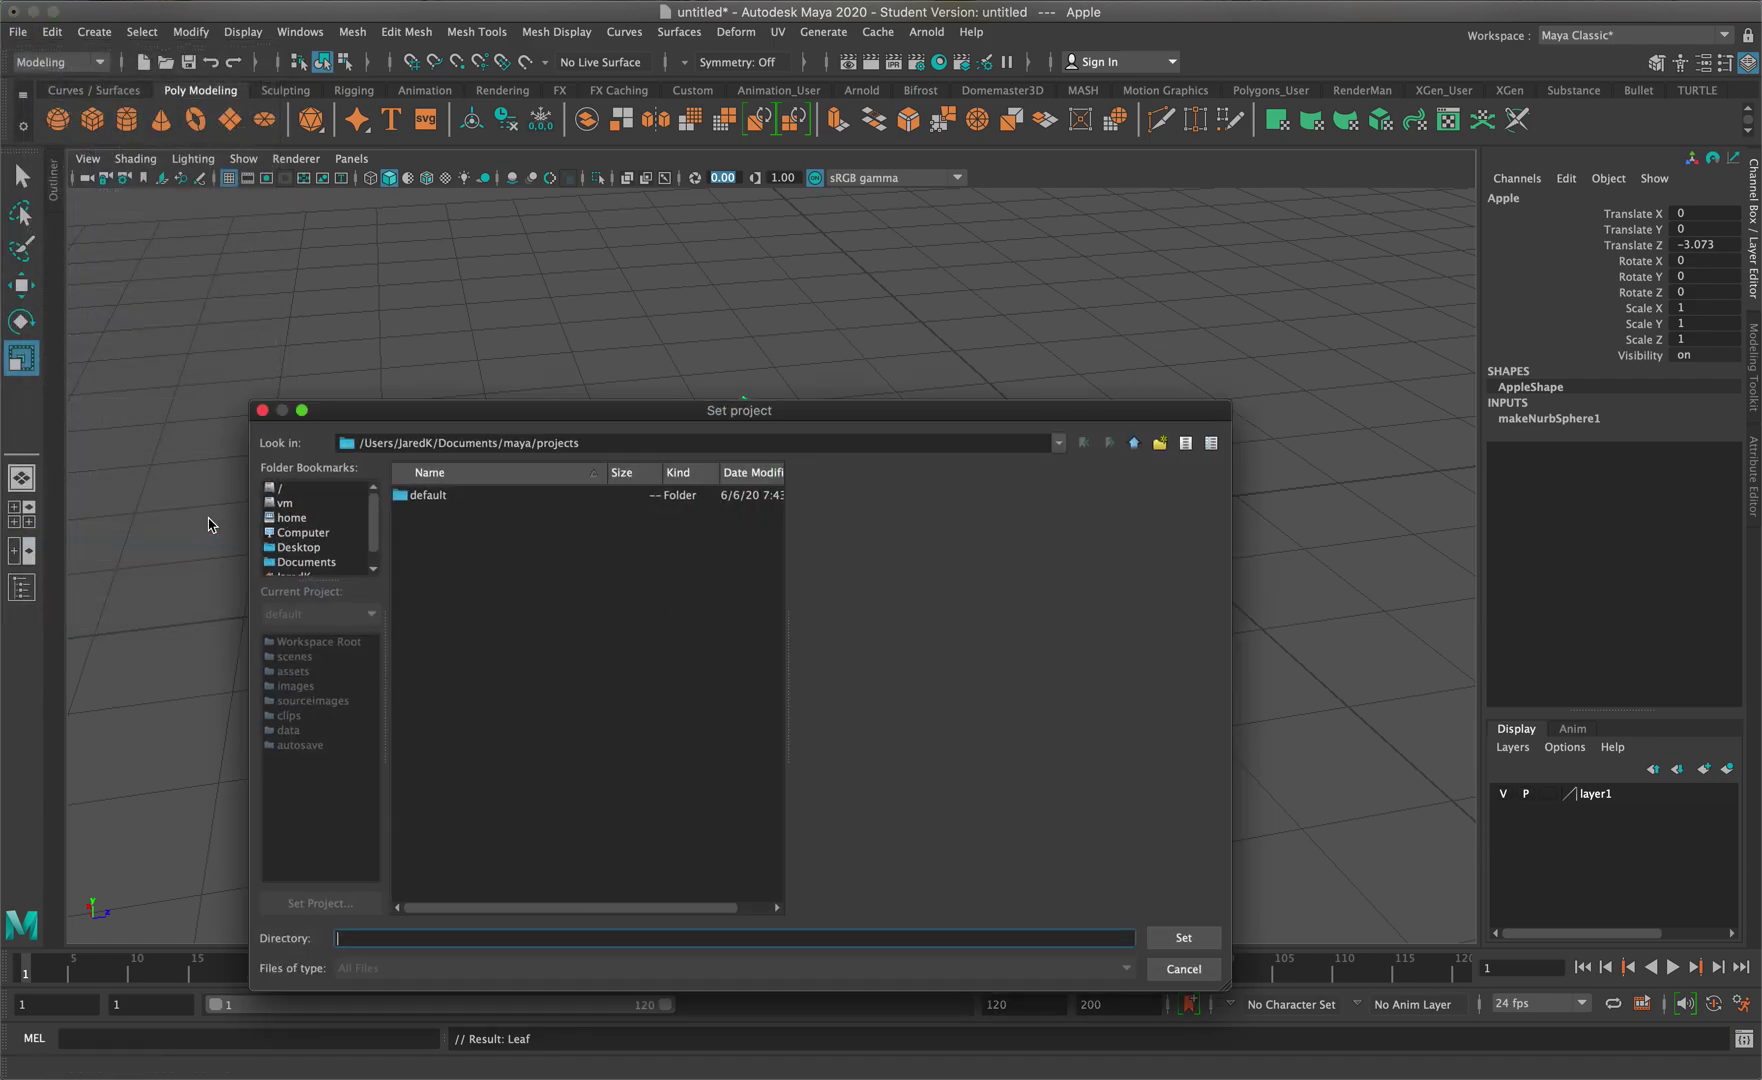
click(295, 547)
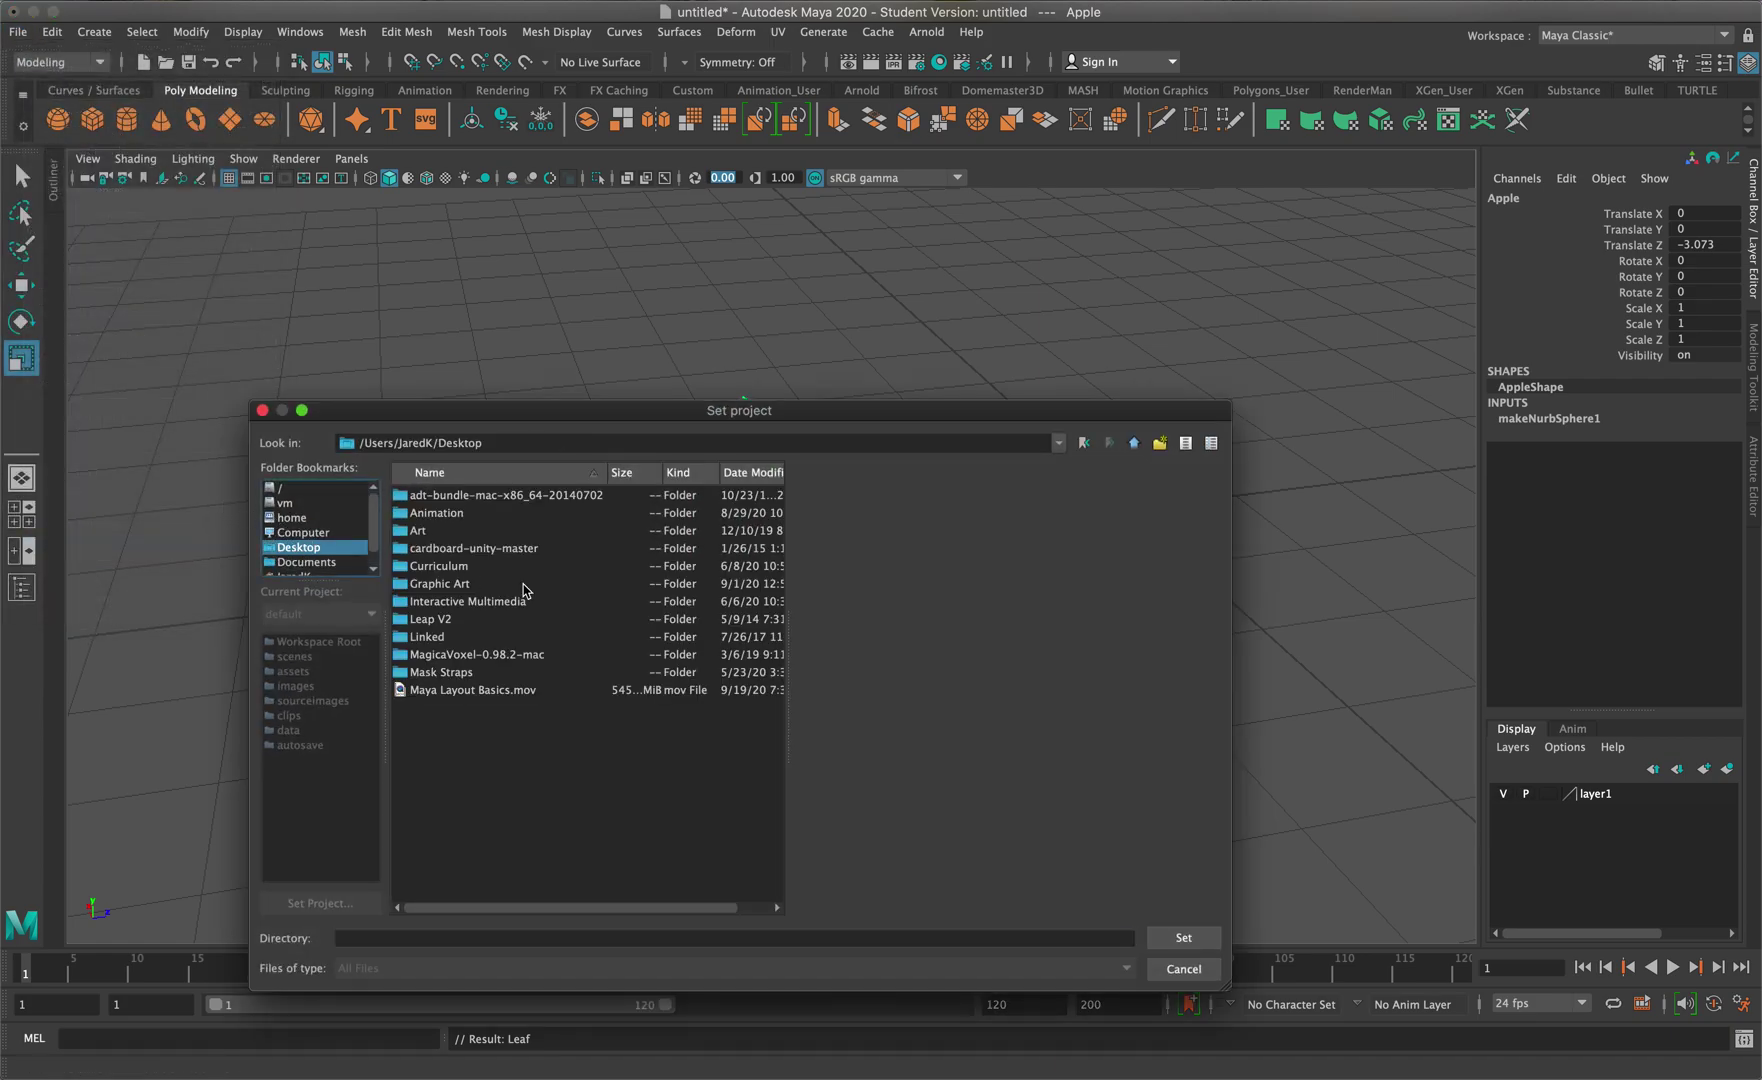
click(1192, 945)
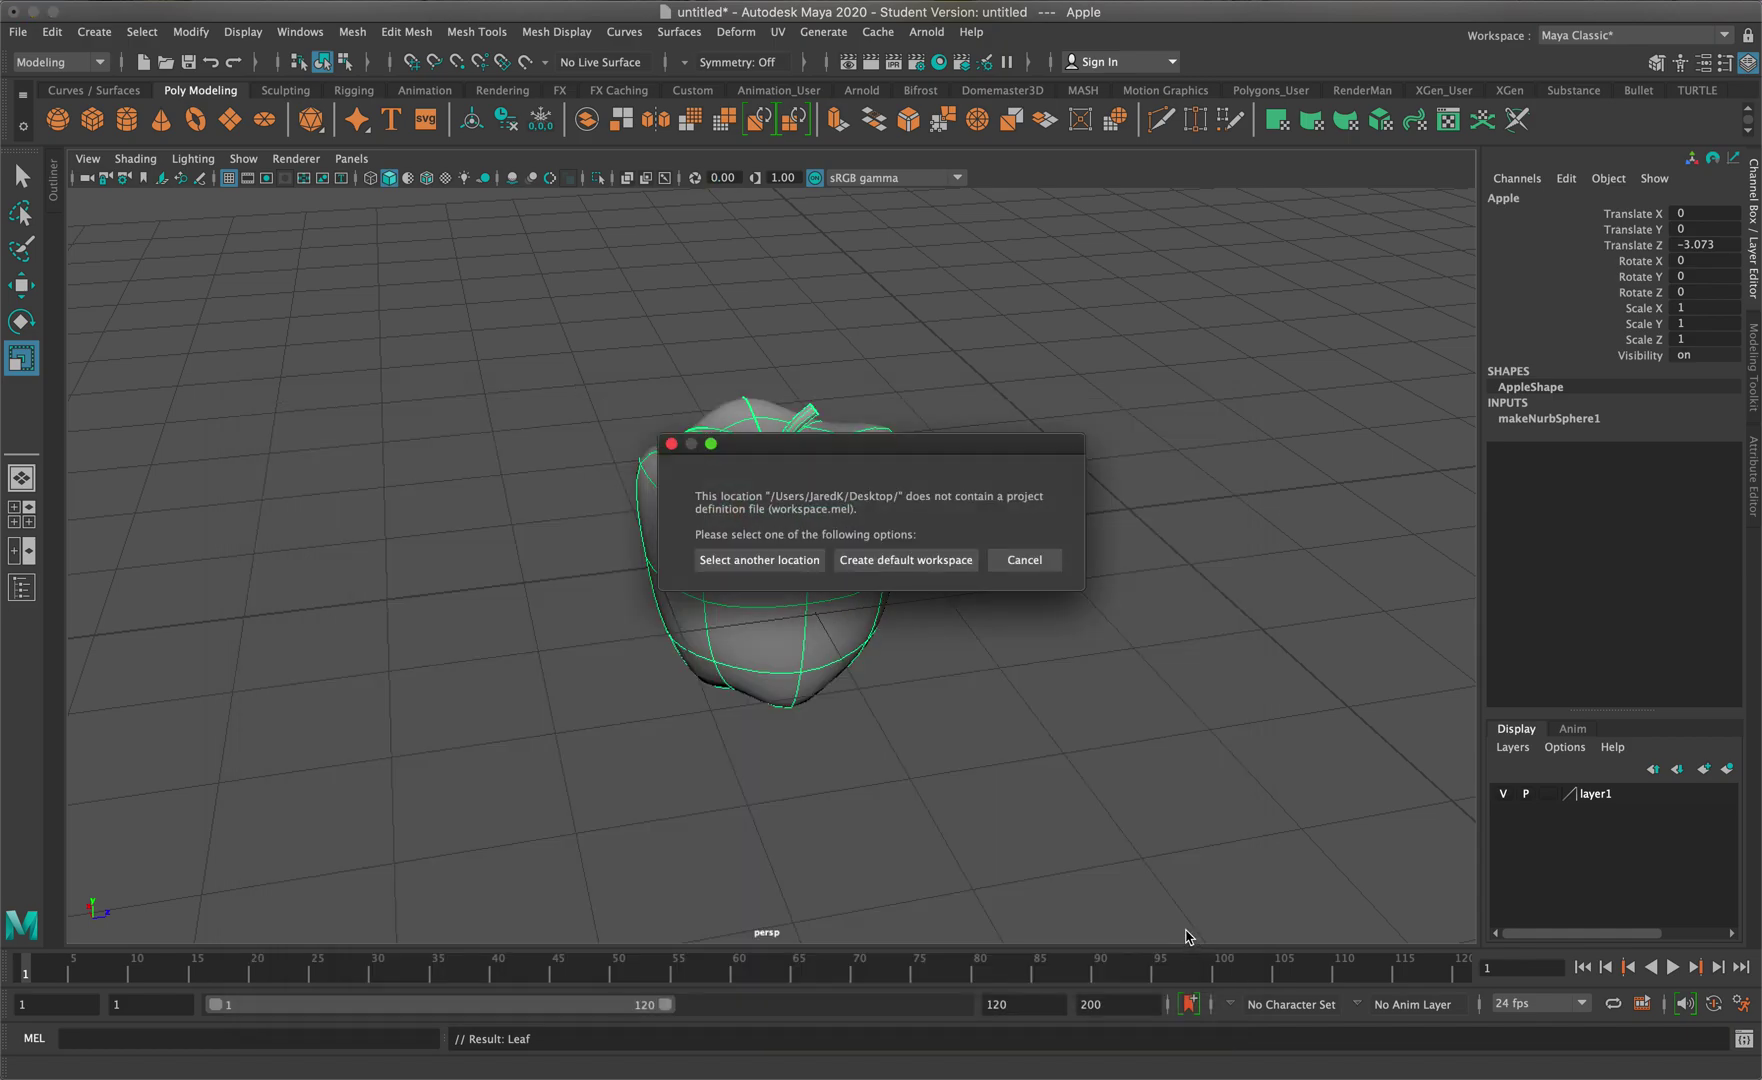
click(929, 566)
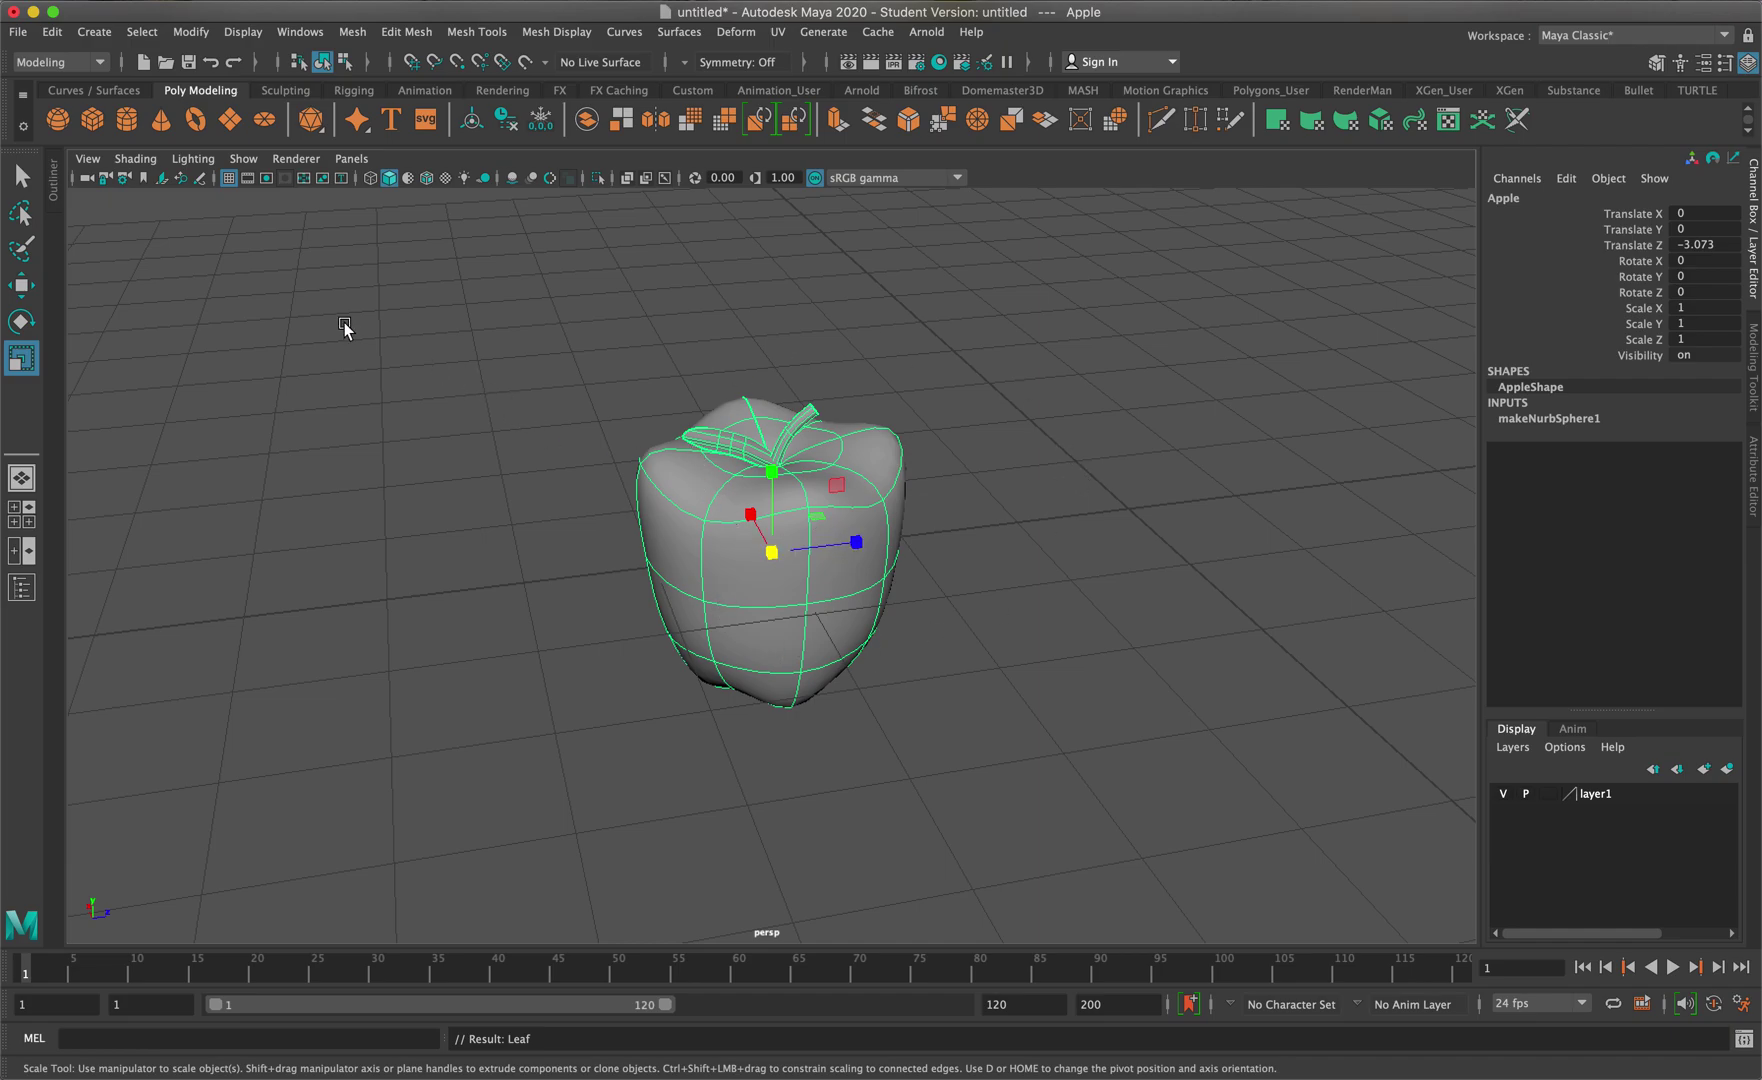
Save the scene to the Desktop as a Maya Binary file named Apple, accepting the student version notice
click(26, 36)
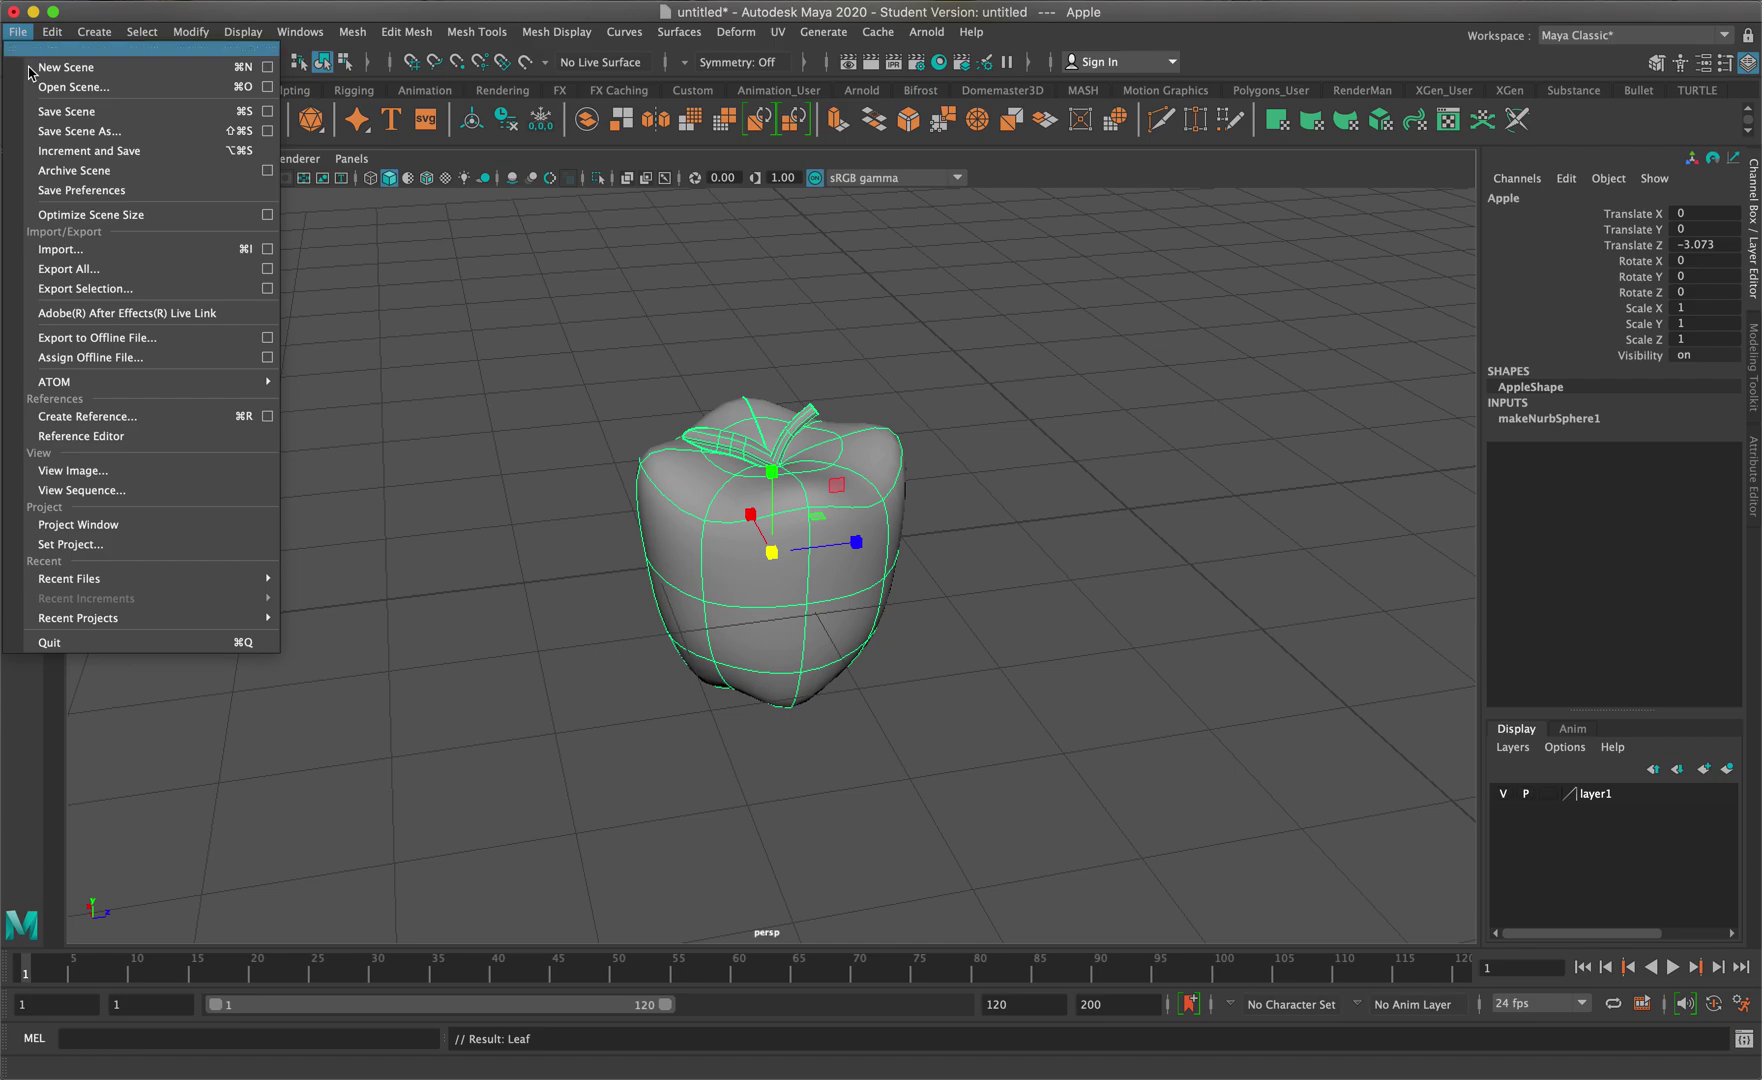
click(87, 133)
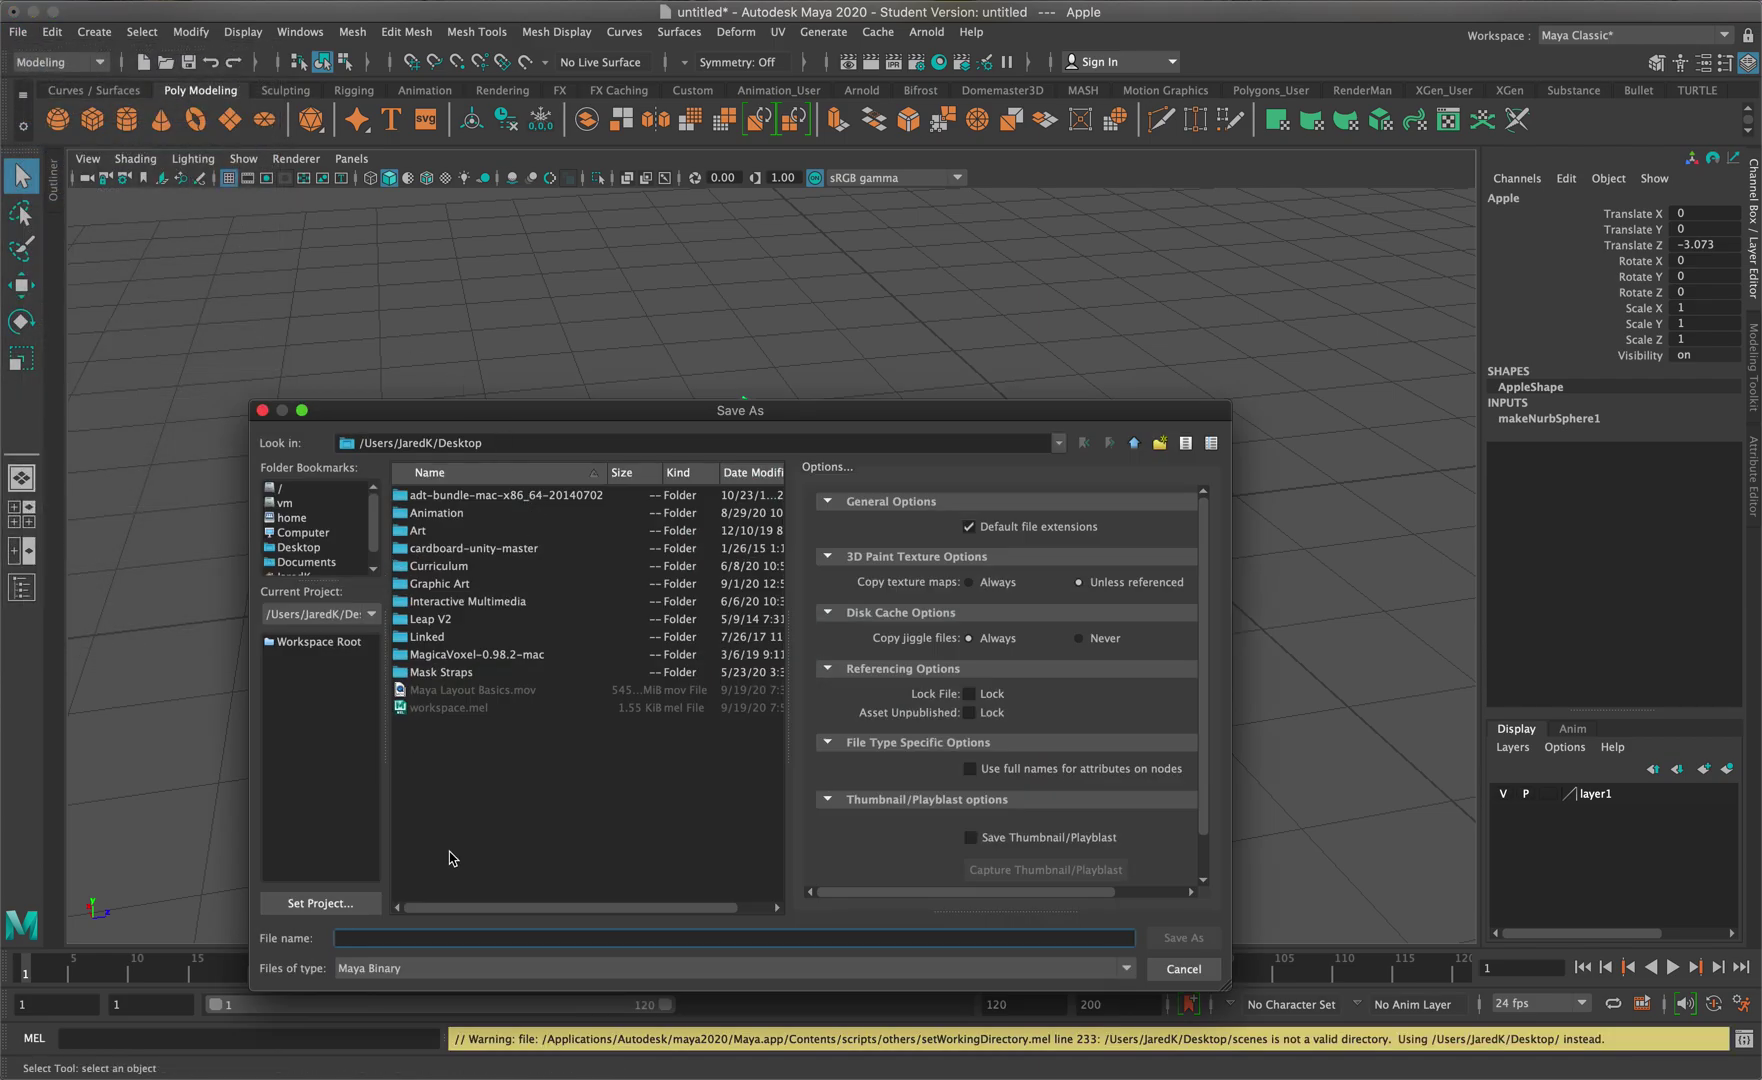
text(Apple)
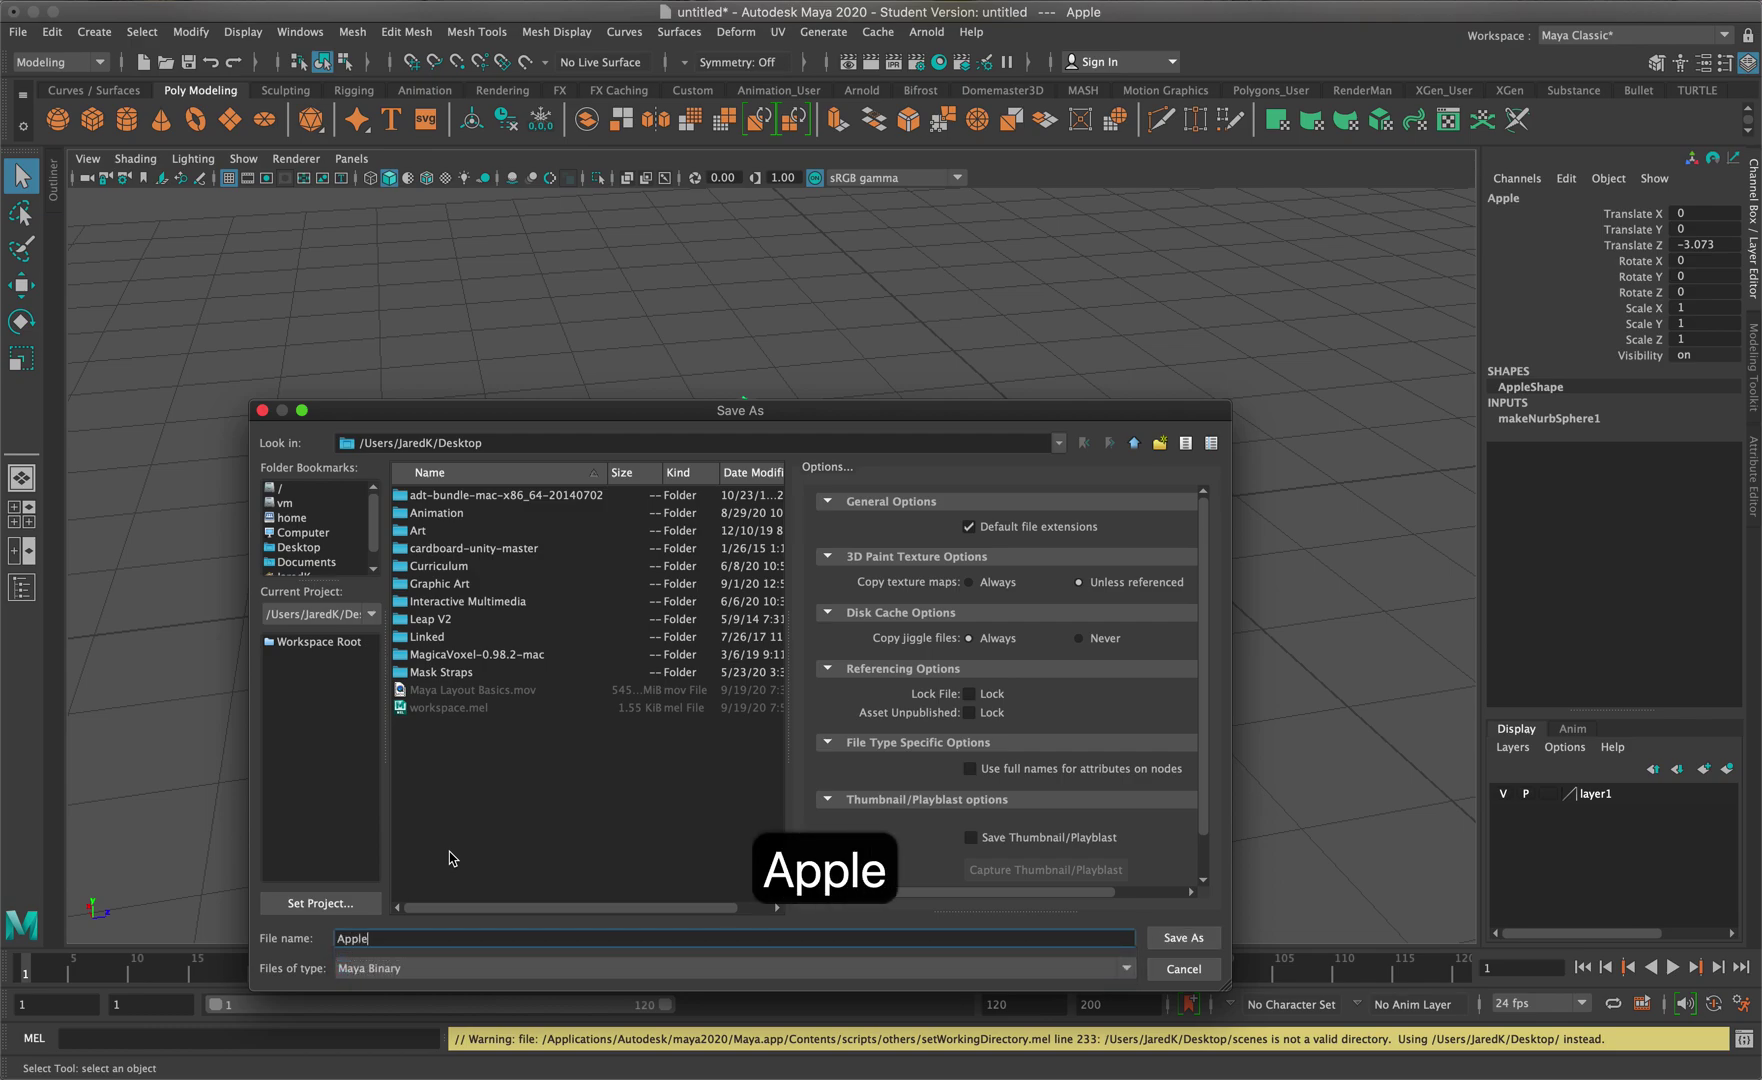
key(Return)
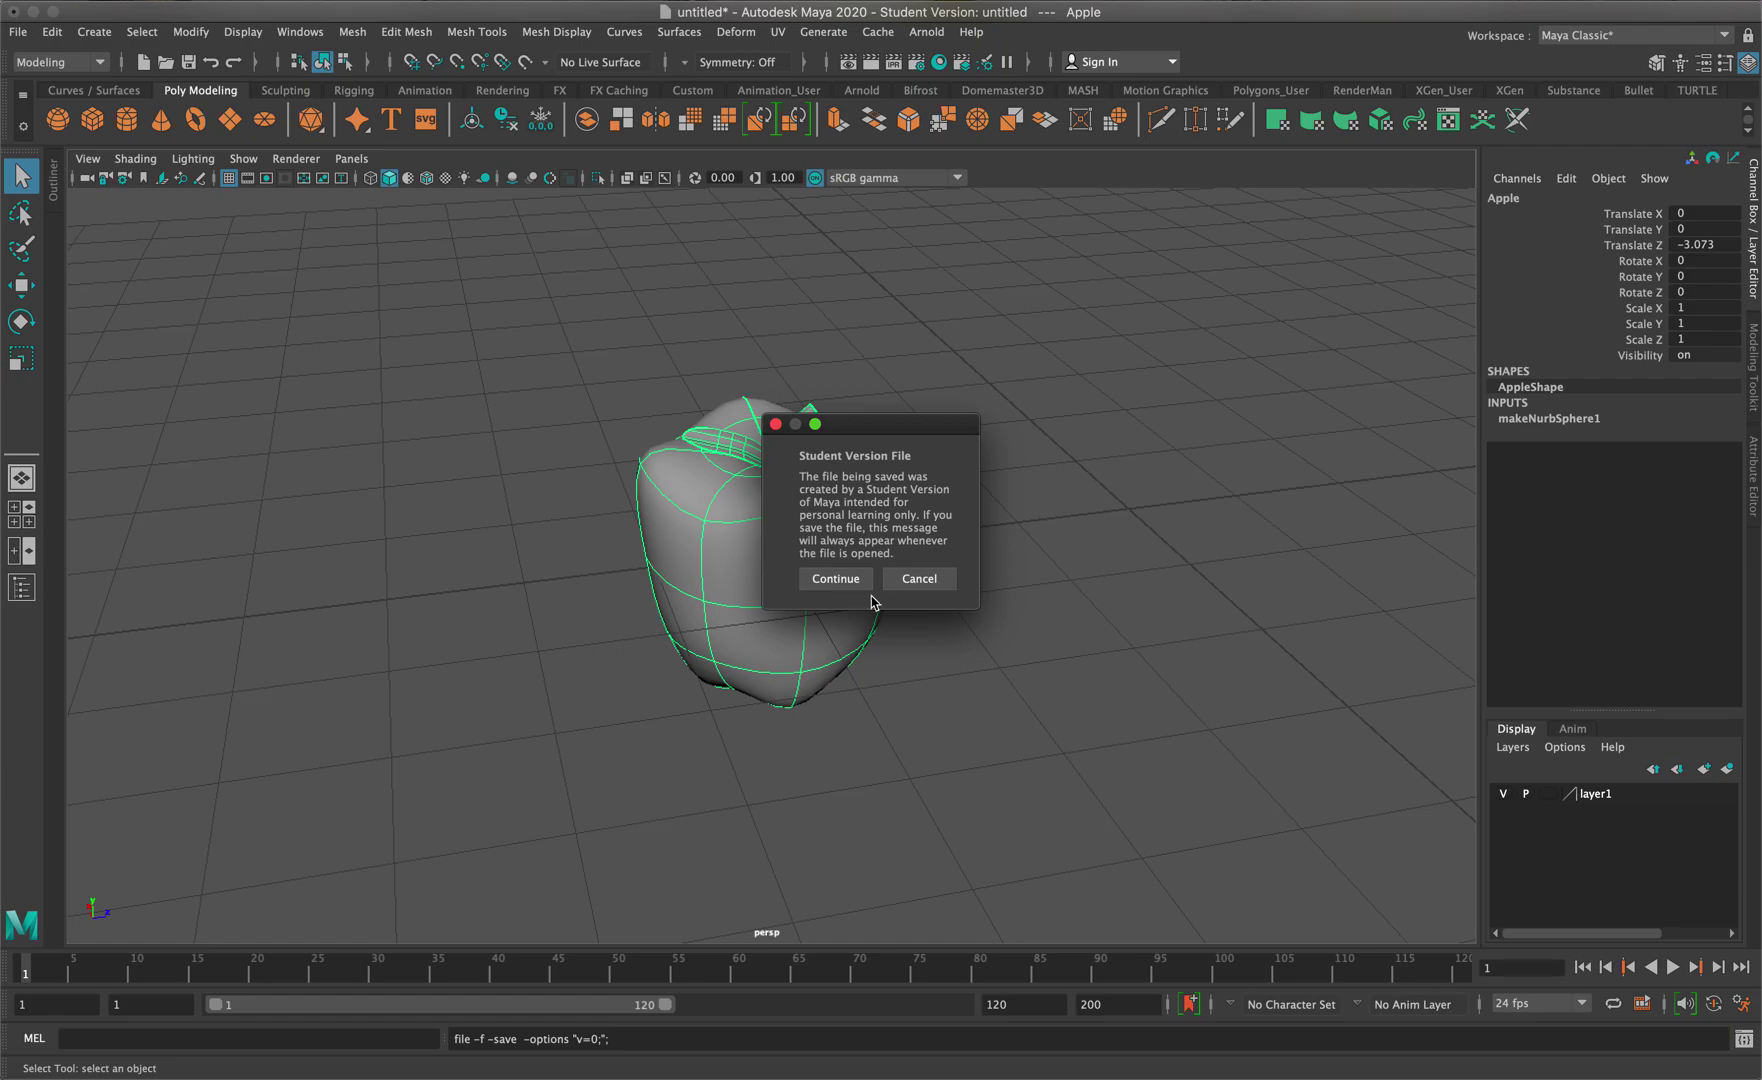
click(835, 577)
Activate the Scale tool and clear the selection to view the finished apple unselected
key(r)
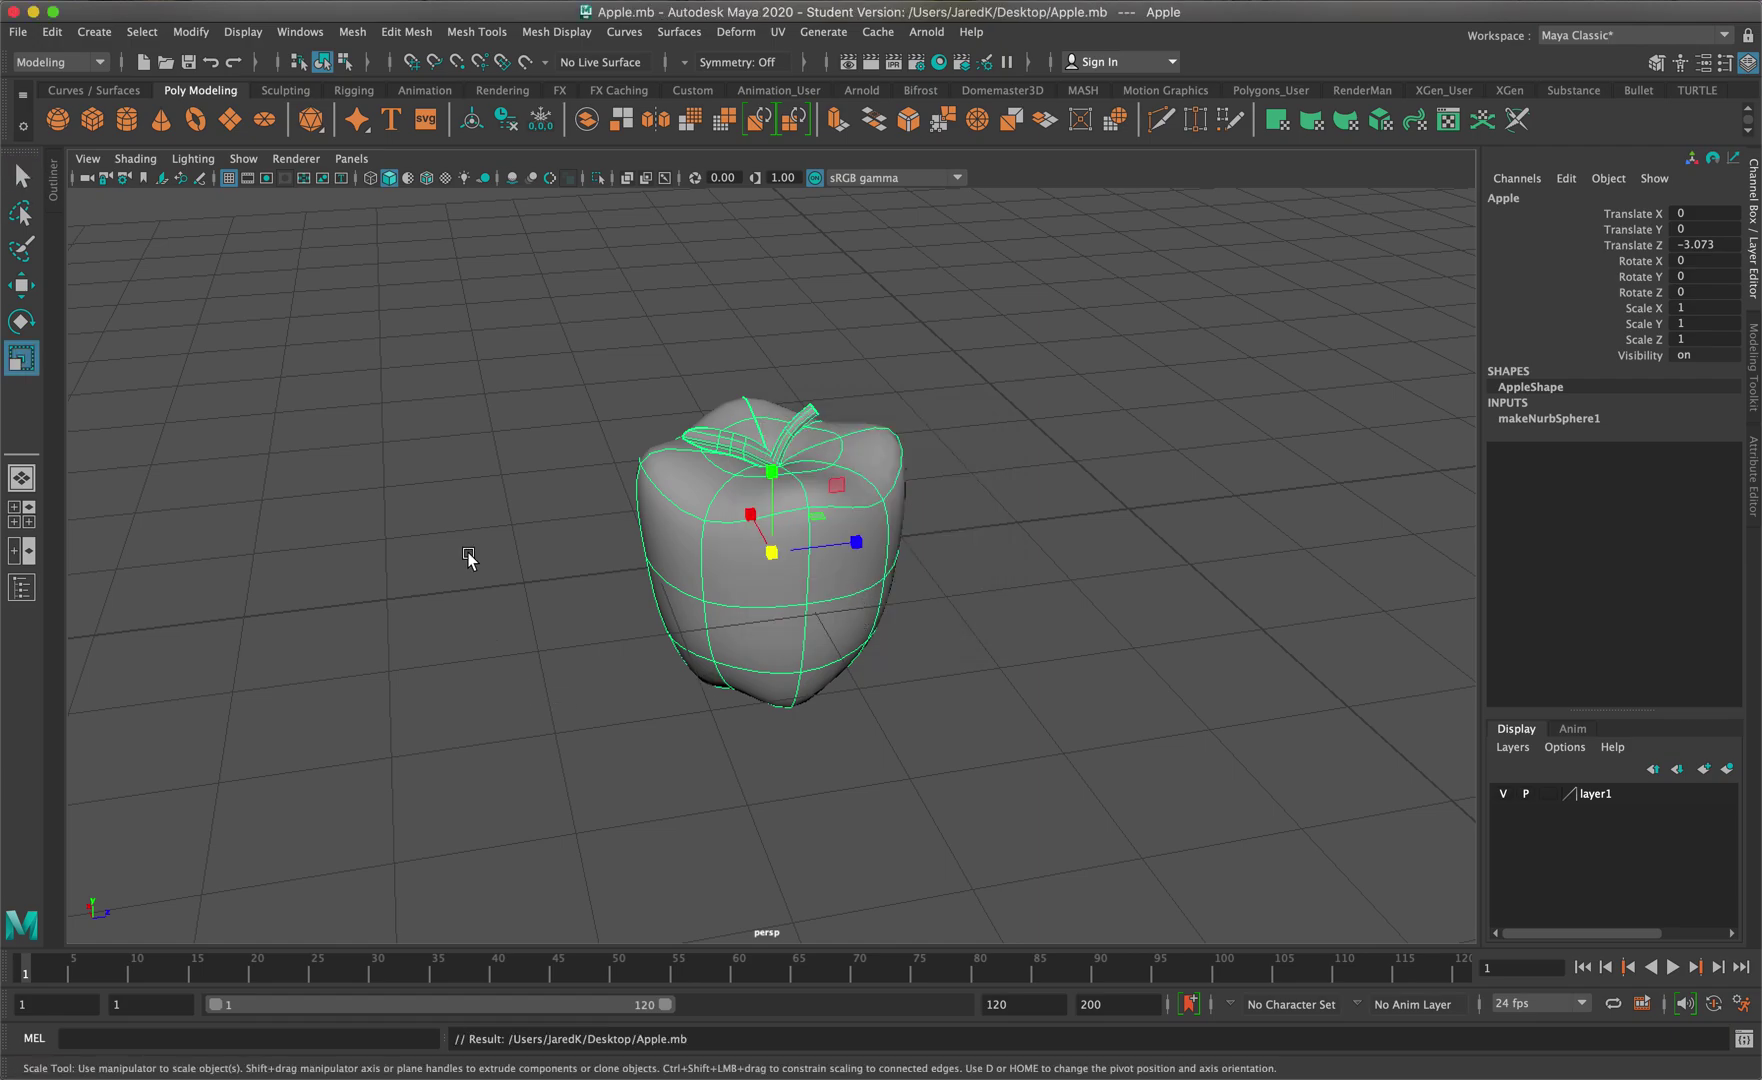
click(1050, 536)
mouse_move(1042, 539)
alt+mouse_down()
mouse_move(1105, 472)
mouse_move(1026, 541)
alt+mouse_up()
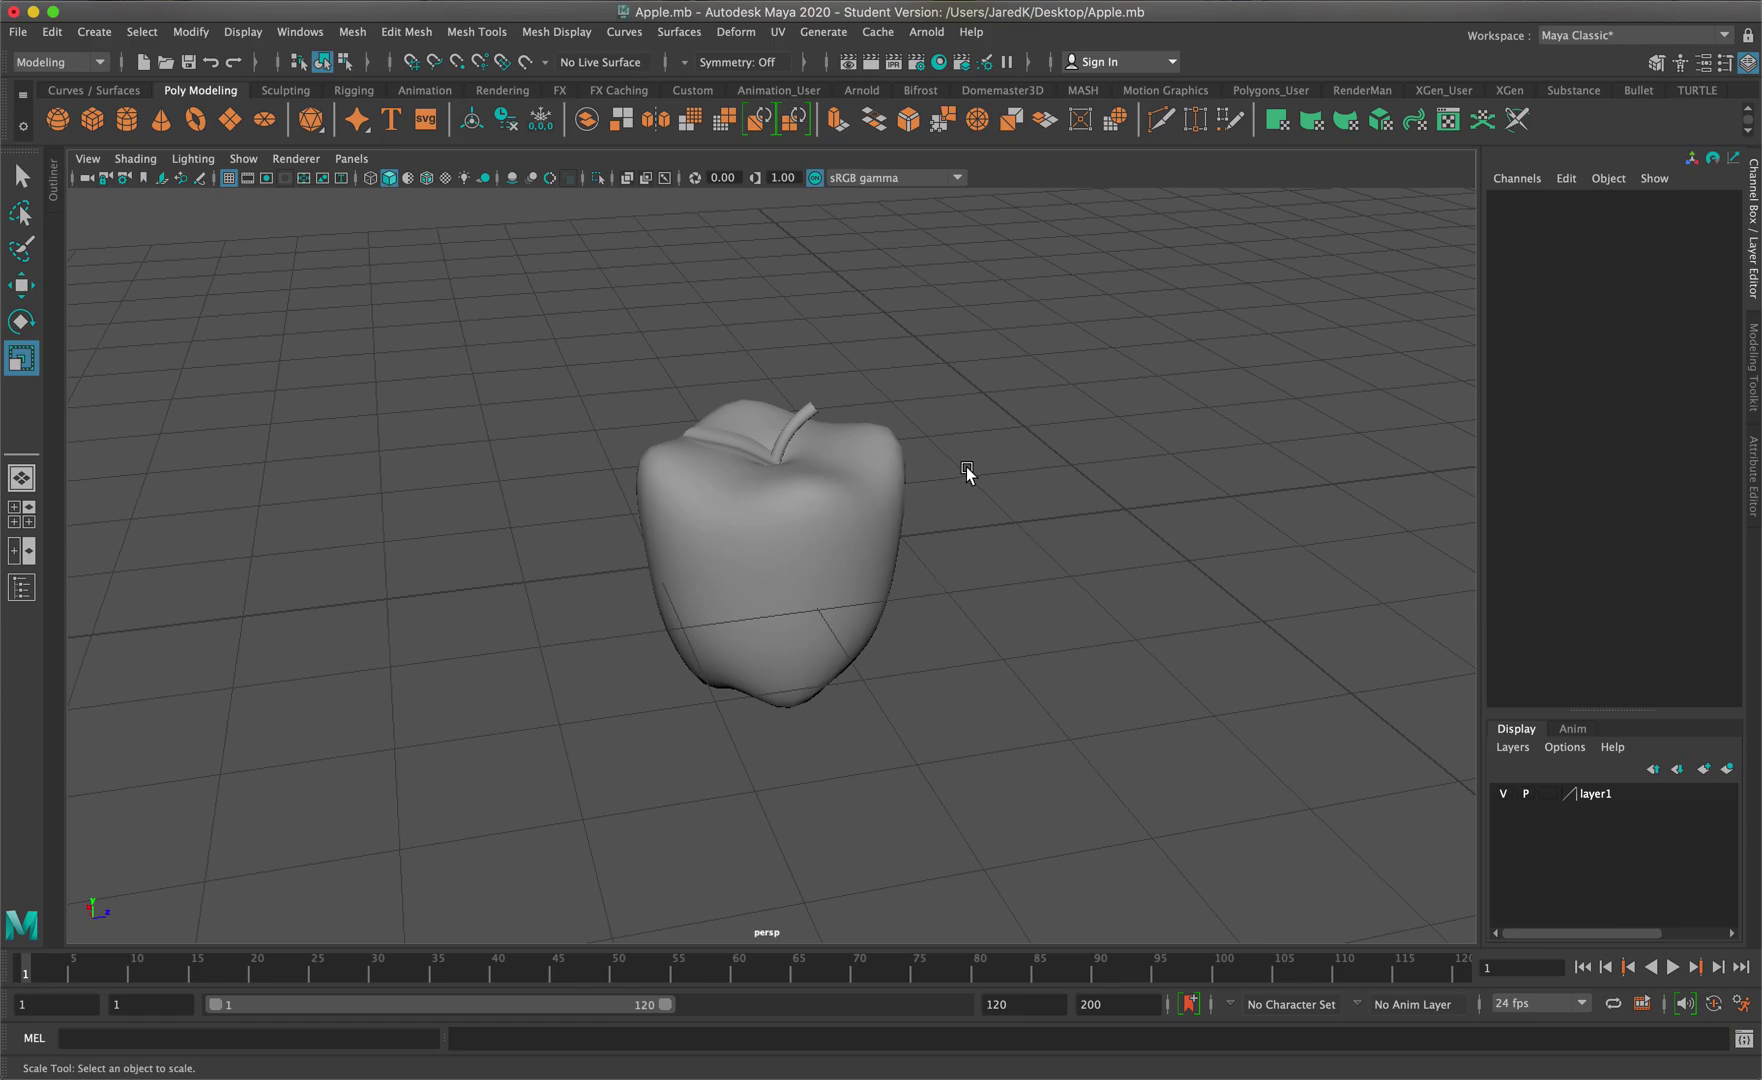